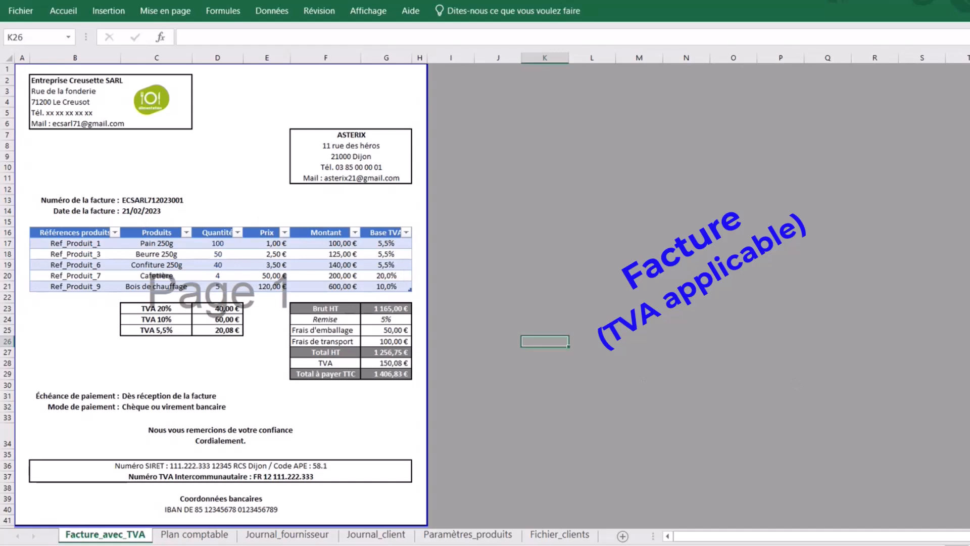
# - Create a new blank workbook from Fichier > Nouveau > Nouveau classeur
pyautogui.keyDown('ctrl'); pyautogui.scroll(4, 323, 309); pyautogui.keyUp('ctrl')
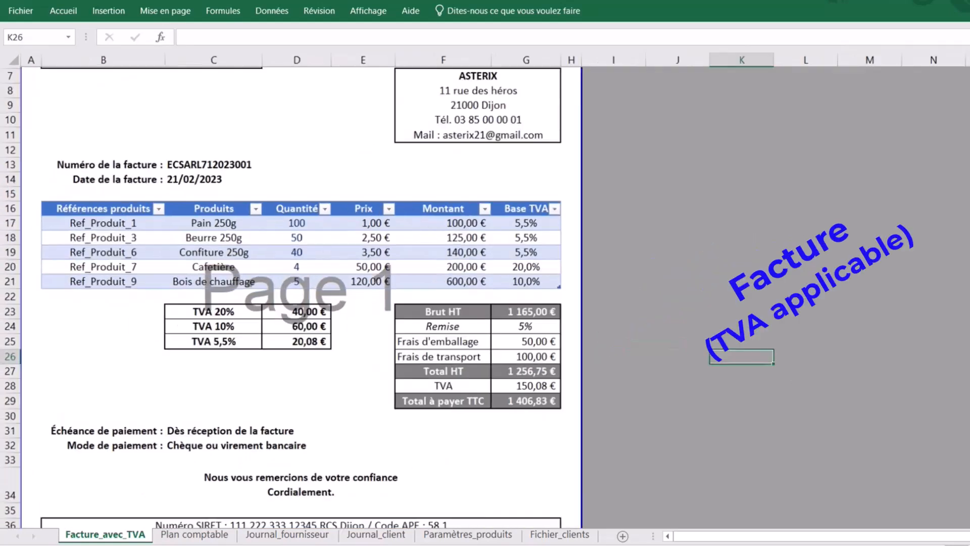
pyautogui.scroll(3, 332, 298)
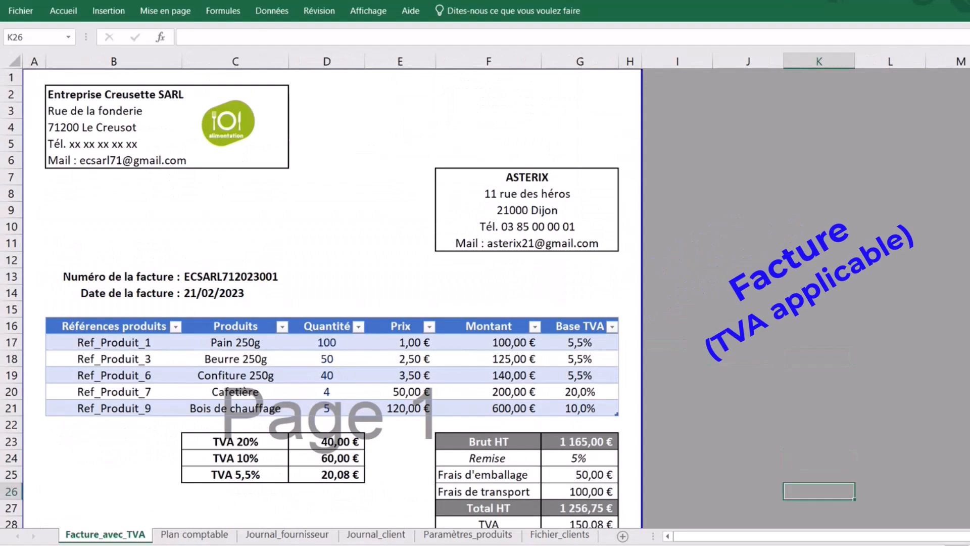
pyautogui.scroll(-5, 331, 298)
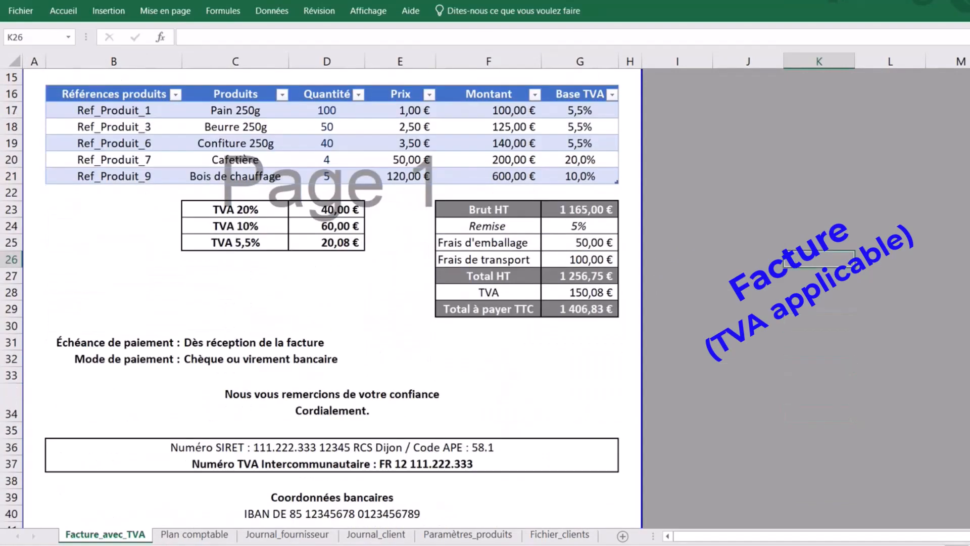
pyautogui.scroll(5, 331, 298)
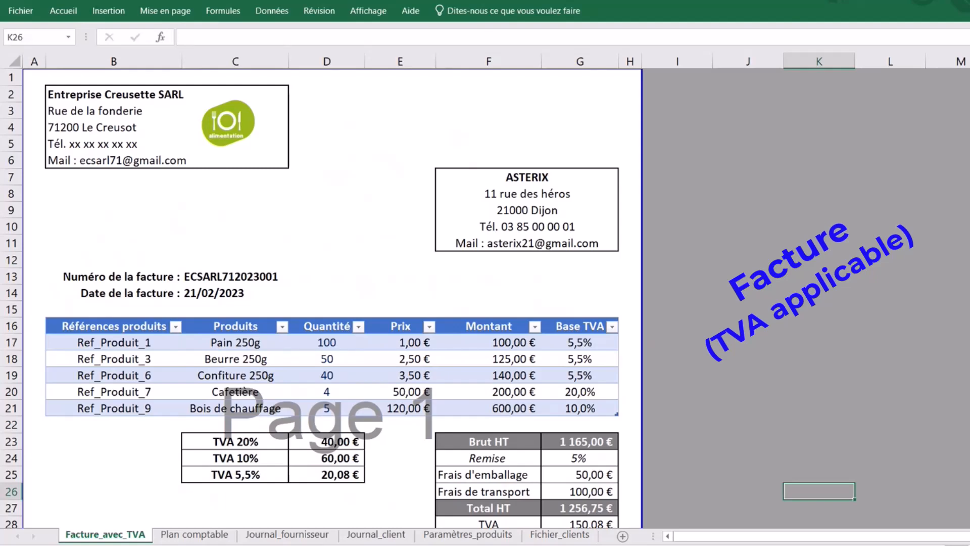
pyautogui.scroll(-5, 328, 298)
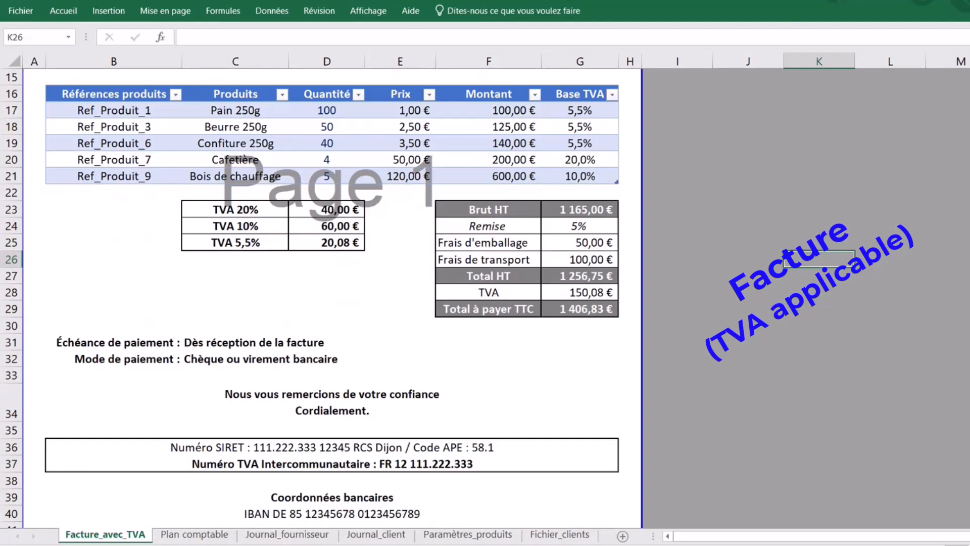
pyautogui.scroll(5, 329, 299)
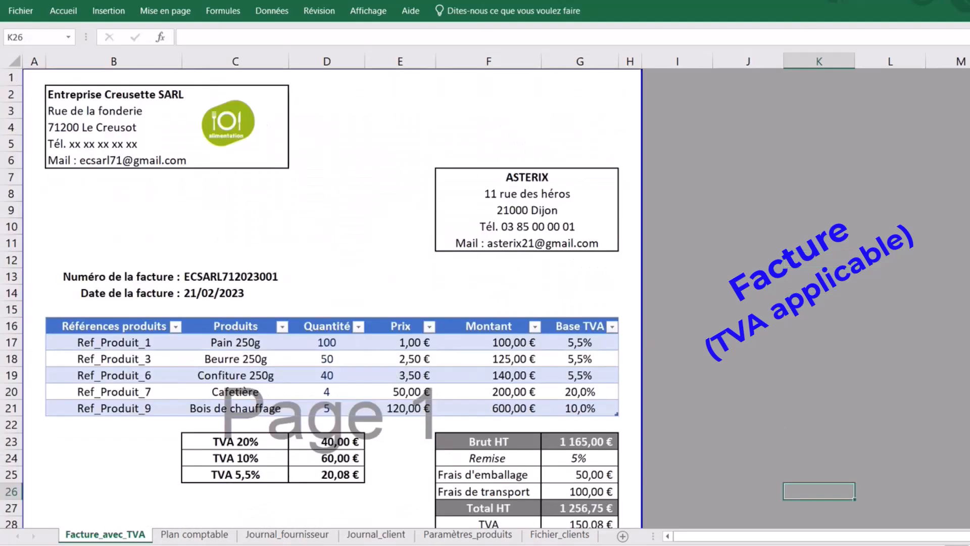
pyautogui.click(20, 17)
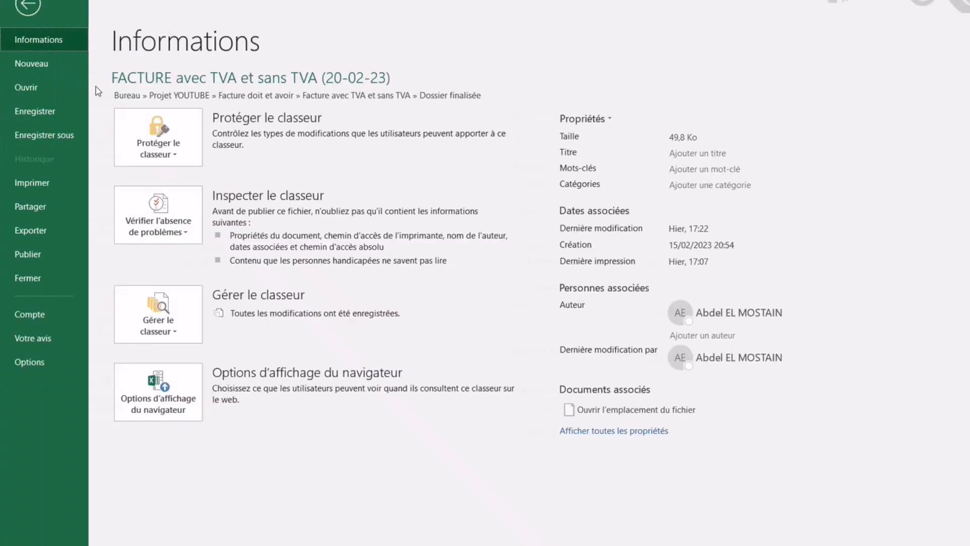
pyautogui.click(43, 62)
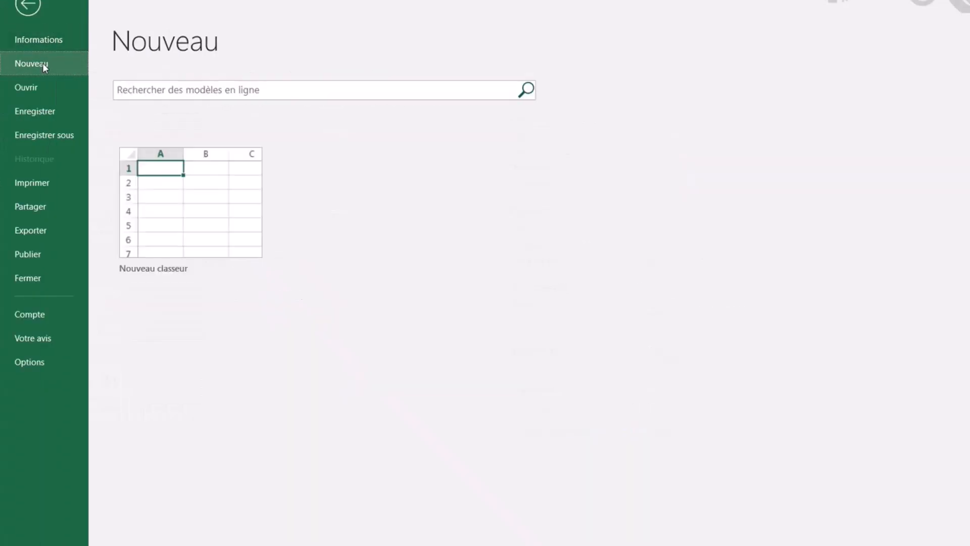
pyautogui.click(185, 203)
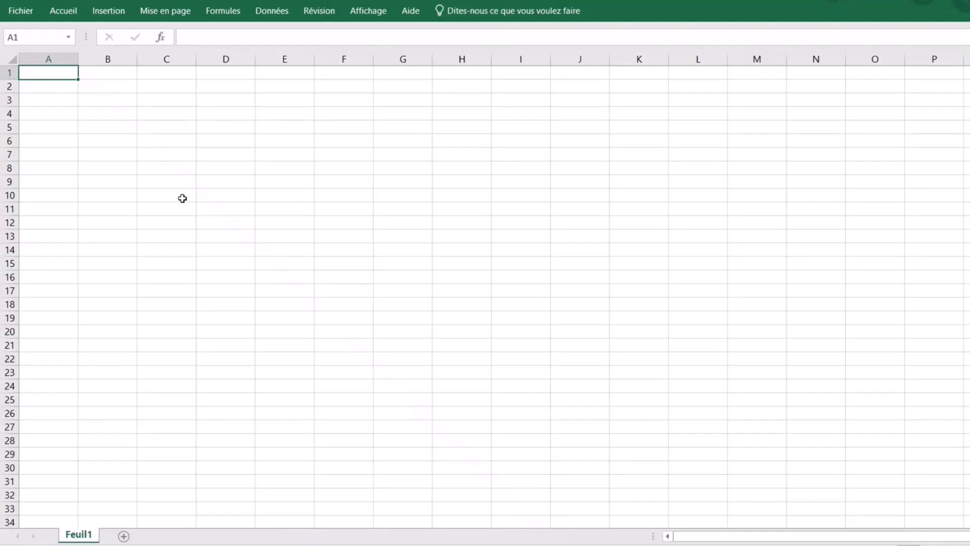
pyautogui.click(139, 155)
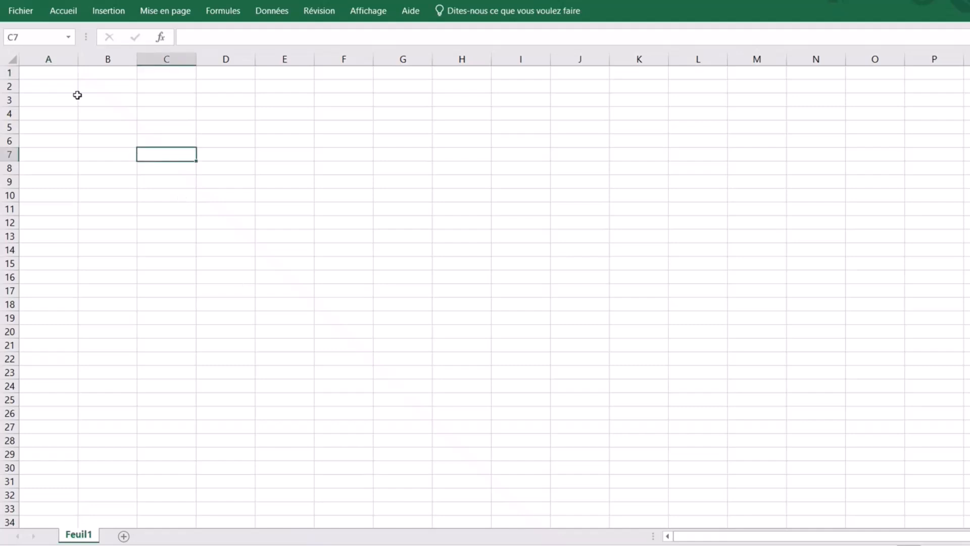
pyautogui.click(108, 89)
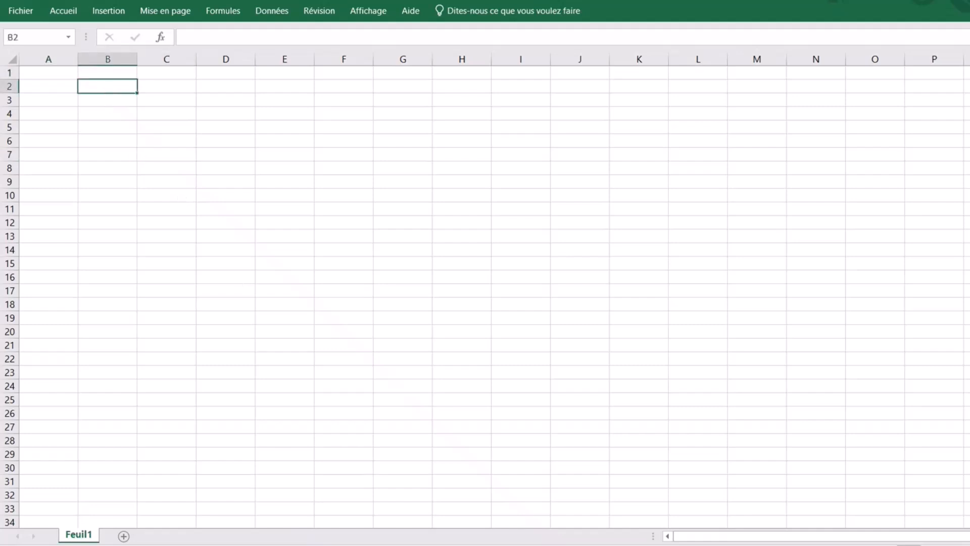
pyautogui.click(684, 287)
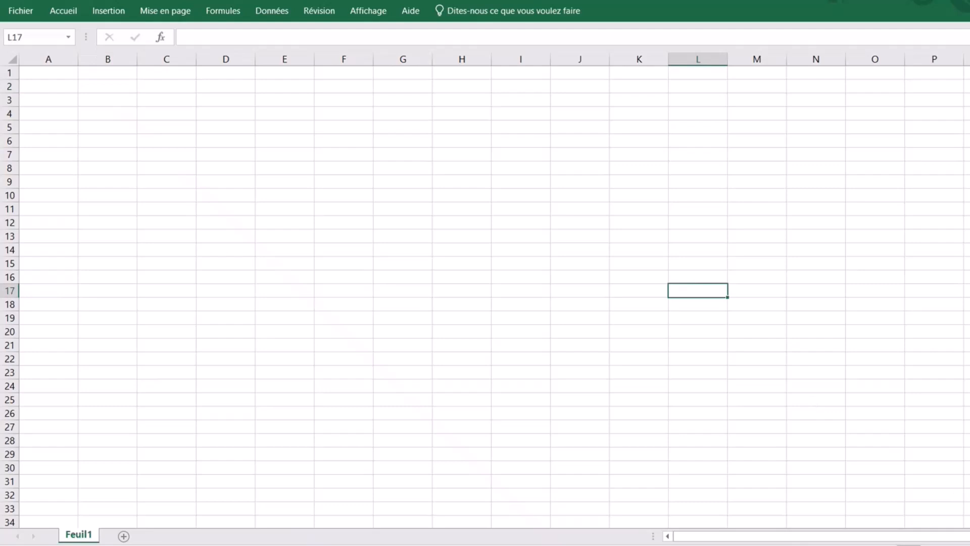
pyautogui.scroll(2, 485, 291)
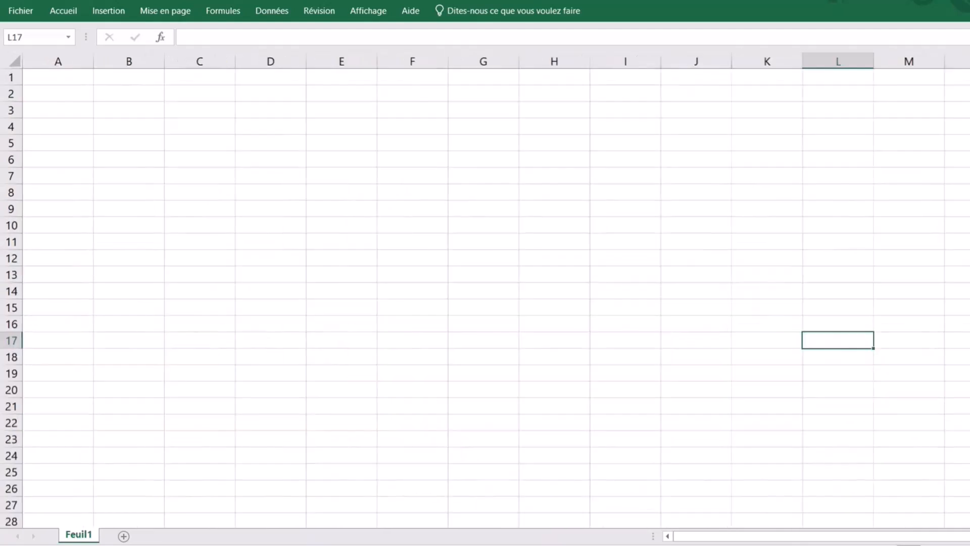
pyautogui.scroll(1, 485, 291)
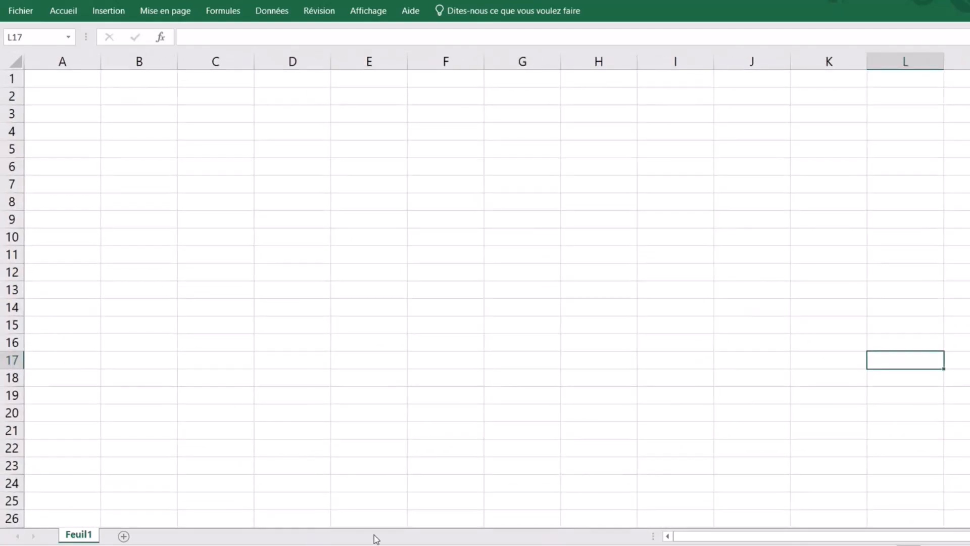
# - Rename the Feuil1 sheet tab to 'Facture_avec_TVA'
pyautogui.doubleClick(77, 536)
pyautogui.write('F')
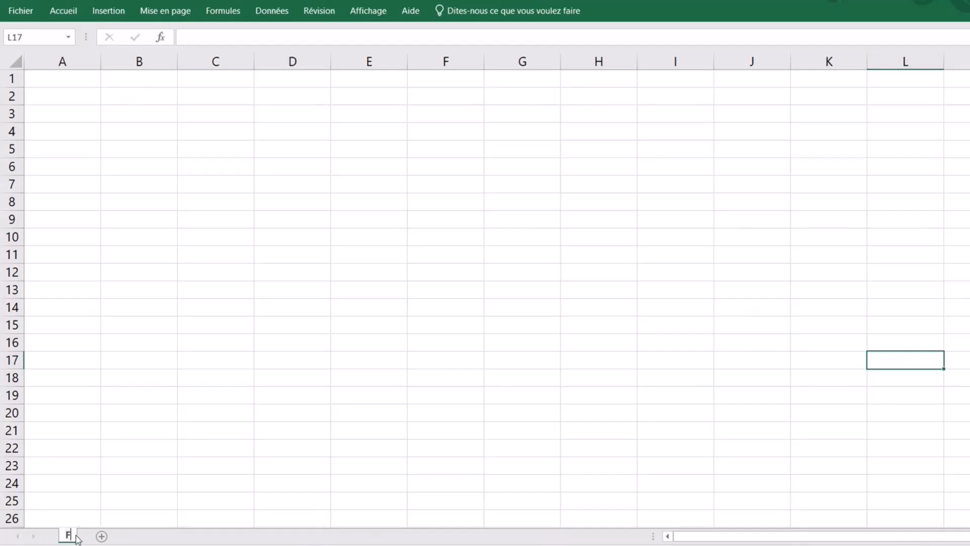
pyautogui.write('acture')
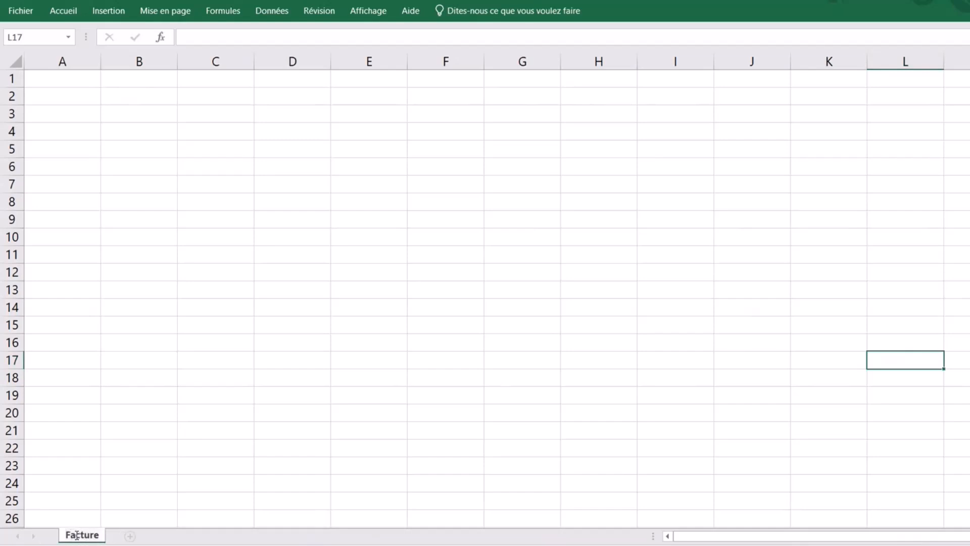
pyautogui.write('_avec_TVA')
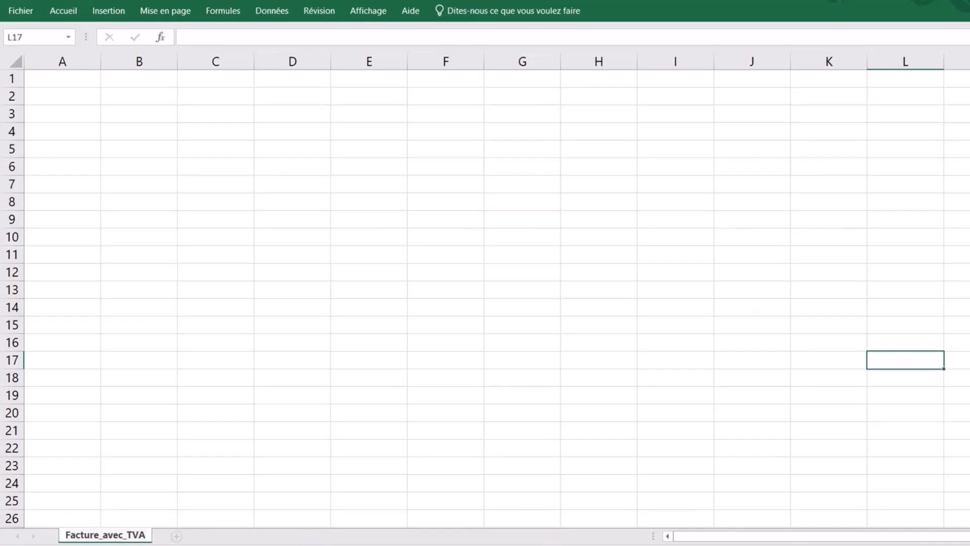
pyautogui.click(259, 463)
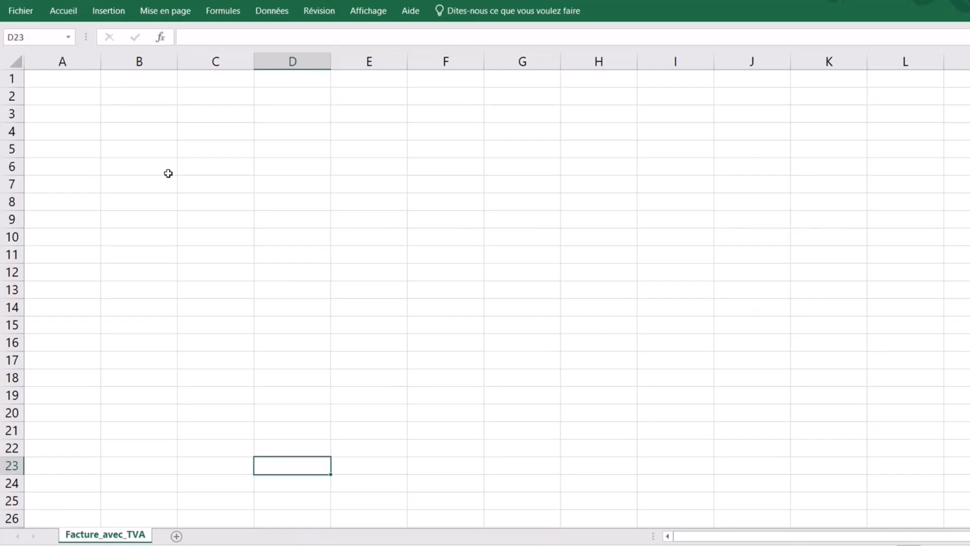
pyautogui.click(139, 96)
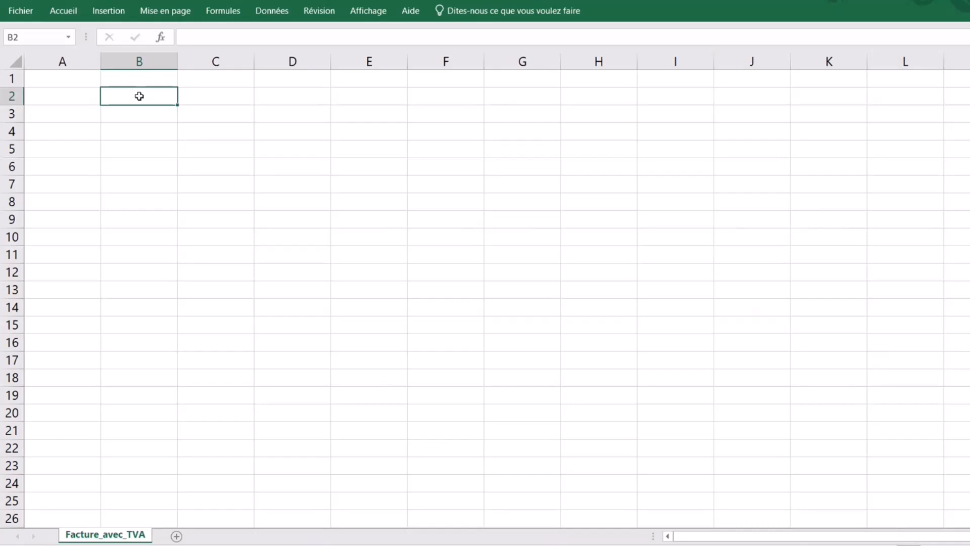
# - Enter 'Entreprise Creusette SARL', the street, and the postcode/town lines in B2:B4, fixing the town's spelling
pyautogui.write('Entreprise')
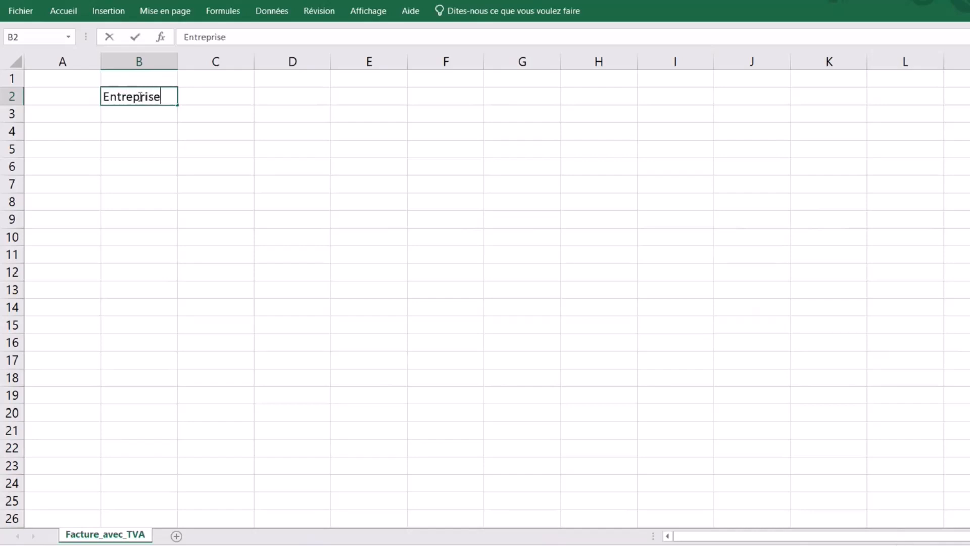
pyautogui.write(' Creusette')
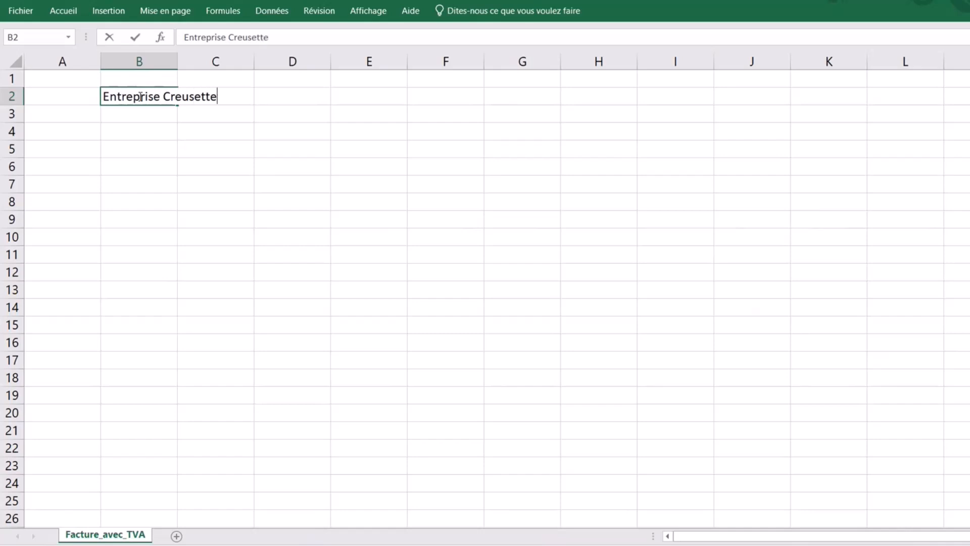
pyautogui.write(' SARL')
pyautogui.click(138, 114)
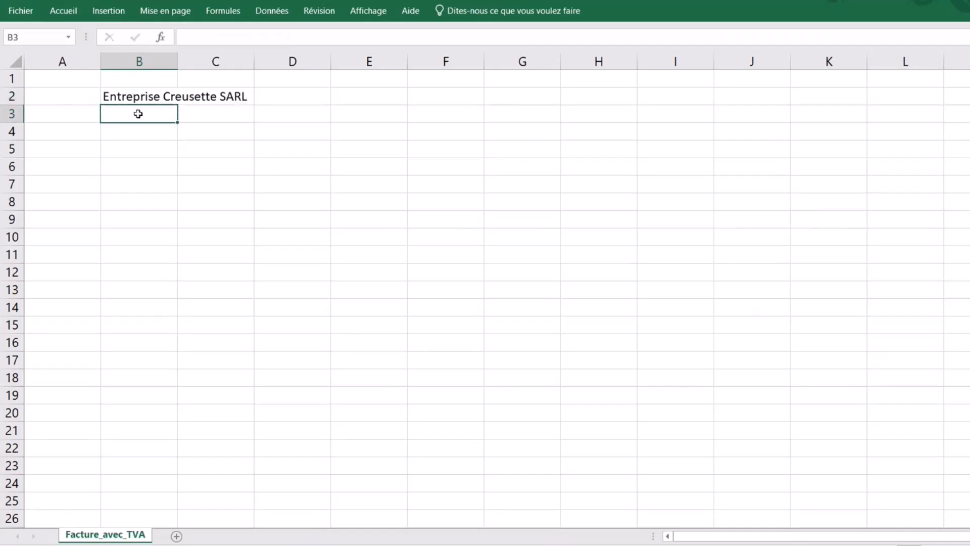
pyautogui.write('Rue de la f')
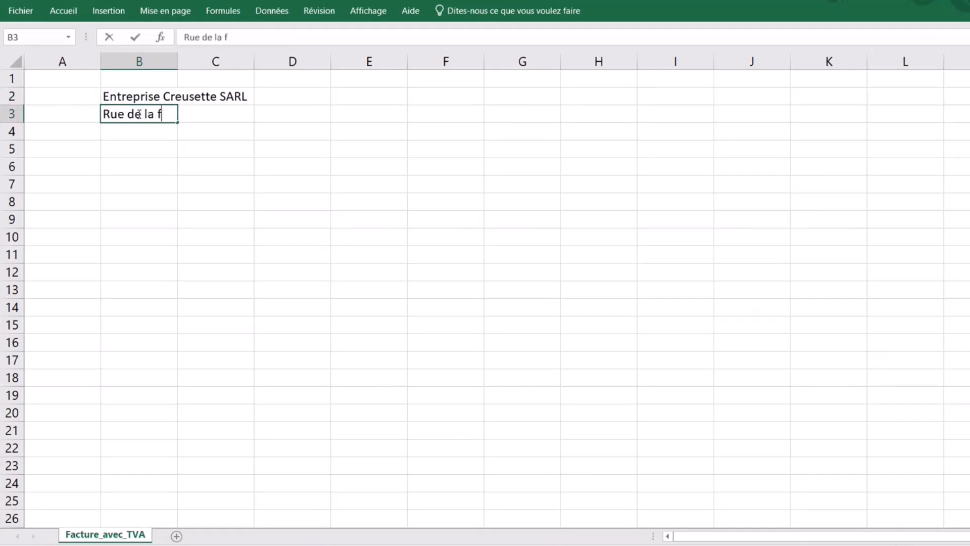
pyautogui.write('onderie')
pyautogui.press('Return')
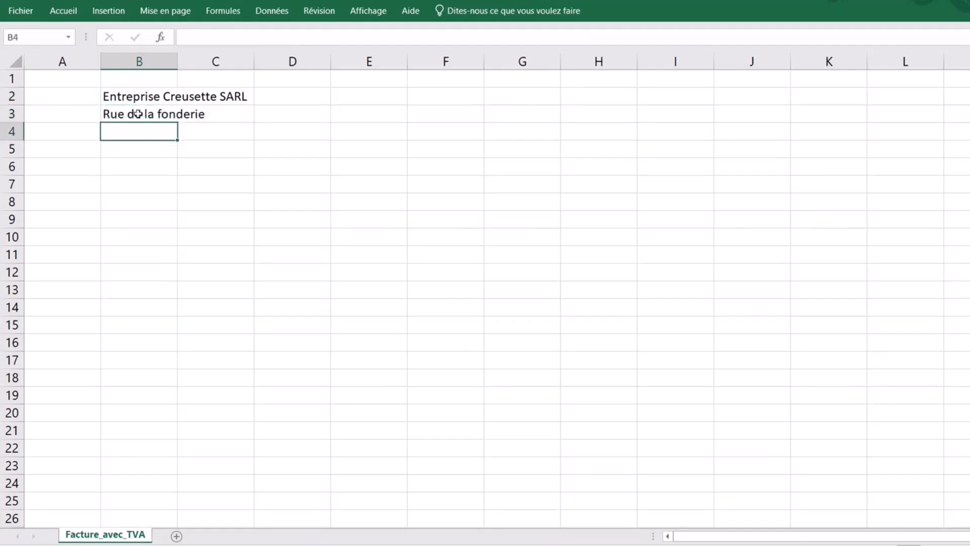
pyautogui.write('71200 ')
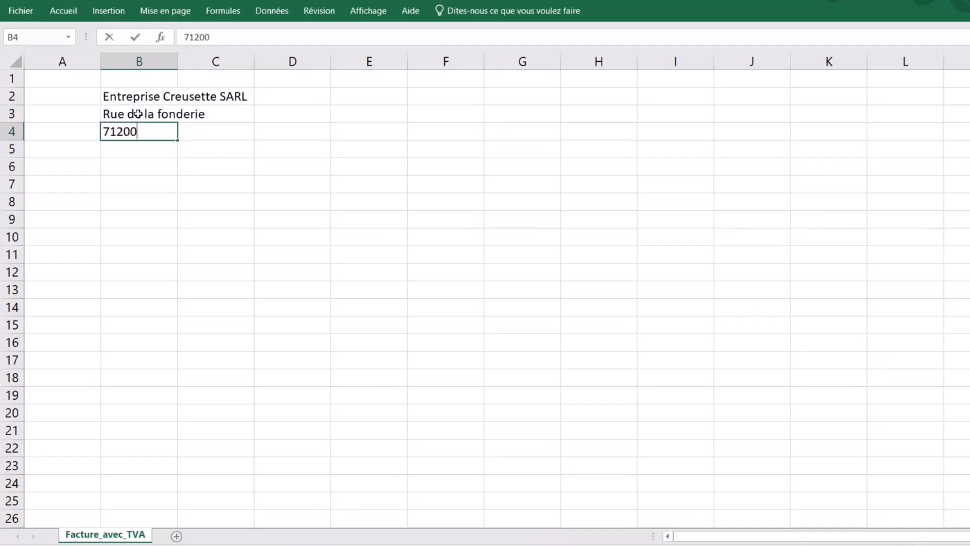
pyautogui.write('Le Ceusost')
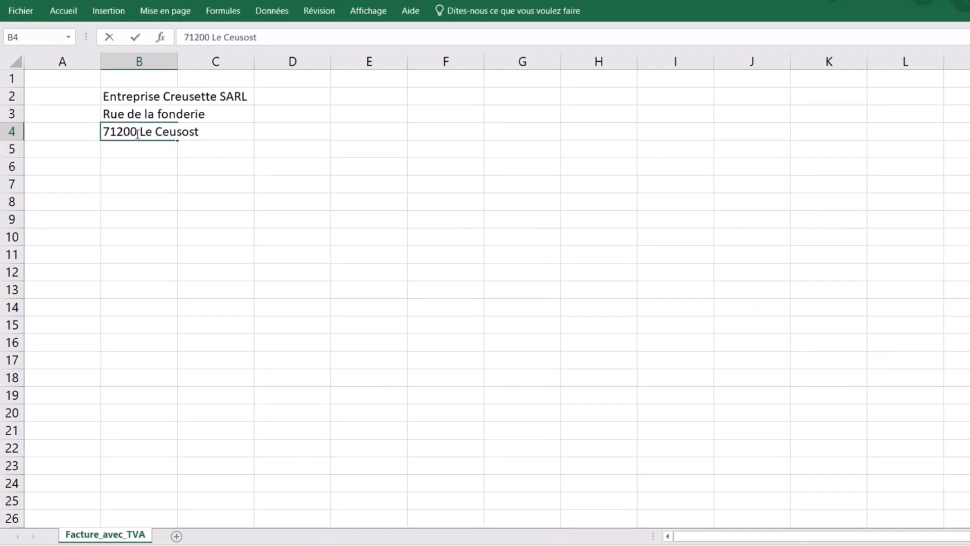
pyautogui.click(162, 140)
pyautogui.write('r')
pyautogui.click(133, 150)
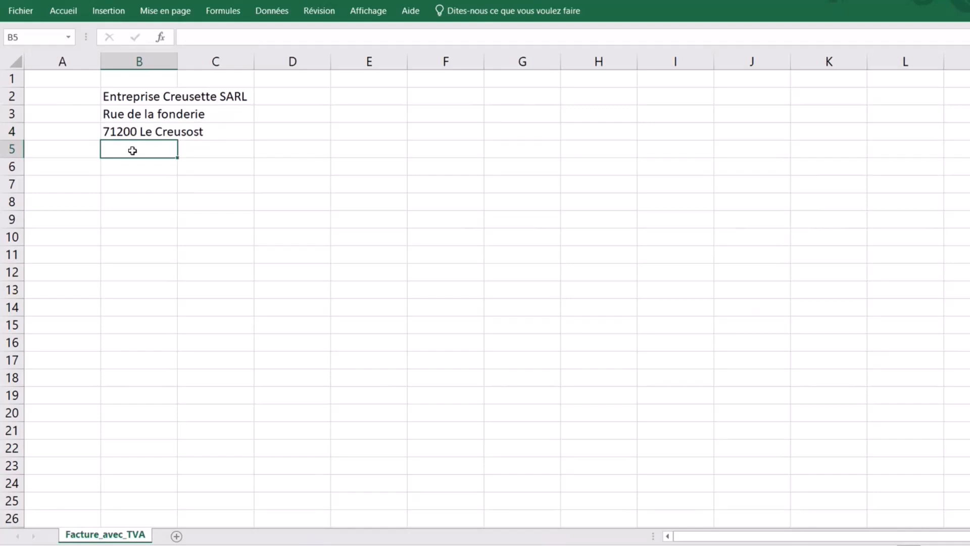
# - Add a 'Tél :' line with a spaced placeholder phone number and a 'Mail :' line with the company e-mail
pyautogui.write('Tél :')
pyautogui.write('03 xx')
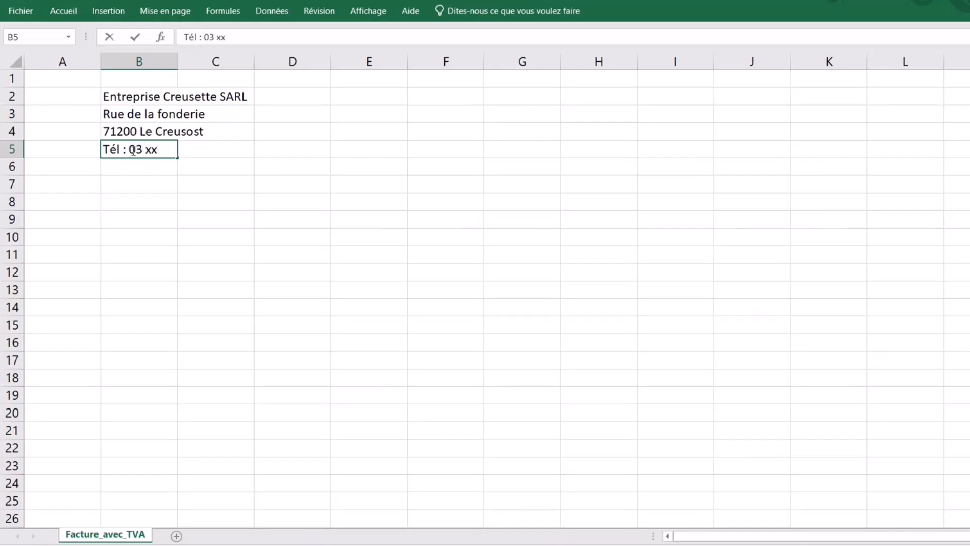
pyautogui.write('xxxxxx')
pyautogui.click(157, 149)
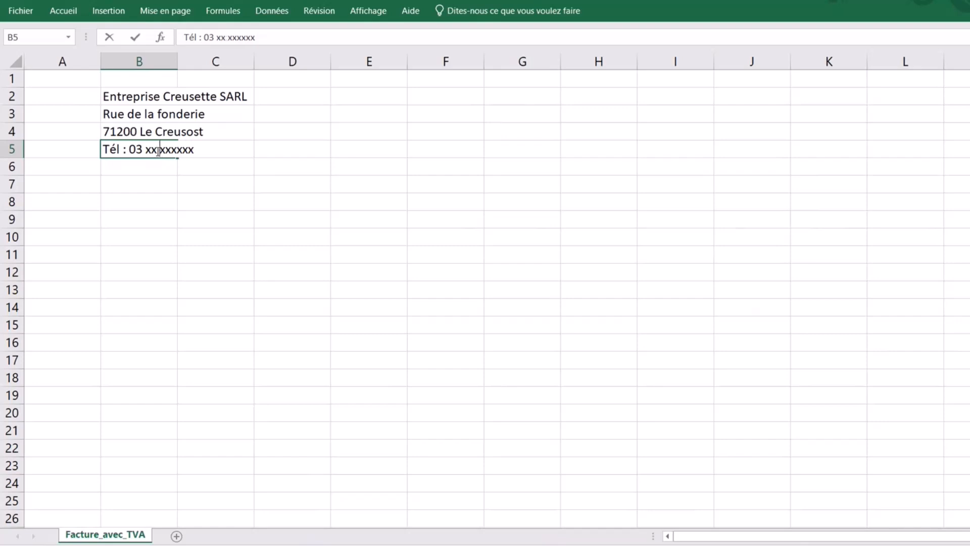
pyautogui.click(172, 149)
pyautogui.click(185, 150)
pyautogui.click(134, 166)
pyautogui.write('Mail :')
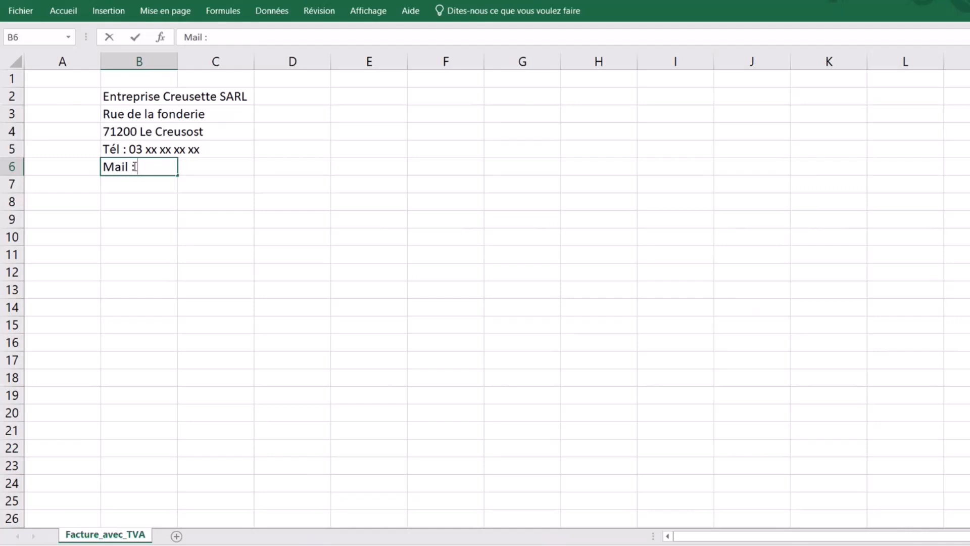
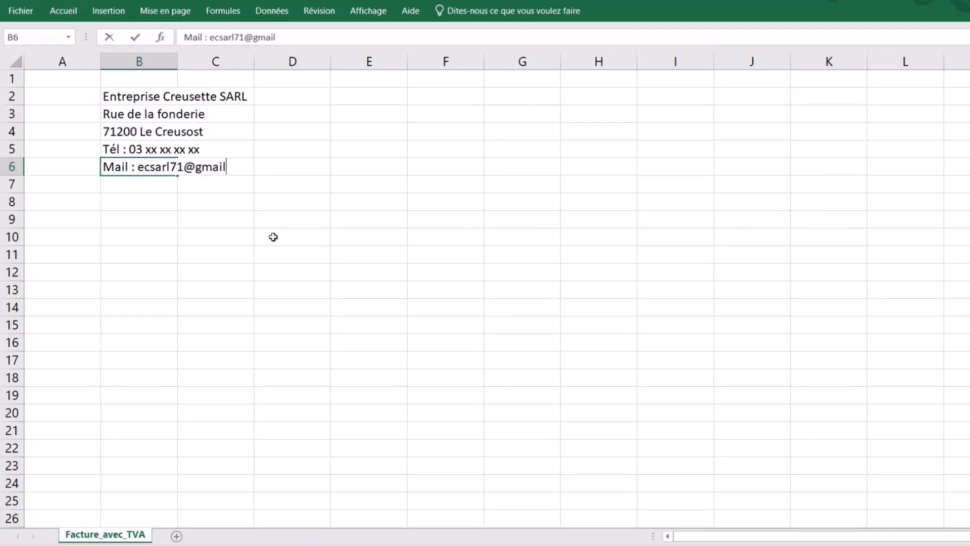
pyautogui.press('Return')
# - Make the company name in B2 bold and keep the ribbon pinned open
pyautogui.click(196, 248)
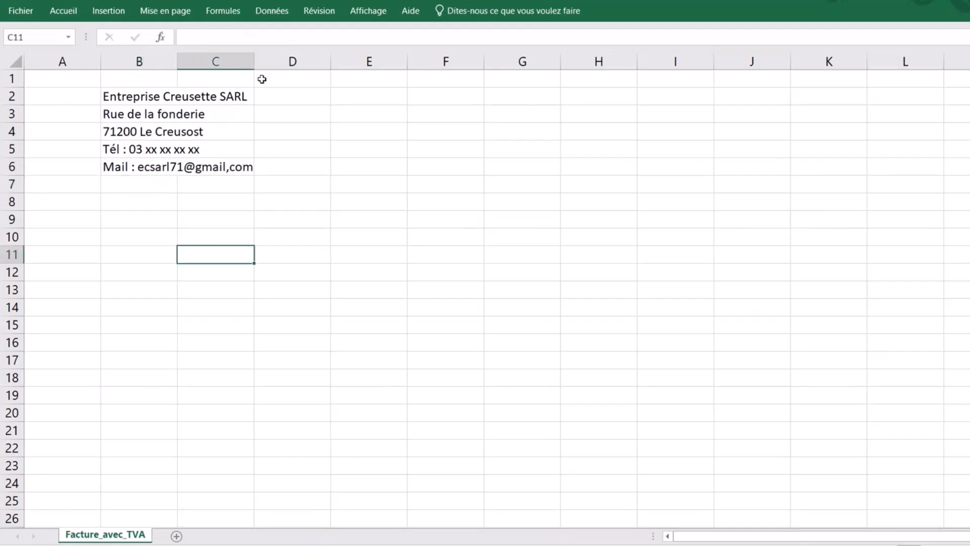
pyautogui.click(271, 98)
pyautogui.click(141, 95)
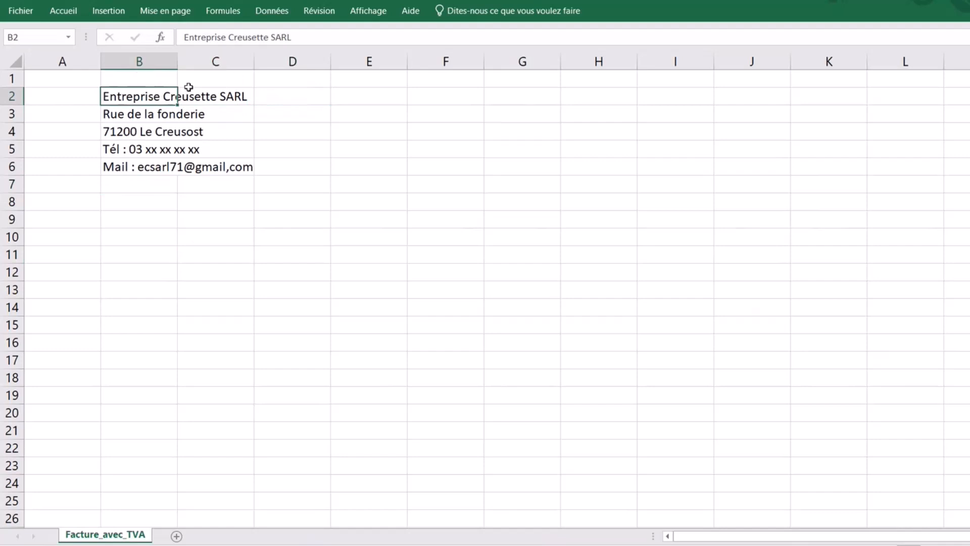
pyautogui.click(64, 12)
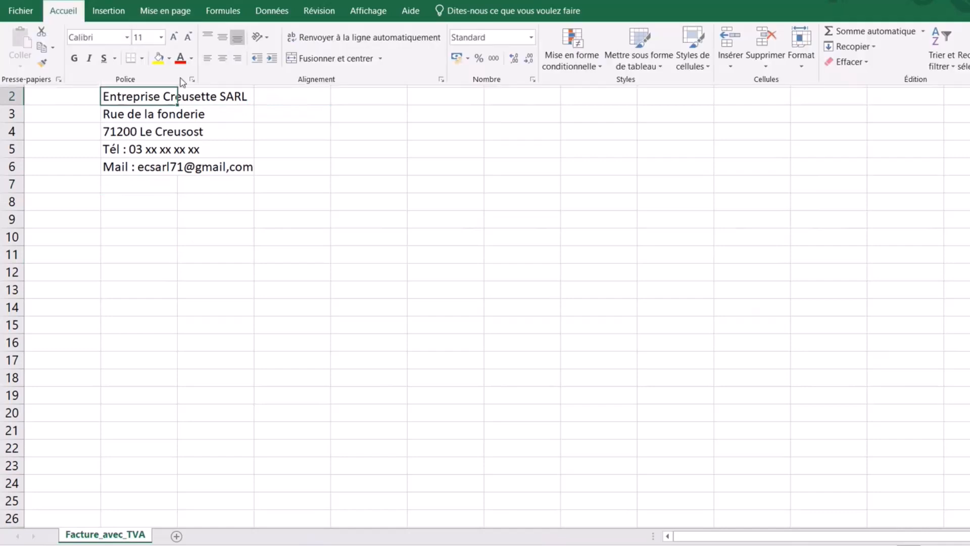
pyautogui.click(74, 59)
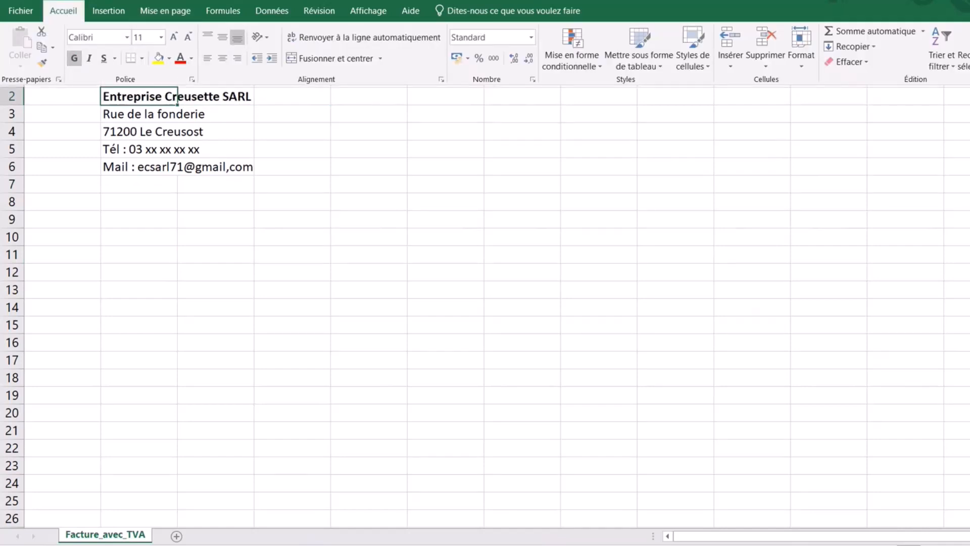
pyautogui.hotkey('ctrl', 'F1')
pyautogui.click(478, 207)
pyautogui.click(313, 333)
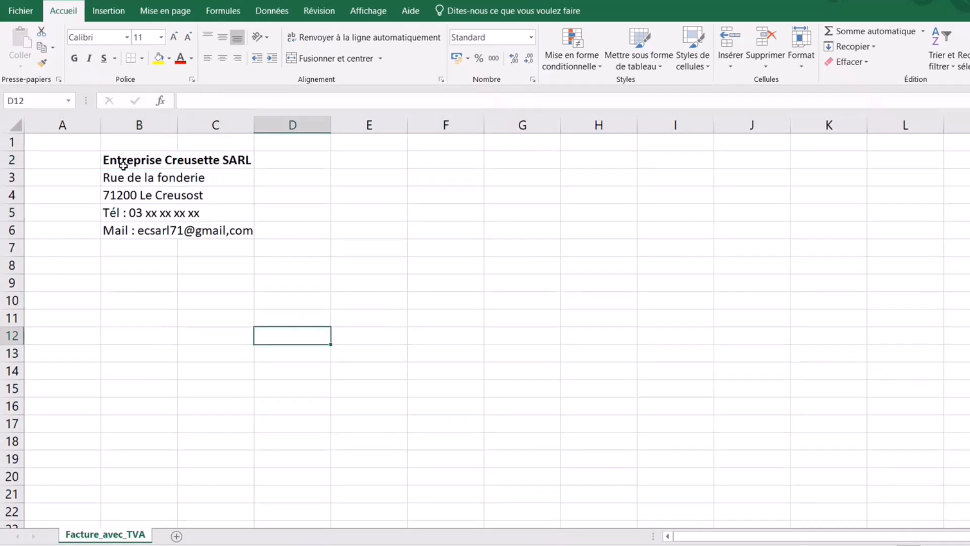
# - Merge B2:C2 and B3:C3, left-aligning the company name and street line
pyautogui.moveTo(124, 162); pyautogui.dragTo(207, 158)
pyautogui.click(331, 59)
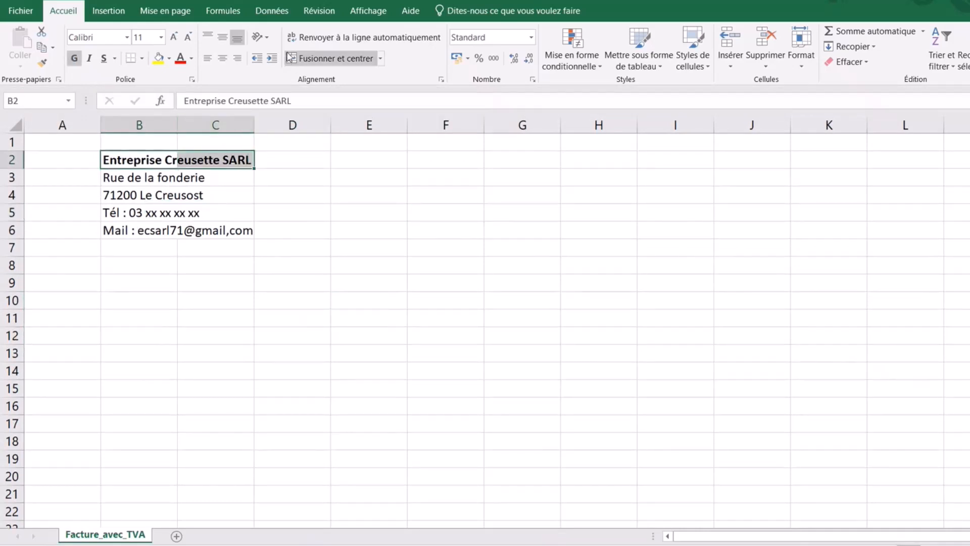
pyautogui.click(207, 58)
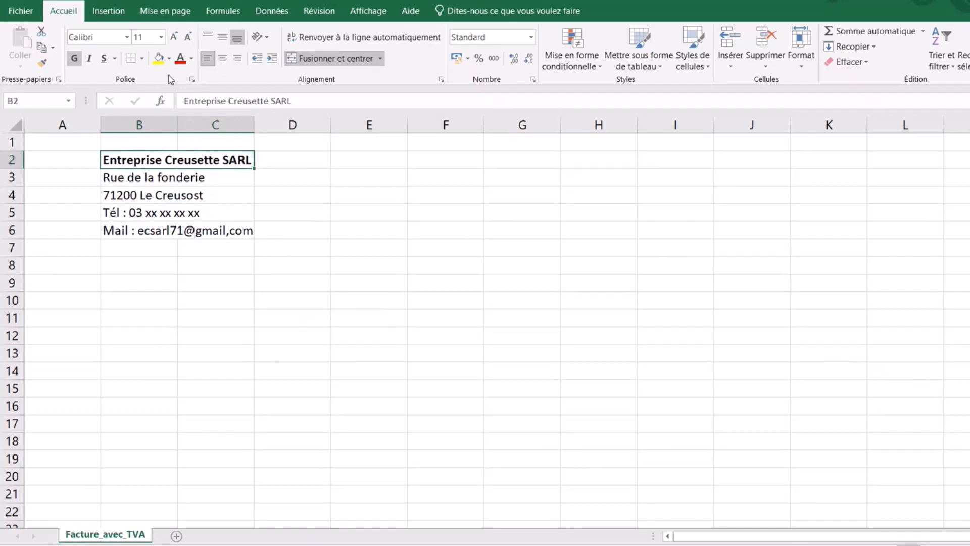
pyautogui.click(145, 176)
pyautogui.moveTo(145, 176); pyautogui.dragTo(215, 177)
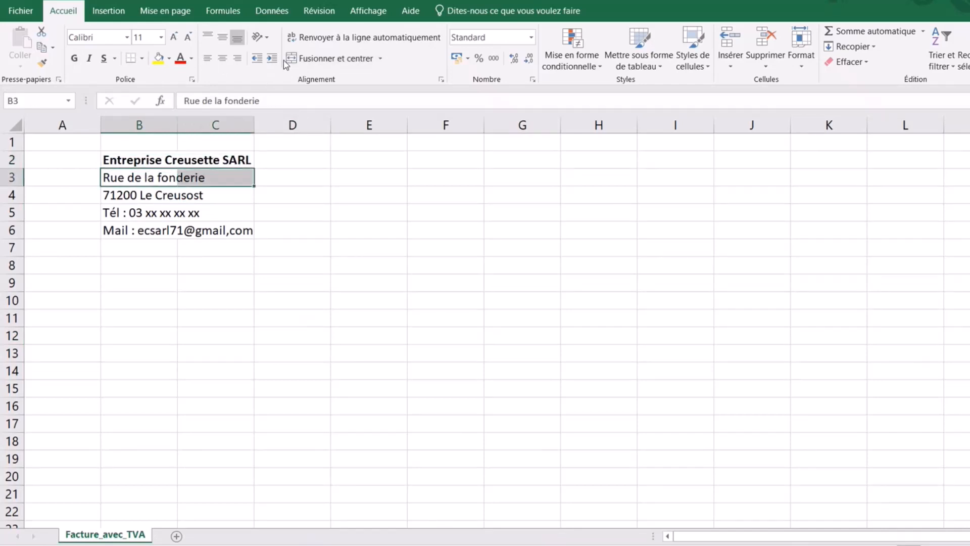
pyautogui.click(303, 58)
pyautogui.click(207, 58)
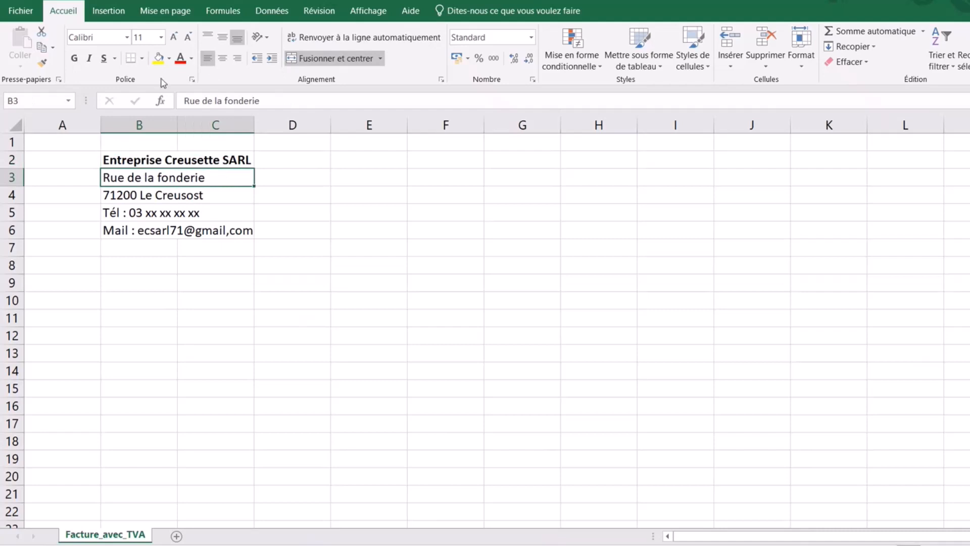
# - Copy the merged left-aligned format onto the postcode, Tél and Mail lines with Format Painter
pyautogui.click(42, 63)
pyautogui.click(129, 195)
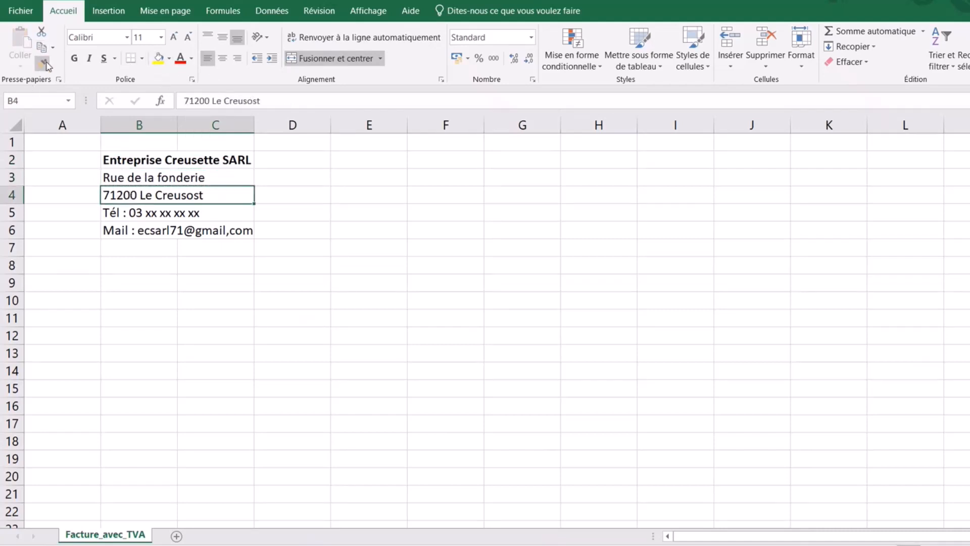
pyautogui.click(115, 212)
pyautogui.click(42, 62)
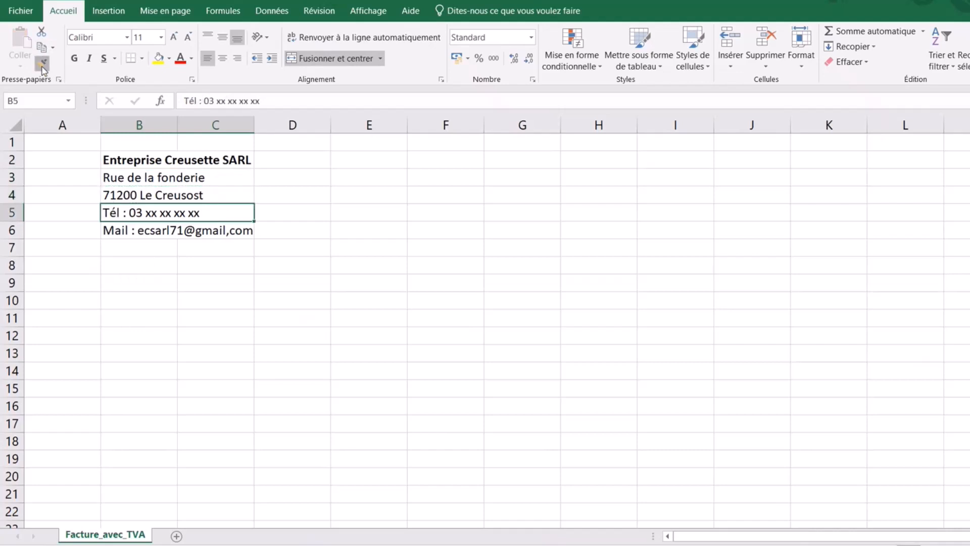
pyautogui.click(112, 231)
pyautogui.click(227, 315)
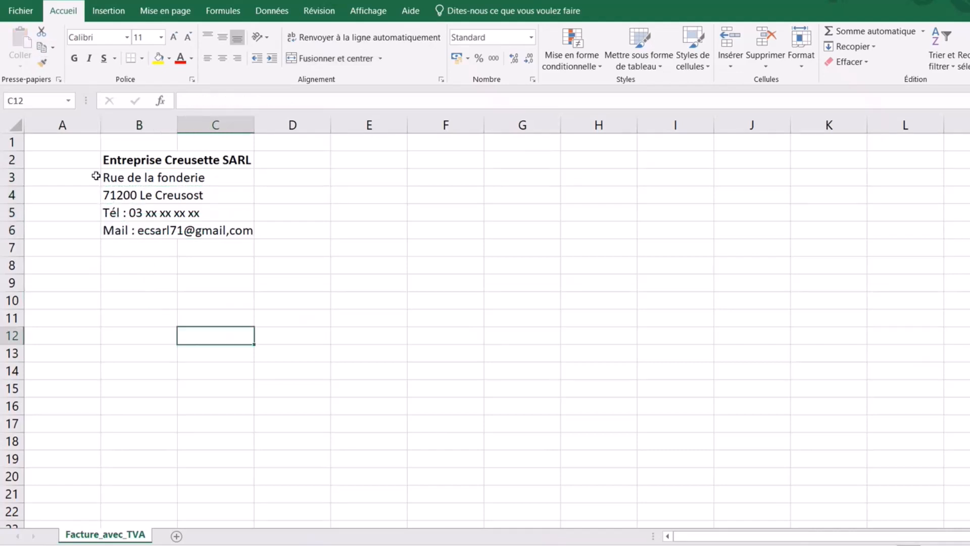
pyautogui.click(321, 314)
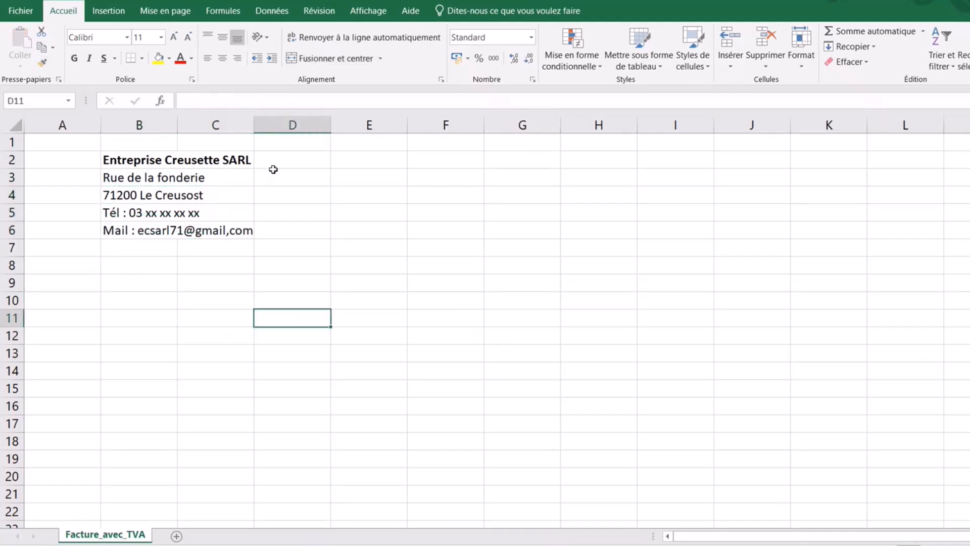
pyautogui.click(290, 177)
pyautogui.click(290, 159)
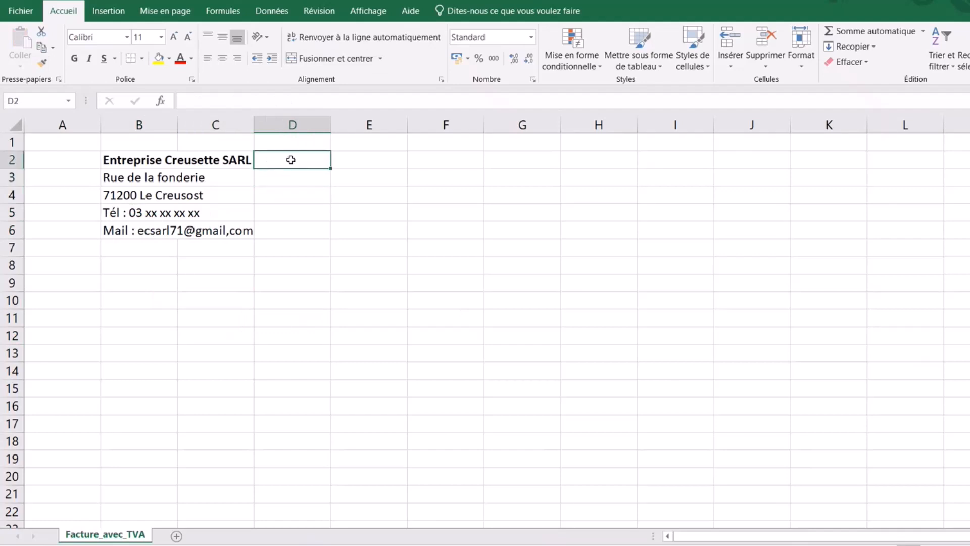
# - Insert the Logo_alimentaire picture from Images_factures and shrink it beside the company block
pyautogui.click(112, 18)
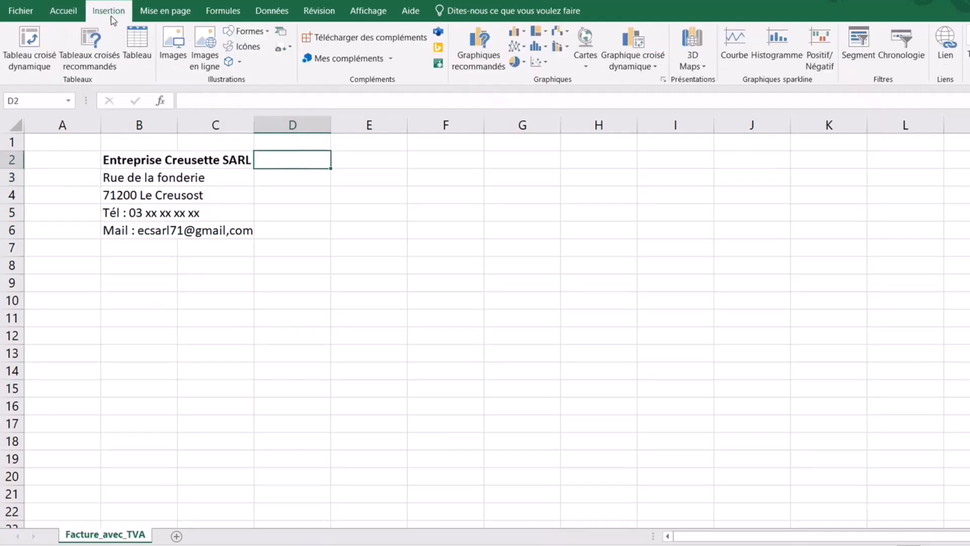
pyautogui.click(169, 54)
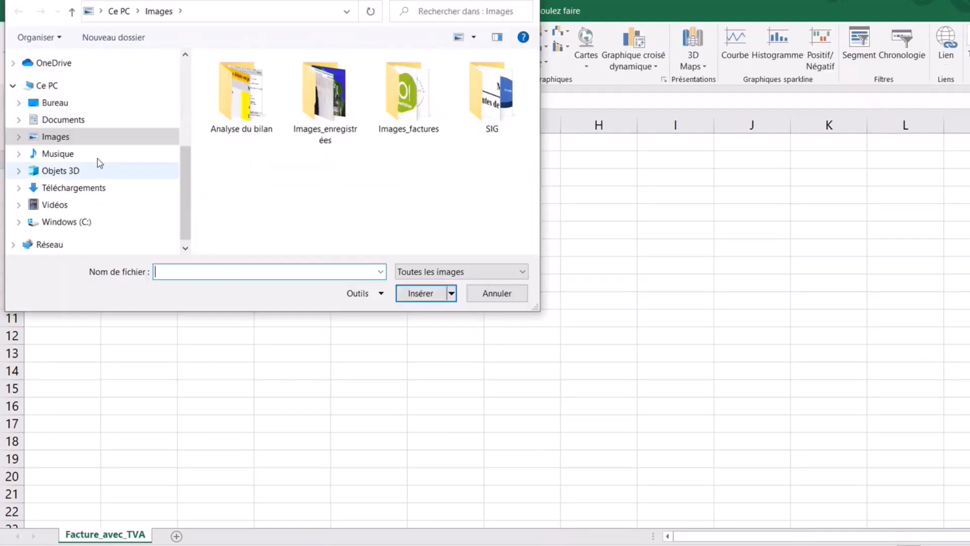
pyautogui.doubleClick(411, 129)
pyautogui.click(334, 95)
pyautogui.doubleClick(335, 95)
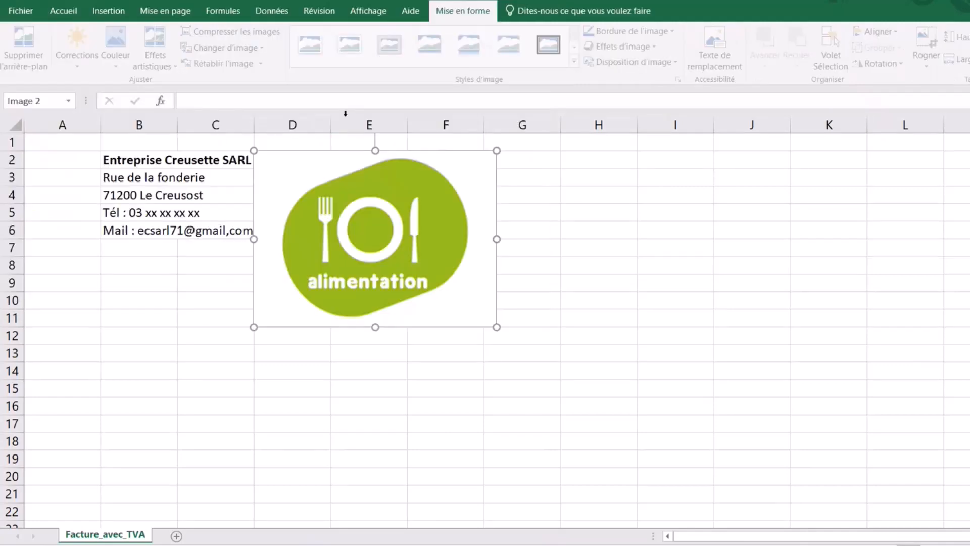
pyautogui.moveTo(497, 327); pyautogui.dragTo(305, 202)
pyautogui.click(408, 293)
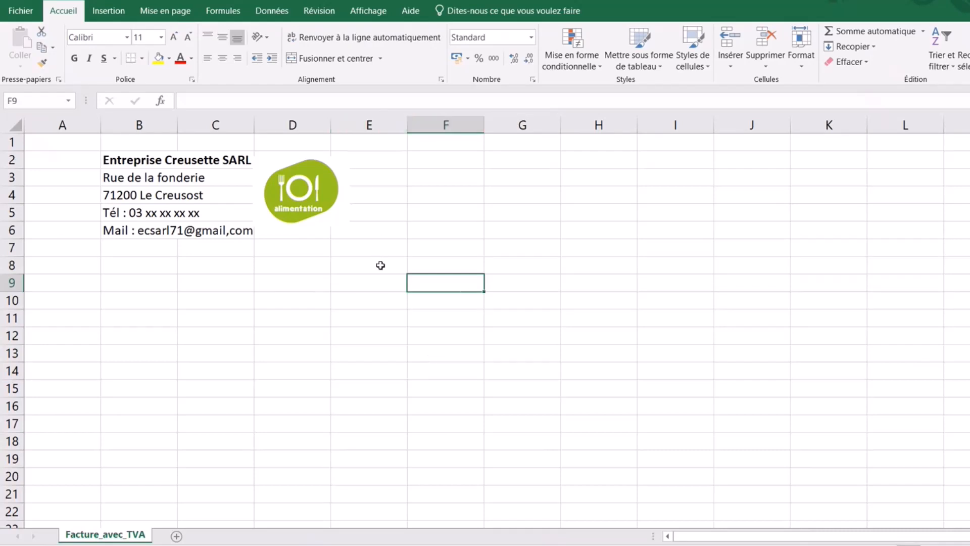
pyautogui.click(379, 249)
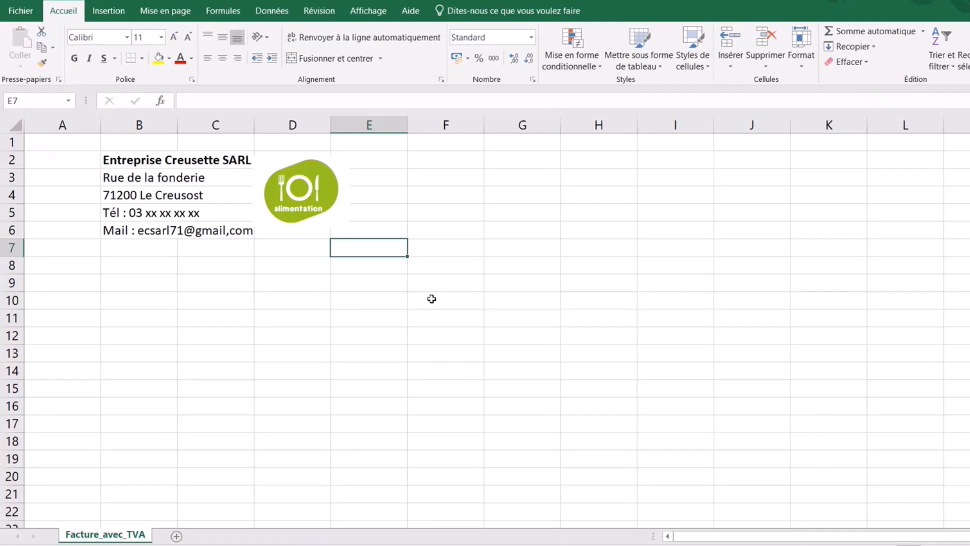
# - Fill E7:E11 with the labels Client, Adresse, Code postal + ville, Tél and Mail
pyautogui.write('Client')
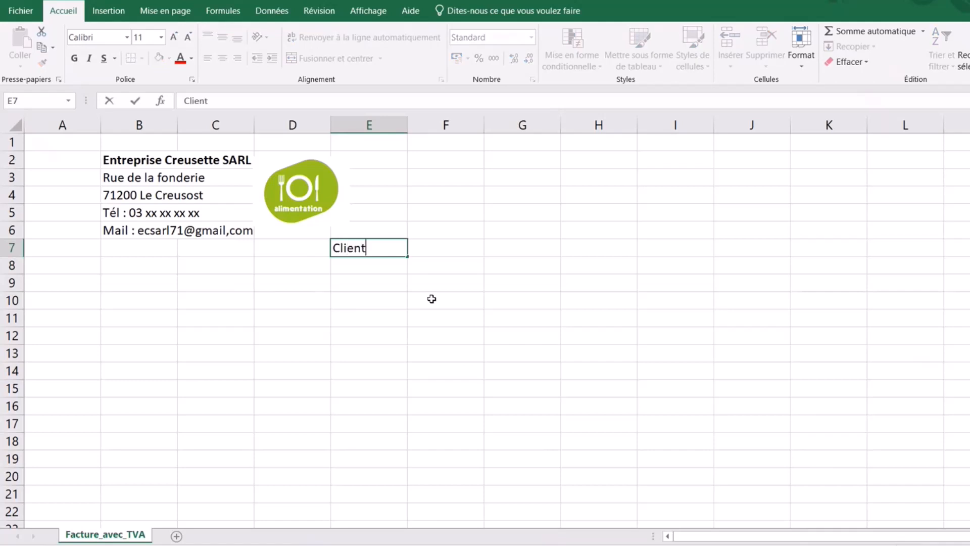
pyautogui.press('Return')
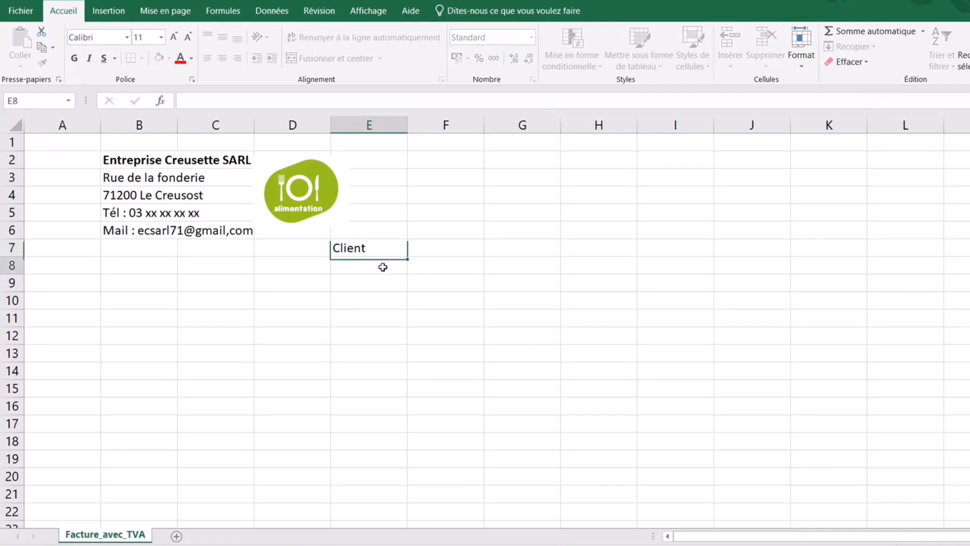
pyautogui.write('Adresse')
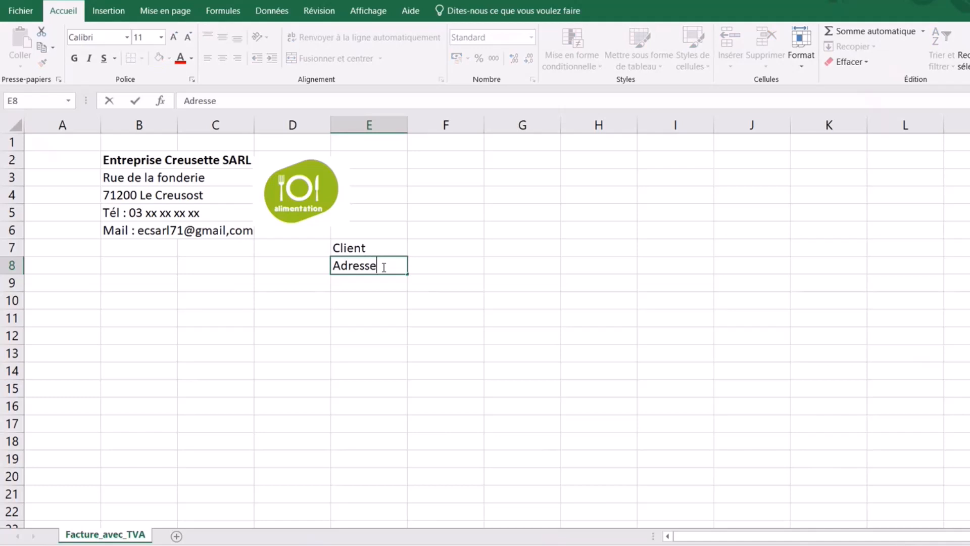
pyautogui.press('Return')
pyautogui.write('C')
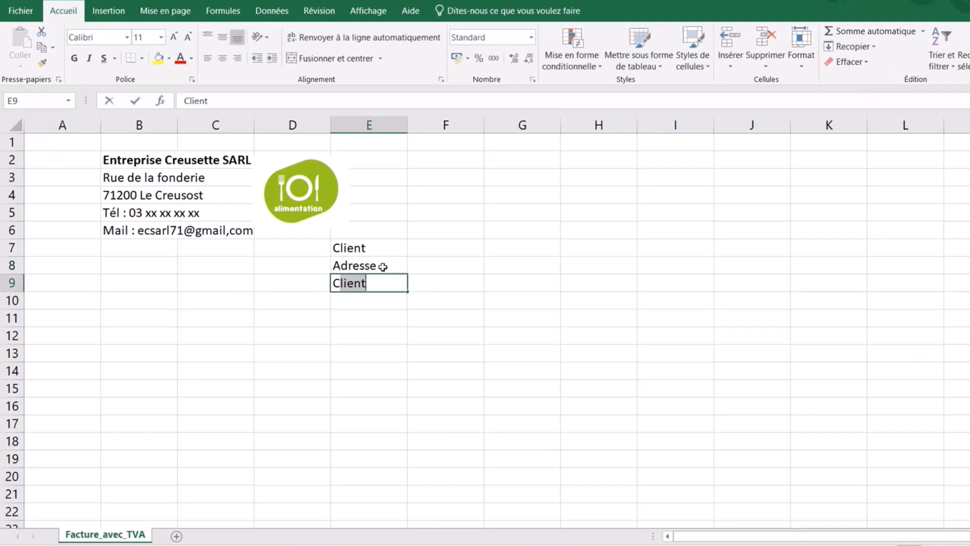
pyautogui.write('ode postal')
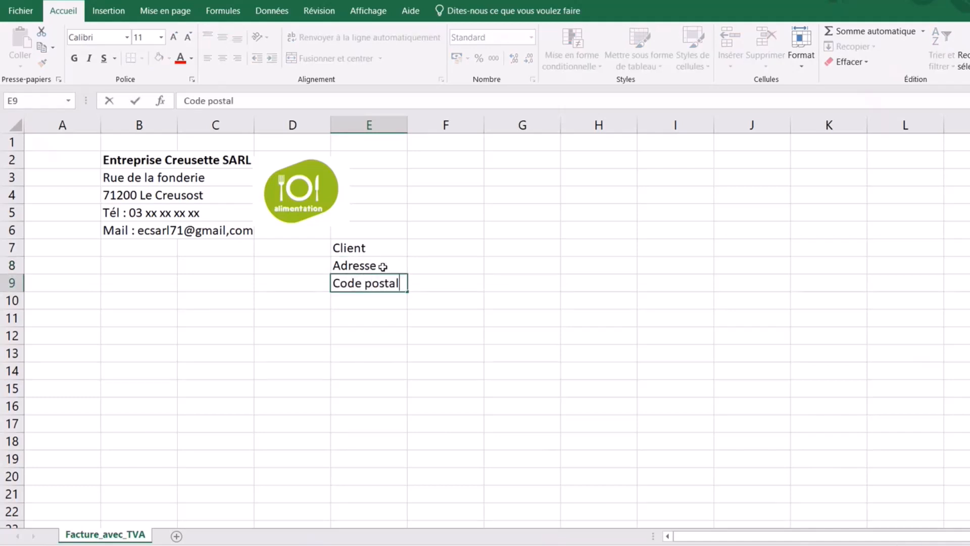
pyautogui.write(' + ville')
pyautogui.click(367, 303)
pyautogui.write('Tél')
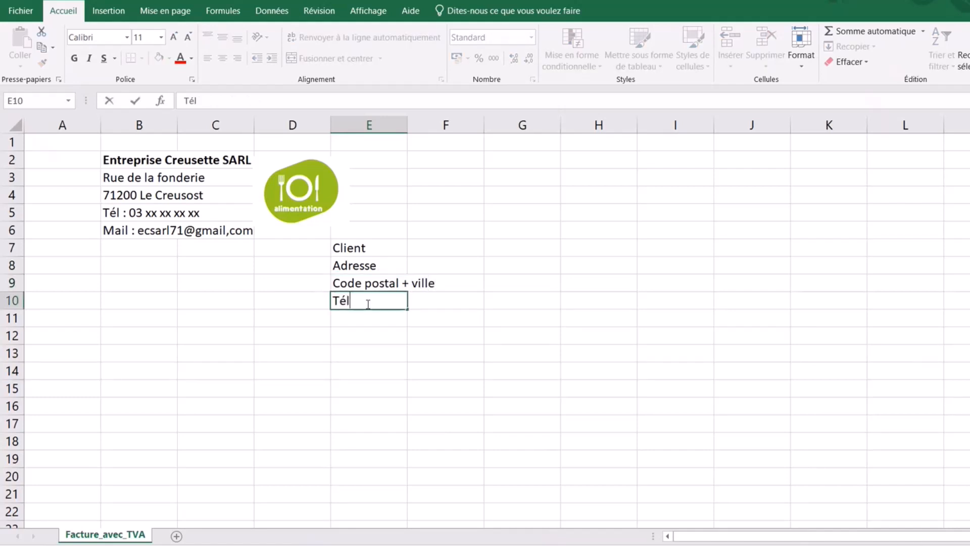
pyautogui.press('Return')
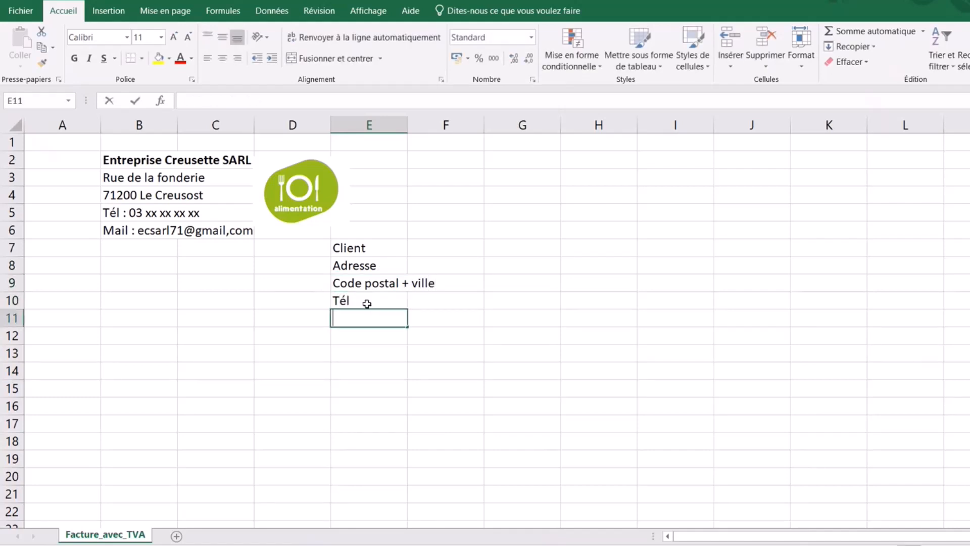
pyautogui.write('Mail')
pyautogui.click(525, 370)
pyautogui.click(378, 249)
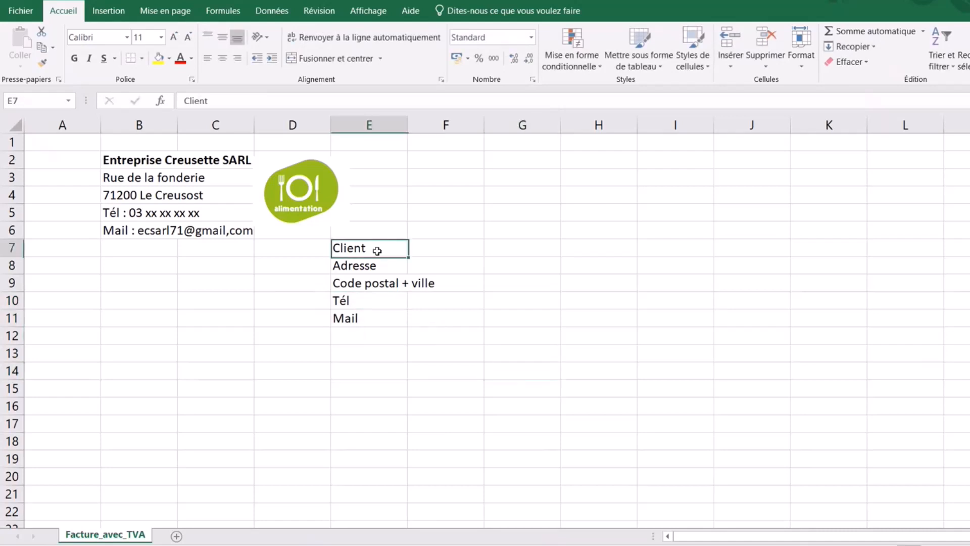
pyautogui.click(545, 352)
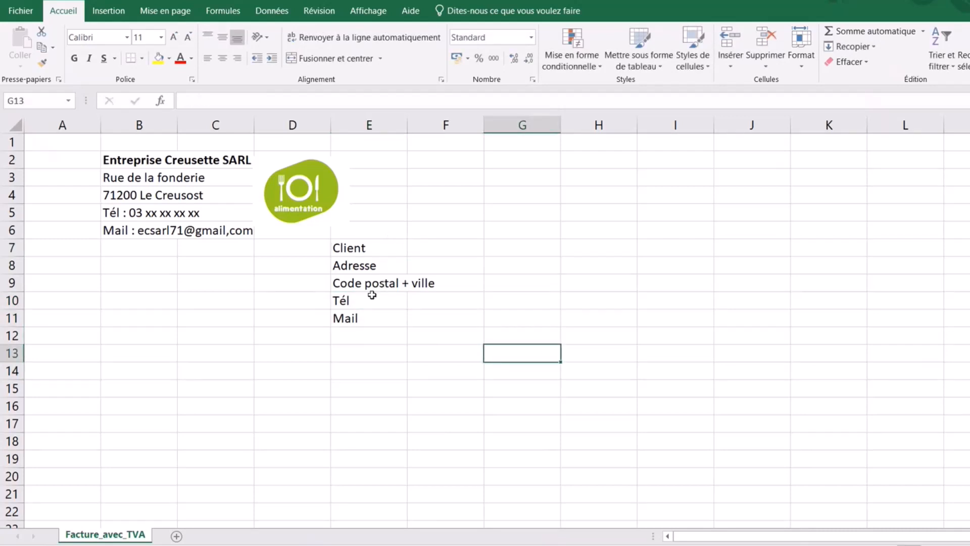
pyautogui.click(359, 246)
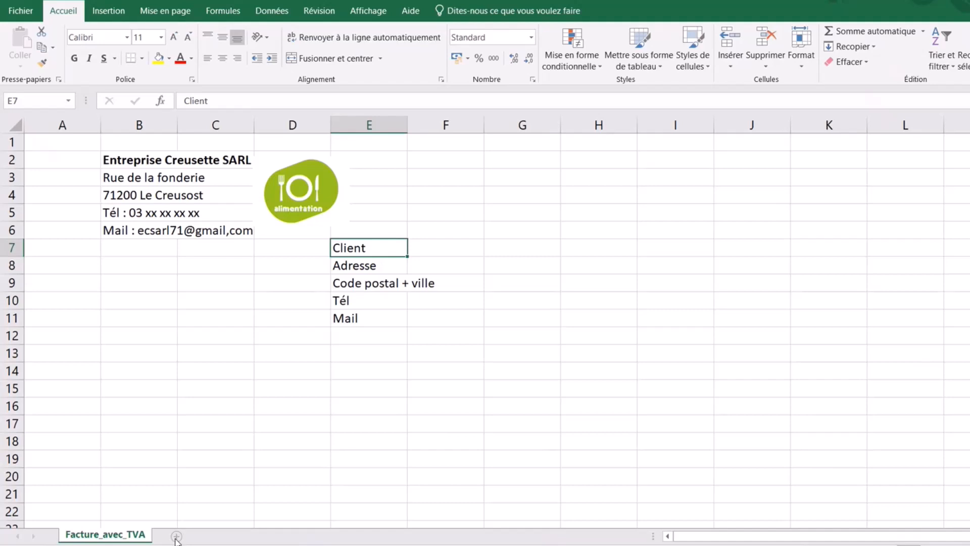
# - Add a new worksheet and name it 'Fichier_clients'
pyautogui.click(177, 536)
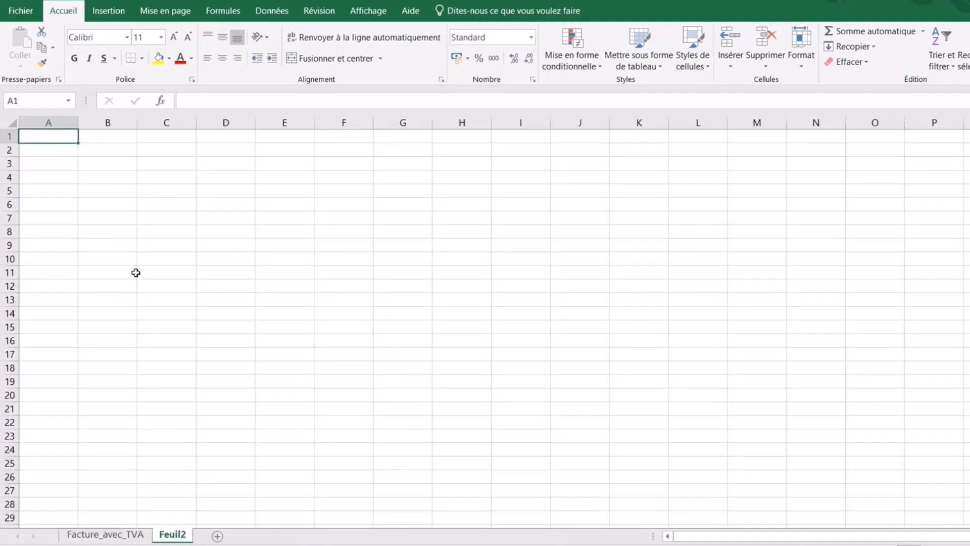
pyautogui.doubleClick(174, 535)
pyautogui.write('Fichier_')
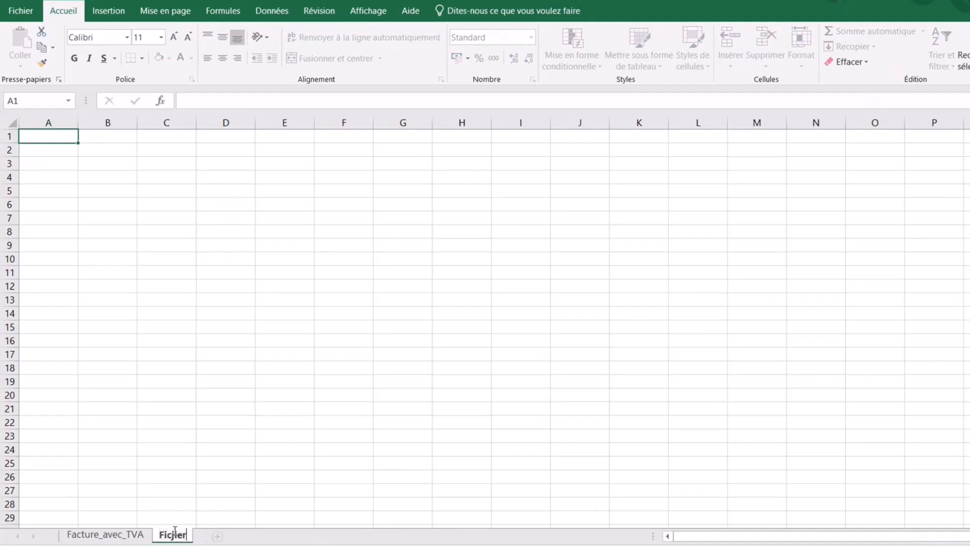
pyautogui.write('clients')
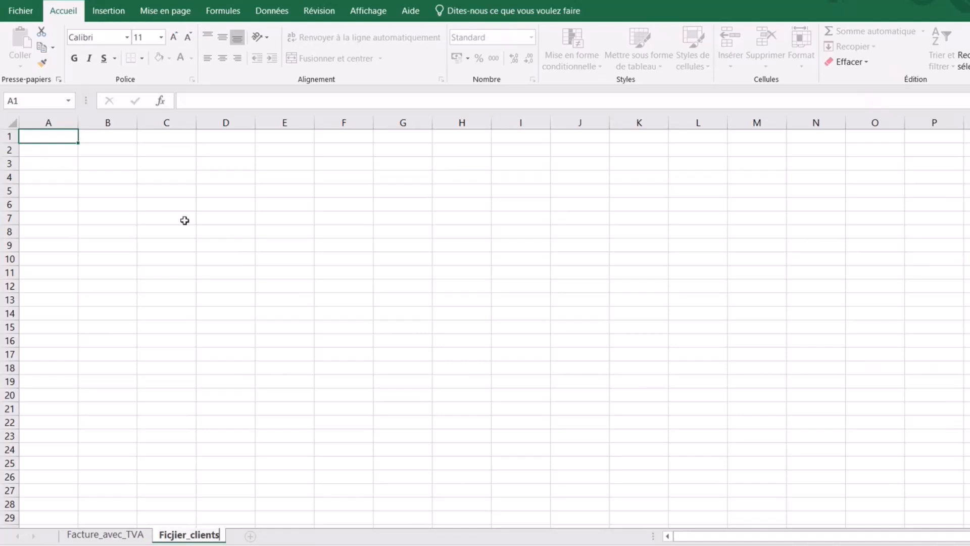
pyautogui.click(112, 146)
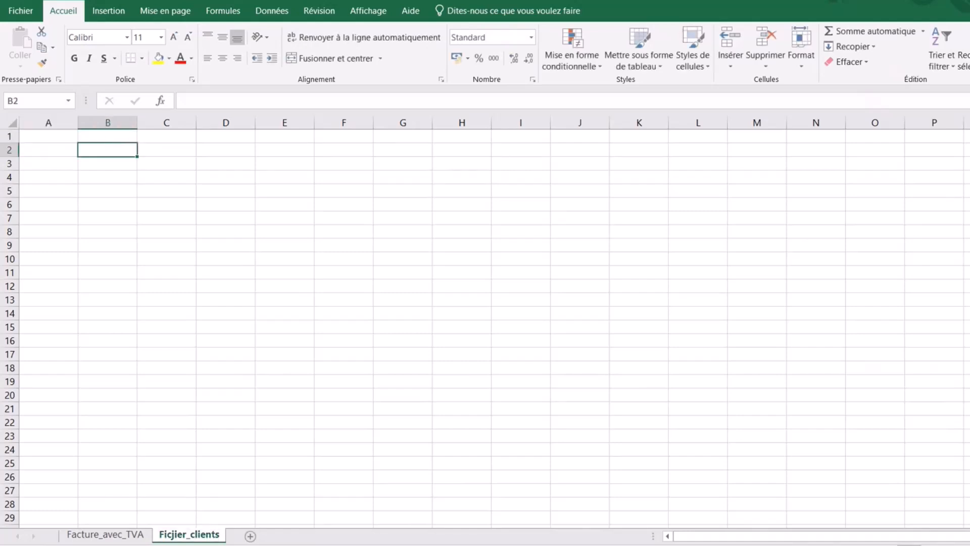
pyautogui.keyDown('ctrl'); pyautogui.scroll(2, 667, 351); pyautogui.keyUp('ctrl')
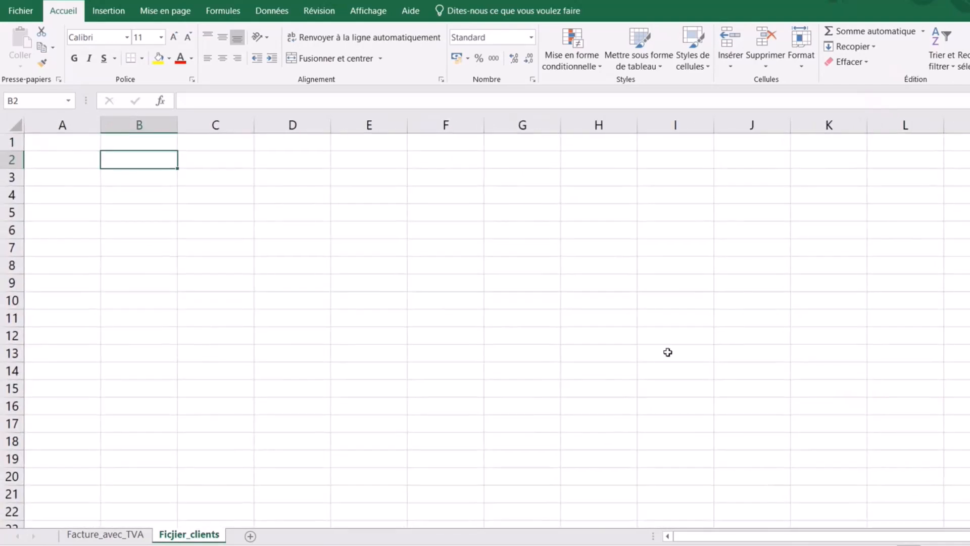
# - Enter the Dénomination heading in B2, widen column B, and add Adresse in C2
pyautogui.write('Dé')
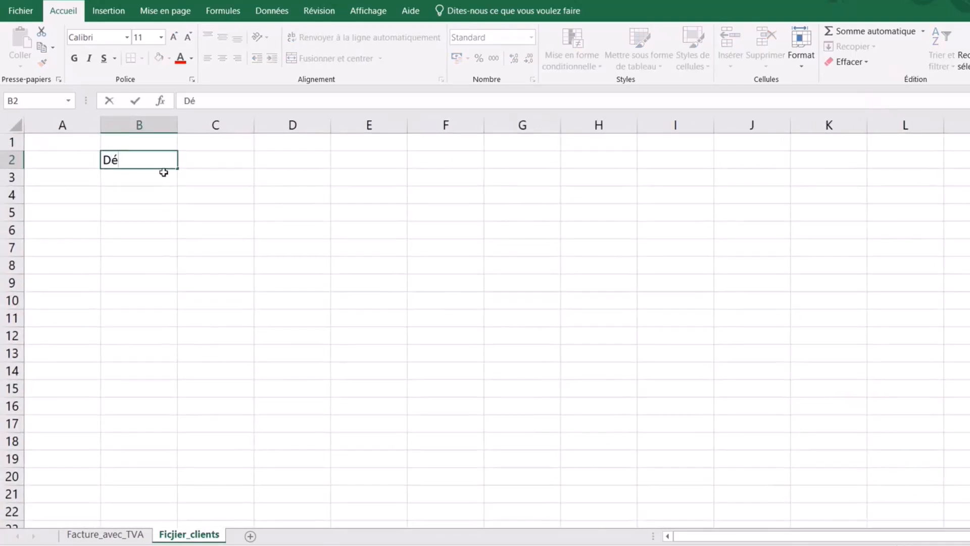
pyautogui.write('nominatio')
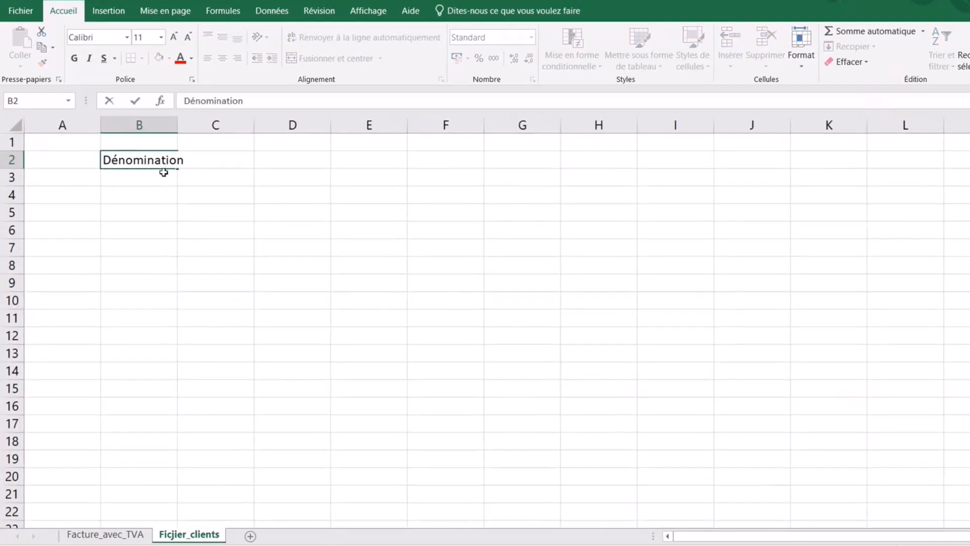
pyautogui.write('n')
pyautogui.click(154, 195)
pyautogui.moveTo(177, 129); pyautogui.dragTo(218, 135)
pyautogui.click(260, 160)
pyautogui.write('A')
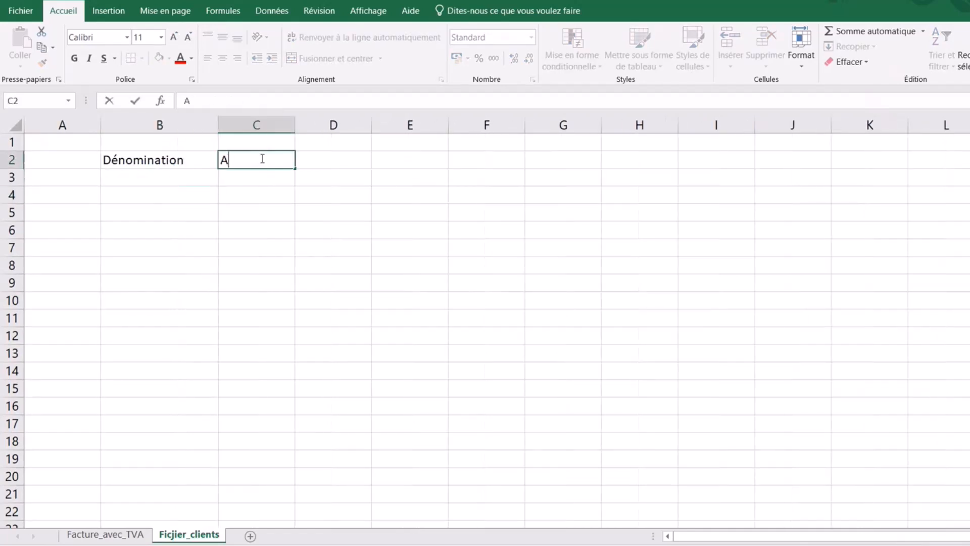
pyautogui.write('dresse')
pyautogui.click(328, 157)
# - Add the headings Code postal, Ville, Tél and Mail in D2:G2
pyautogui.write('Code')
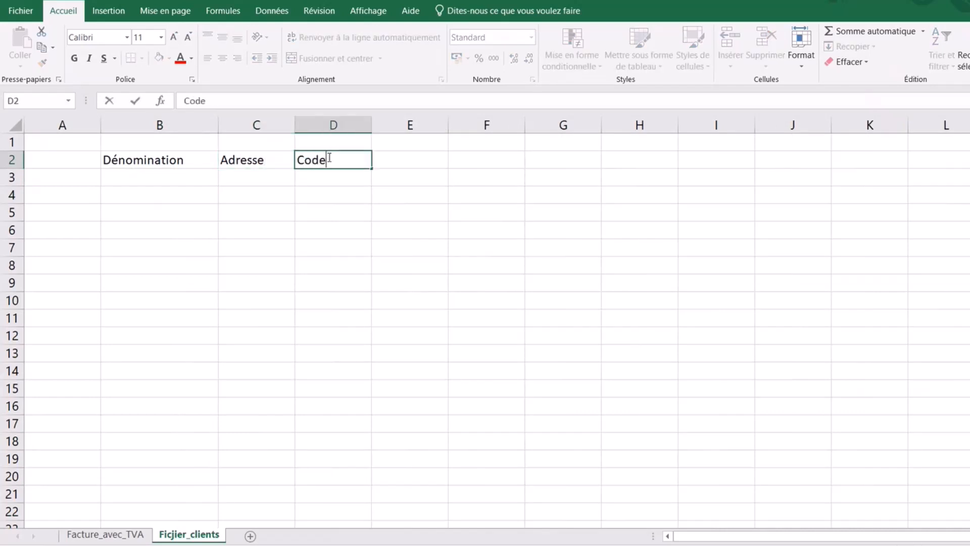
pyautogui.write(' postal')
pyautogui.click(414, 162)
pyautogui.write('Ville')
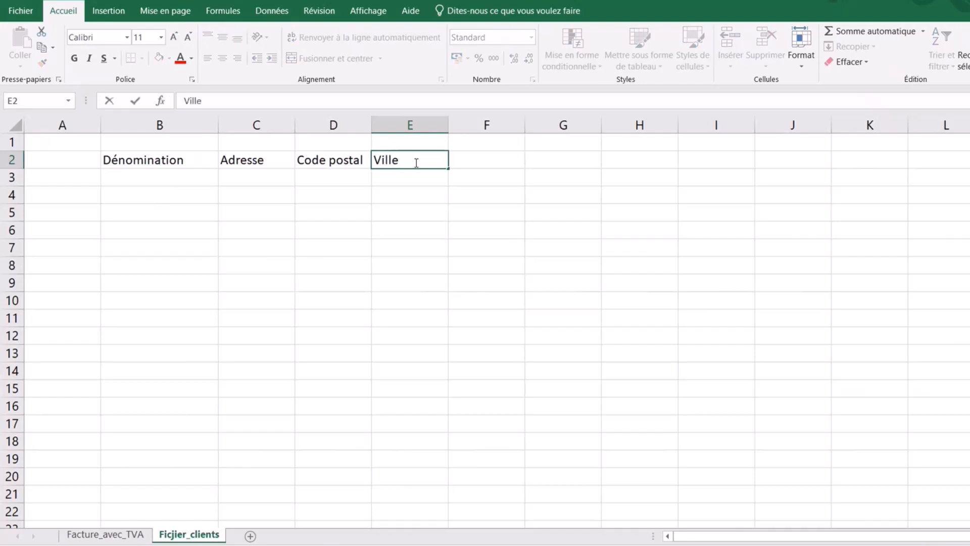
pyautogui.click(498, 160)
pyautogui.write('Tél')
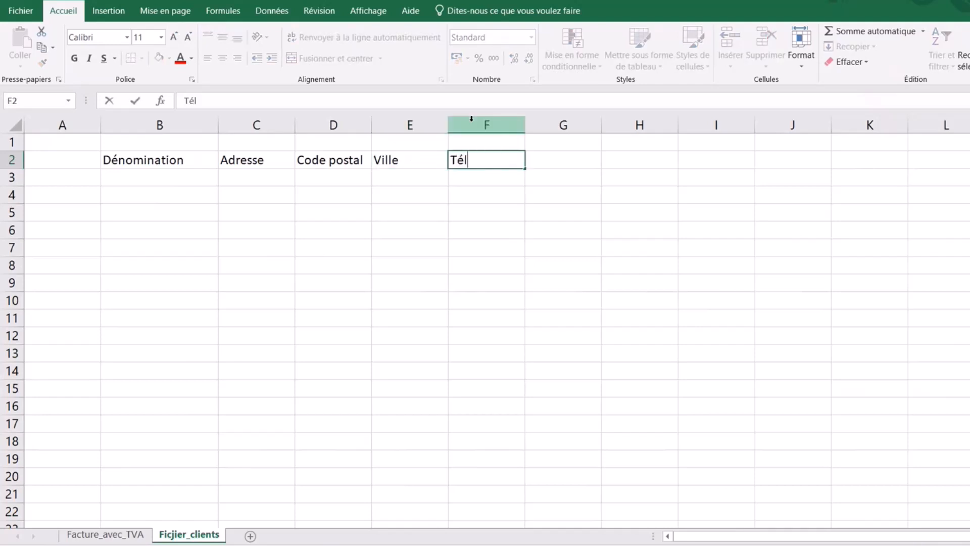
pyautogui.click(567, 164)
pyautogui.write('Mail')
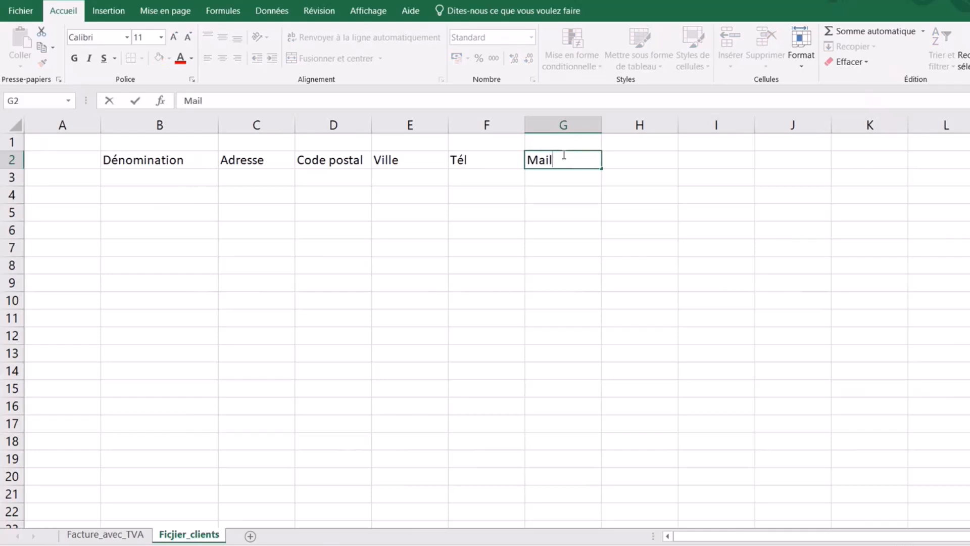
pyautogui.click(496, 245)
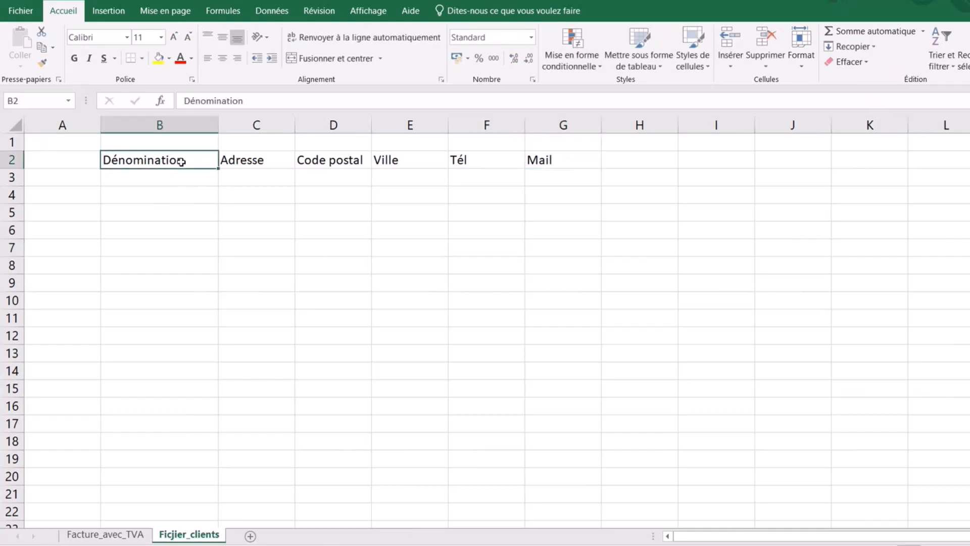
# - Make the B2:G2 headings bold and centred, with black fill and white font
pyautogui.moveTo(181, 160); pyautogui.dragTo(581, 160)
pyautogui.click(74, 59)
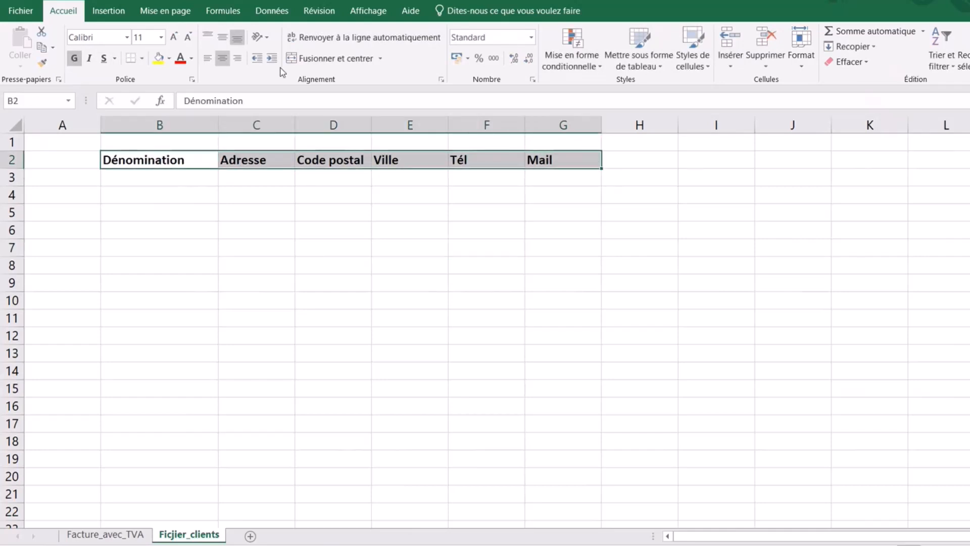
pyautogui.click(222, 58)
pyautogui.click(169, 59)
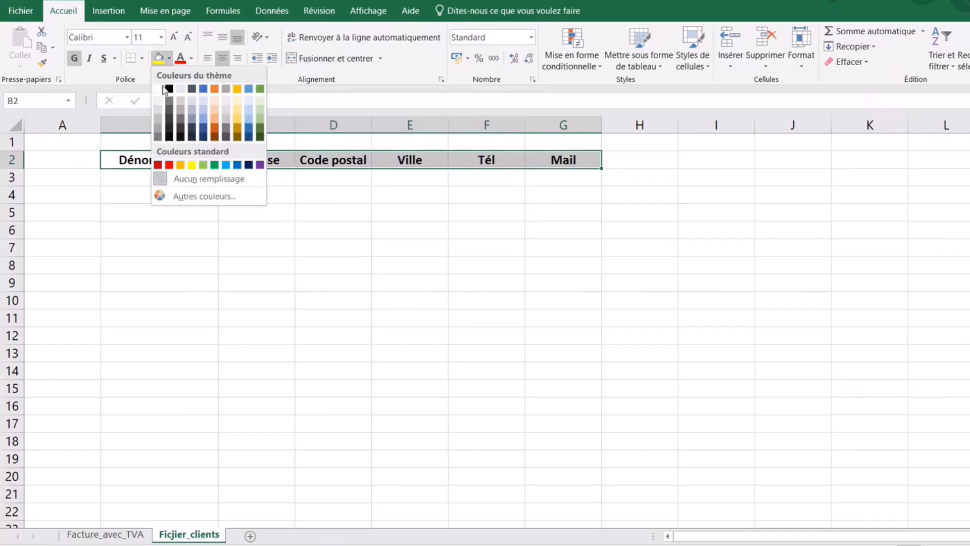
pyautogui.click(170, 137)
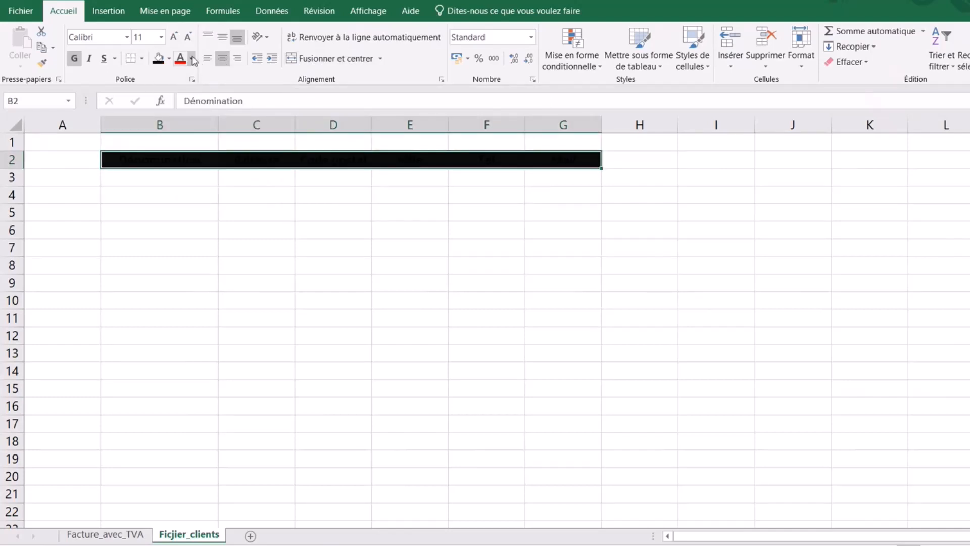
pyautogui.click(191, 58)
pyautogui.click(185, 101)
pyautogui.click(406, 313)
# - Select columns B through G, then go to cell B3 to begin the client entries
pyautogui.click(185, 245)
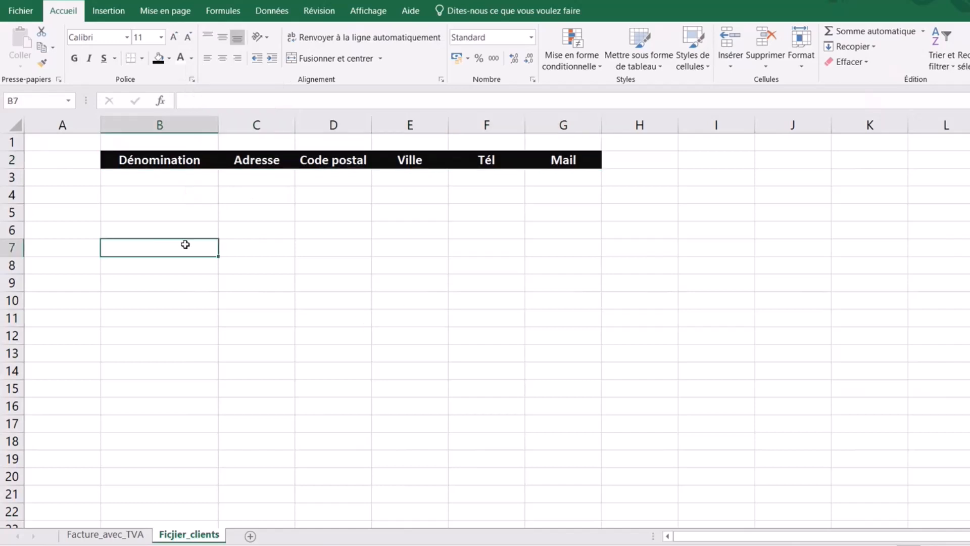
pyautogui.moveTo(161, 116); pyautogui.dragTo(561, 137)
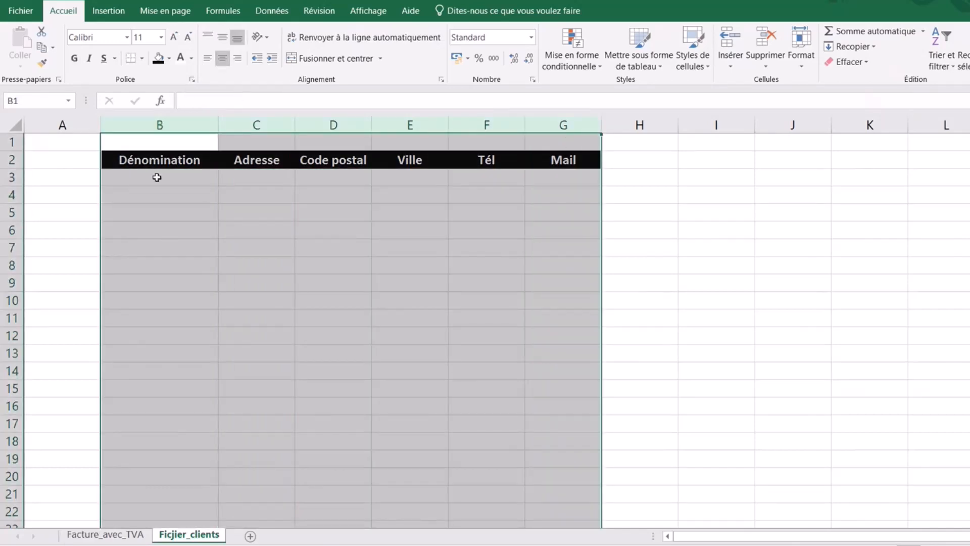
pyautogui.click(158, 179)
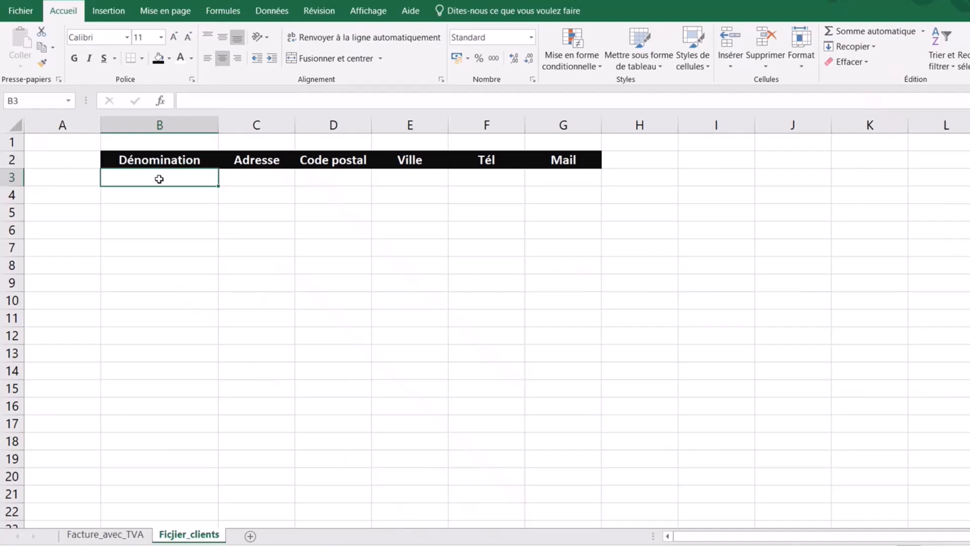
pyautogui.click(247, 241)
# - Check the client names ASTERIX through PANORAMIX in column B, rows 3 to 6
pyautogui.click(164, 182)
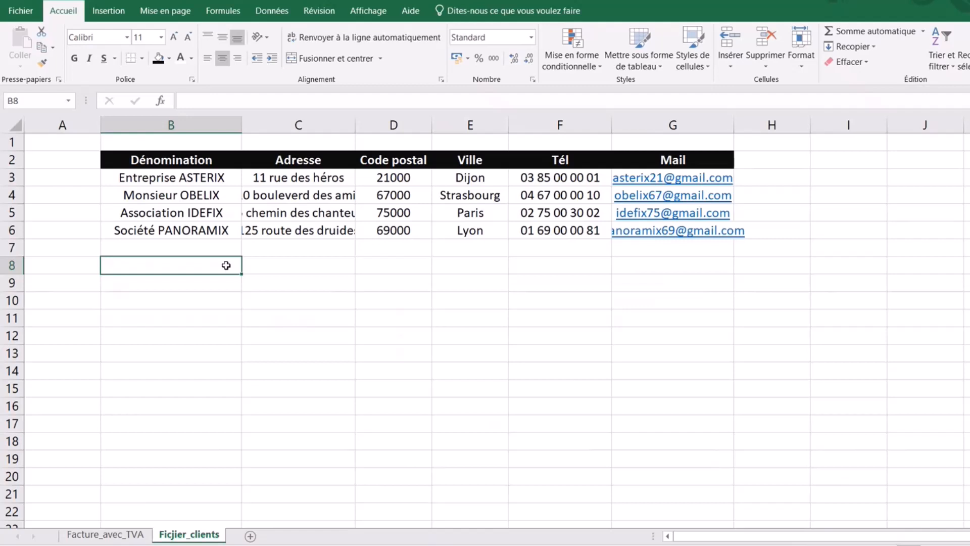
pyautogui.click(149, 180)
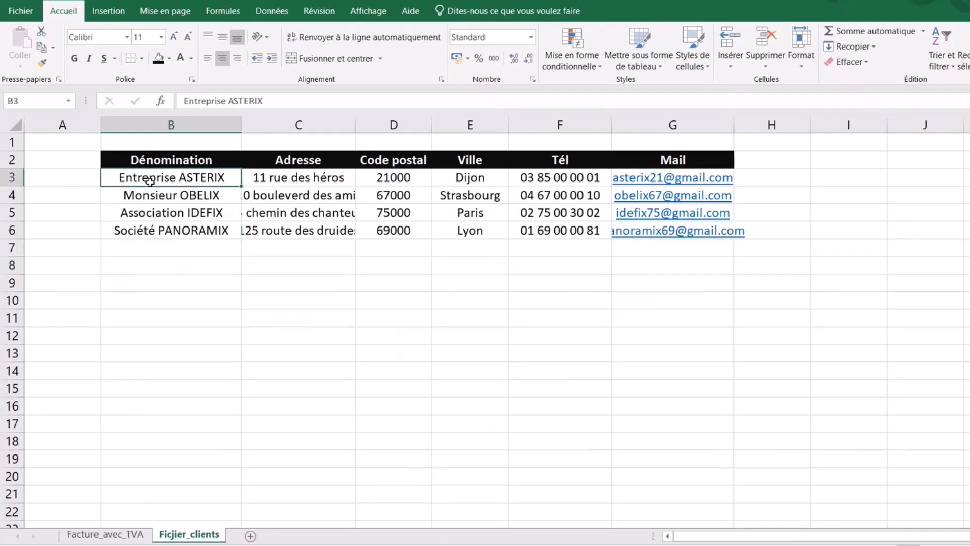
pyautogui.click(156, 211)
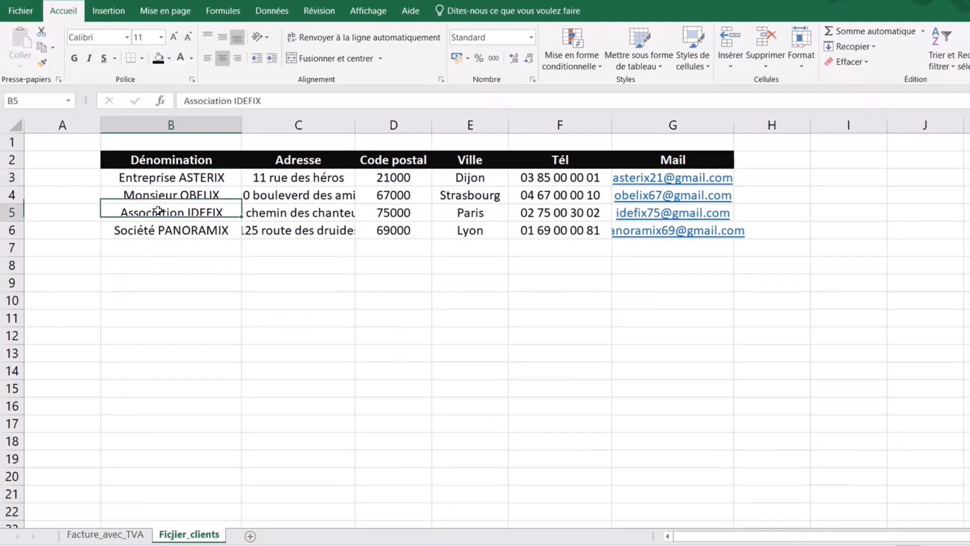
pyautogui.click(137, 236)
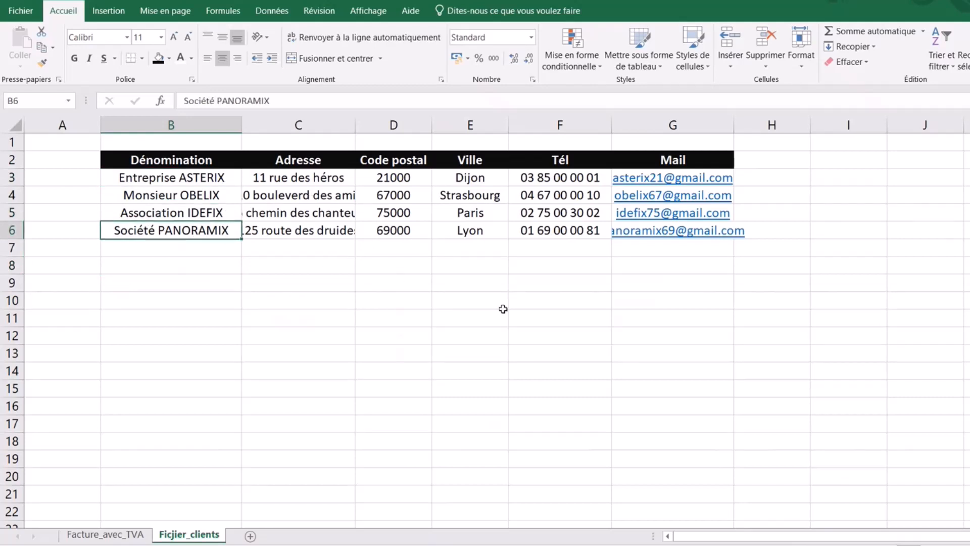
# - Narrow column A to a width of 2
pyautogui.click(244, 391)
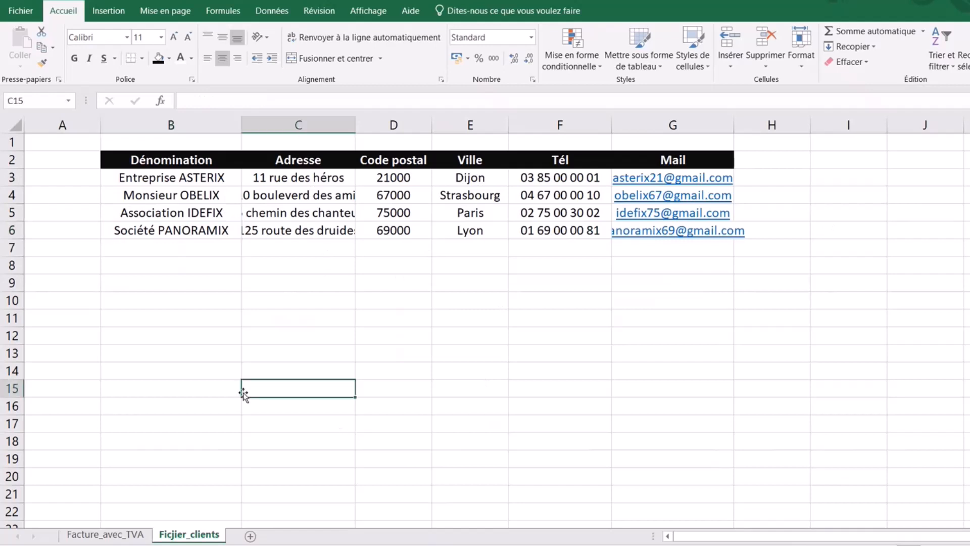
pyautogui.click(63, 124)
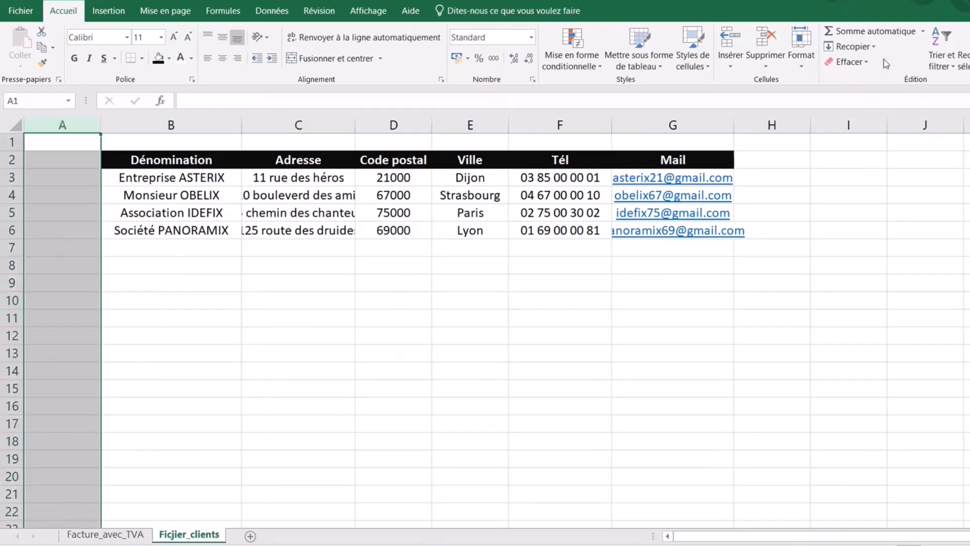
pyautogui.click(802, 46)
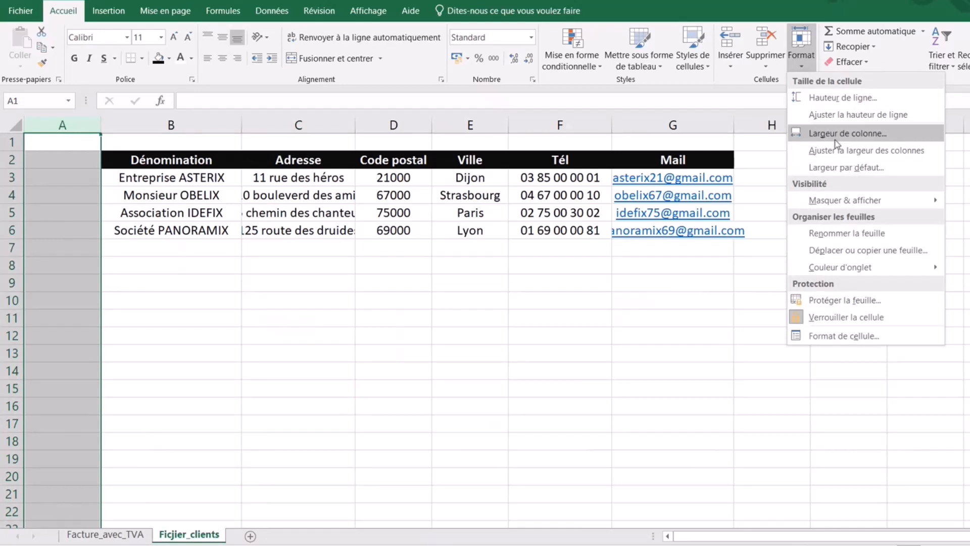
pyautogui.click(835, 134)
pyautogui.write('2')
pyautogui.press('Return')
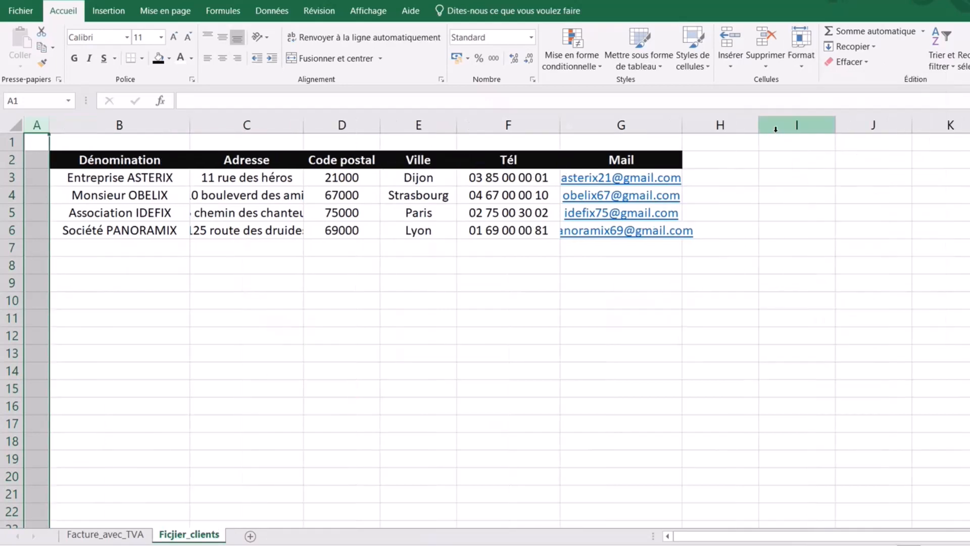
# - Widen column G to fit the e-mail addresses and set column H's width to 3
pyautogui.click(638, 260)
pyautogui.moveTo(682, 123); pyautogui.dragTo(713, 123)
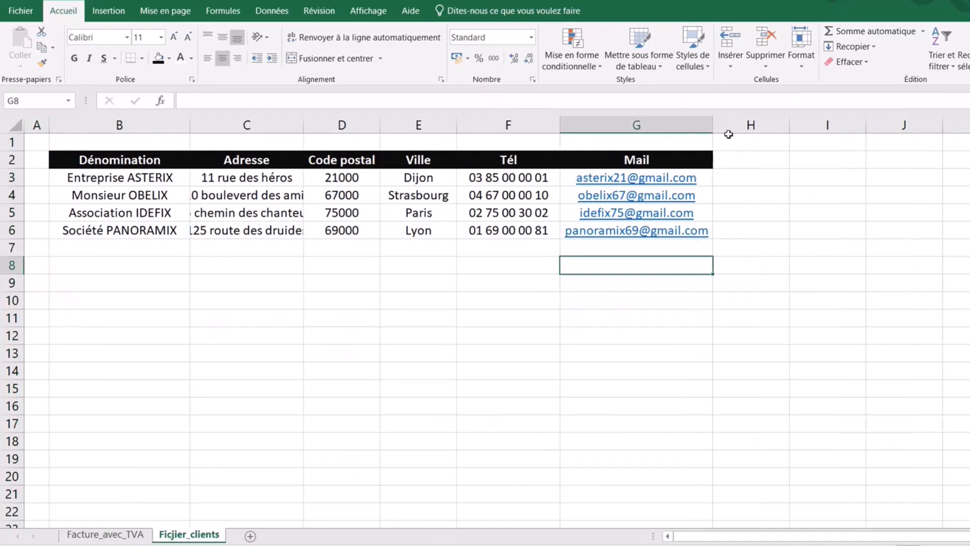
pyautogui.click(751, 126)
pyautogui.click(801, 50)
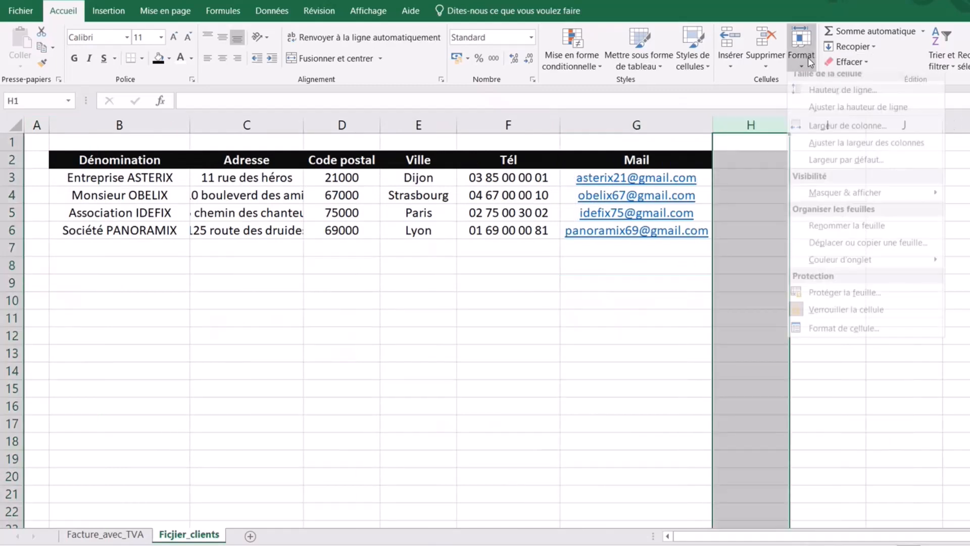
pyautogui.click(834, 132)
pyautogui.press('Return')
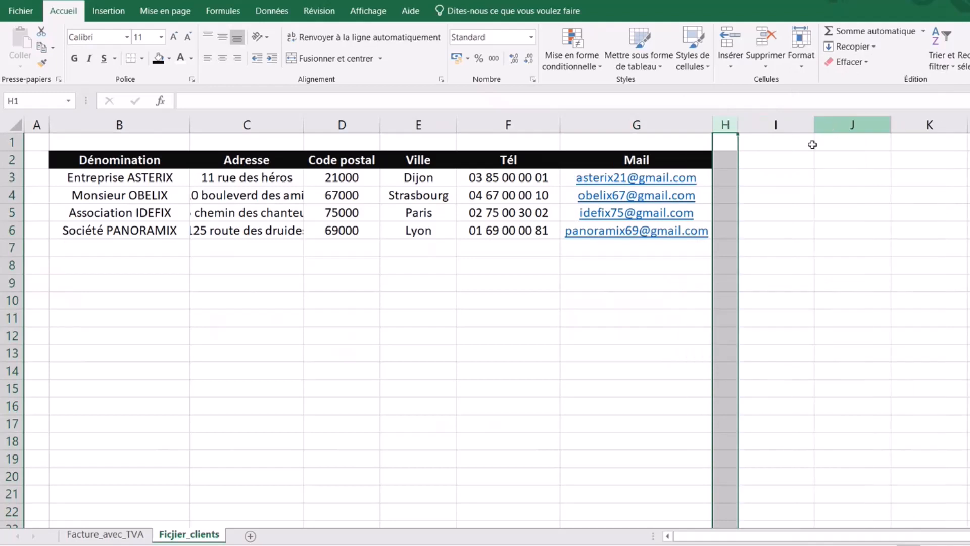
# - Widen the Adresse column C so addresses show fully, then return to Facture_avec_TVA
pyautogui.click(260, 351)
pyautogui.click(296, 266)
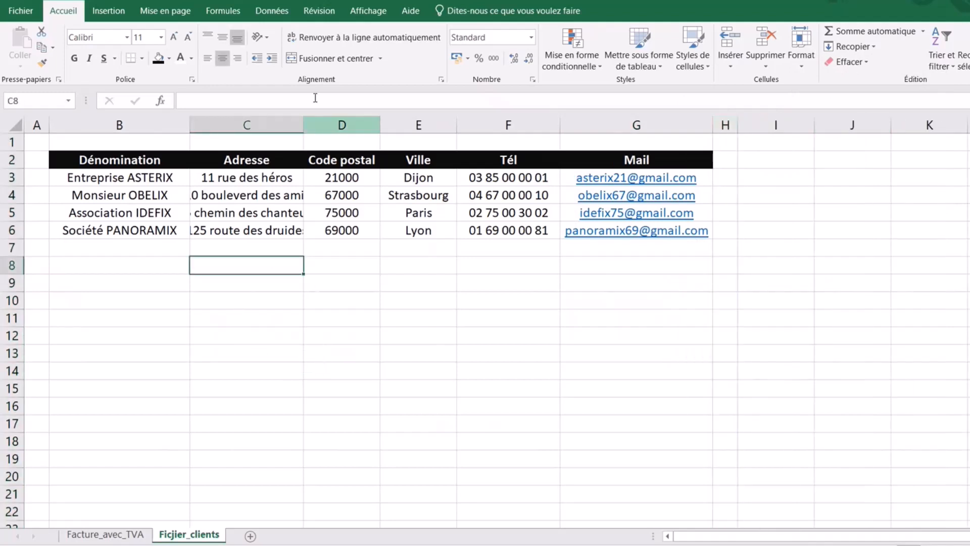
pyautogui.moveTo(304, 126); pyautogui.dragTo(343, 127)
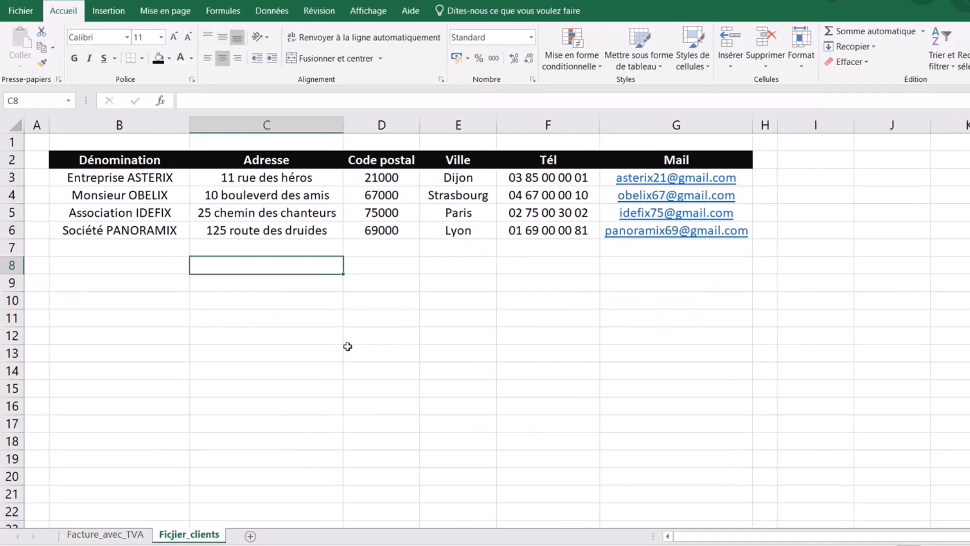
pyautogui.click(303, 370)
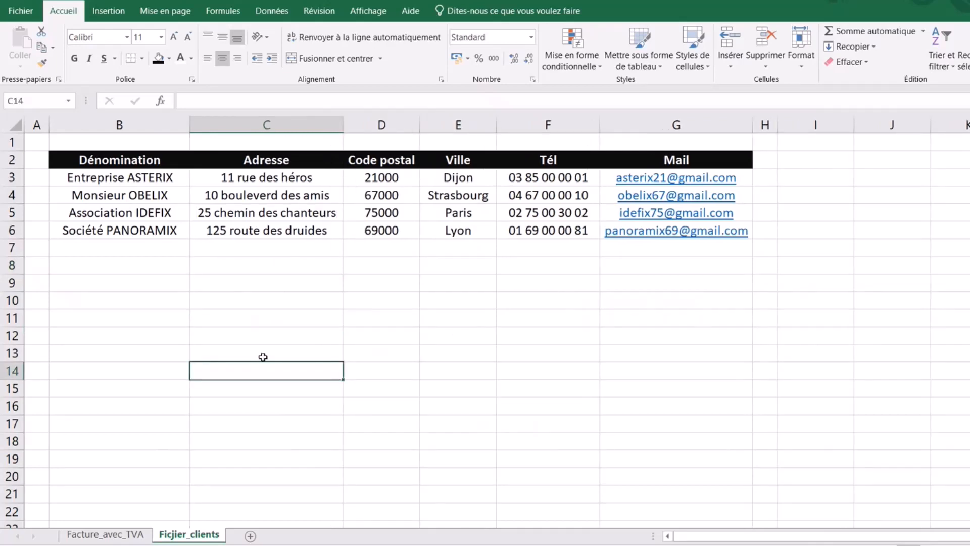
pyautogui.click(87, 535)
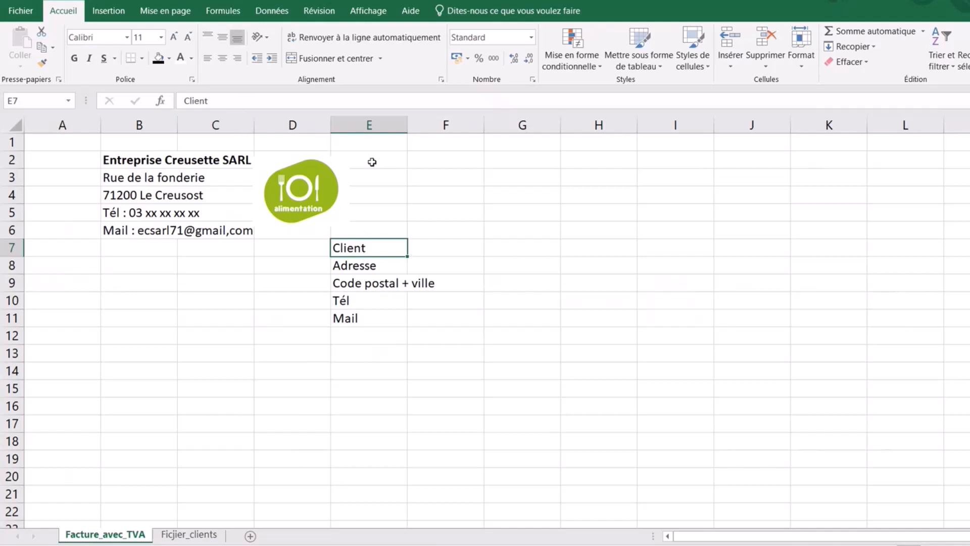
# - Begin a Liste data validation for E7, then cancel the Validation des données dialog
pyautogui.click(270, 12)
pyautogui.click(708, 64)
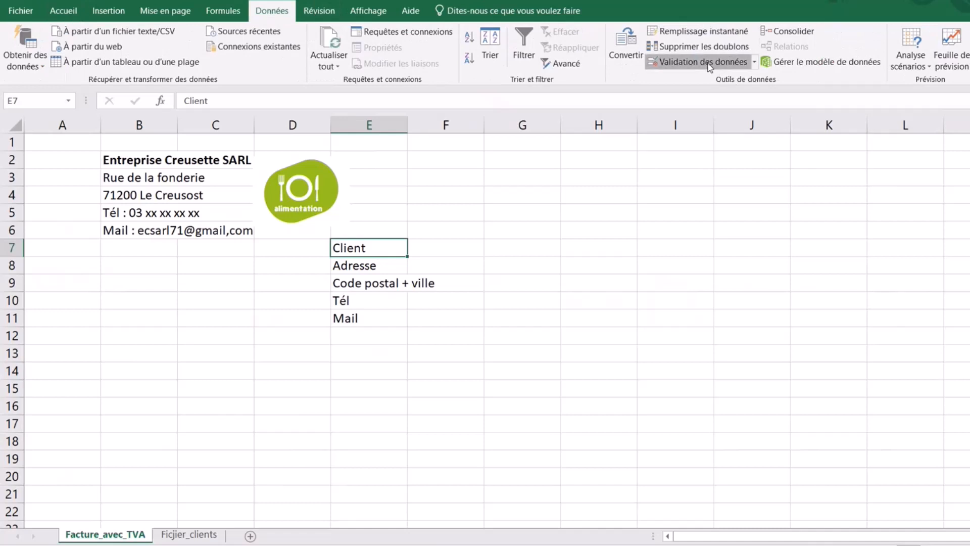
pyautogui.click(635, 293)
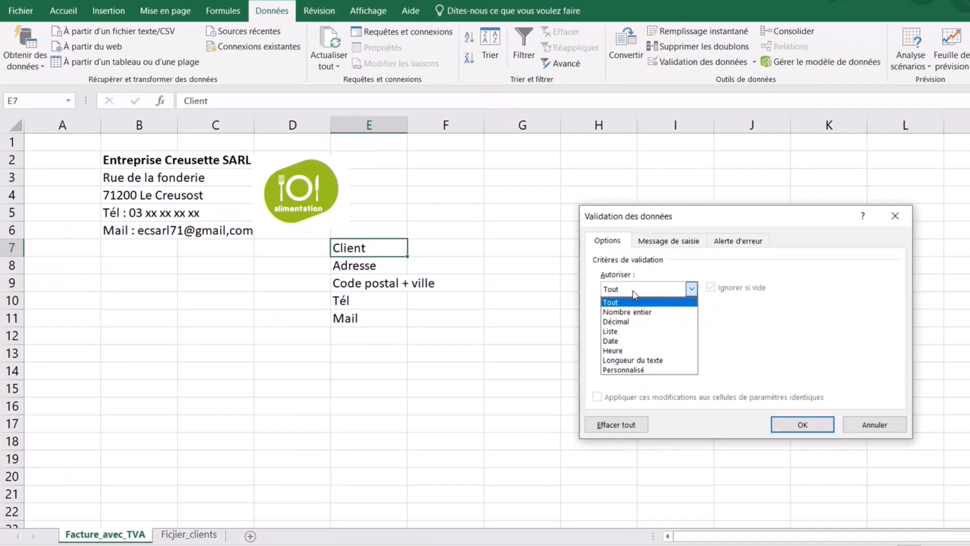
pyautogui.click(631, 332)
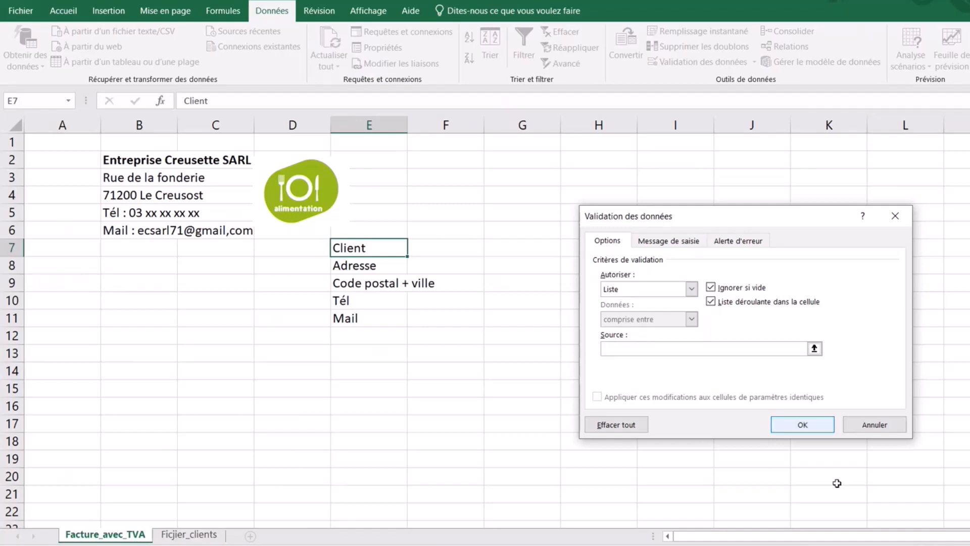
pyautogui.click(896, 216)
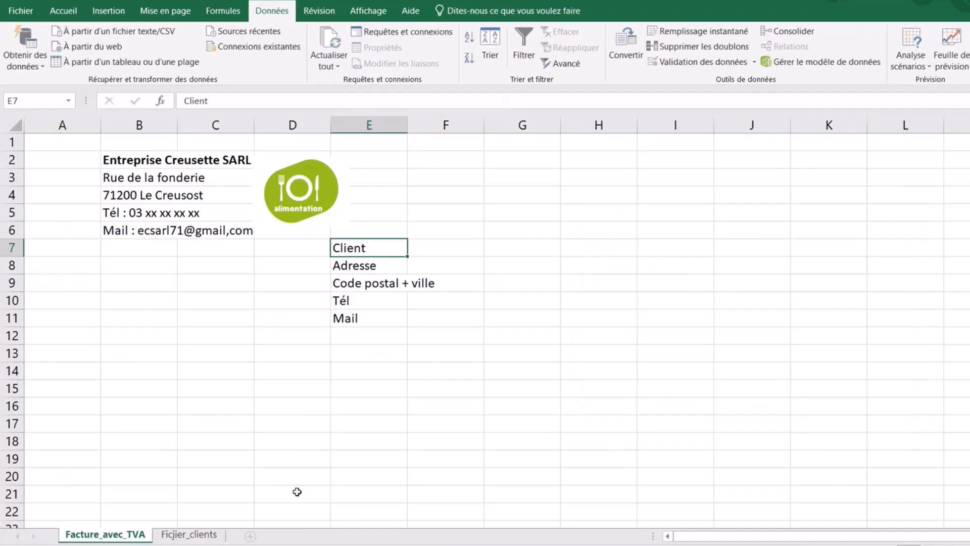
# - Rename the Ficjier_clients sheet to Fichier_clients and go back to Facture_avec_TVA
pyautogui.click(182, 536)
pyautogui.doubleClick(180, 536)
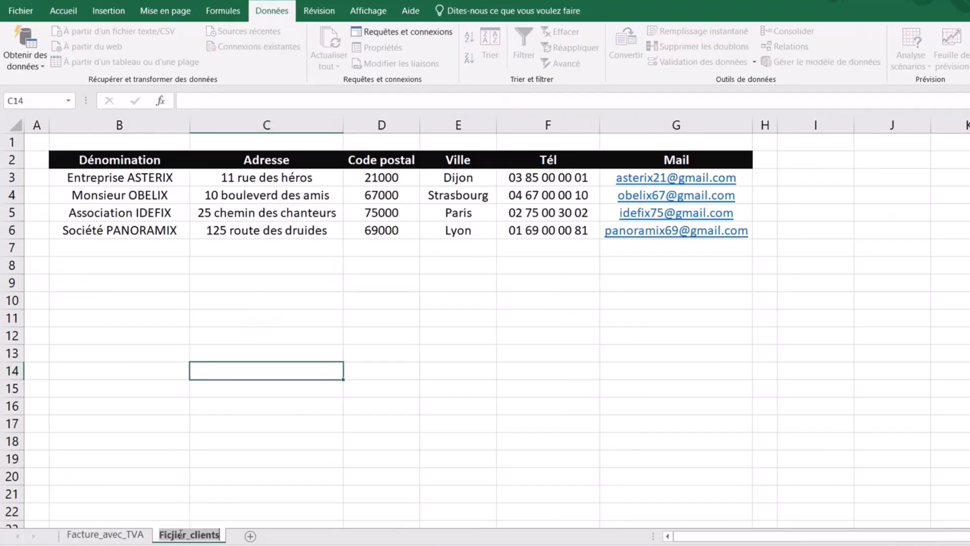
pyautogui.click(177, 536)
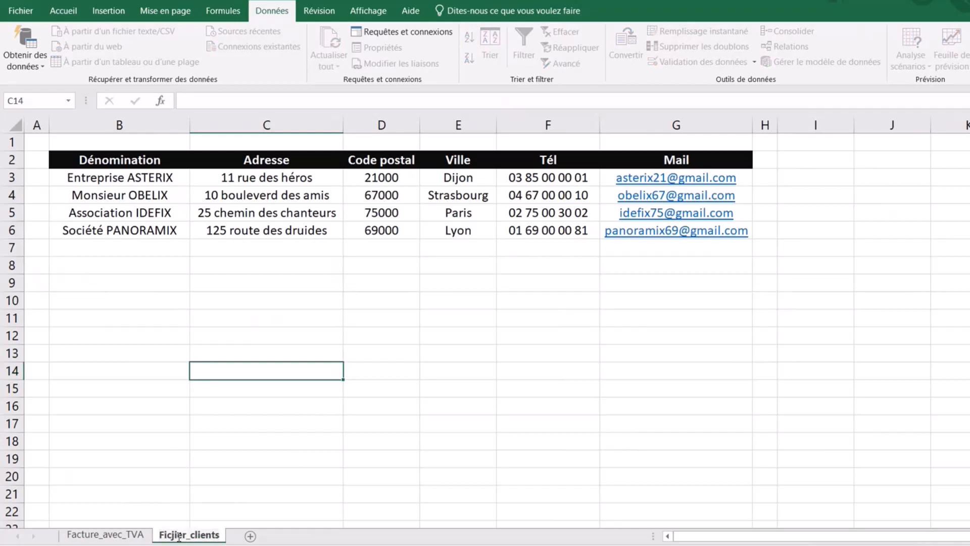
pyautogui.press('BackSpace')
pyautogui.press('Delete')
pyautogui.write('hi')
pyautogui.click(427, 472)
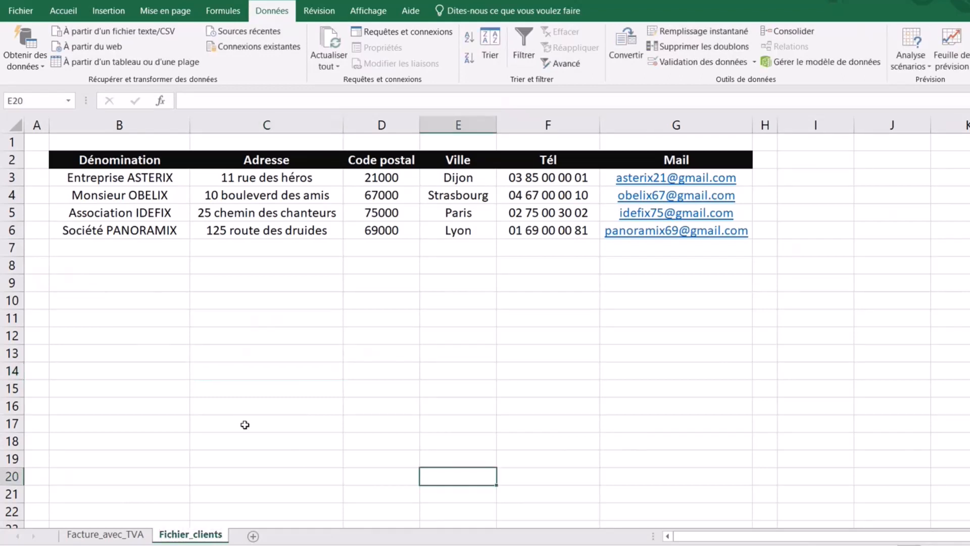
pyautogui.click(124, 539)
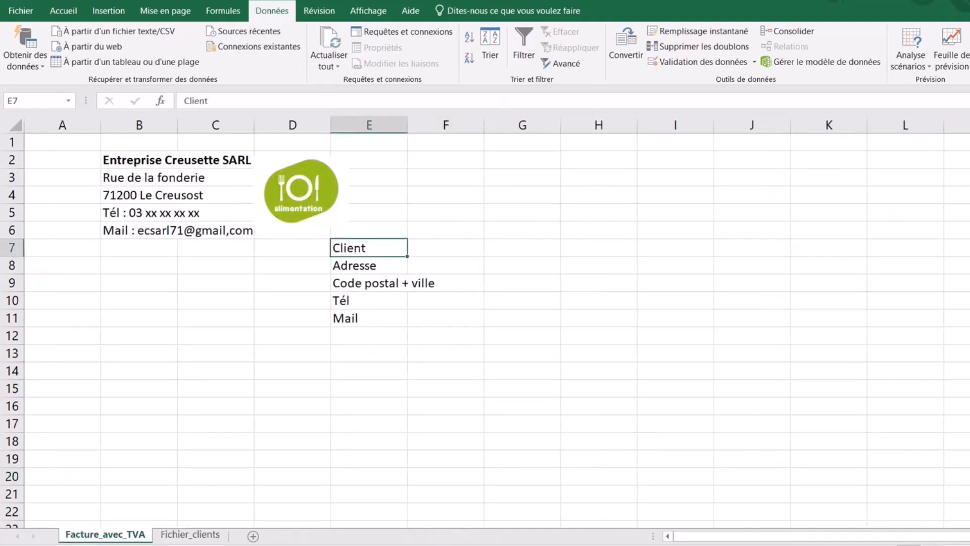
# - Give E7 a Liste data validation sourced from column B of Fichier_clients
pyautogui.click(698, 61)
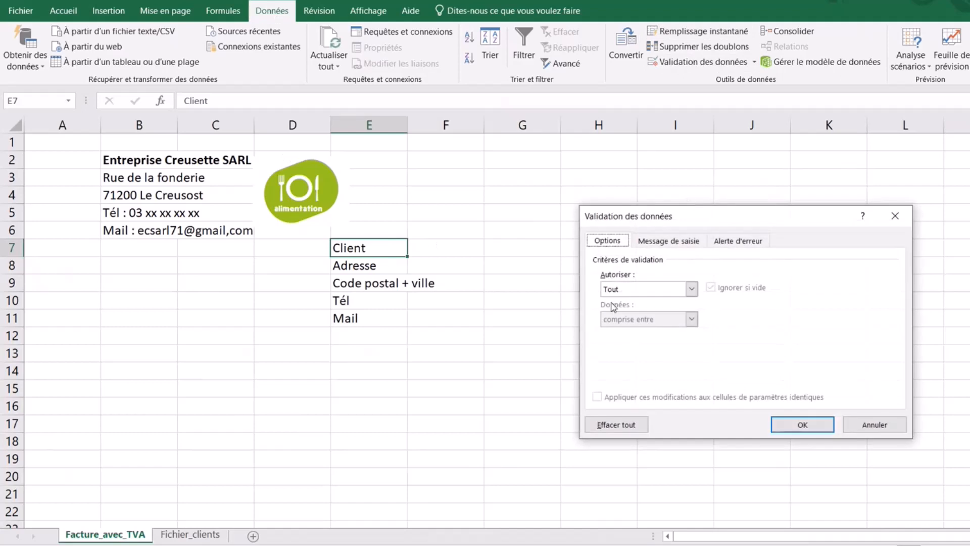
pyautogui.click(631, 288)
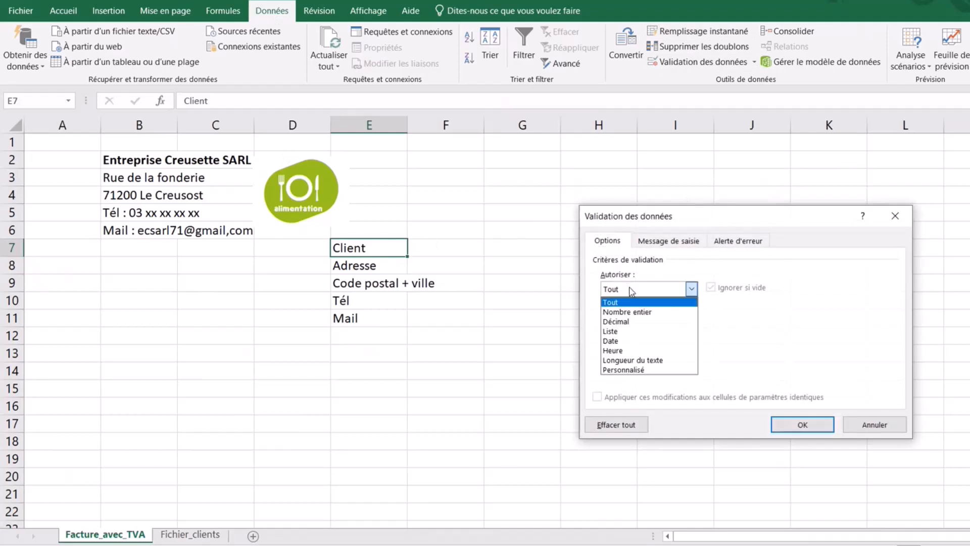
pyautogui.click(629, 333)
pyautogui.click(620, 349)
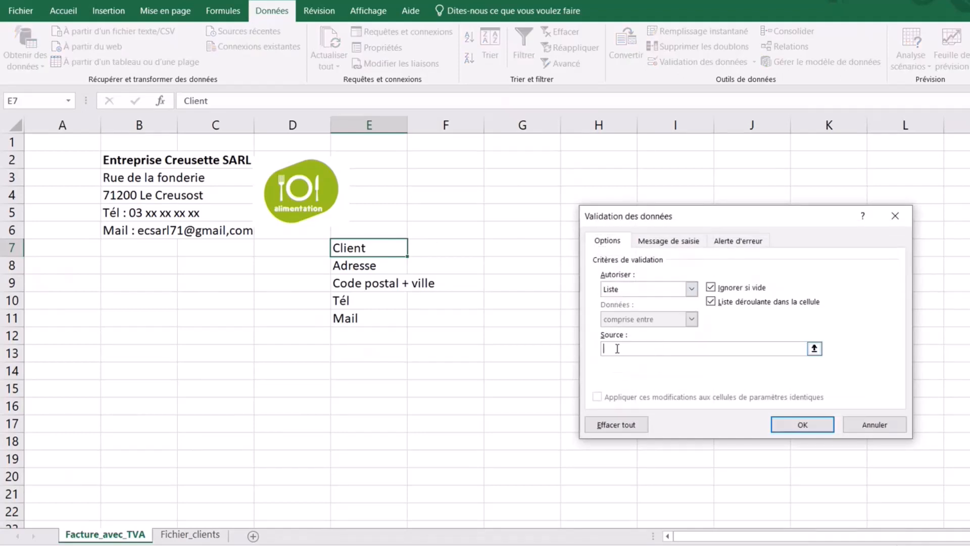
pyautogui.click(194, 538)
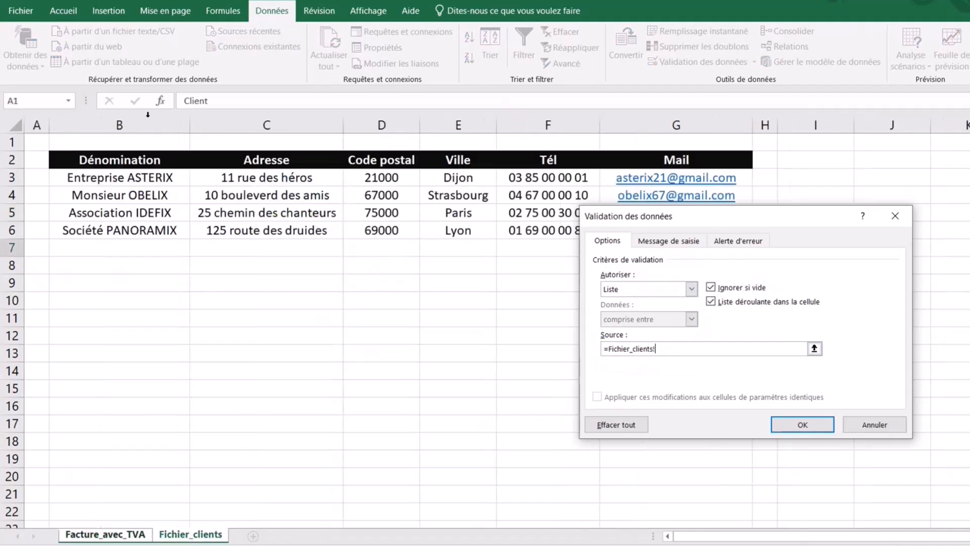
pyautogui.click(129, 118)
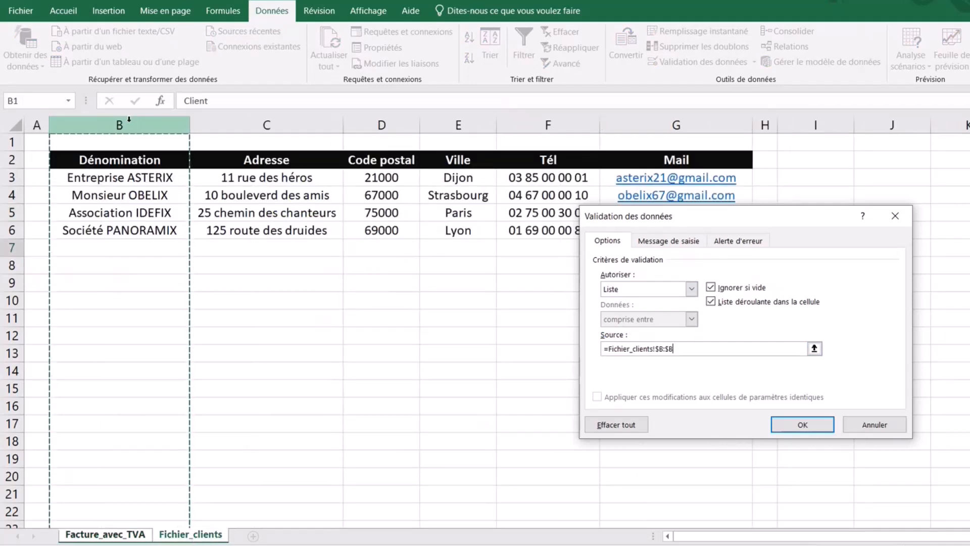
pyautogui.moveTo(124, 178); pyautogui.dragTo(130, 229)
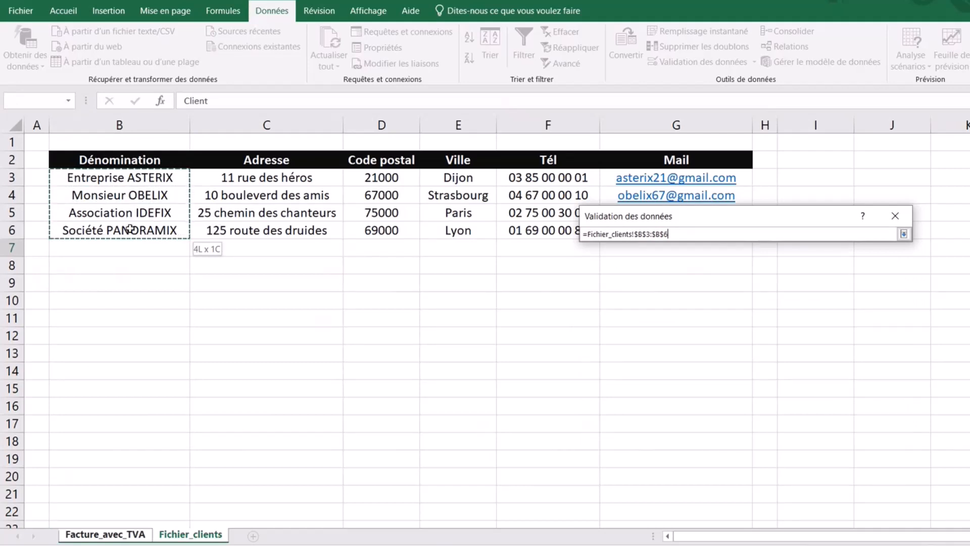
pyautogui.press('Return')
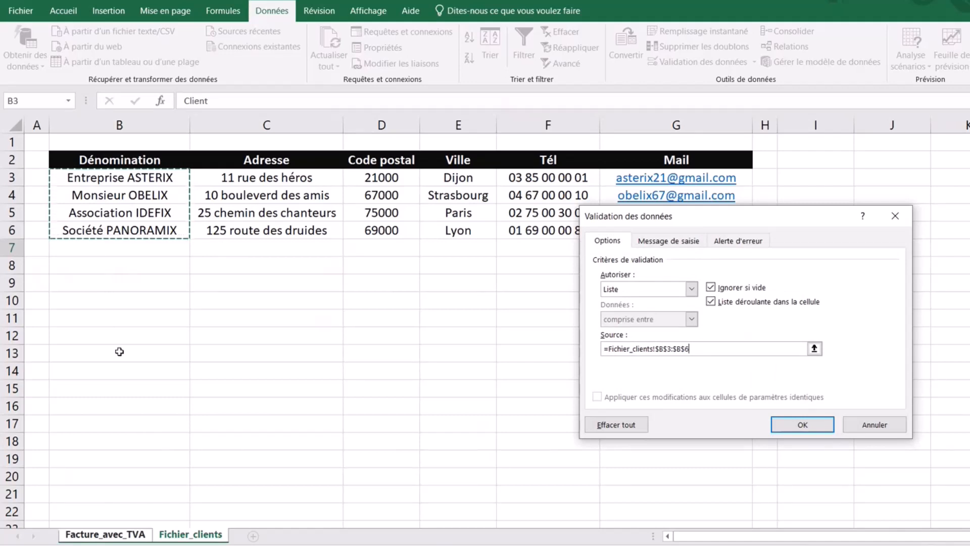
pyautogui.click(130, 118)
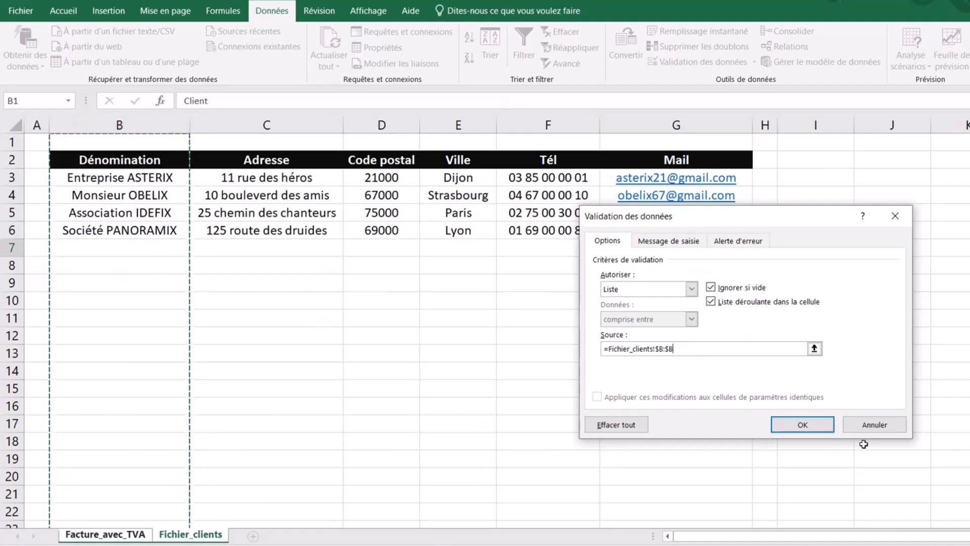
pyautogui.click(801, 426)
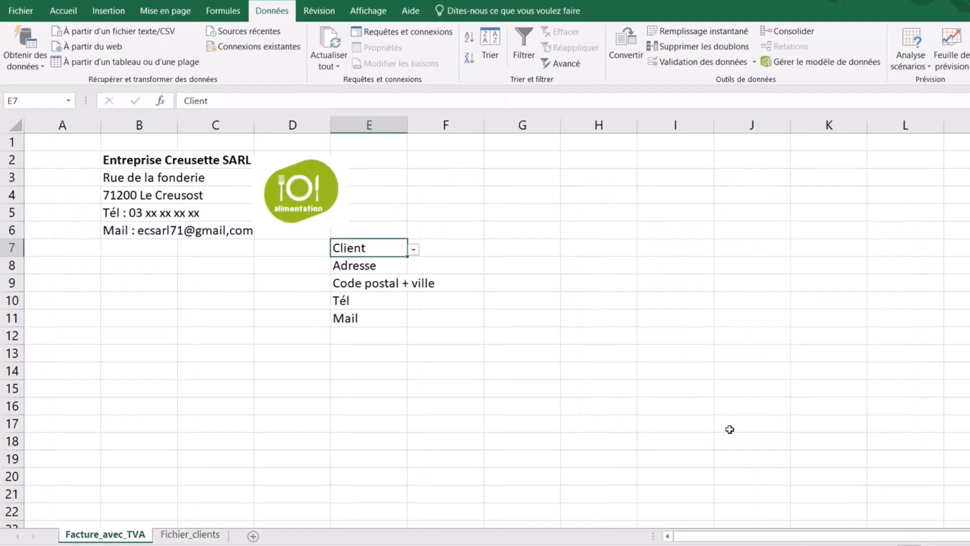
# - Pick Entreprise ASTERIX from E7's client dropdown, then move to E8
pyautogui.click(413, 249)
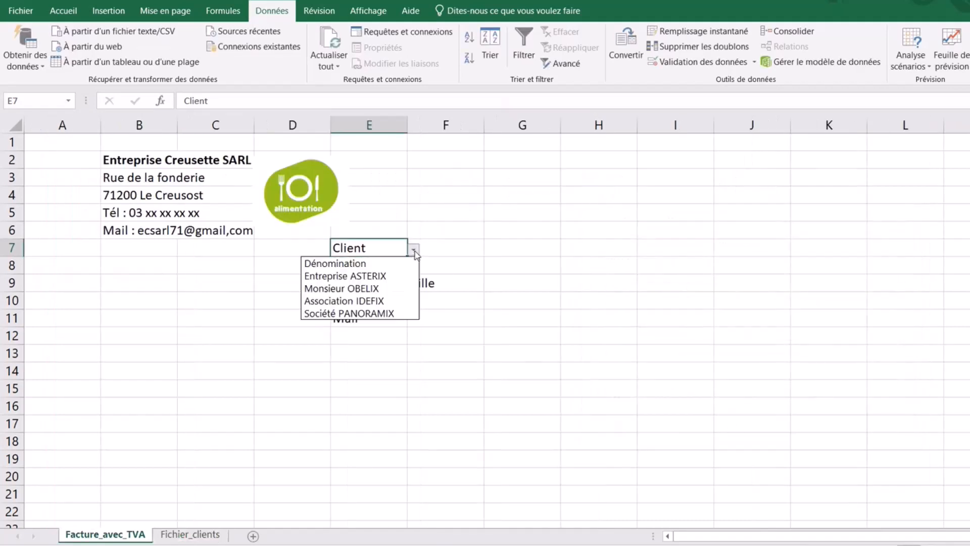
pyautogui.click(375, 276)
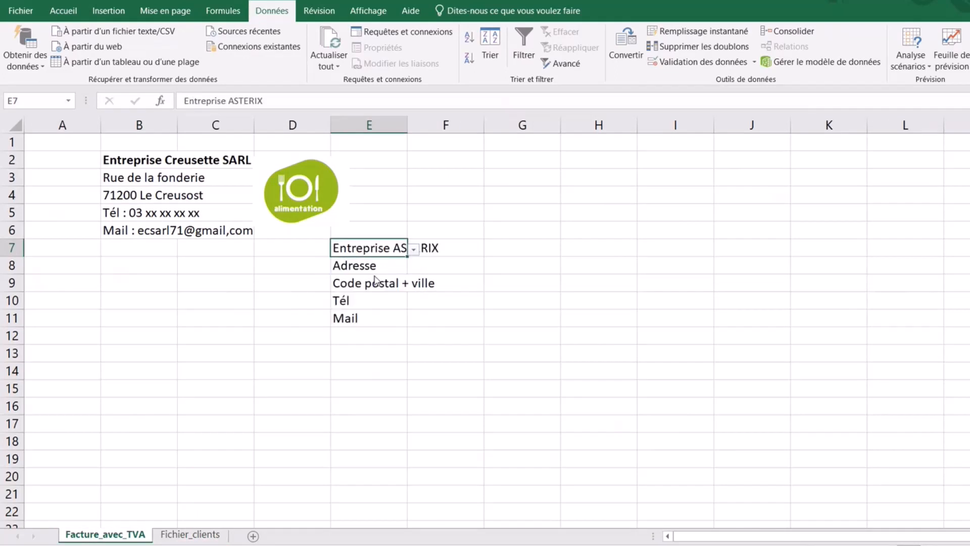
pyautogui.click(372, 267)
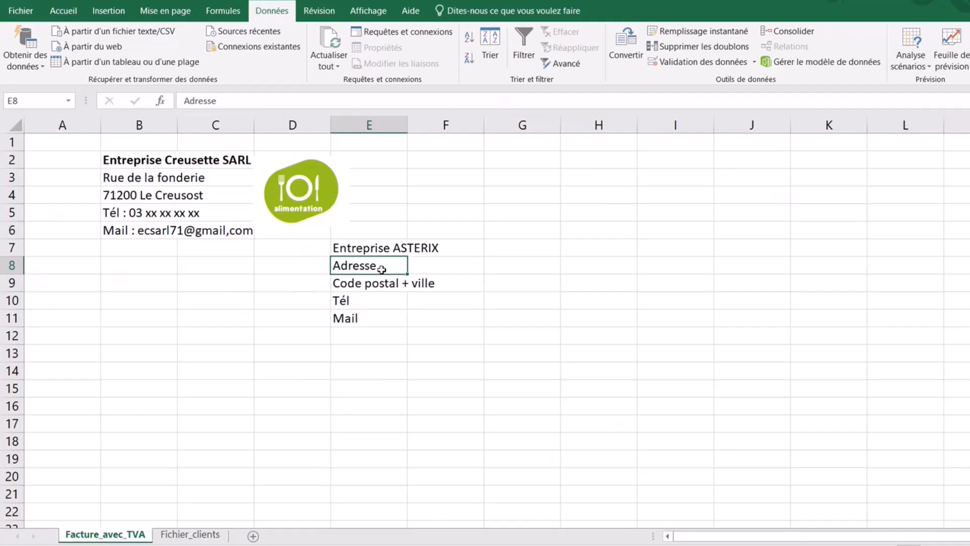
# - Enter =RECHERCHEV(E7;Fichier_clients!B:G;2;0) in E8 to show the address 11 rue des héros
pyautogui.write('=')
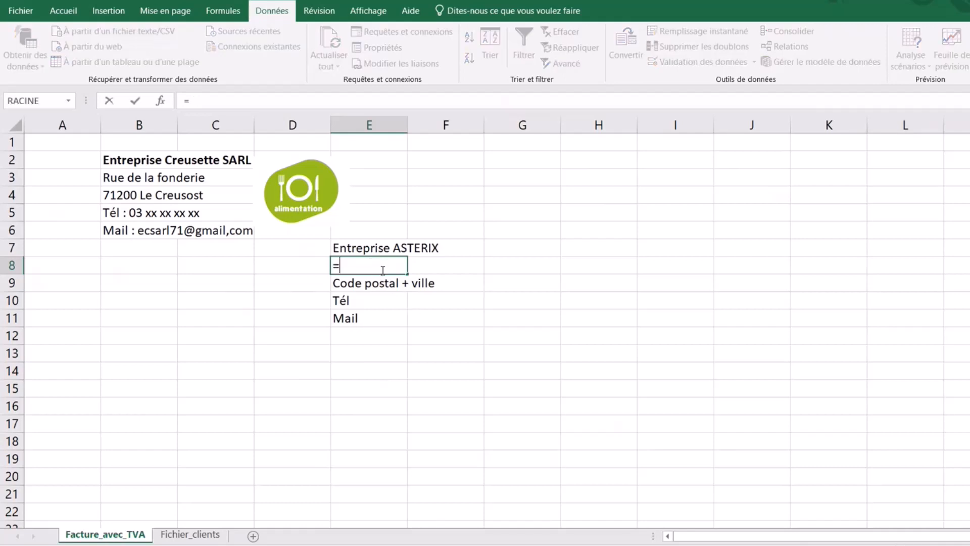
pyautogui.write('recherchev')
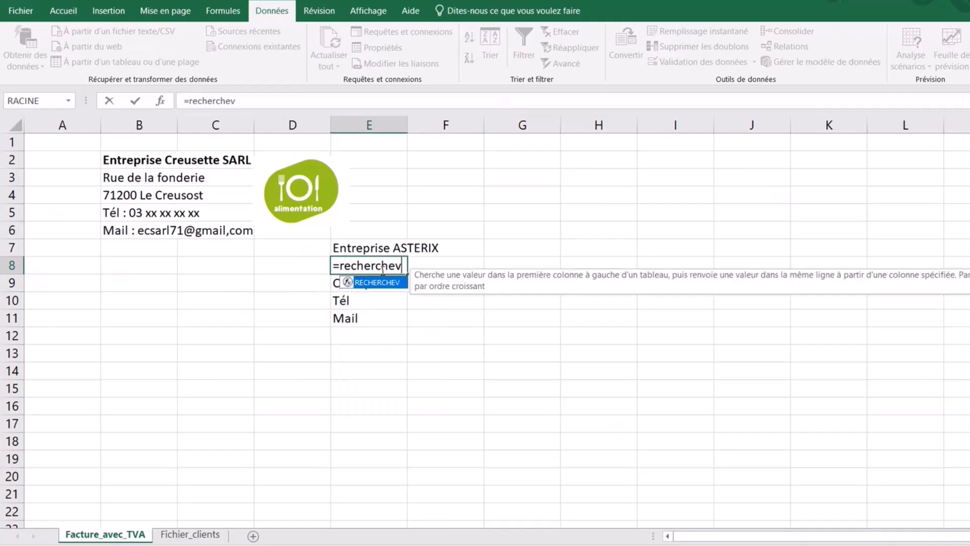
pyautogui.write('(')
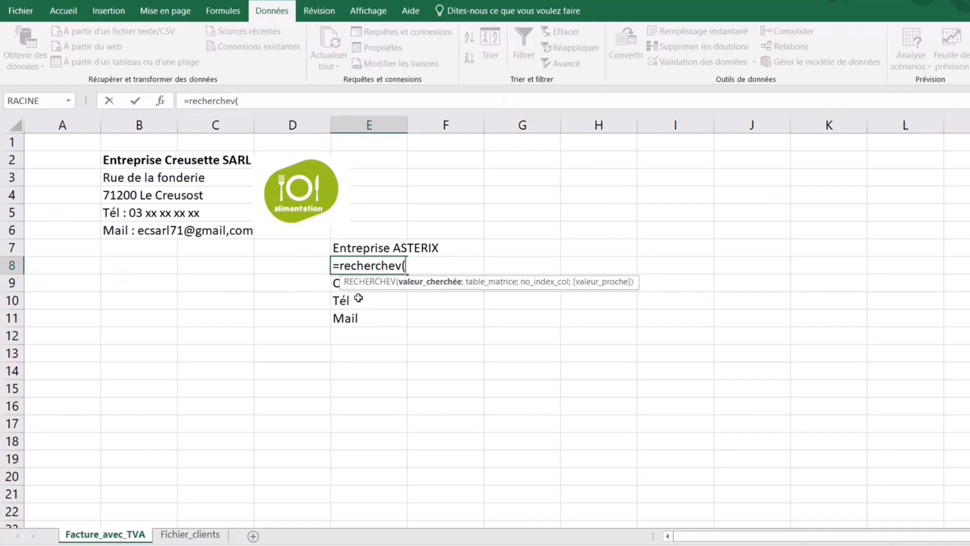
pyautogui.click(358, 248)
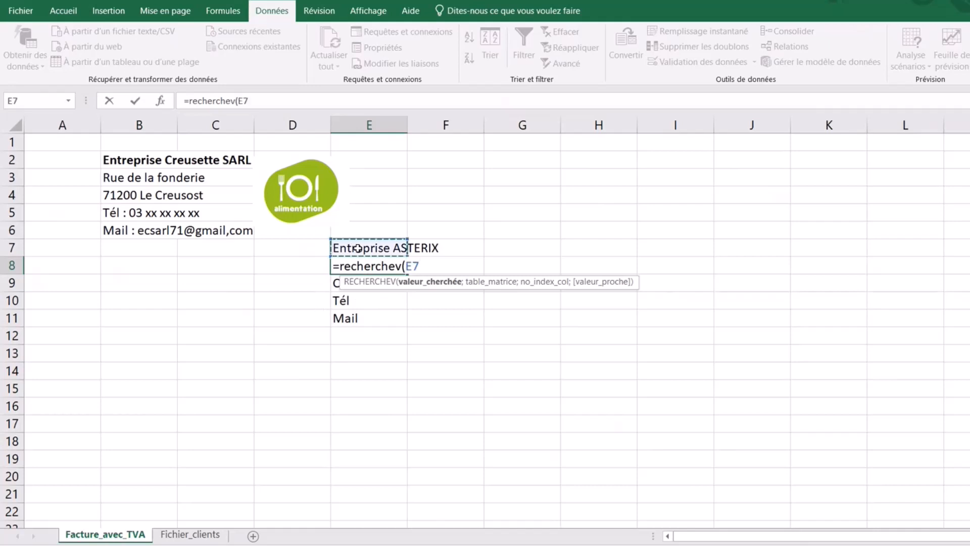
pyautogui.write(';')
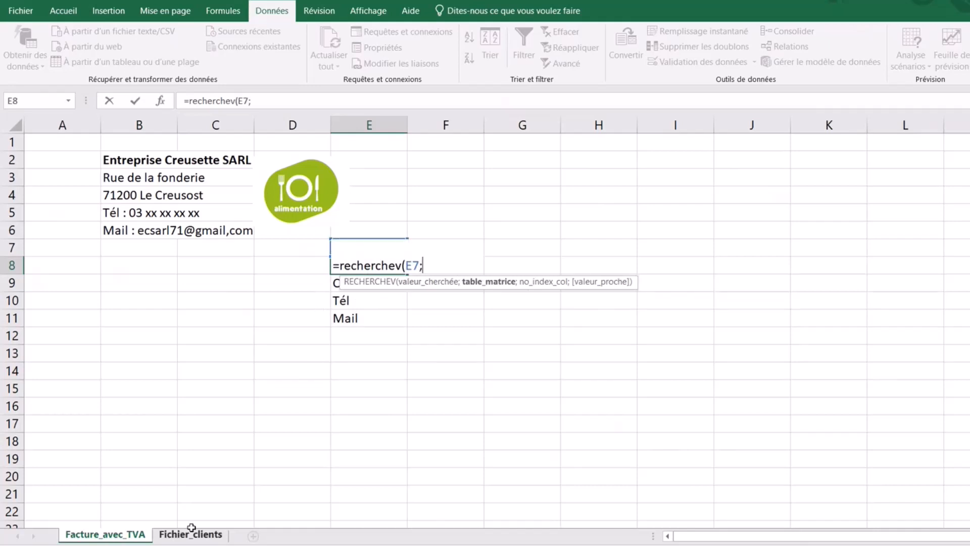
pyautogui.click(191, 530)
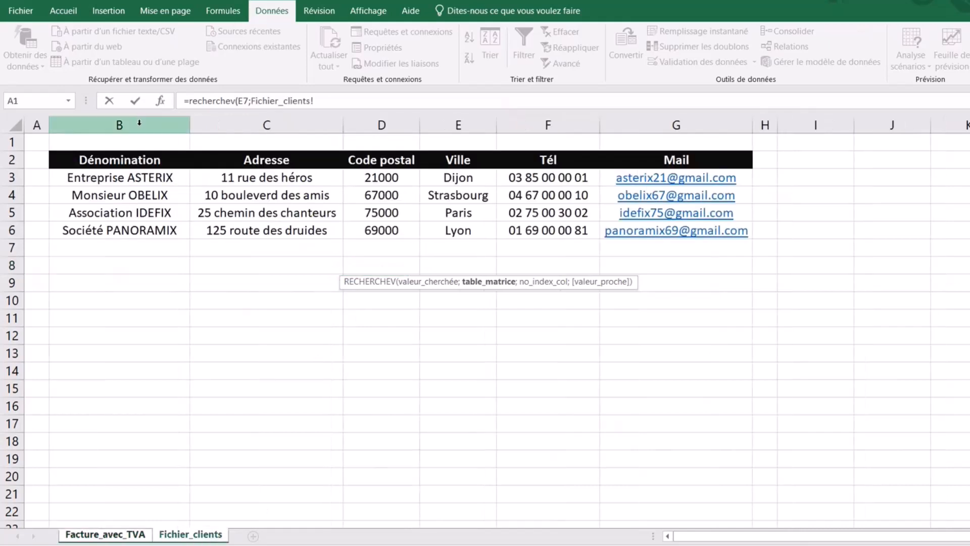
pyautogui.moveTo(139, 123); pyautogui.dragTo(622, 139)
pyautogui.write(';')
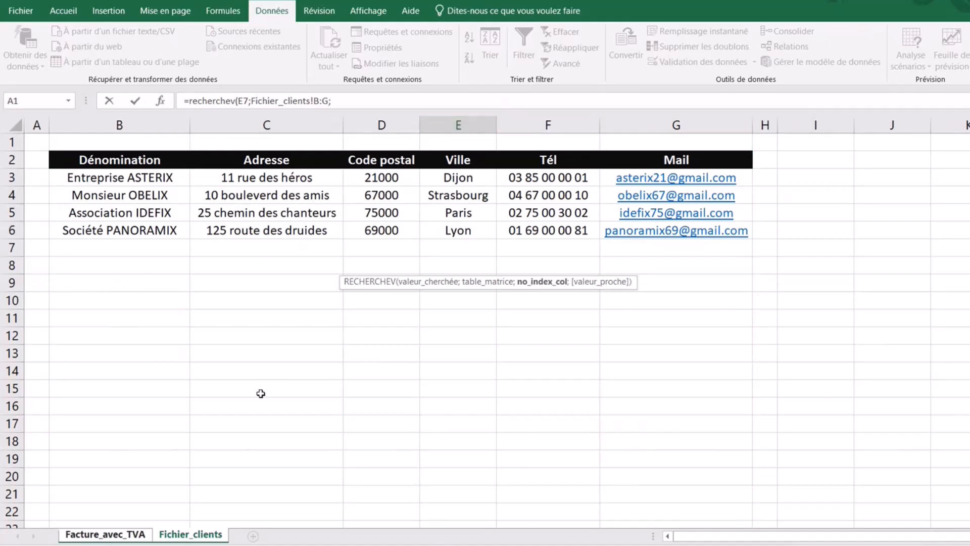
pyautogui.write('2;0')
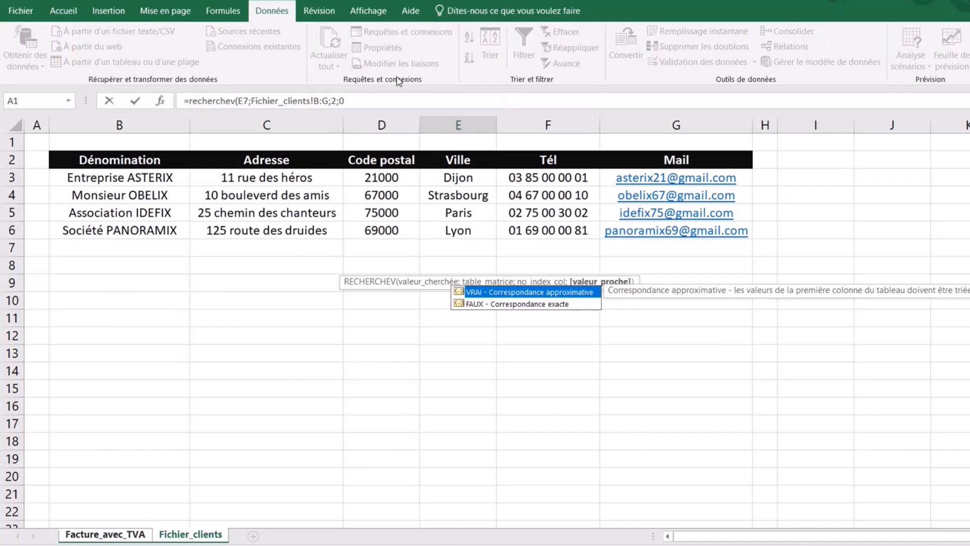
pyautogui.click(354, 100)
pyautogui.write(')')
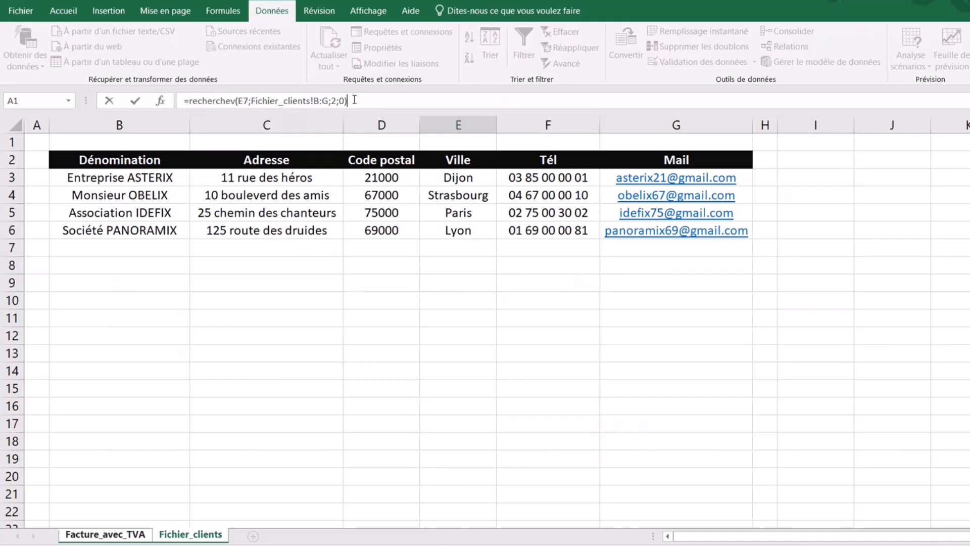
pyautogui.press('Return')
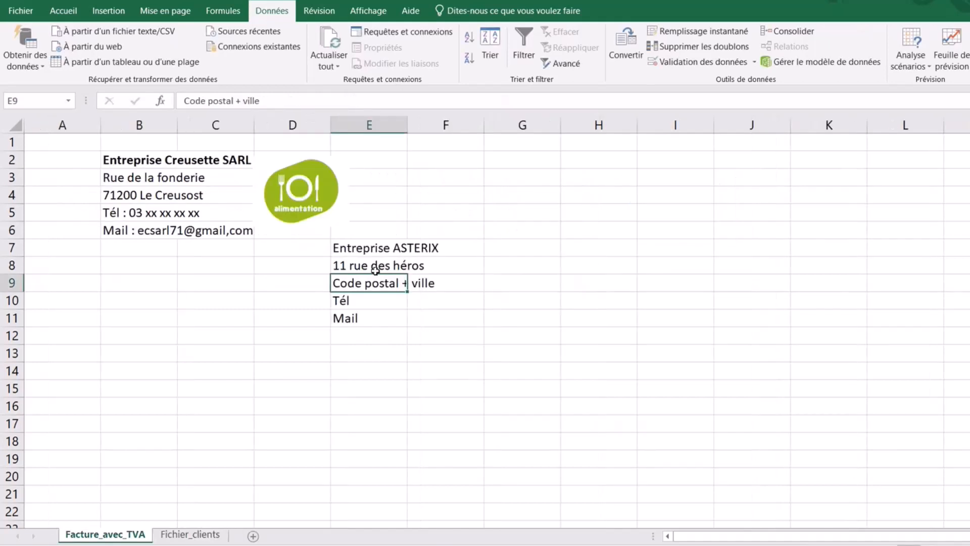
# - Enter =RECHERCHEV(E7;Fichier_clients!B:G;3;0) in E9 to show the postcode 21000
pyautogui.click(380, 272)
pyautogui.click(356, 283)
pyautogui.write('=recher')
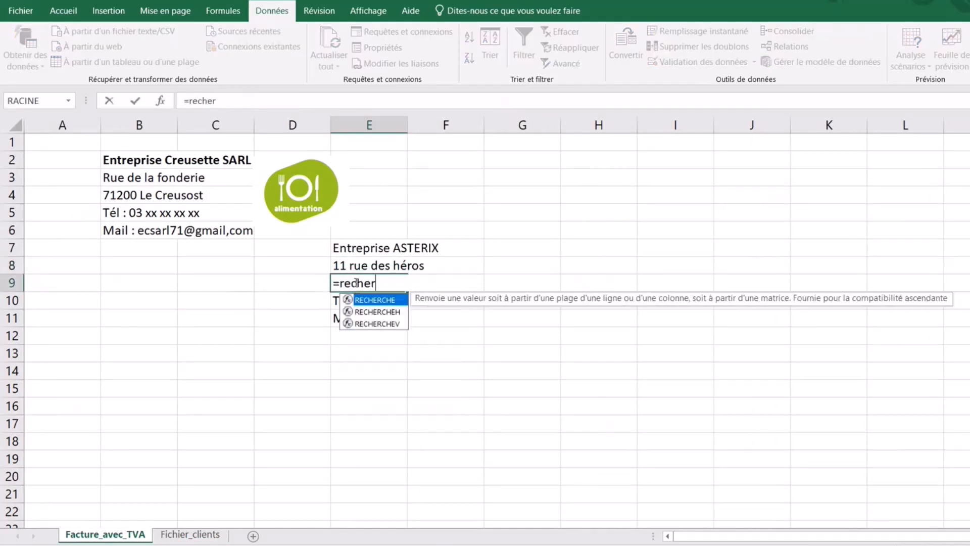
pyautogui.write('chev')
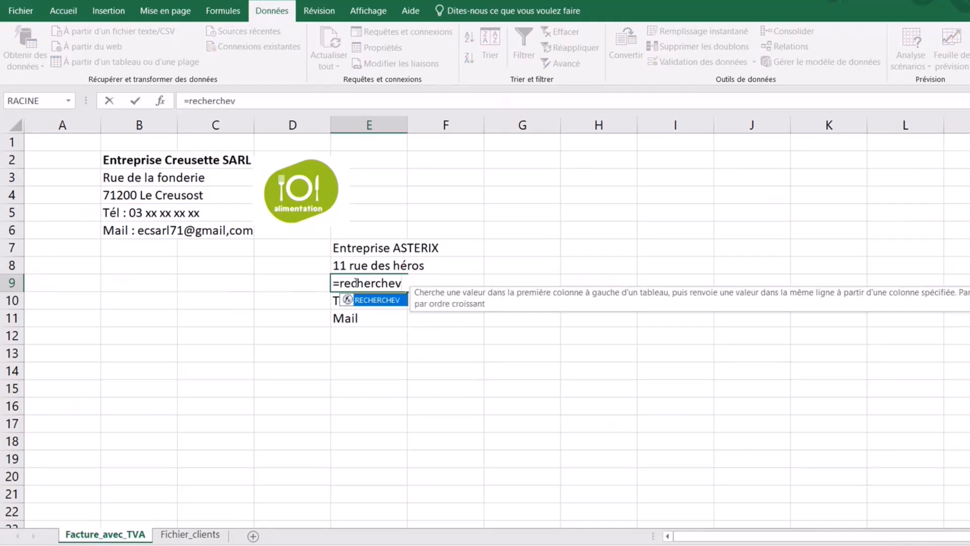
pyautogui.write('(')
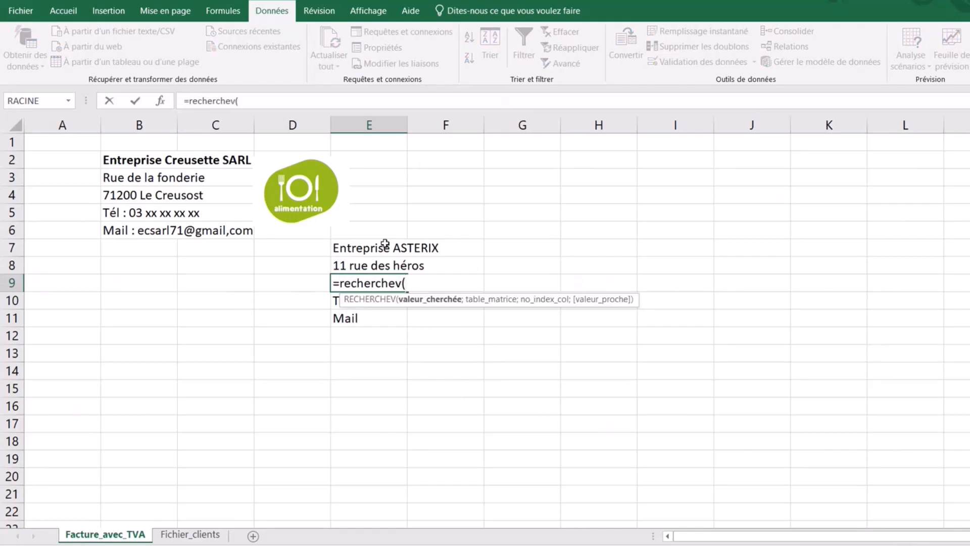
pyautogui.click(366, 248)
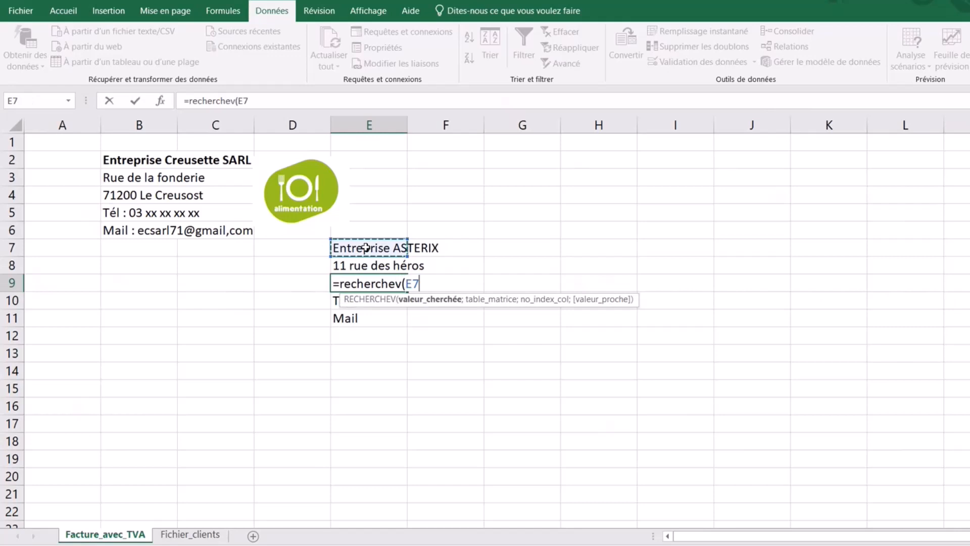
pyautogui.write(';')
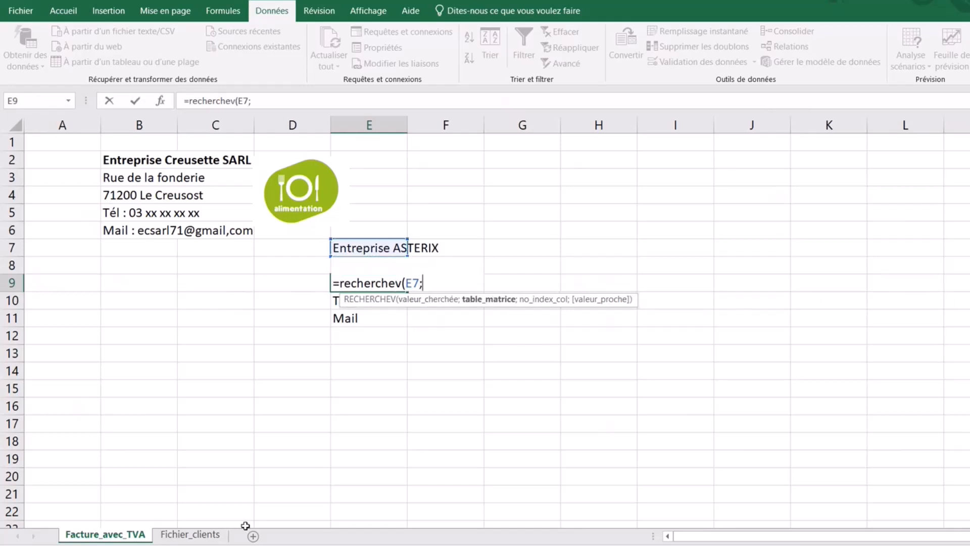
pyautogui.click(190, 534)
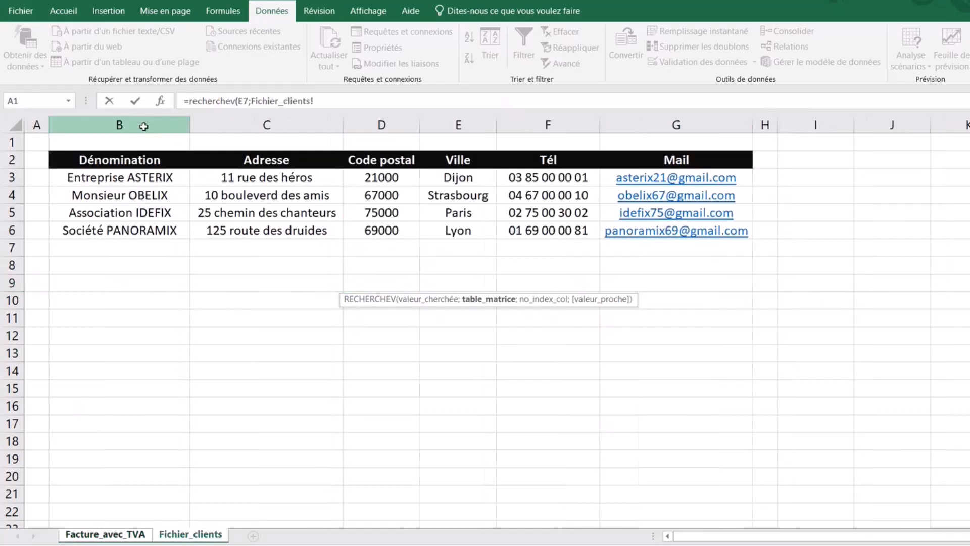
pyautogui.moveTo(144, 123); pyautogui.dragTo(669, 137)
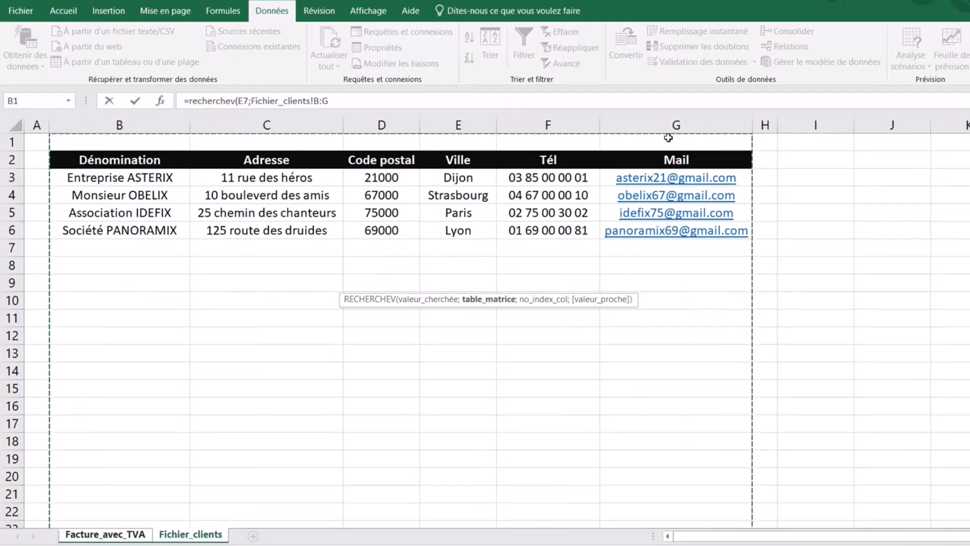
pyautogui.write(';')
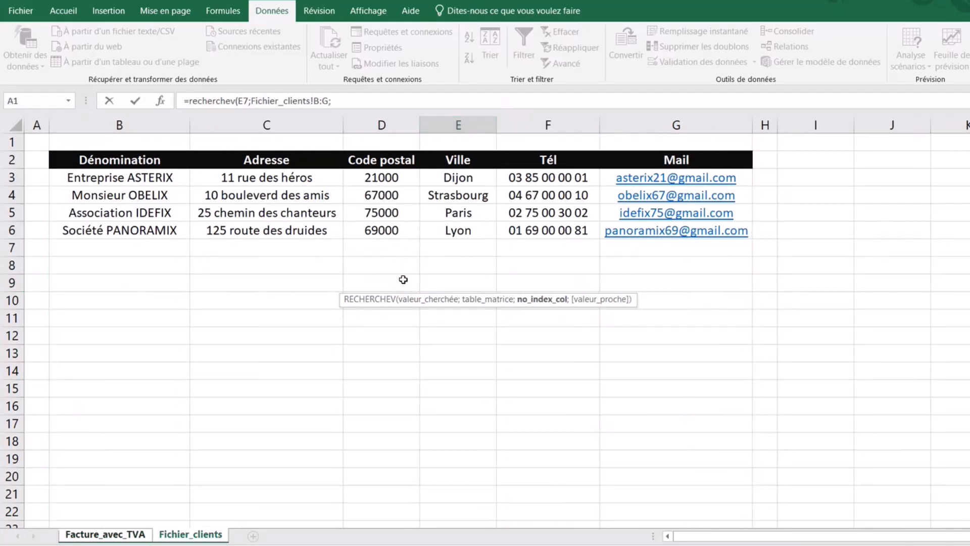
pyautogui.write('3;0')
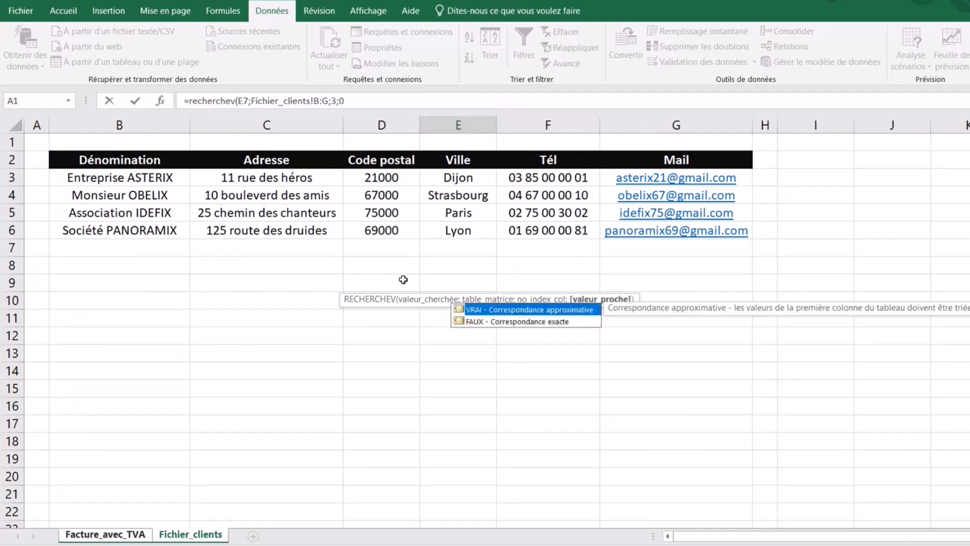
pyautogui.write(')')
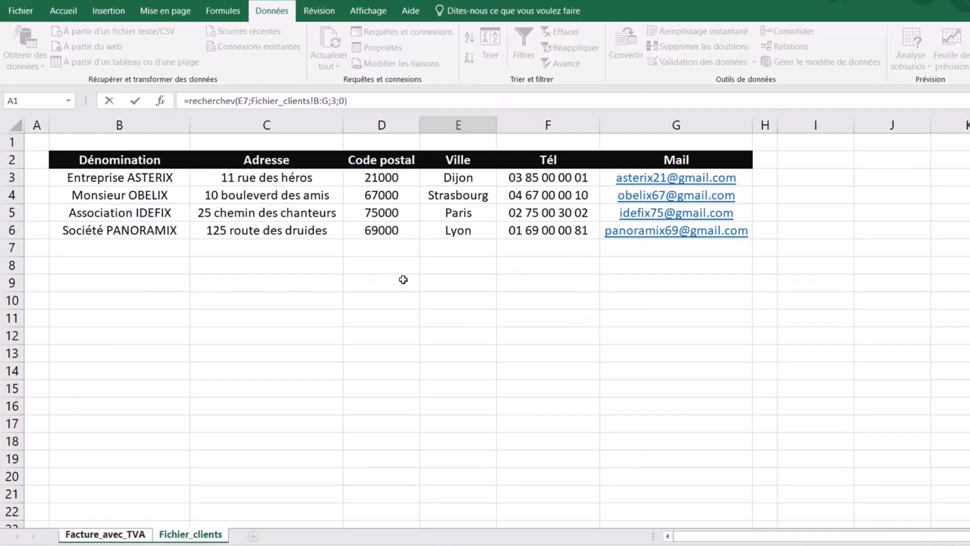
pyautogui.press('Return')
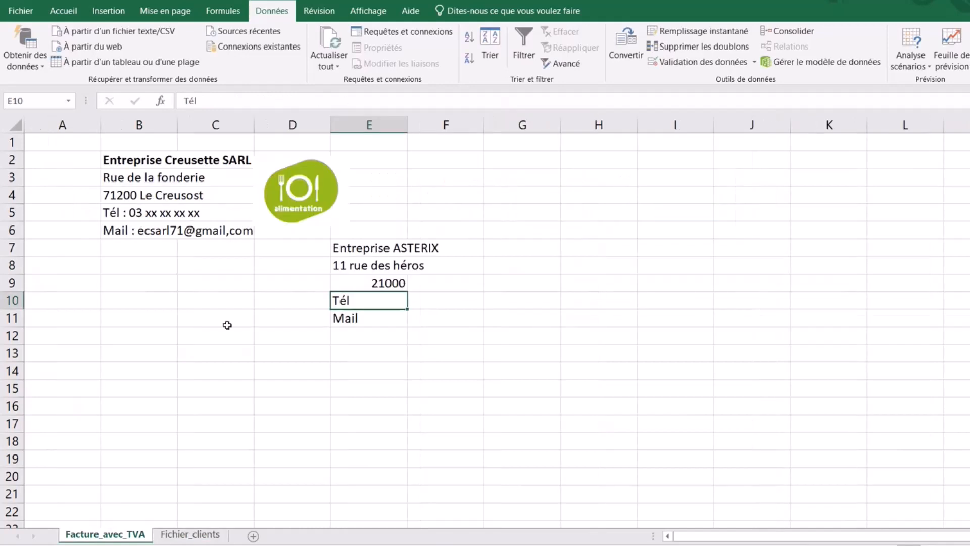
# - Append &" "&RECHERCHEV(E7;Fichier_clients!B:G;4;0) to E9's formula so it reads 21000 Dijon
pyautogui.click(384, 283)
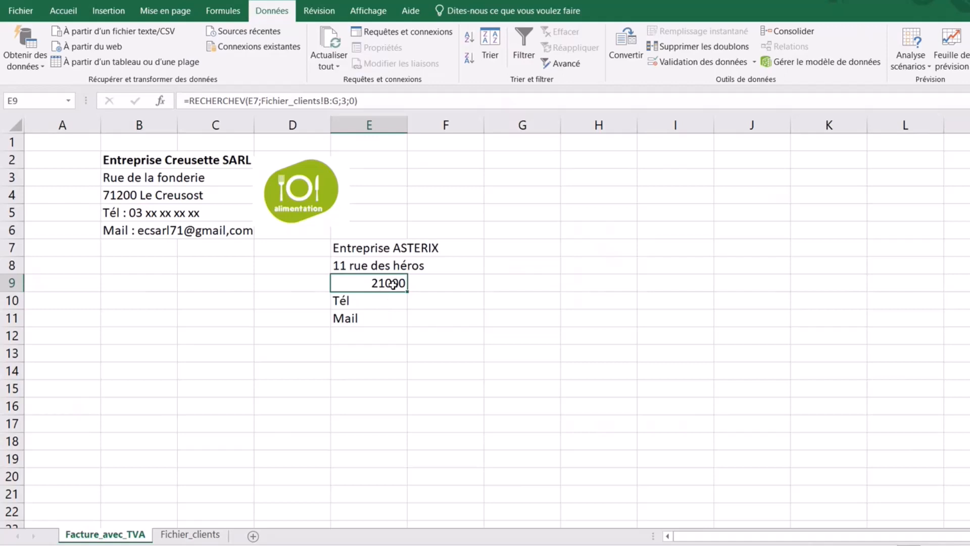
pyautogui.click(371, 103)
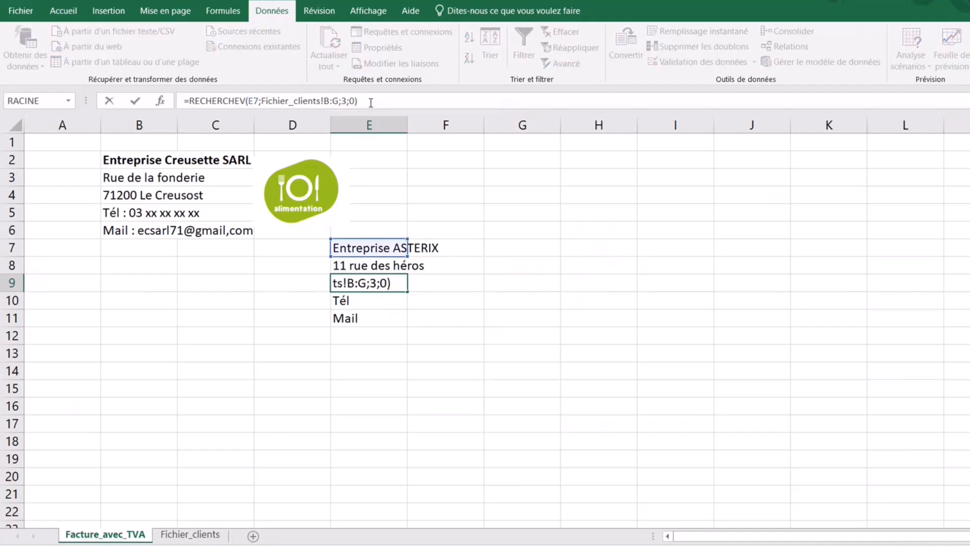
pyautogui.write('&')
pyautogui.write('" "')
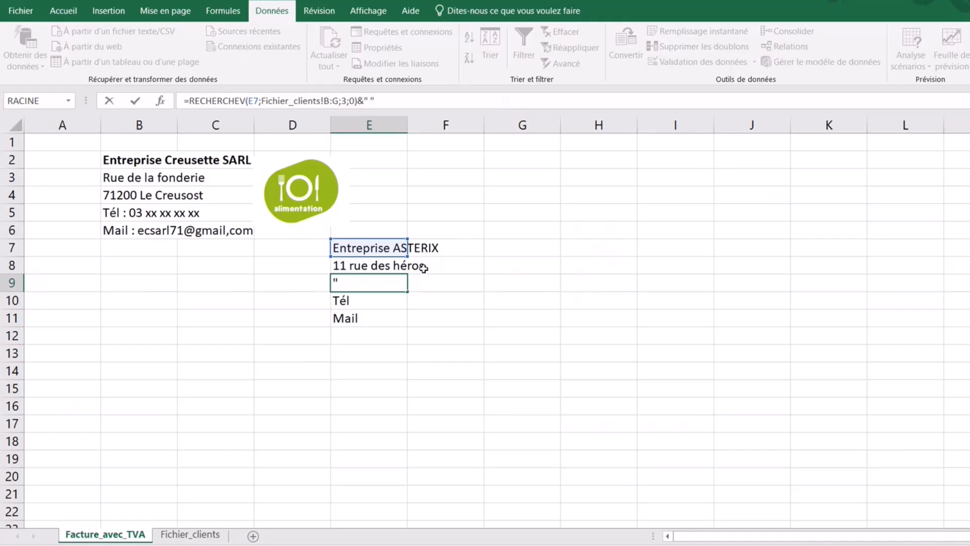
pyautogui.write('&recherchev')
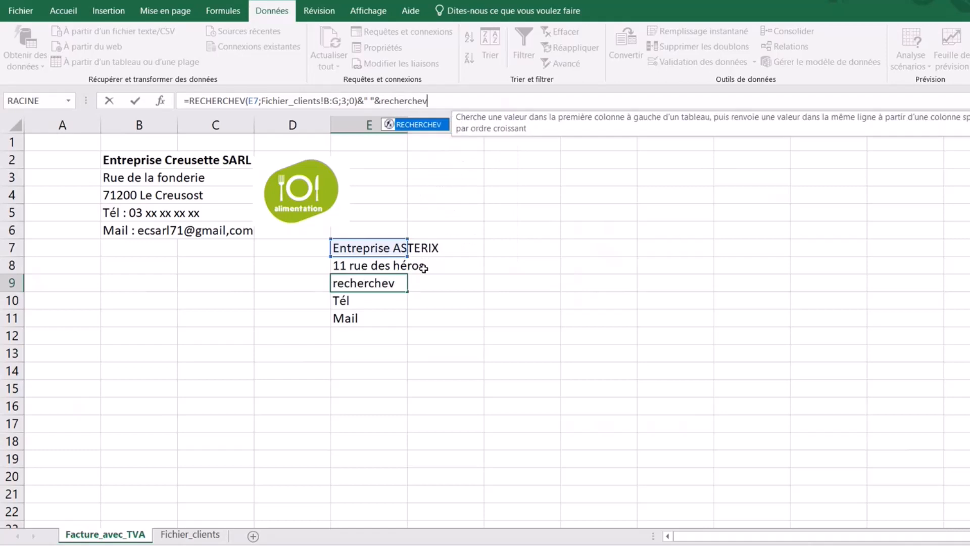
pyautogui.write('(')
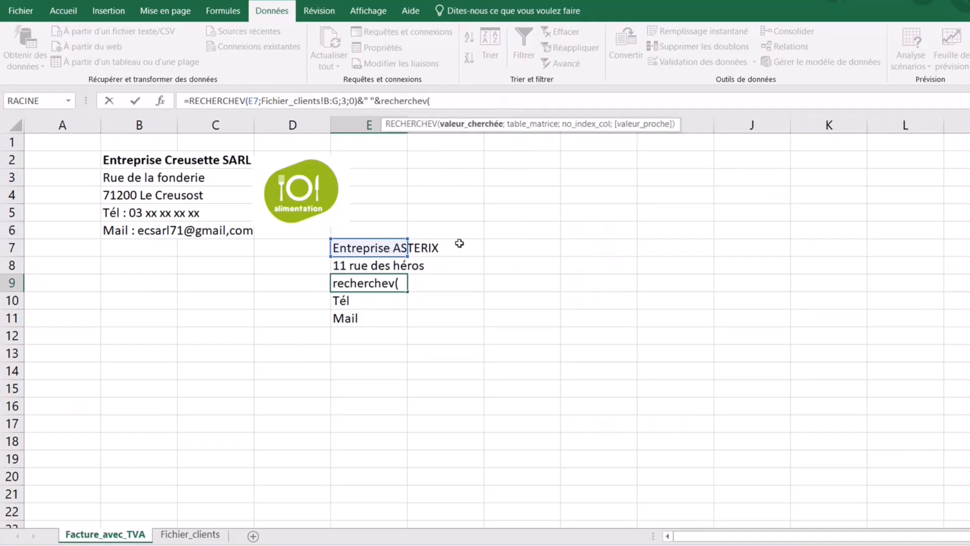
pyautogui.click(363, 249)
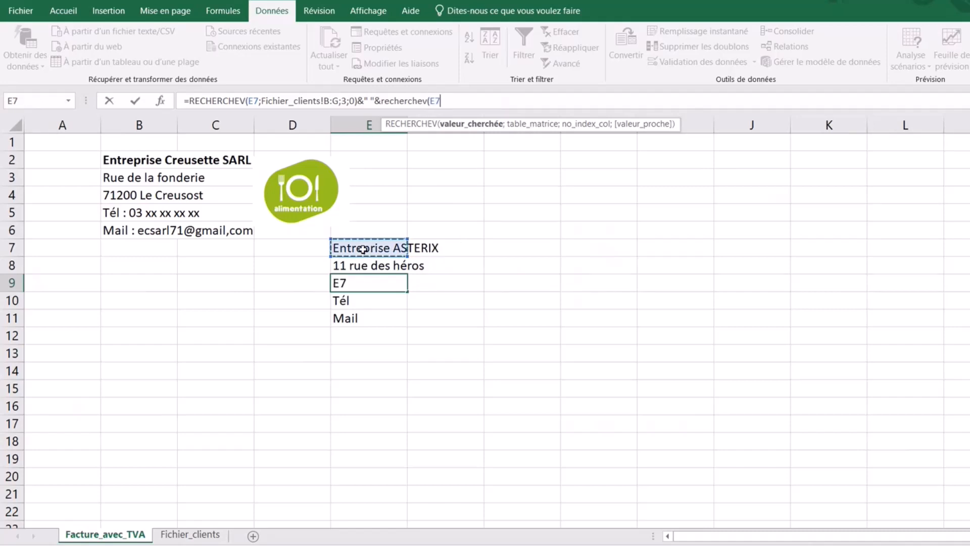
pyautogui.write(';')
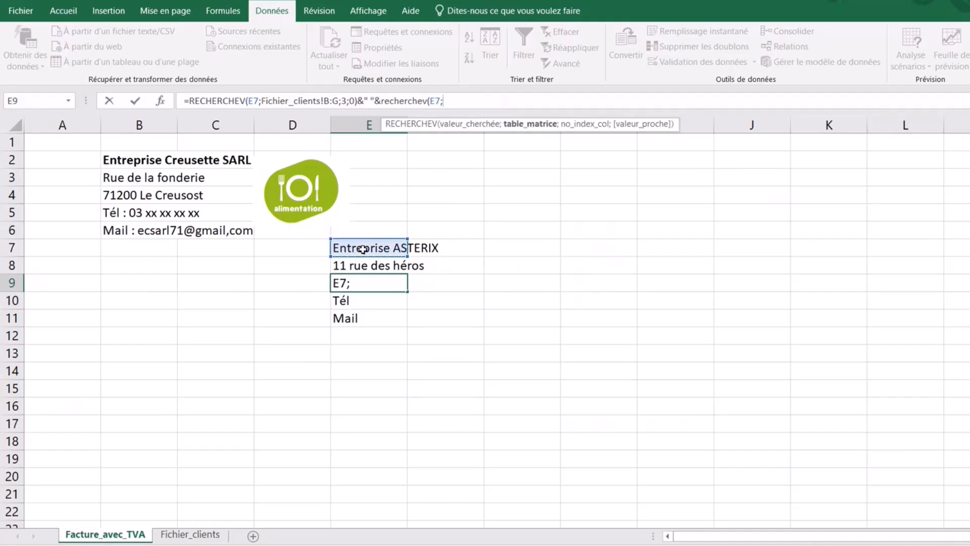
pyautogui.click(213, 534)
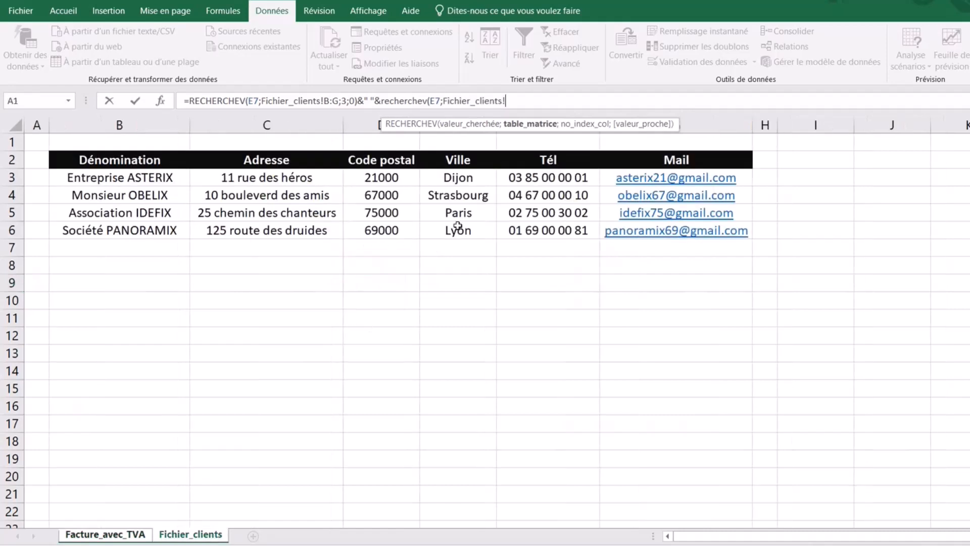
pyautogui.moveTo(135, 122); pyautogui.dragTo(728, 142)
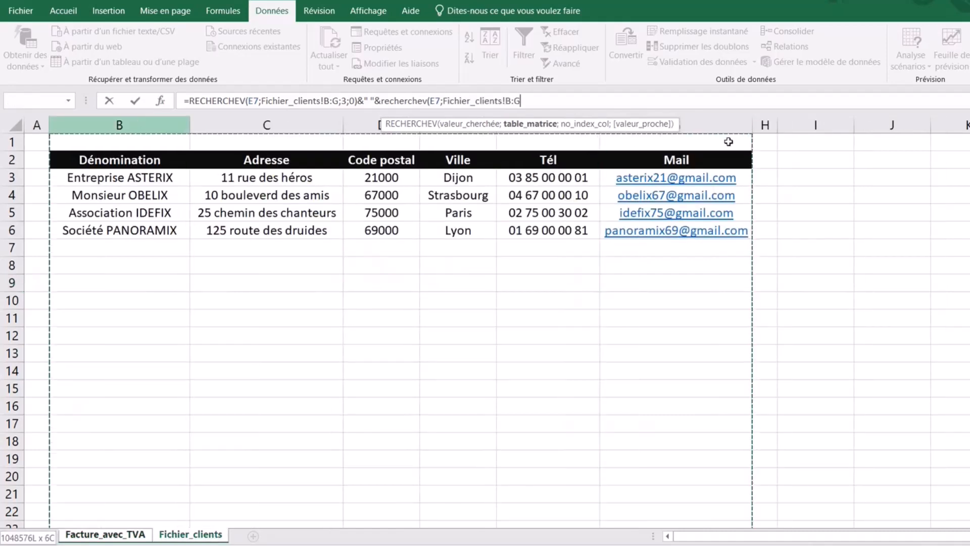
pyautogui.write(';')
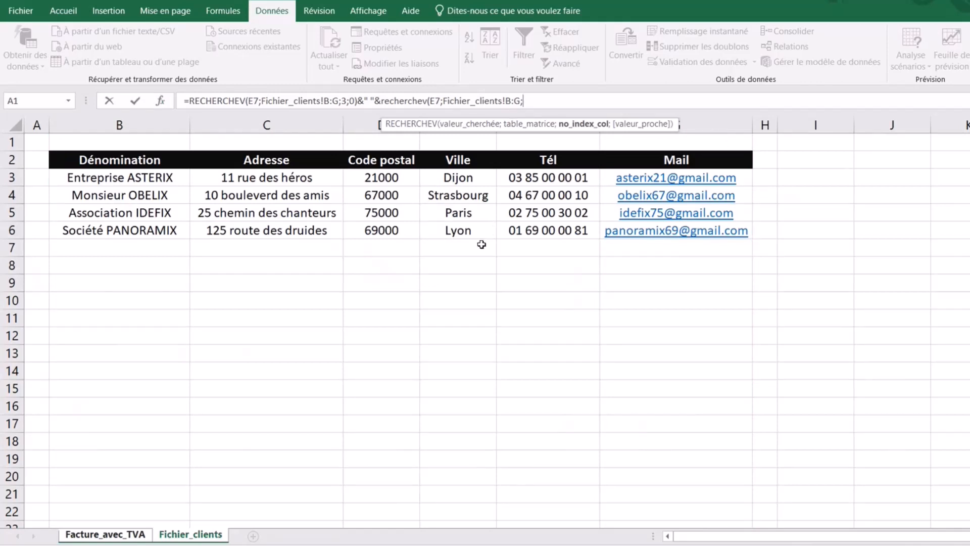
pyautogui.write('4;0)')
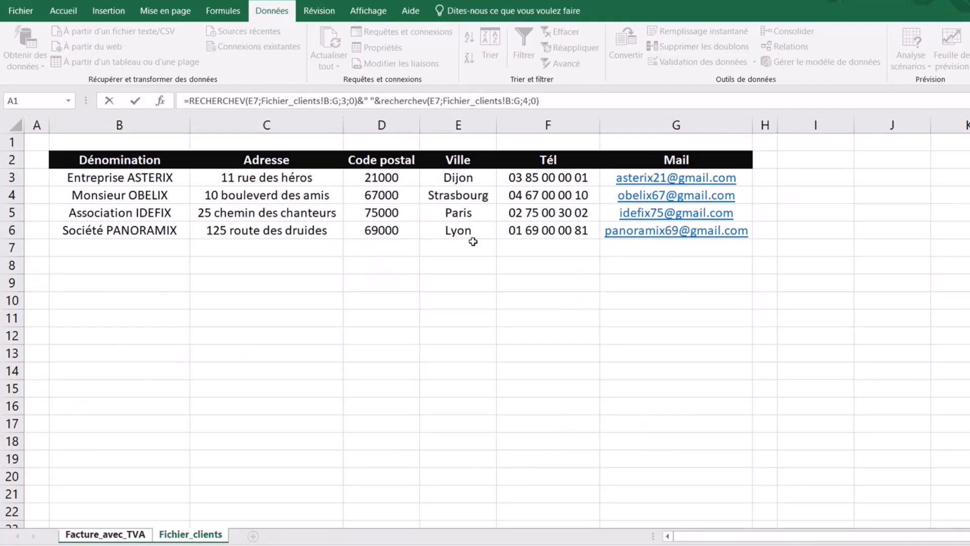
pyautogui.press('Return')
pyautogui.click(373, 280)
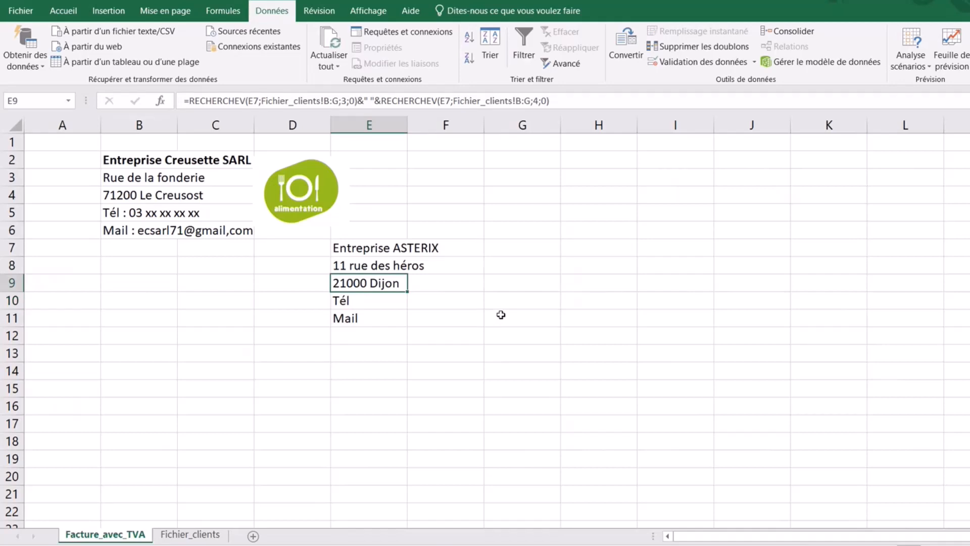
# - Enter =RECHERCHEV(E7;Fichier_clients!B:G;5;0) in E10 to show the client's phone number
pyautogui.click(350, 300)
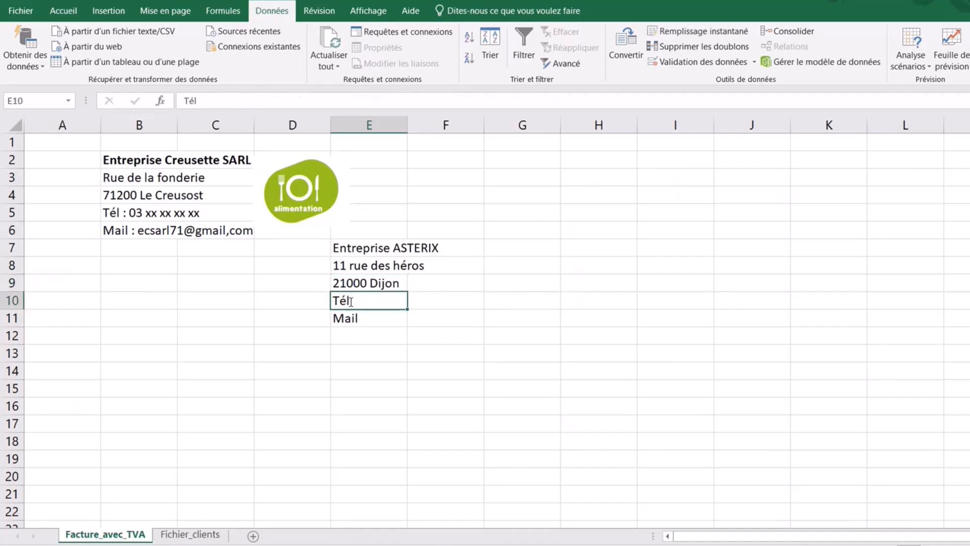
pyautogui.write('=recherchev')
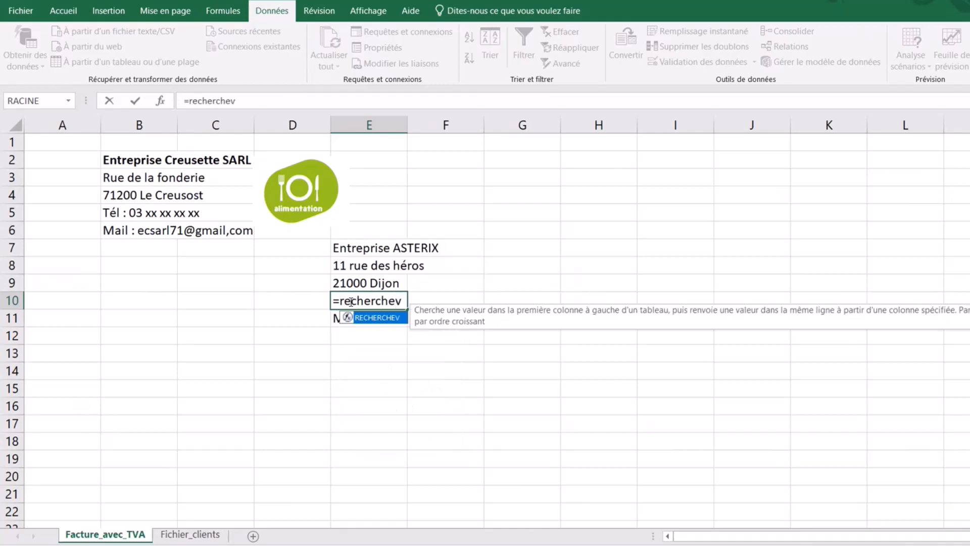
pyautogui.write('(')
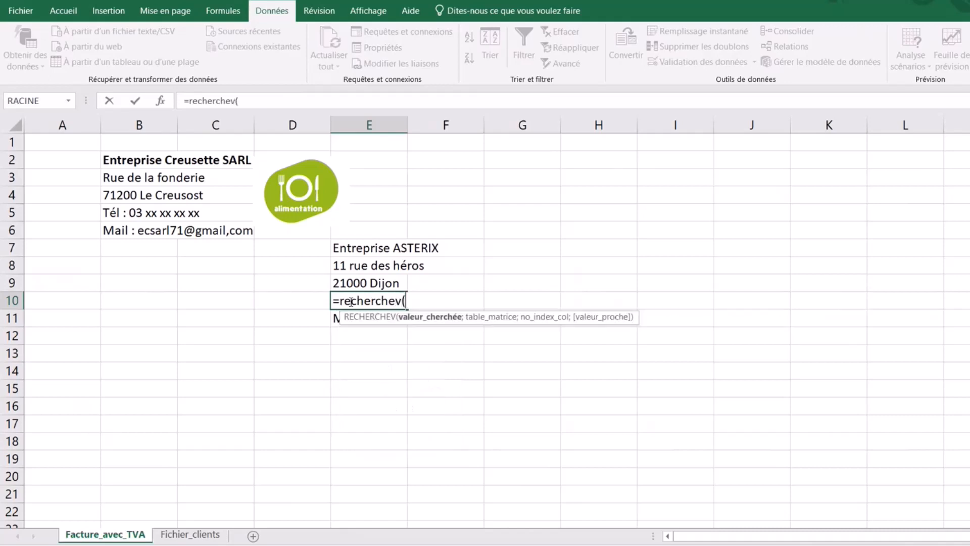
pyautogui.click(373, 248)
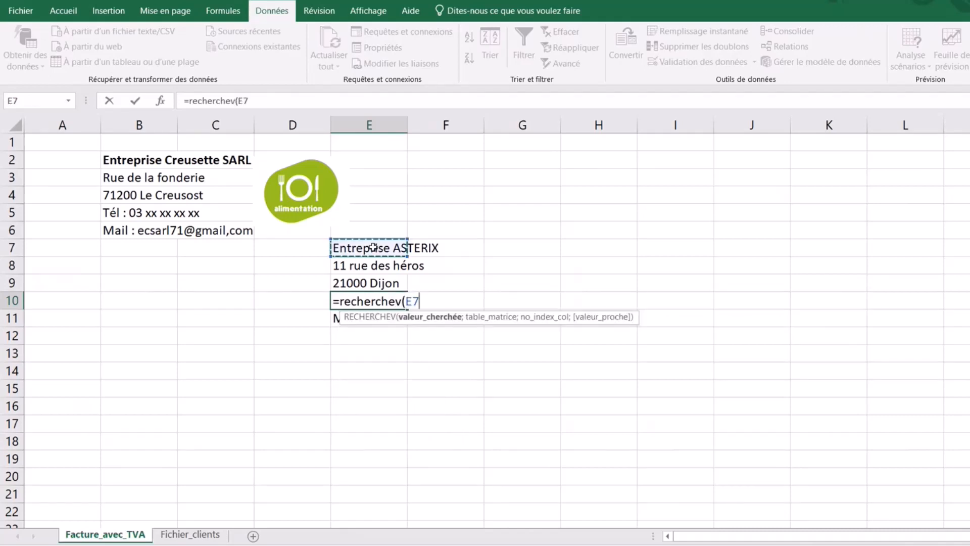
pyautogui.write(';')
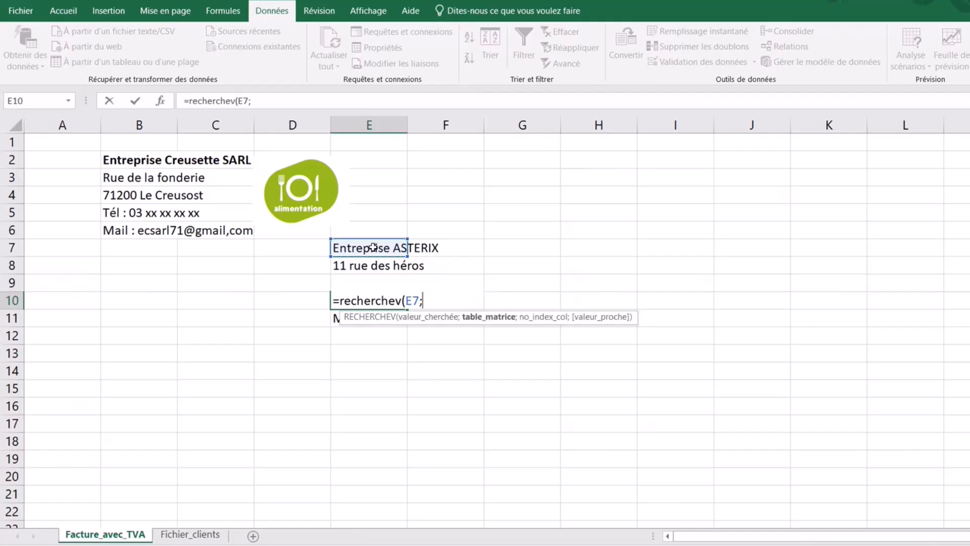
pyautogui.click(203, 536)
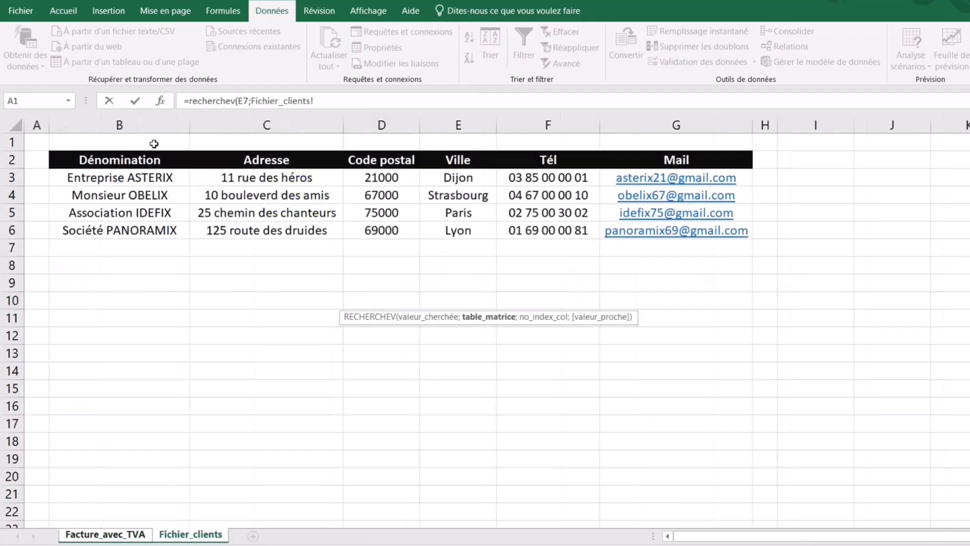
pyautogui.moveTo(151, 125); pyautogui.dragTo(715, 153)
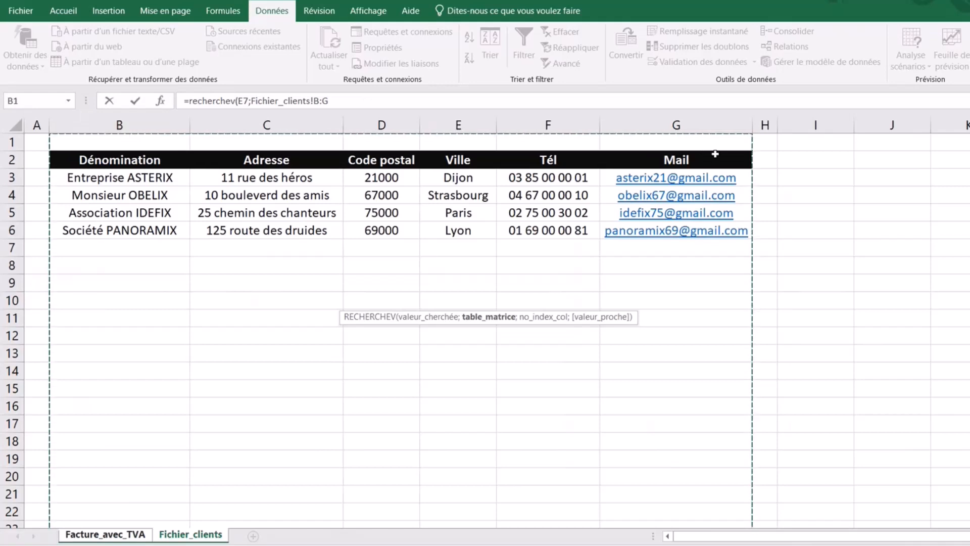
pyautogui.write(';')
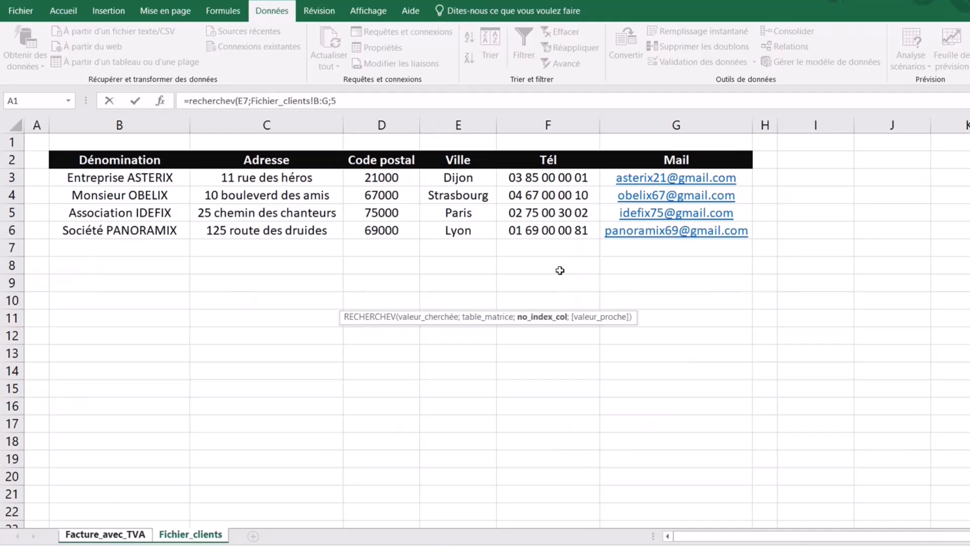
pyautogui.write('5;0')
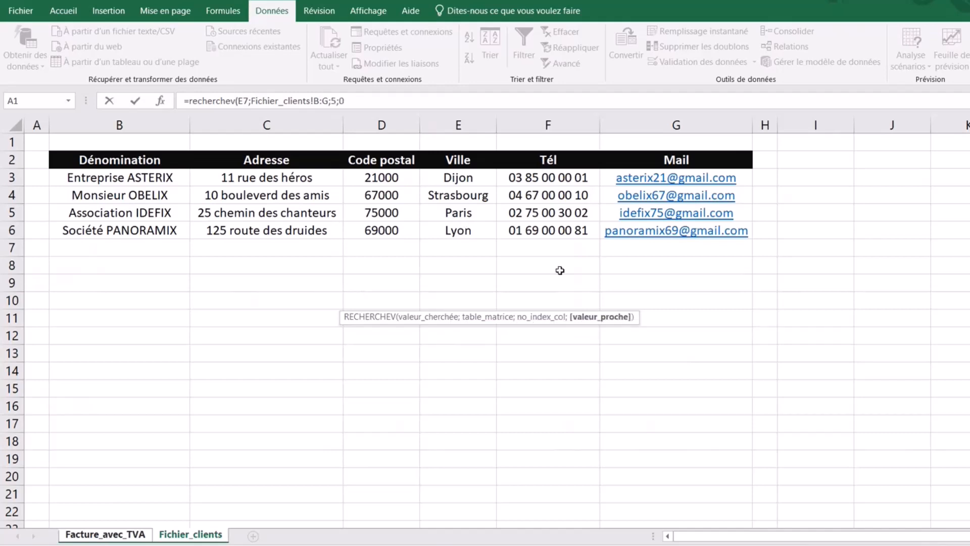
pyautogui.write(')')
pyautogui.press('Return')
pyautogui.click(367, 299)
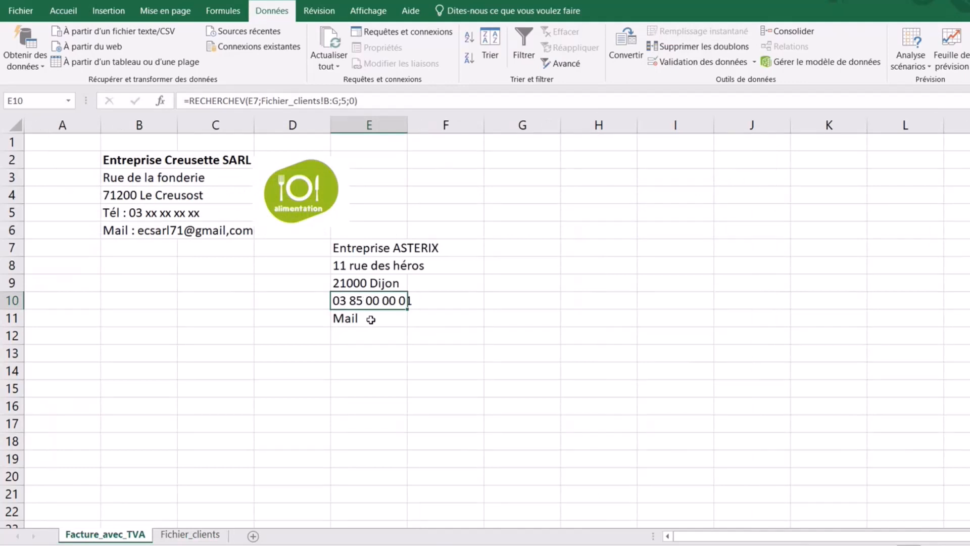
# - Enter =RECHERCHEV(E7;Fichier_clients!B:G;6;0) in E11 to fetch the client's e-mail
pyautogui.click(361, 320)
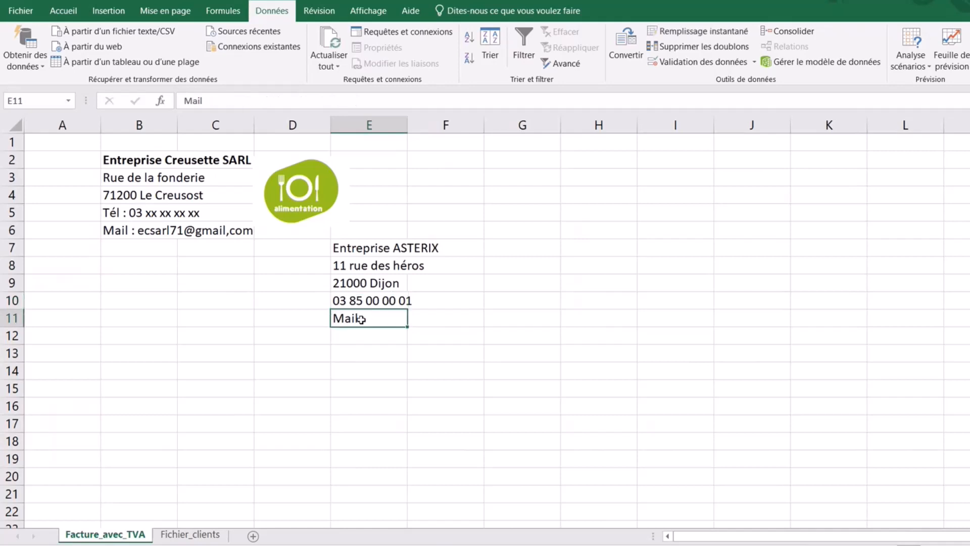
pyautogui.write('=recherc')
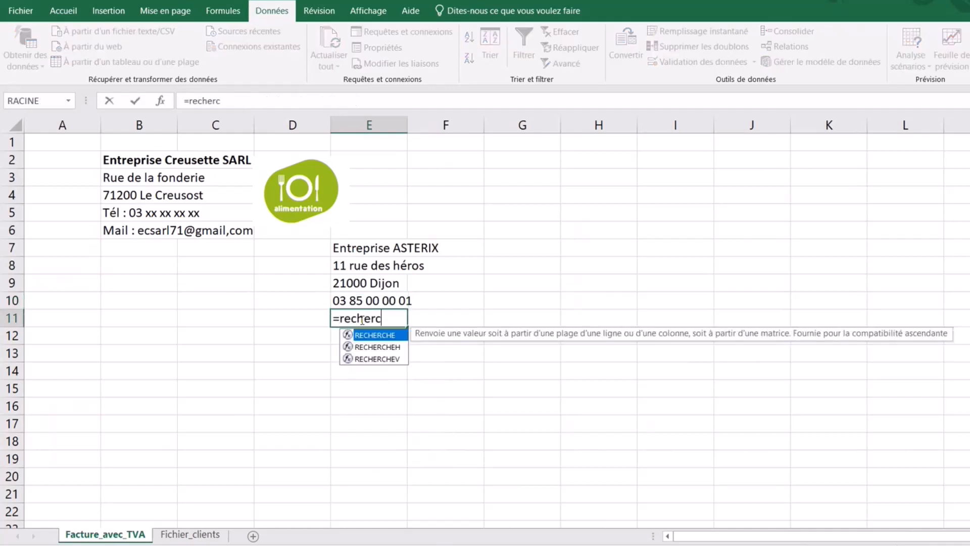
pyautogui.write('hev(')
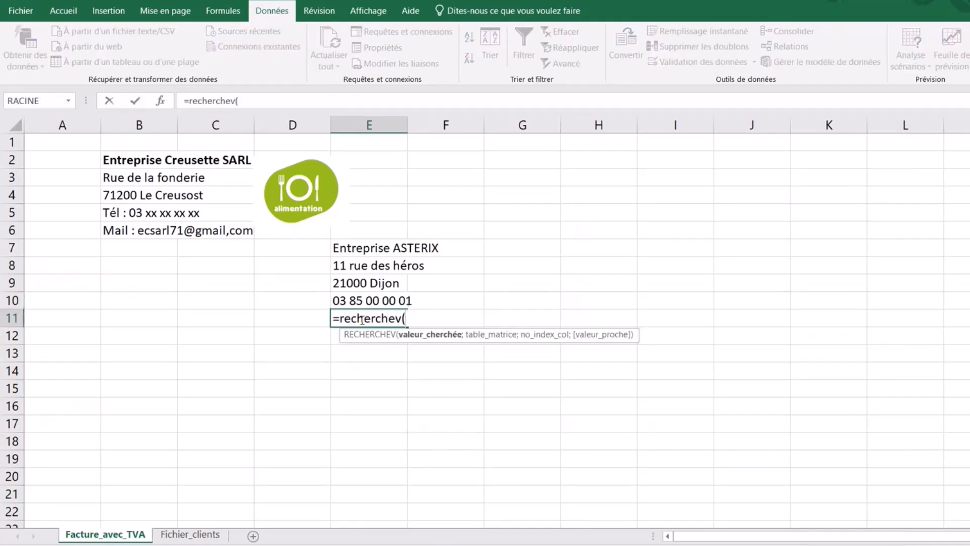
pyautogui.click(372, 247)
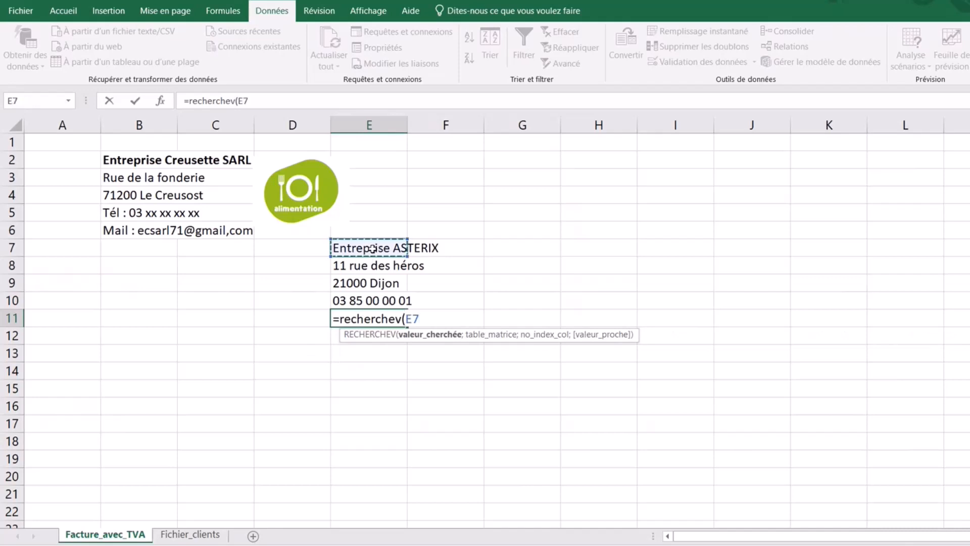
pyautogui.write(';')
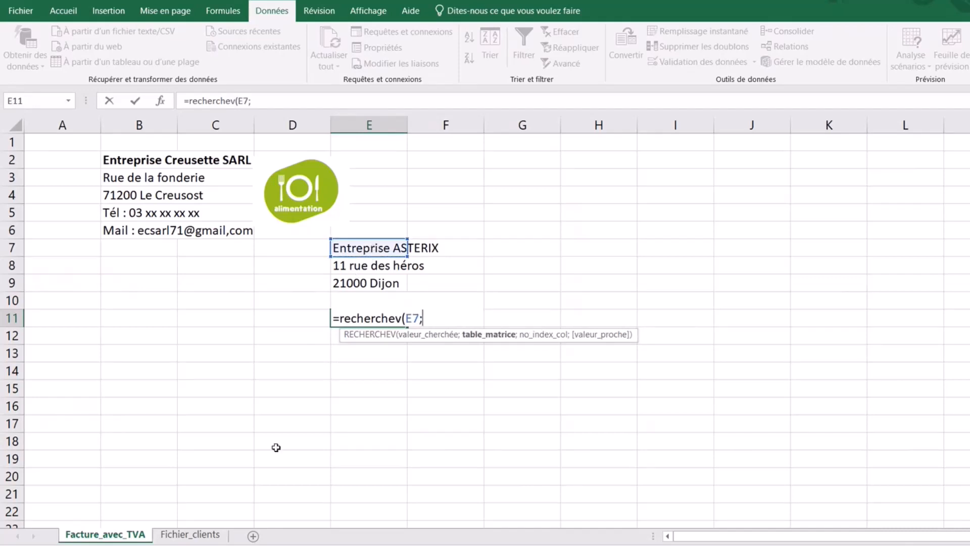
pyautogui.click(202, 537)
pyautogui.moveTo(124, 125); pyautogui.dragTo(678, 128)
pyautogui.write(';')
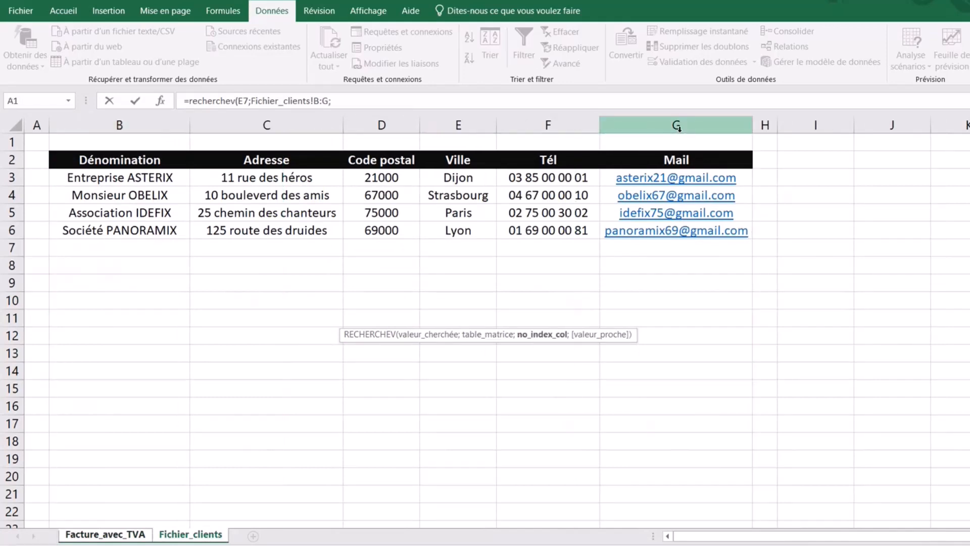
pyautogui.write('6;0')
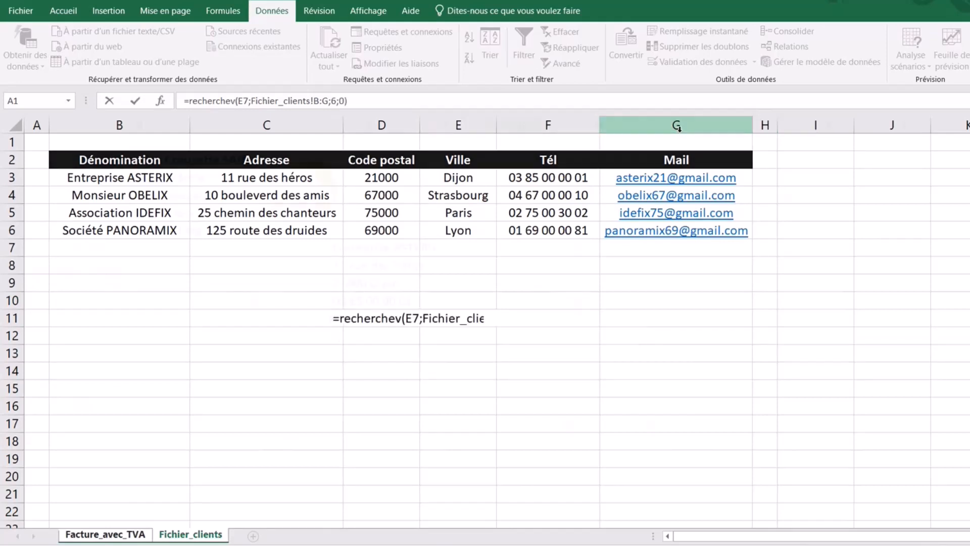
pyautogui.press('Return')
# - Compare the E10 and E11 lookup formulas against the company's Tél line in B5
pyautogui.click(357, 321)
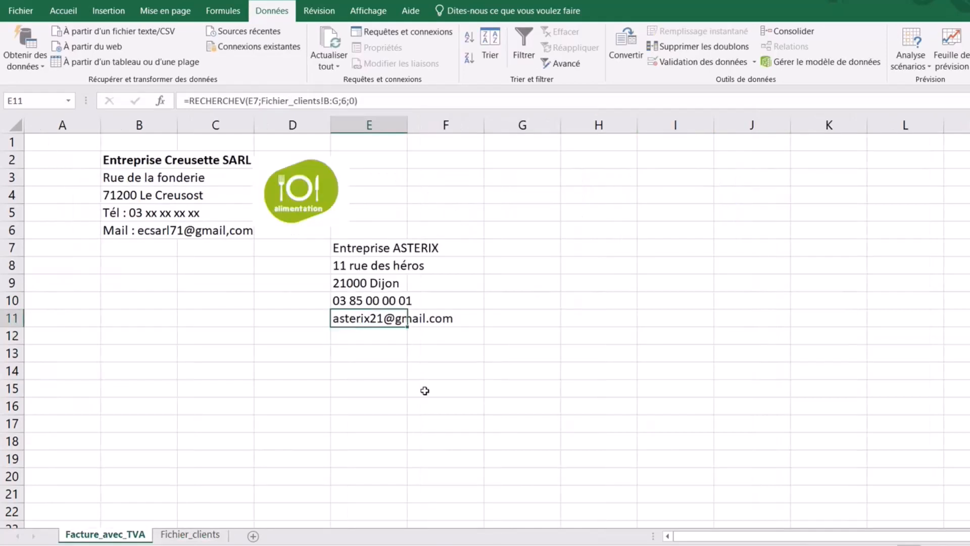
pyautogui.click(360, 301)
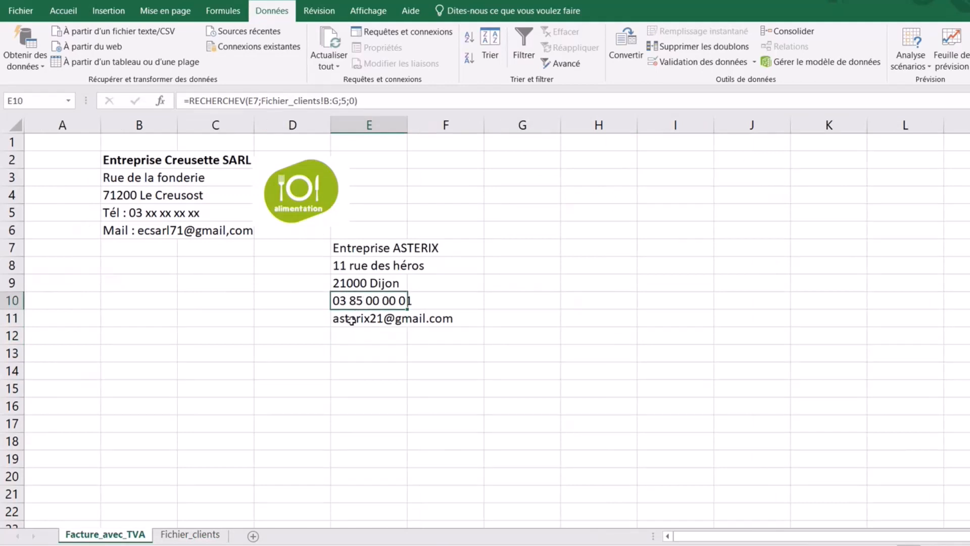
pyautogui.click(349, 320)
pyautogui.click(342, 300)
pyautogui.click(129, 214)
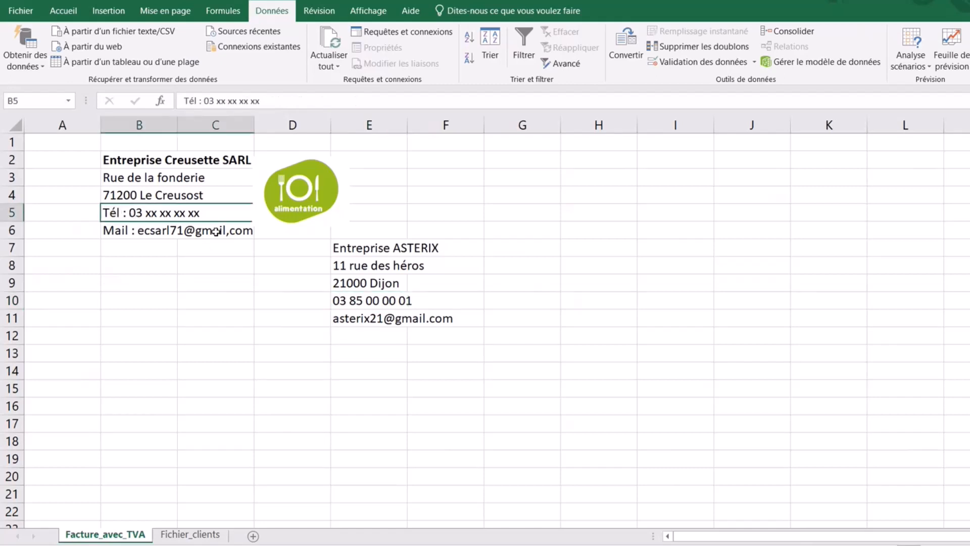
# - Change E10's formula to ="Tél : "&RECHERCHEV(E7;Fichier_clients!B:G;5;0)
pyautogui.click(112, 231)
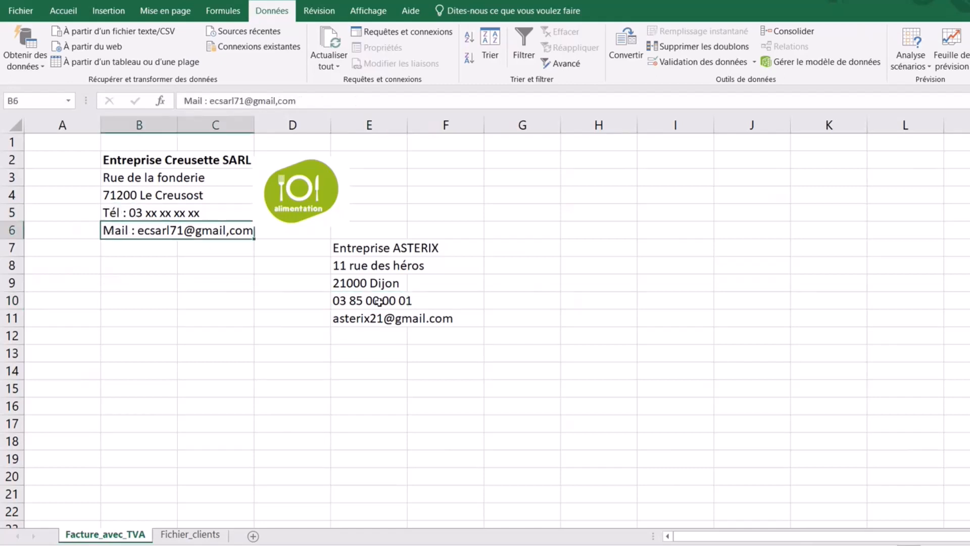
pyautogui.click(371, 301)
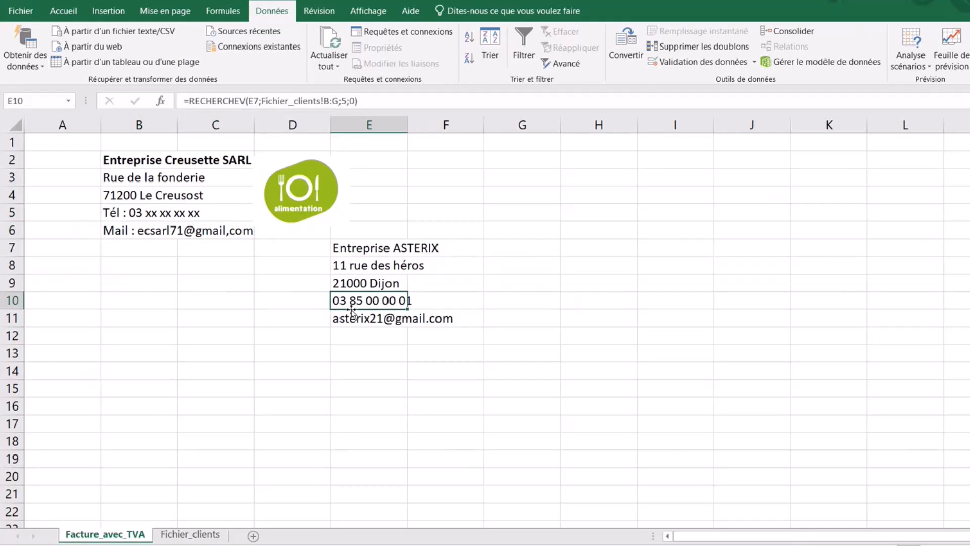
pyautogui.click(190, 102)
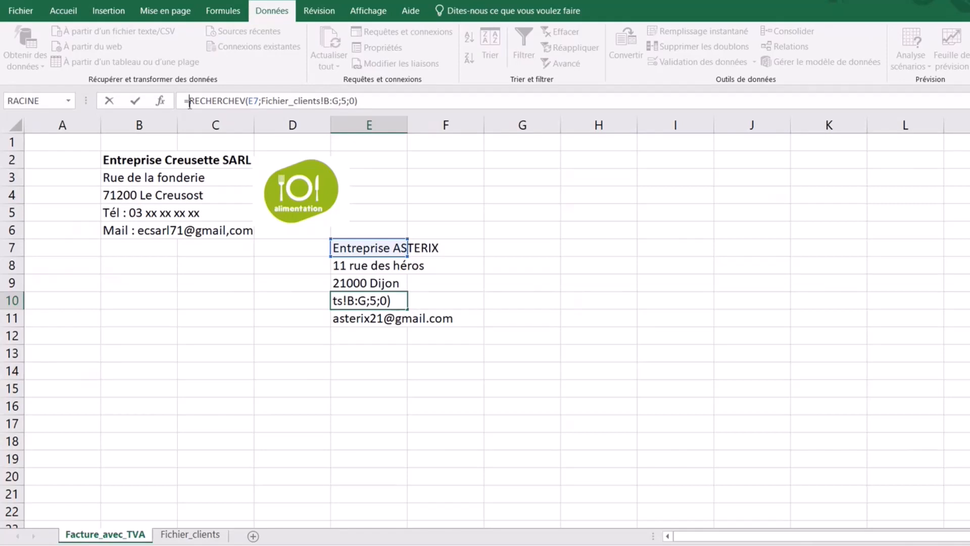
pyautogui.write('&')
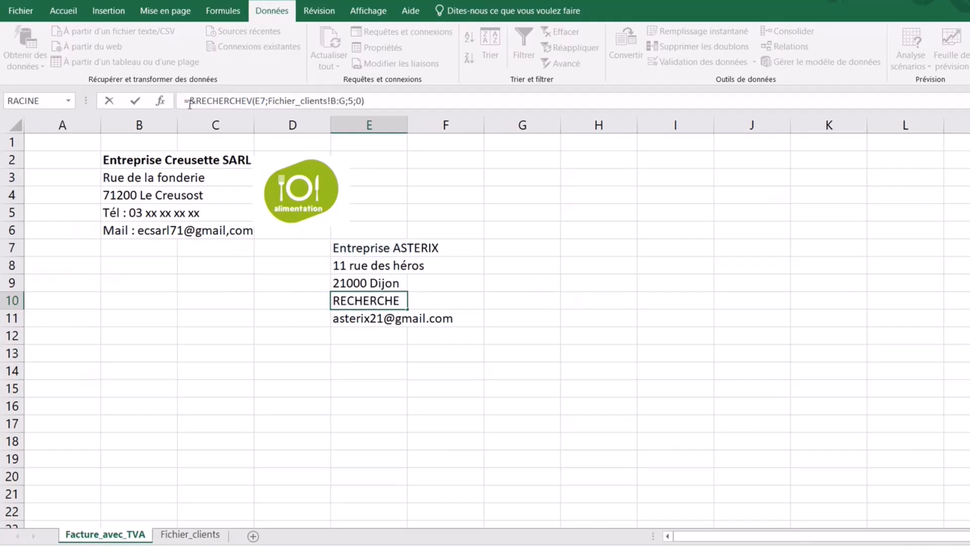
pyautogui.write('"')
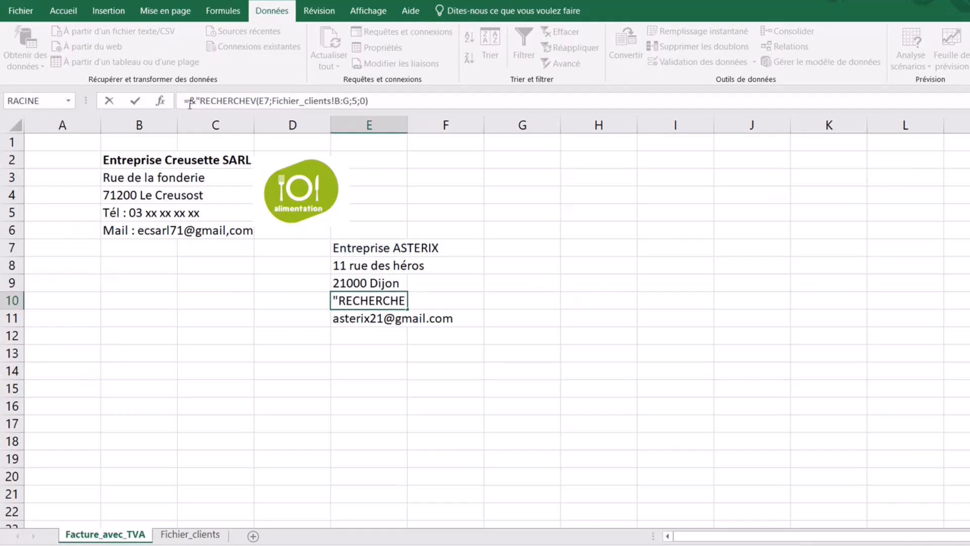
pyautogui.press('BackSpace')
pyautogui.press('BackSpace')
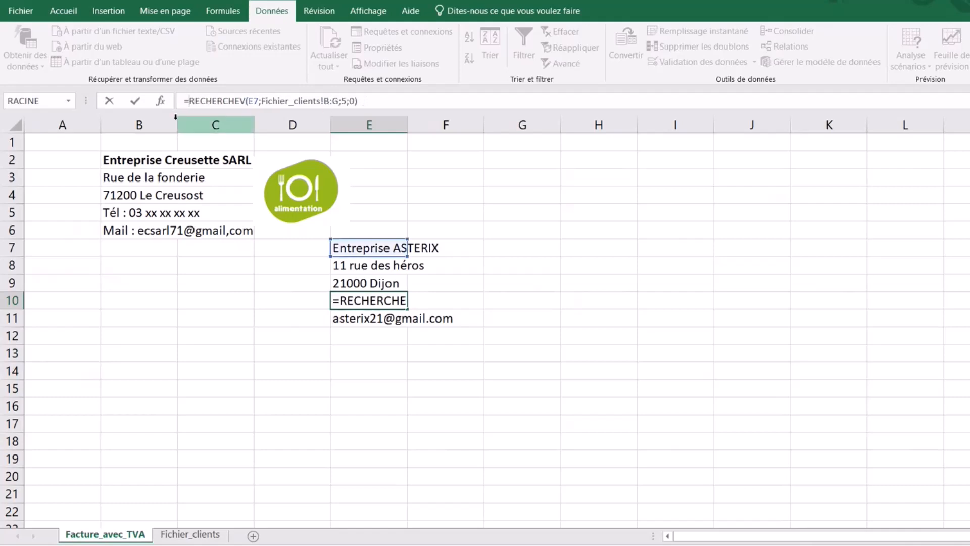
pyautogui.write('"')
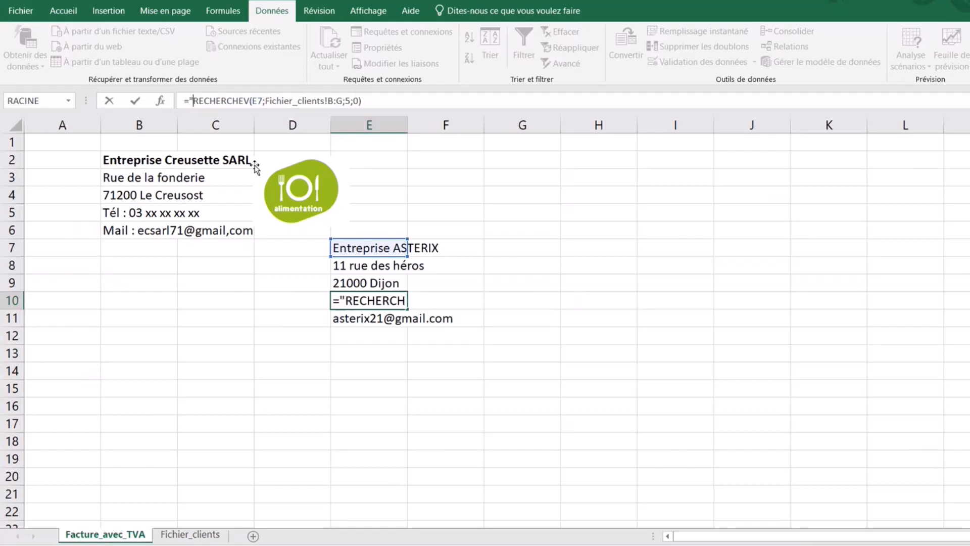
pyautogui.write('Tél')
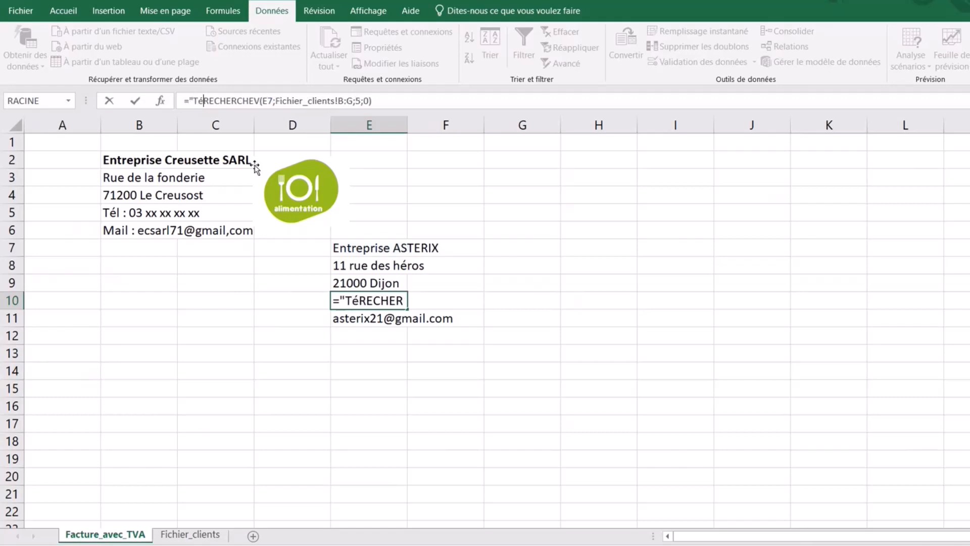
pyautogui.write(' : ')
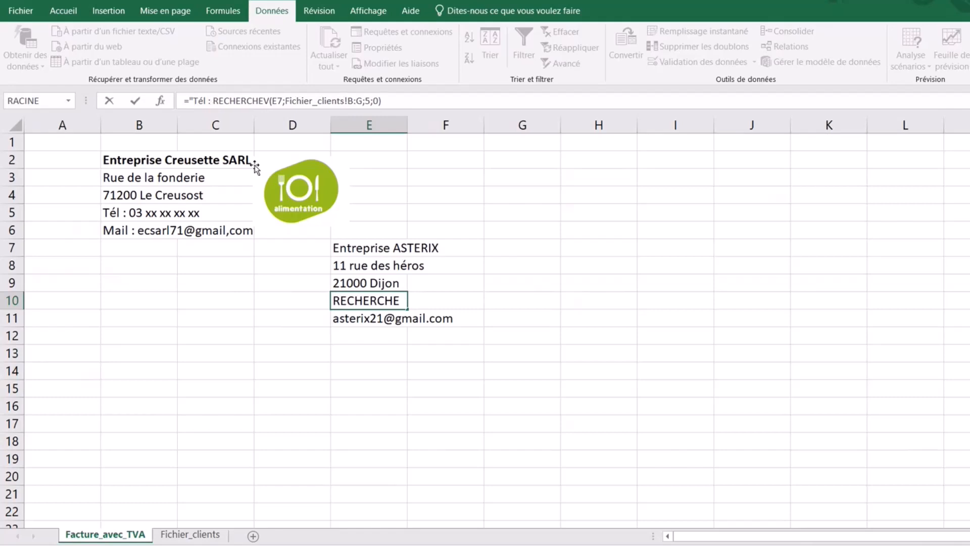
pyautogui.write('"')
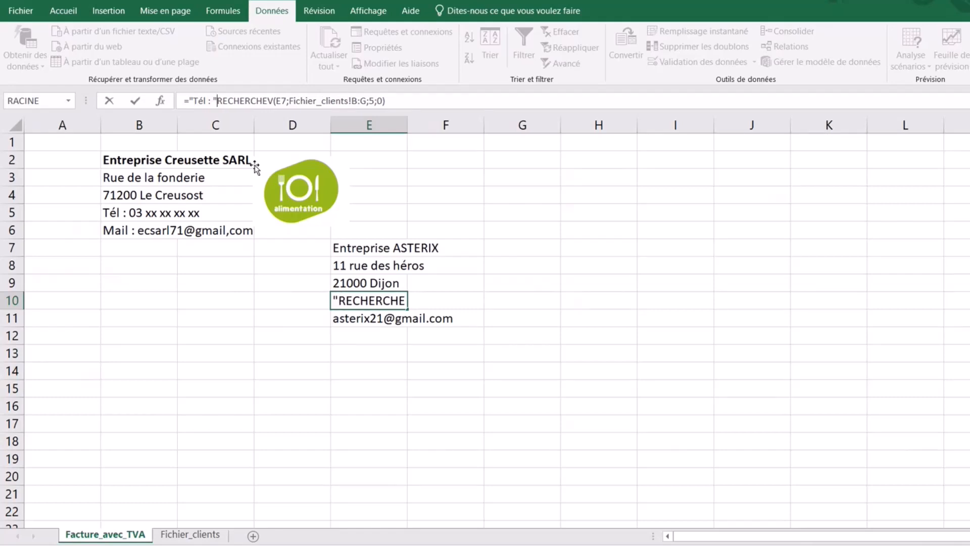
pyautogui.write('&')
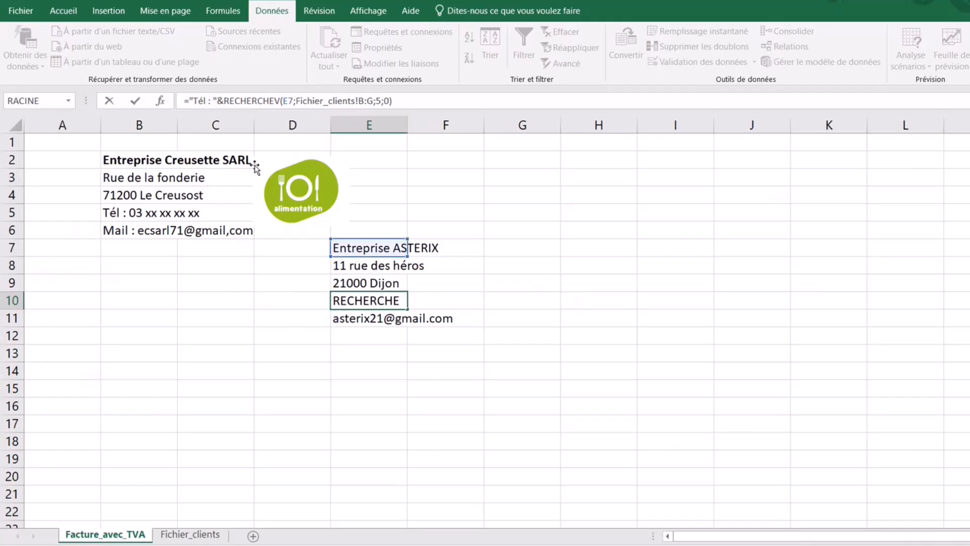
pyautogui.press('Return')
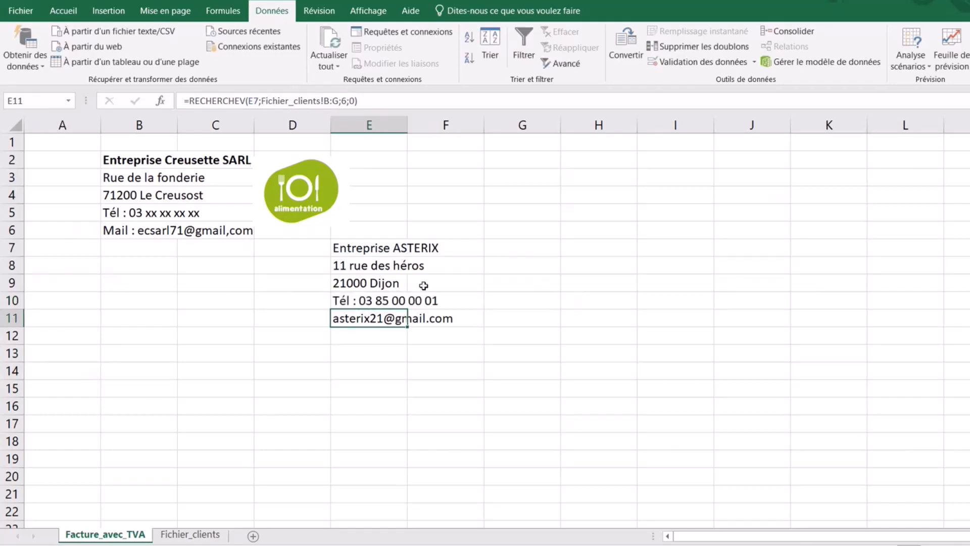
# - Put "Mail : "& before RECHERCHEV in E11's formula so the e-mail matches the Tél line
pyautogui.click(360, 304)
pyautogui.click(348, 318)
pyautogui.click(190, 102)
pyautogui.write('"')
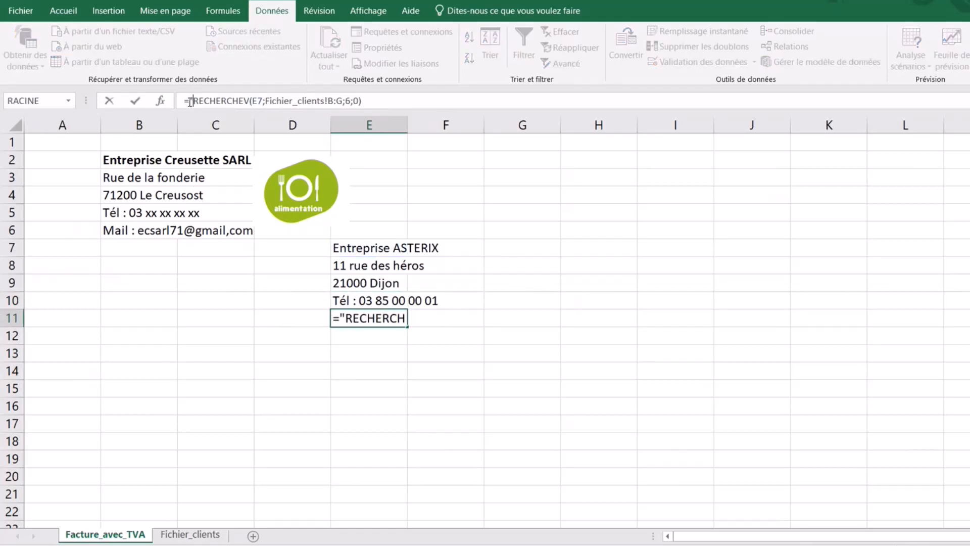
pyautogui.write('Mail')
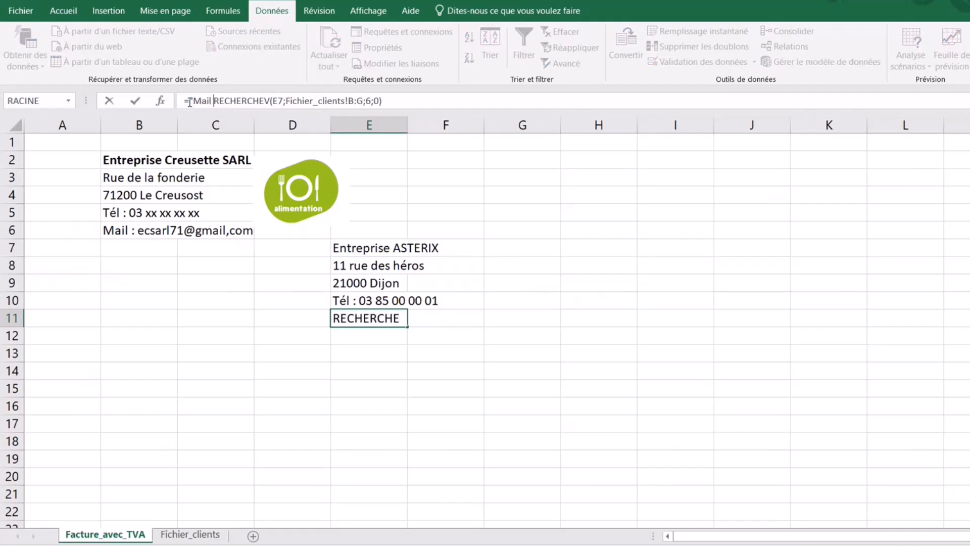
pyautogui.write(' :')
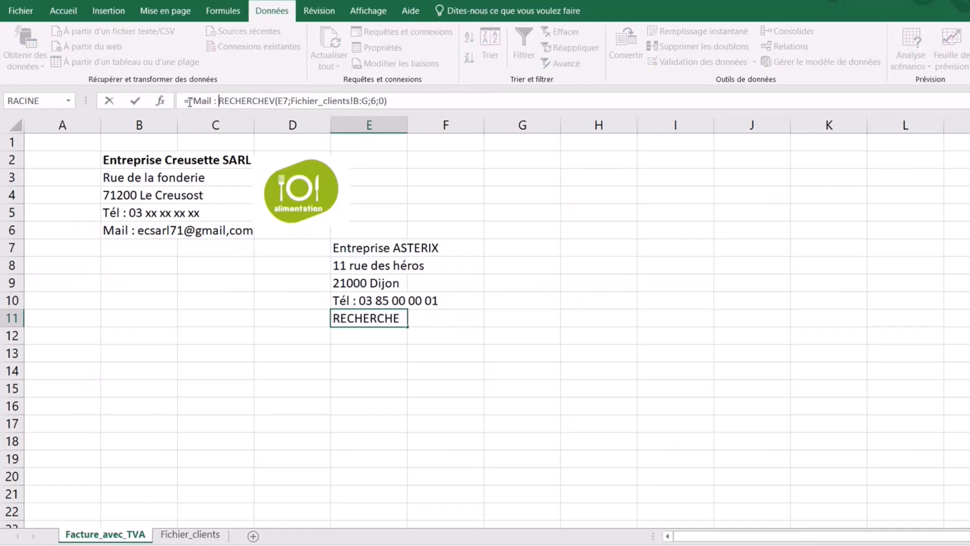
pyautogui.write(' "')
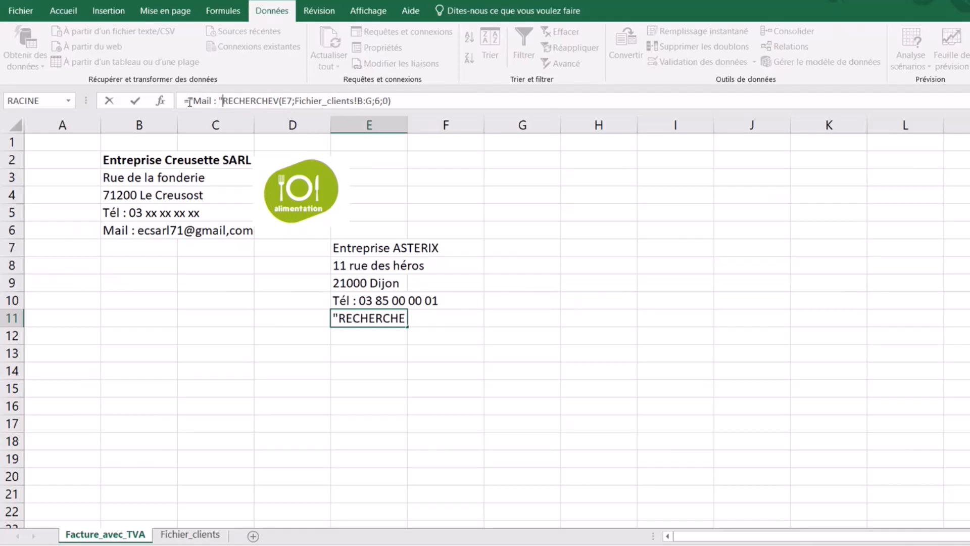
pyautogui.write('&')
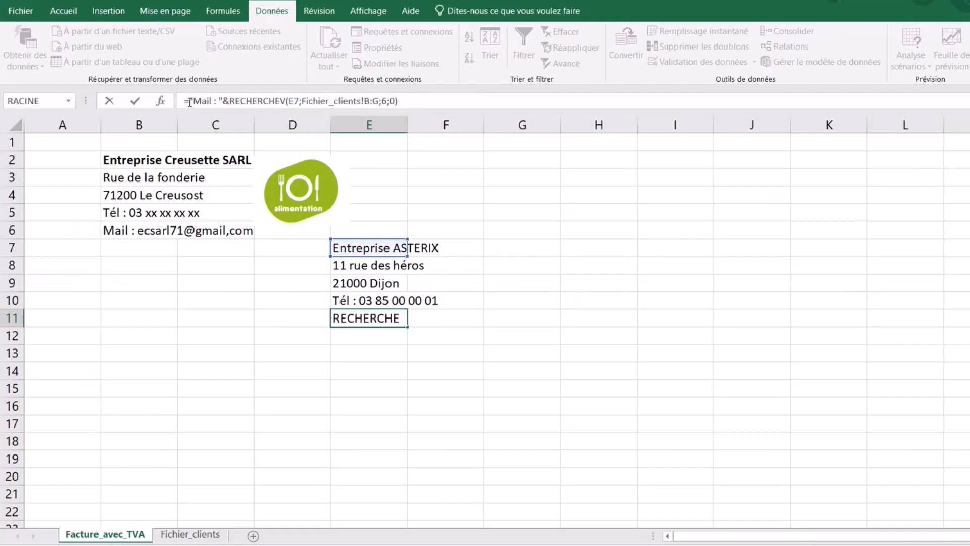
pyautogui.press('Return')
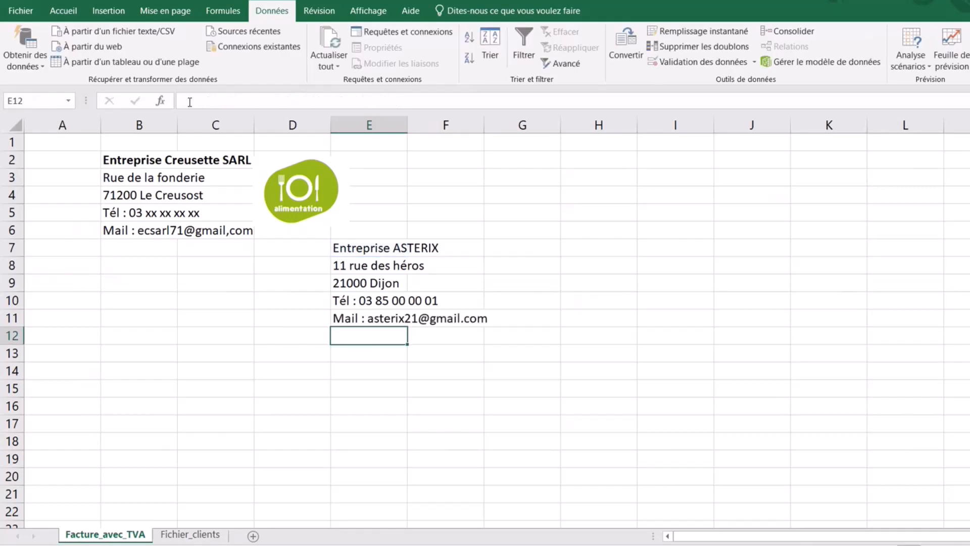
pyautogui.click(513, 373)
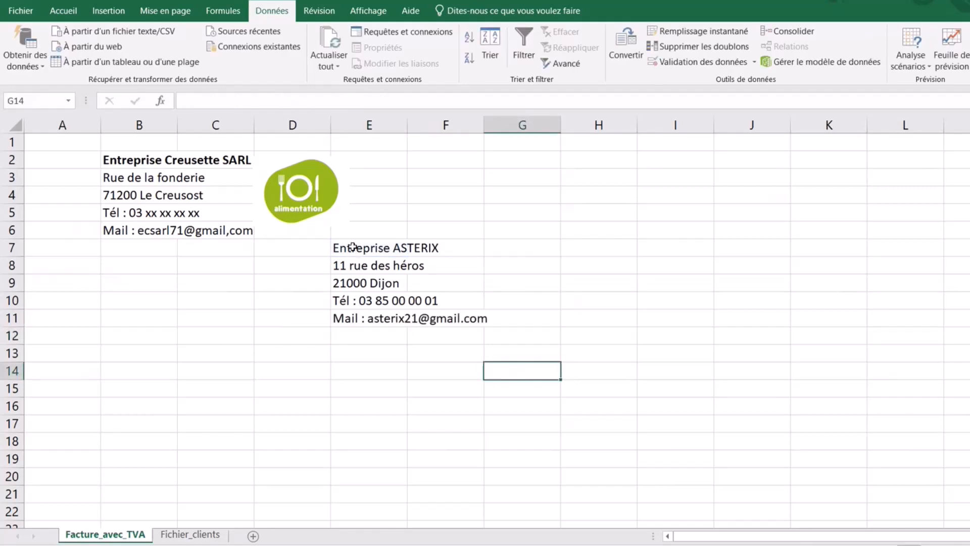
# - Make the client name in E7 bold
pyautogui.click(354, 247)
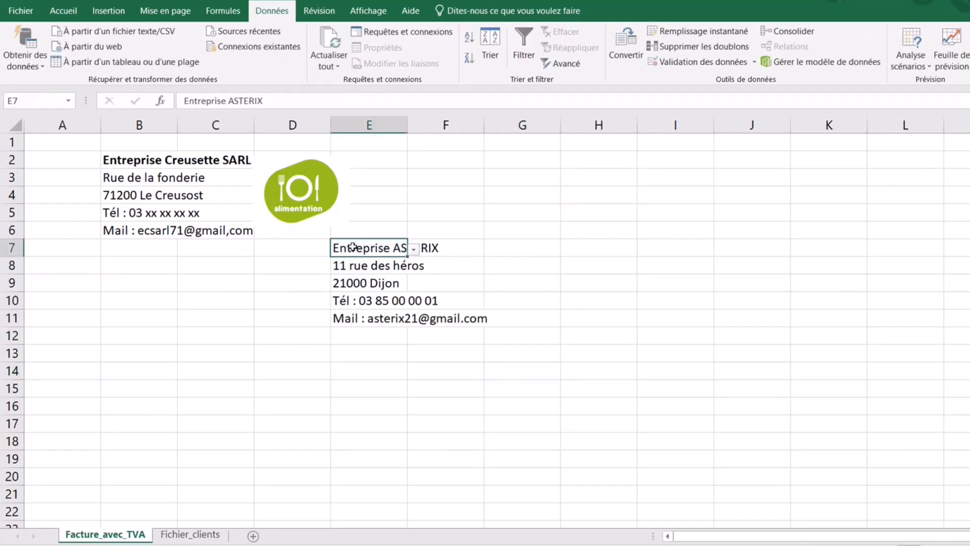
pyautogui.click(64, 10)
pyautogui.click(74, 57)
pyautogui.click(398, 357)
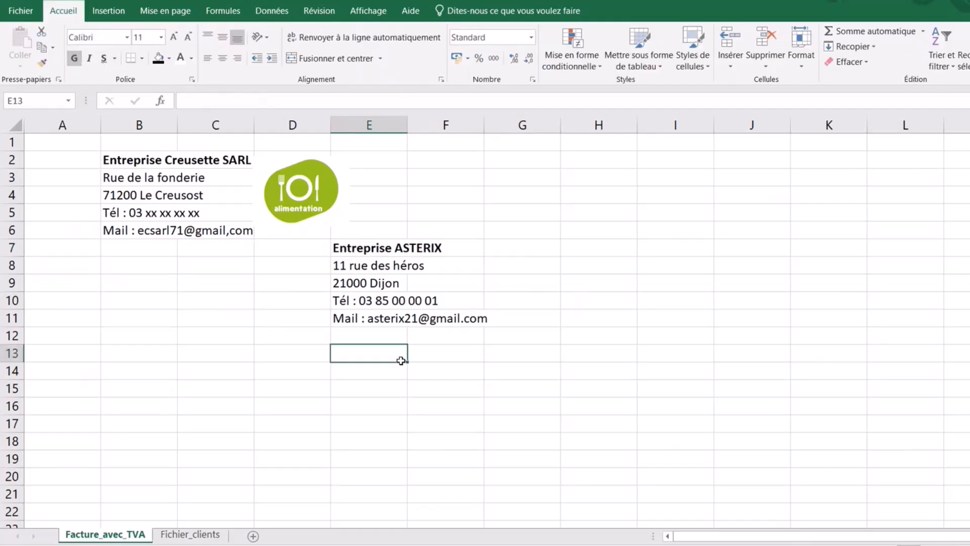
# - Switch E7's client dropdown to OBELIX, then PANORAMIX, then back to Entreprise ASTERIX
pyautogui.click(383, 249)
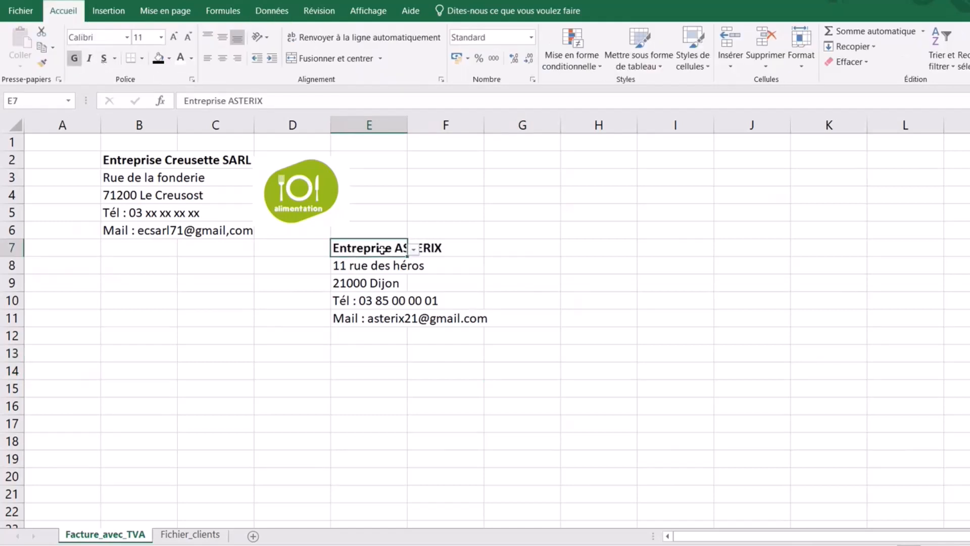
pyautogui.click(414, 251)
pyautogui.click(389, 286)
pyautogui.click(412, 249)
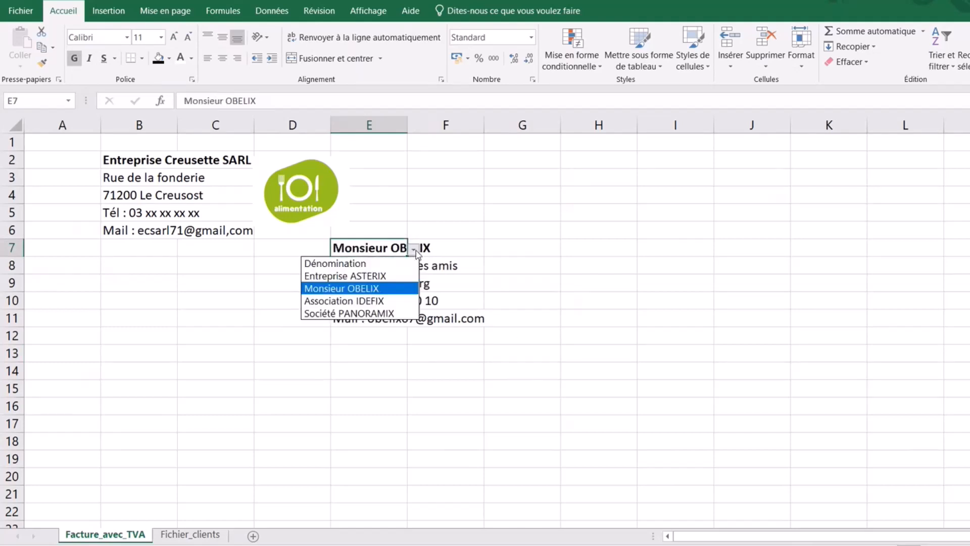
pyautogui.click(381, 313)
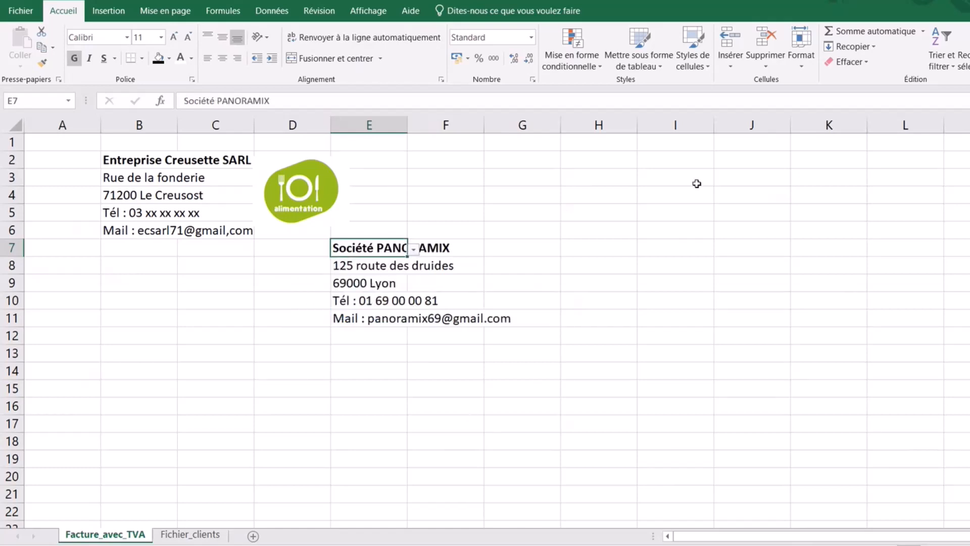
pyautogui.click(413, 249)
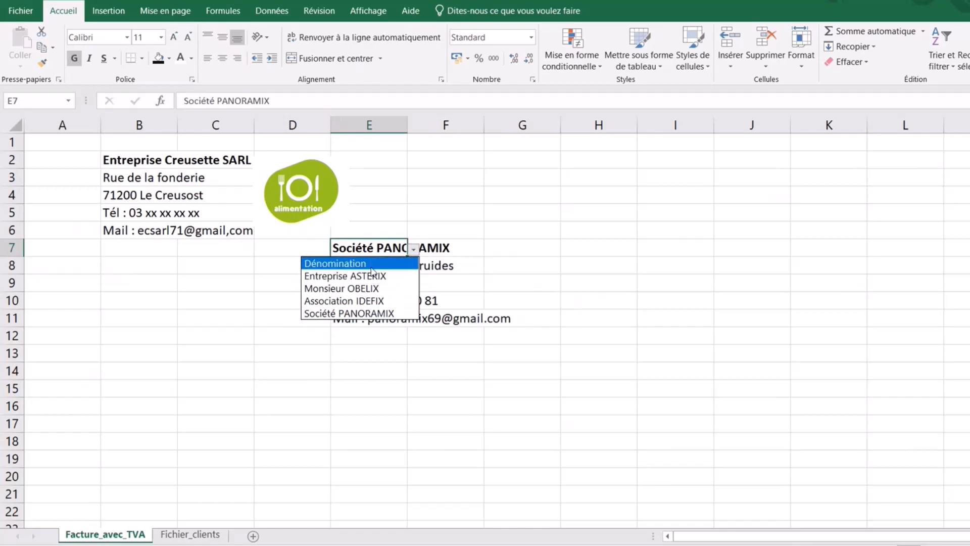
pyautogui.click(375, 276)
pyautogui.click(405, 424)
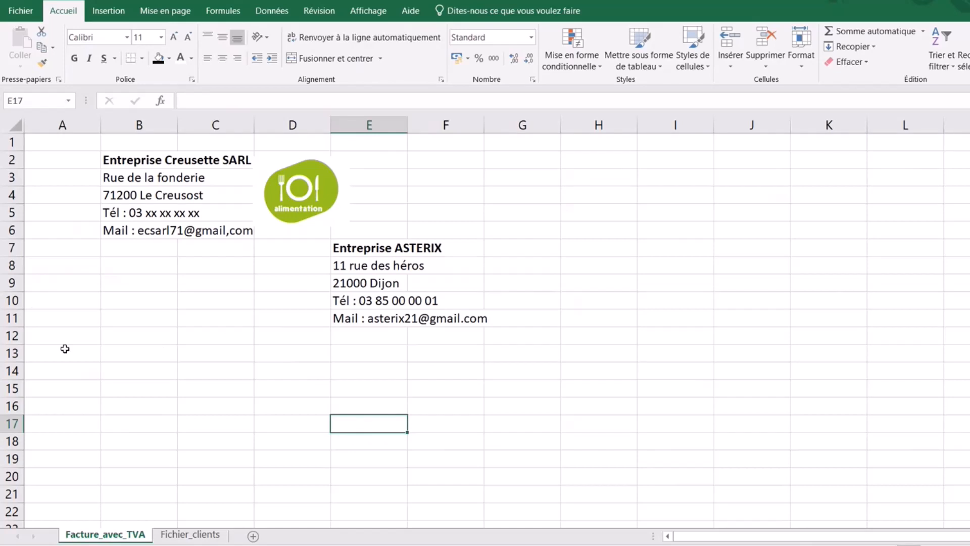
# - Enter 'Numéro de la facture' in B13 and widen column B
pyautogui.click(155, 336)
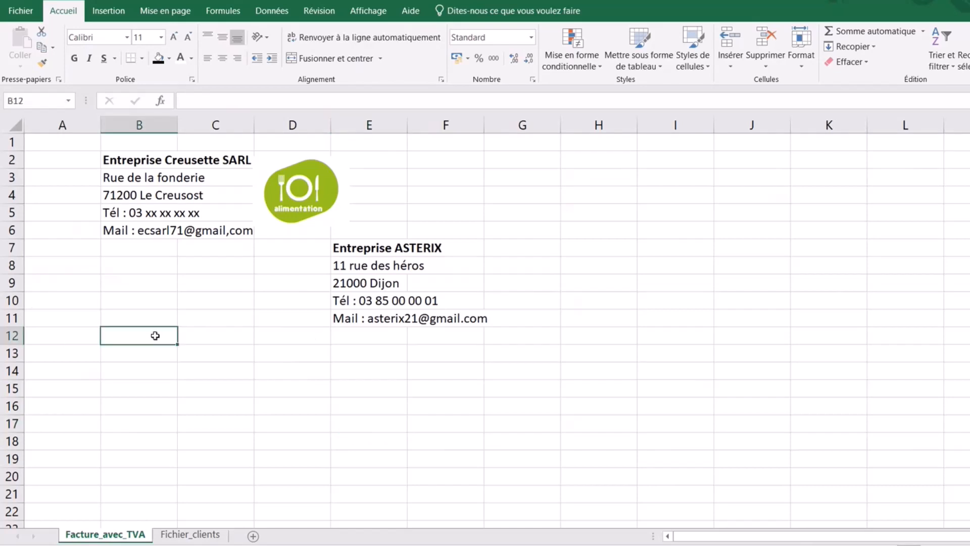
pyautogui.click(145, 353)
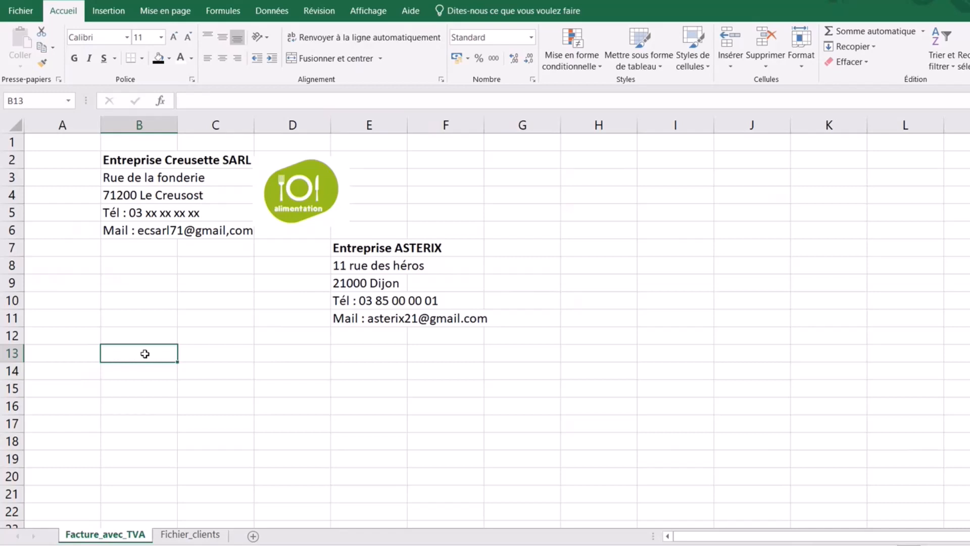
pyautogui.write('Num')
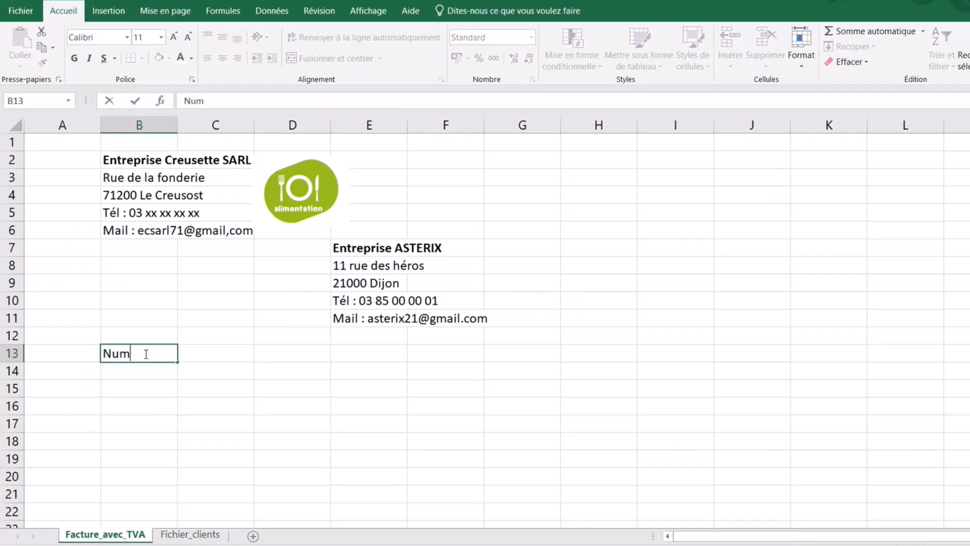
pyautogui.write('éro de la facture')
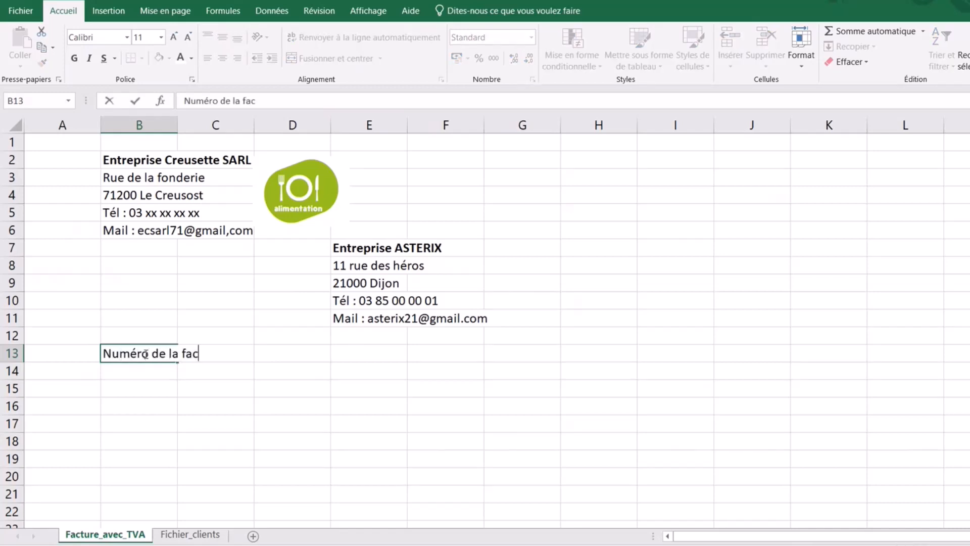
pyautogui.click(168, 368)
pyautogui.click(164, 353)
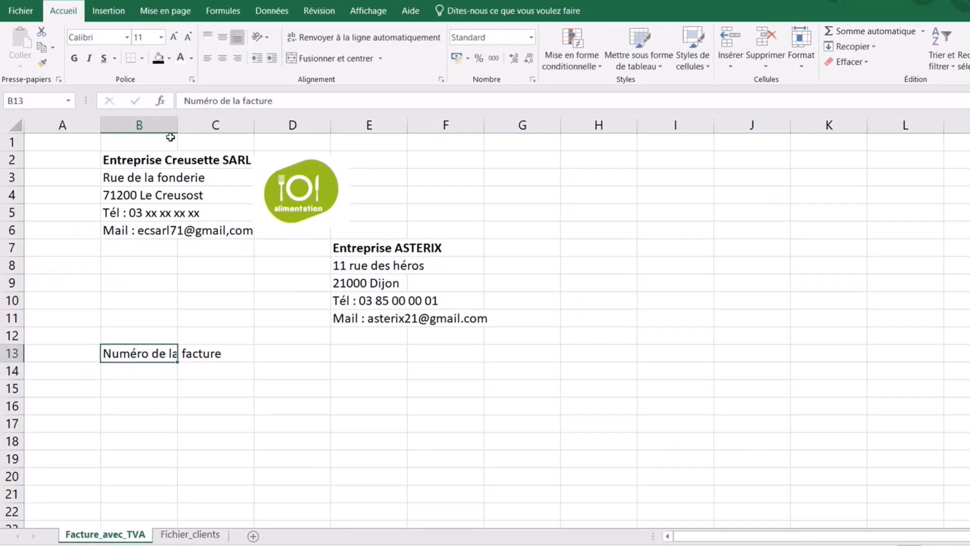
pyautogui.moveTo(178, 125); pyautogui.dragTo(228, 128)
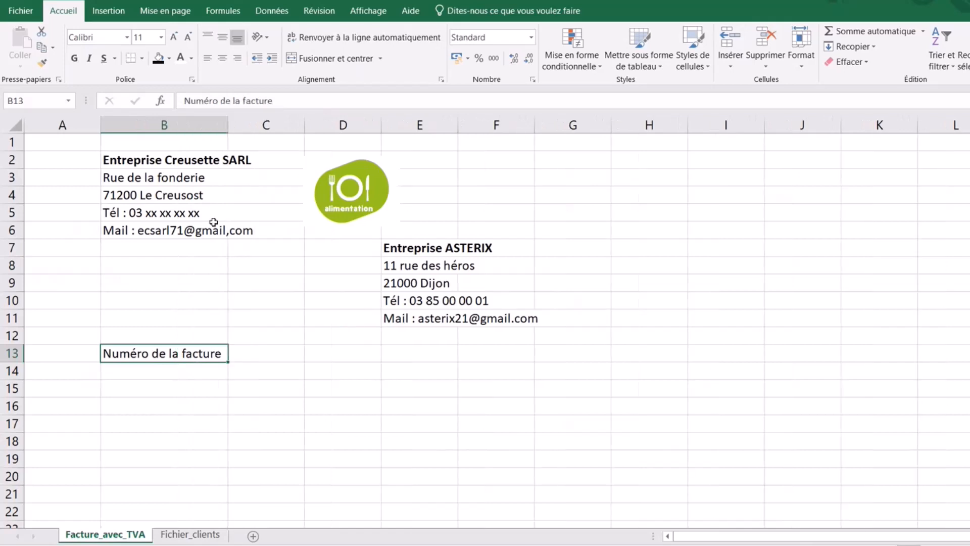
# - Add a colon to the B13 label, move the logo left, and widen column B to fit
pyautogui.click(289, 97)
pyautogui.write(':')
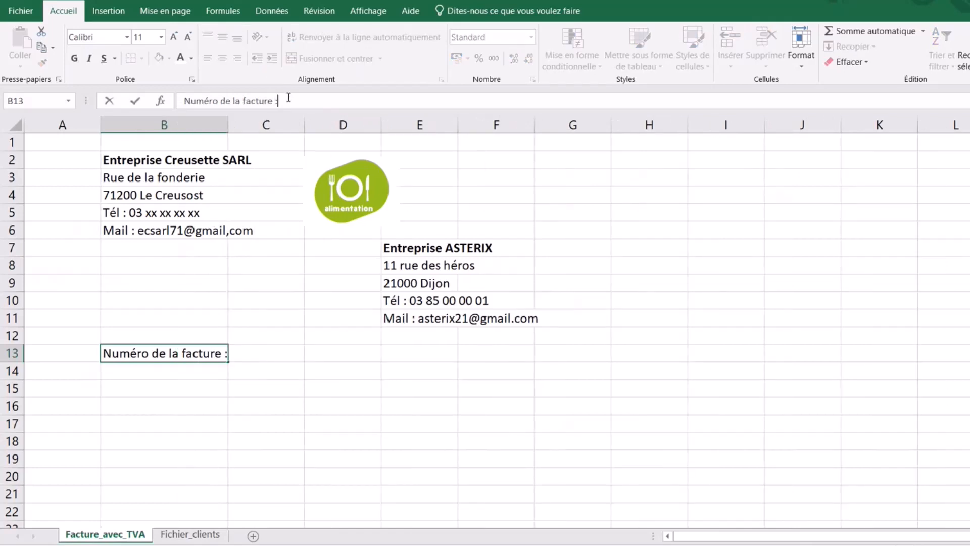
pyautogui.click(326, 202)
pyautogui.moveTo(326, 202); pyautogui.dragTo(288, 196)
pyautogui.click(232, 437)
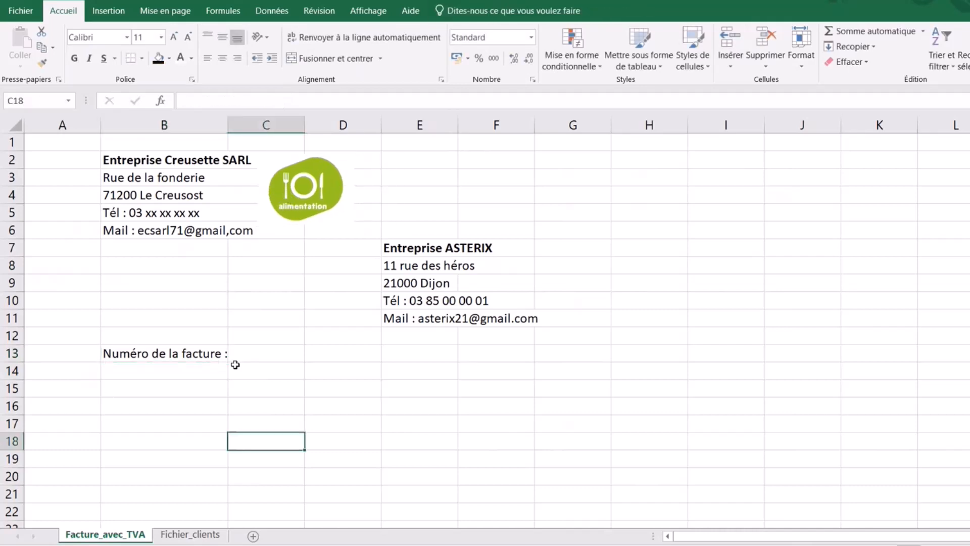
pyautogui.click(212, 353)
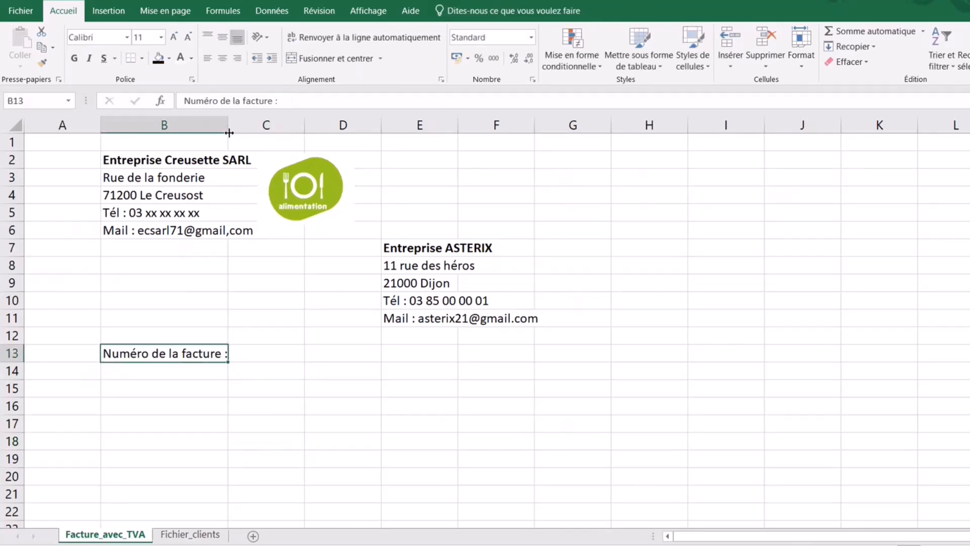
pyautogui.moveTo(227, 132); pyautogui.dragTo(234, 134)
pyautogui.click(275, 353)
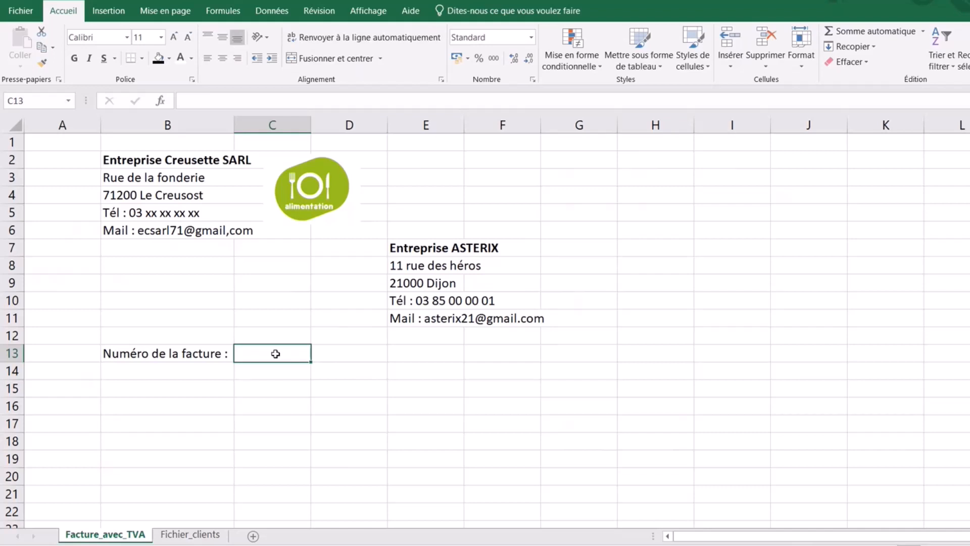
# - Enter the invoice number ECSARL712023001 in C13
pyautogui.write('EC')
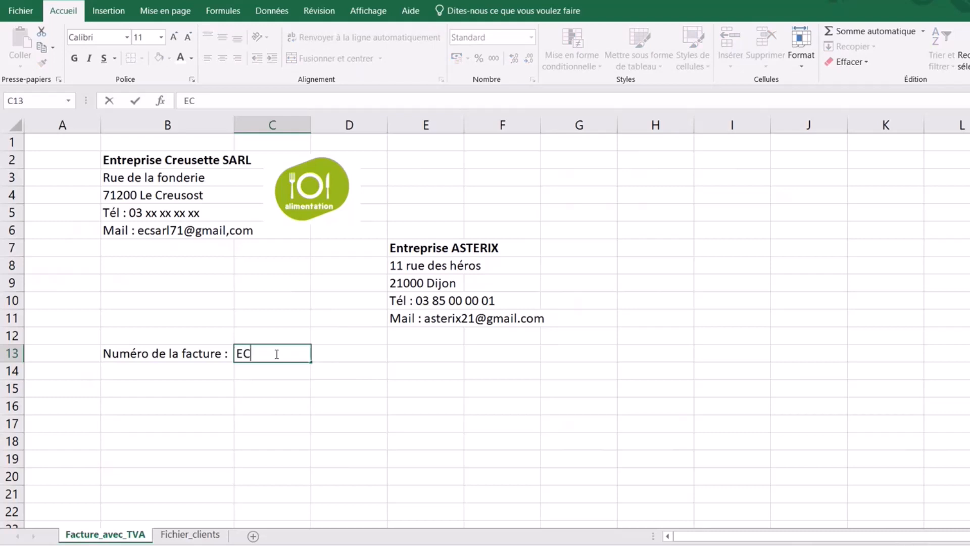
pyautogui.write('SARL71')
pyautogui.write('2023')
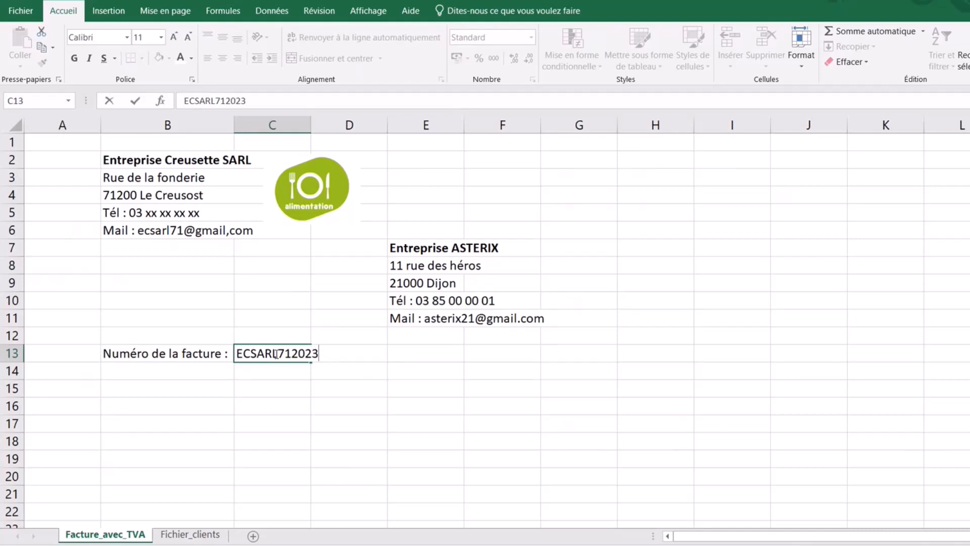
pyautogui.write('001')
pyautogui.click(303, 436)
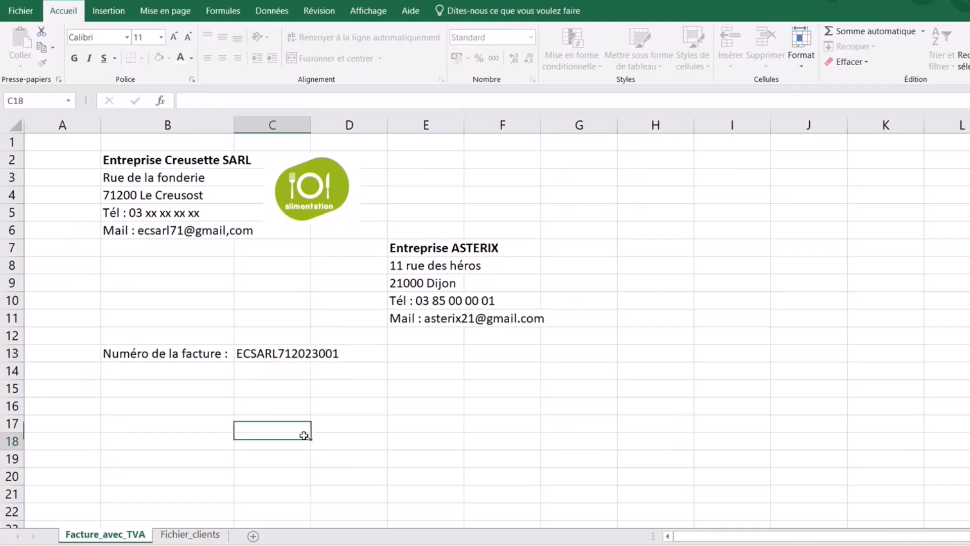
# - Merge C13:D13 with the number left-aligned, and right-align the B13 label
pyautogui.moveTo(259, 349); pyautogui.dragTo(358, 355)
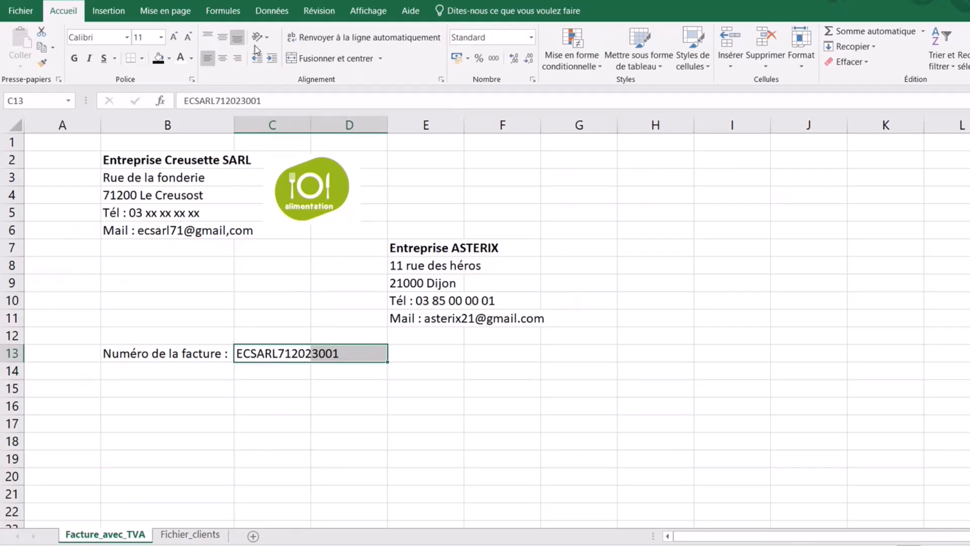
pyautogui.click(331, 58)
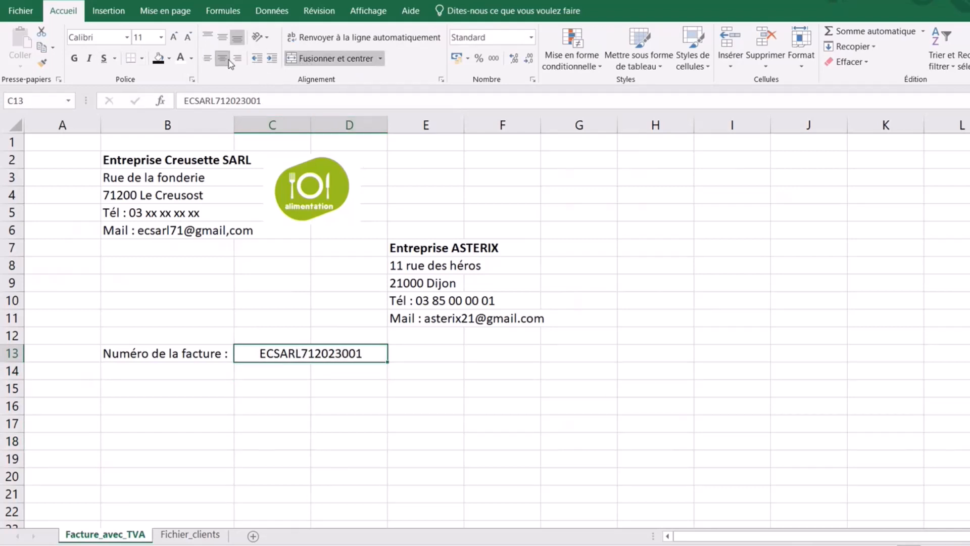
pyautogui.click(213, 63)
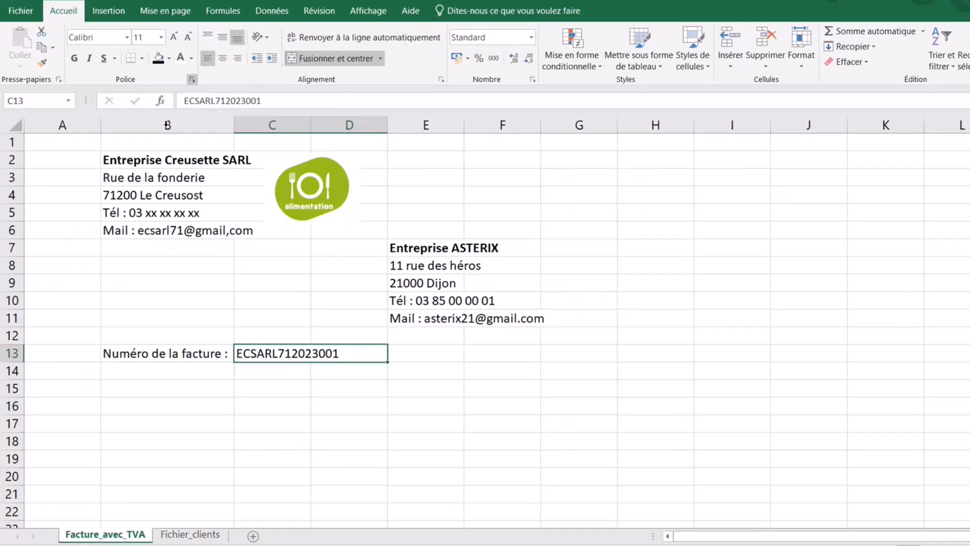
pyautogui.click(200, 351)
pyautogui.click(237, 58)
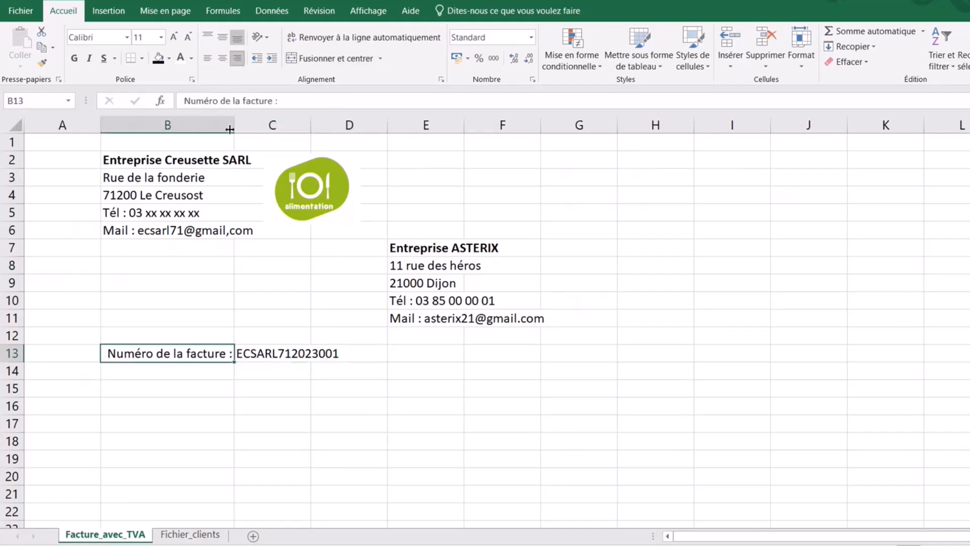
# - Add the 'Date de la facture' label in B14 and a left-aligned =AUJOURDHUI() date in C14
pyautogui.click(196, 374)
pyautogui.write('Da')
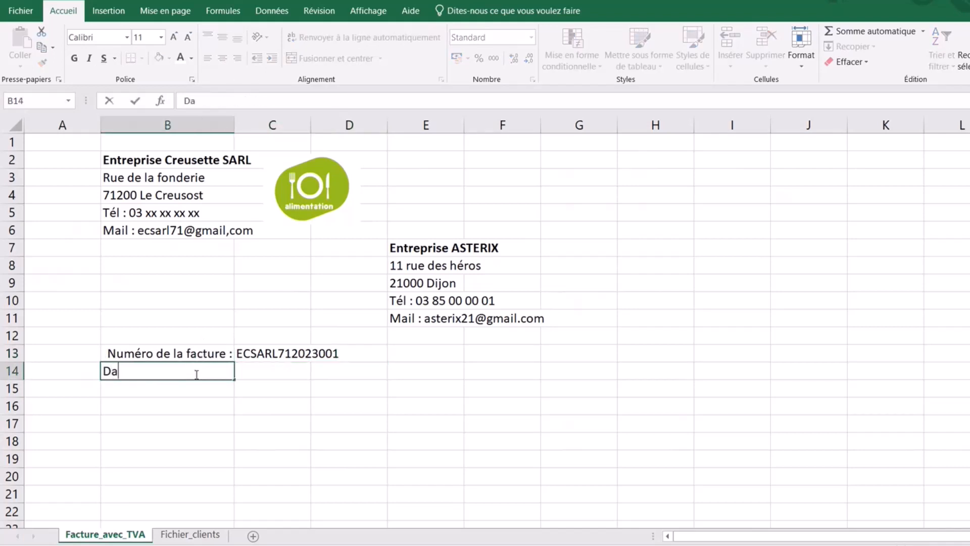
pyautogui.write('te de la facture')
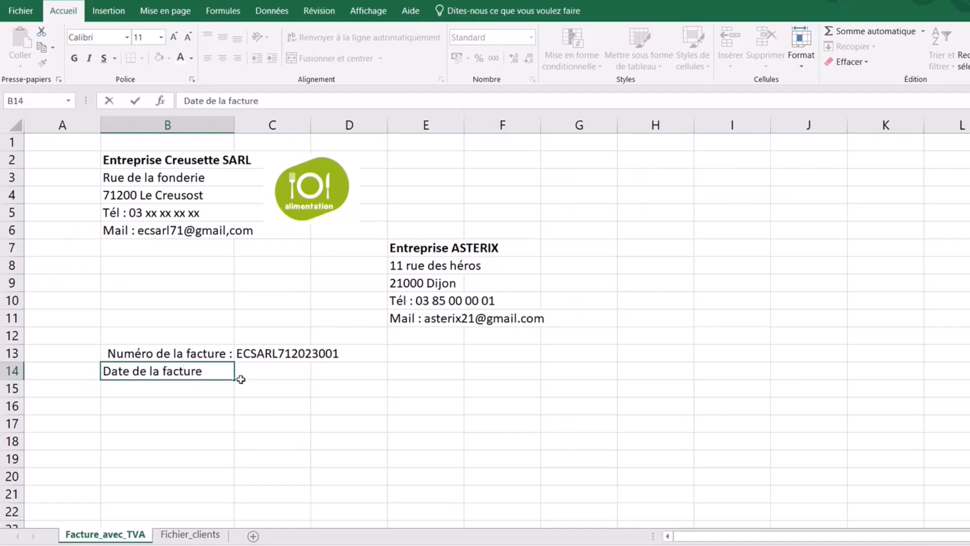
pyautogui.click(276, 373)
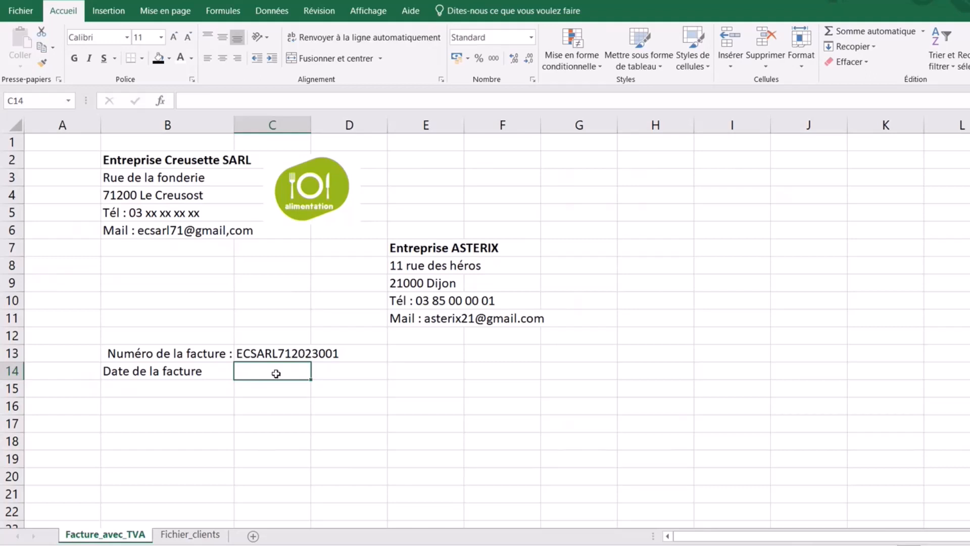
pyautogui.write('=')
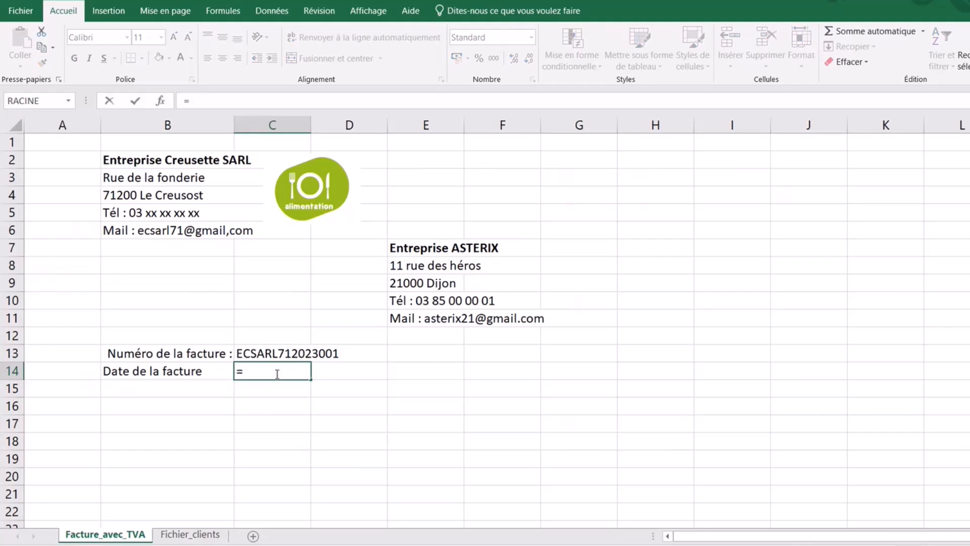
pyautogui.write('AUJ')
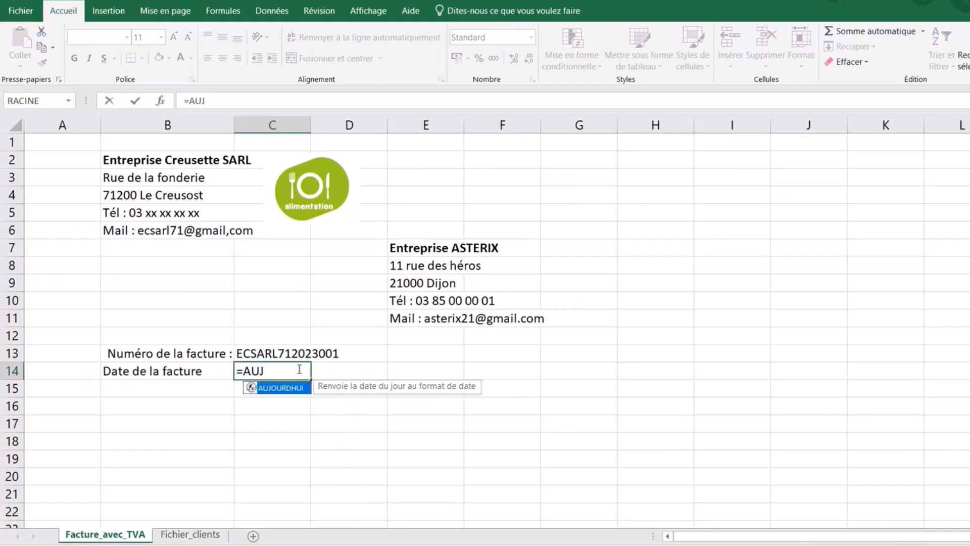
pyautogui.doubleClick(292, 389)
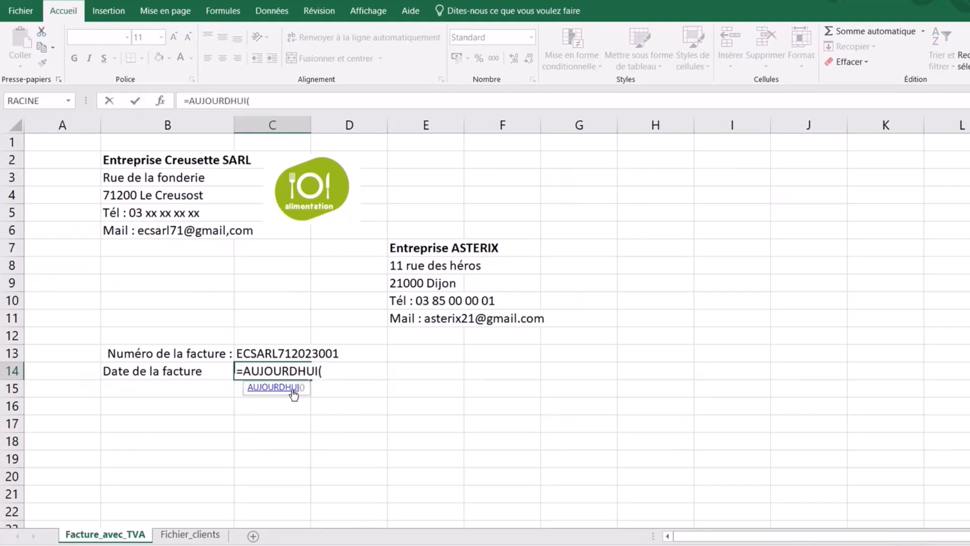
pyautogui.press('Return')
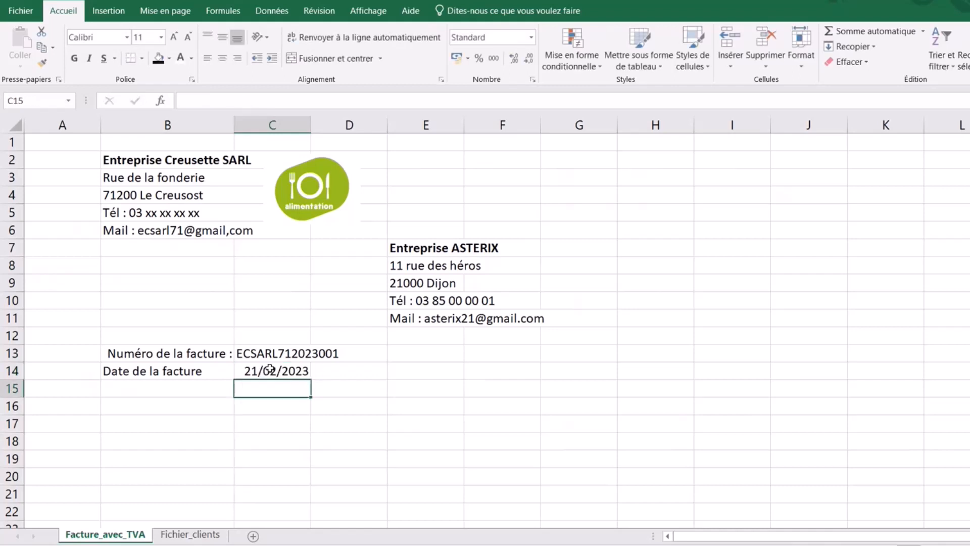
pyautogui.click(268, 369)
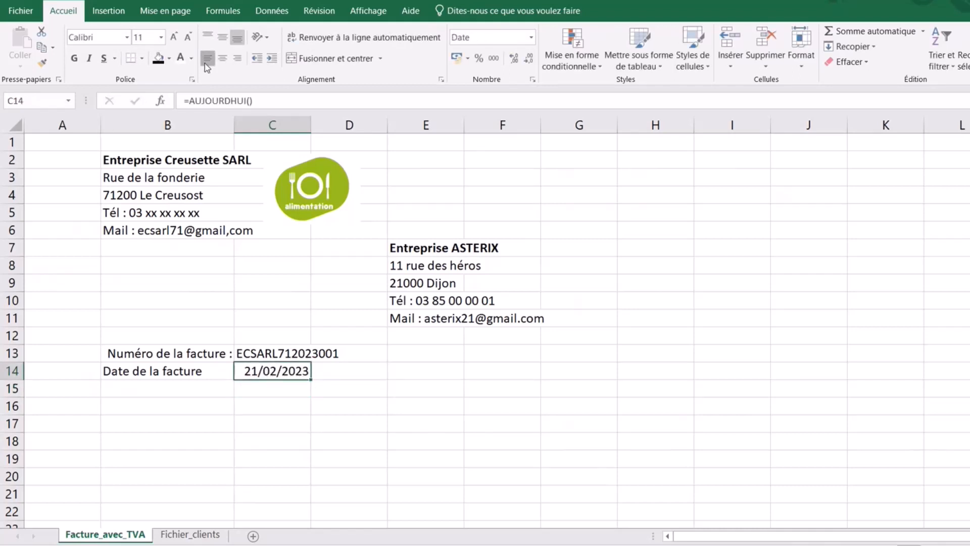
pyautogui.click(206, 61)
# - Right-align both invoice labels and add a colon to 'Date de la facture'
pyautogui.click(200, 359)
pyautogui.moveTo(200, 361); pyautogui.dragTo(200, 373)
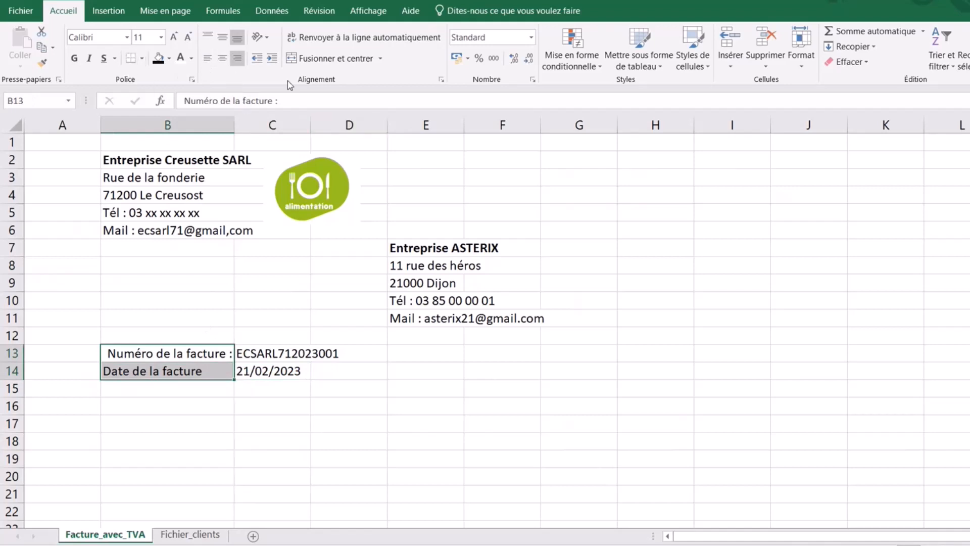
pyautogui.click(236, 61)
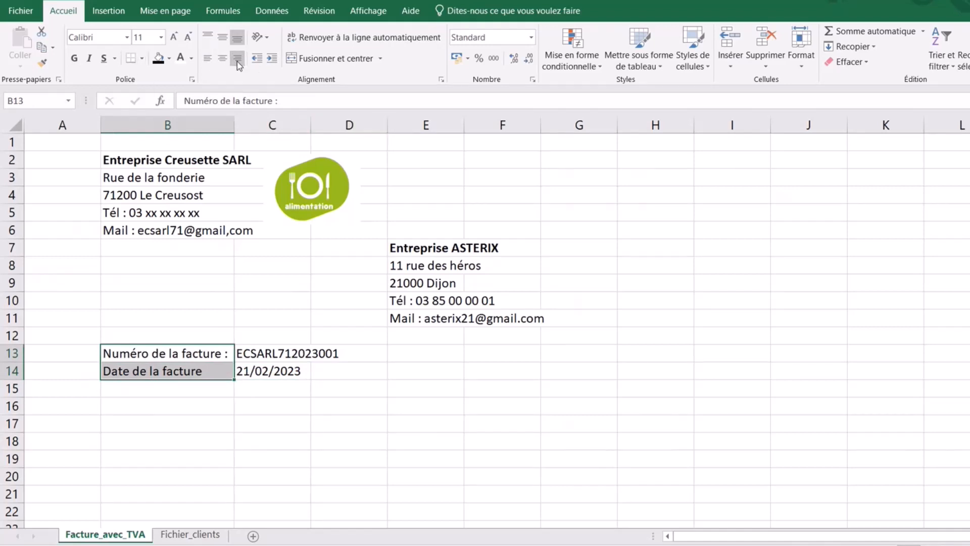
pyautogui.click(236, 61)
pyautogui.click(227, 376)
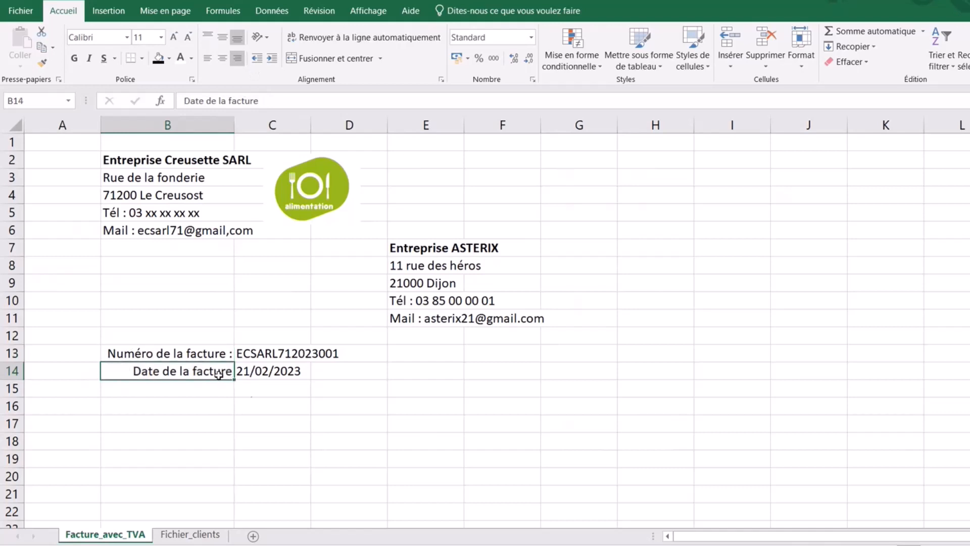
pyautogui.click(272, 102)
pyautogui.write(':')
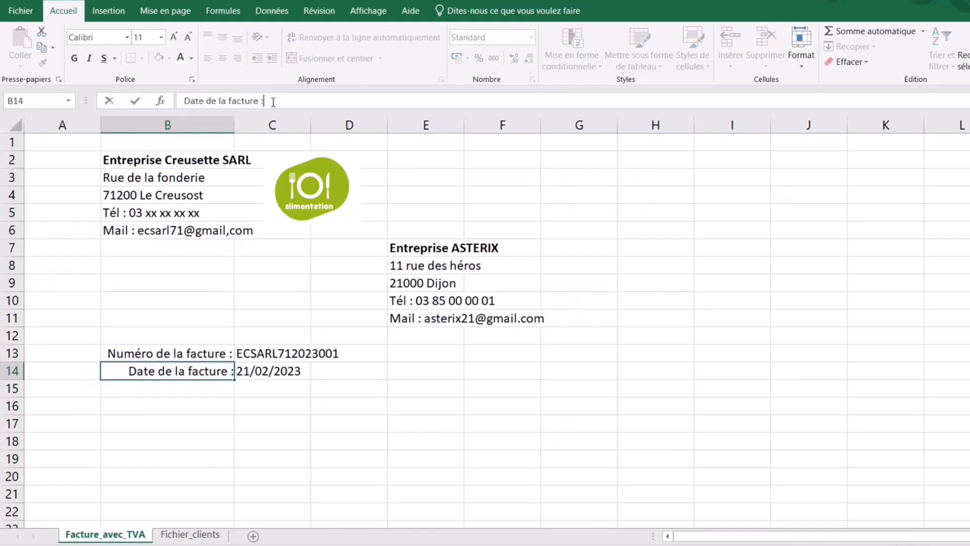
pyautogui.click(354, 441)
# - Merge and left-align C14:D14, then bold the invoice number and date block
pyautogui.moveTo(263, 371); pyautogui.dragTo(336, 371)
pyautogui.click(304, 58)
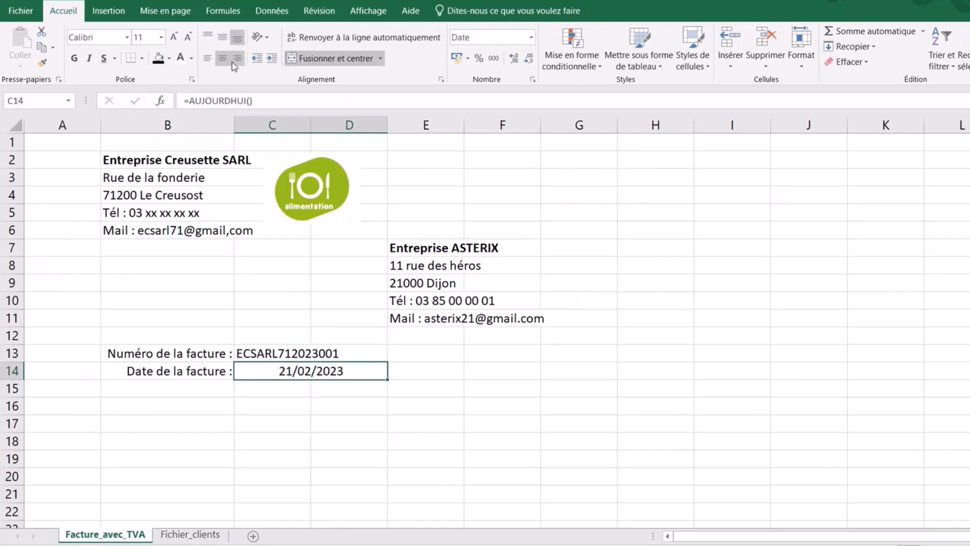
pyautogui.click(207, 58)
pyautogui.moveTo(210, 349); pyautogui.dragTo(262, 369)
pyautogui.click(74, 58)
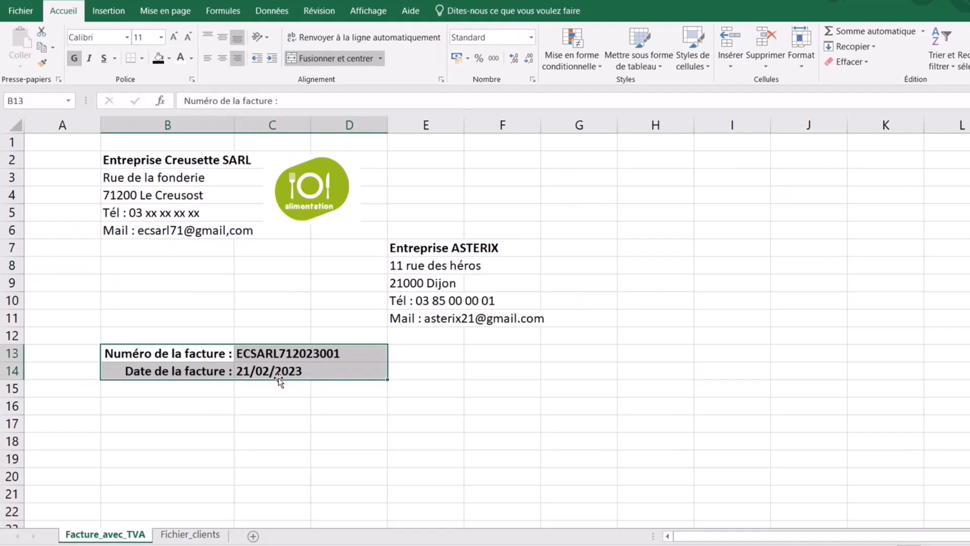
pyautogui.click(314, 439)
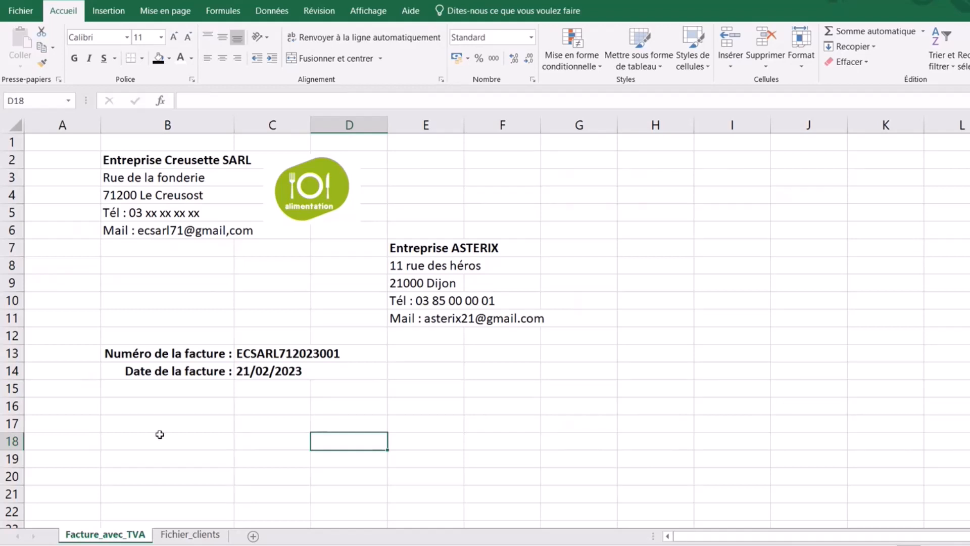
# - Select cell B16 as the starting point for the product table
pyautogui.click(180, 408)
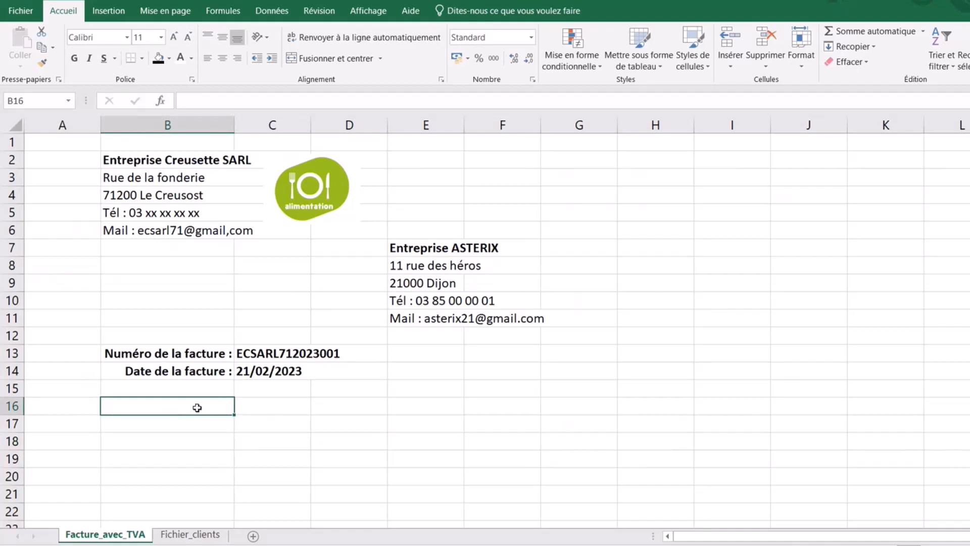
pyautogui.moveTo(197, 405); pyautogui.dragTo(593, 403)
pyautogui.click(168, 407)
pyautogui.click(177, 448)
pyautogui.click(176, 413)
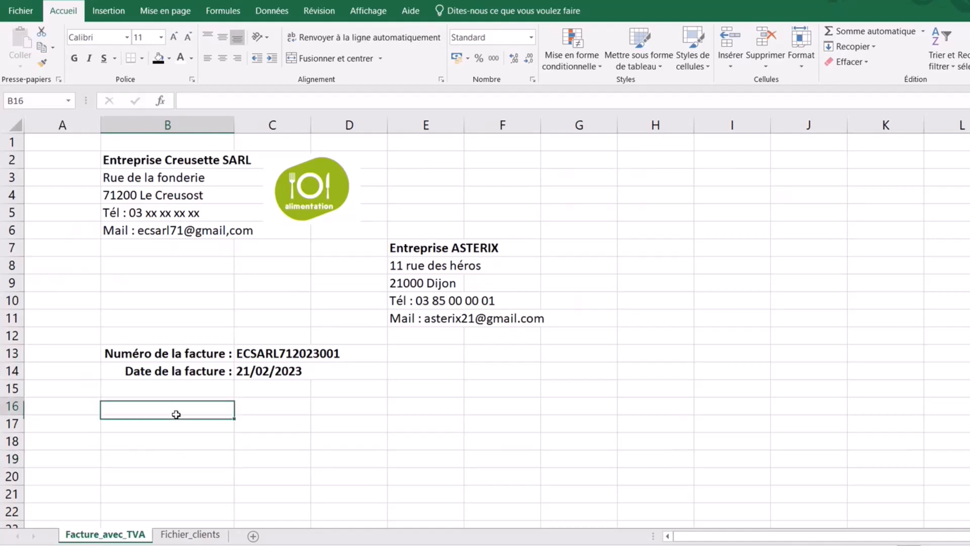
# - Insert a table at B16, extend it across to column G, and select it
pyautogui.click(108, 11)
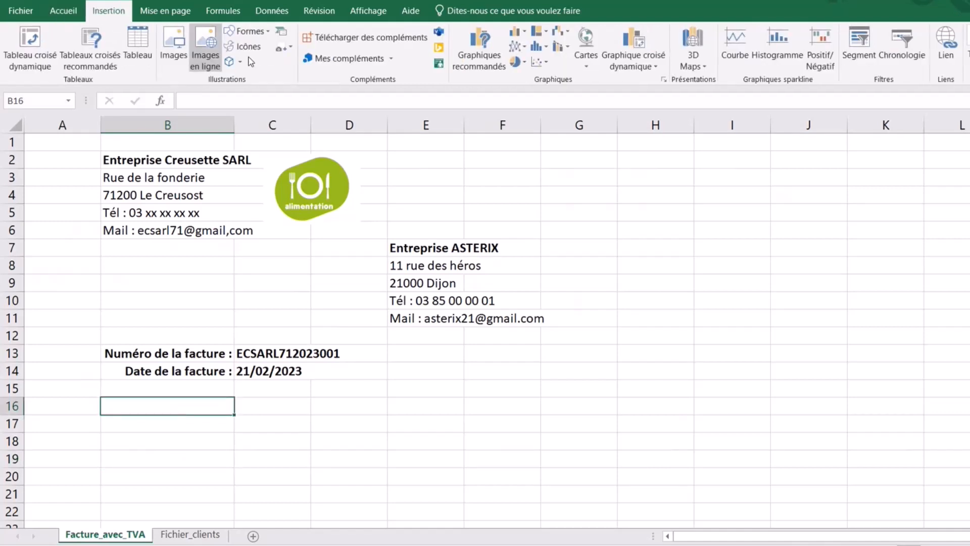
pyautogui.click(137, 47)
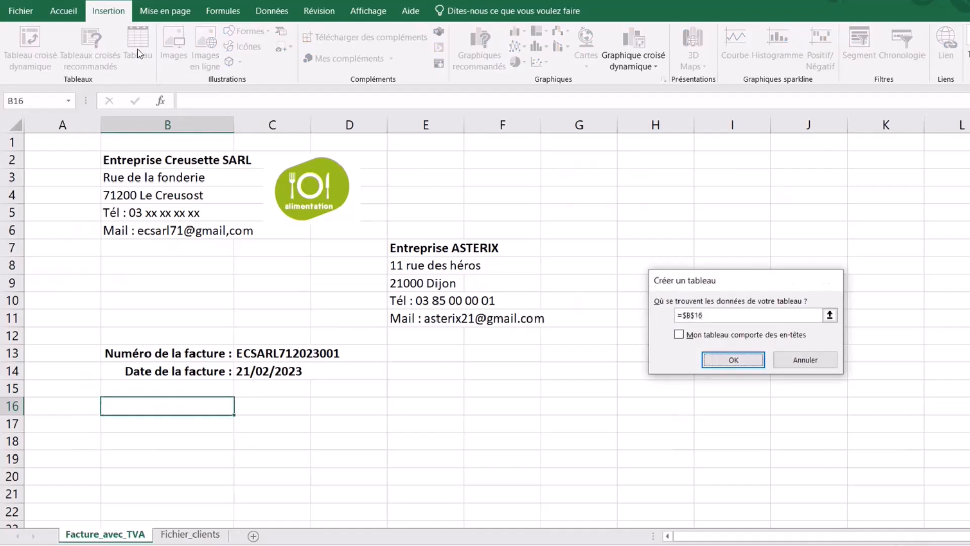
pyautogui.click(739, 360)
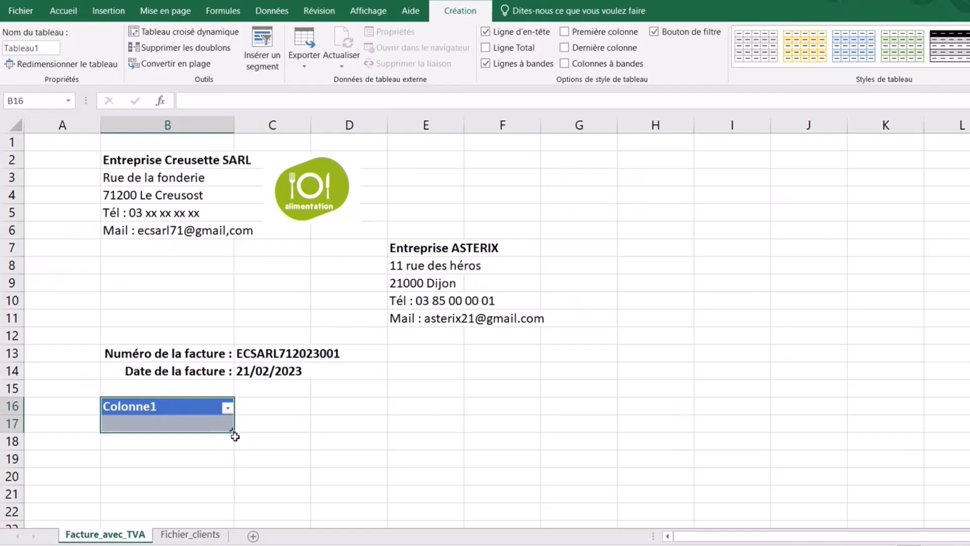
pyautogui.moveTo(232, 434); pyautogui.dragTo(585, 433)
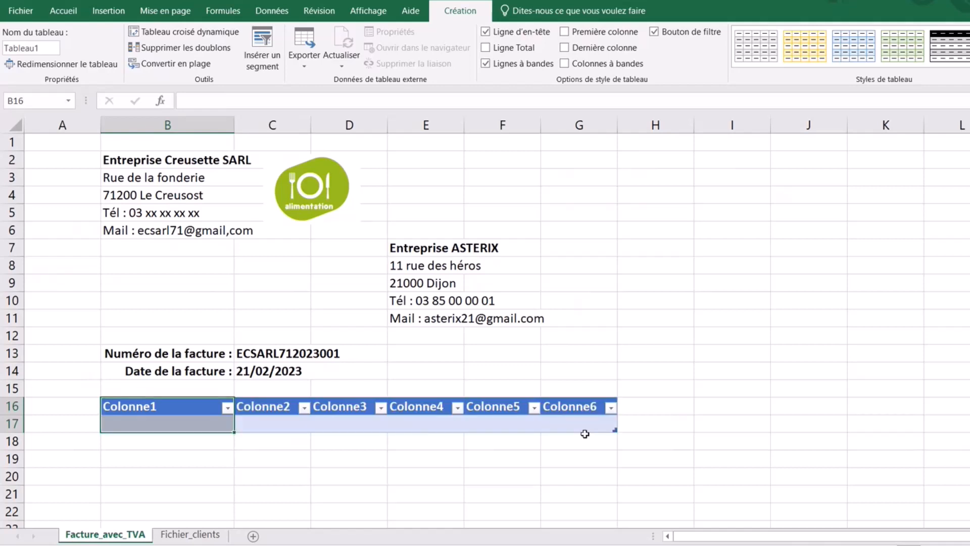
pyautogui.moveTo(189, 402); pyautogui.dragTo(584, 430)
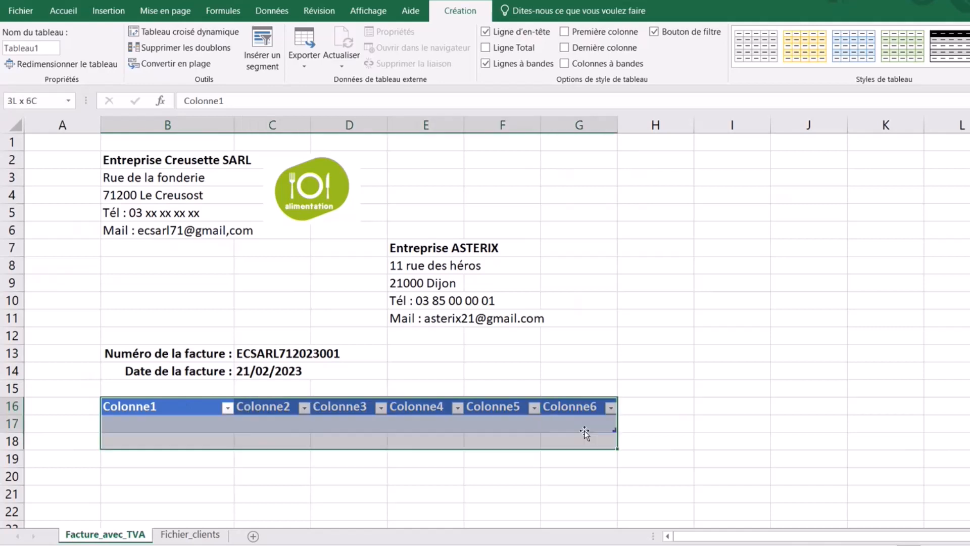
pyautogui.click(181, 405)
pyautogui.moveTo(180, 405); pyautogui.dragTo(585, 427)
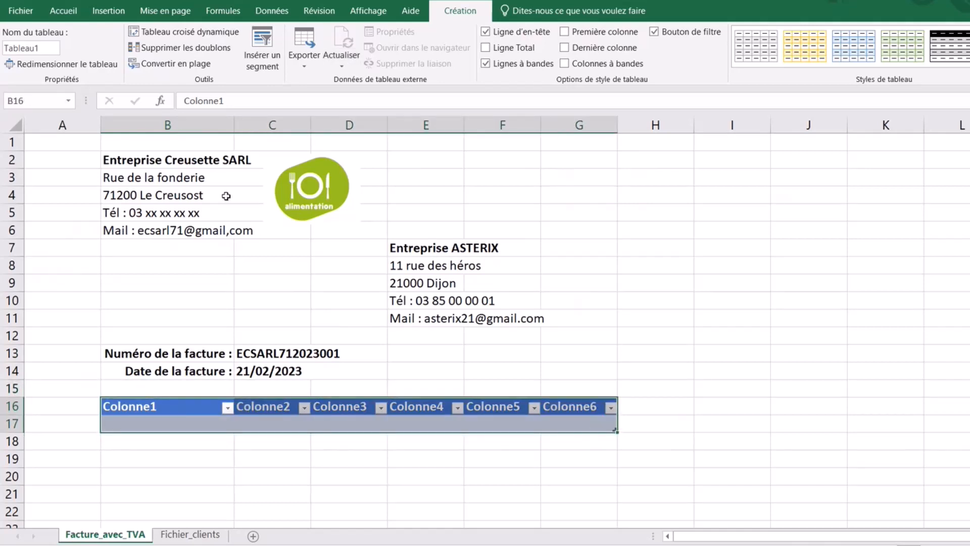
pyautogui.click(59, 12)
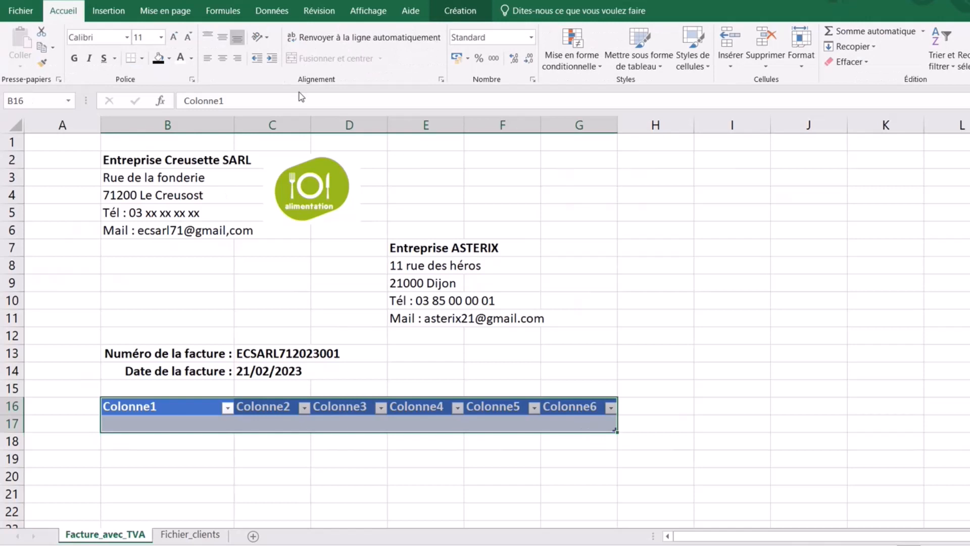
# - Centre the table headers and widen columns C through G
pyautogui.click(222, 58)
pyautogui.click(176, 445)
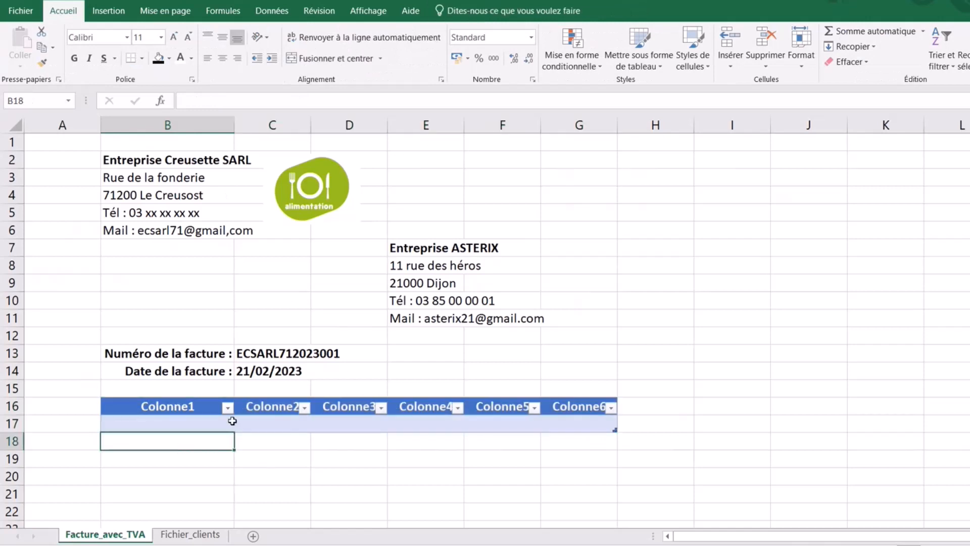
pyautogui.click(263, 406)
pyautogui.moveTo(311, 131); pyautogui.dragTo(335, 135)
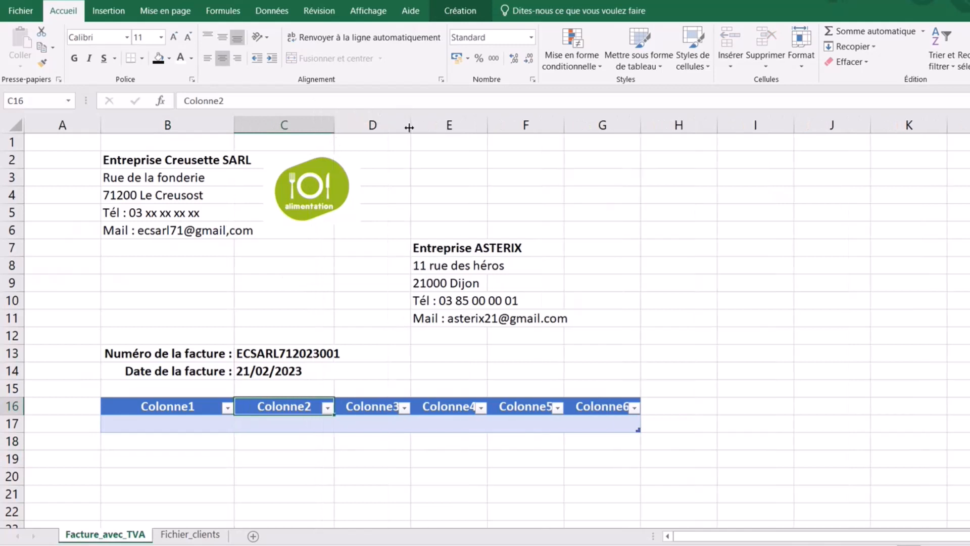
pyautogui.moveTo(410, 126); pyautogui.dragTo(432, 137)
pyautogui.moveTo(507, 130); pyautogui.dragTo(525, 130)
pyautogui.moveTo(603, 127); pyautogui.dragTo(622, 135)
pyautogui.moveTo(698, 129); pyautogui.dragTo(728, 139)
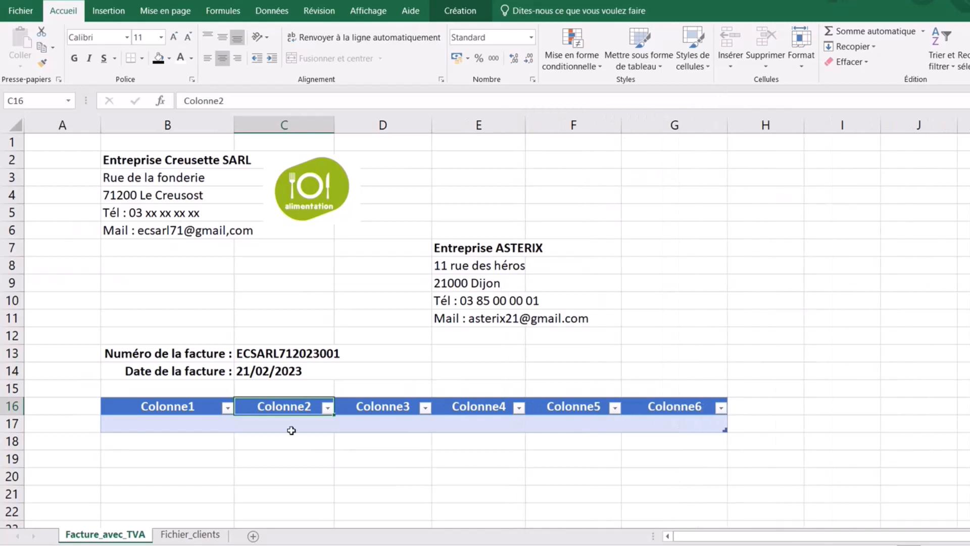
# - Rename the first three headers to Références produits, Produits and Quantité
pyautogui.doubleClick(196, 407)
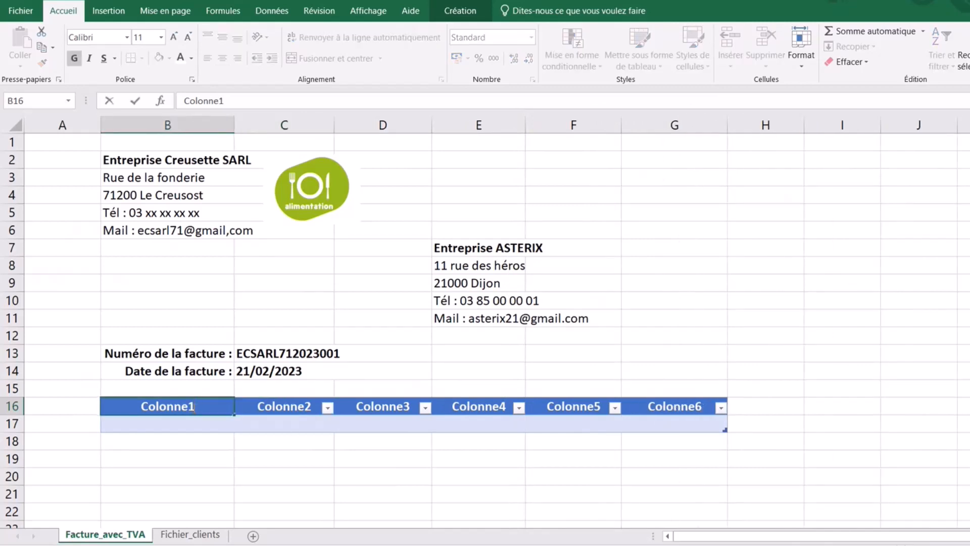
pyautogui.press('BackSpace')
pyautogui.press('BackSpace')
pyautogui.press('BackSpace')
pyautogui.press('BackSpace')
pyautogui.press('BackSpace')
pyautogui.press('BackSpace')
pyautogui.press('BackSpace')
pyautogui.press('BackSpace')
pyautogui.write('Ré')
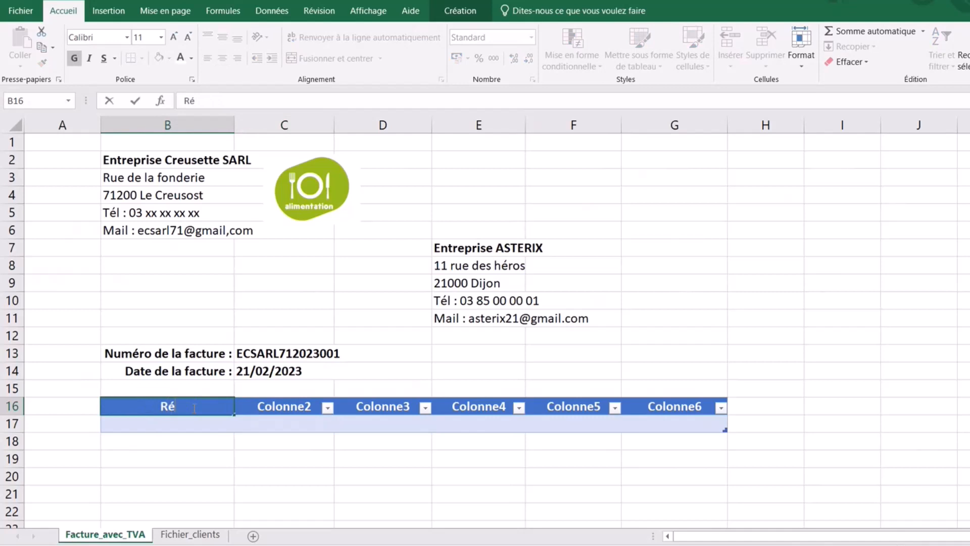
pyautogui.write('férences produits')
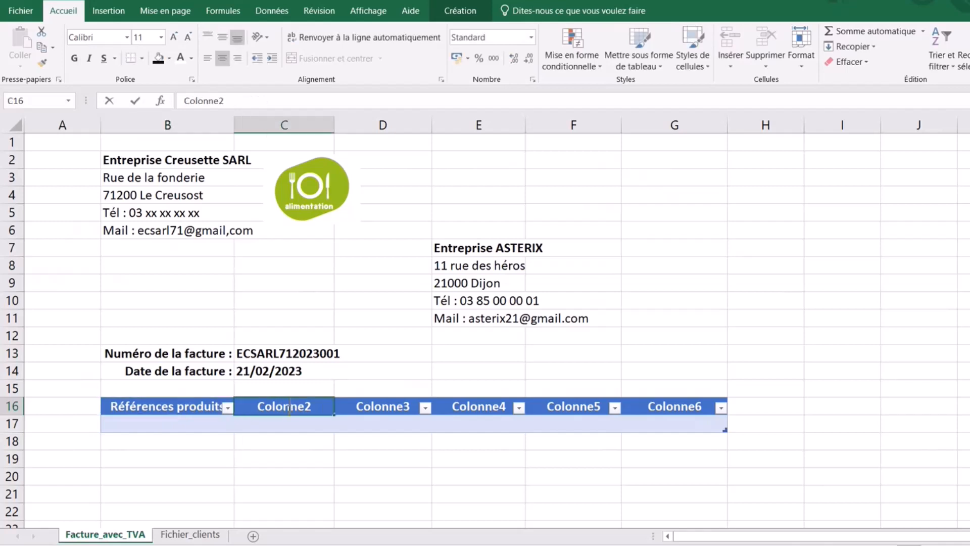
pyautogui.click(290, 408)
pyautogui.moveTo(320, 406); pyautogui.dragTo(251, 411)
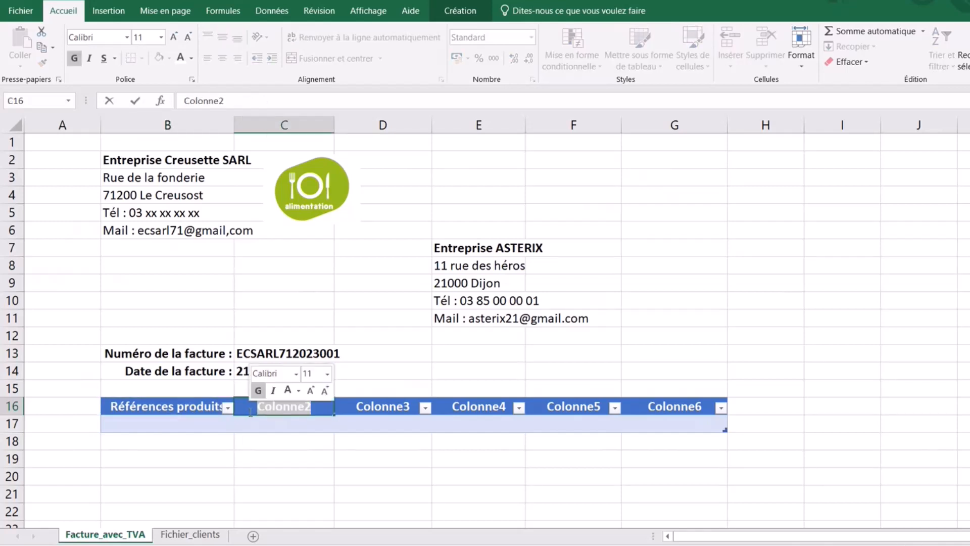
pyautogui.write('Produits')
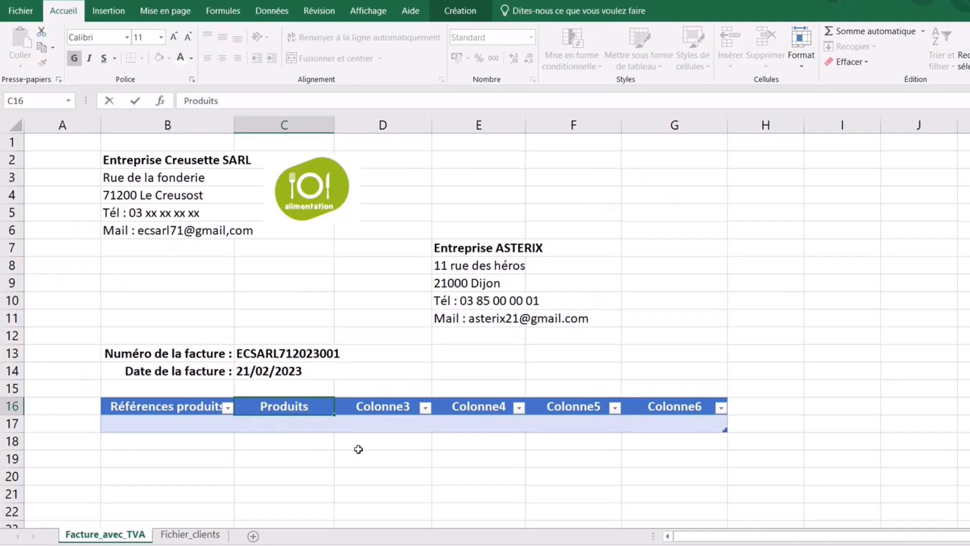
pyautogui.click(357, 406)
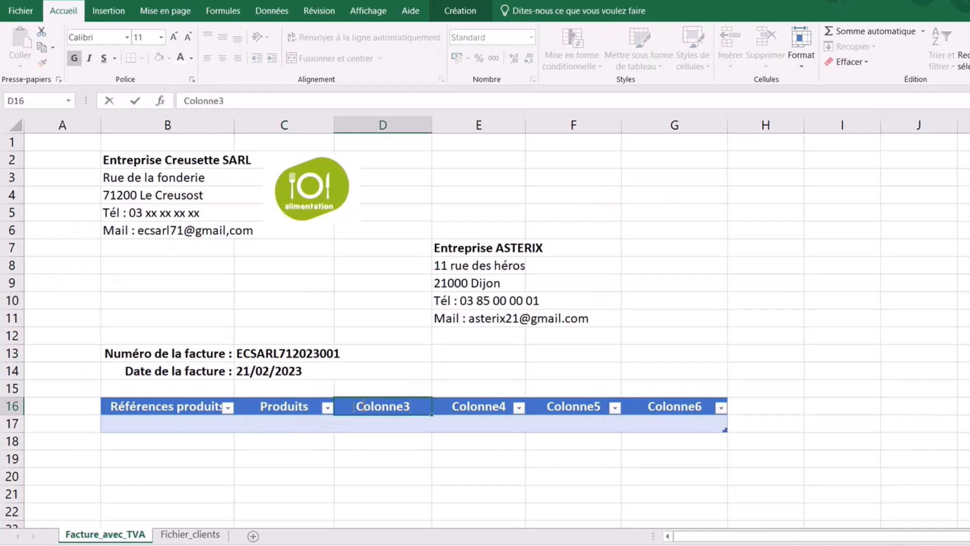
pyautogui.moveTo(354, 406); pyautogui.dragTo(424, 410)
pyautogui.write('Q')
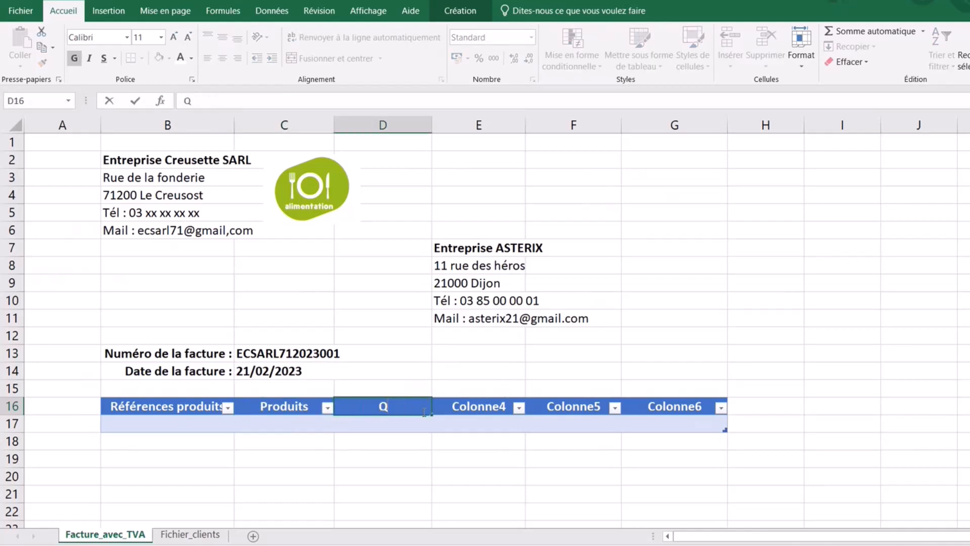
pyautogui.write('uantité')
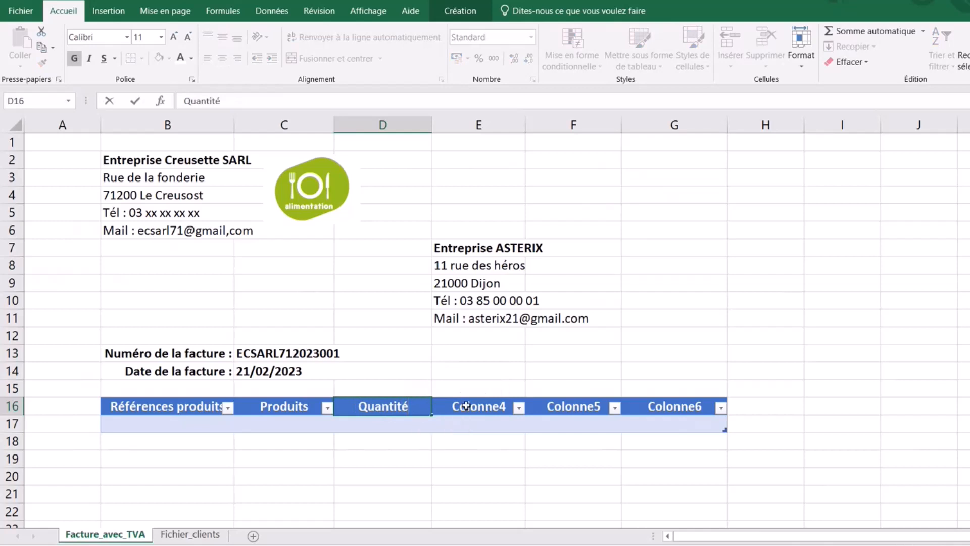
pyautogui.click(467, 407)
# - Rename the remaining headers to Prix unitaire, Montant and Base TVA
pyautogui.doubleClick(467, 407)
pyautogui.moveTo(443, 408); pyautogui.dragTo(534, 420)
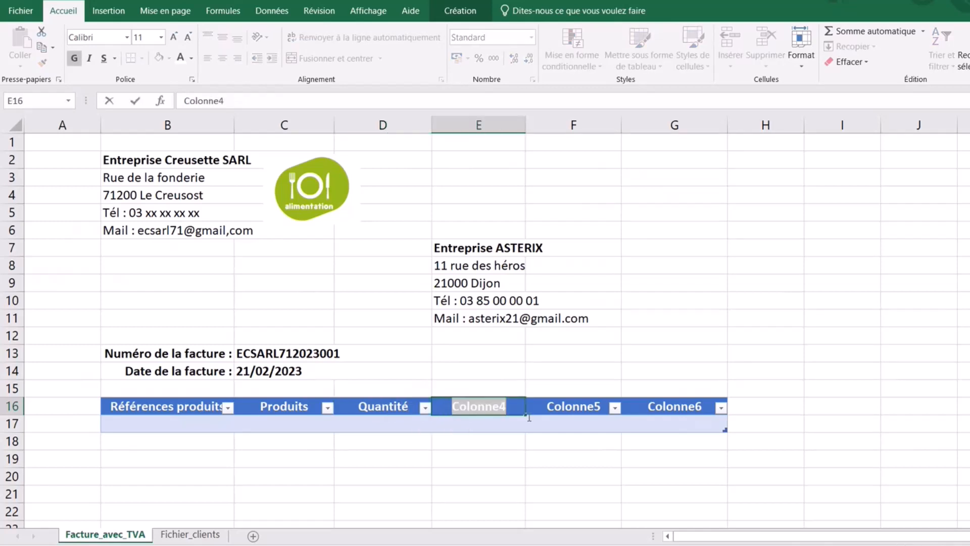
pyautogui.write('Prix')
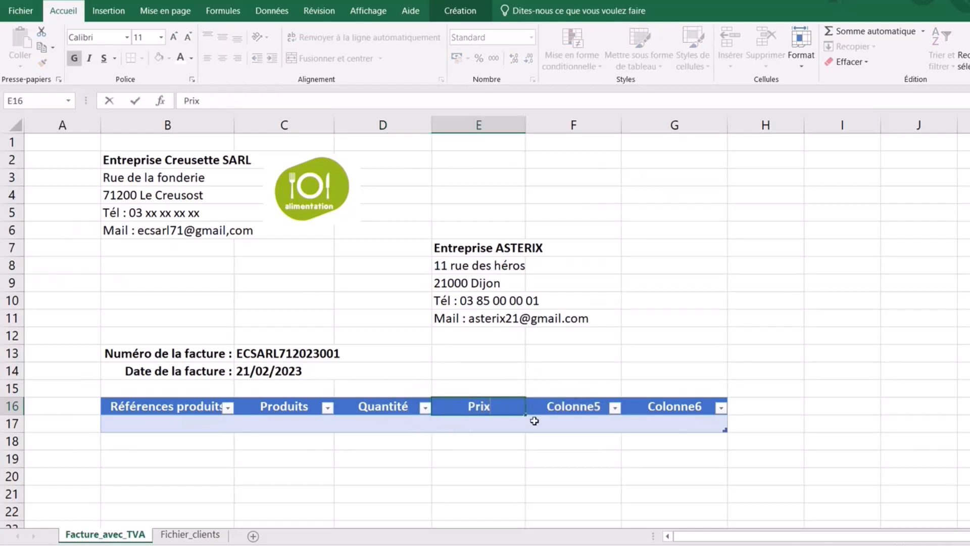
pyautogui.write(' unitaire')
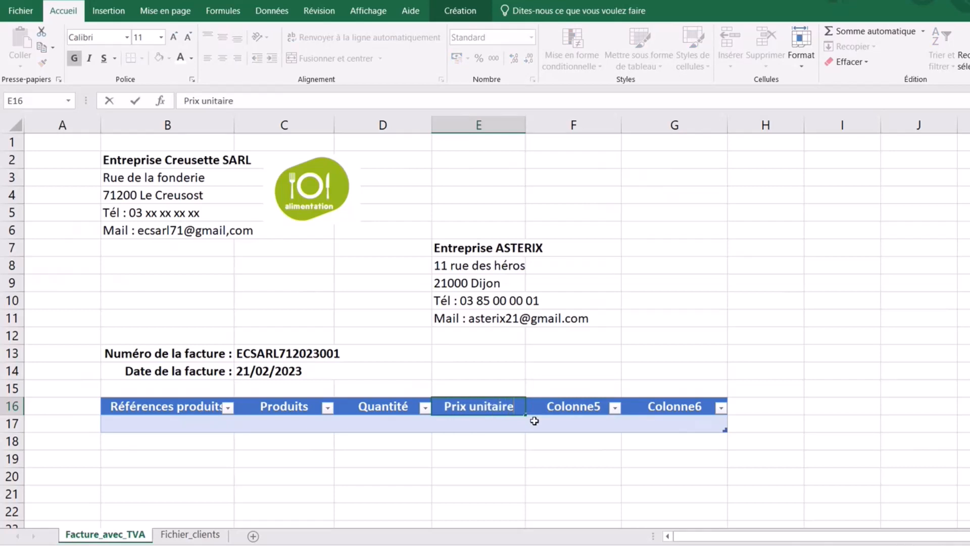
pyautogui.click(557, 406)
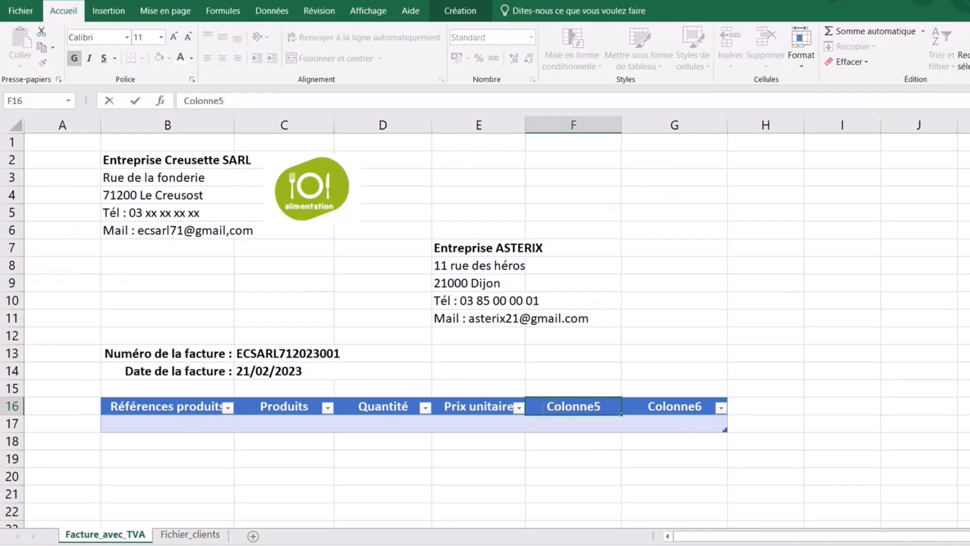
pyautogui.doubleClick(539, 408)
pyautogui.write('Mon')
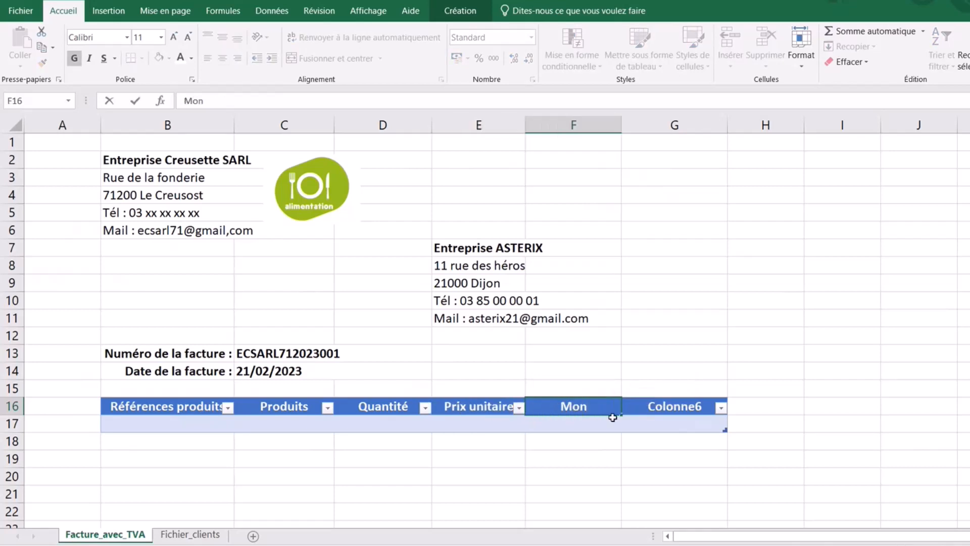
pyautogui.write('tant')
pyautogui.click(651, 407)
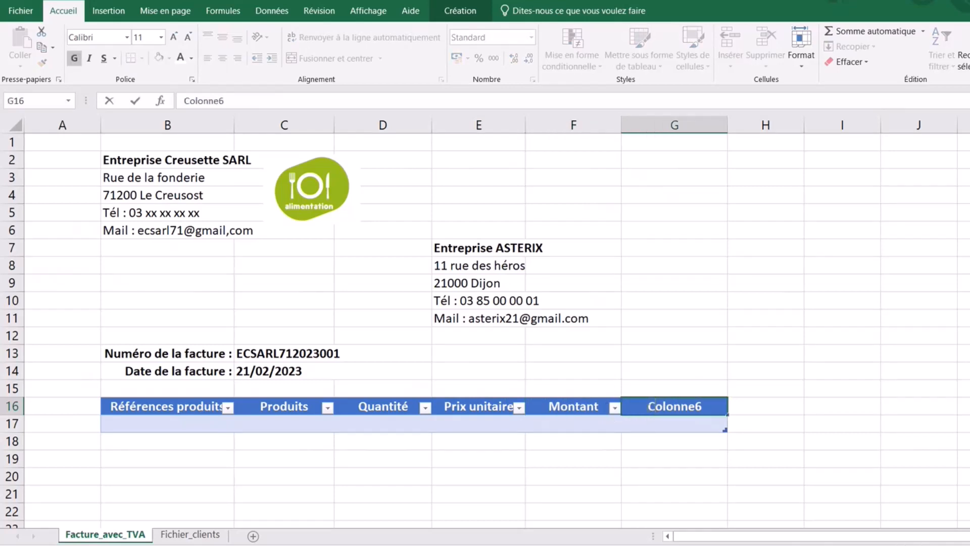
pyautogui.doubleClick(644, 407)
pyautogui.write('Base')
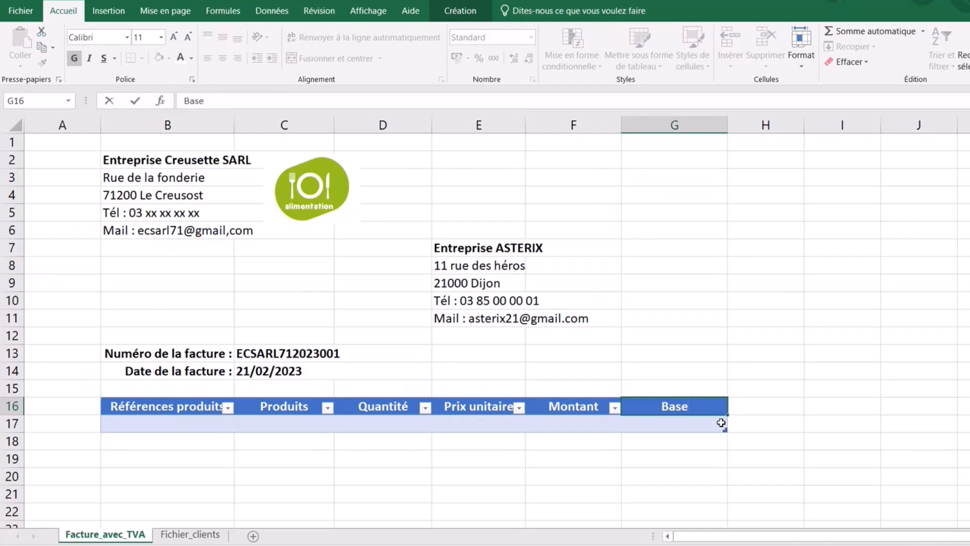
pyautogui.write('TVA')
pyautogui.click(217, 493)
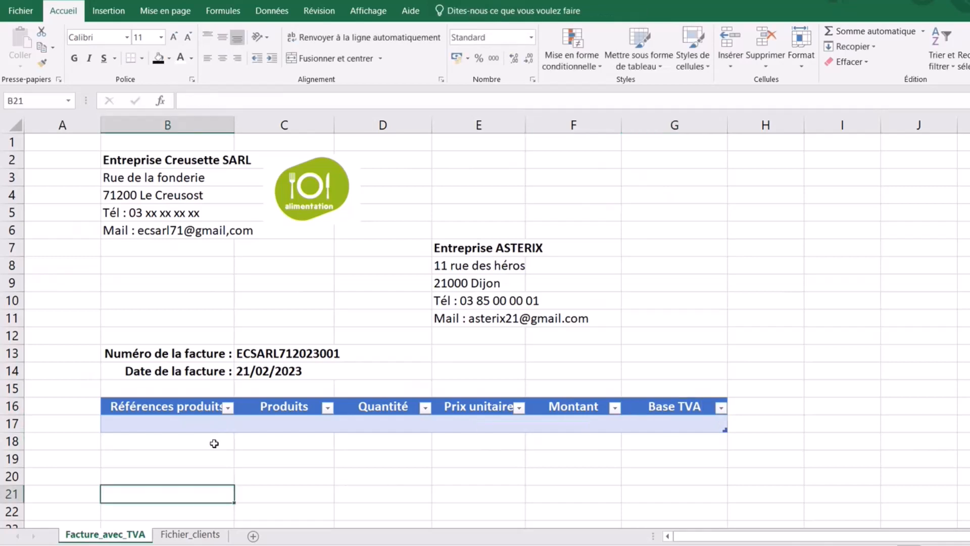
pyautogui.click(189, 407)
# - Widen columns B and C so the headers fit
pyautogui.moveTo(238, 123); pyautogui.dragTo(259, 123)
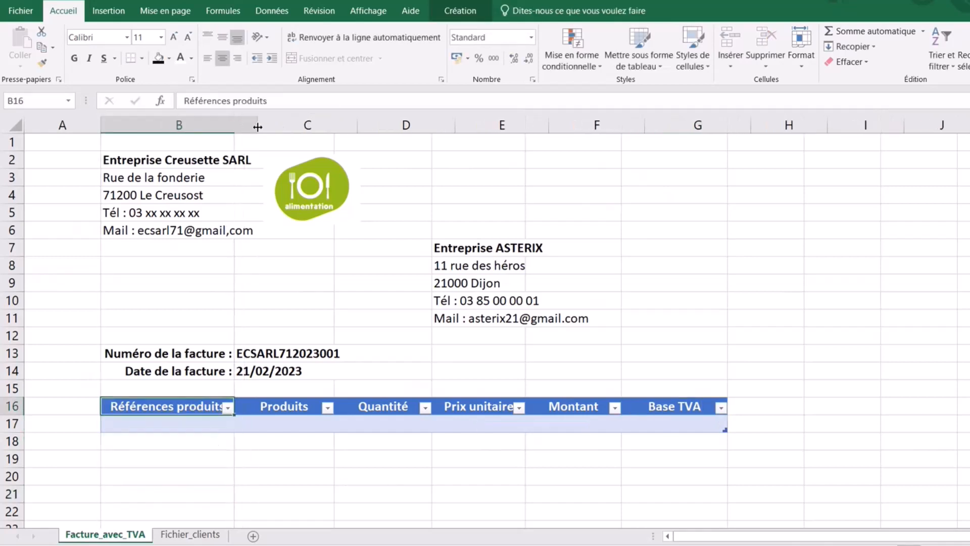
pyautogui.click(274, 472)
pyautogui.press('Up')
pyautogui.press('Up')
pyautogui.press('Up')
pyautogui.press('Up')
pyautogui.press('Up')
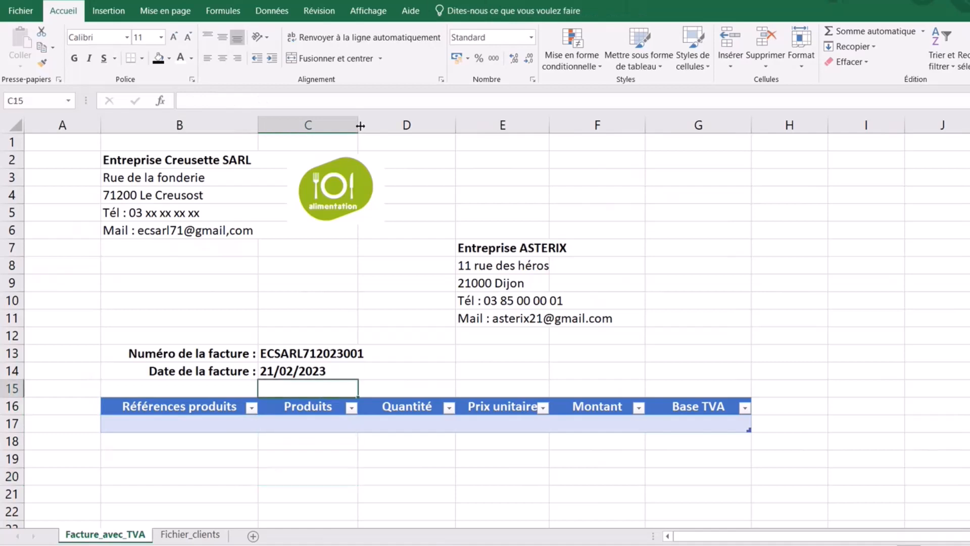
pyautogui.moveTo(359, 125); pyautogui.dragTo(373, 125)
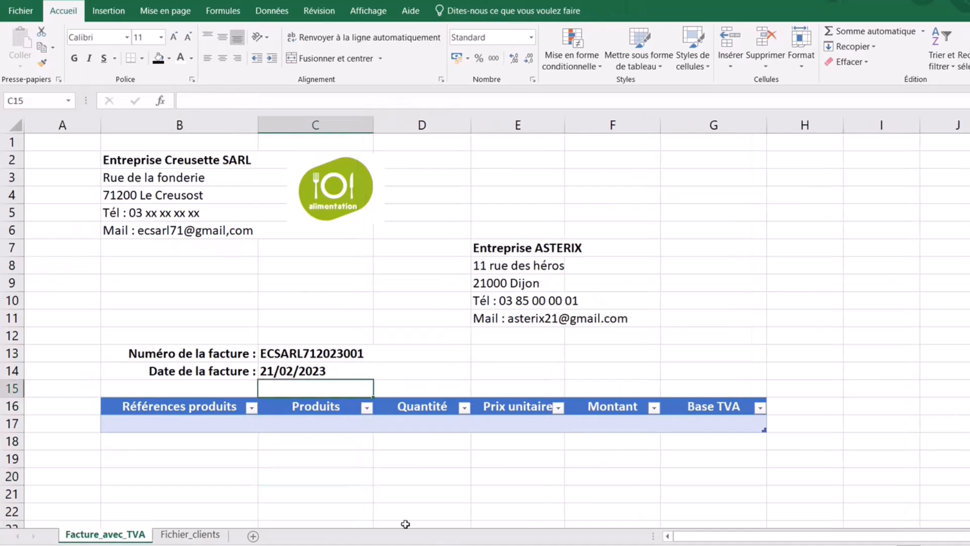
pyautogui.click(336, 489)
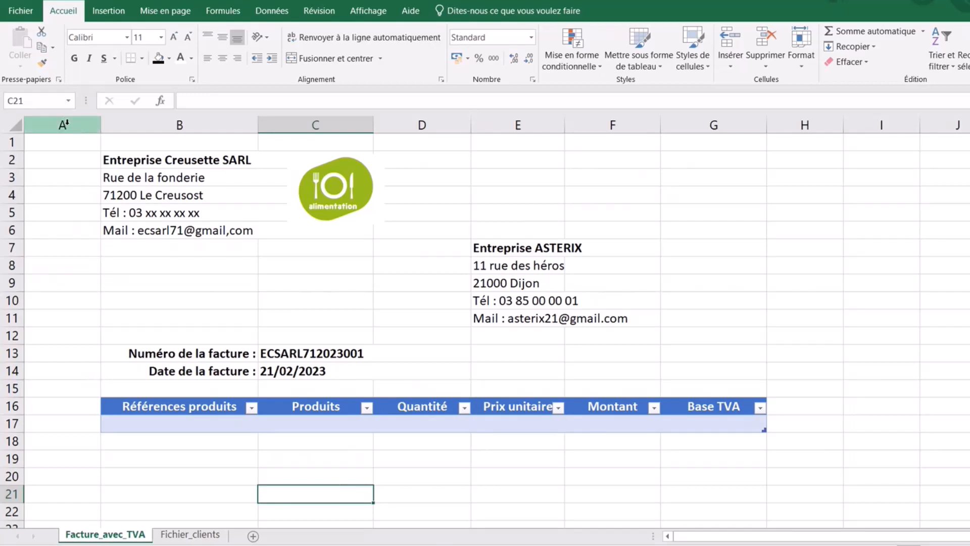
# - Set column A to a narrow width of 3
pyautogui.click(64, 124)
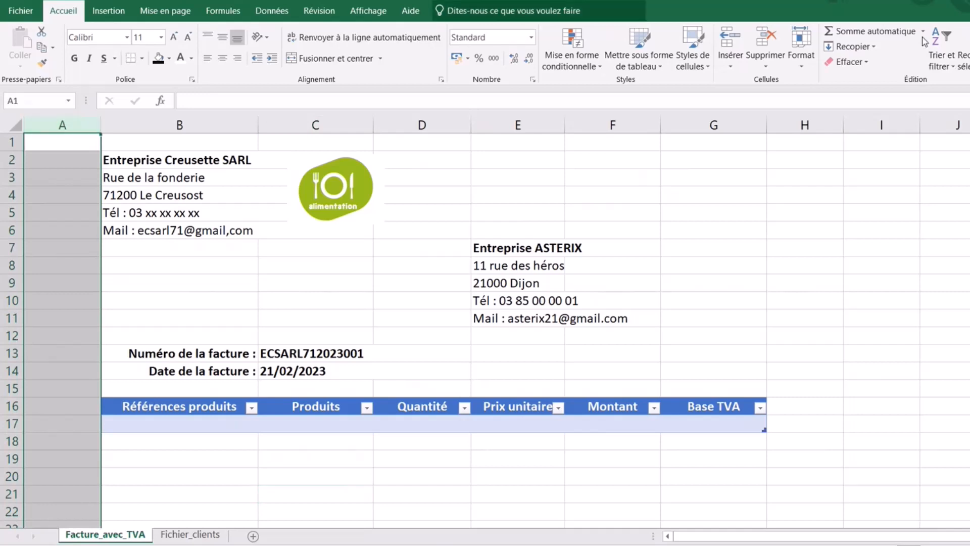
pyautogui.click(802, 57)
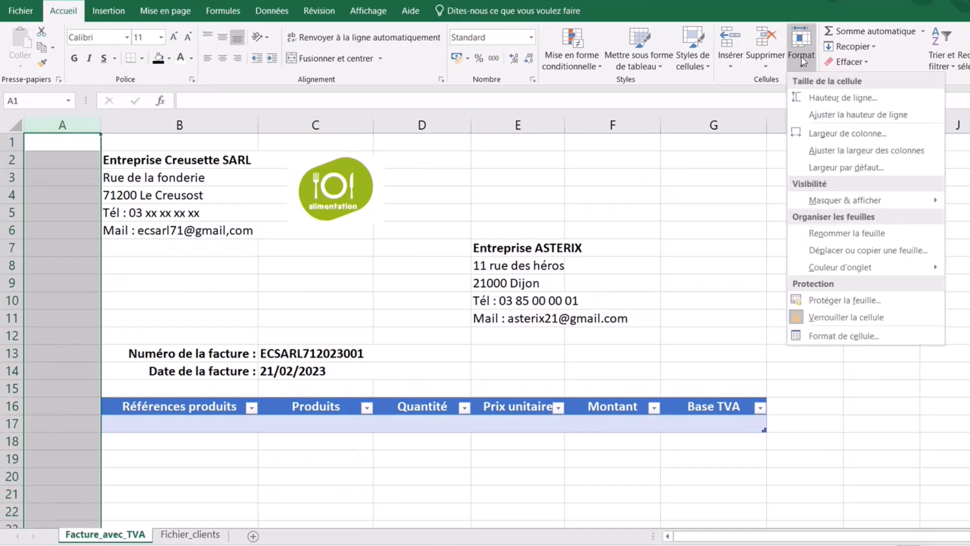
pyautogui.click(844, 137)
pyautogui.write('3')
pyautogui.press('Return')
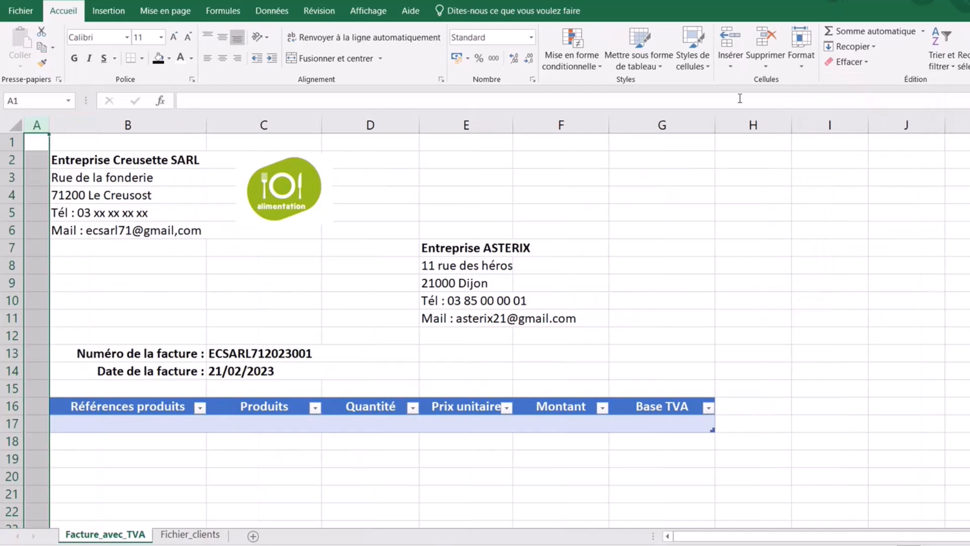
# - Set column H to a width of 3, undoing an accidental row height change
pyautogui.click(739, 126)
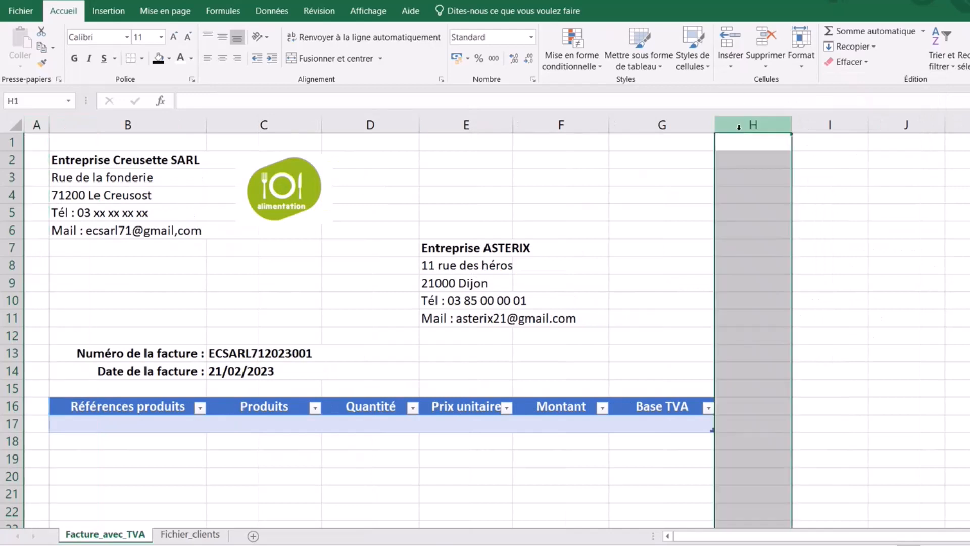
pyautogui.click(802, 56)
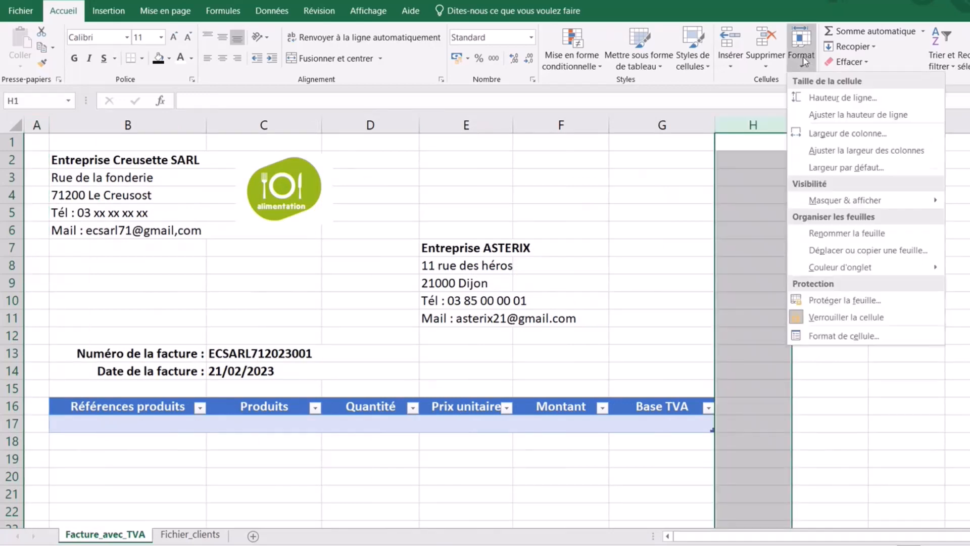
pyautogui.click(834, 98)
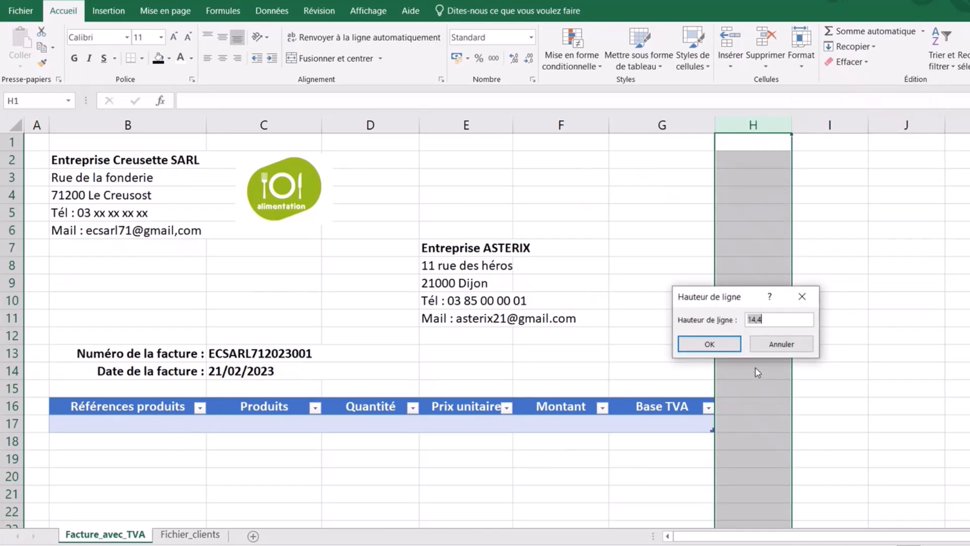
pyautogui.write('3')
pyautogui.press('Return')
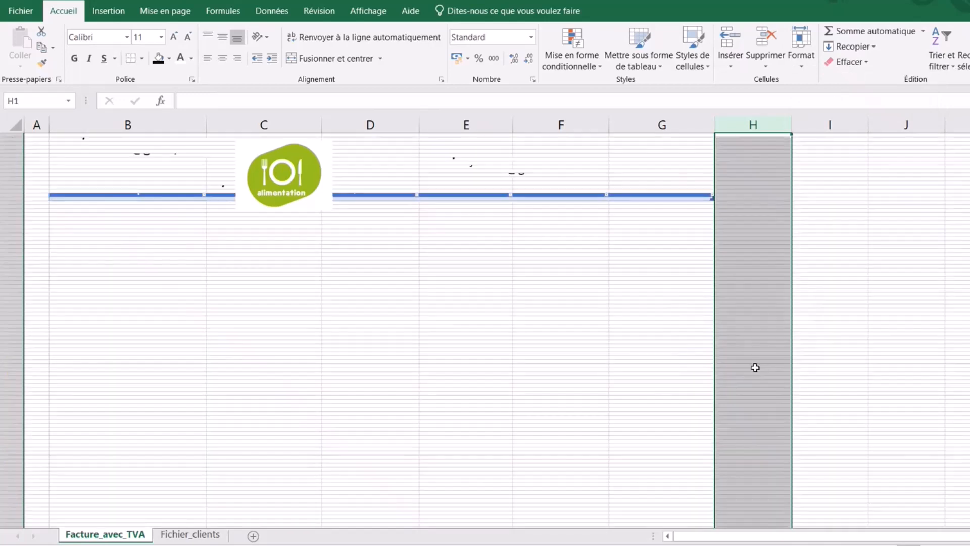
pyautogui.hotkey('ctrl', 'z')
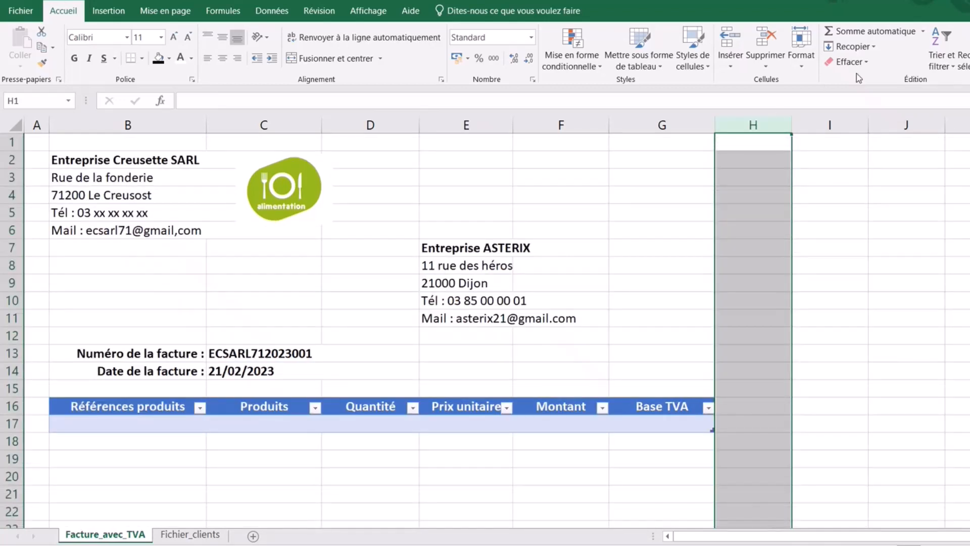
pyautogui.click(802, 56)
pyautogui.click(834, 132)
pyautogui.write('3')
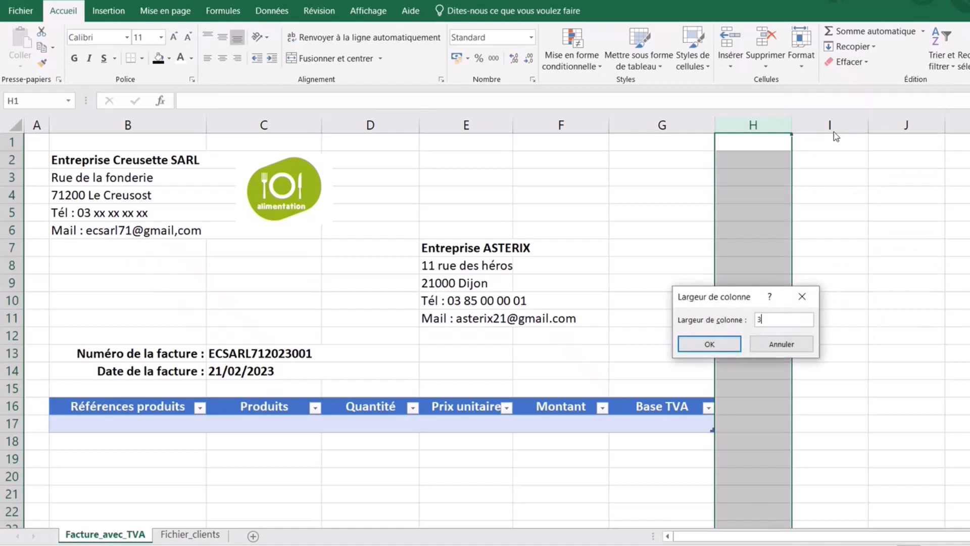
pyautogui.press('Return')
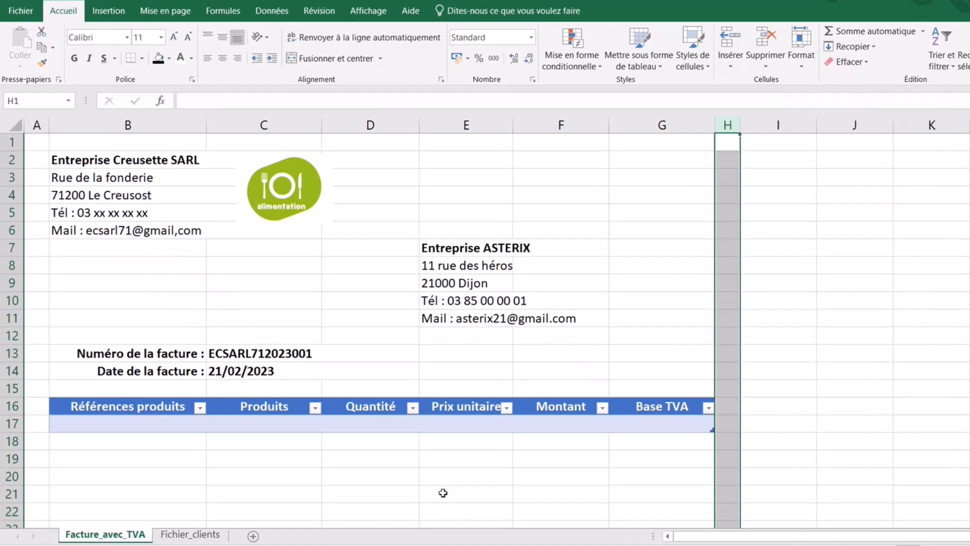
pyautogui.click(441, 493)
pyautogui.scroll(-1, 346, 221)
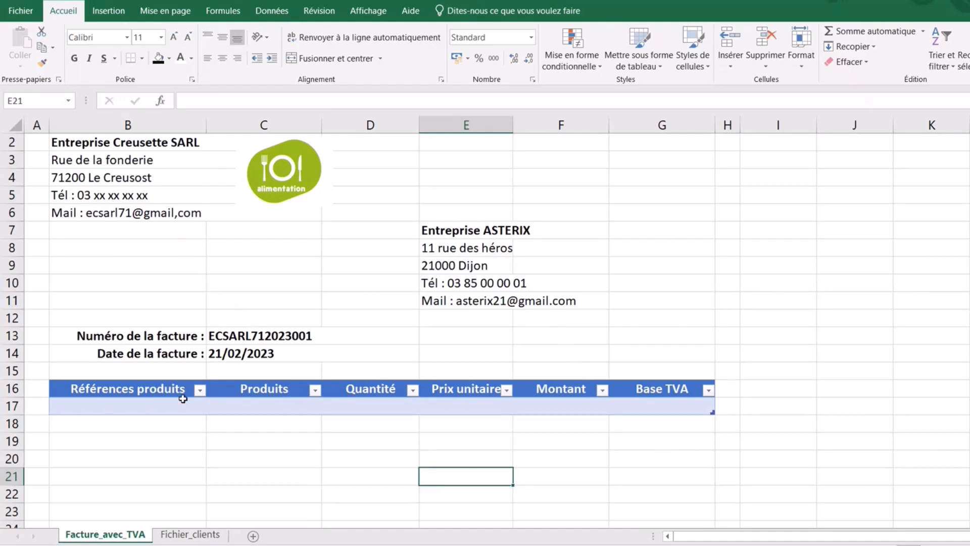
pyautogui.click(264, 407)
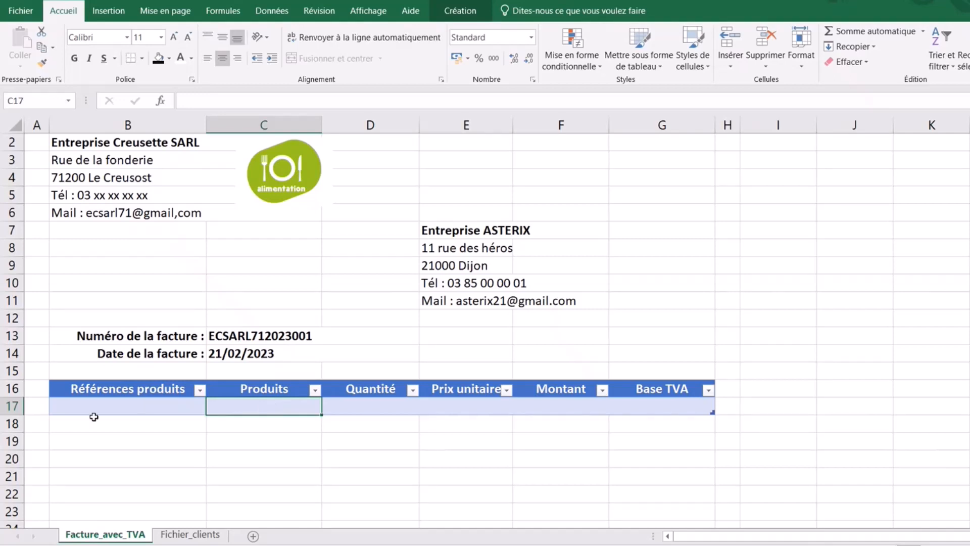
pyautogui.click(176, 419)
pyautogui.click(255, 403)
pyautogui.click(580, 378)
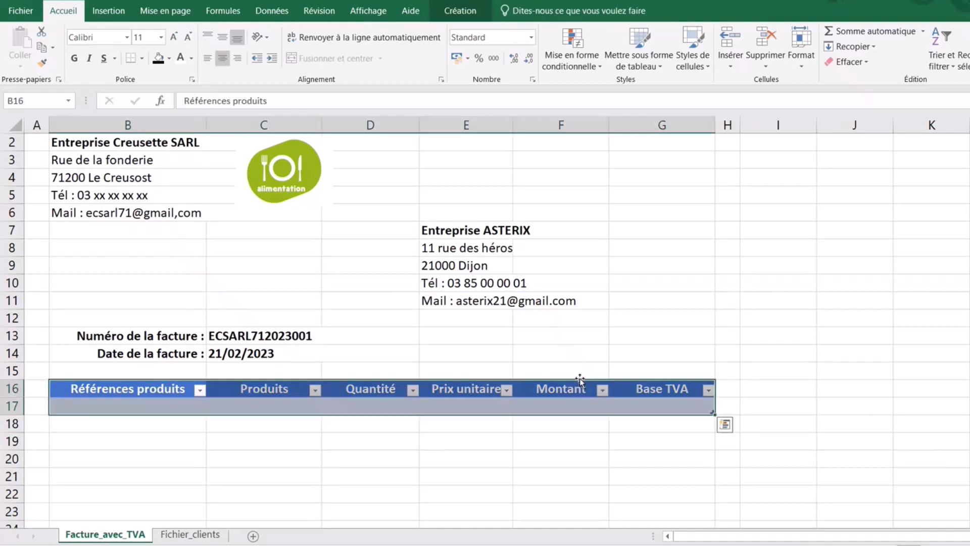
pyautogui.click(271, 410)
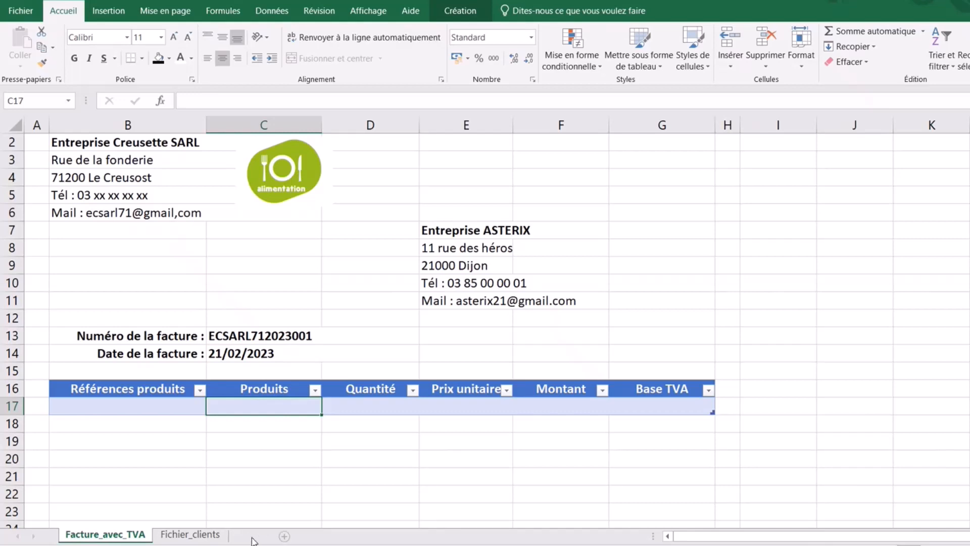
pyautogui.click(252, 536)
# - Rename the new sheet tab to 'Paramètres produits'
pyautogui.doubleClick(174, 534)
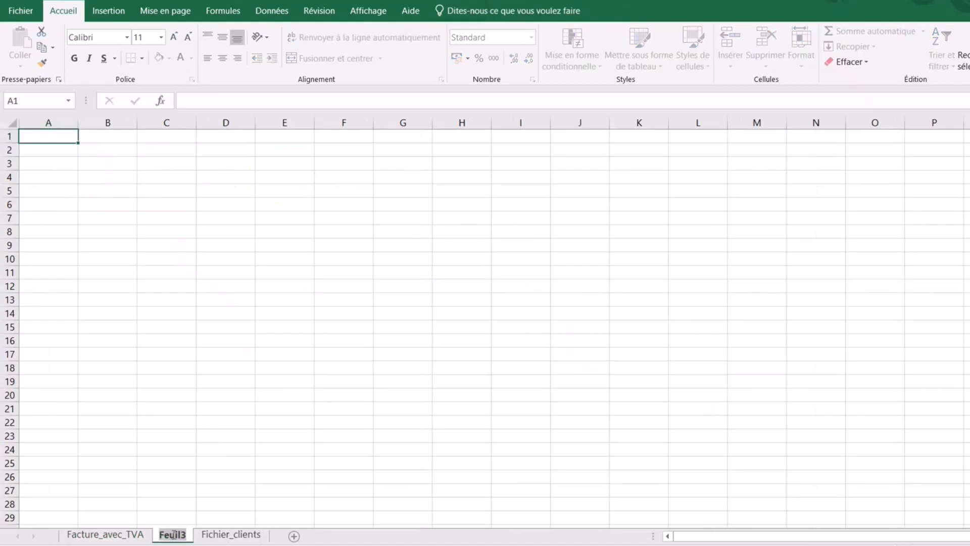
pyautogui.write('pARAM')
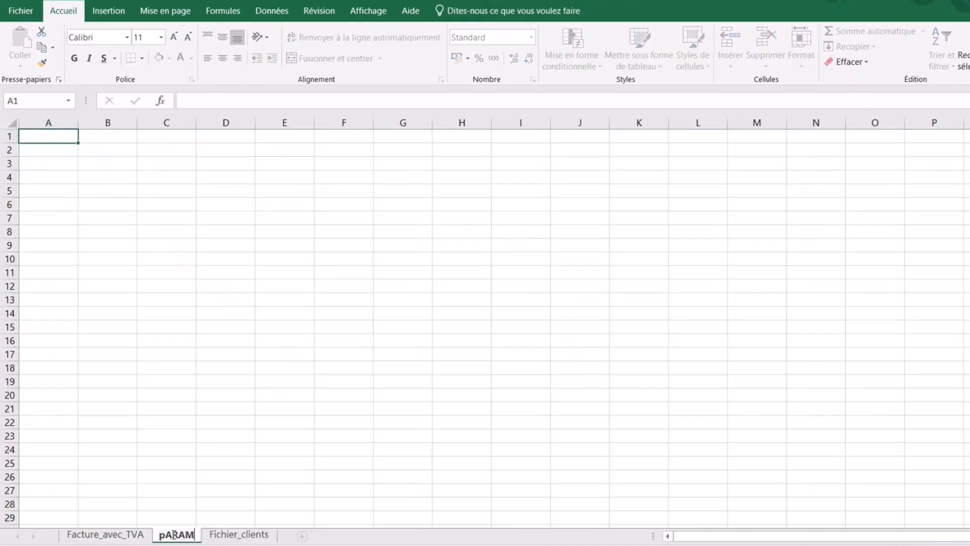
pyautogui.write('7TRES PRODUITS')
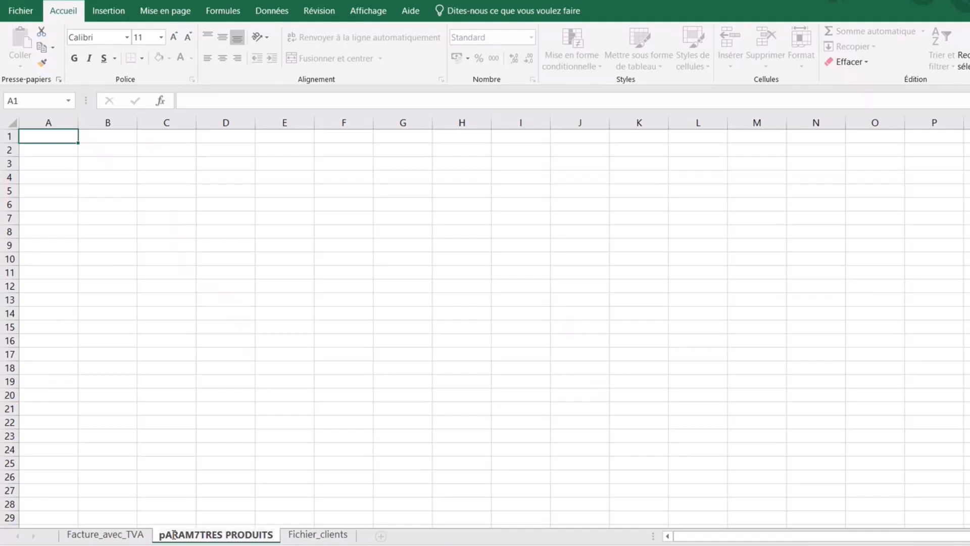
pyautogui.press('BackSpace')
pyautogui.press('BackSpace')
pyautogui.press('BackSpace')
pyautogui.press('BackSpace')
pyautogui.press('BackSpace')
pyautogui.press('BackSpace')
pyautogui.press('BackSpace')
pyautogui.press('BackSpace')
pyautogui.press('BackSpace')
pyautogui.press('BackSpace')
pyautogui.press('BackSpace')
pyautogui.press('BackSpace')
pyautogui.press('BackSpace')
pyautogui.press('BackSpace')
pyautogui.press('BackSpace')
pyautogui.press('BackSpace')
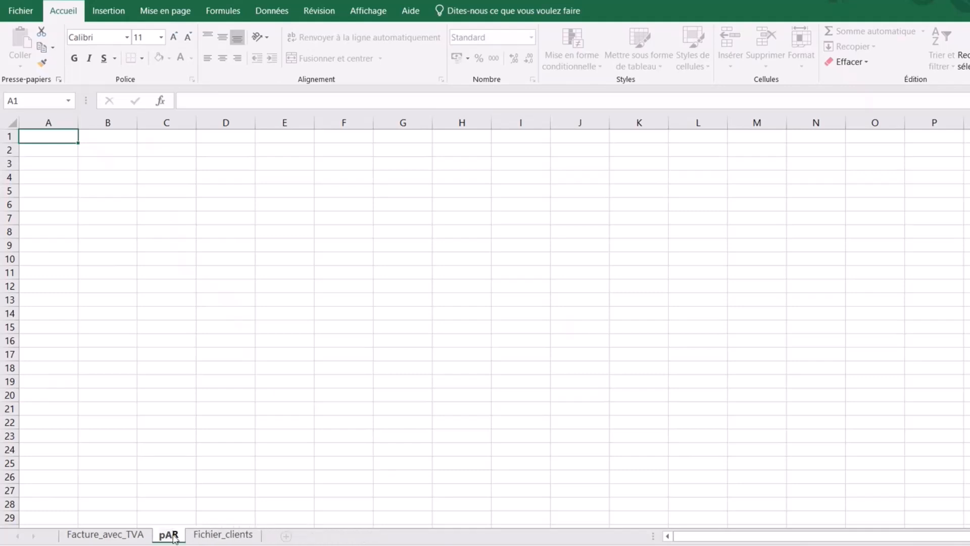
pyautogui.press('BackSpace')
pyautogui.press('BackSpace')
pyautogui.press('BackSpace')
pyautogui.write('Par')
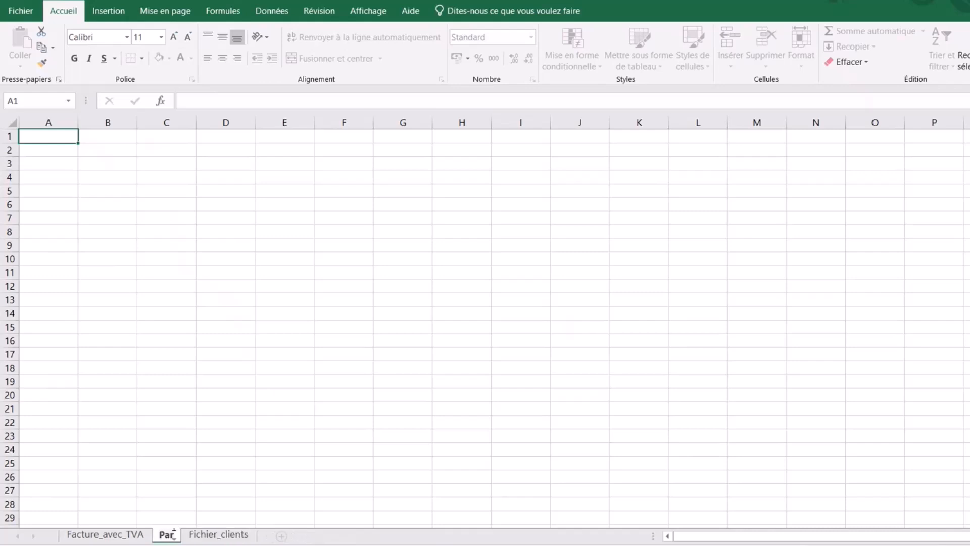
pyautogui.write('amètres')
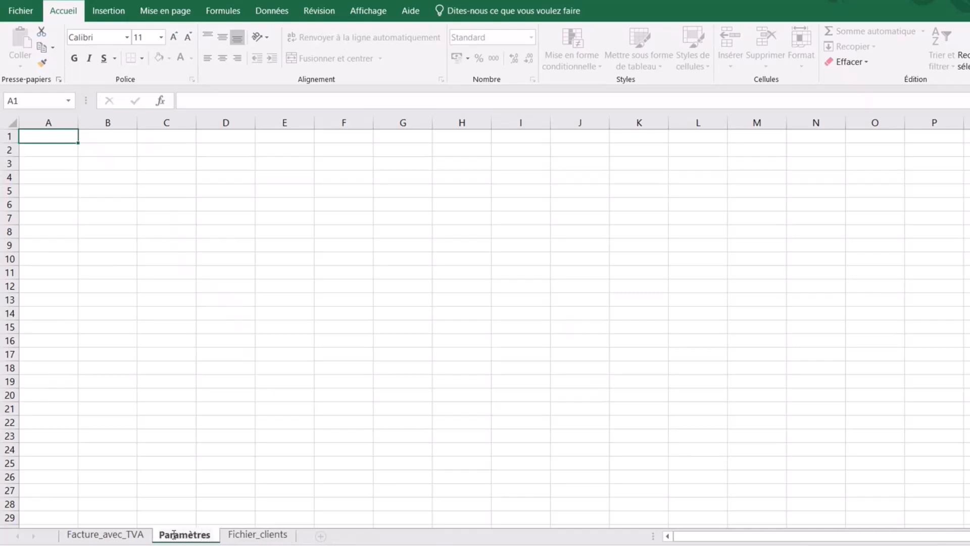
pyautogui.write(' produits')
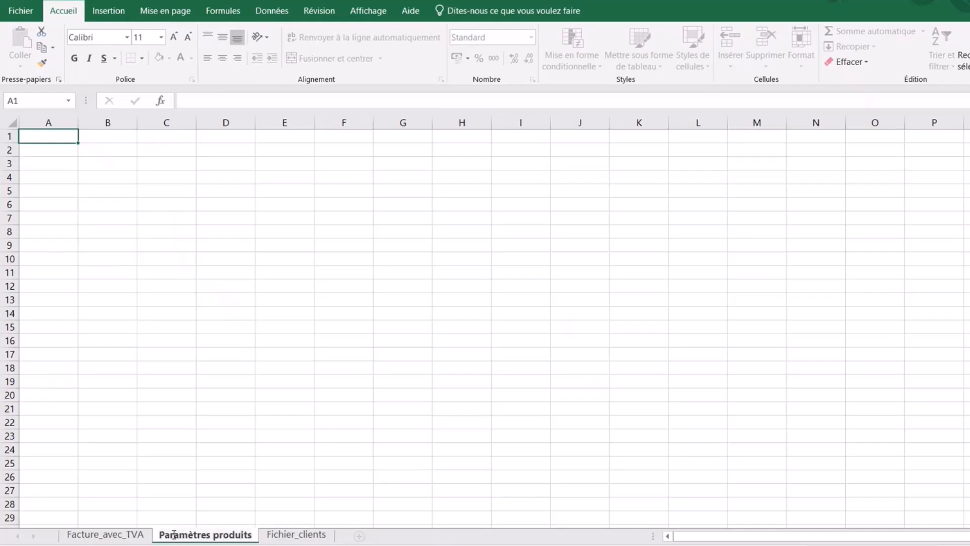
pyautogui.click(460, 437)
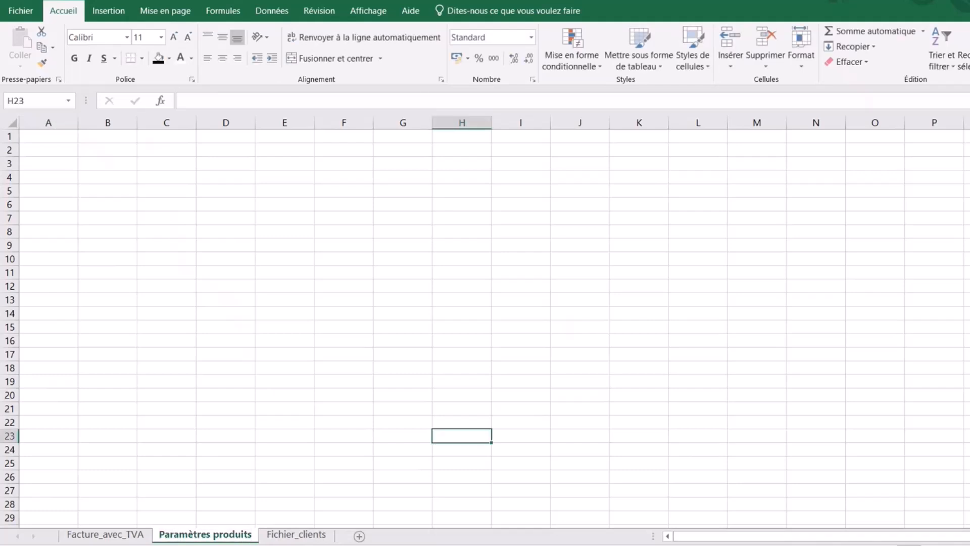
pyautogui.scroll(3, 485, 323)
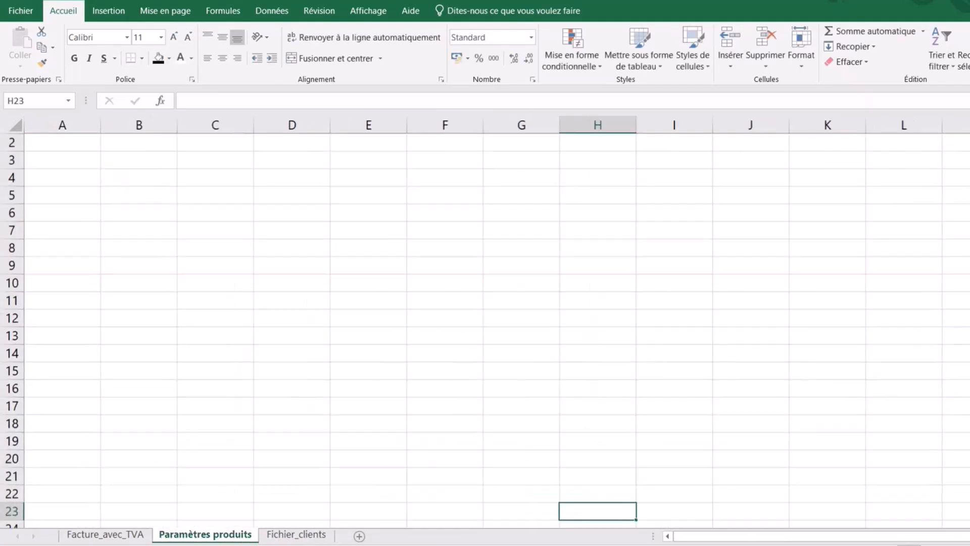
# - Type headers Produits, Références produits, Prix and Base TVA in B3:E3, widening column C
pyautogui.moveTo(291, 422); pyautogui.dragTo(288, 413)
pyautogui.click(150, 170)
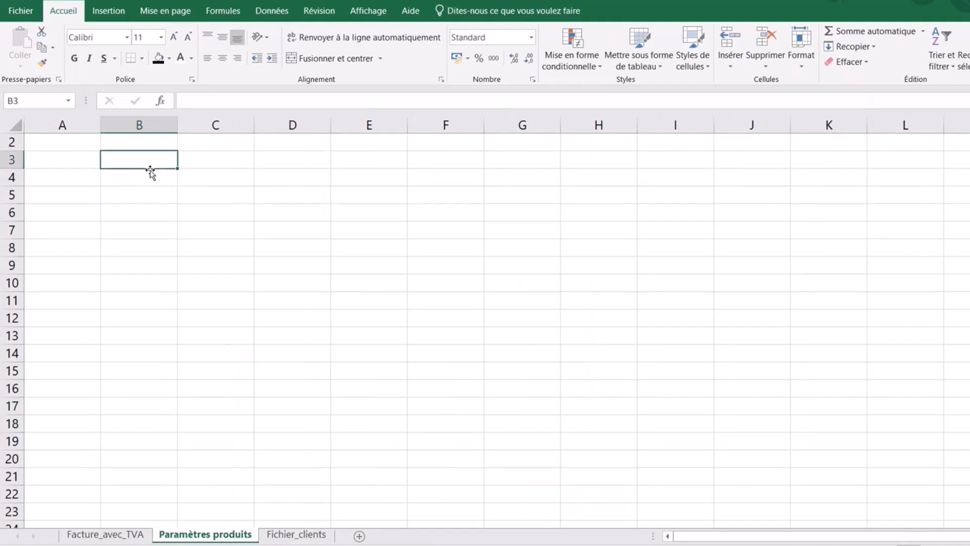
pyautogui.write('P')
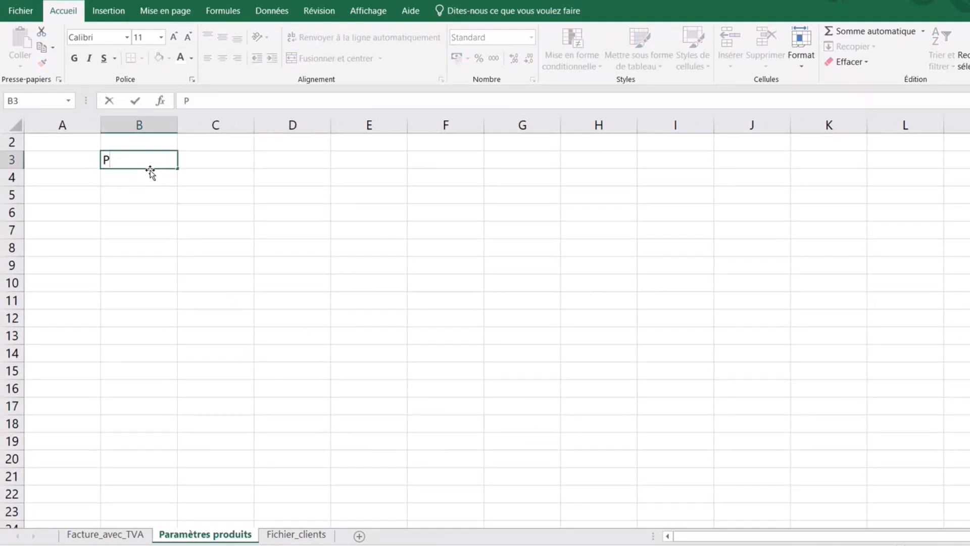
pyautogui.write('roduits')
pyautogui.click(223, 159)
pyautogui.write('Ré')
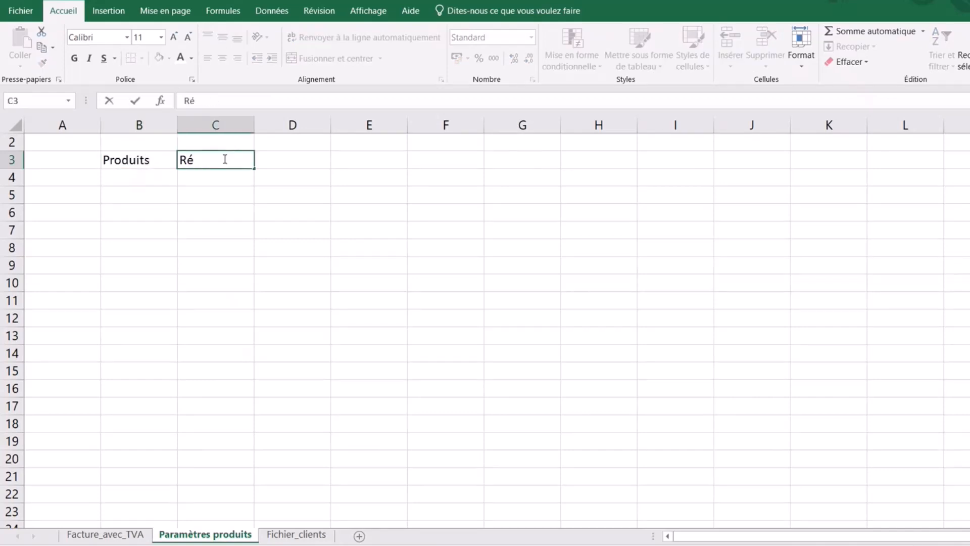
pyautogui.write('férences produits')
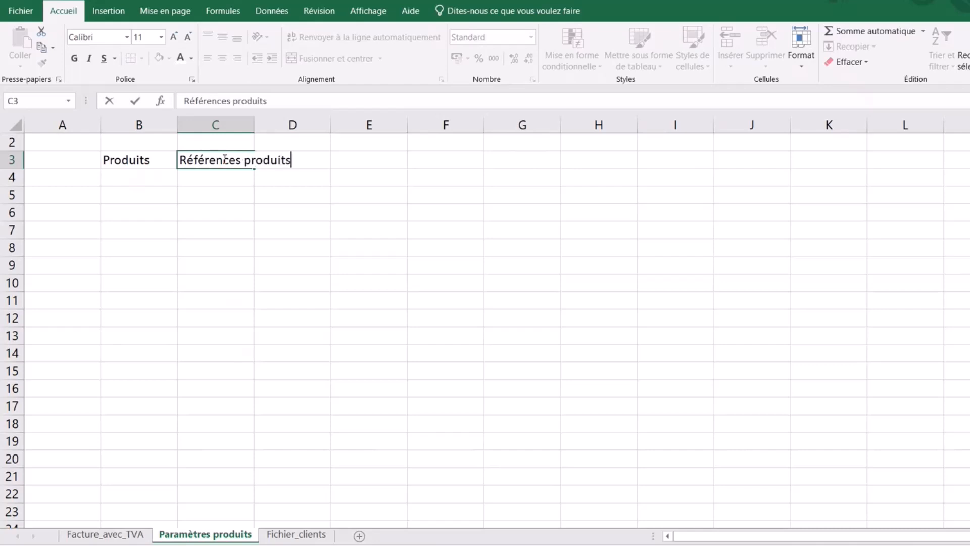
pyautogui.press('Return')
pyautogui.moveTo(254, 130); pyautogui.dragTo(307, 136)
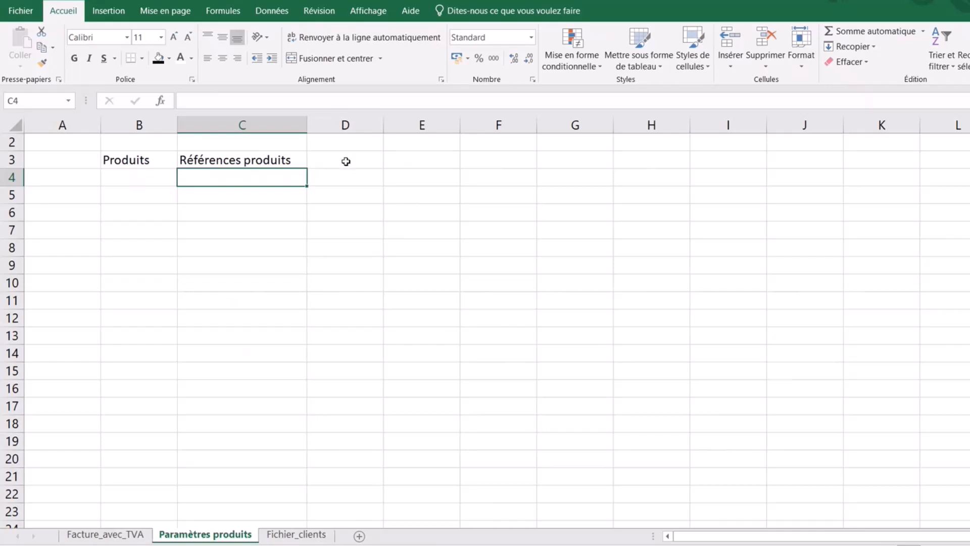
pyautogui.click(346, 161)
pyautogui.write('Prix')
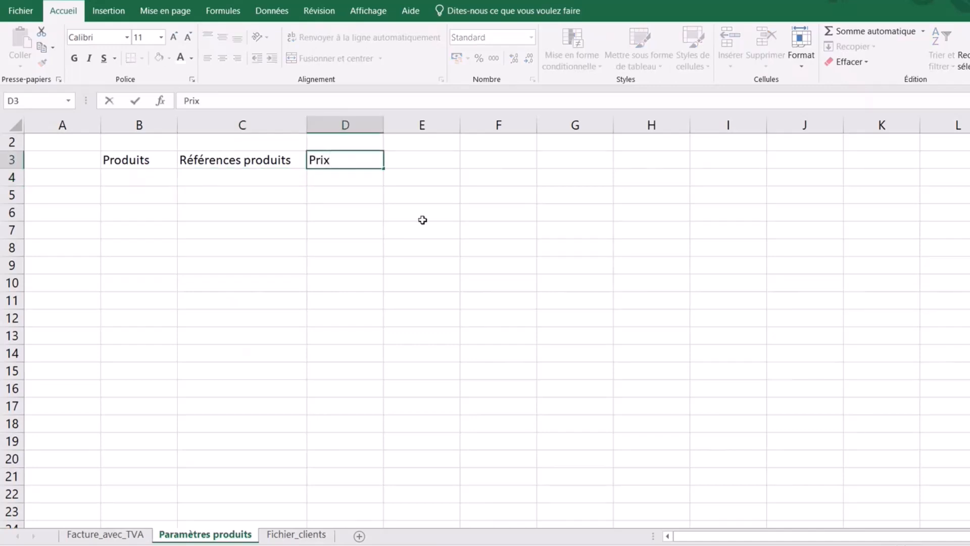
pyautogui.click(460, 287)
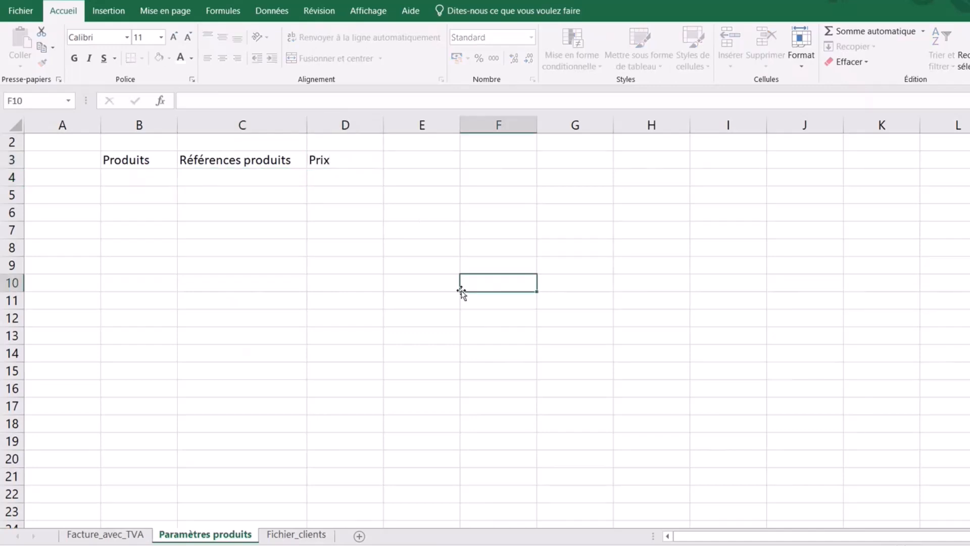
pyautogui.click(409, 153)
pyautogui.write('Base')
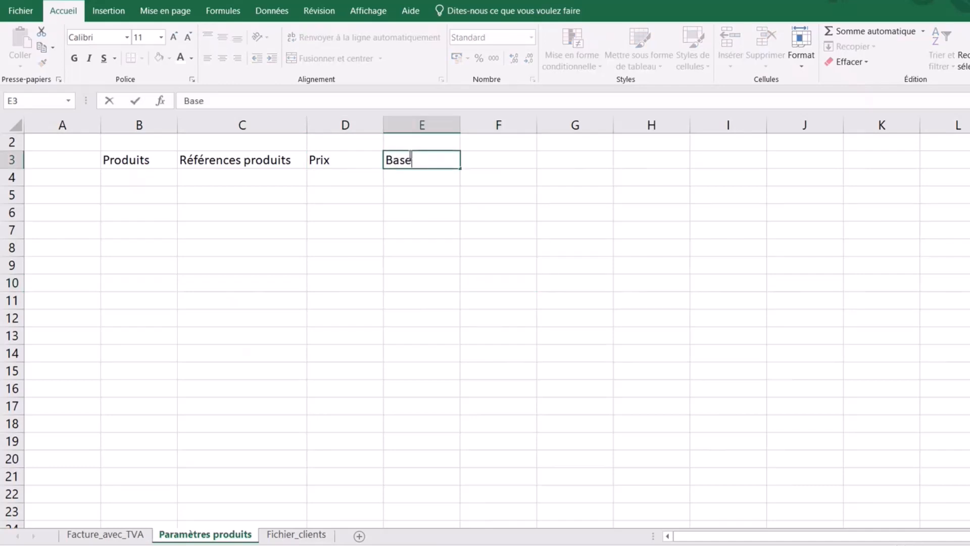
pyautogui.write(' TVA')
# - Format headers B3:E3 as bold, centred white text on black, and widen column B
pyautogui.click(457, 281)
pyautogui.moveTo(145, 160); pyautogui.dragTo(412, 158)
pyautogui.click(74, 58)
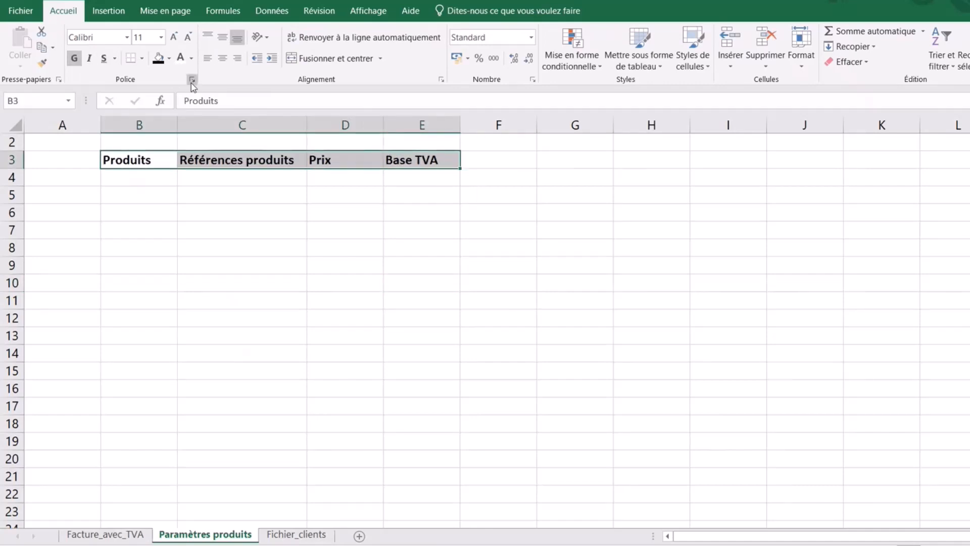
pyautogui.click(223, 58)
pyautogui.click(158, 57)
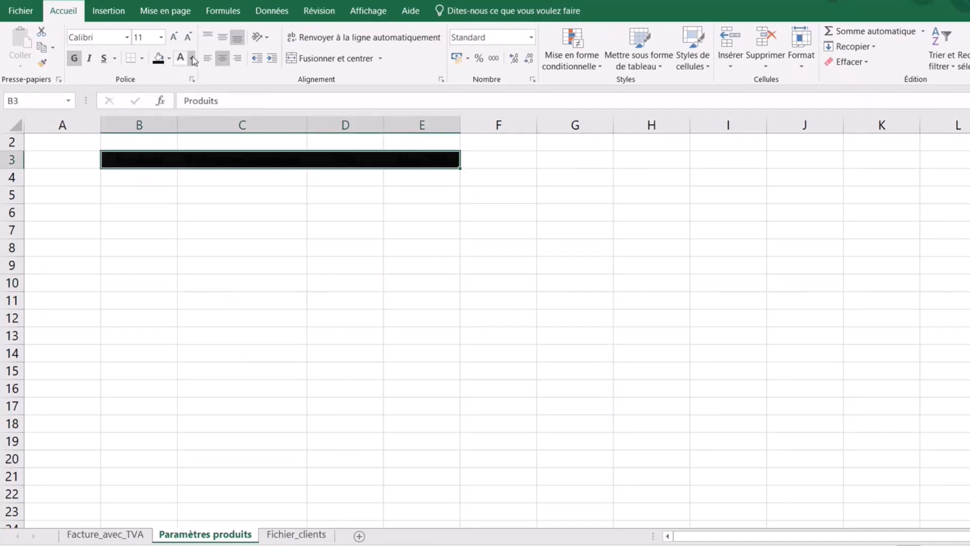
pyautogui.click(191, 57)
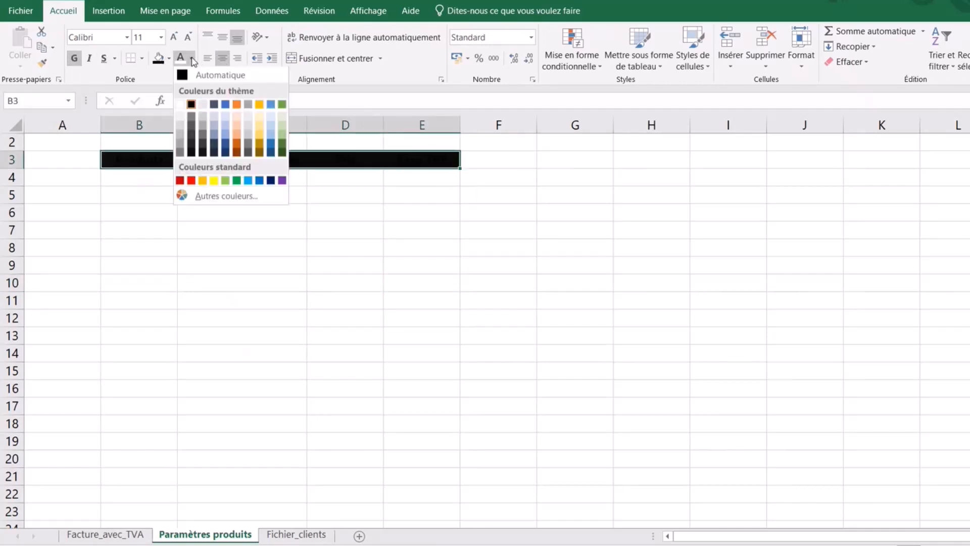
pyautogui.click(181, 105)
pyautogui.click(396, 331)
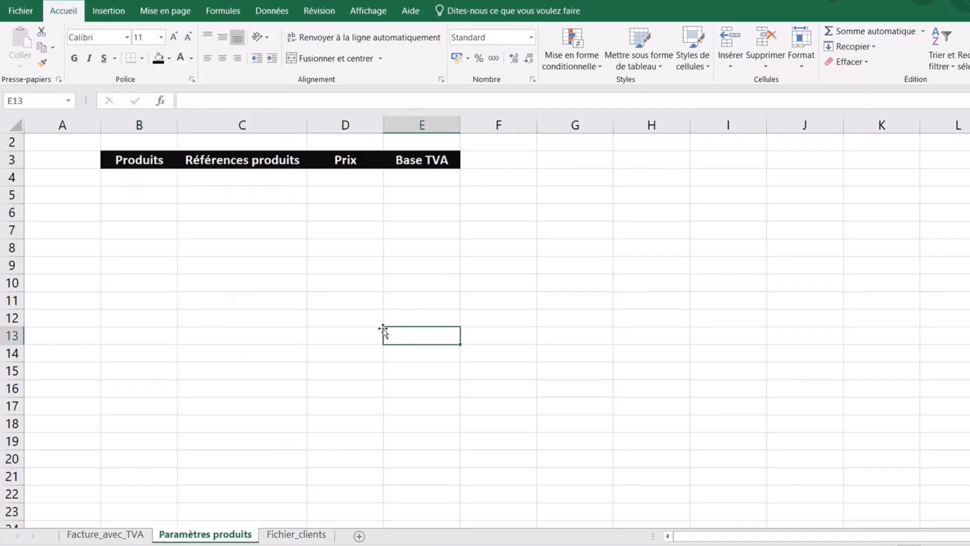
pyautogui.click(142, 201)
pyautogui.moveTo(183, 123); pyautogui.dragTo(243, 127)
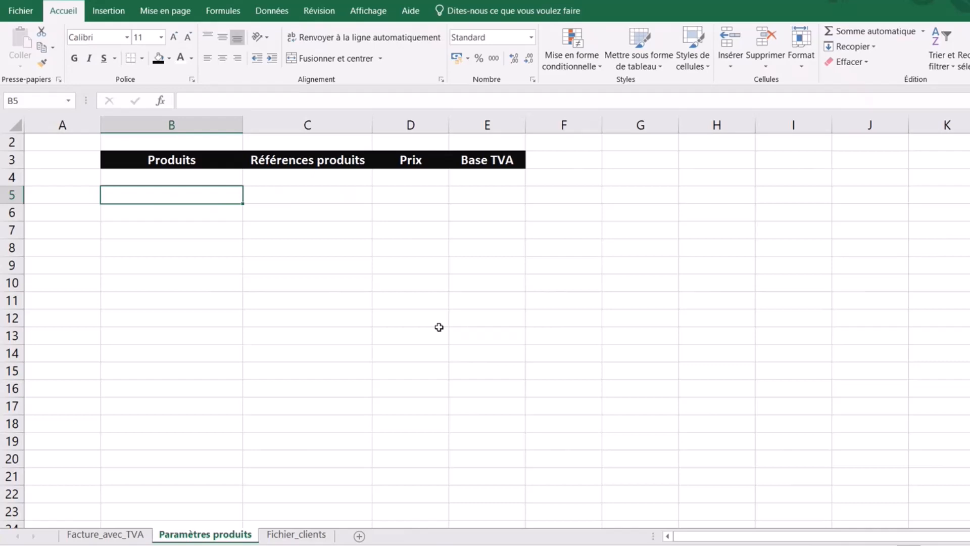
# - Select cells B4 and B9 of the product list, then the whole of column A
pyautogui.click(189, 182)
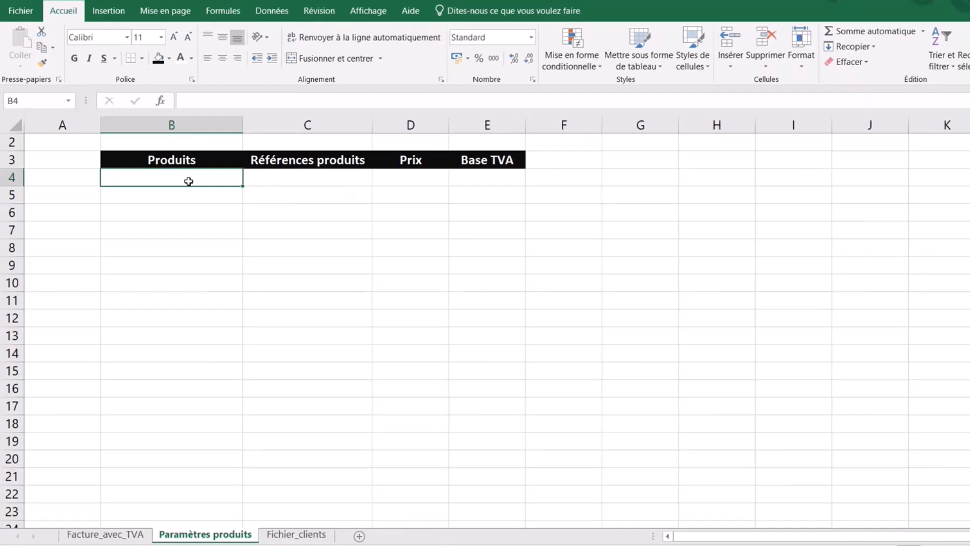
pyautogui.click(216, 260)
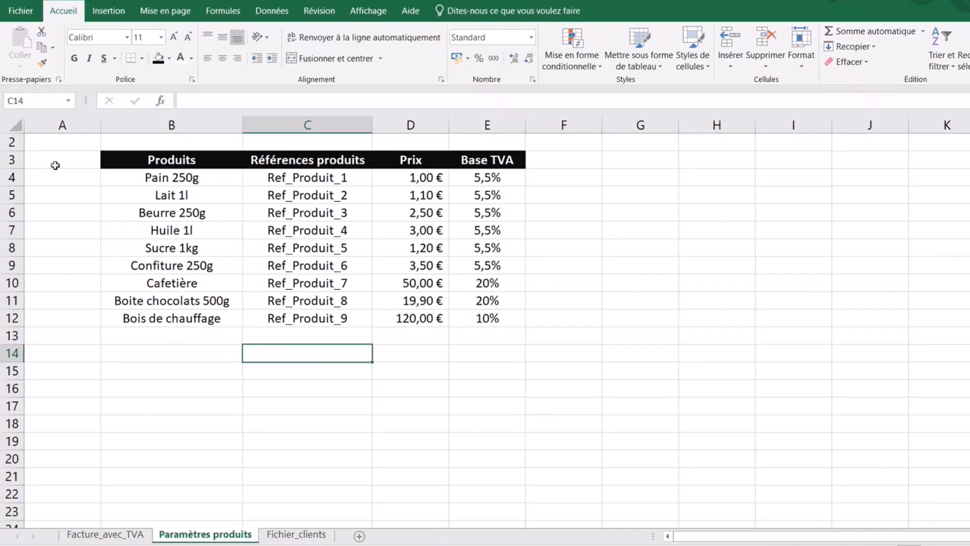
pyautogui.click(63, 127)
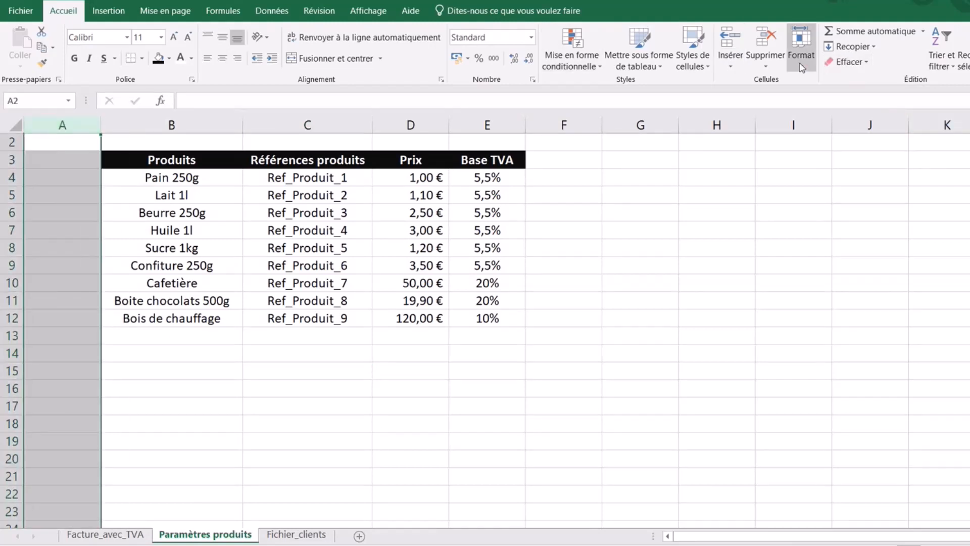
# - Give column A and then column F a column width of 3 on Paramètres produits
pyautogui.click(801, 51)
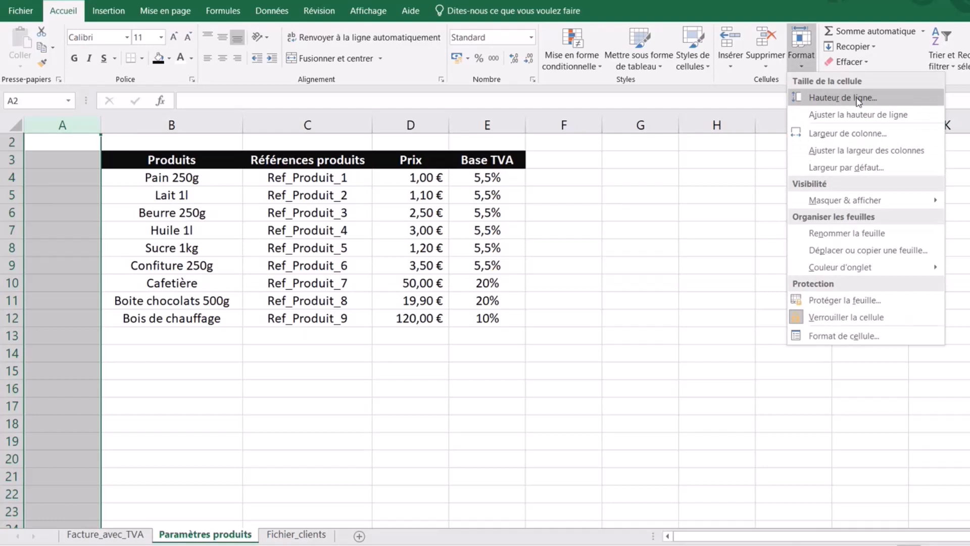
pyautogui.click(846, 133)
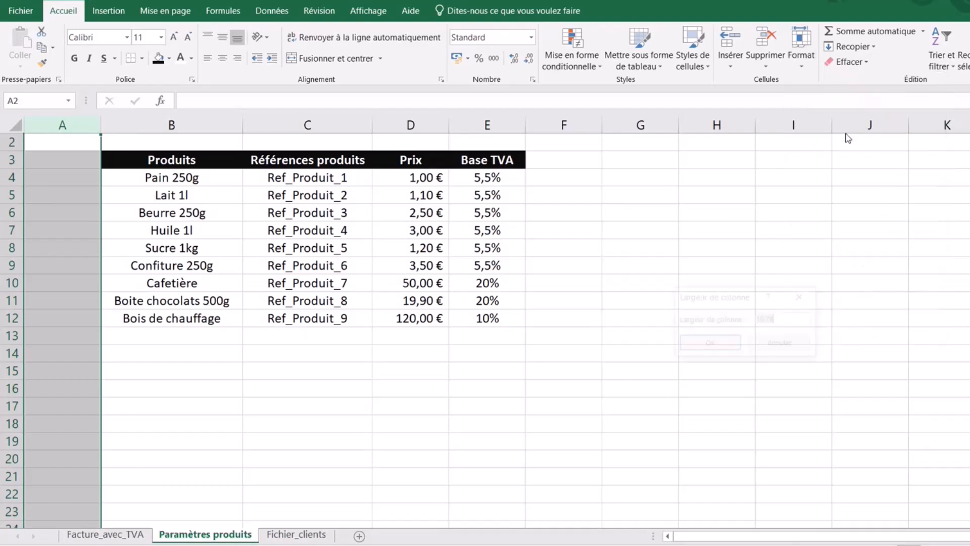
pyautogui.write('3')
pyautogui.press('Return')
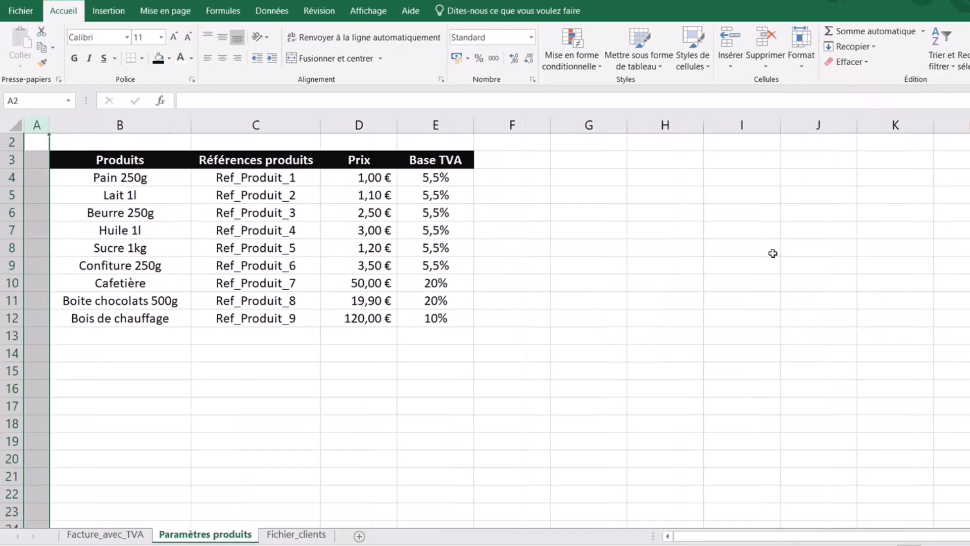
pyautogui.click(510, 133)
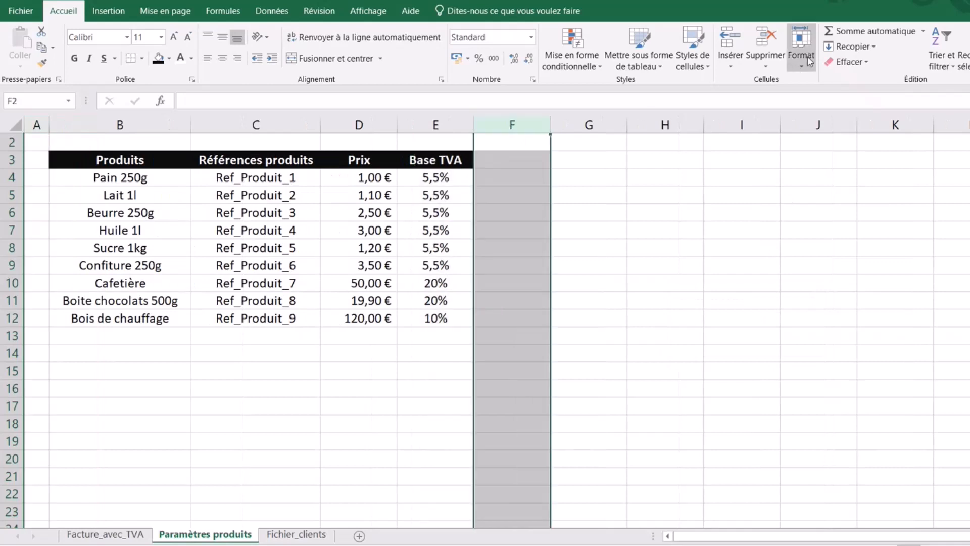
pyautogui.click(809, 61)
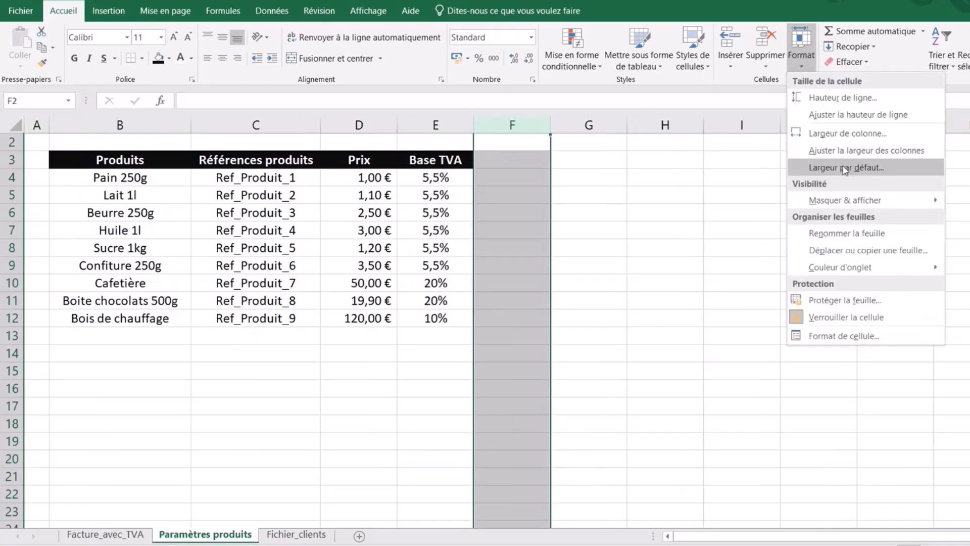
pyautogui.click(849, 135)
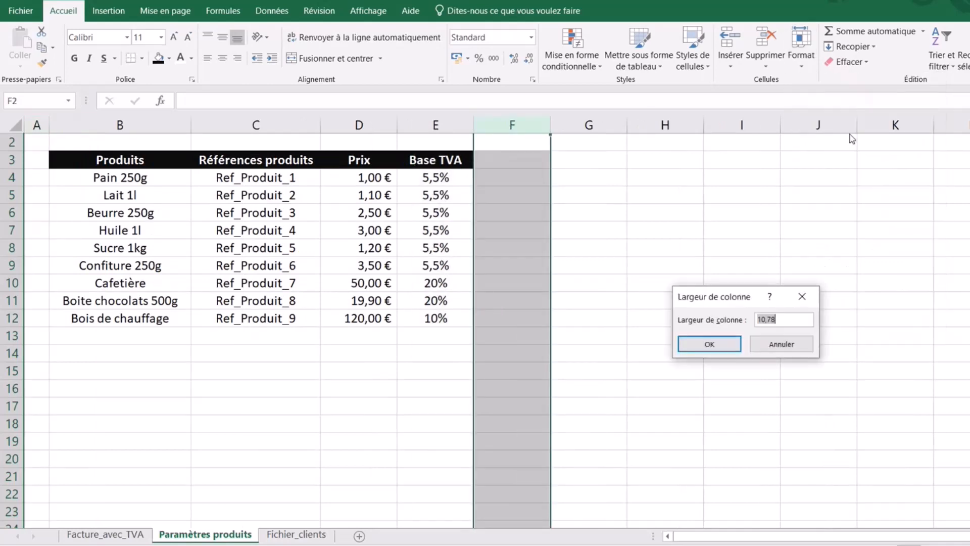
pyautogui.write('3')
pyautogui.press('Return')
pyautogui.click(231, 488)
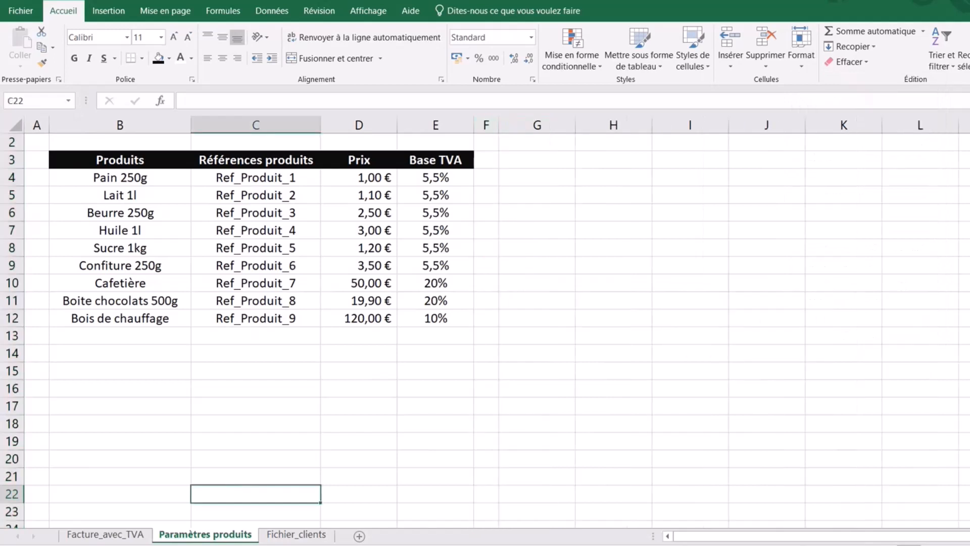
# - Review the 5,5% products (rows 4–9) and 20% products (rows 10–11), then return to Facture_avec_TVA
pyautogui.click(324, 460)
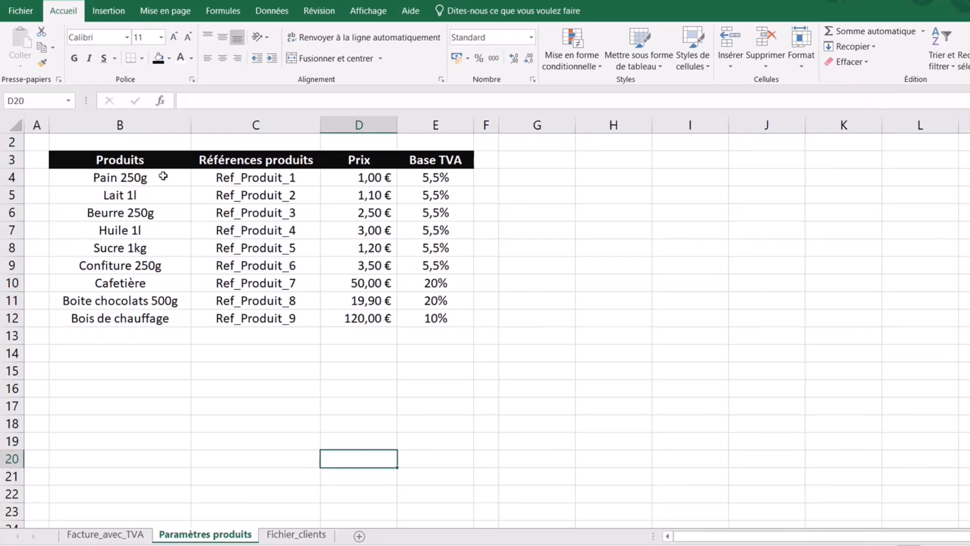
pyautogui.moveTo(162, 181); pyautogui.dragTo(170, 264)
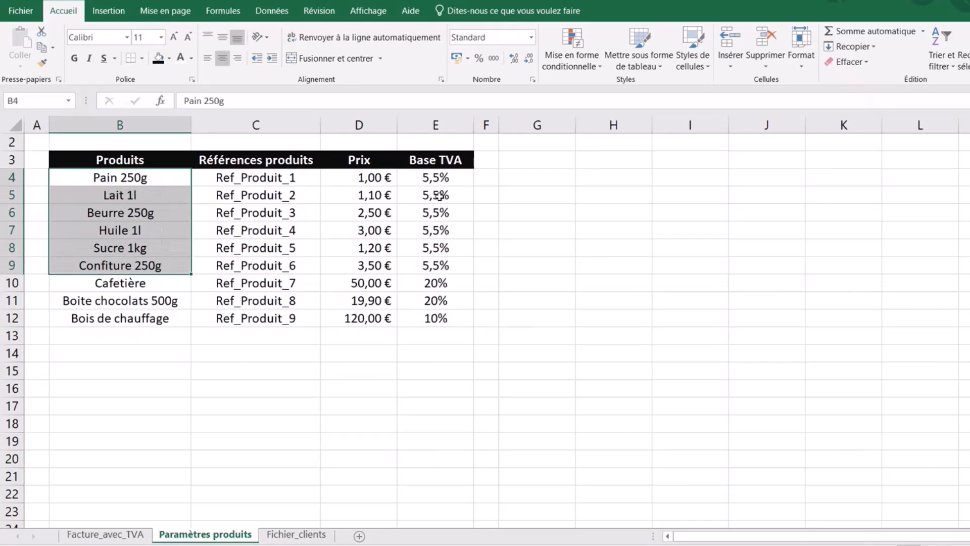
pyautogui.moveTo(442, 178); pyautogui.dragTo(449, 266)
pyautogui.moveTo(138, 286); pyautogui.dragTo(146, 300)
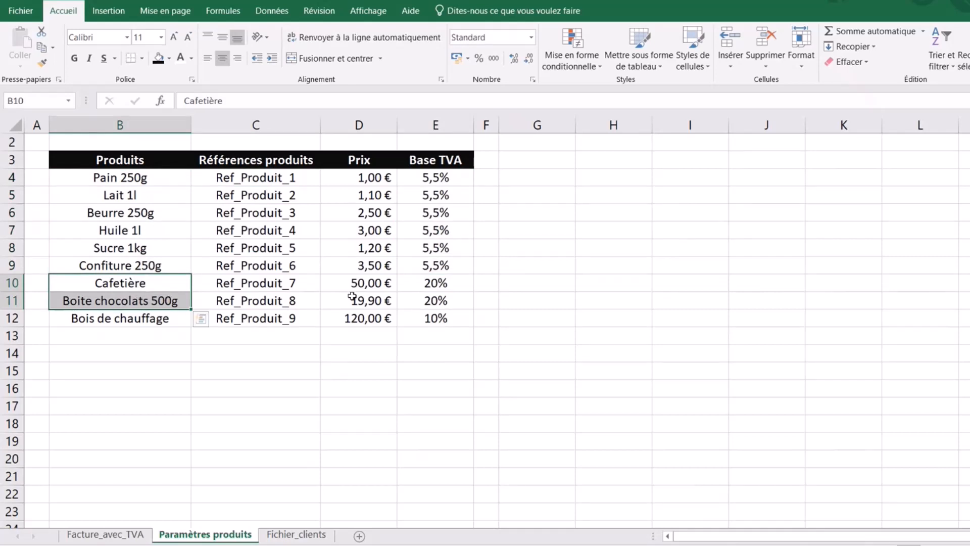
pyautogui.moveTo(453, 278); pyautogui.dragTo(445, 298)
pyautogui.click(126, 336)
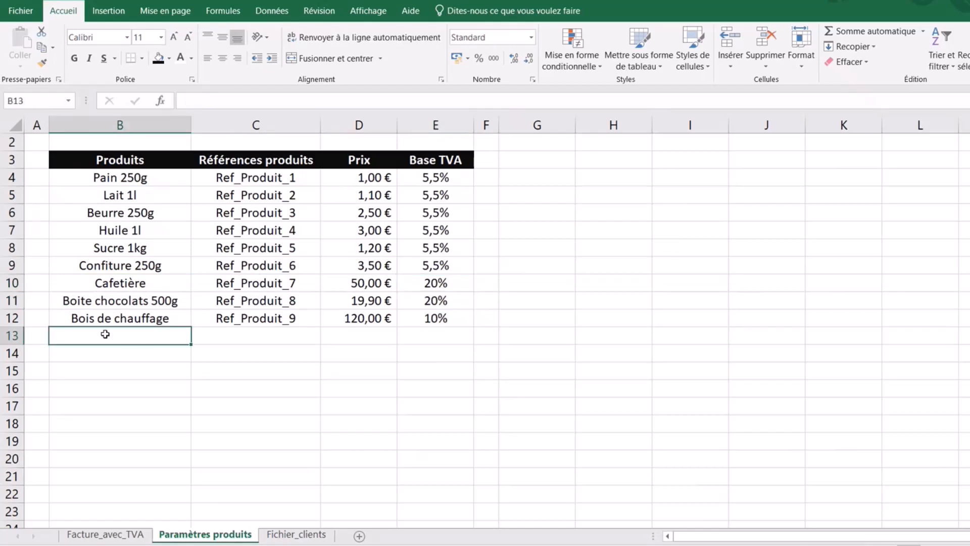
pyautogui.click(133, 317)
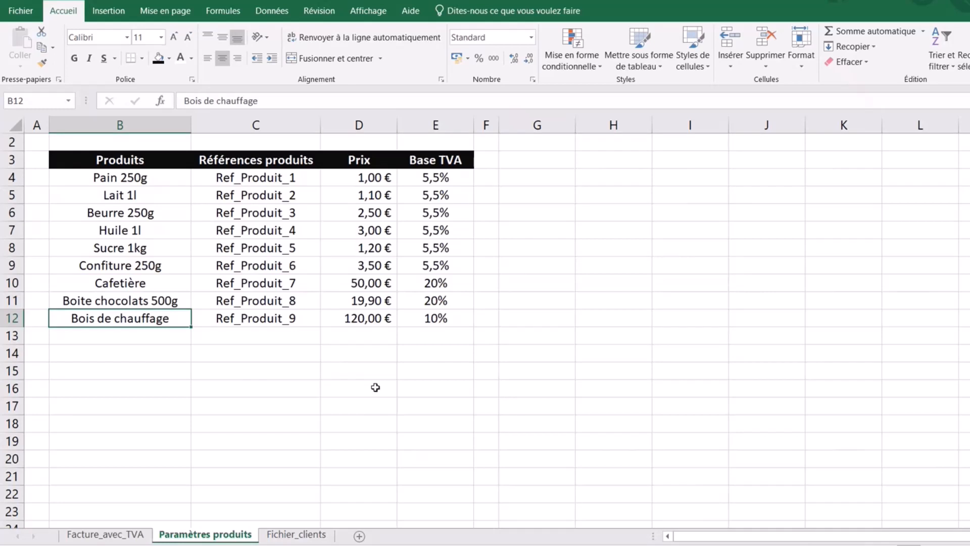
pyautogui.click(265, 390)
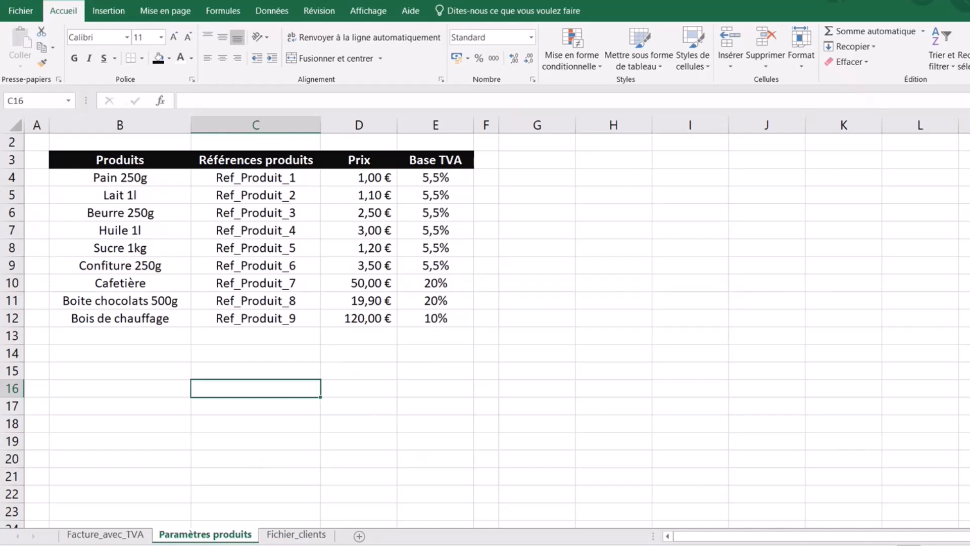
pyautogui.click(101, 536)
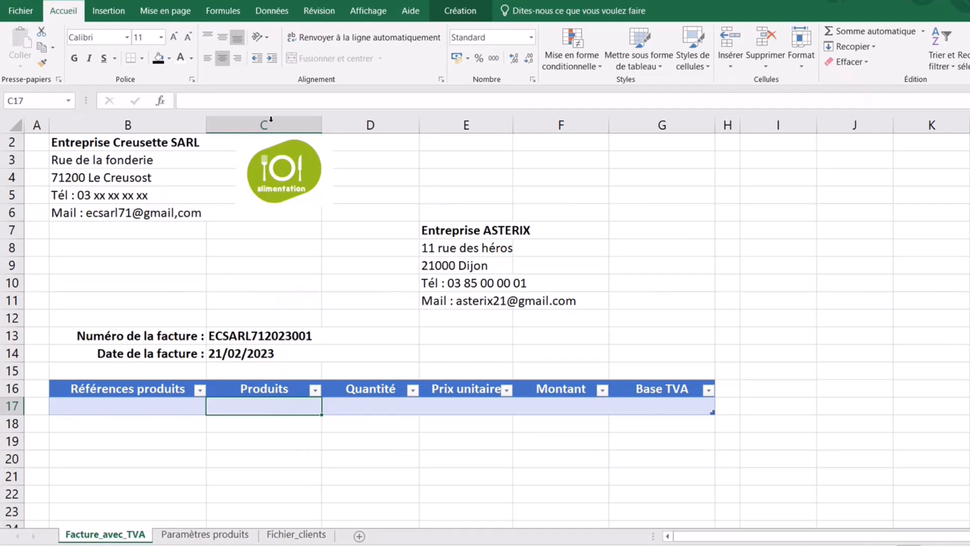
# - Add List data validation to C17 with source ='Paramètres produits'!$B:$B
pyautogui.click(272, 11)
pyautogui.click(685, 59)
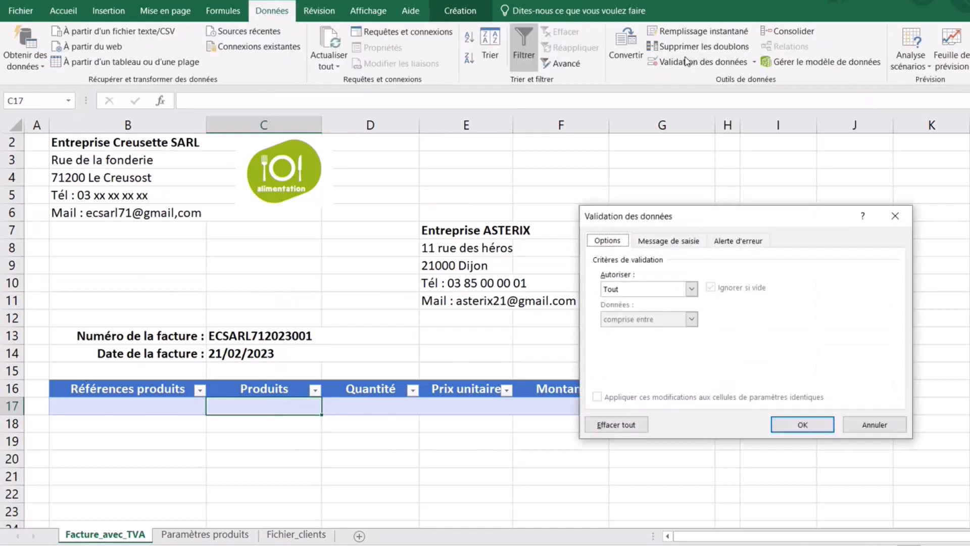
pyautogui.click(691, 289)
pyautogui.click(631, 331)
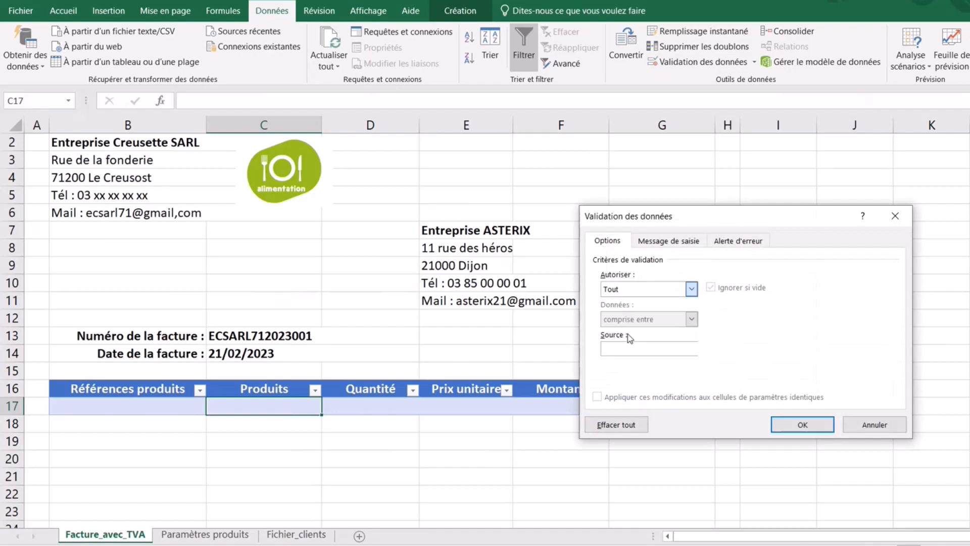
pyautogui.click(622, 349)
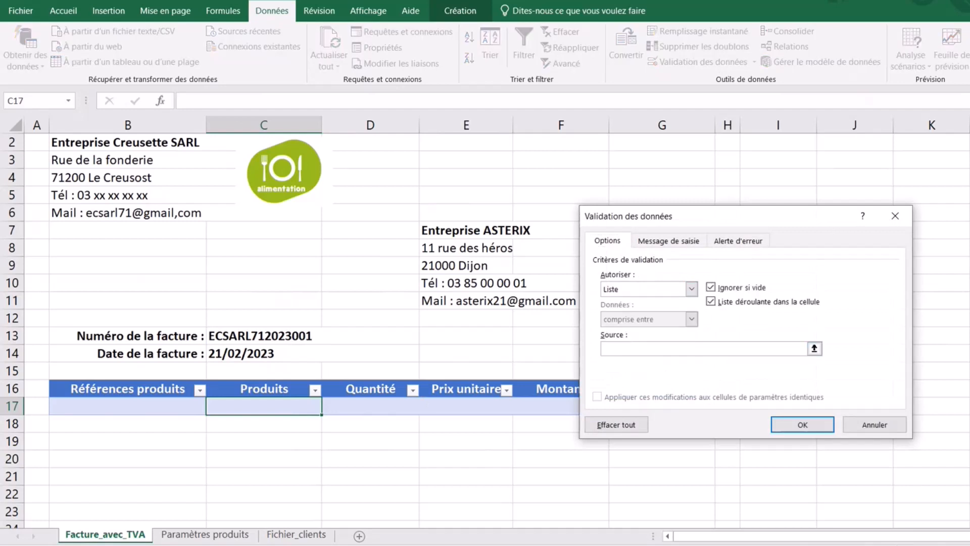
pyautogui.click(205, 534)
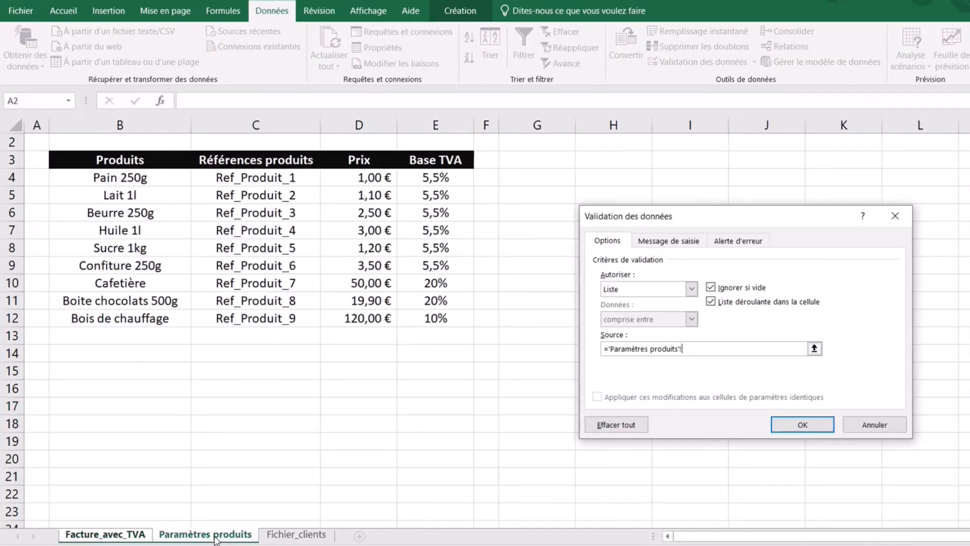
pyautogui.click(131, 123)
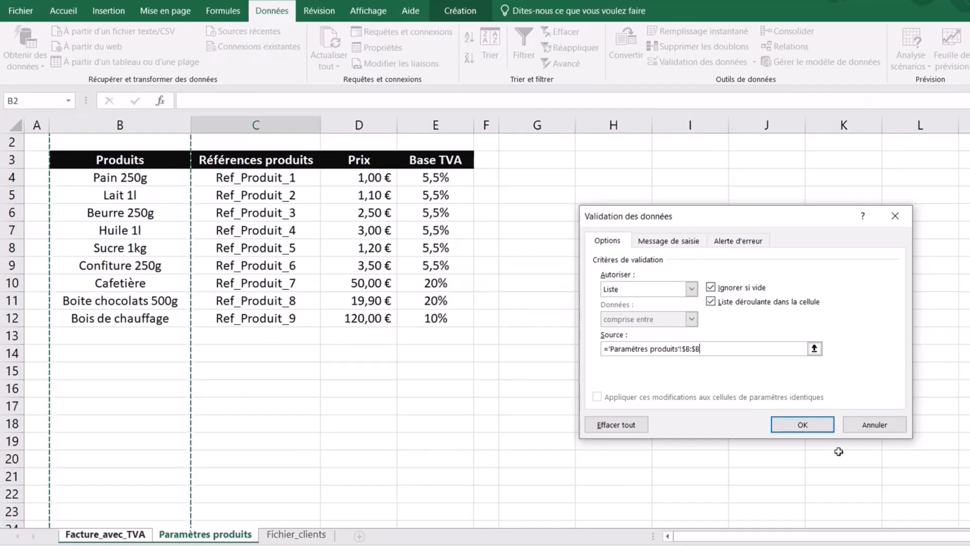
pyautogui.click(803, 425)
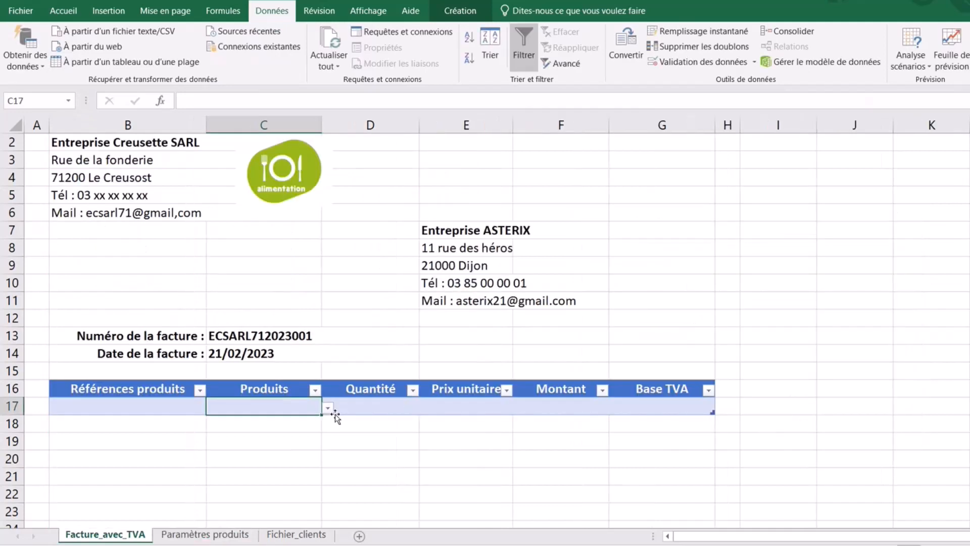
# - Choose Pain 250g from C17's product dropdown
pyautogui.click(328, 410)
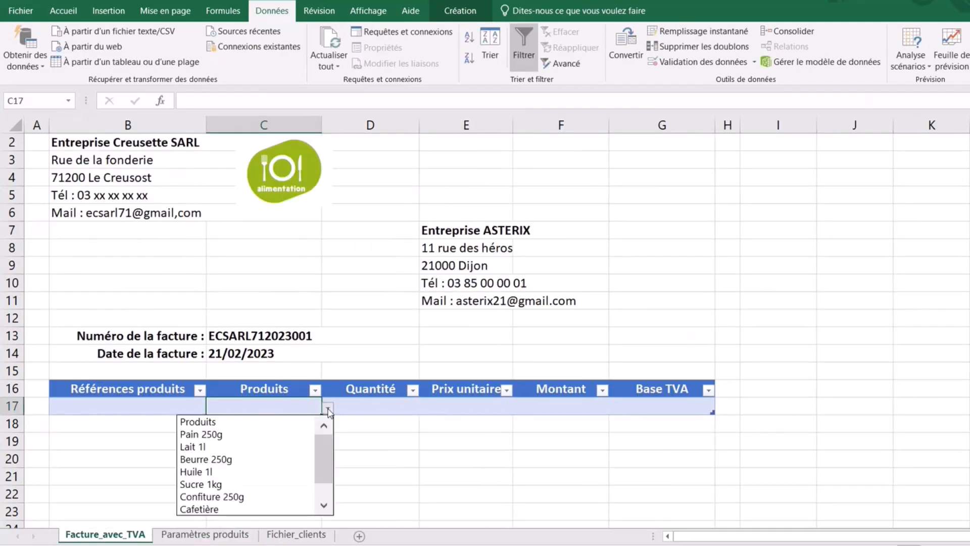
pyautogui.click(228, 435)
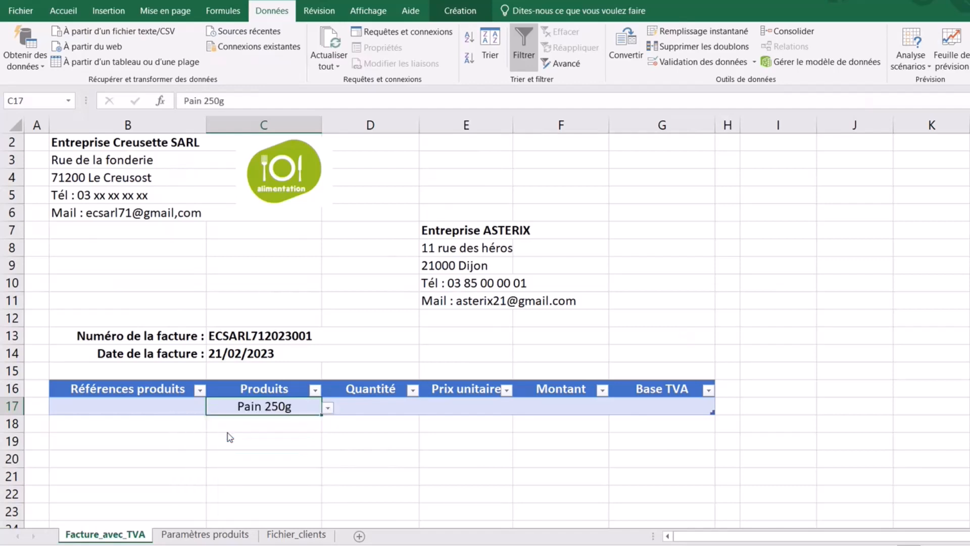
pyautogui.click(412, 443)
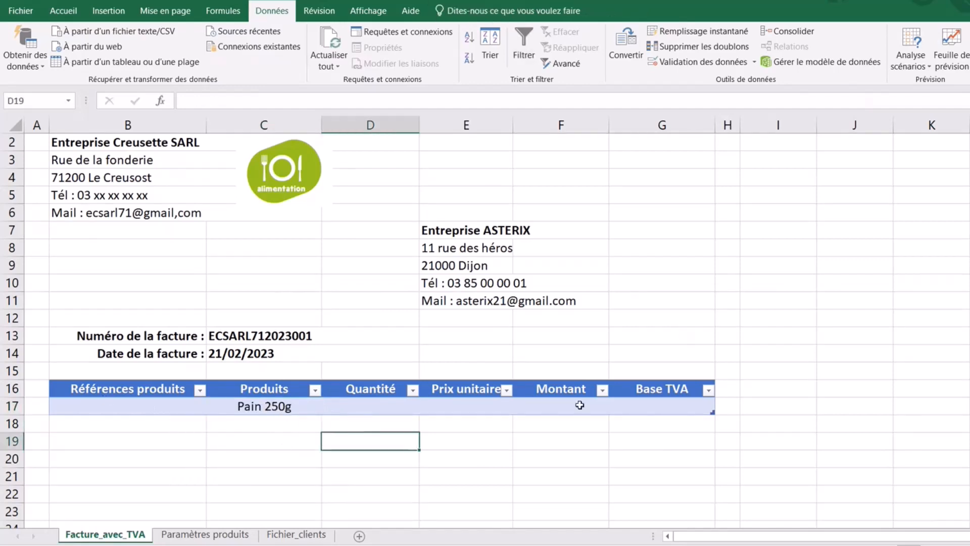
# - Widen column E to 15,67 so the Prix unitaire heading fits
pyautogui.click(261, 406)
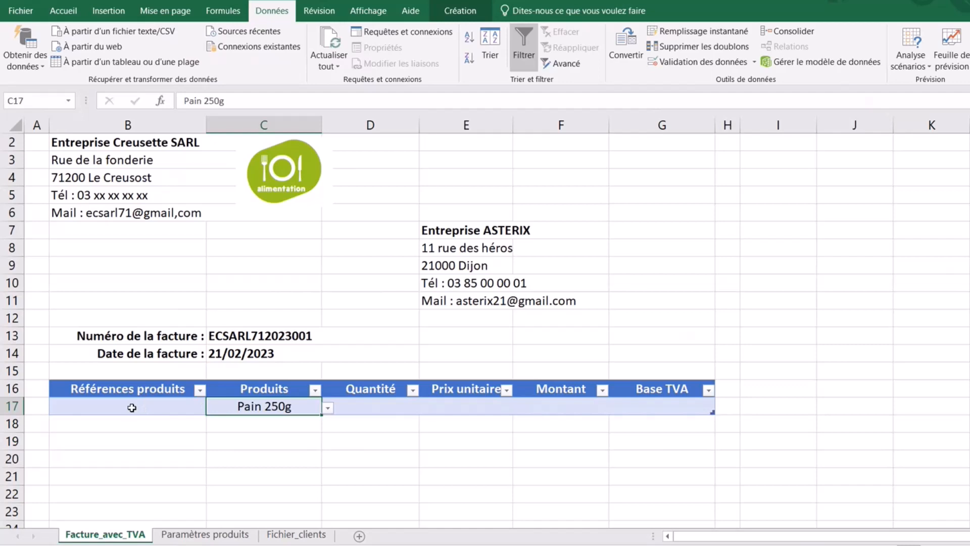
pyautogui.click(132, 408)
pyautogui.click(471, 406)
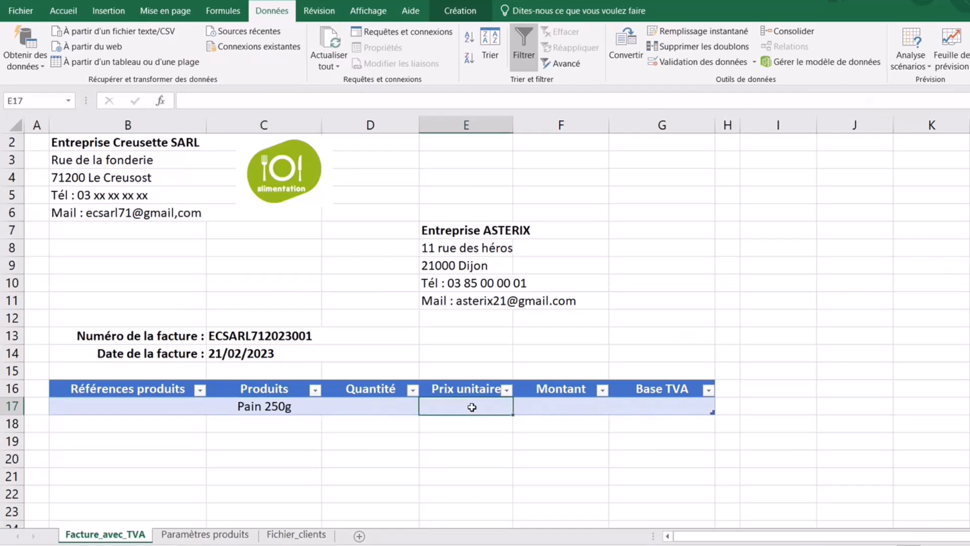
pyautogui.click(479, 346)
pyautogui.moveTo(511, 123); pyautogui.dragTo(528, 124)
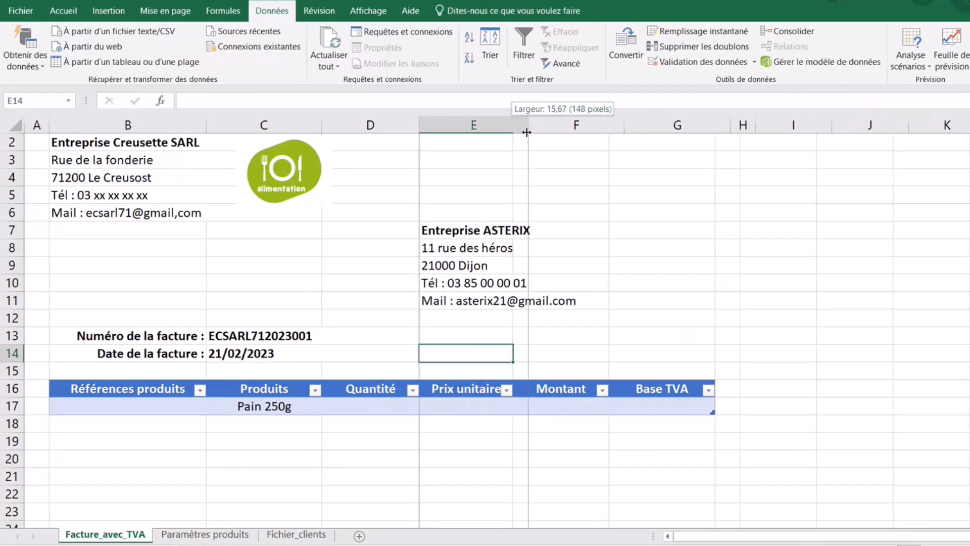
pyautogui.click(256, 406)
# - Enter =RECHERCHEV([Produits];'Paramètres produits'!B:E;2;0) in B17, showing Ref_Produit_1
pyautogui.click(128, 407)
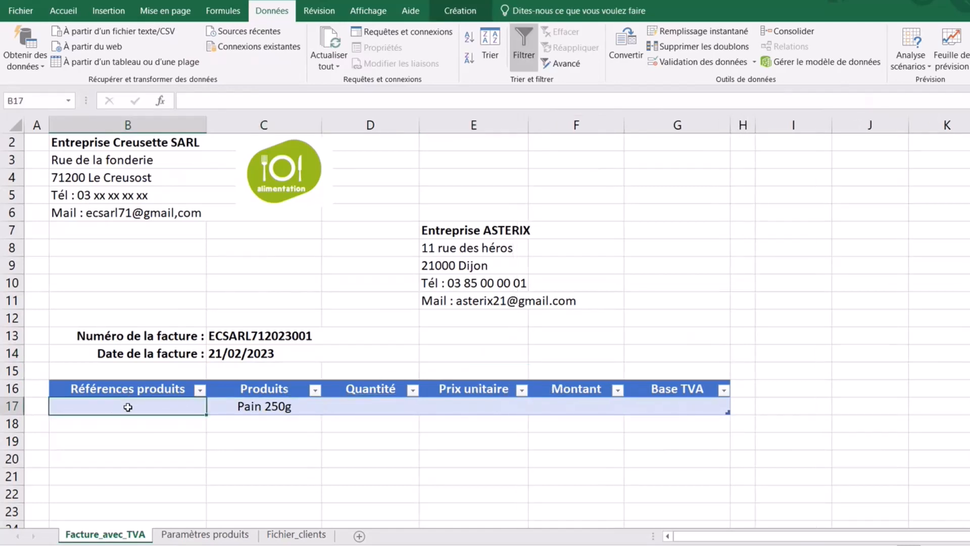
pyautogui.write('+')
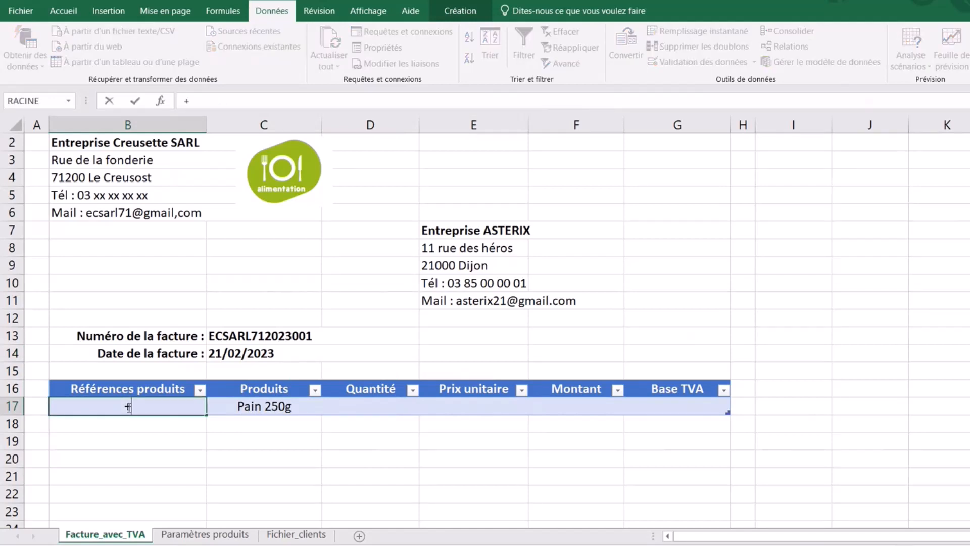
pyautogui.write('RECHERCHEV')
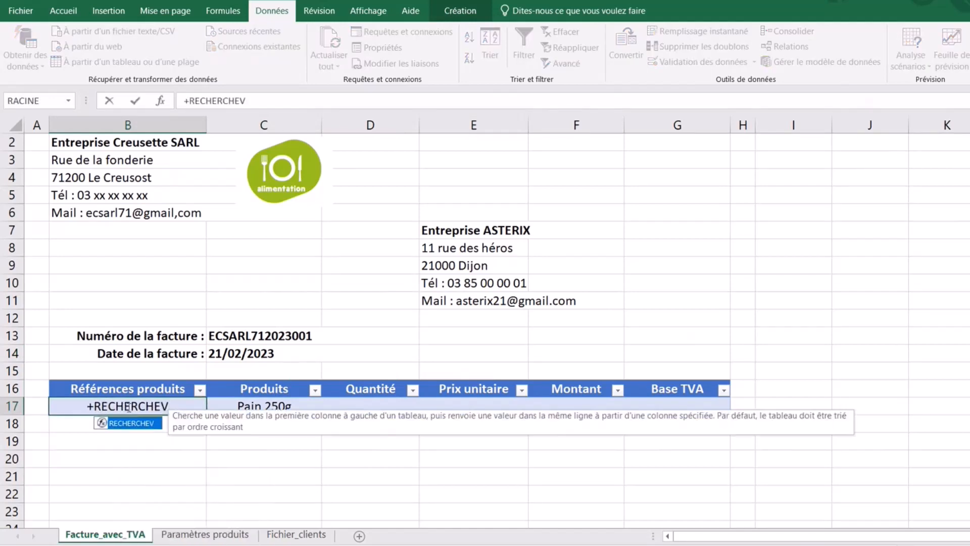
pyautogui.press('BackSpace')
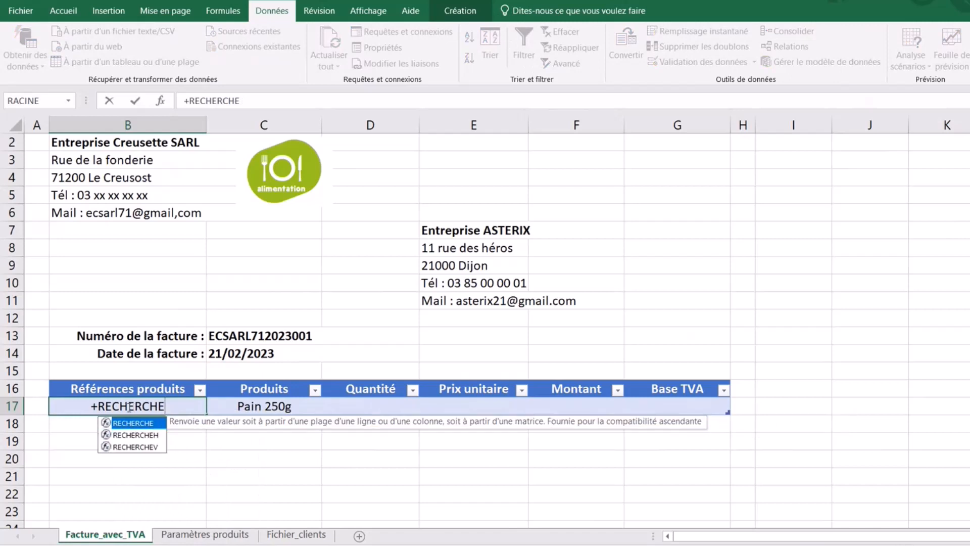
pyautogui.press('Escape')
pyautogui.write('=r')
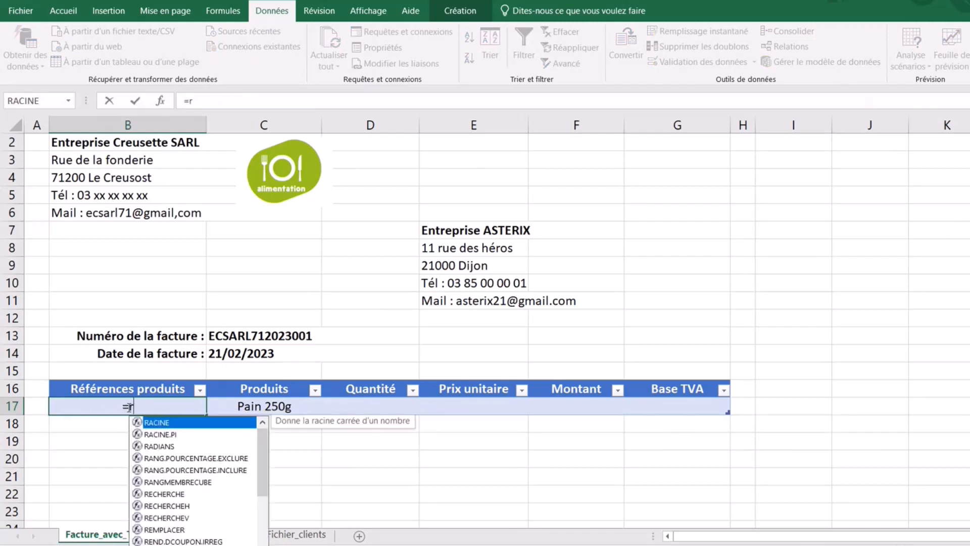
pyautogui.write('echerchev(')
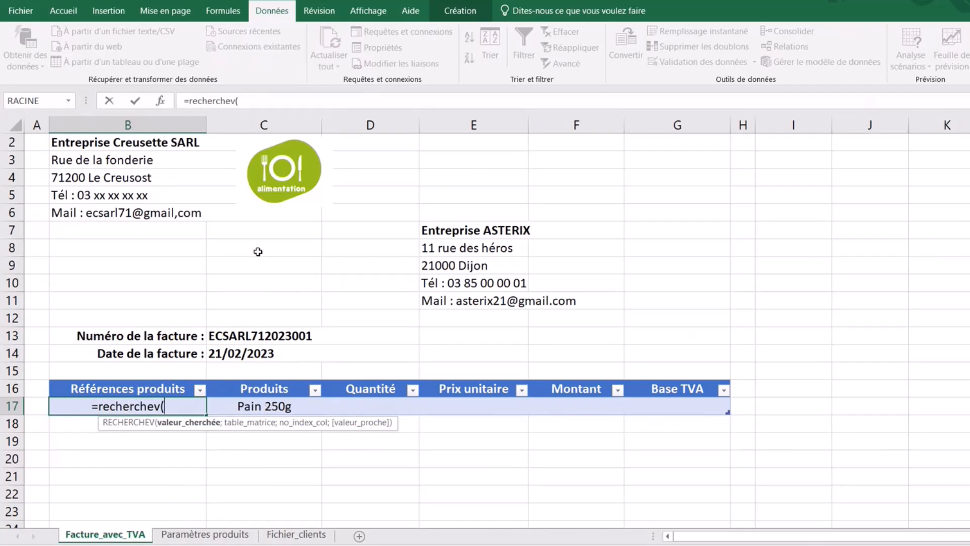
pyautogui.click(274, 407)
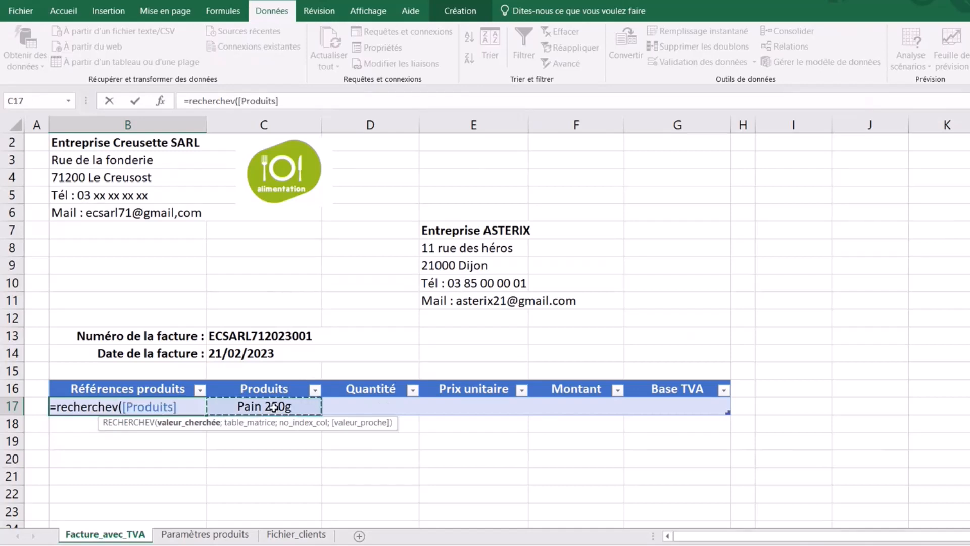
pyautogui.write(';')
pyautogui.click(207, 534)
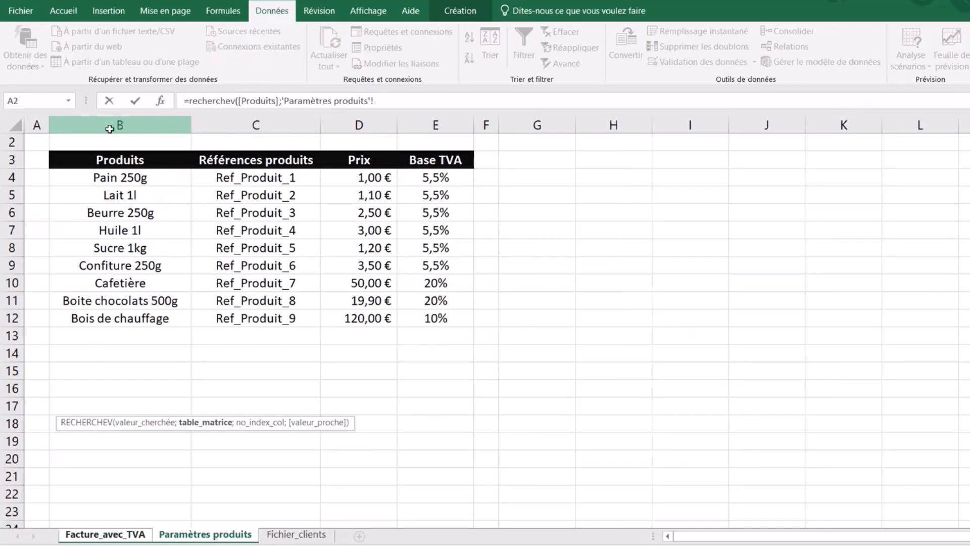
pyautogui.moveTo(110, 128); pyautogui.dragTo(425, 161)
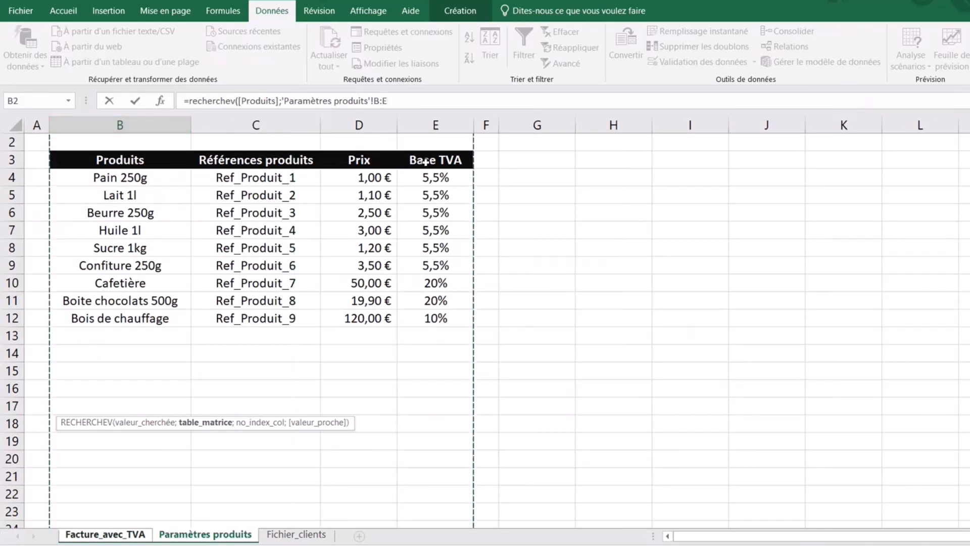
pyautogui.write(';')
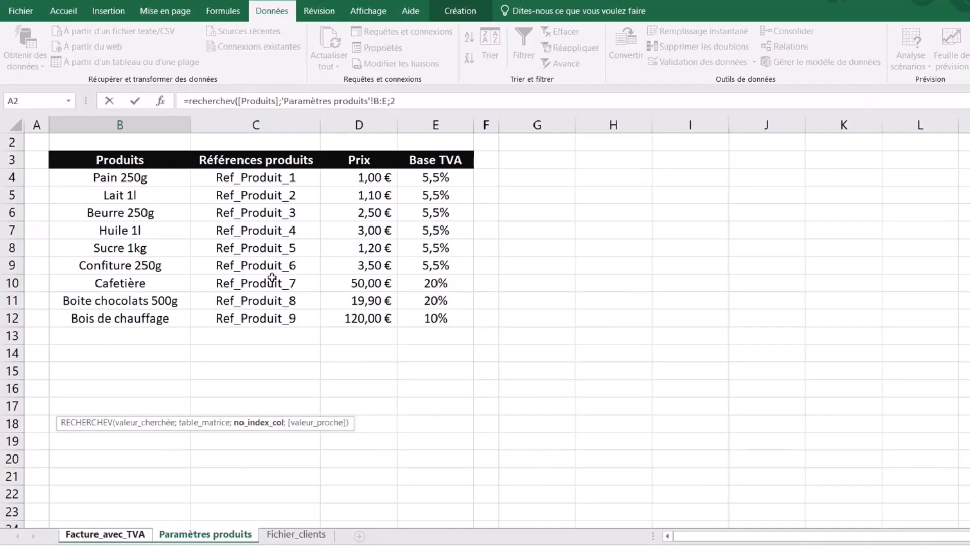
pyautogui.write('2;')
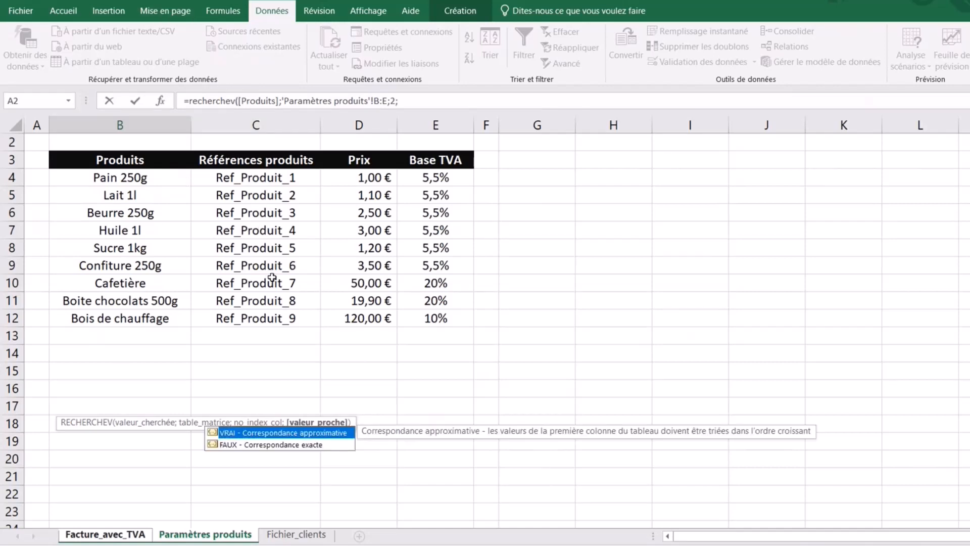
pyautogui.write('0')
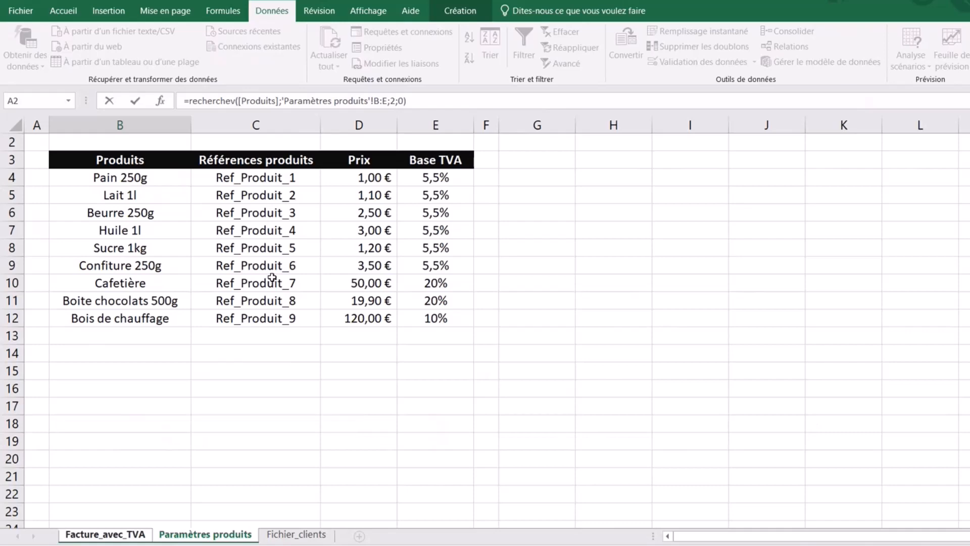
pyautogui.press('Return')
pyautogui.click(153, 405)
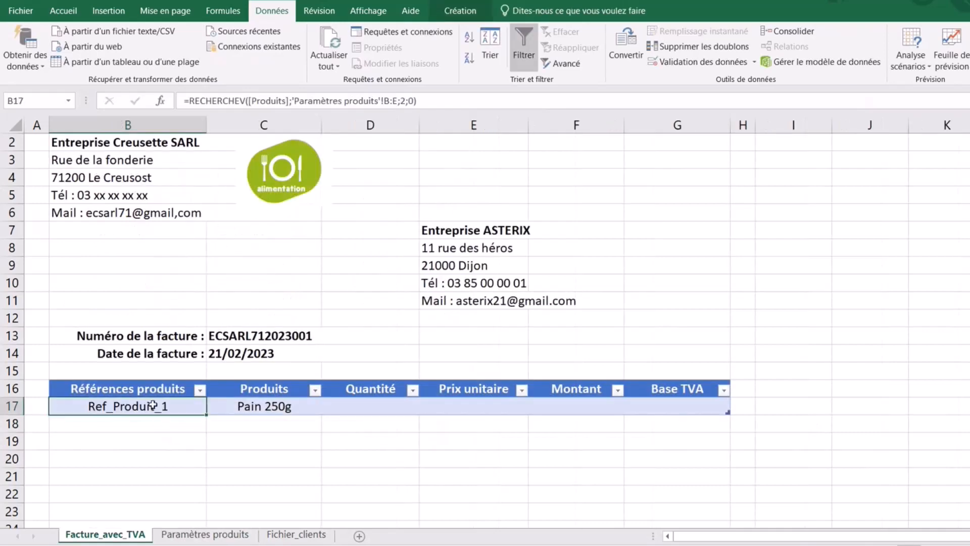
pyautogui.click(278, 410)
pyautogui.click(329, 411)
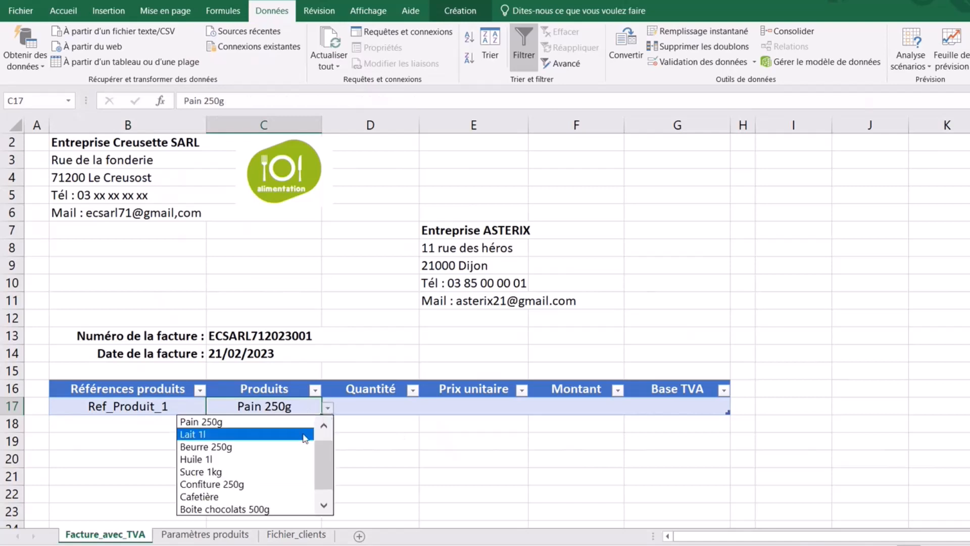
pyautogui.click(248, 498)
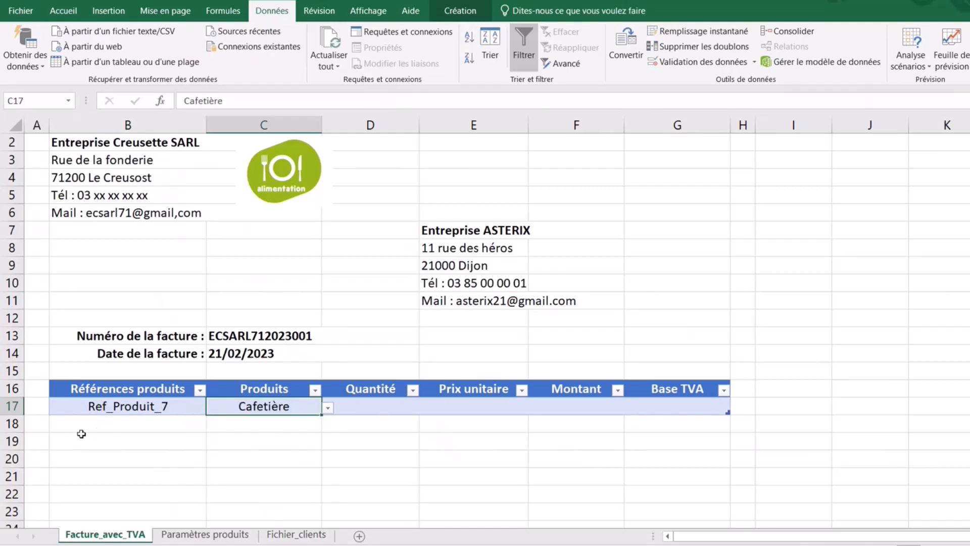
pyautogui.click(329, 408)
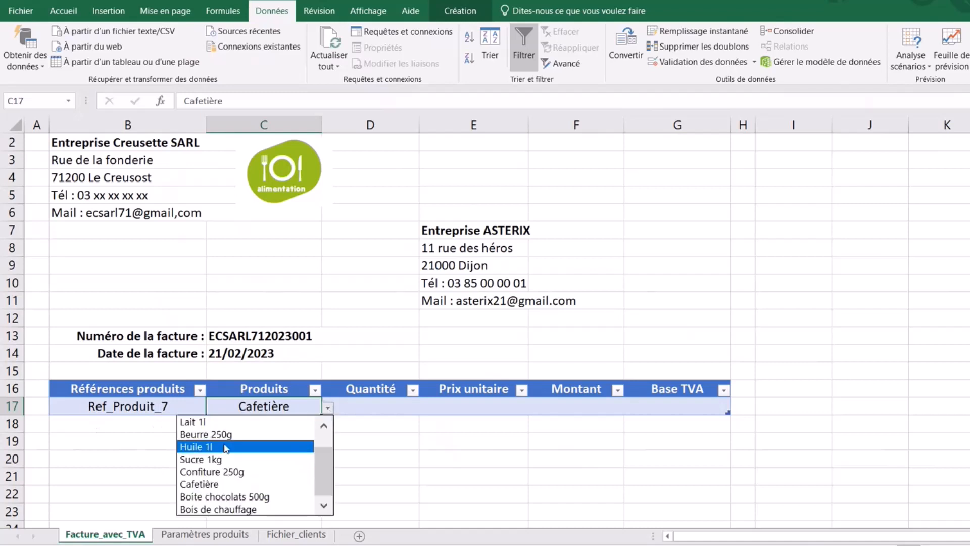
pyautogui.scroll(2, 329, 455)
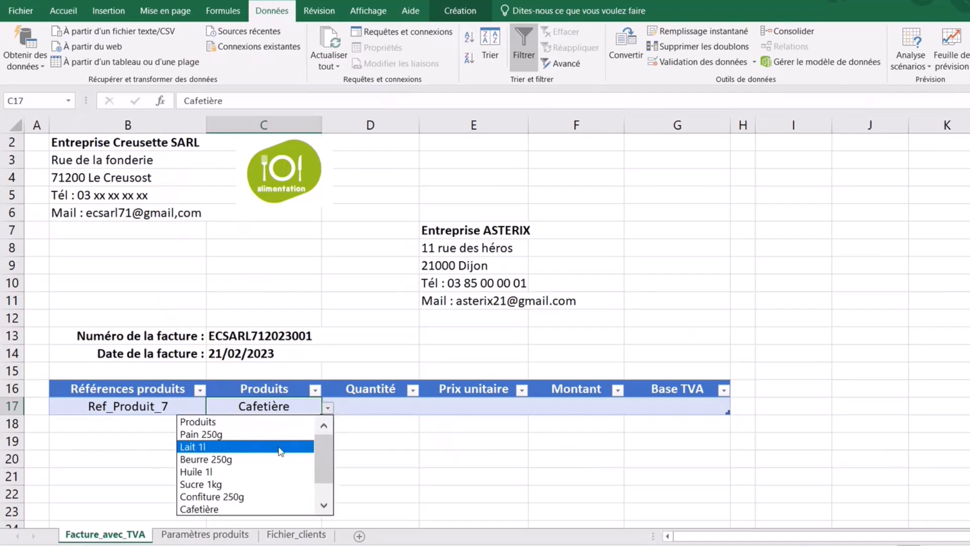
pyautogui.click(232, 434)
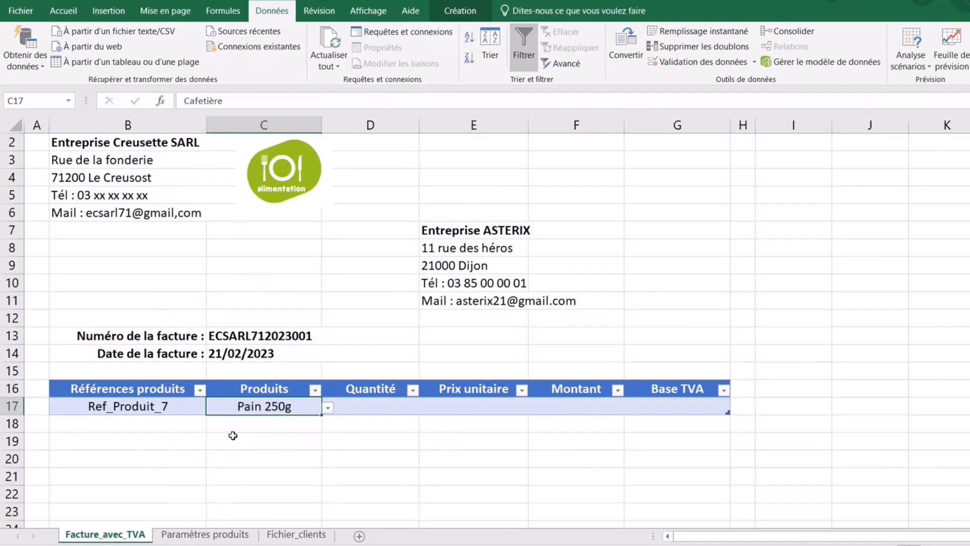
pyautogui.click(461, 470)
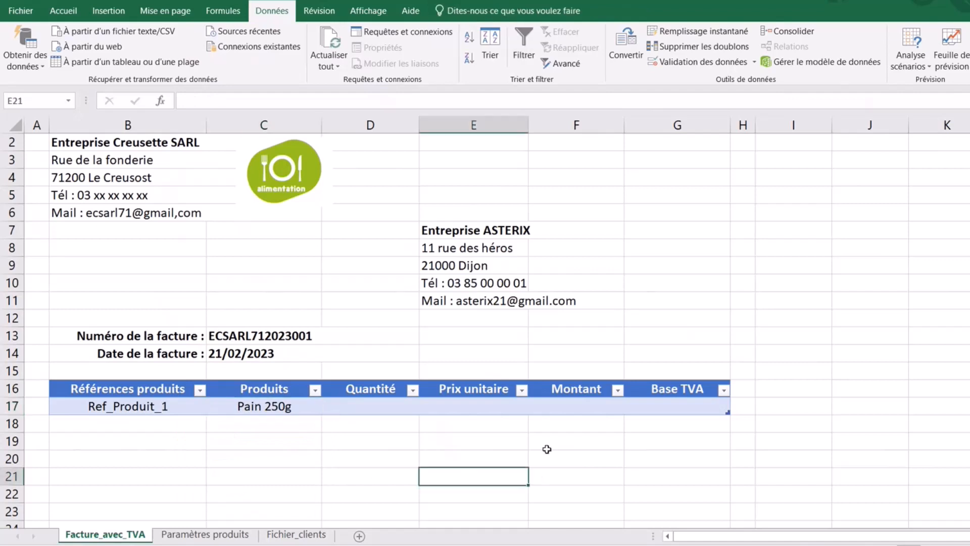
pyautogui.click(485, 407)
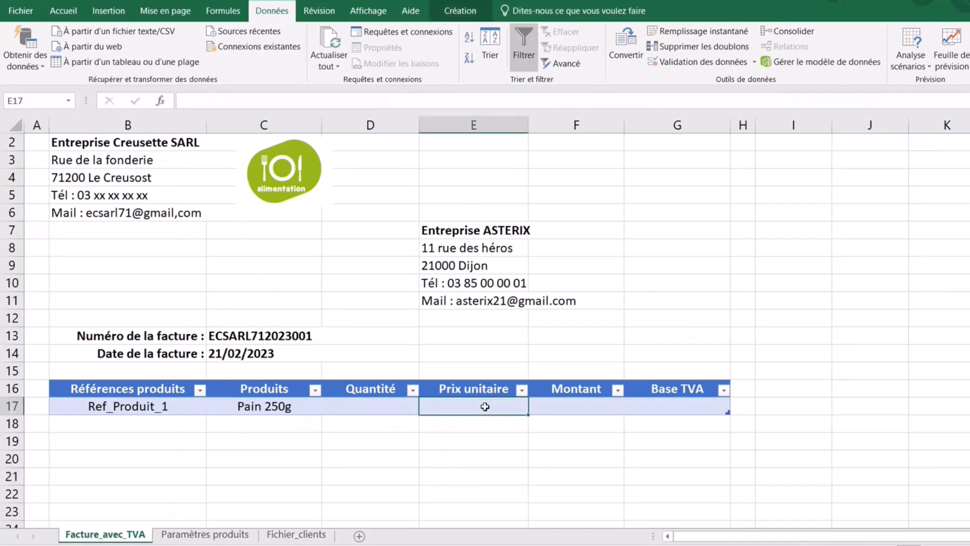
# - Enter =RECHERCHEV([Produits];'Paramètres produits'!B:E;3;0) in E17 to fetch the unit price
pyautogui.write('=recherche')
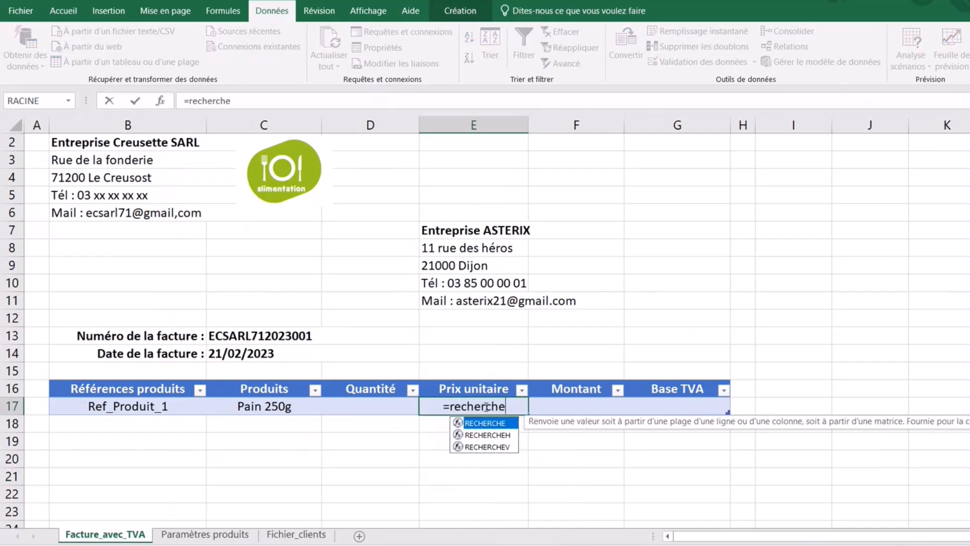
pyautogui.write('v')
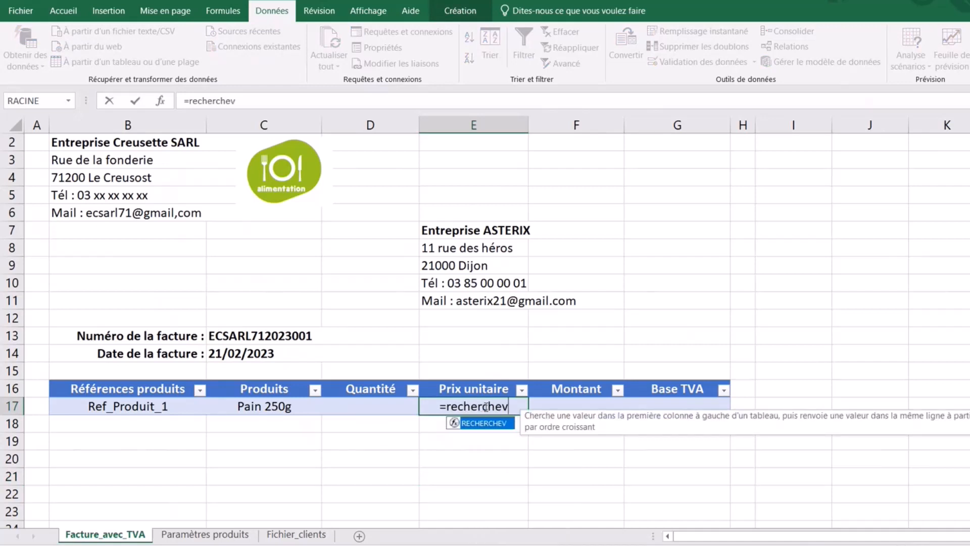
pyautogui.write('(')
pyautogui.click(264, 407)
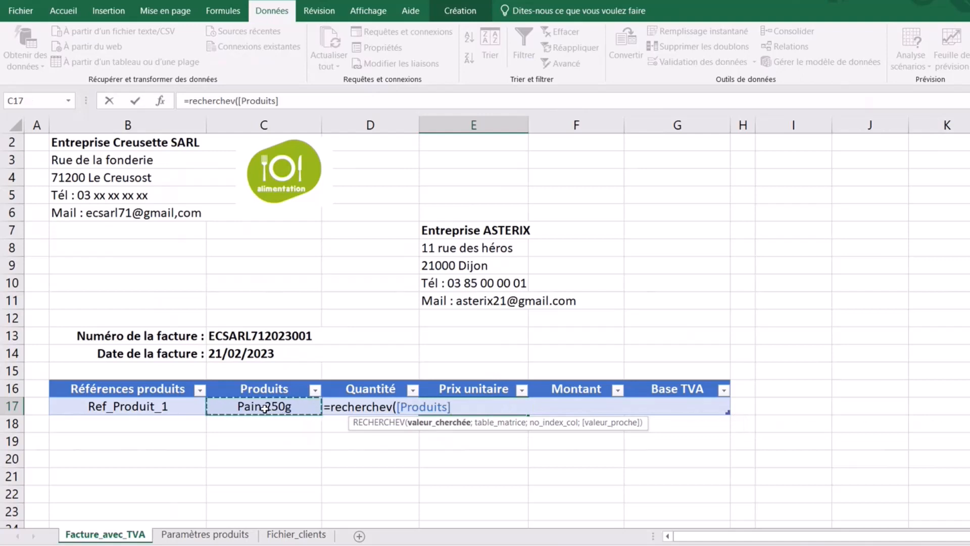
pyautogui.write(';')
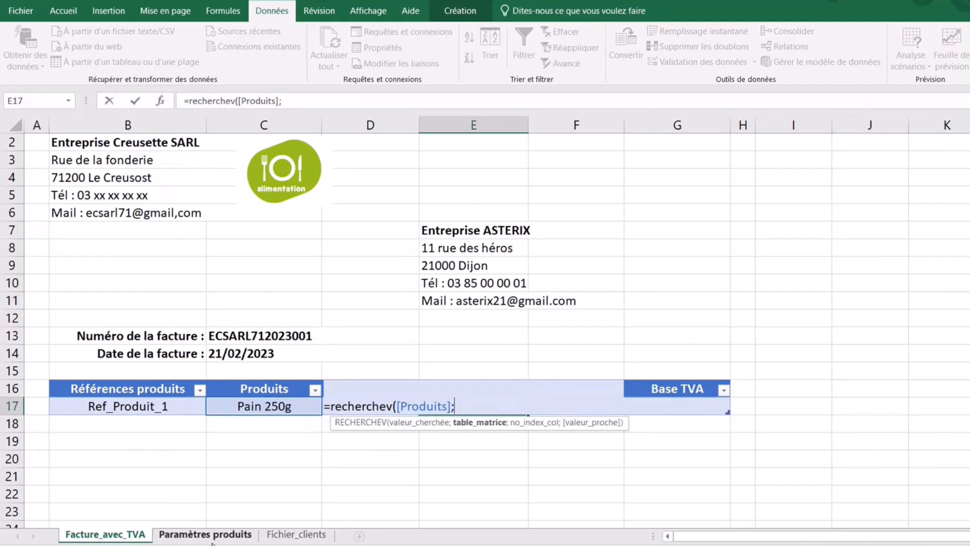
pyautogui.click(218, 535)
pyautogui.click(143, 126)
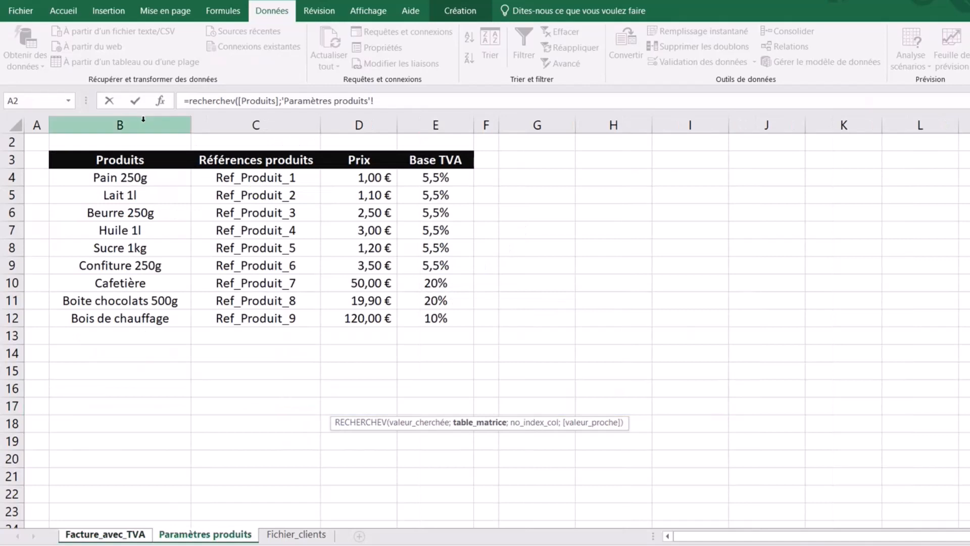
pyautogui.moveTo(144, 126); pyautogui.dragTo(433, 125)
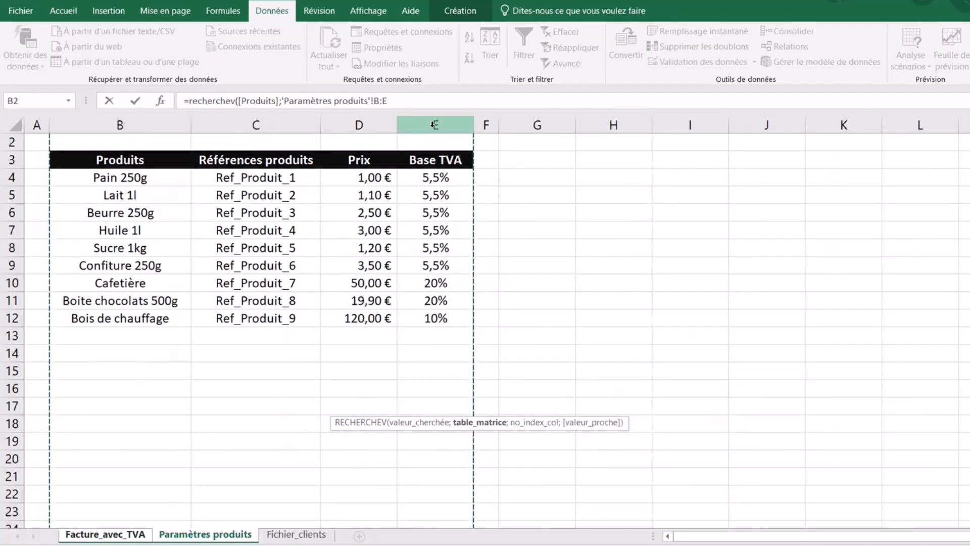
pyautogui.write(';')
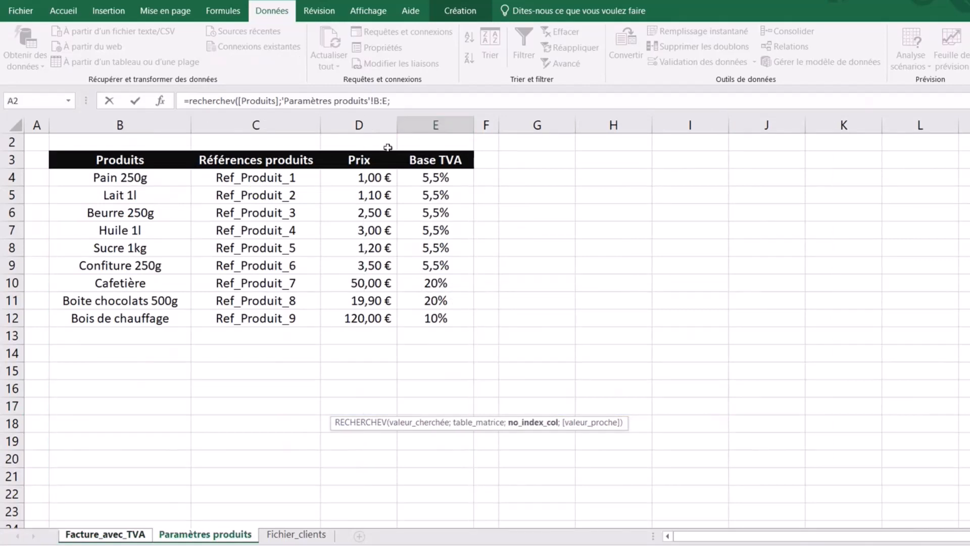
pyautogui.write('3;')
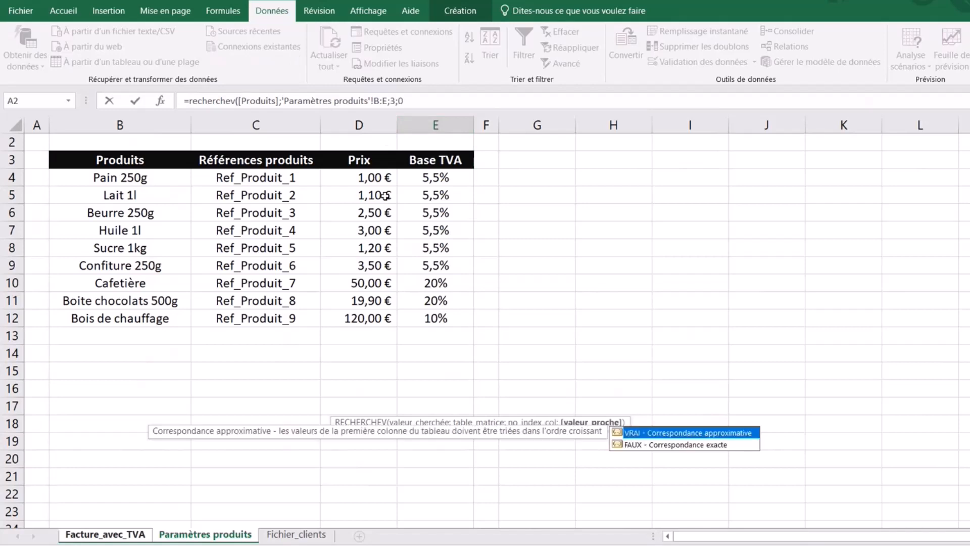
pyautogui.write('0')
pyautogui.press('Return')
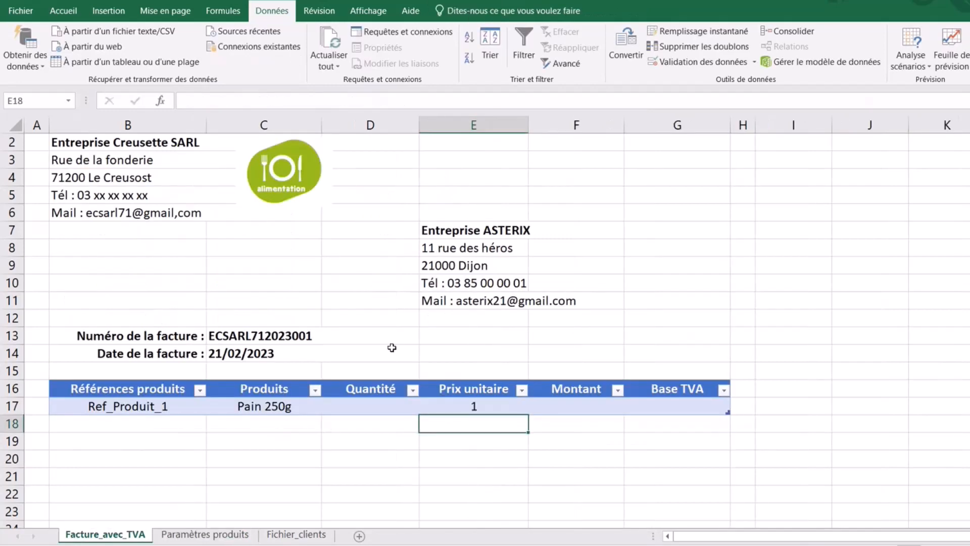
# - Apply the Comptabilité format to E17 so it shows 1,00 €
pyautogui.click(479, 408)
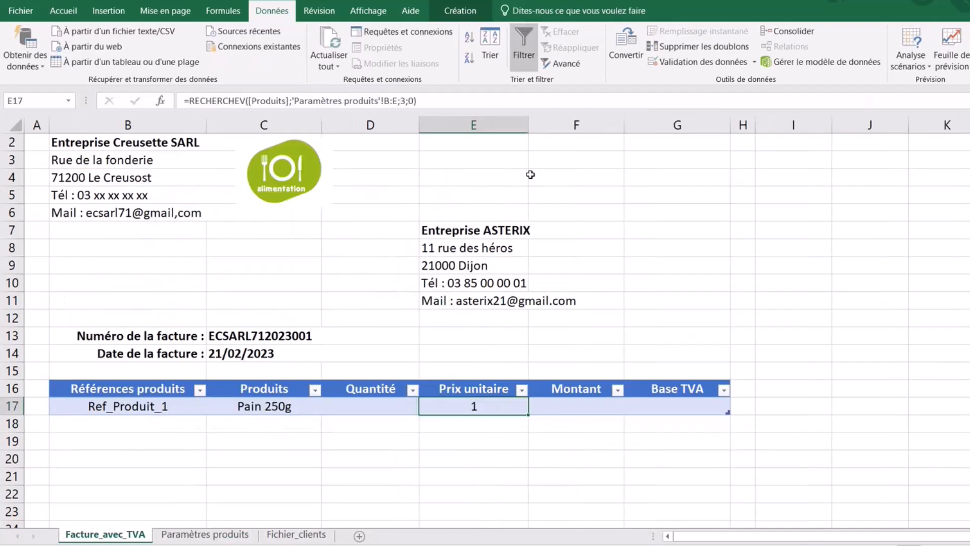
pyautogui.click(64, 11)
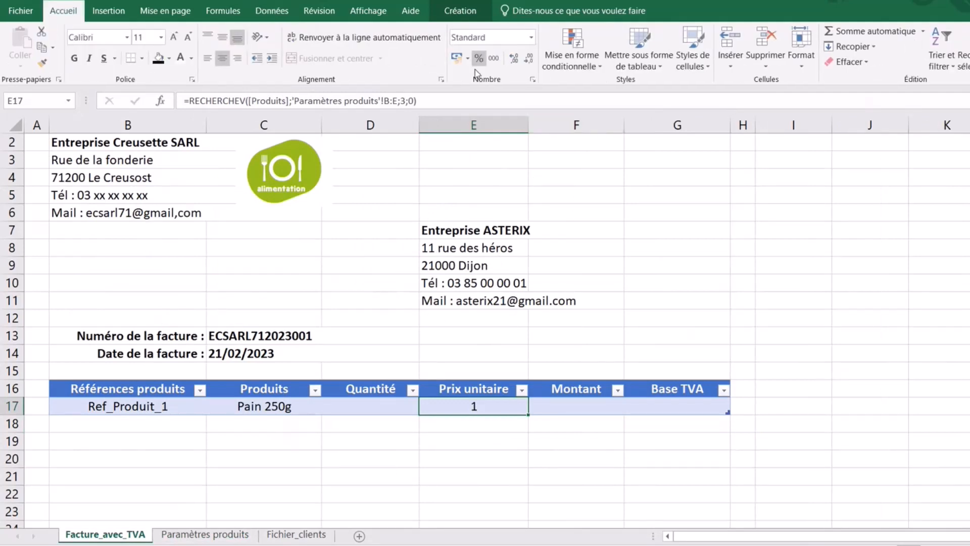
pyautogui.click(456, 60)
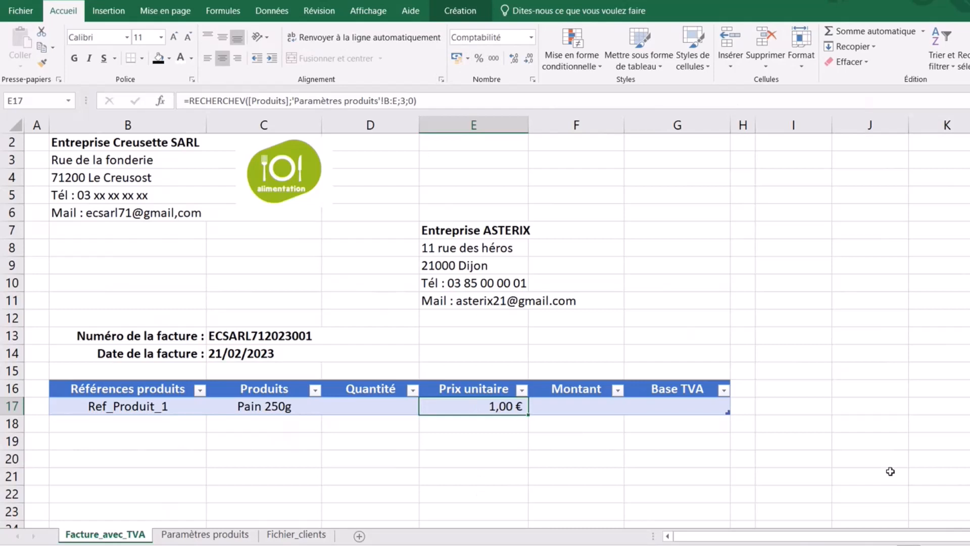
pyautogui.click(680, 409)
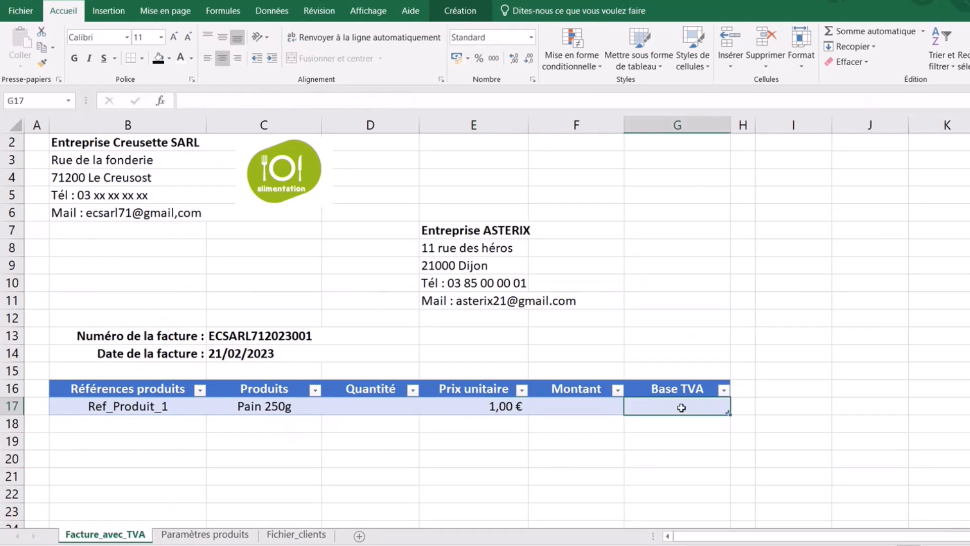
# - Enter =RECHERCHEV([Produits];'Paramètres produits'!B:E;4;0) in G17 to fetch the VAT rate
pyautogui.write('=rechreche')
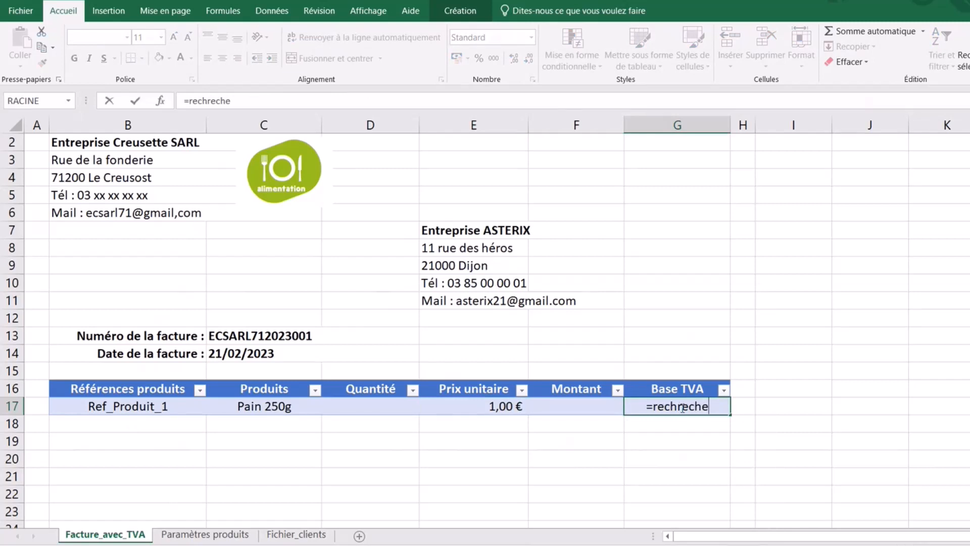
pyautogui.press('BackSpace')
pyautogui.press('BackSpace')
pyautogui.press('BackSpace')
pyautogui.press('BackSpace')
pyautogui.press('BackSpace')
pyautogui.write('erch')
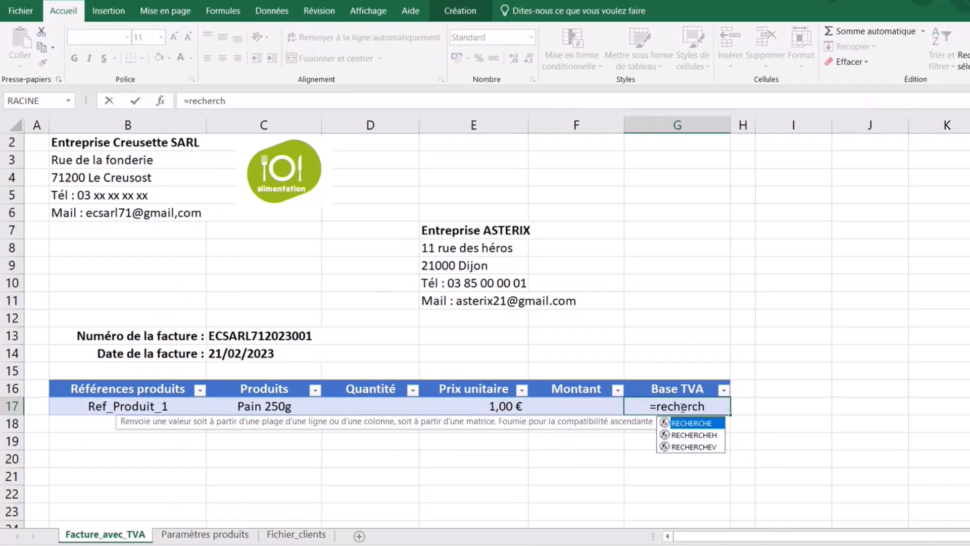
pyautogui.write('ev(')
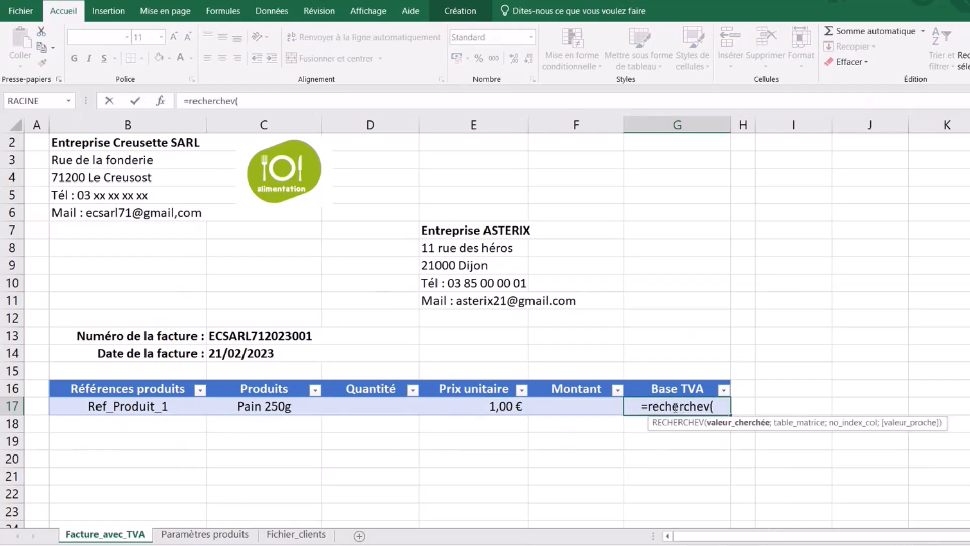
pyautogui.click(257, 406)
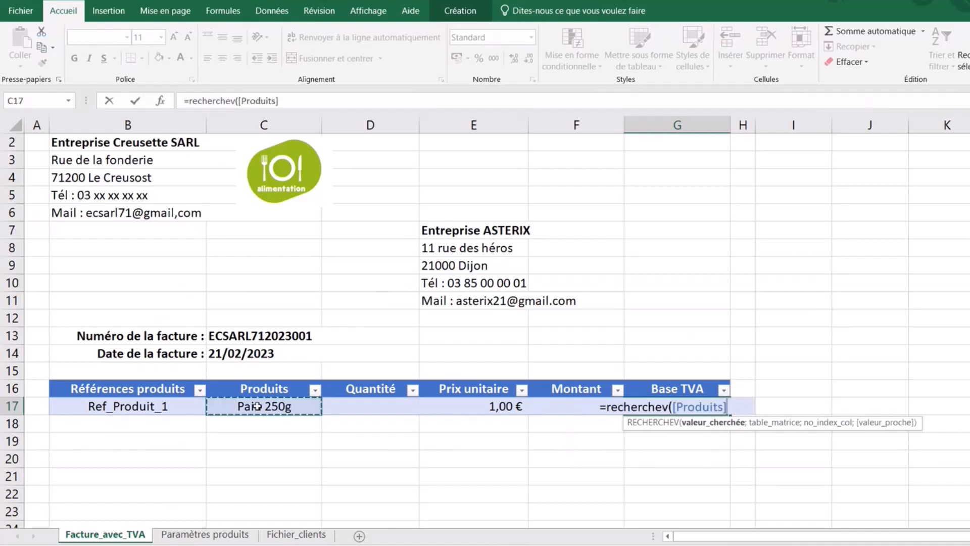
pyautogui.write(';')
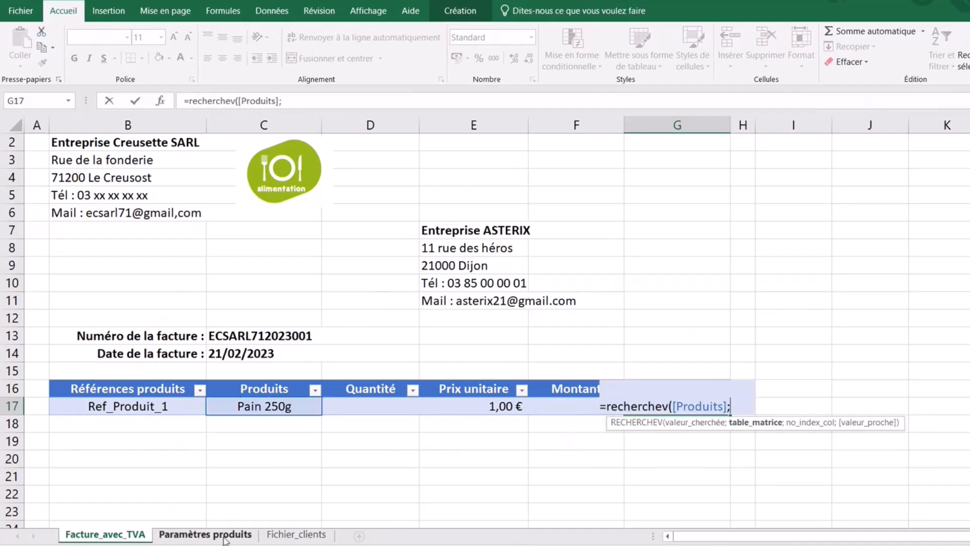
pyautogui.click(224, 540)
pyautogui.moveTo(120, 125); pyautogui.dragTo(429, 104)
pyautogui.write(';')
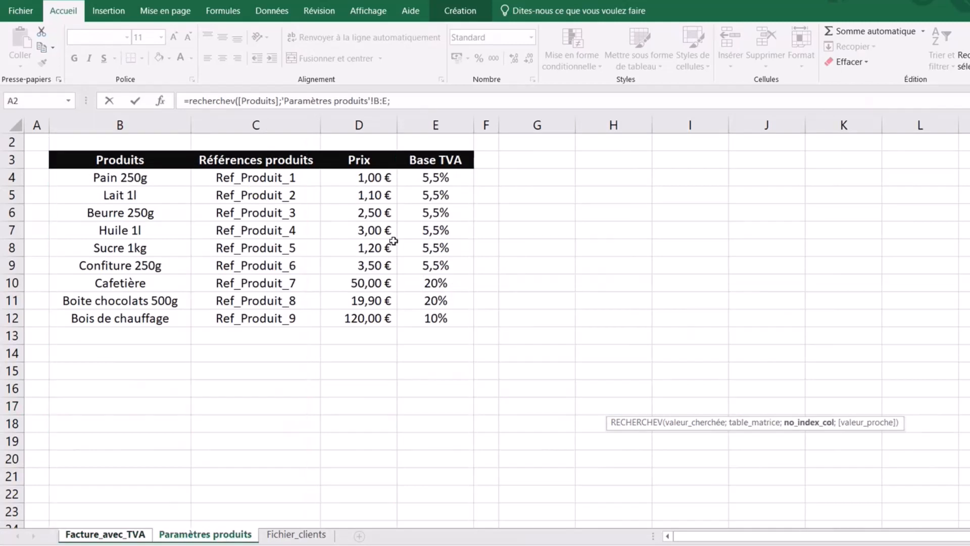
pyautogui.write('4;0)')
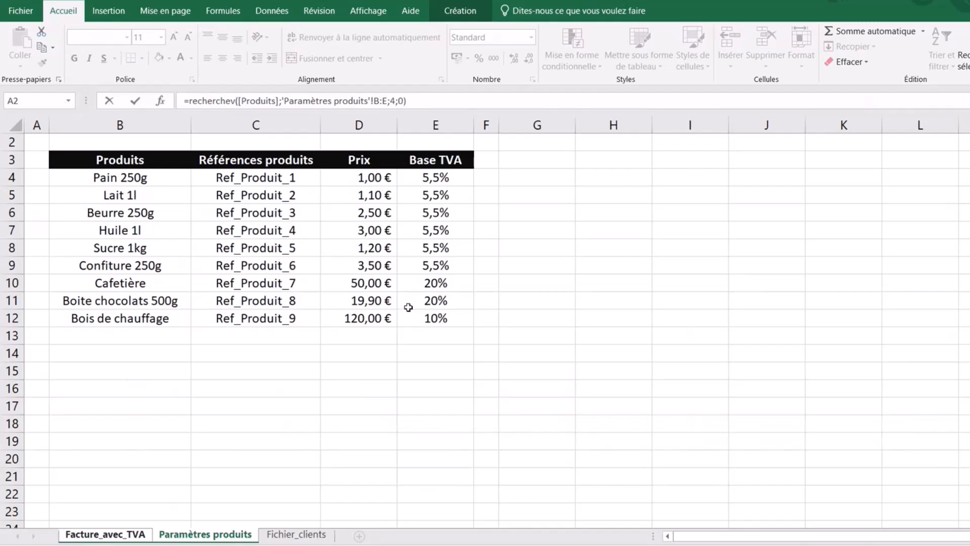
pyautogui.press('Return')
# - Format G17 as a percentage with one decimal, showing 5,5%
pyautogui.click(686, 406)
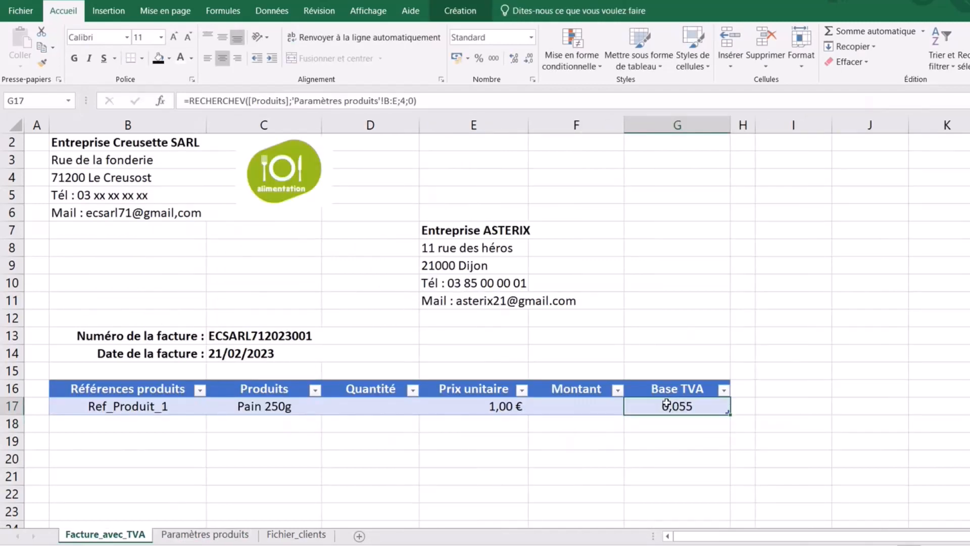
pyautogui.click(479, 59)
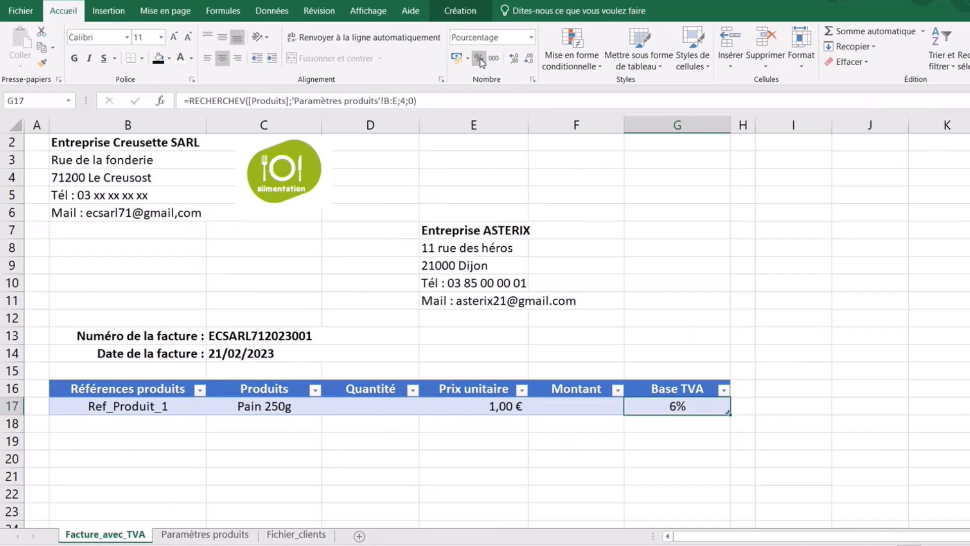
pyautogui.click(514, 58)
pyautogui.click(546, 478)
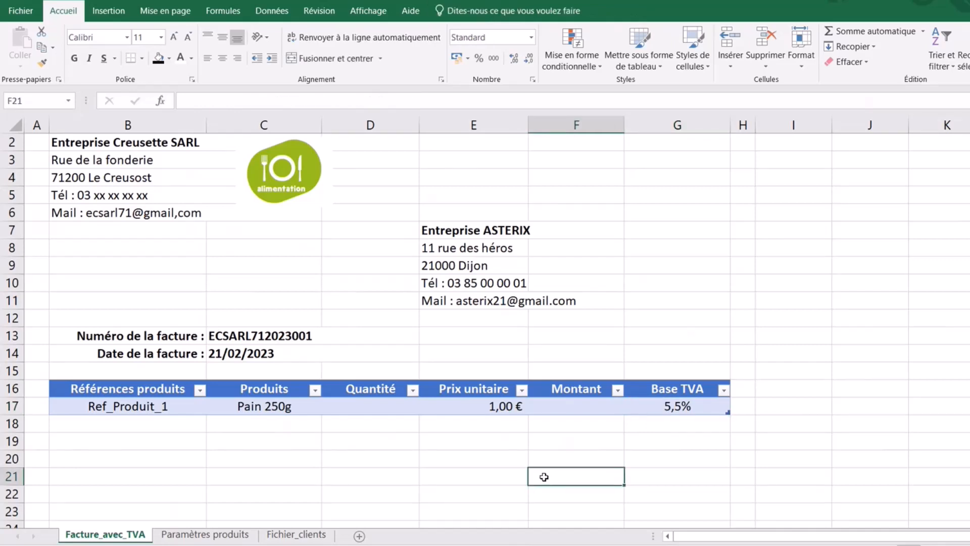
# - Enter =[Quantité]*[Prix unitaire] in the Montant cell F17
pyautogui.click(578, 404)
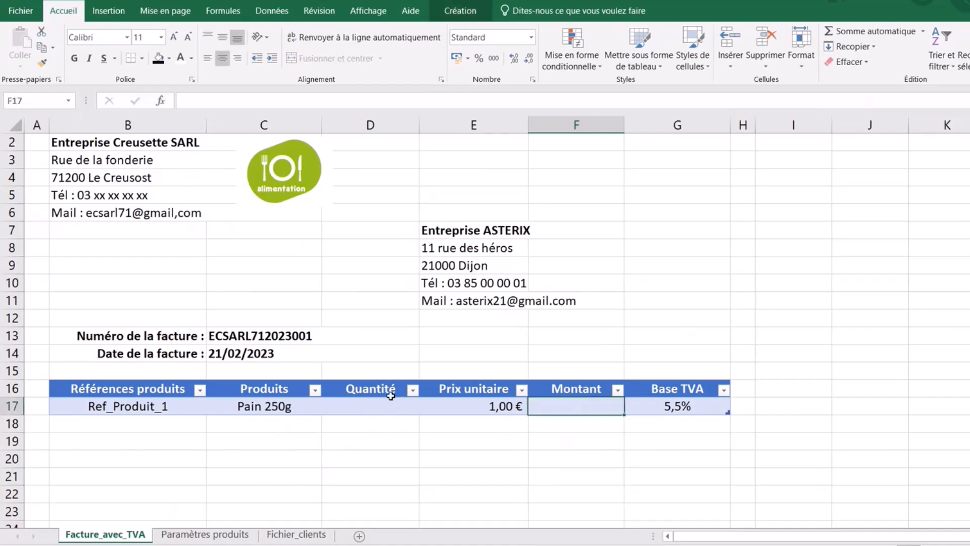
pyautogui.click(366, 407)
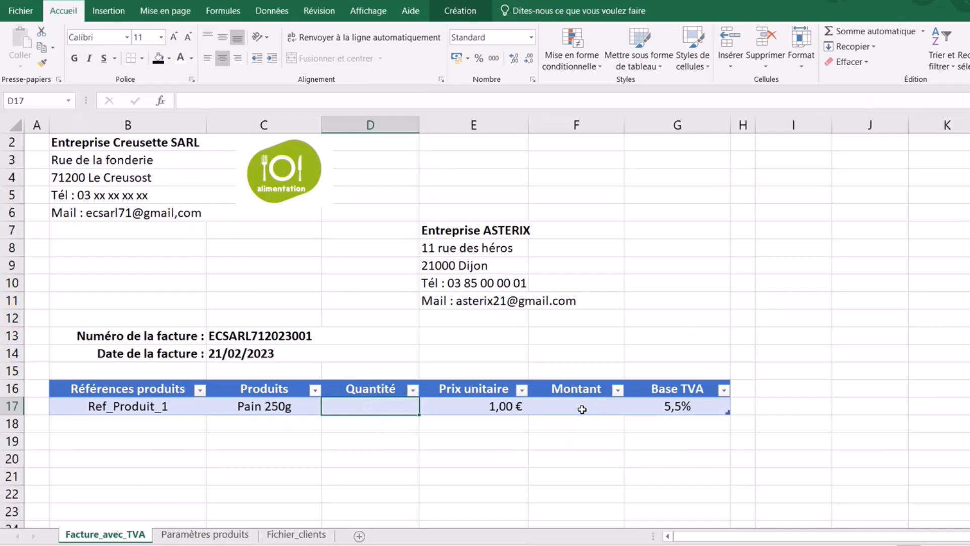
pyautogui.press('Tab')
pyautogui.press('Tab')
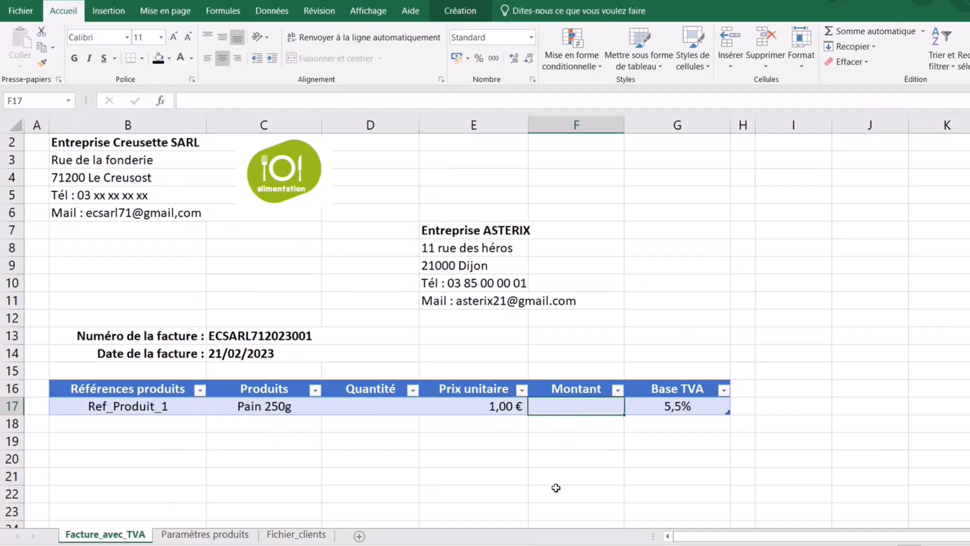
pyautogui.write('=')
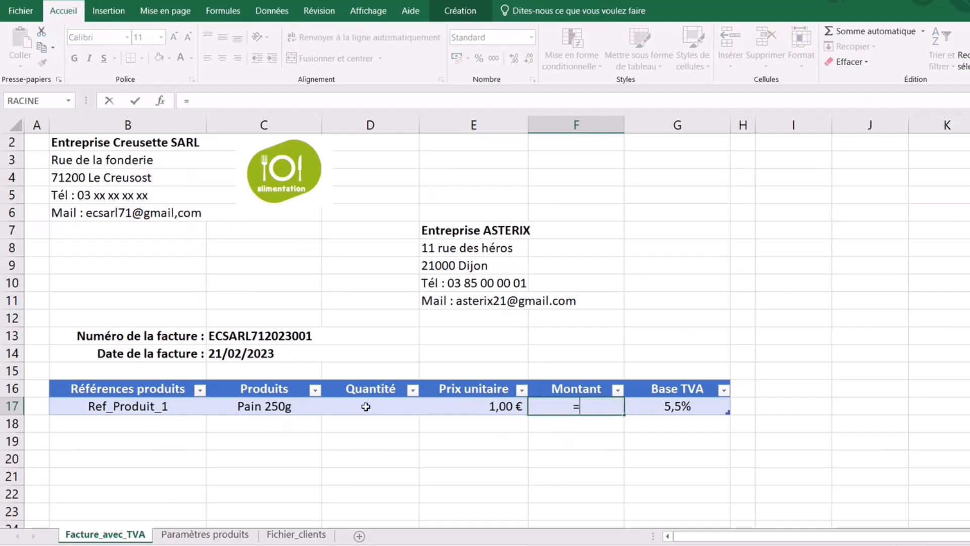
pyautogui.click(365, 406)
pyautogui.write('*')
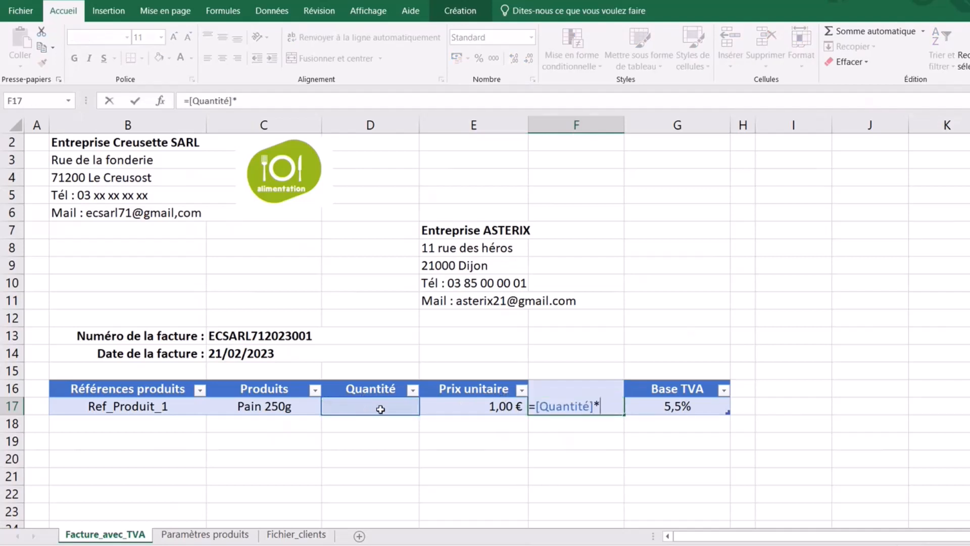
pyautogui.click(473, 404)
pyautogui.press('Return')
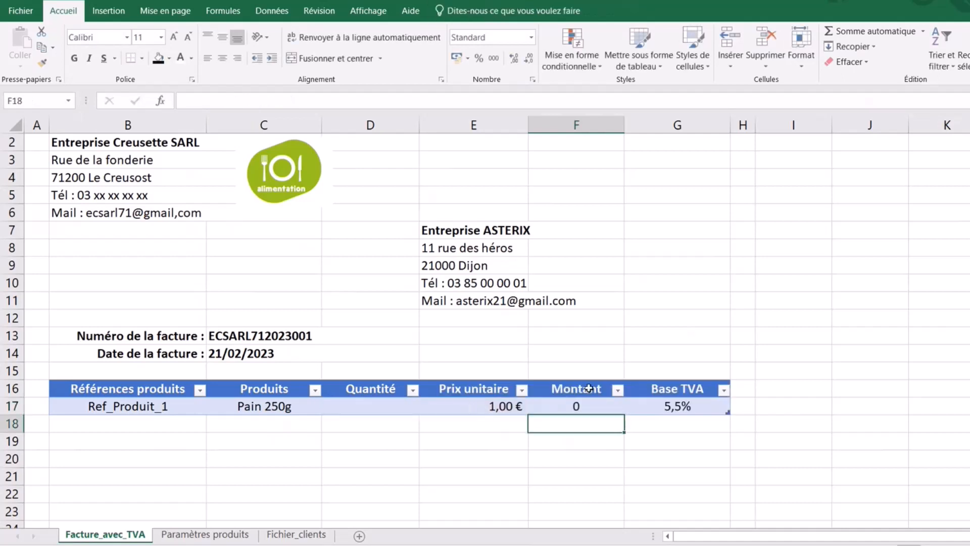
# - Apply the Comptabilité euro format to the Montant cell F17
pyautogui.click(590, 408)
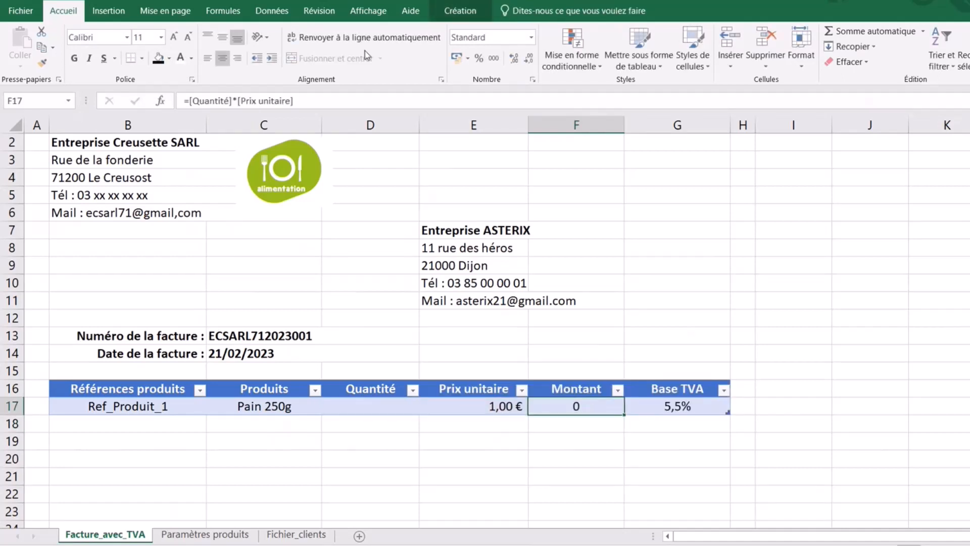
pyautogui.click(457, 57)
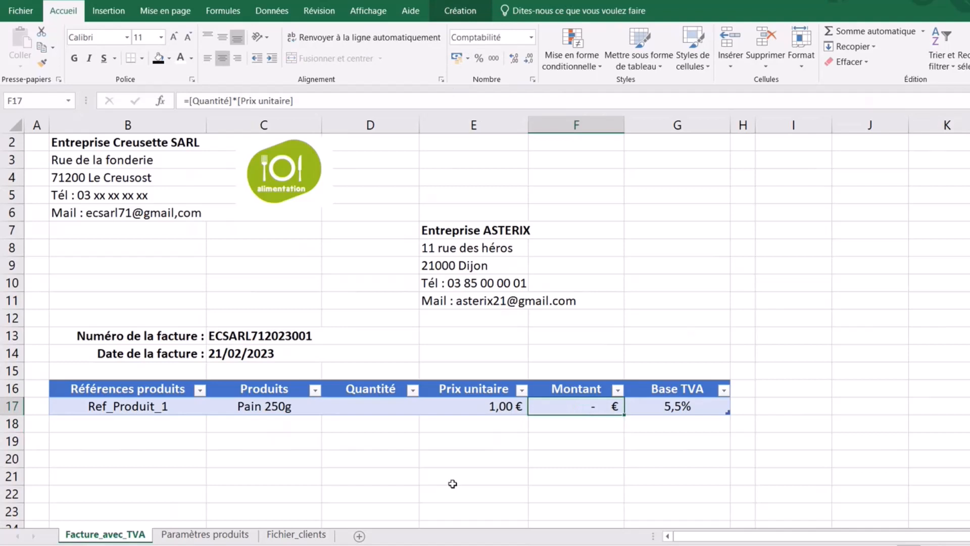
pyautogui.click(408, 458)
pyautogui.click(372, 407)
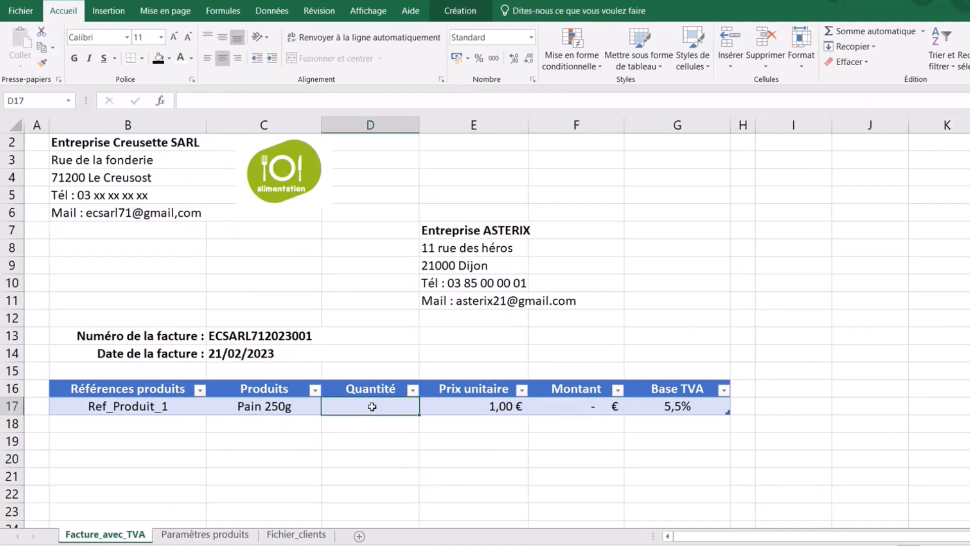
pyautogui.write('100')
pyautogui.click(386, 478)
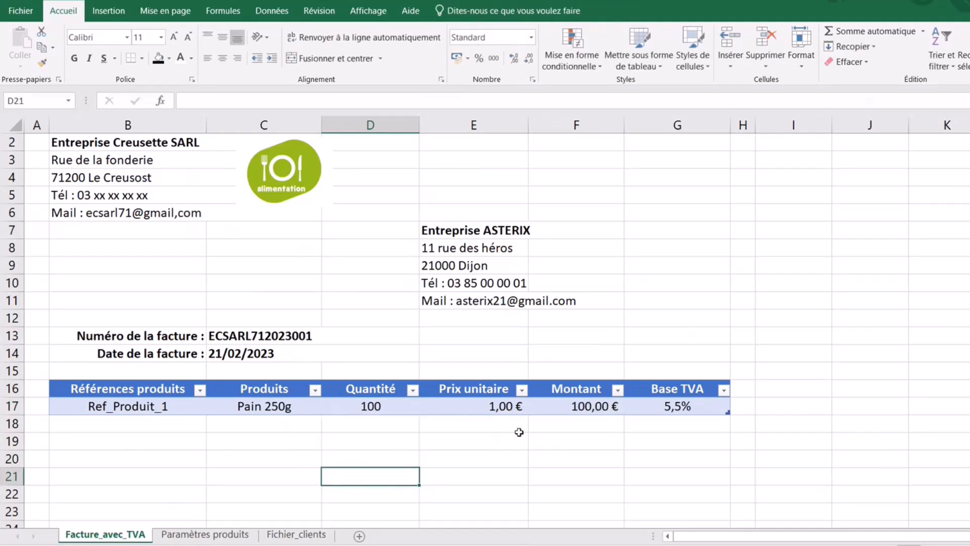
pyautogui.click(383, 406)
pyautogui.write('150')
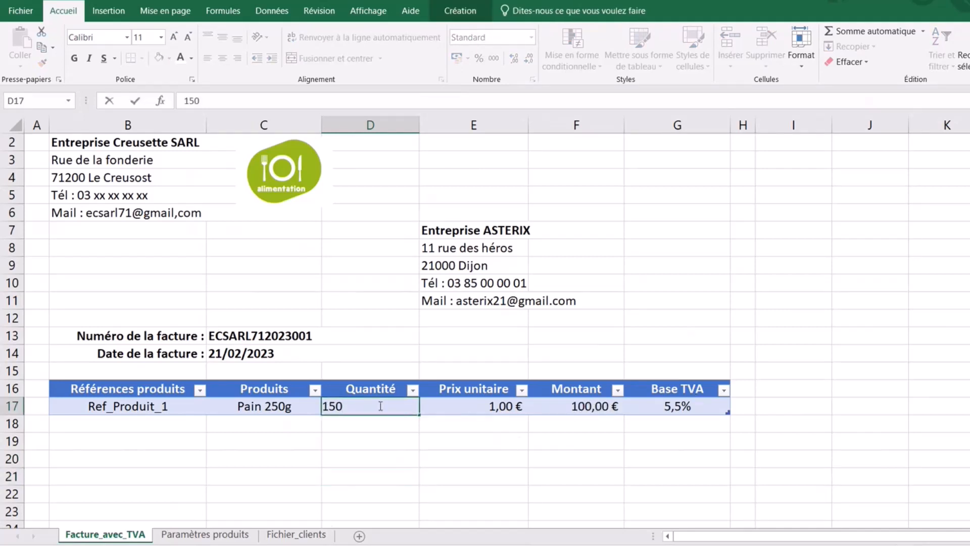
pyautogui.click(556, 481)
pyautogui.click(370, 408)
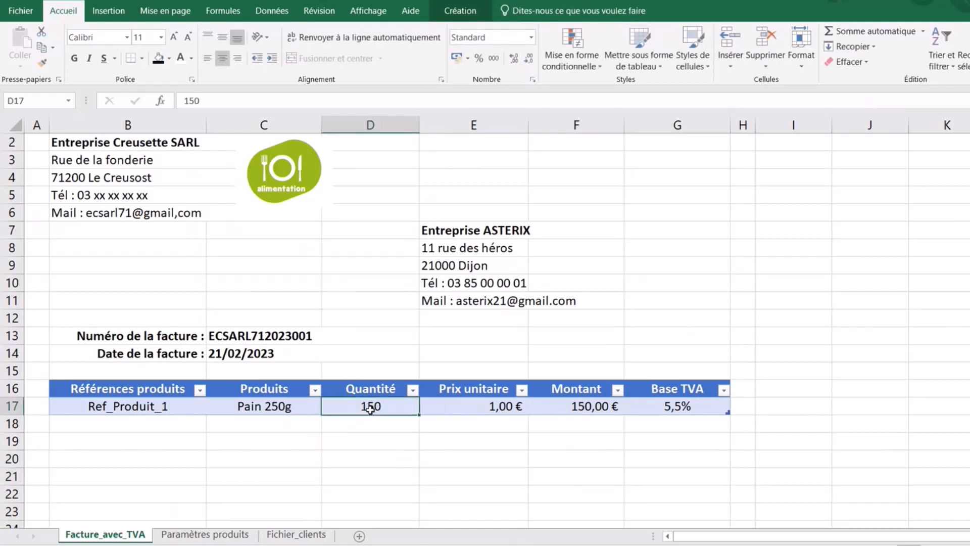
pyautogui.press('BackSpace')
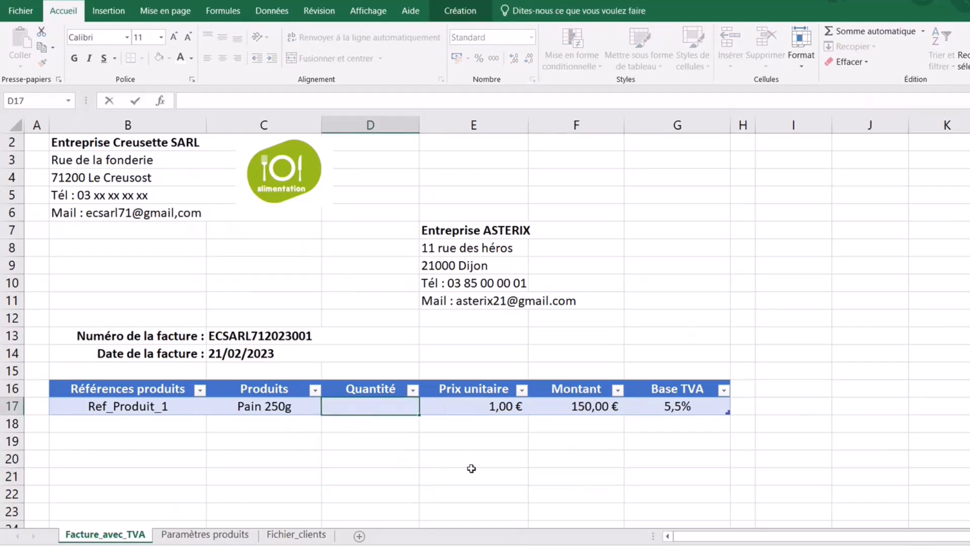
pyautogui.click(472, 469)
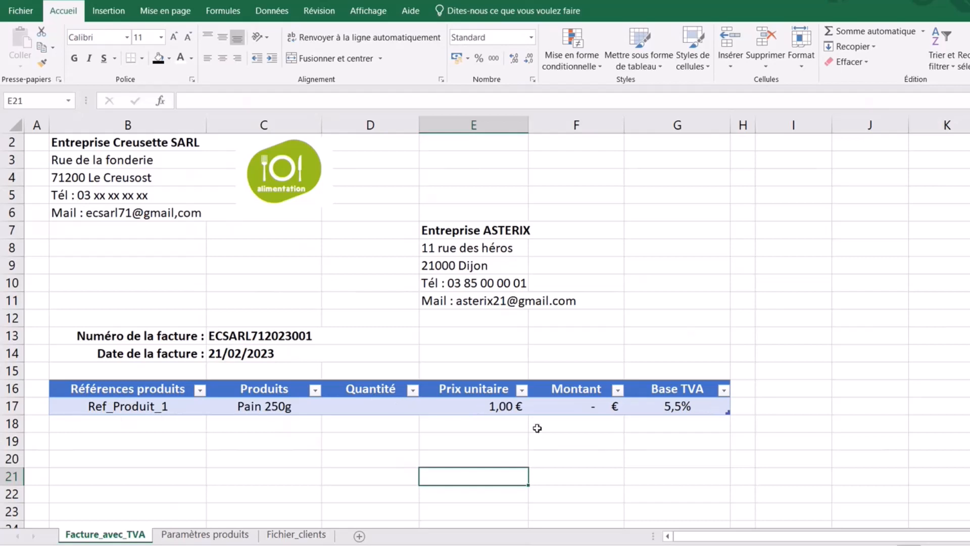
# - Extend the table to row 21 and set rows 18 and 19 to Lait 1l and Confiture 250g
pyautogui.click(279, 402)
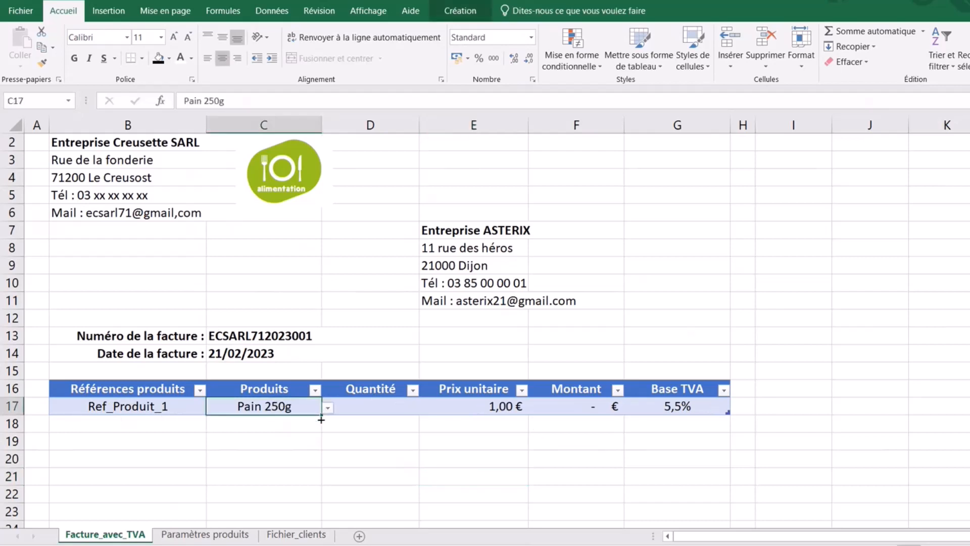
pyautogui.moveTo(321, 417); pyautogui.dragTo(321, 486)
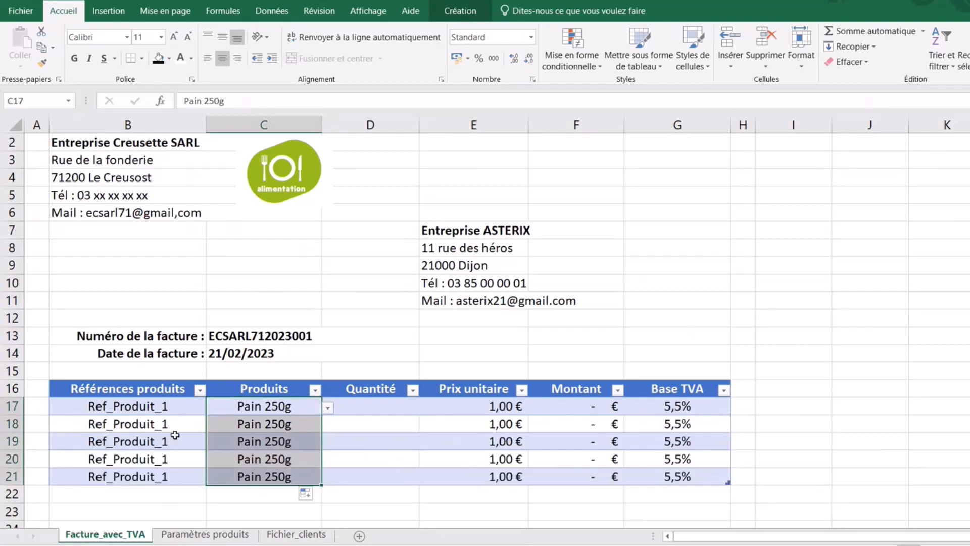
pyautogui.click(275, 421)
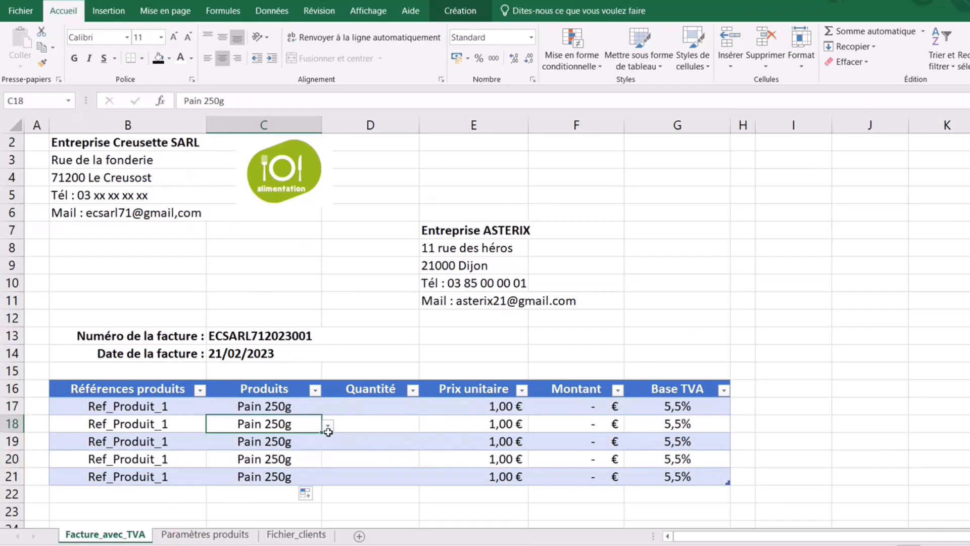
pyautogui.click(329, 426)
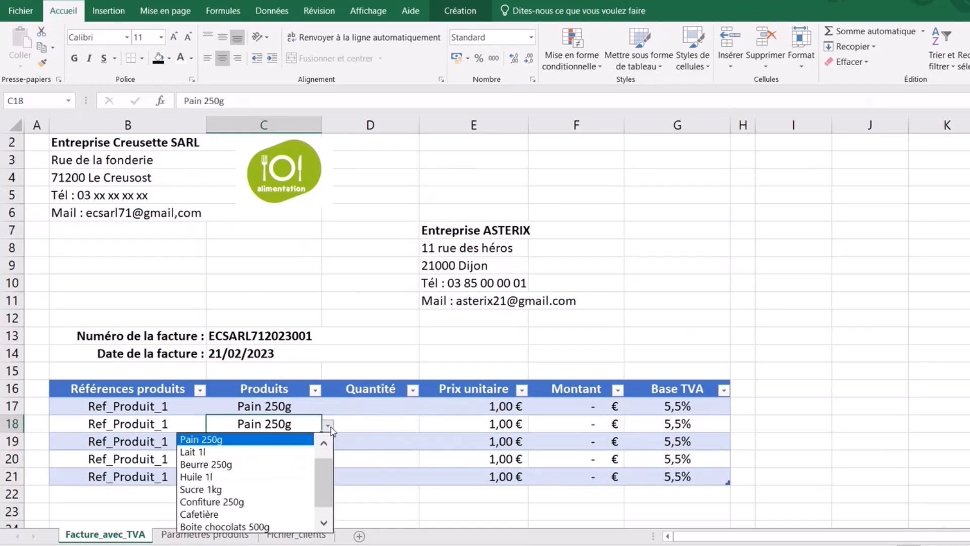
pyautogui.click(238, 454)
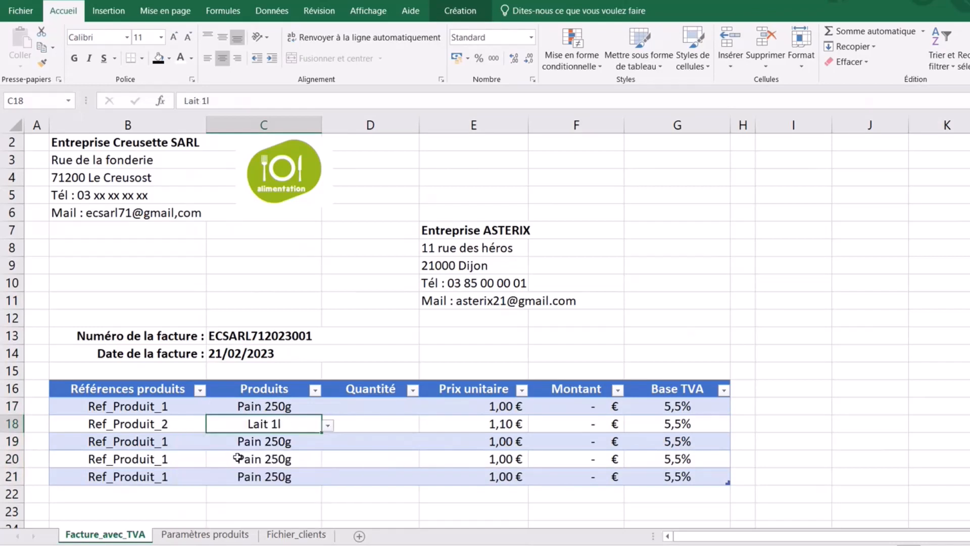
pyautogui.click(297, 444)
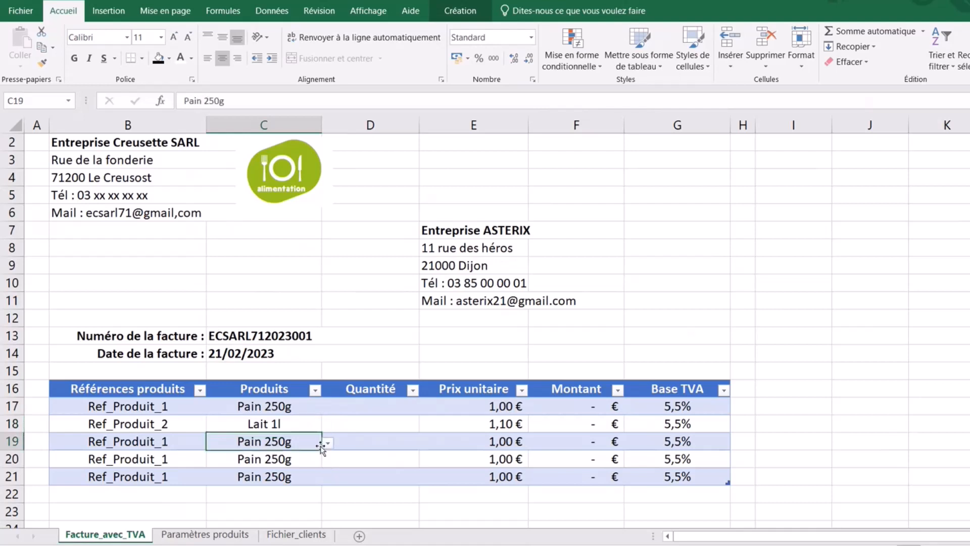
pyautogui.click(328, 443)
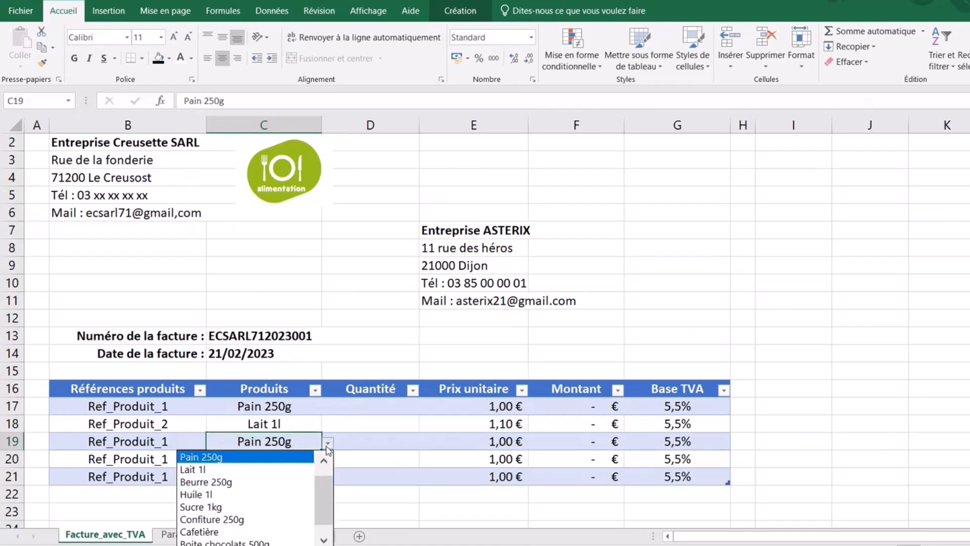
pyautogui.click(244, 519)
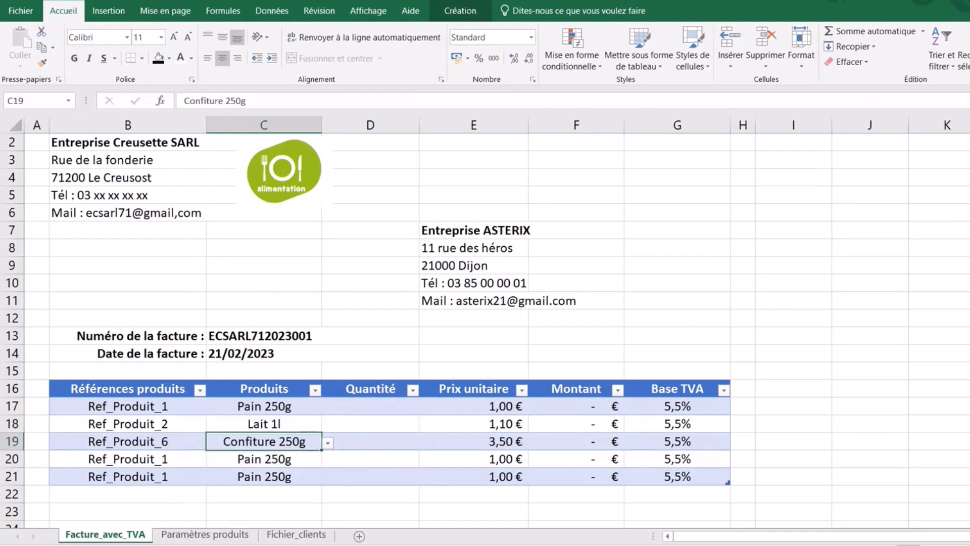
# - Pick Cafetière for row 20 and Bois de chauffage for row 21
pyautogui.click(279, 459)
pyautogui.click(329, 461)
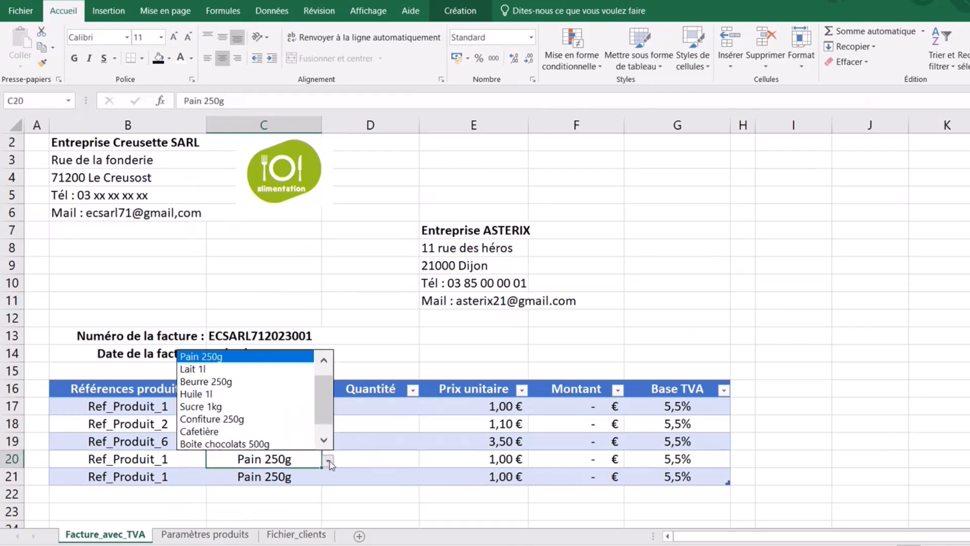
pyautogui.click(224, 432)
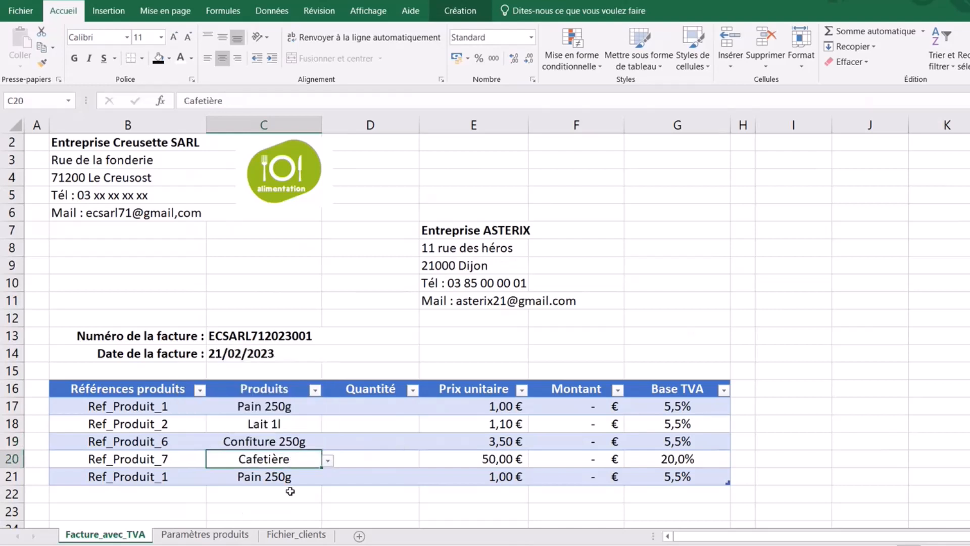
pyautogui.click(278, 475)
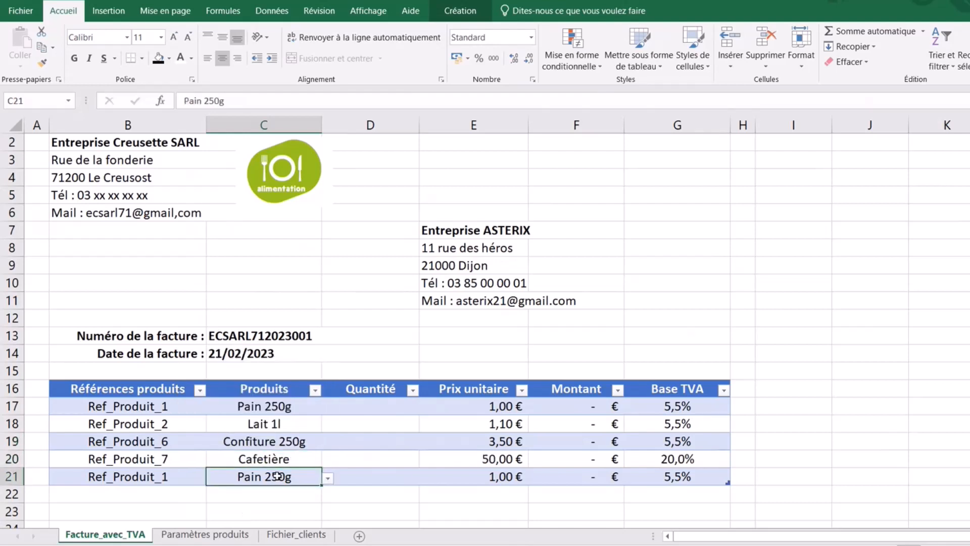
pyautogui.click(328, 478)
pyautogui.moveTo(326, 405); pyautogui.dragTo(325, 431)
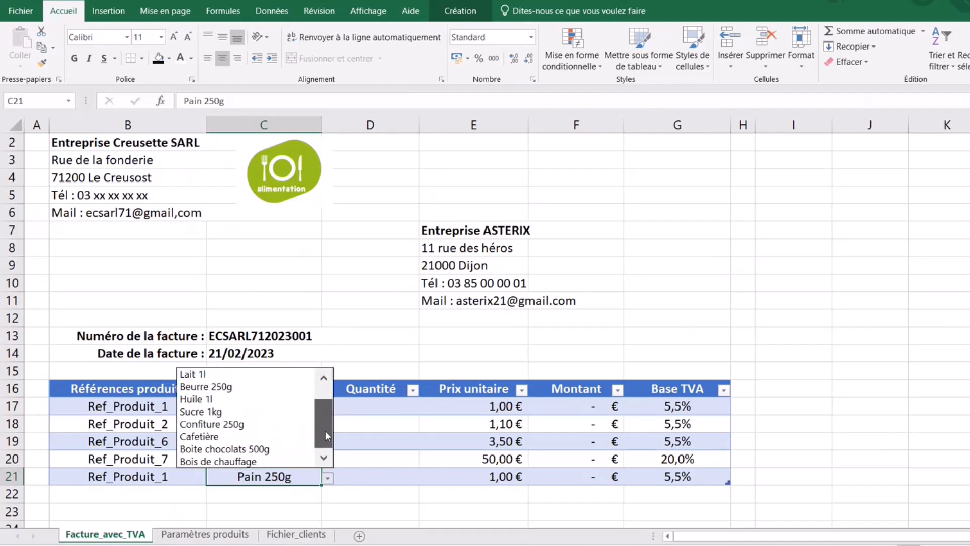
pyautogui.click(227, 461)
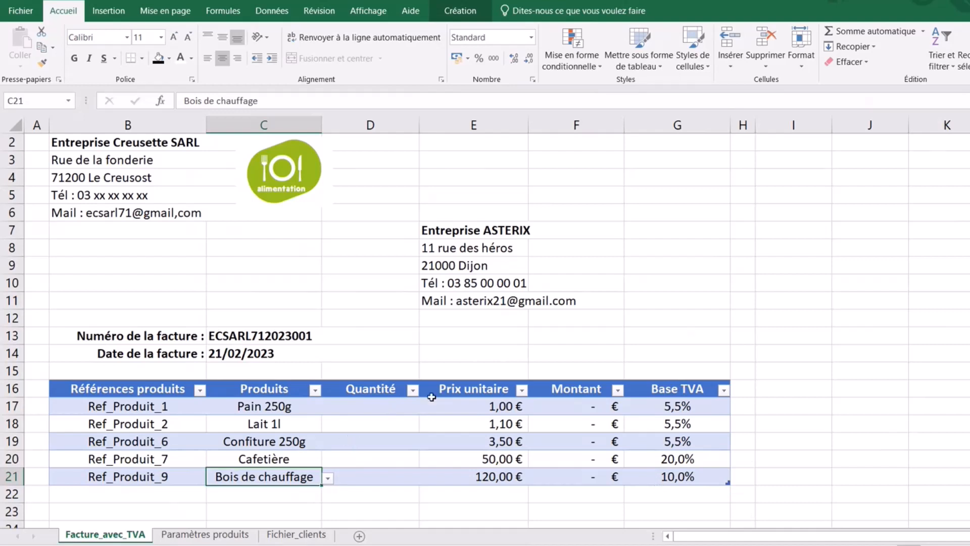
# - Enter quantities 100, 50, 40 and 4 in D17:D20
pyautogui.click(375, 405)
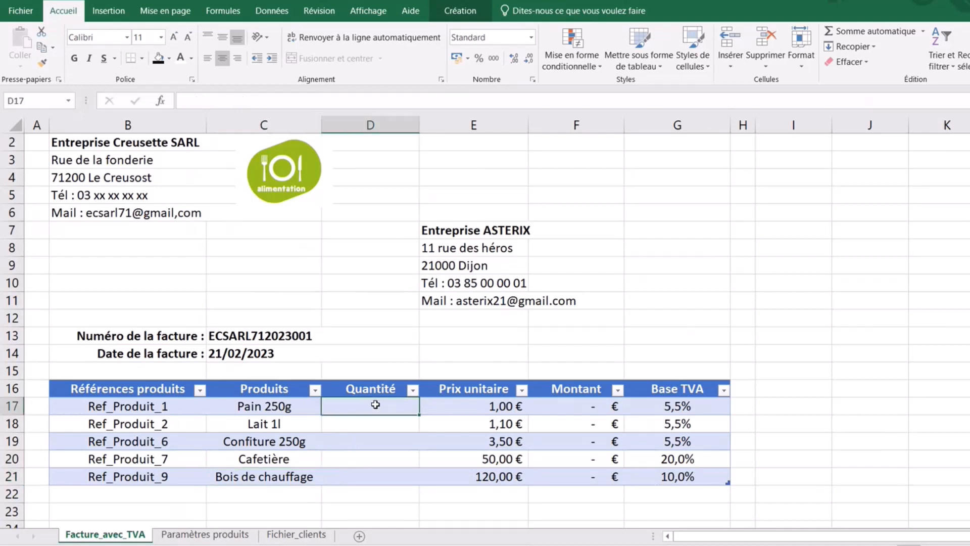
pyautogui.write('100')
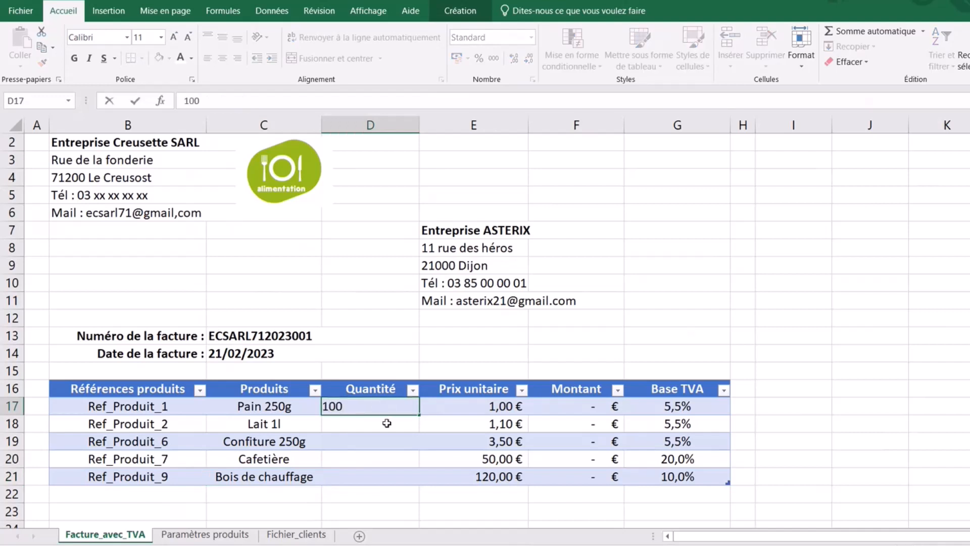
pyautogui.click(387, 423)
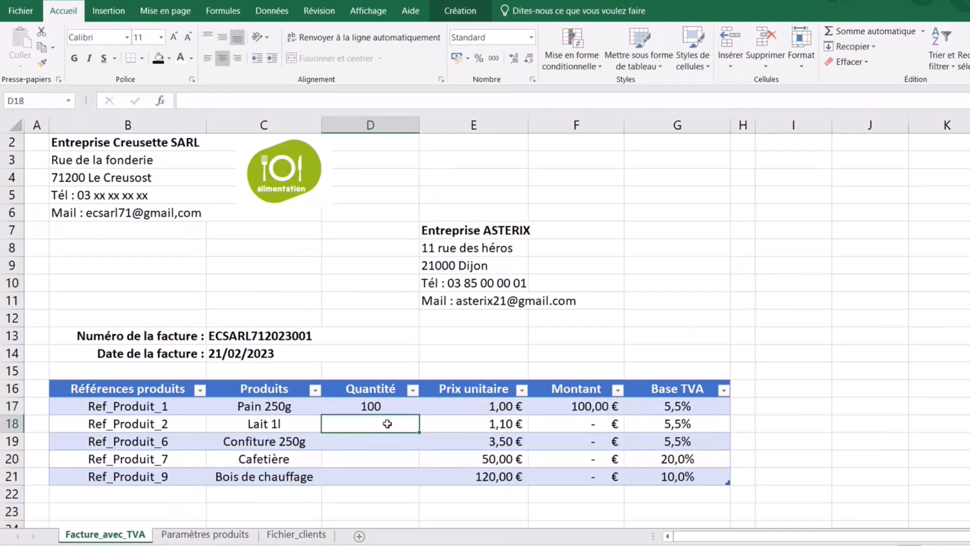
pyautogui.write('50')
pyautogui.click(393, 446)
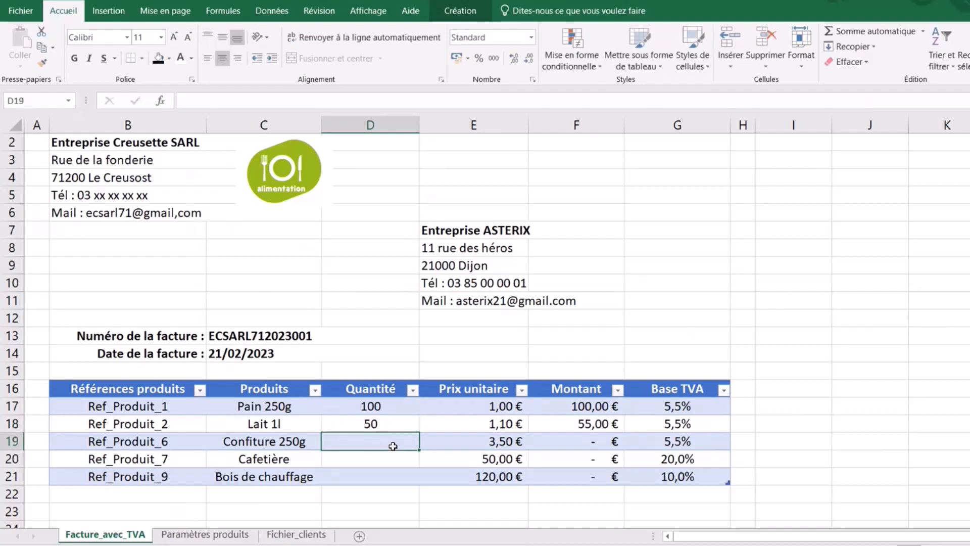
pyautogui.write('40')
pyautogui.press('Return')
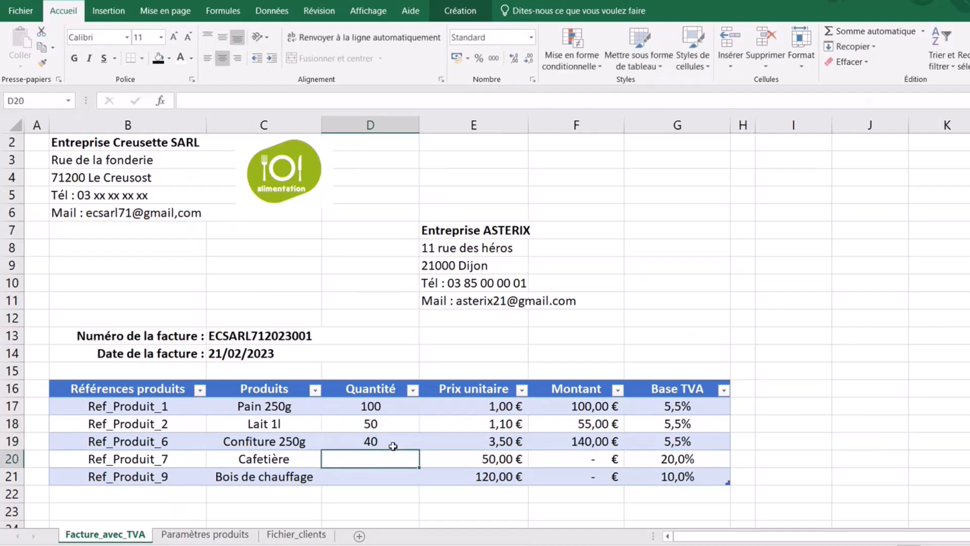
pyautogui.write('4')
pyautogui.click(379, 478)
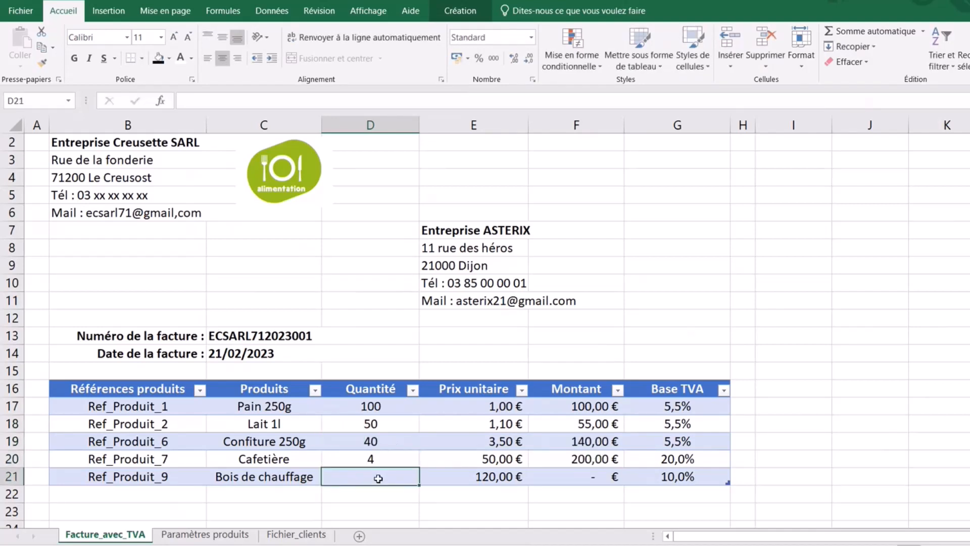
# - Widen column C for the product names and enter quantity 5 for Bois de chauffage
pyautogui.click(271, 476)
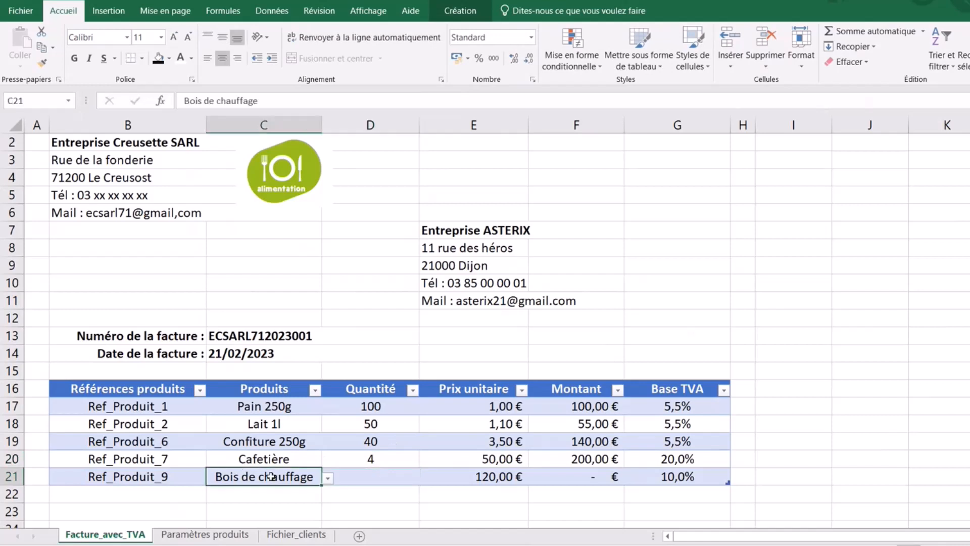
pyautogui.moveTo(321, 115); pyautogui.dragTo(344, 133)
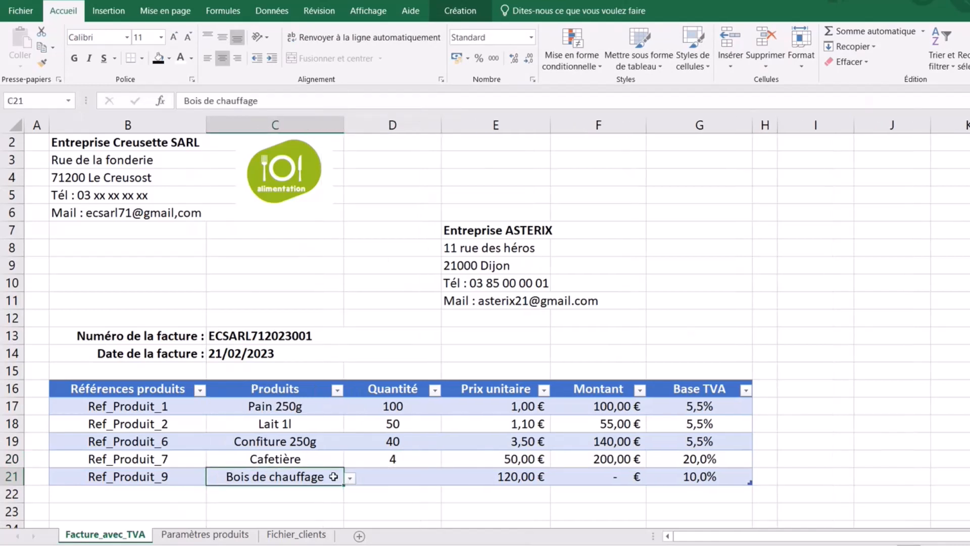
pyautogui.click(391, 479)
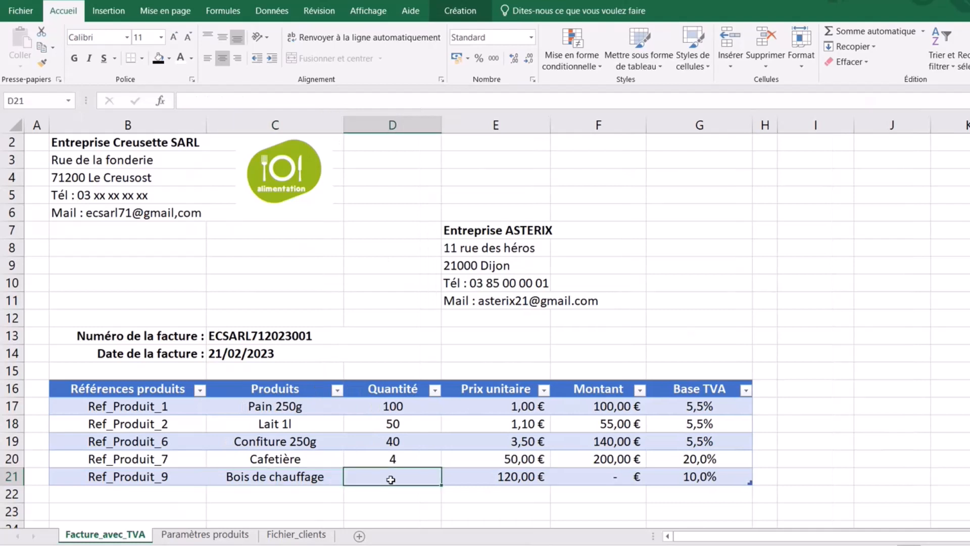
pyautogui.write('5')
pyautogui.click(264, 475)
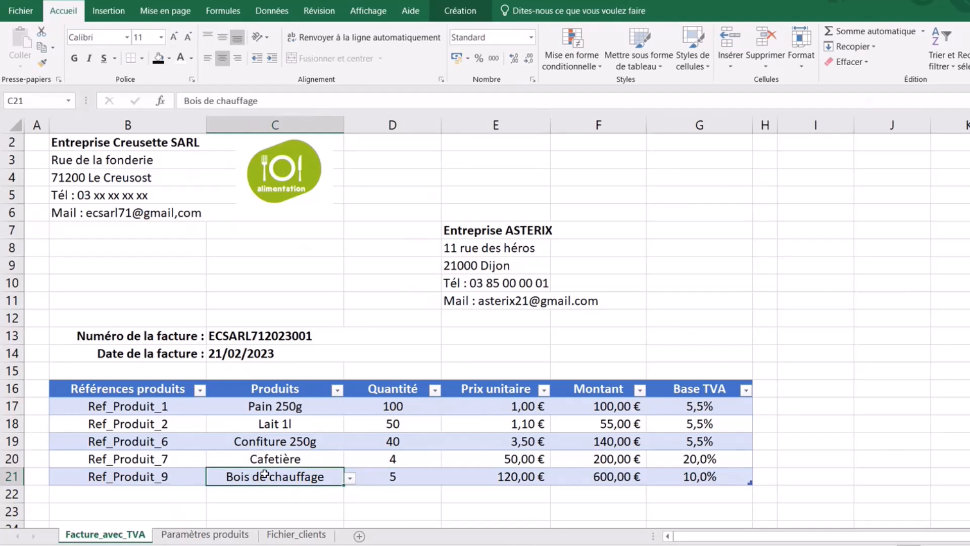
# - On Paramètres produits, rename the heating-wood product to 'Bois de chauffage (1m3)'
pyautogui.click(214, 536)
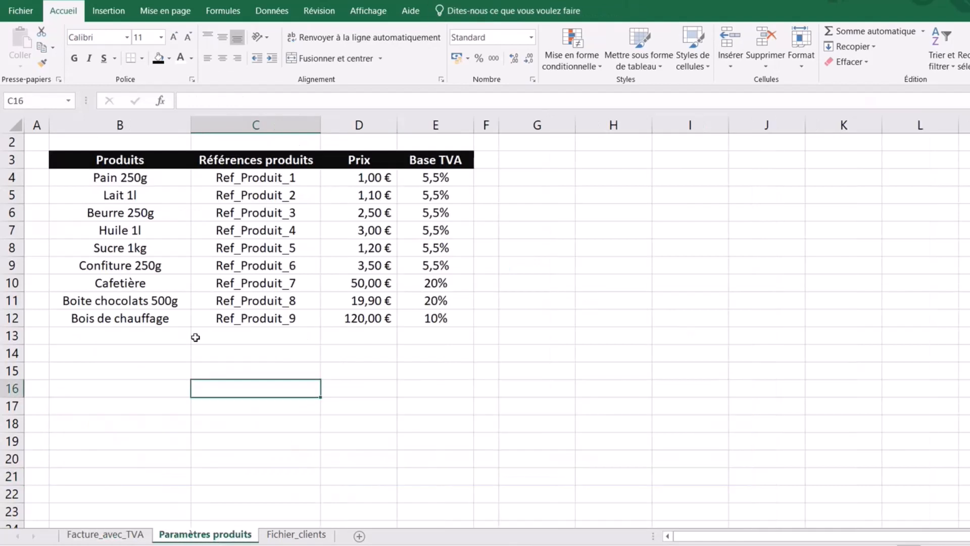
pyautogui.doubleClick(135, 320)
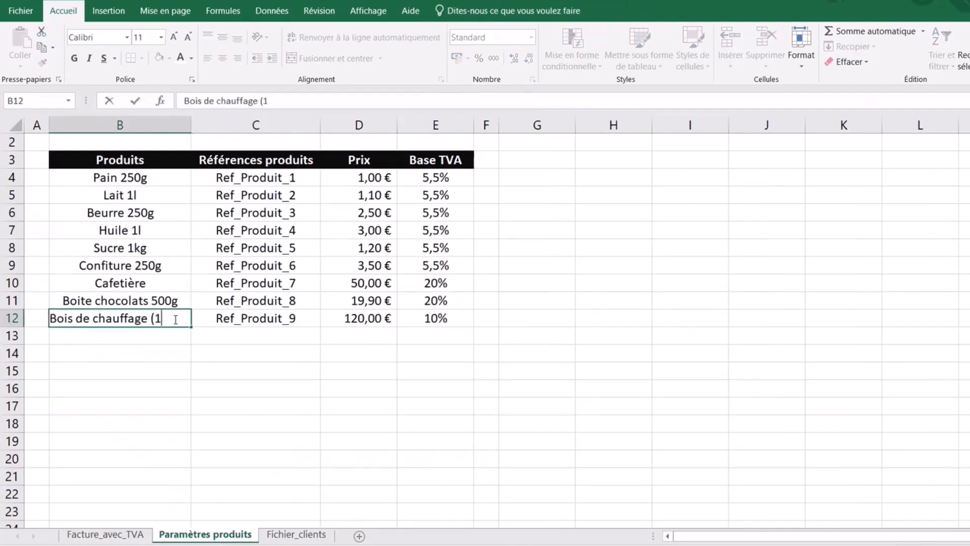
pyautogui.write('(1m3')
pyautogui.click(165, 402)
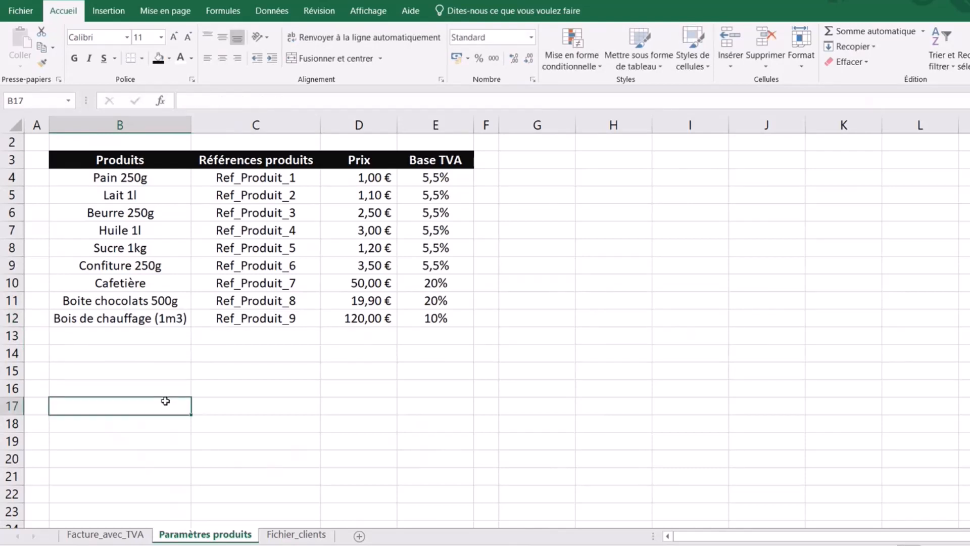
# - Make the 3 in '(1m3)' superscript and go back to the Facture_avec_TVA sheet
pyautogui.click(163, 318)
pyautogui.doubleClick(178, 316)
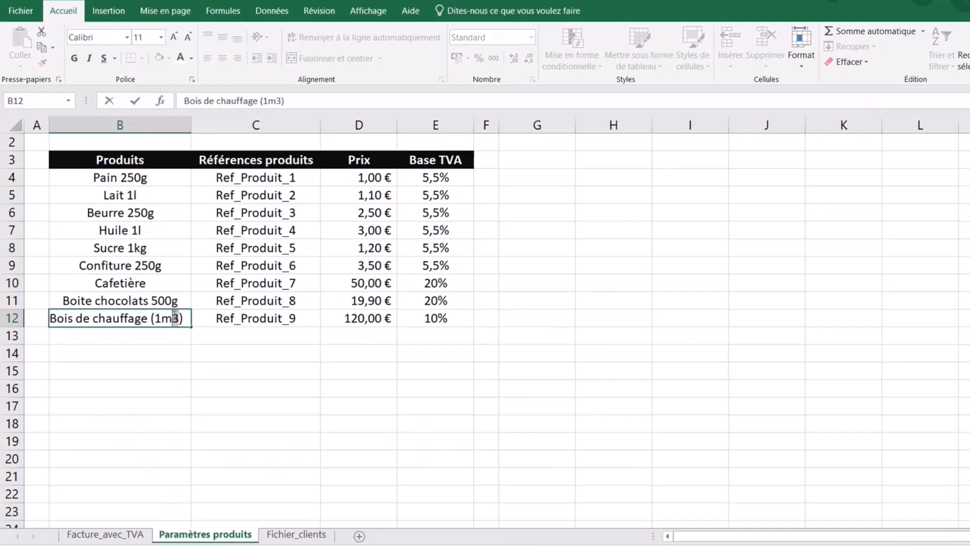
pyautogui.click(192, 79)
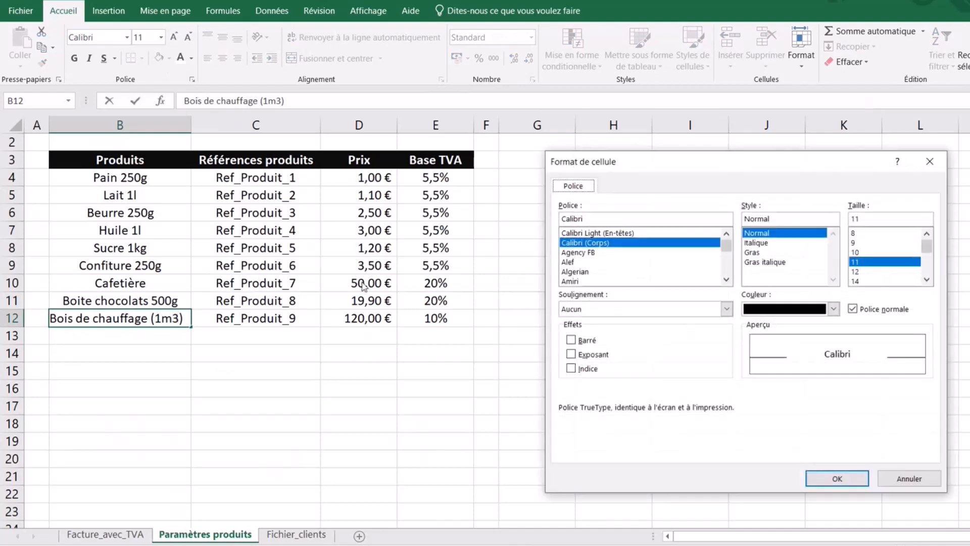
pyautogui.click(571, 354)
pyautogui.click(837, 478)
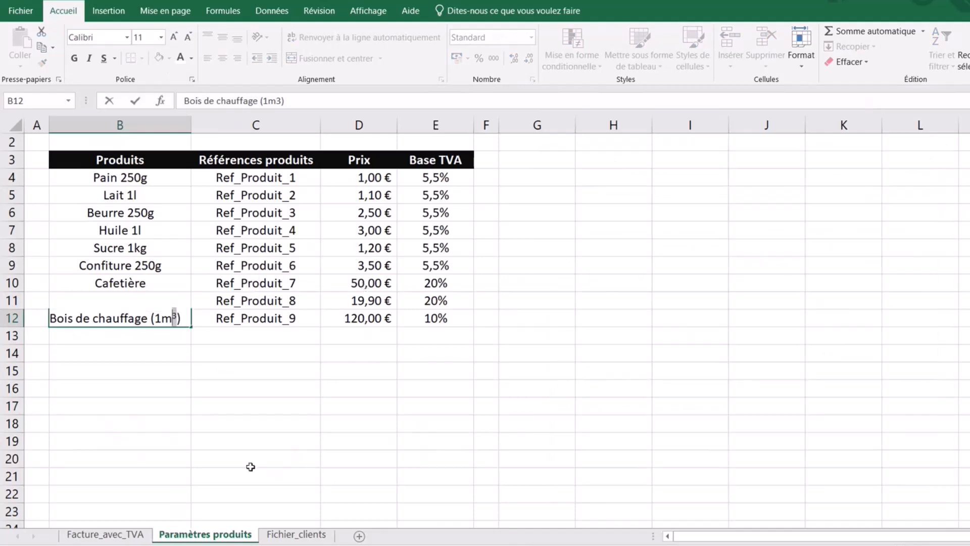
pyautogui.click(249, 431)
pyautogui.click(425, 421)
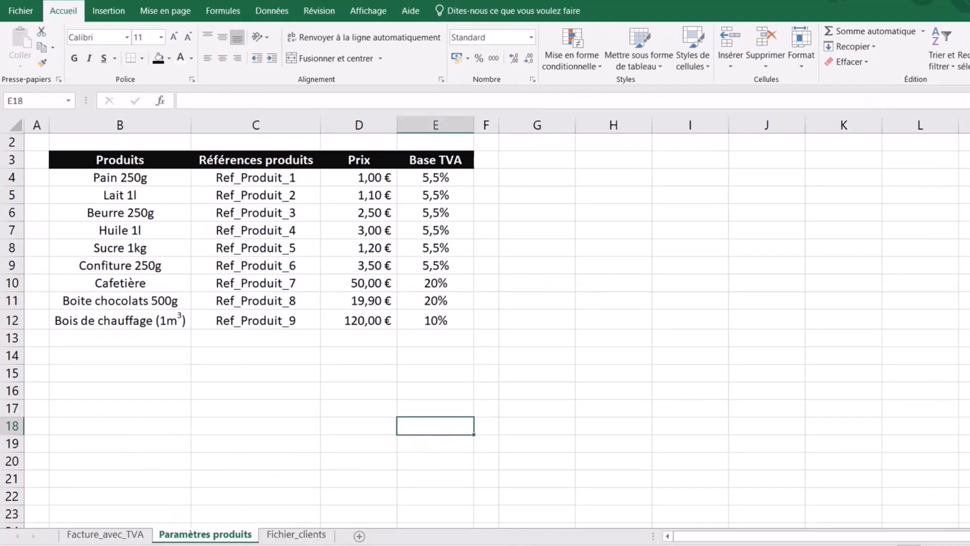
pyautogui.click(105, 535)
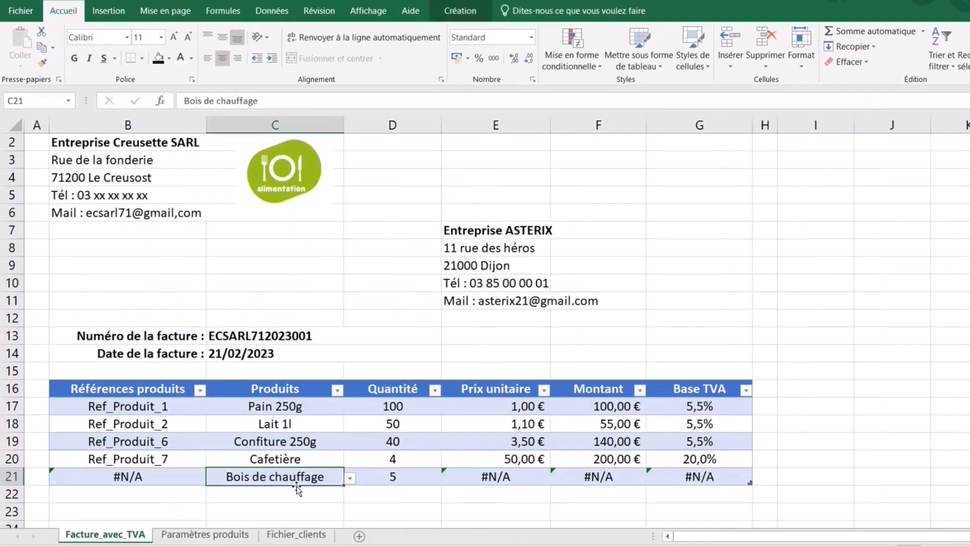
# - Reselect Bois de chauffage (1m3) in C21 and widen column C to fit the name
pyautogui.click(351, 479)
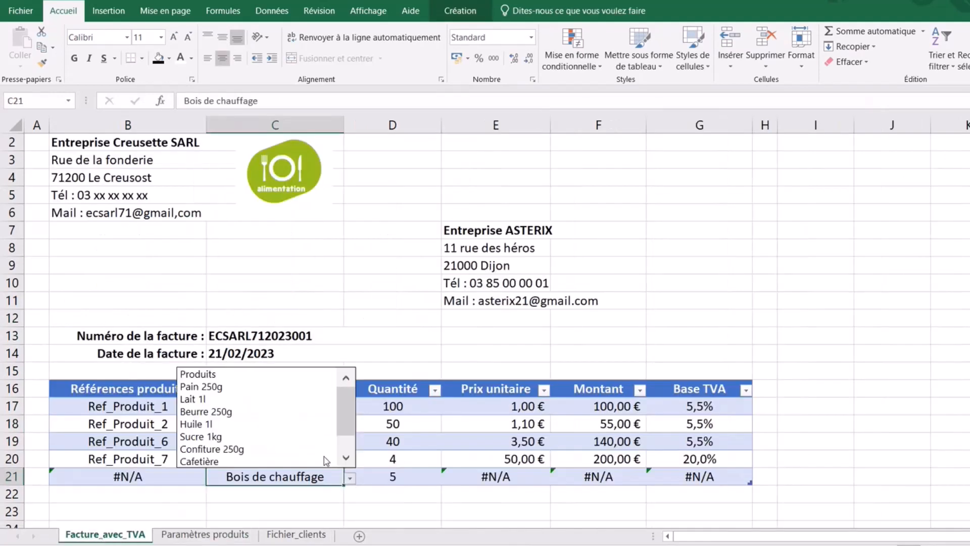
pyautogui.moveTo(355, 410); pyautogui.dragTo(356, 432)
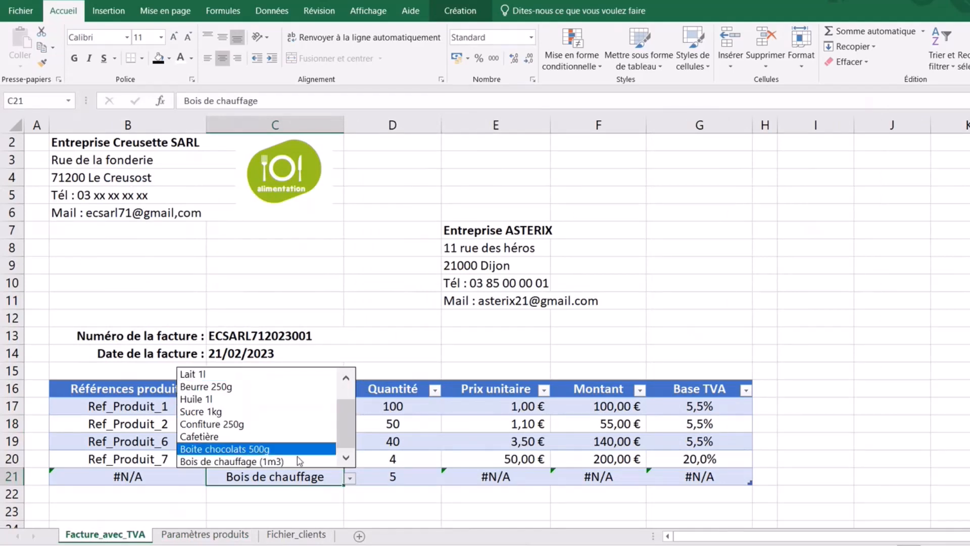
pyautogui.click(228, 460)
pyautogui.click(313, 499)
pyautogui.click(311, 507)
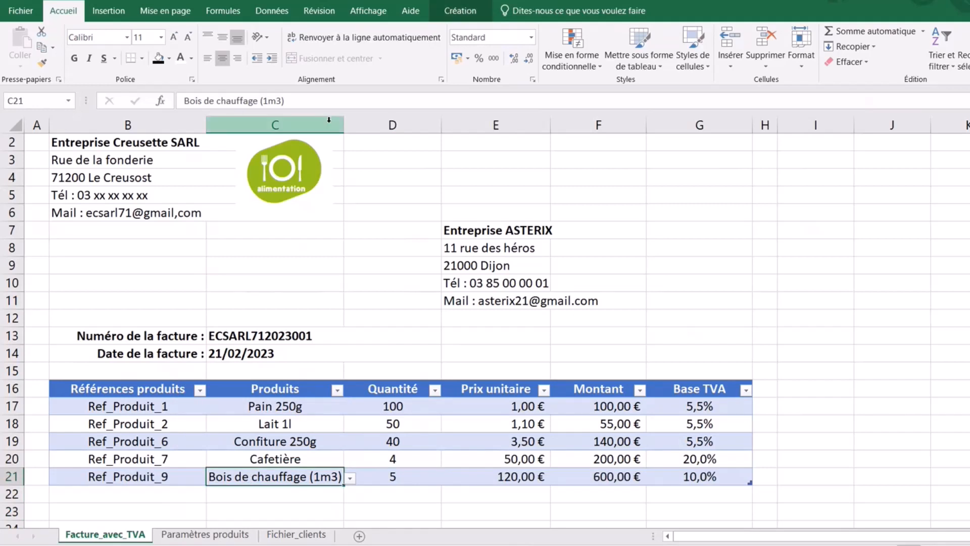
pyautogui.moveTo(344, 125); pyautogui.dragTo(357, 129)
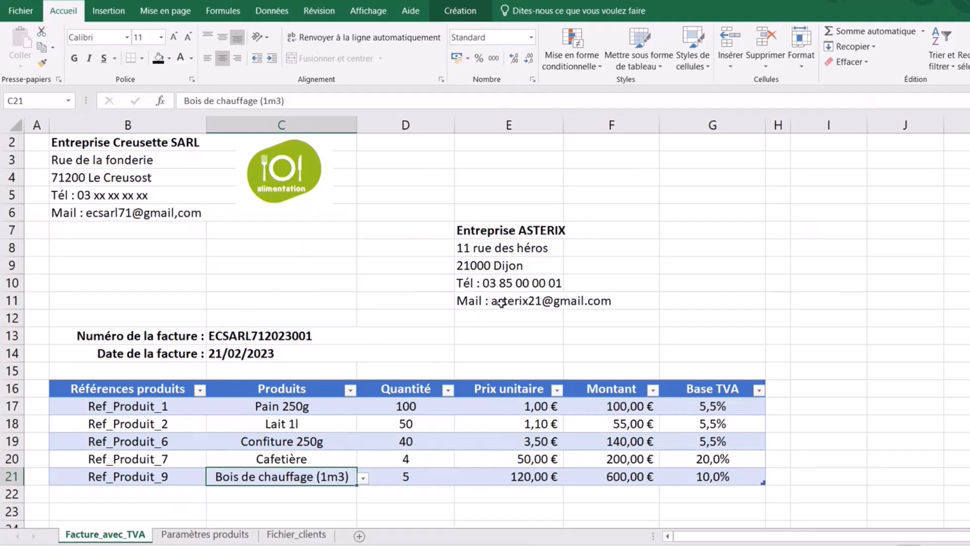
# - Delete the product names in C18:C21, leaving #N/A in their lookup cells
pyautogui.click(326, 424)
pyautogui.moveTo(325, 423); pyautogui.dragTo(324, 474)
pyautogui.press('Delete')
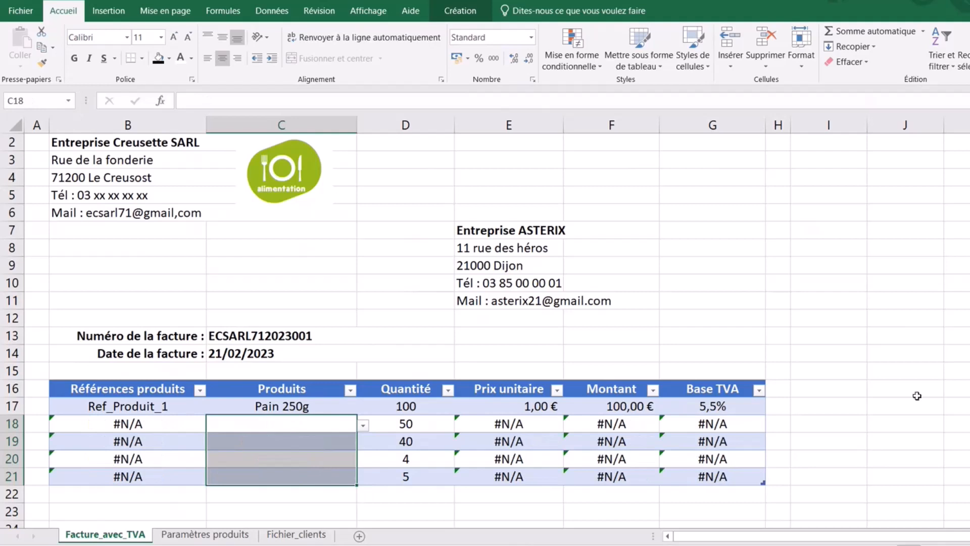
pyautogui.click(947, 390)
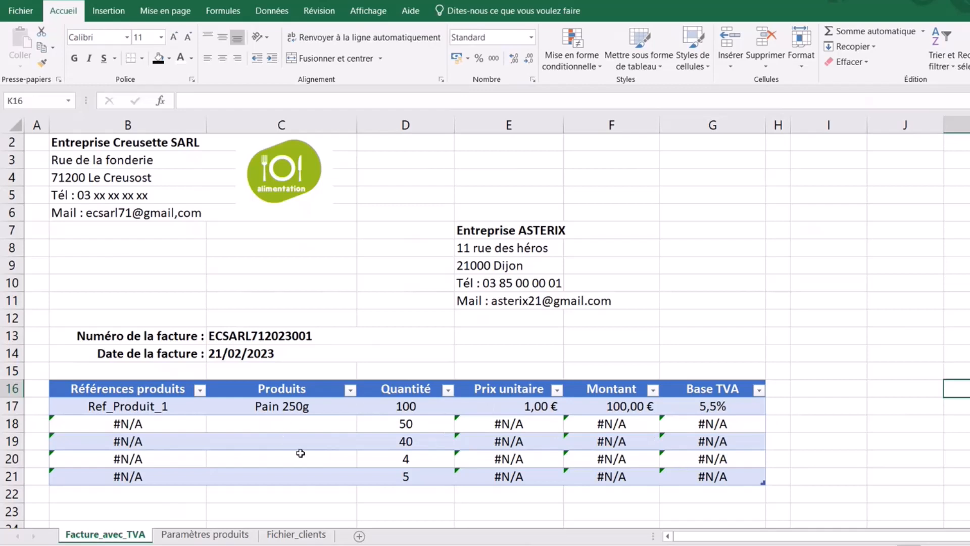
pyautogui.click(283, 424)
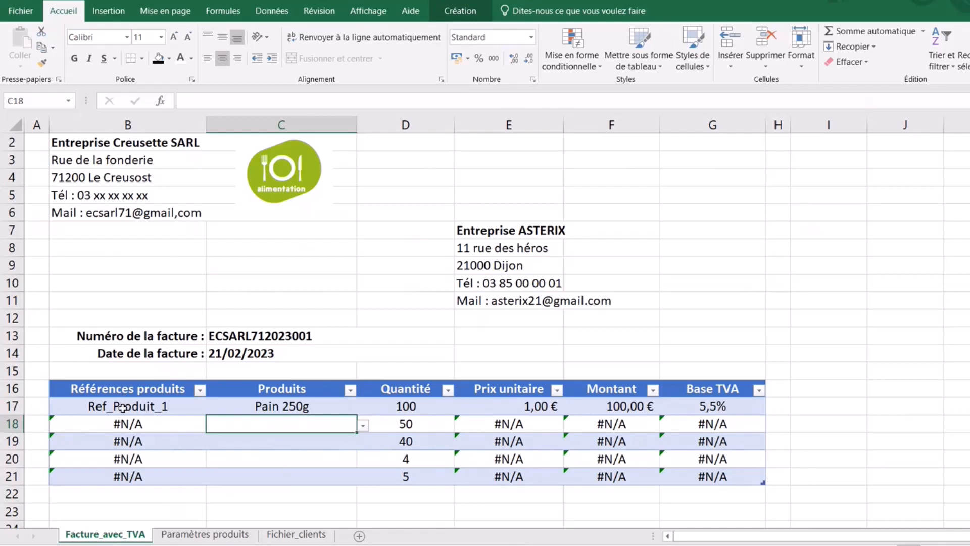
# - Wrap B17's RECHERCHEV reference lookup in SIERREUR(...;"")
pyautogui.click(123, 407)
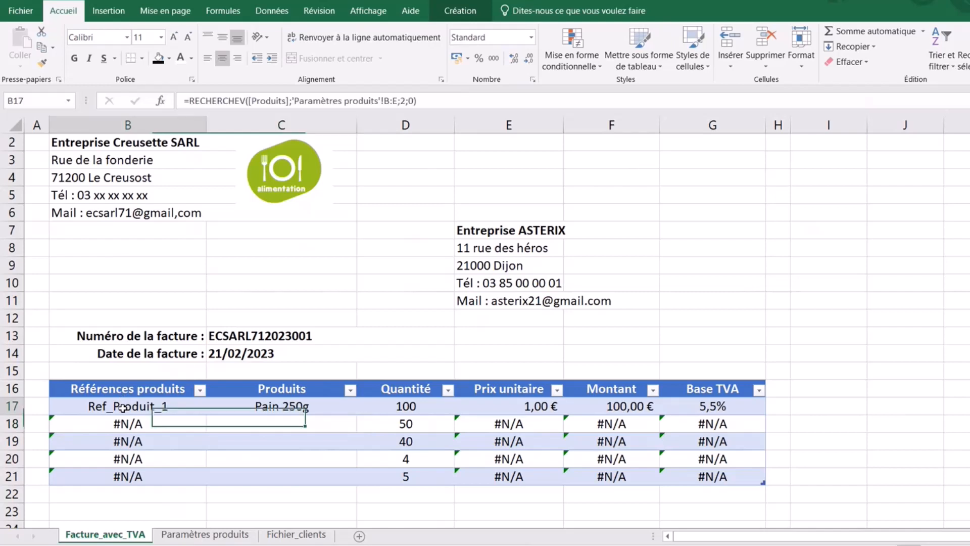
pyautogui.click(191, 100)
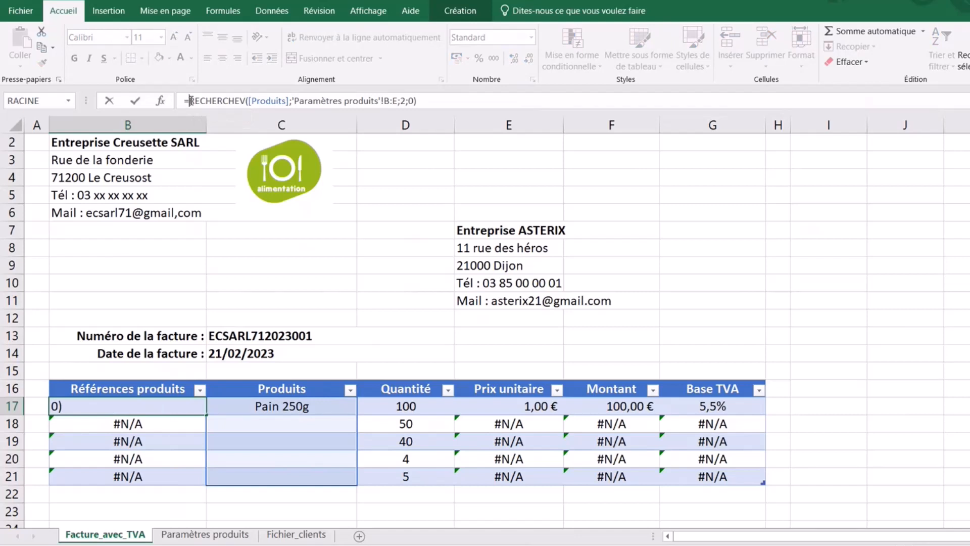
pyautogui.write('sierreur')
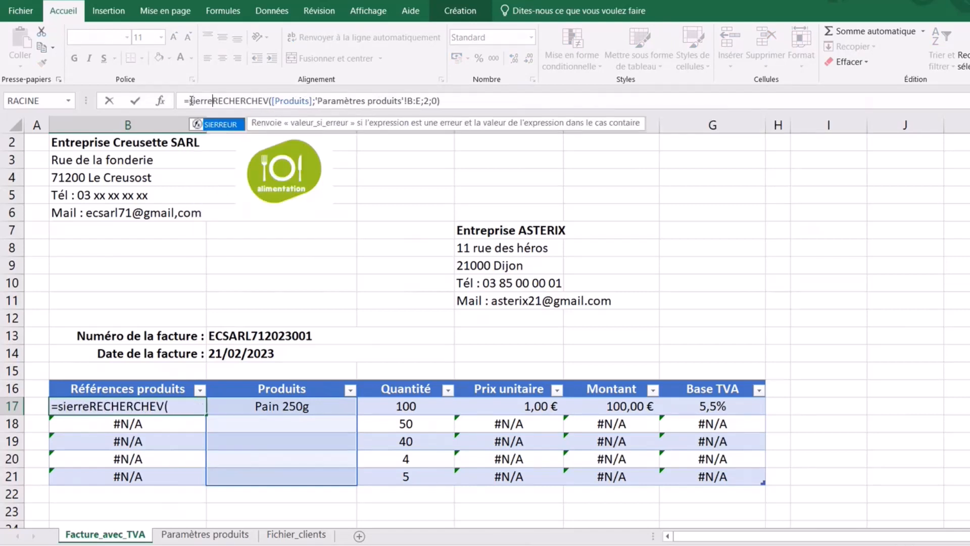
pyautogui.write('(')
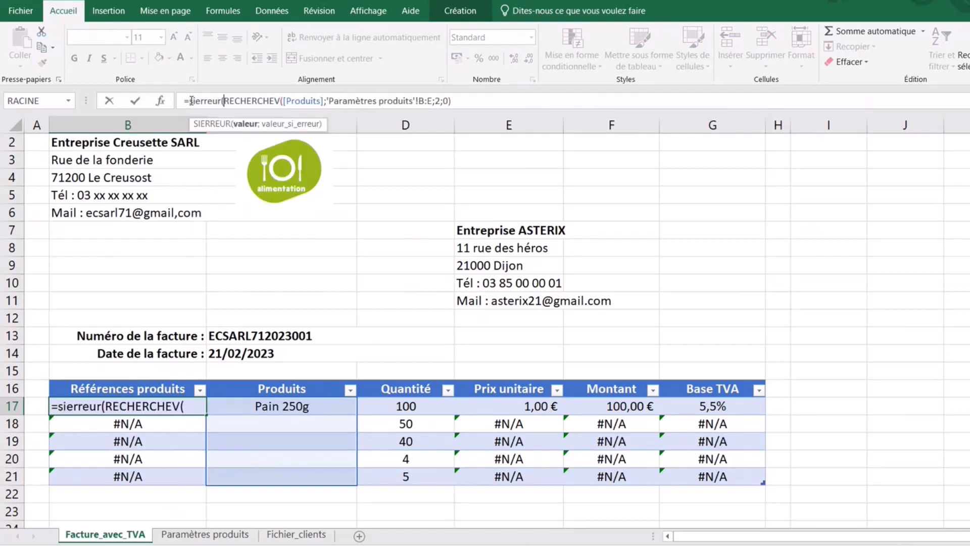
pyautogui.click(472, 96)
pyautogui.write(';')
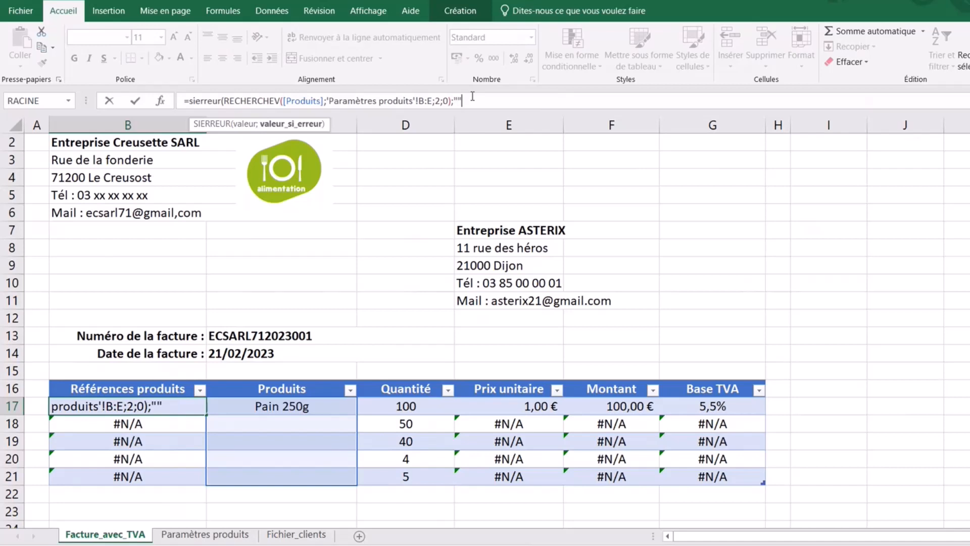
pyautogui.write('"")')
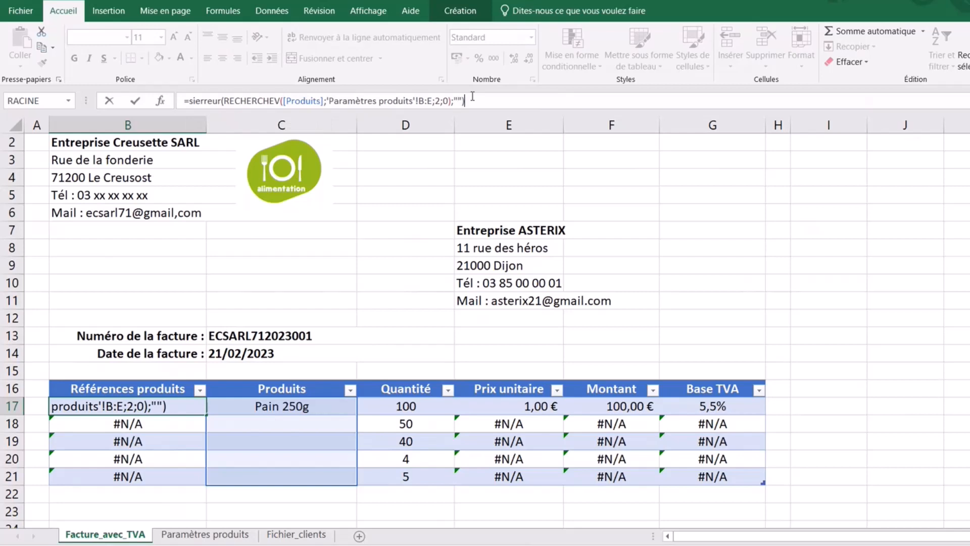
pyautogui.press('Return')
pyautogui.click(175, 405)
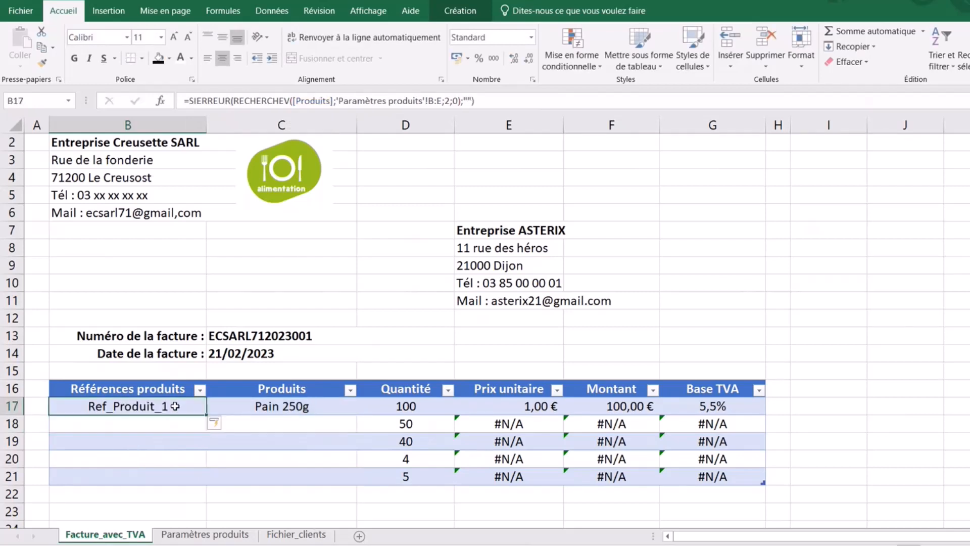
# - Test by filling Pain 250g down to row 21, then clear C18:C21 again
pyautogui.click(300, 404)
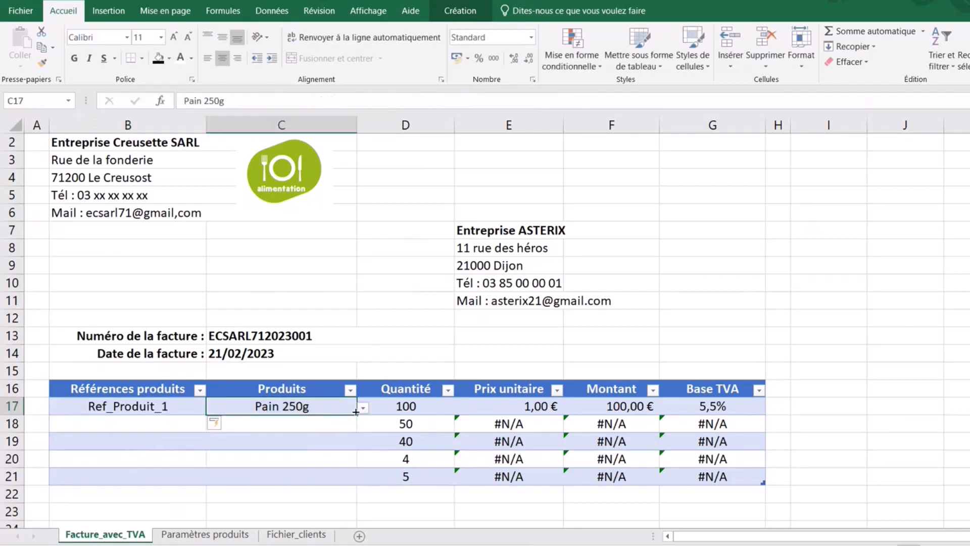
pyautogui.moveTo(357, 417); pyautogui.dragTo(356, 483)
pyautogui.moveTo(311, 424); pyautogui.dragTo(311, 479)
pyautogui.press('BackSpace')
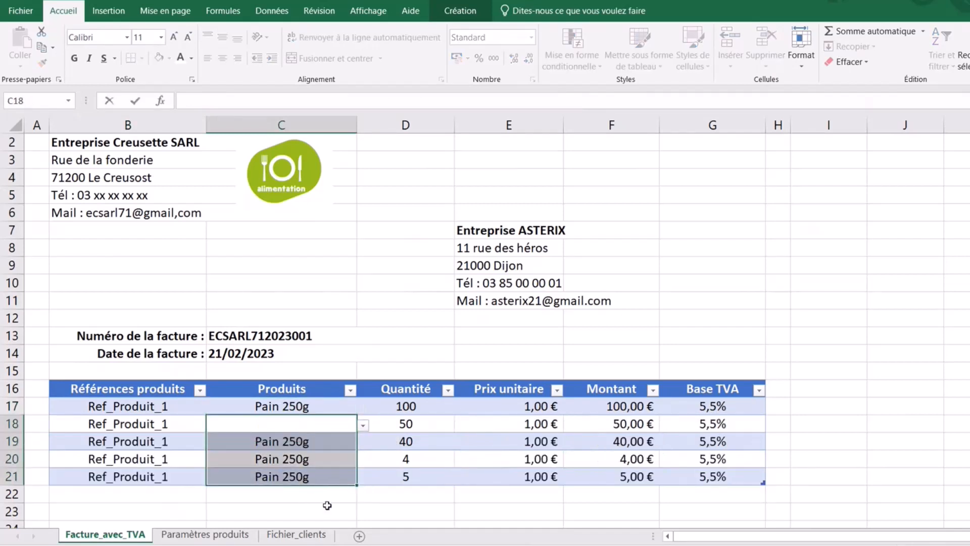
pyautogui.click(381, 511)
pyautogui.moveTo(297, 422); pyautogui.dragTo(300, 480)
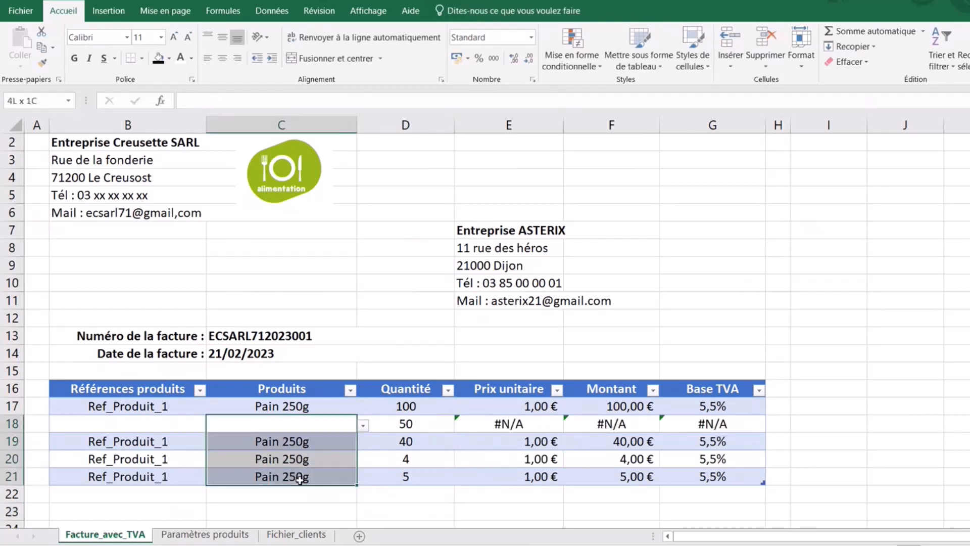
pyautogui.press('Delete')
pyautogui.click(390, 500)
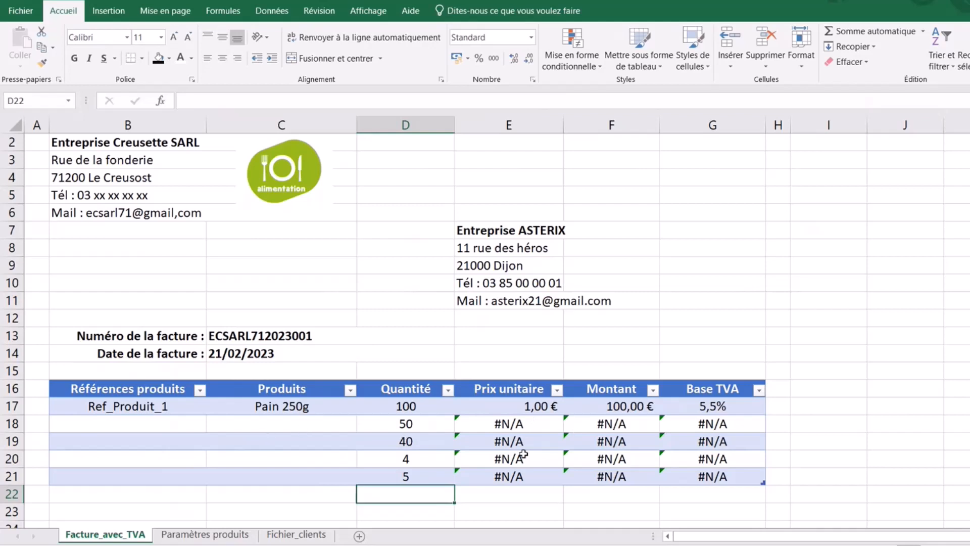
# - Wrap E17's Prix unitaire lookup in SIERREUR(...;"") so empty rows show blank prices
pyautogui.click(510, 401)
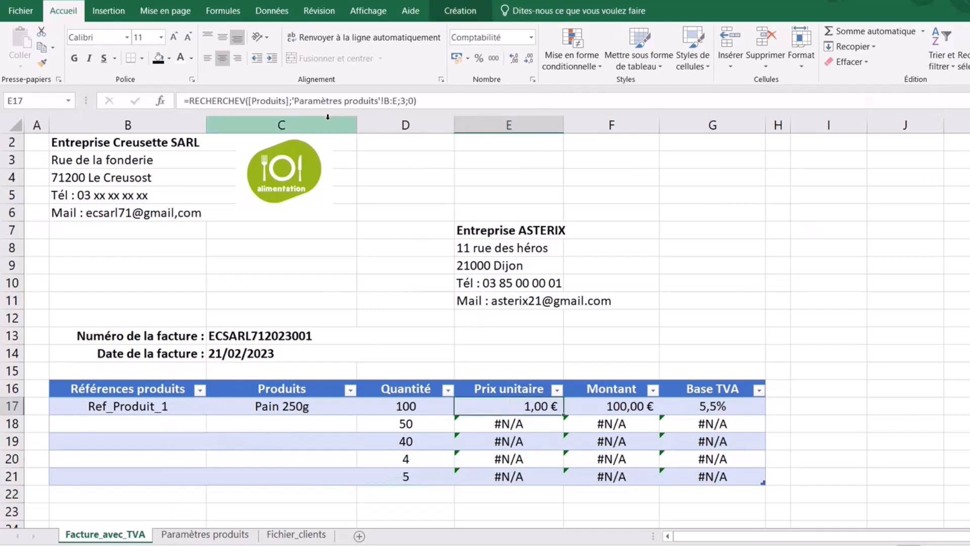
pyautogui.click(189, 100)
pyautogui.write('sie')
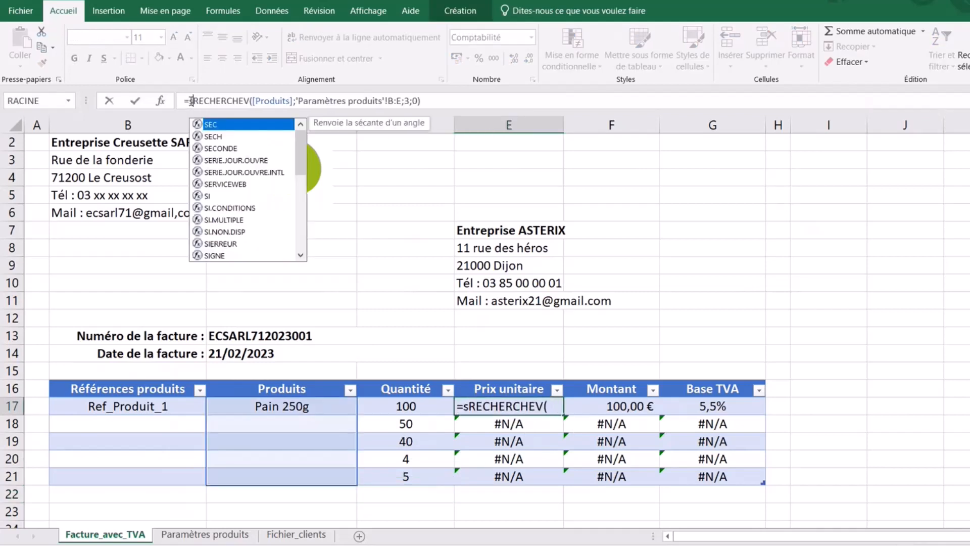
pyautogui.write('rreur(')
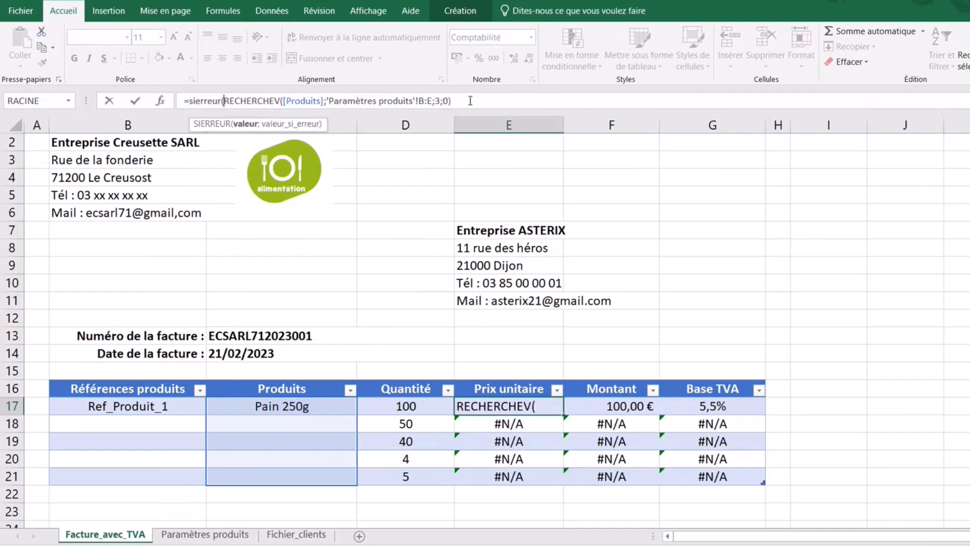
pyautogui.click(470, 100)
pyautogui.write(';')
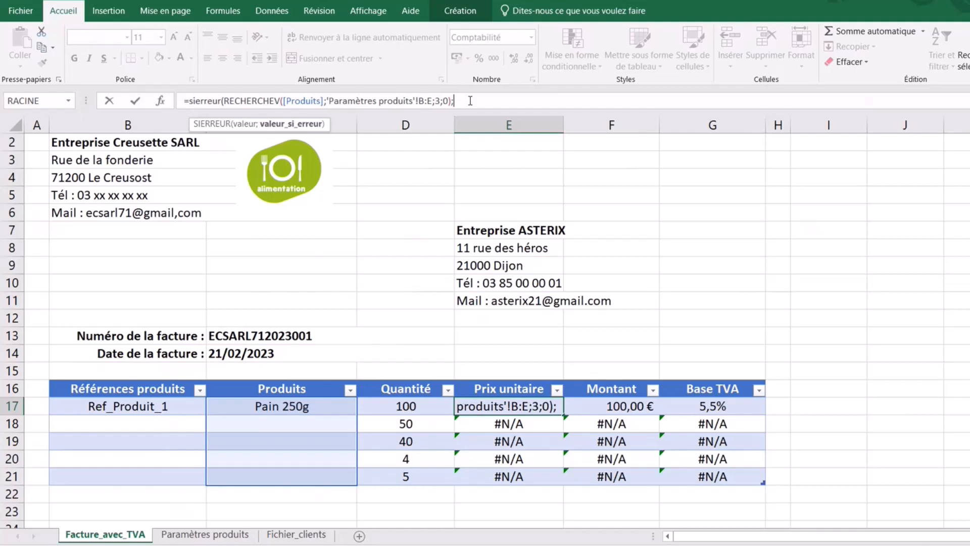
pyautogui.write('""')
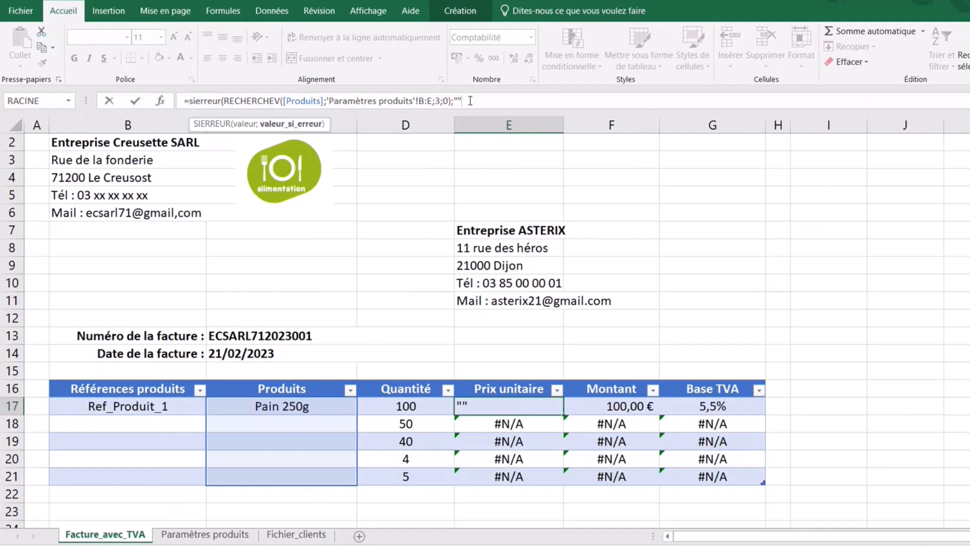
pyautogui.write(')')
pyautogui.press('Return')
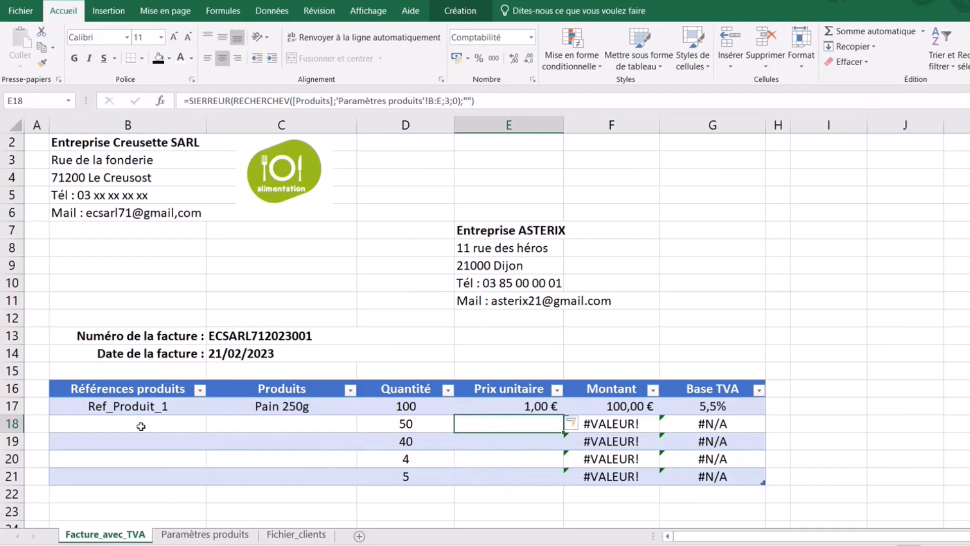
pyautogui.click(140, 409)
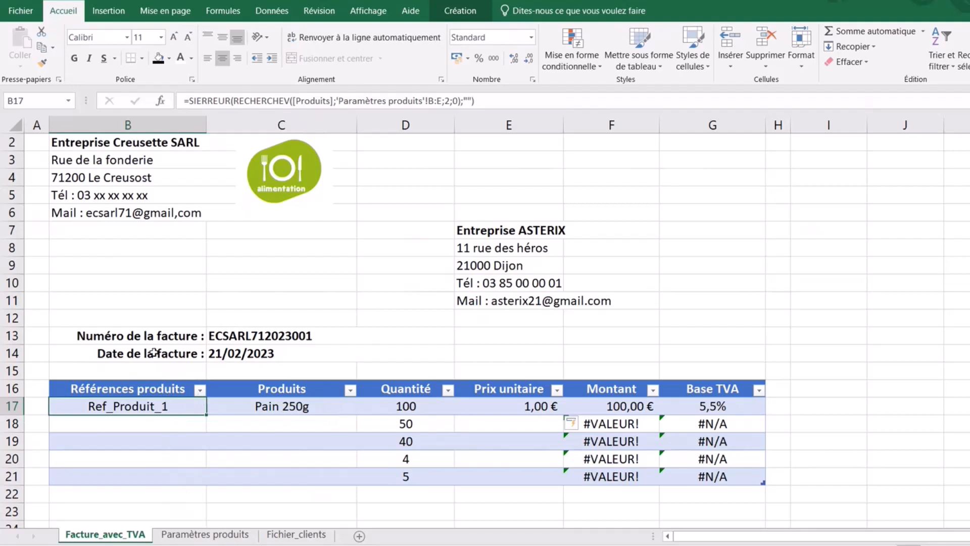
# - Wrap the Montant formula in F17 in SIERREUR(...;"")
pyautogui.click(629, 406)
pyautogui.click(190, 101)
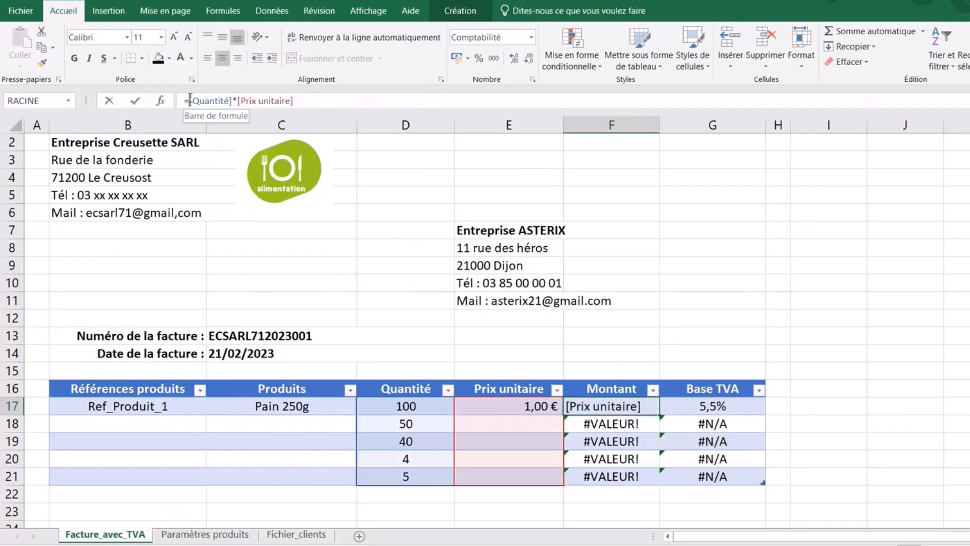
pyautogui.write('sierreu')
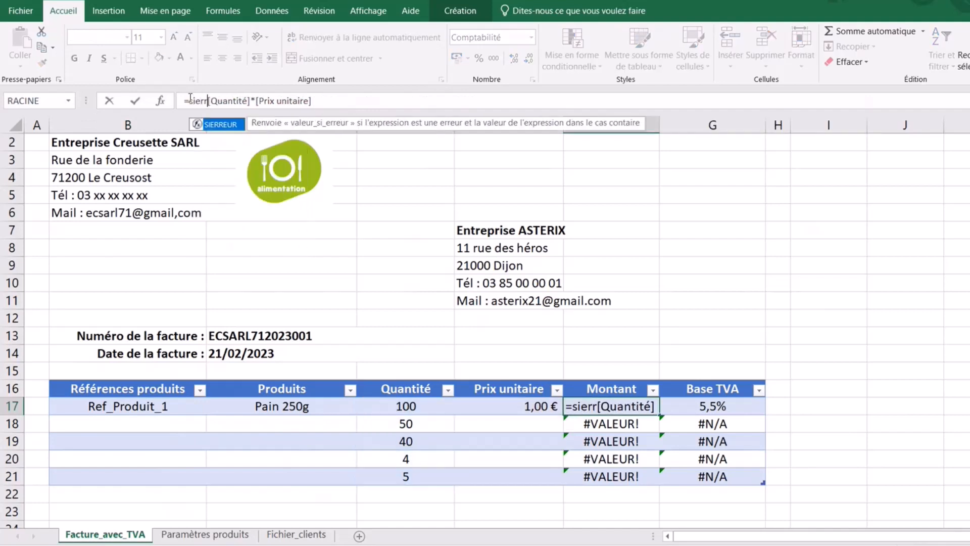
pyautogui.write('r(')
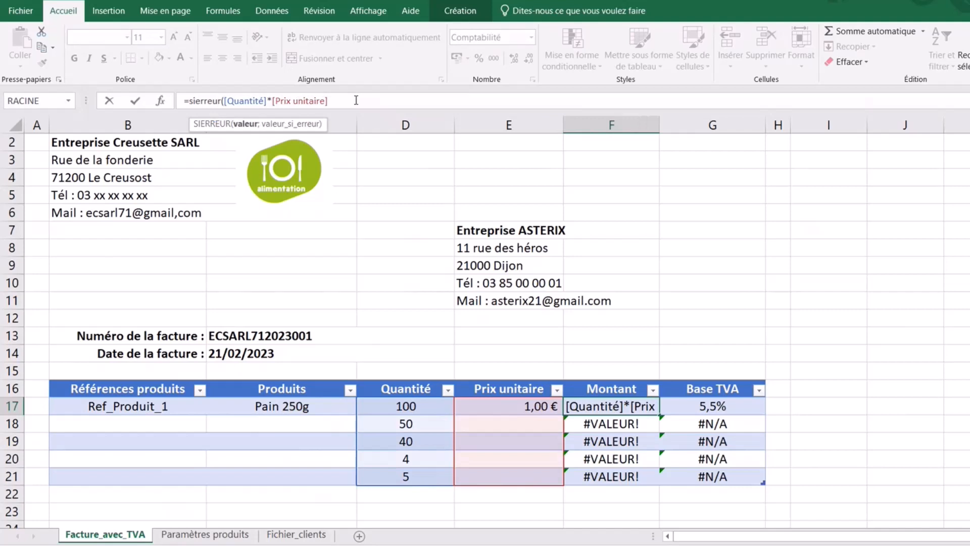
pyautogui.write(';')
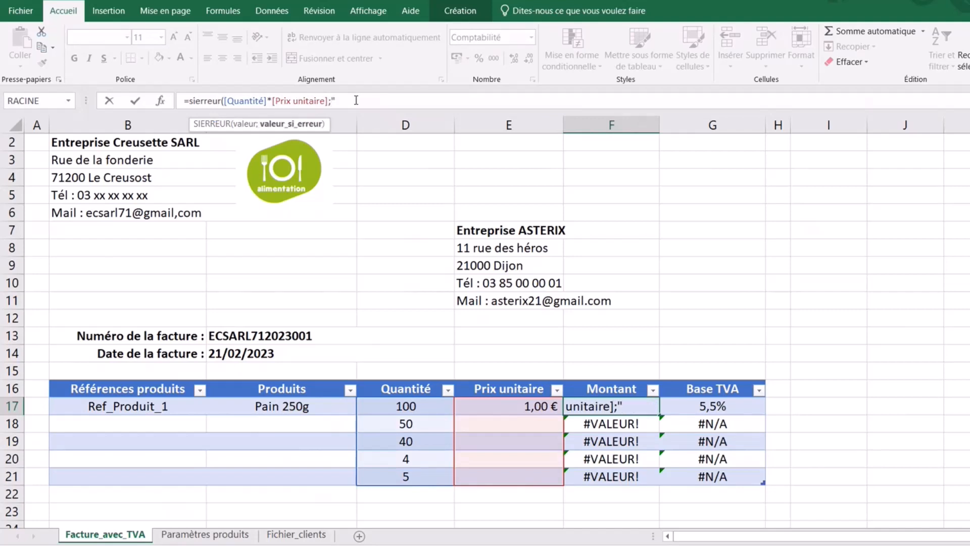
pyautogui.write('"")')
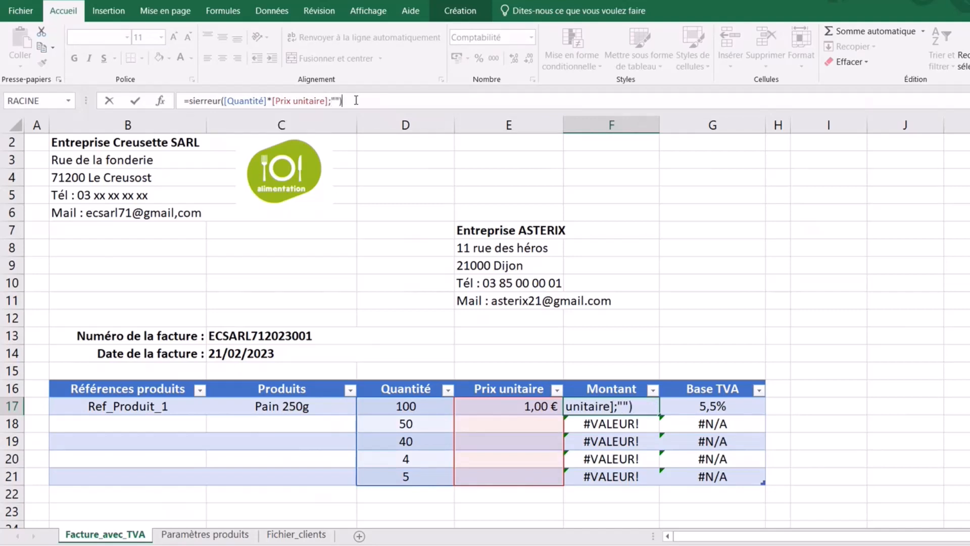
pyautogui.press('Return')
# - Wrap the Base TVA formula in G17 in SIERREUR(...;"") too
pyautogui.click(723, 408)
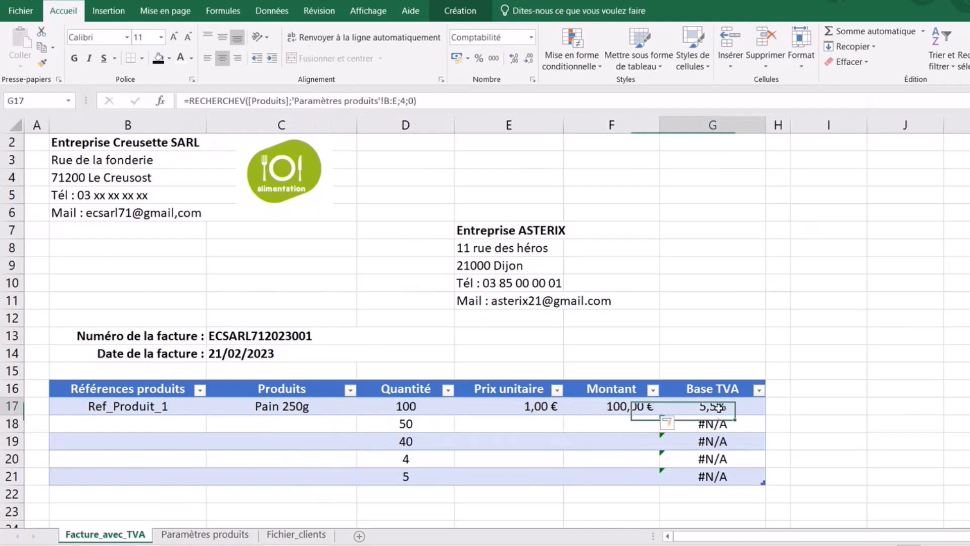
pyautogui.click(188, 101)
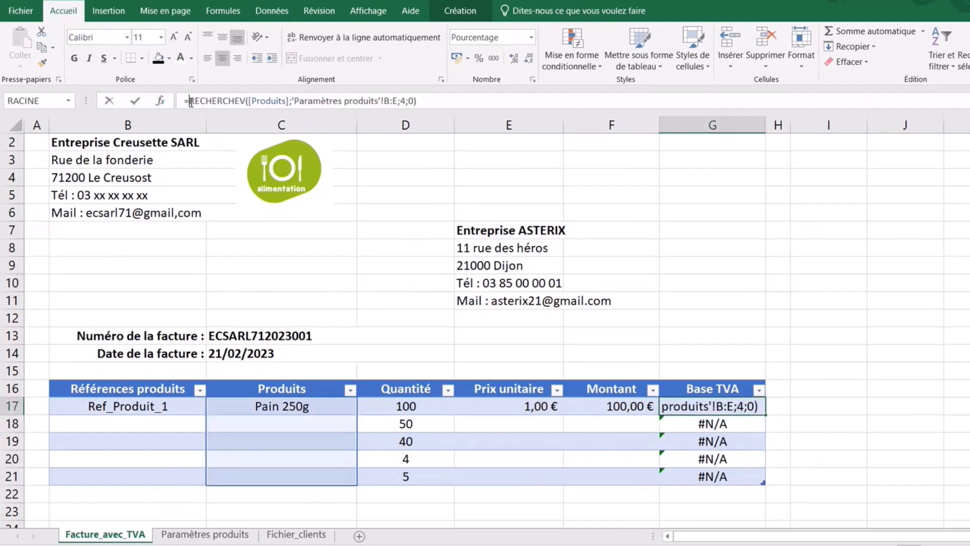
pyautogui.write('sierr')
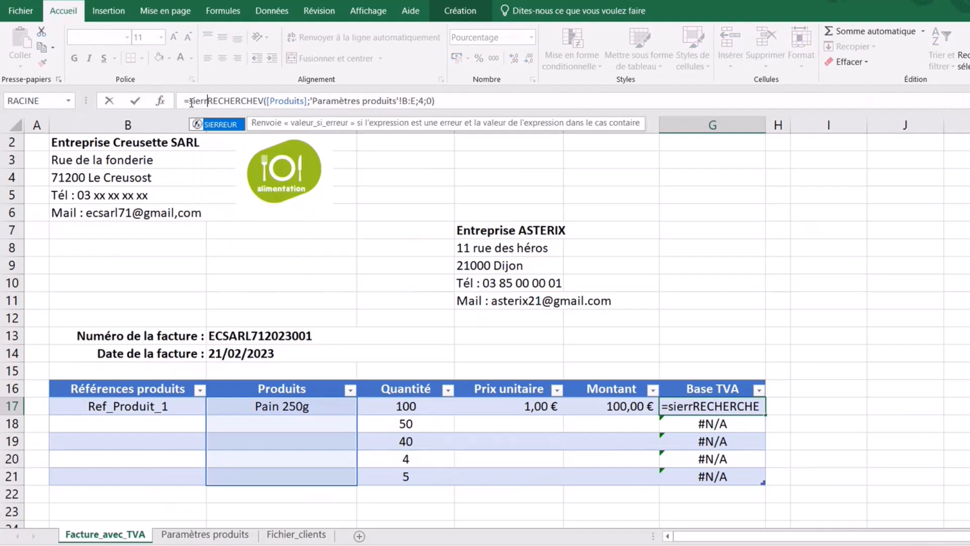
pyautogui.write('eur(')
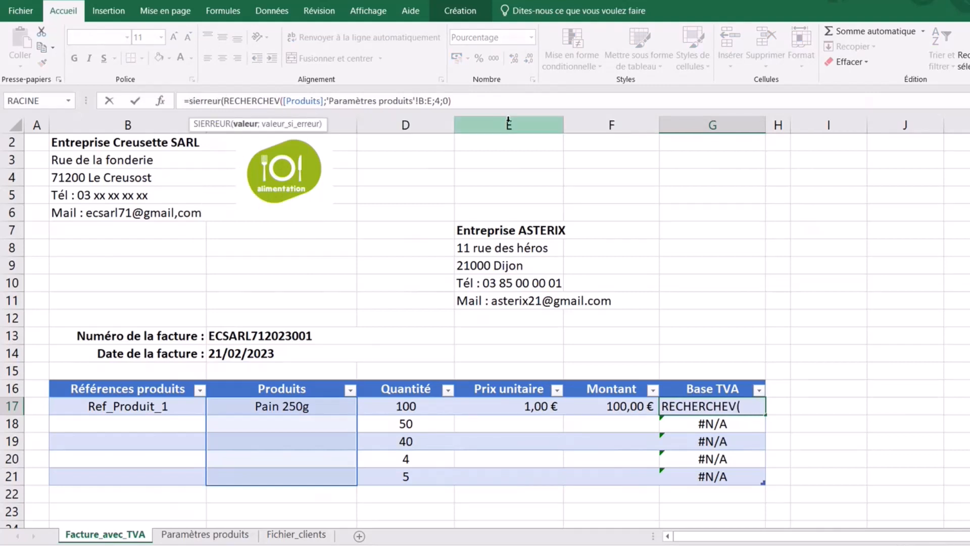
pyautogui.click(469, 103)
pyautogui.write(';')
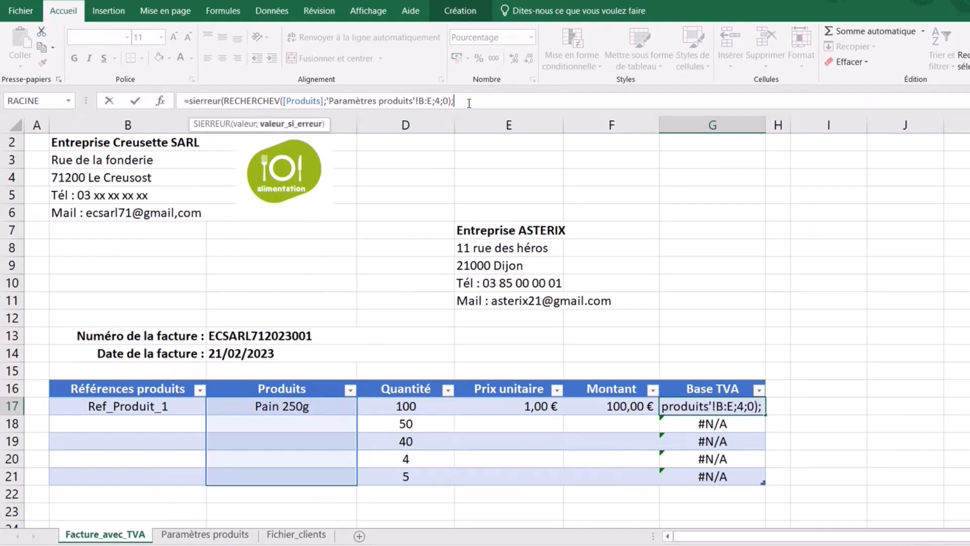
pyautogui.write('""')
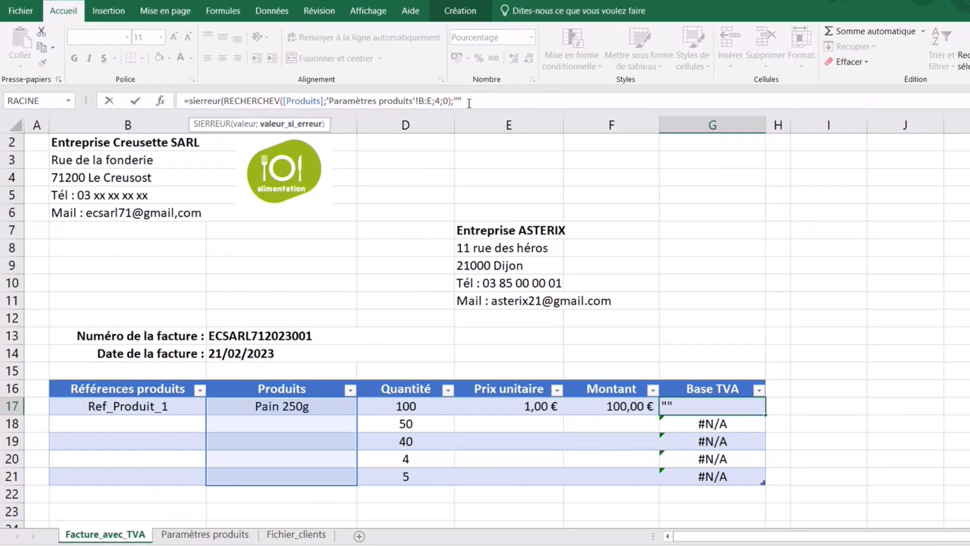
pyautogui.write(')')
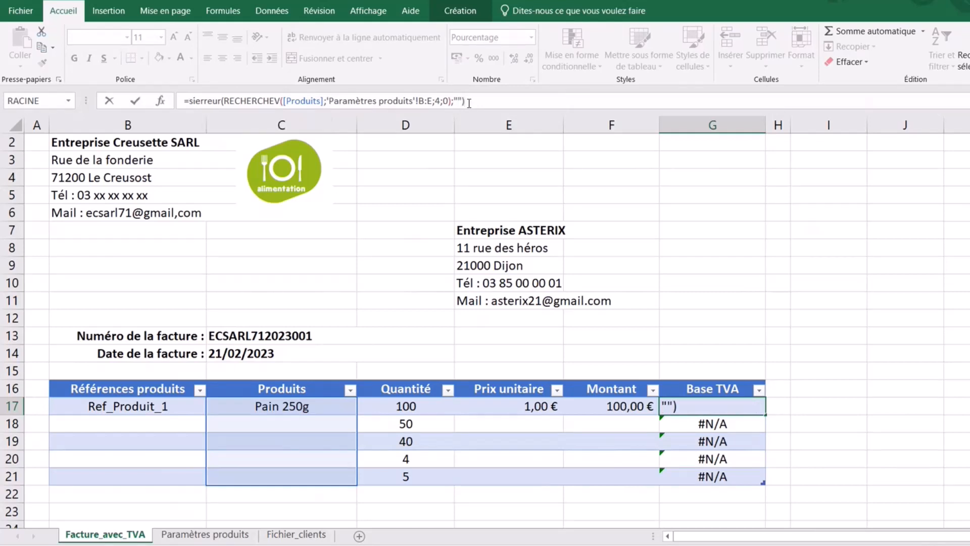
pyautogui.press('Return')
pyautogui.click(894, 426)
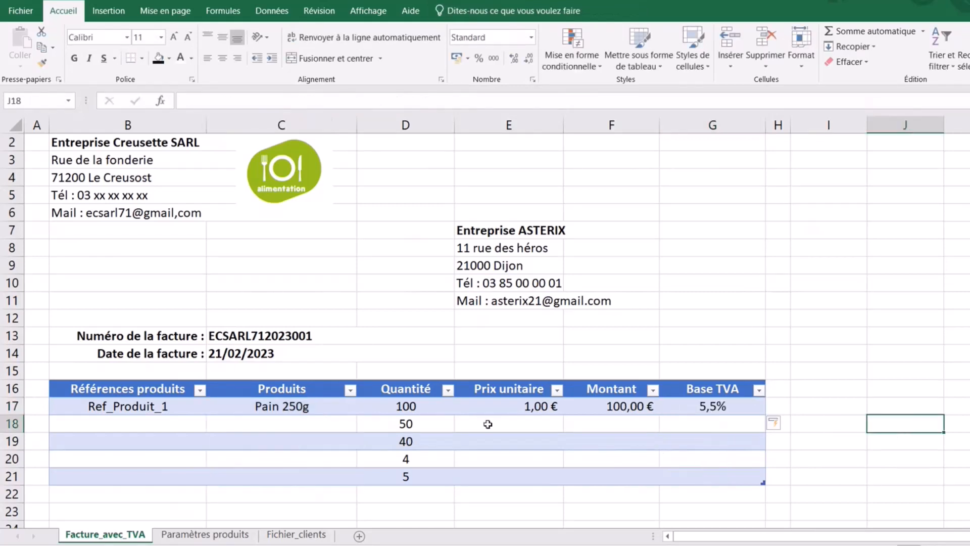
# - Choose Beurre 250g in C18 and Confiture 250g in C19 from the product dropdown
pyautogui.click(315, 405)
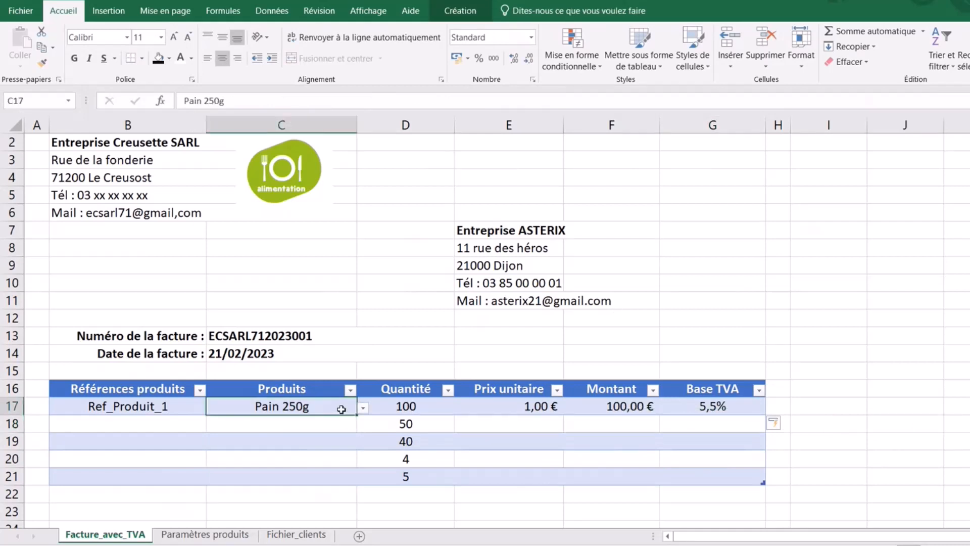
pyautogui.click(321, 423)
pyautogui.click(364, 426)
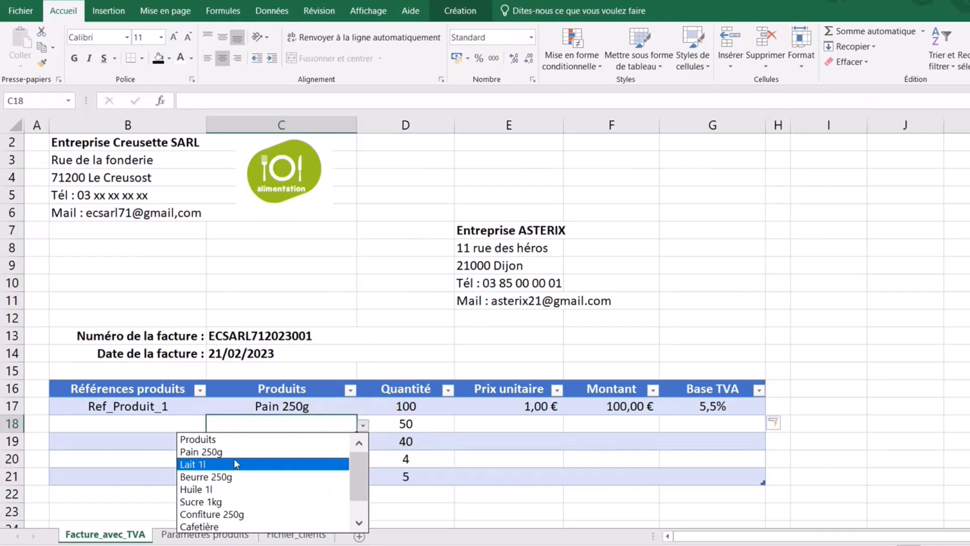
pyautogui.click(234, 478)
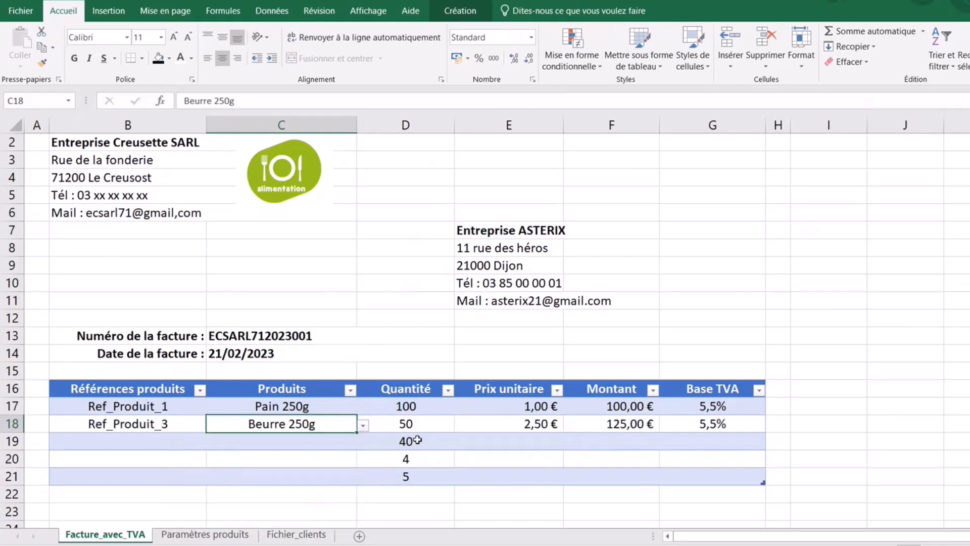
pyautogui.click(308, 441)
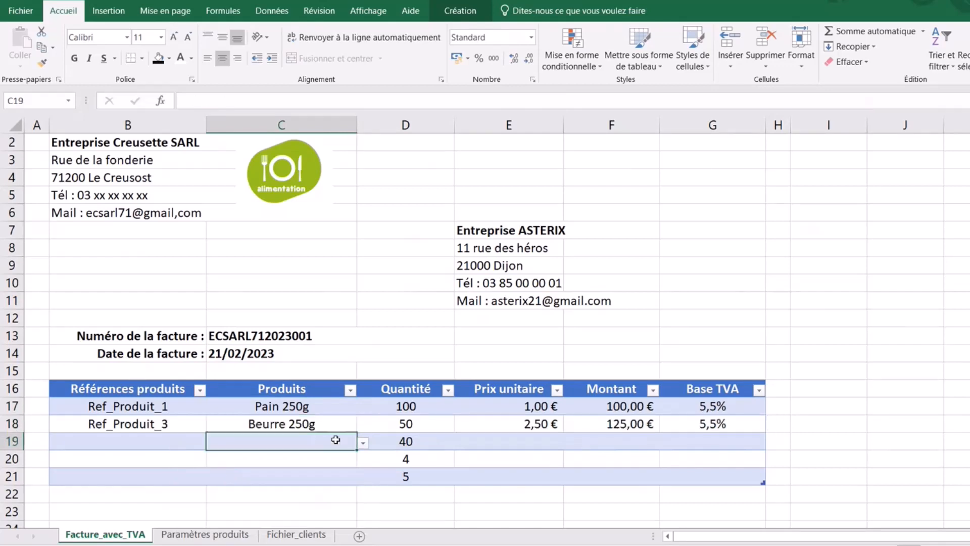
pyautogui.click(363, 443)
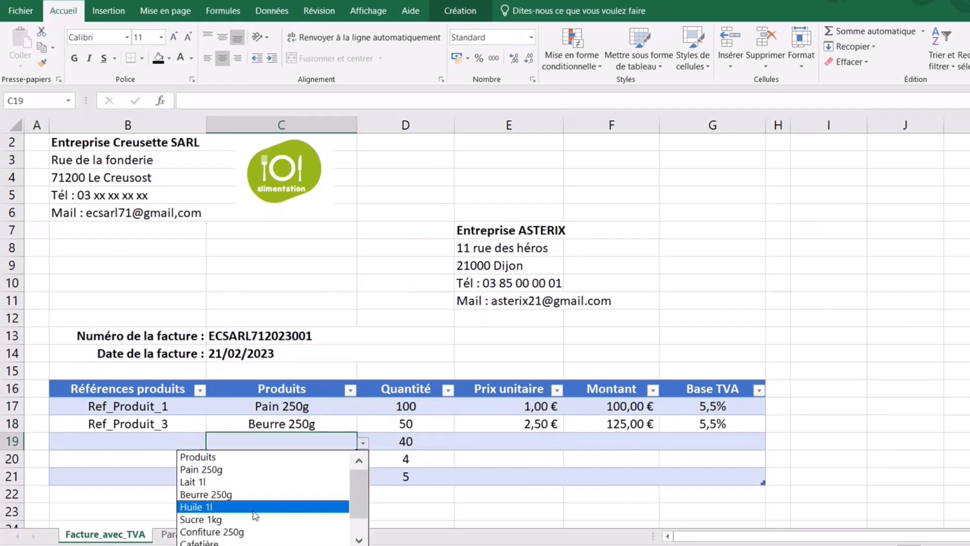
pyautogui.click(244, 532)
# - Set rows 20 and 21 to Bois de chauffage (1m3), correcting row 20 from Cafetière
pyautogui.click(287, 459)
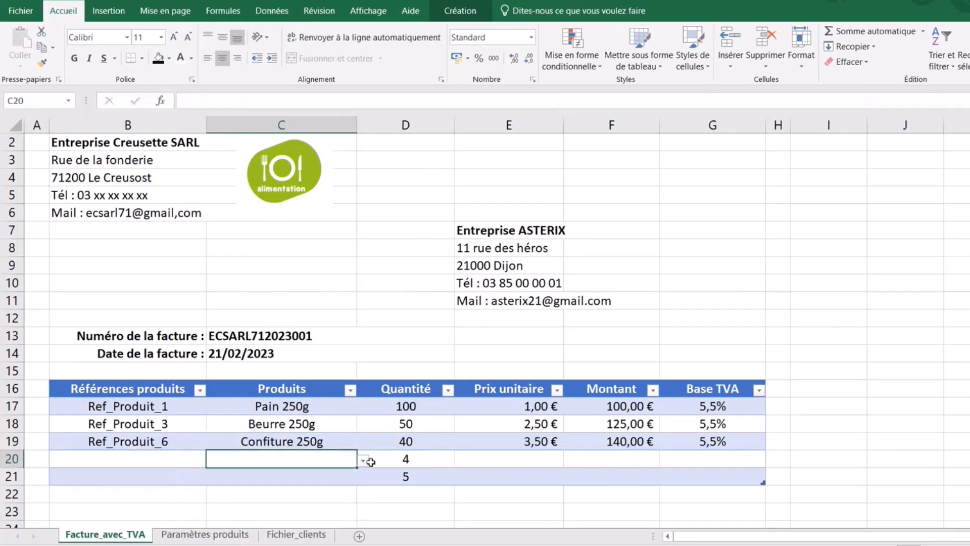
pyautogui.click(363, 462)
pyautogui.click(250, 443)
pyautogui.click(367, 464)
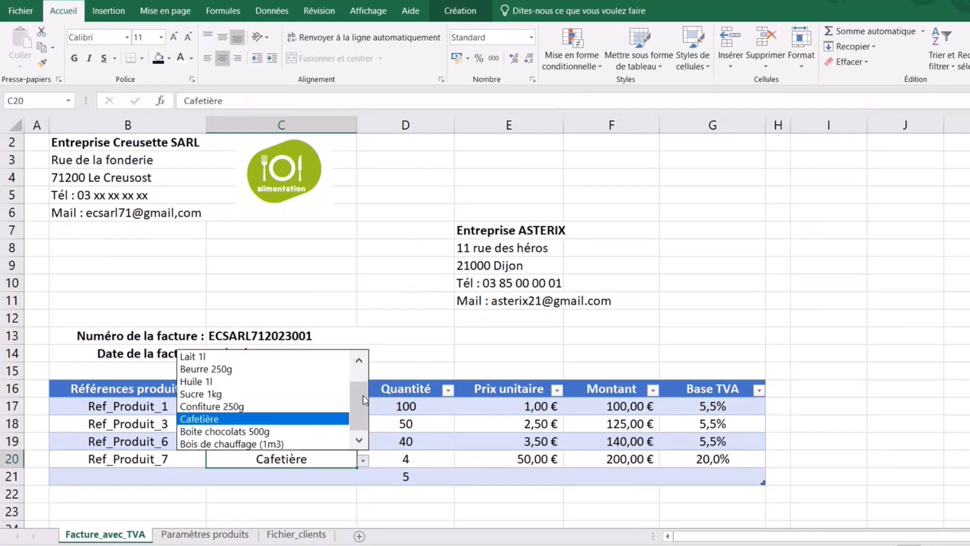
pyautogui.click(326, 443)
pyautogui.click(844, 405)
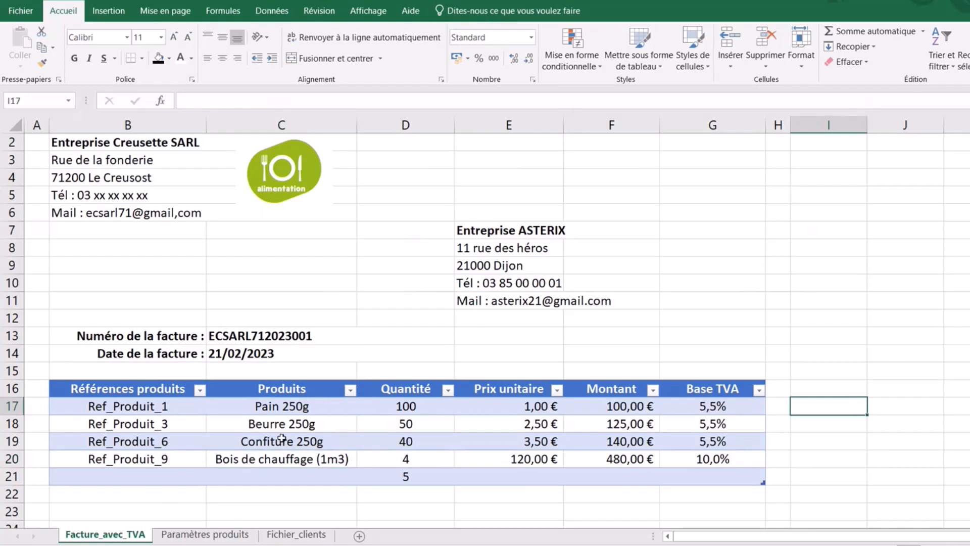
pyautogui.click(402, 478)
pyautogui.click(344, 477)
pyautogui.click(364, 478)
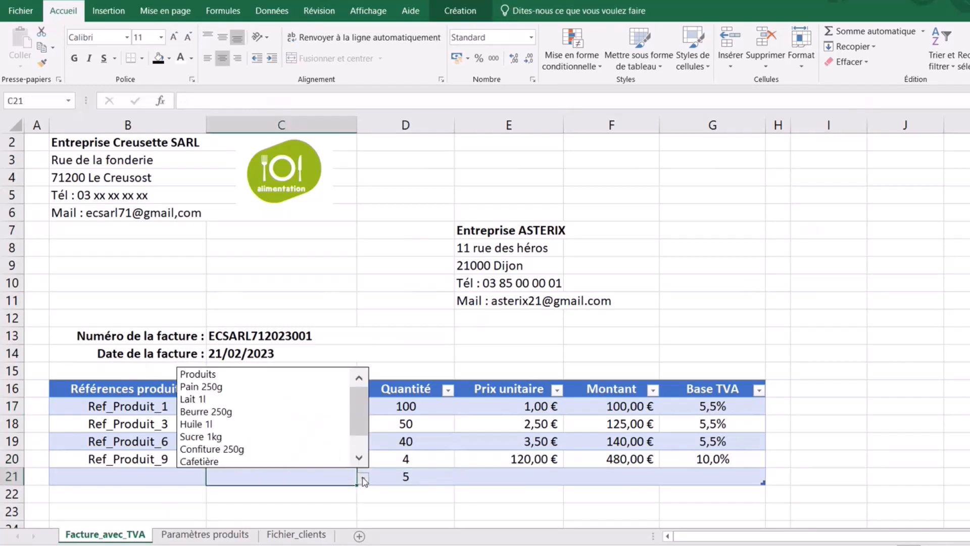
pyautogui.scroll(-2, 359, 417)
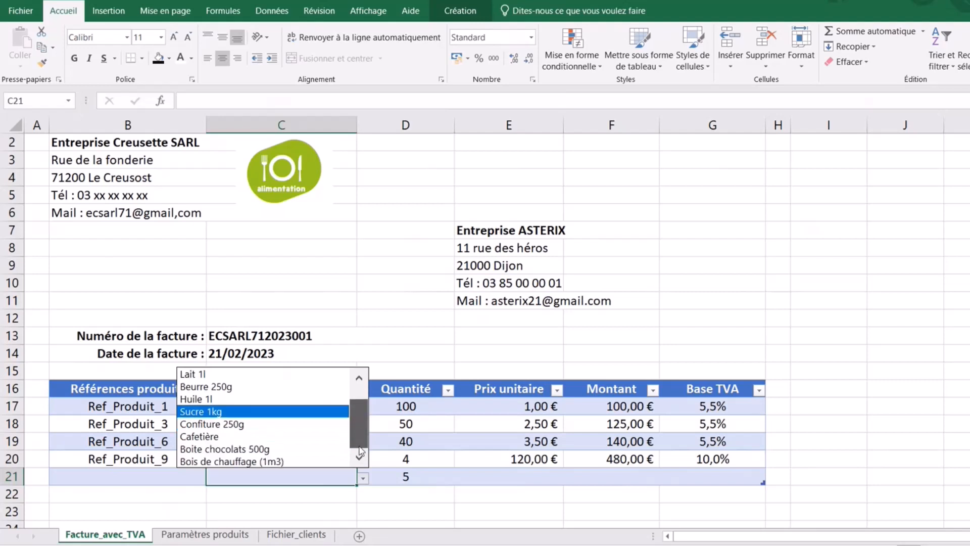
pyautogui.click(280, 459)
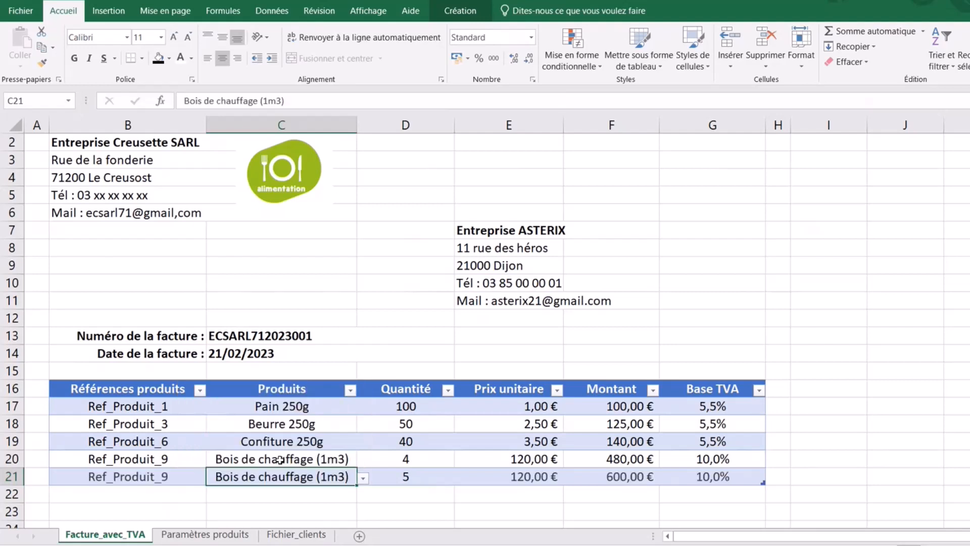
pyautogui.click(905, 348)
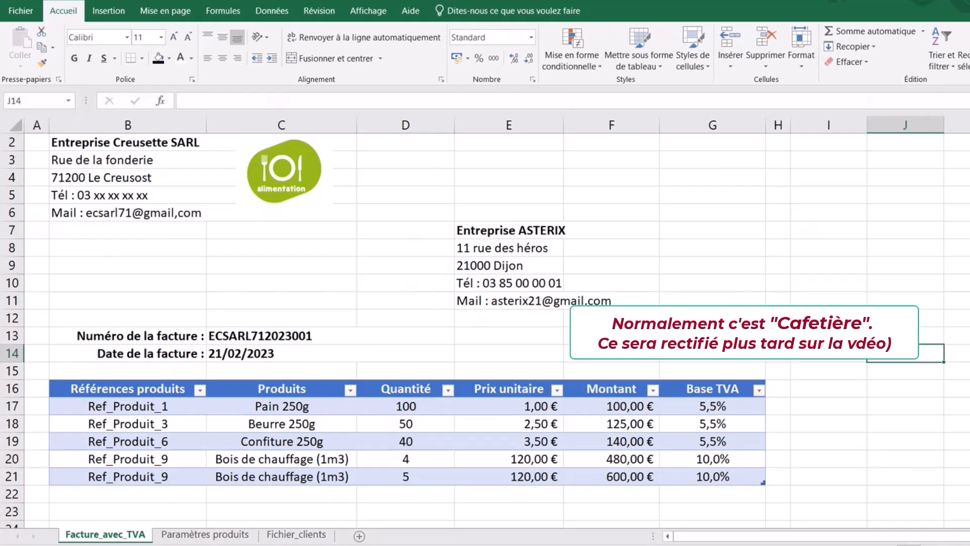
pyautogui.click(587, 516)
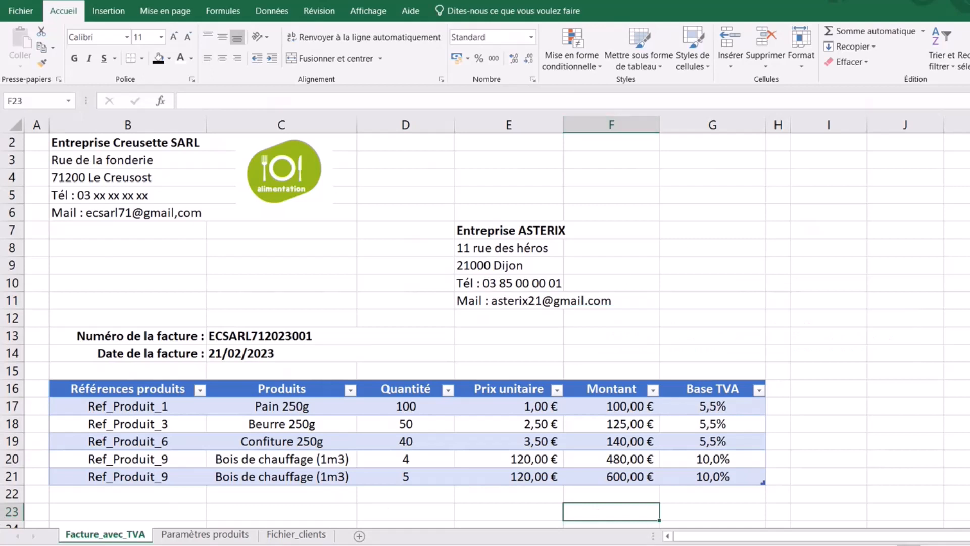
# - Enter Brut HT in F23 and give F23:G23 a dark grey fill with bold, centred white text
pyautogui.scroll(-2, 628, 402)
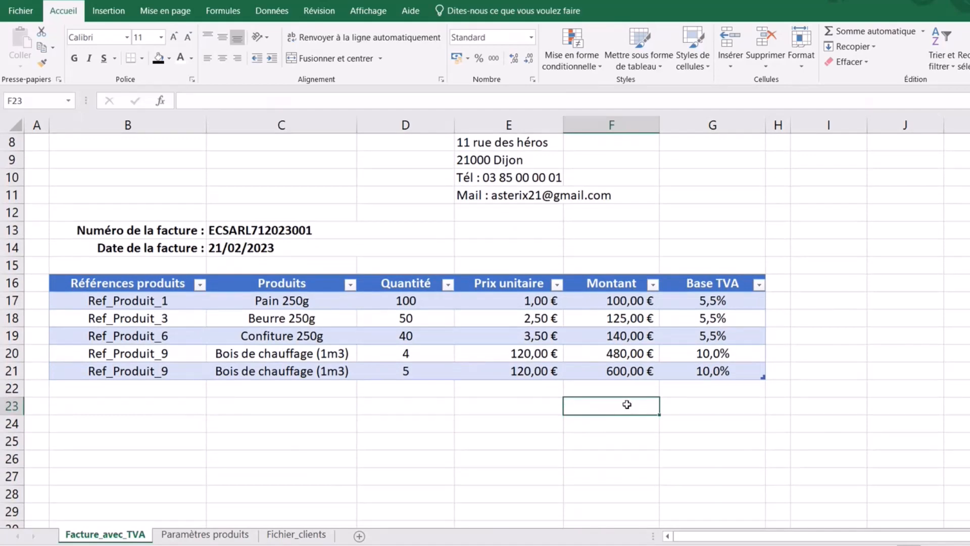
pyautogui.write('Bru')
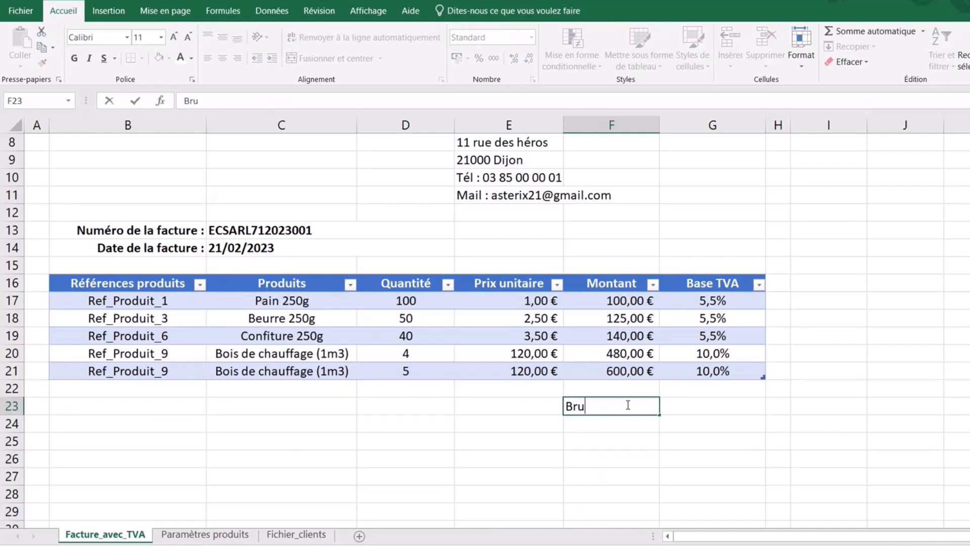
pyautogui.write('t HT')
pyautogui.click(684, 440)
pyautogui.moveTo(621, 405); pyautogui.dragTo(687, 403)
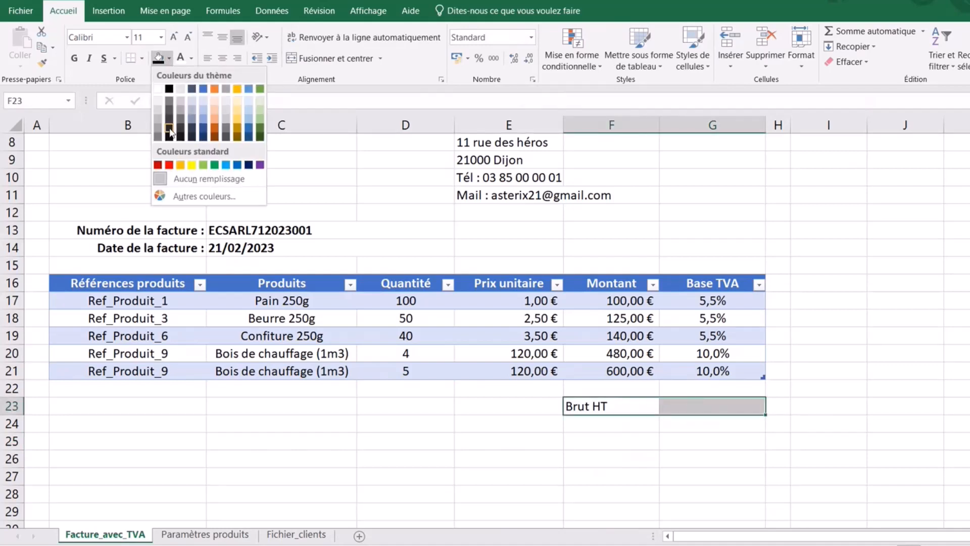
pyautogui.click(170, 96)
pyautogui.click(74, 58)
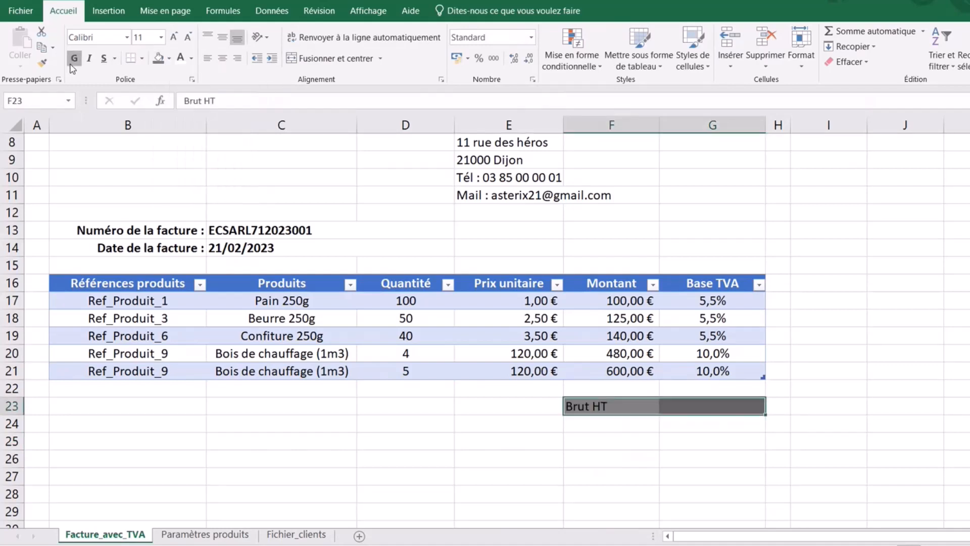
pyautogui.click(222, 58)
pyautogui.click(181, 58)
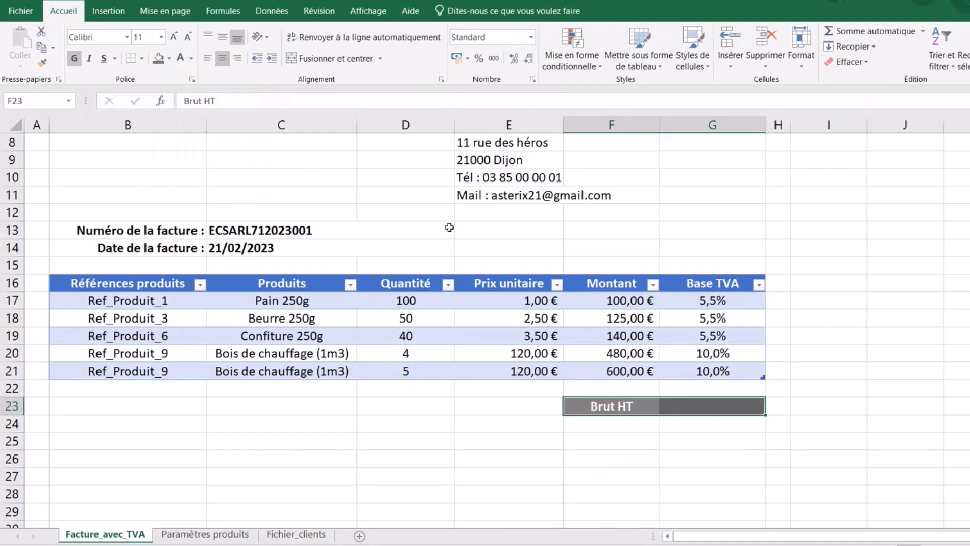
pyautogui.click(720, 461)
# - Sum the Montant column in G23 to 1 445,00 € in euro accounting format
pyautogui.click(717, 403)
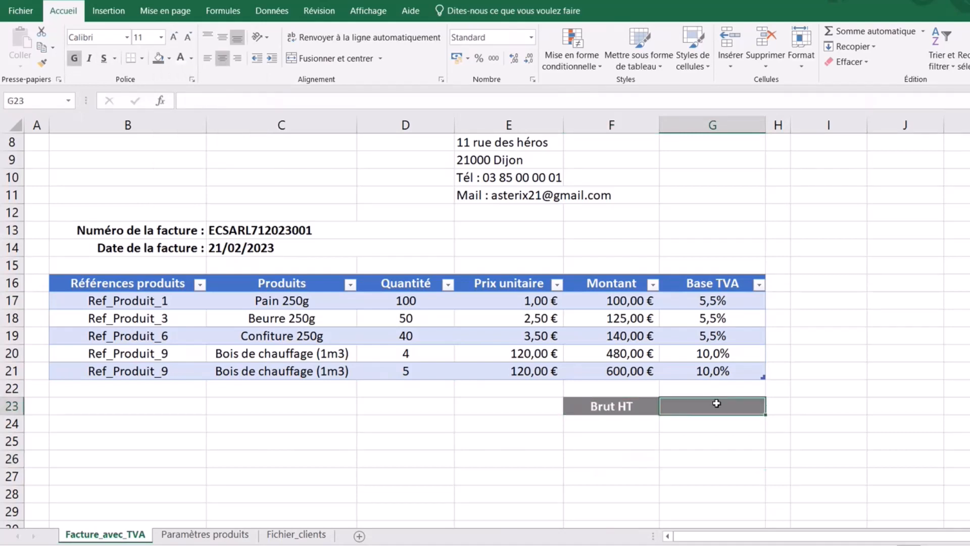
pyautogui.click(833, 34)
pyautogui.click(621, 303)
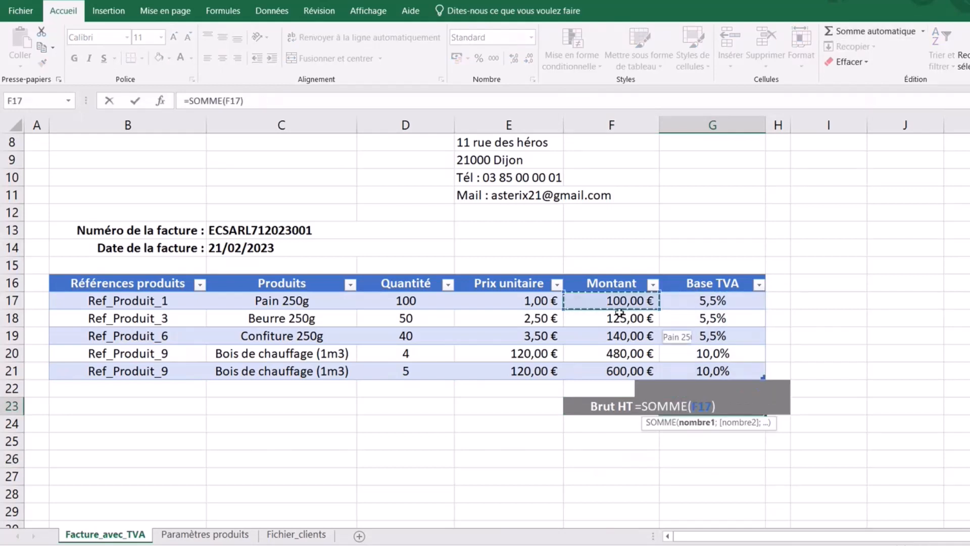
pyautogui.moveTo(619, 314); pyautogui.dragTo(622, 369)
pyautogui.press('Return')
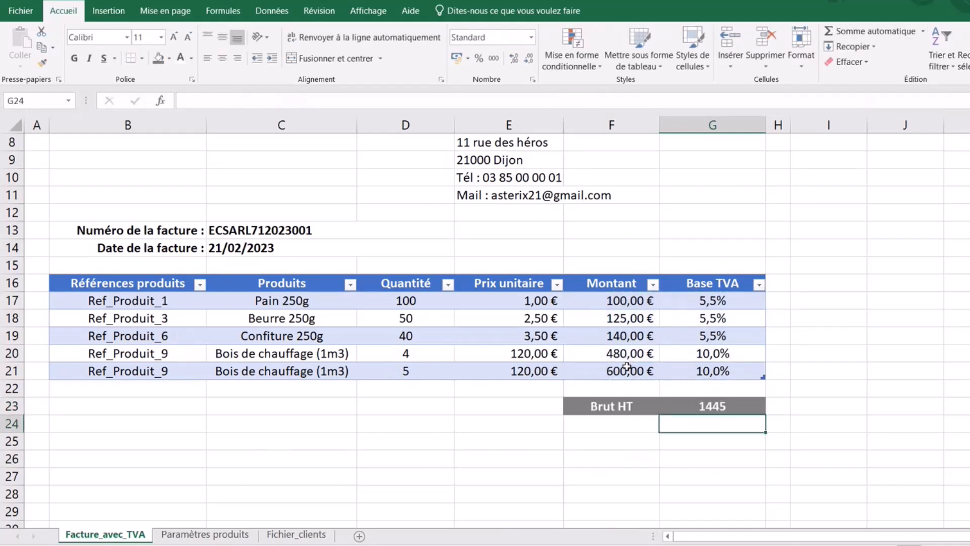
pyautogui.click(722, 407)
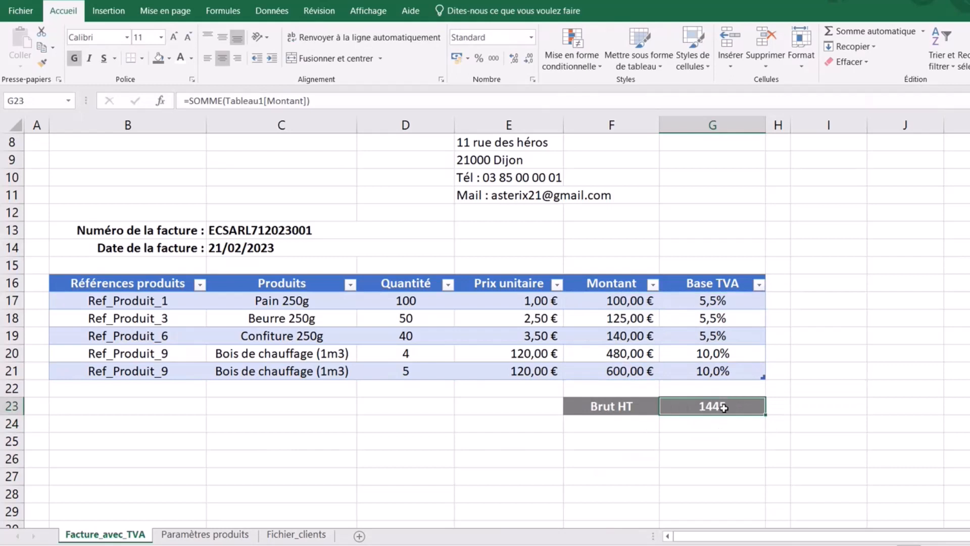
pyautogui.click(456, 59)
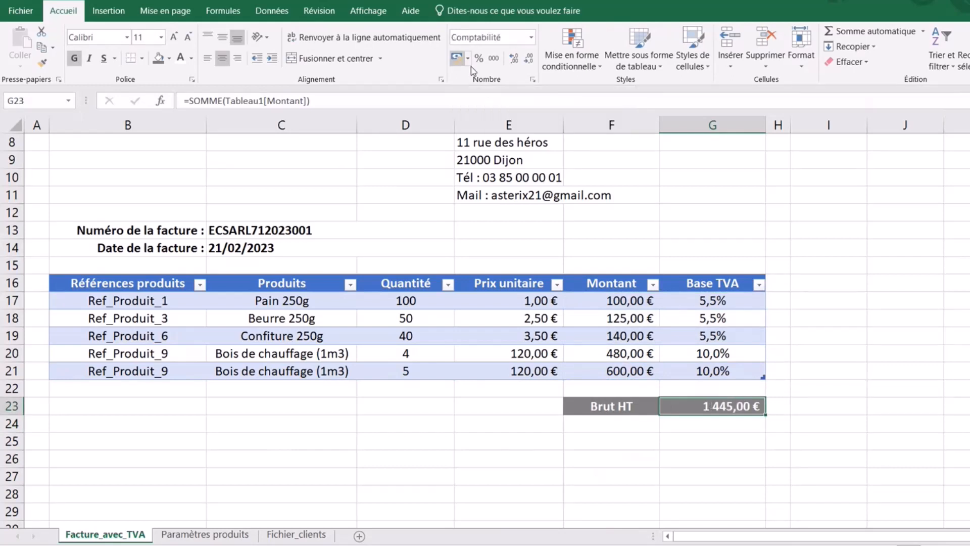
pyautogui.click(609, 460)
# - Add a centred, italic Remise label in F24 with 5% in G24
pyautogui.click(607, 423)
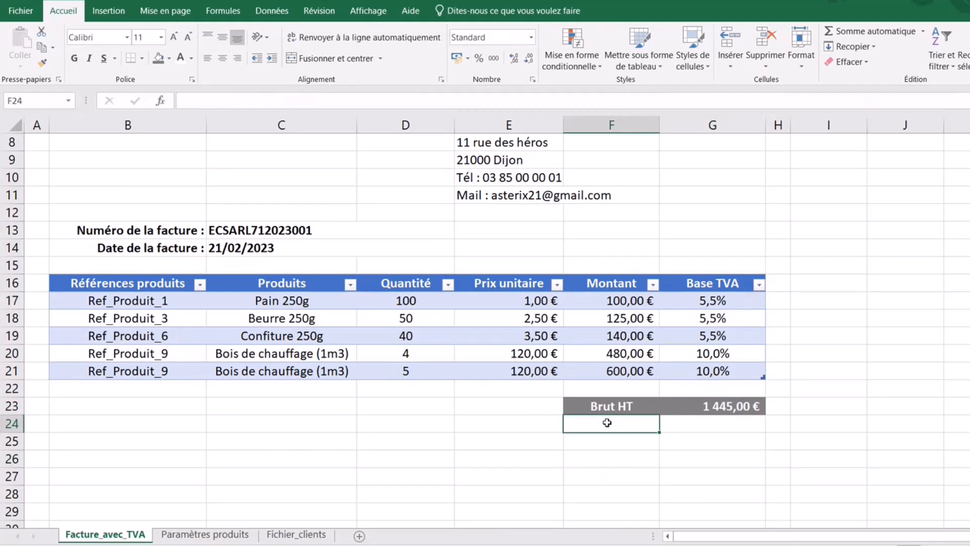
pyautogui.write('Remise')
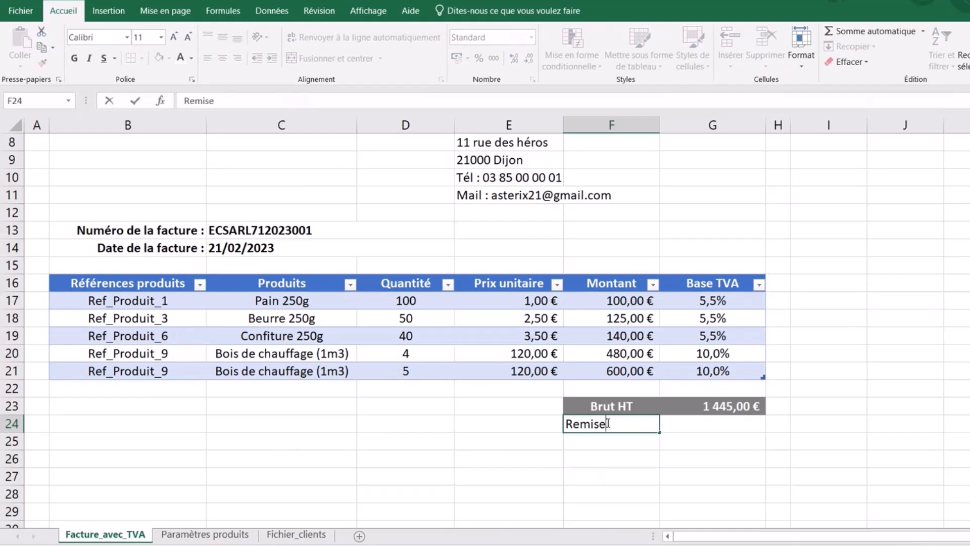
pyautogui.click(753, 462)
pyautogui.moveTo(622, 423); pyautogui.dragTo(677, 423)
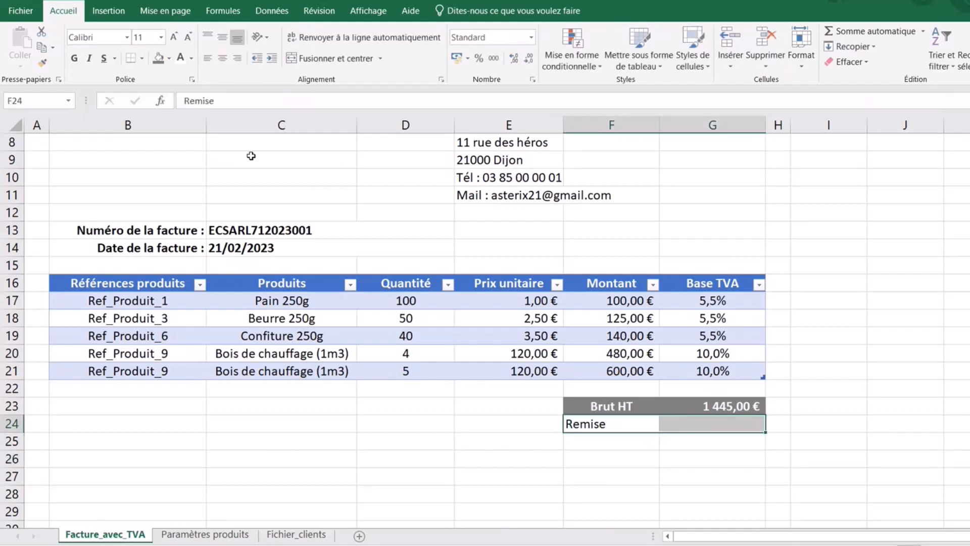
pyautogui.click(222, 58)
pyautogui.click(89, 59)
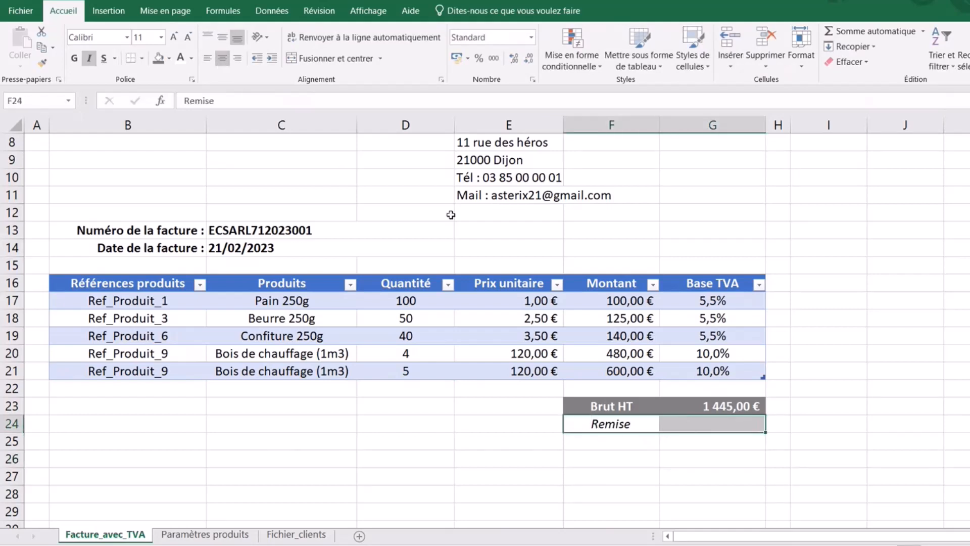
pyautogui.click(714, 420)
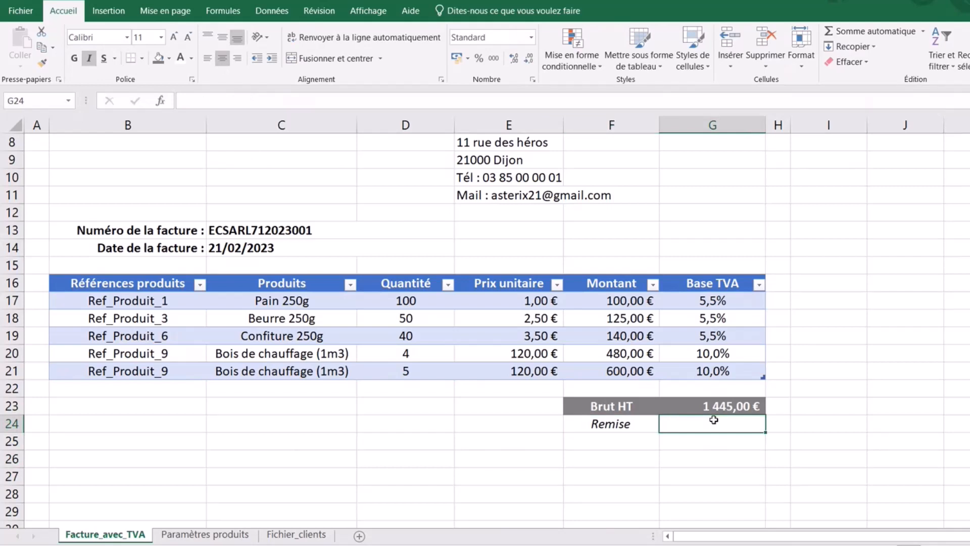
pyautogui.write('5%')
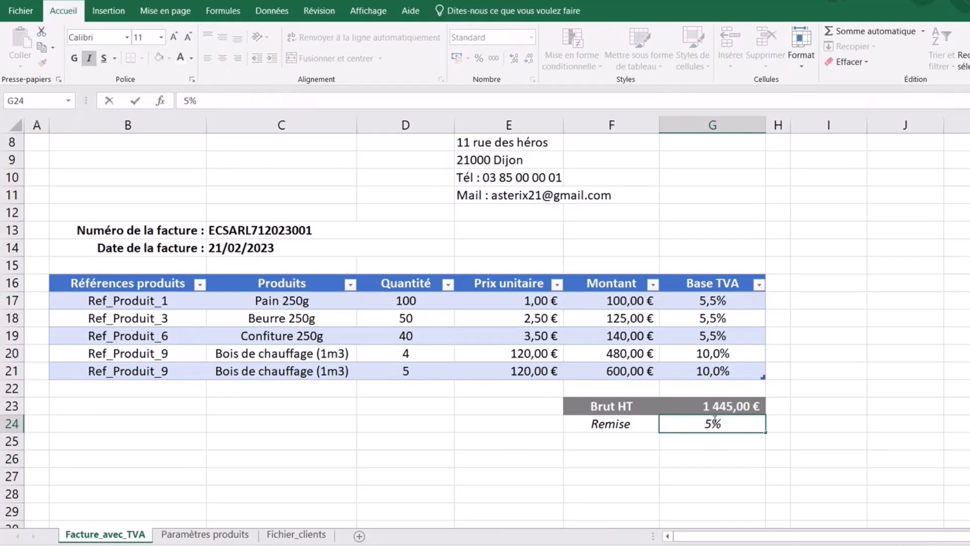
pyautogui.click(629, 444)
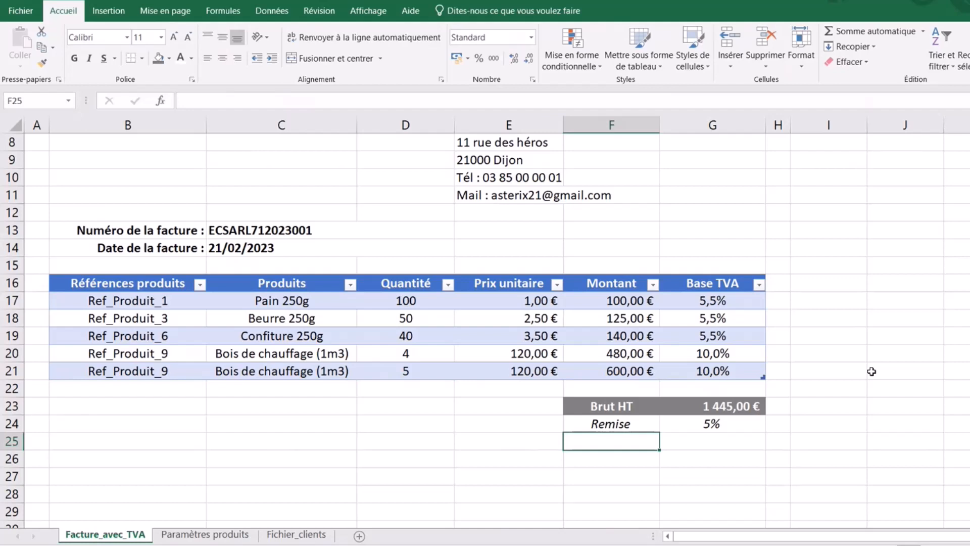
# - Enter 'Frais annexes 1' in F25 and fill it down so F26 reads 'Frais annexes 2'
pyautogui.press('F2')
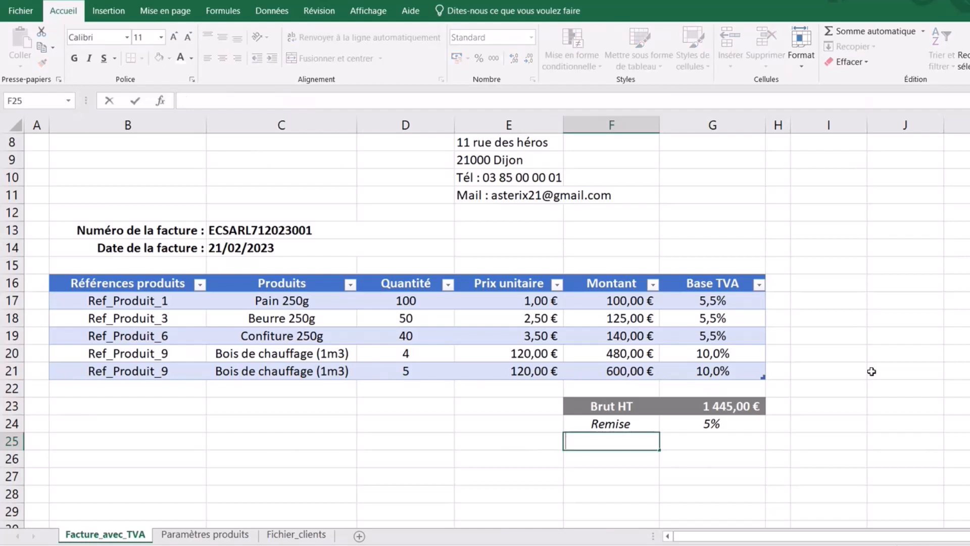
pyautogui.write('Frais ann')
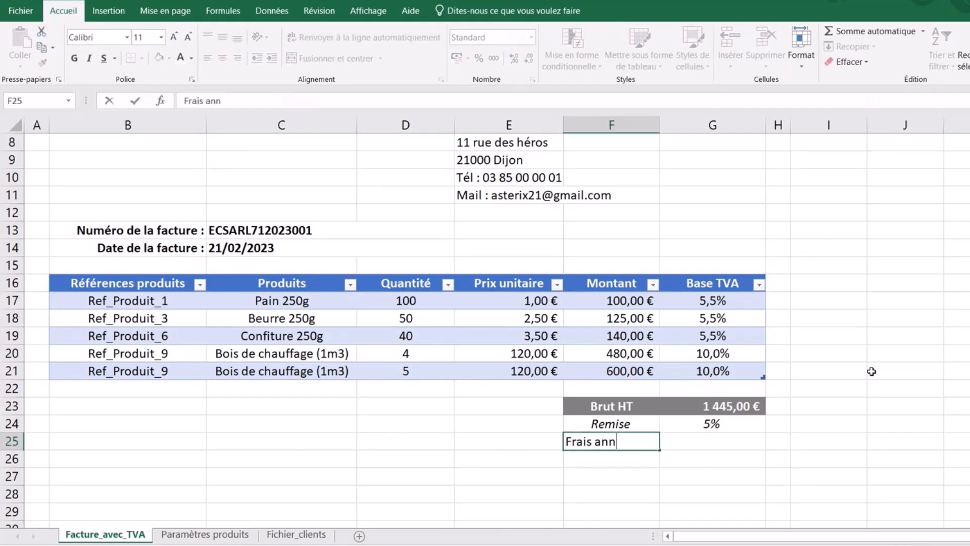
pyautogui.write('exes 1')
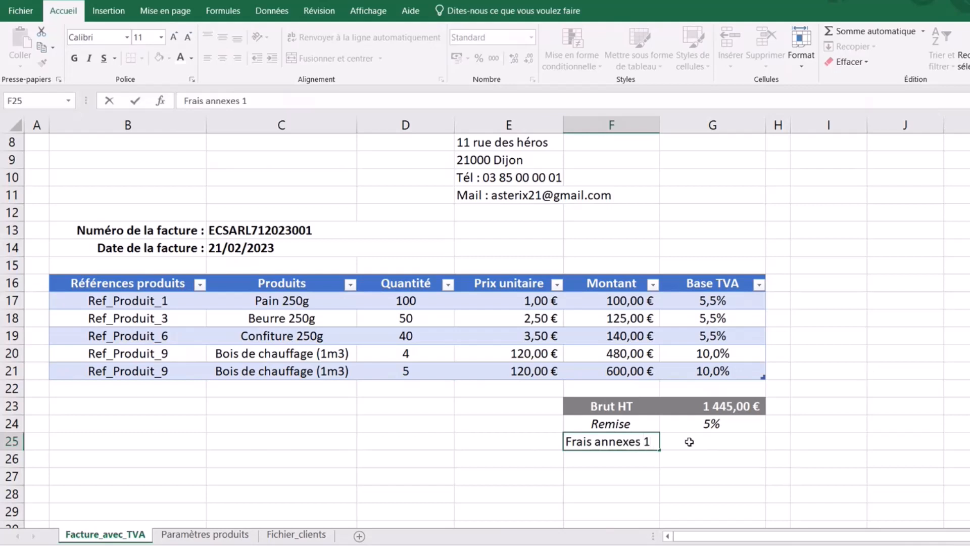
pyautogui.click(719, 456)
pyautogui.click(652, 442)
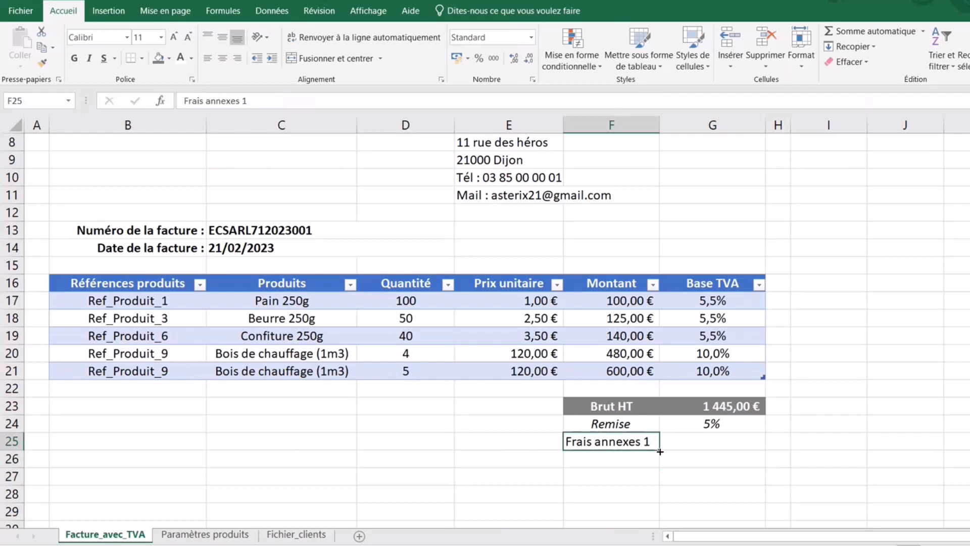
pyautogui.moveTo(660, 452); pyautogui.dragTo(649, 459)
pyautogui.click(726, 456)
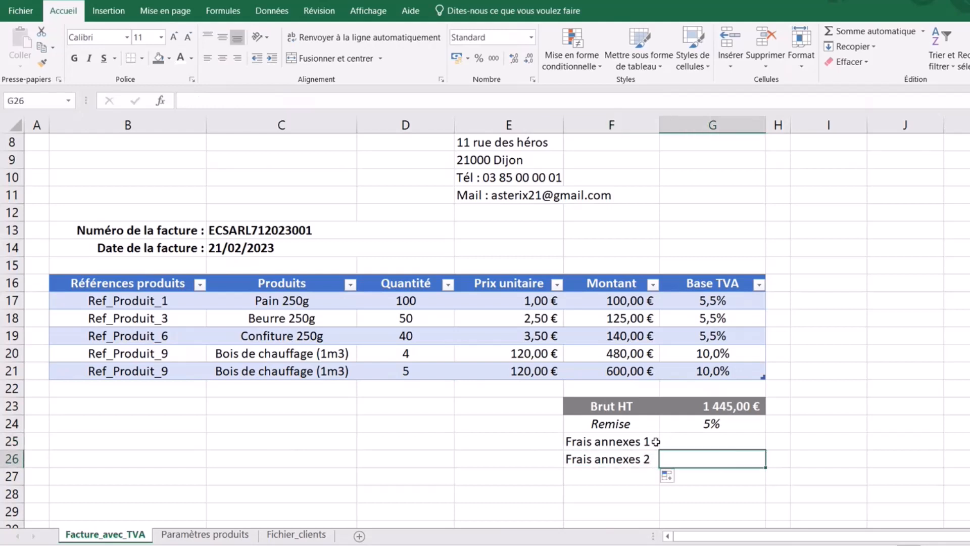
pyautogui.click(635, 438)
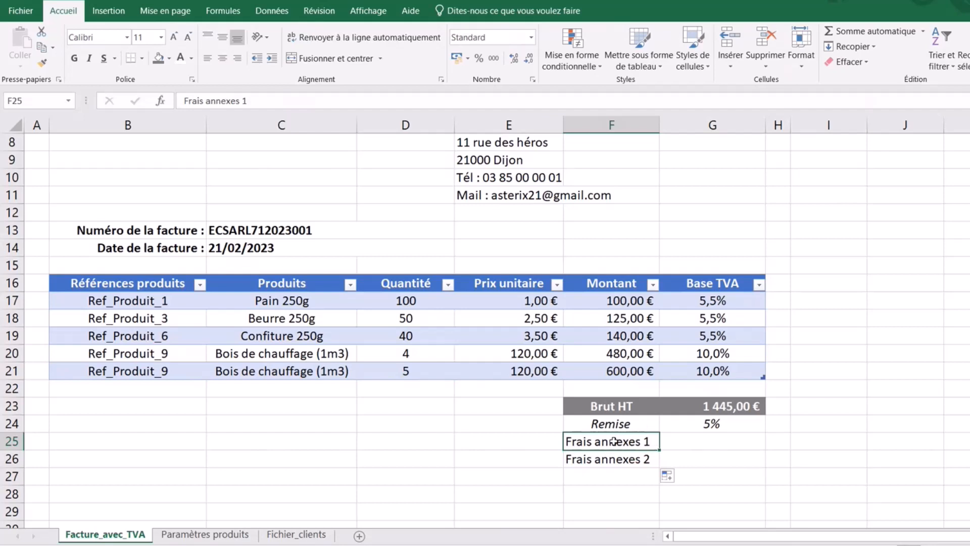
# - Give F25 list validation with source 'Frais annexes 1;Frais d'emballage;Frais de transport'
pyautogui.click(272, 11)
pyautogui.click(687, 62)
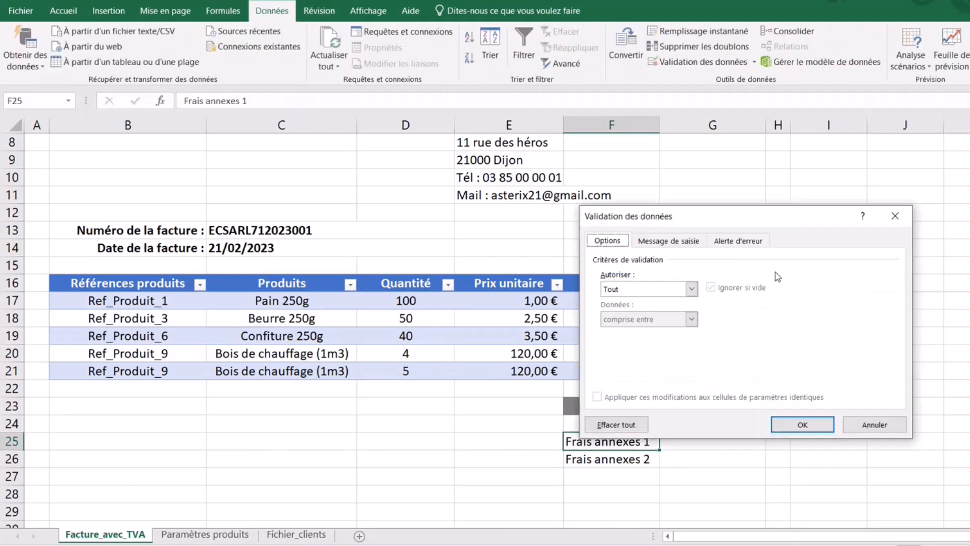
pyautogui.click(644, 290)
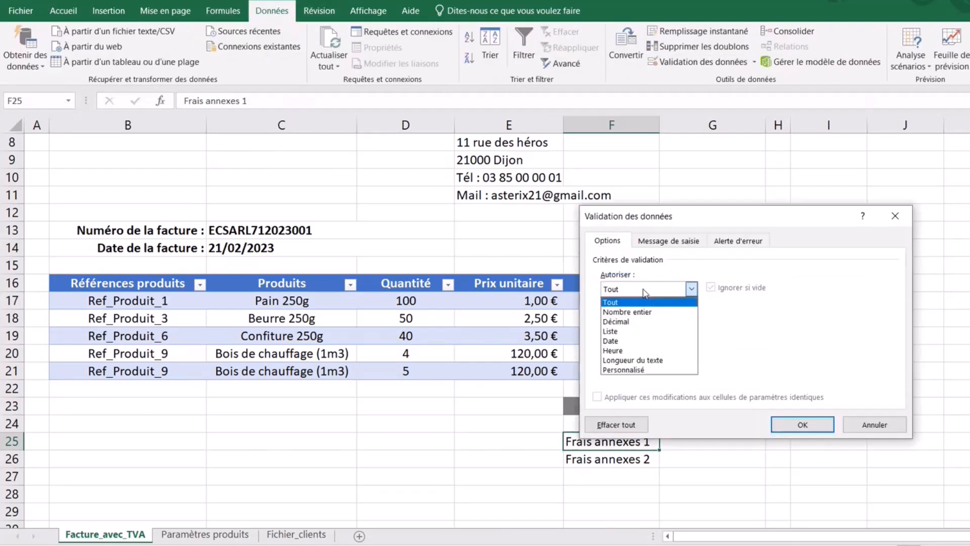
pyautogui.click(629, 331)
pyautogui.click(618, 347)
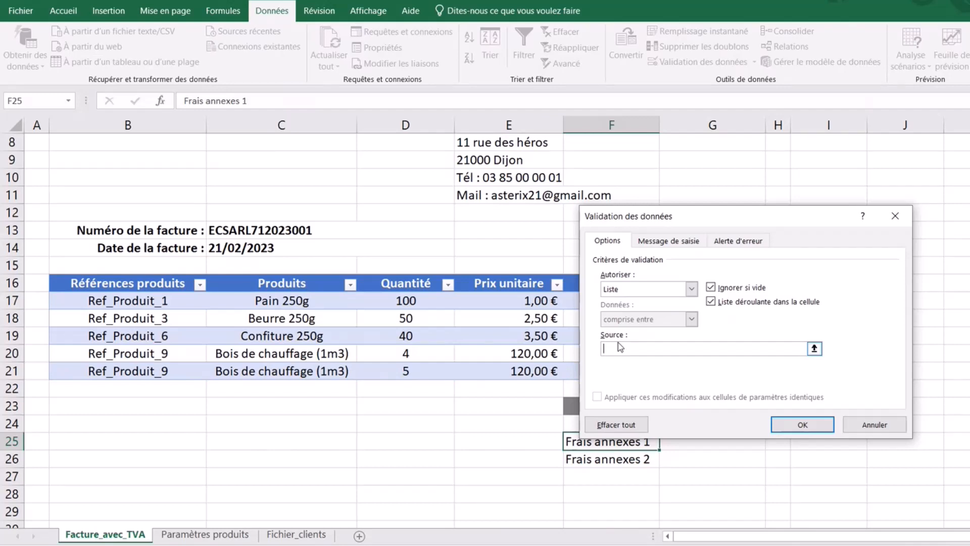
pyautogui.write("Frais d'emballage")
pyautogui.write(';Frais de transport')
pyautogui.click(604, 349)
pyautogui.write('Frais anne')
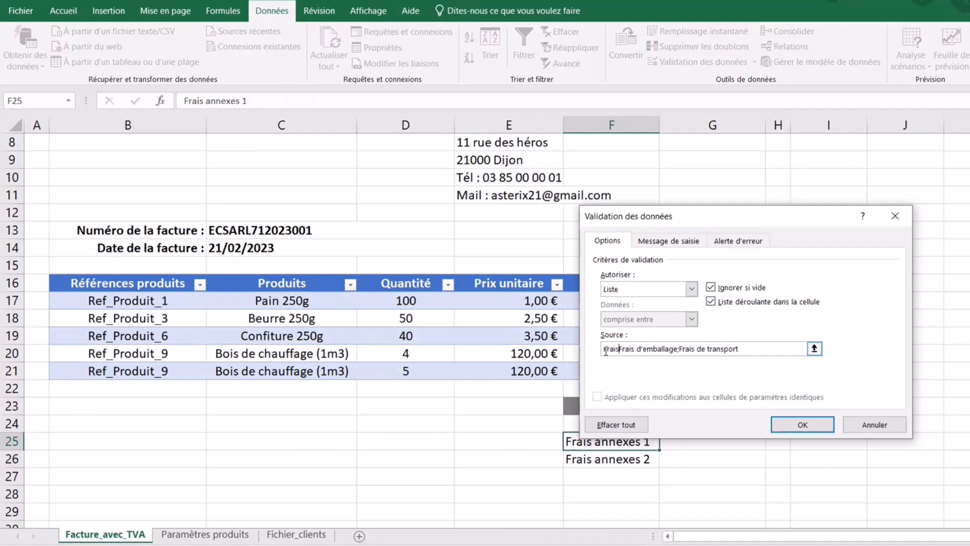
pyautogui.write('xes')
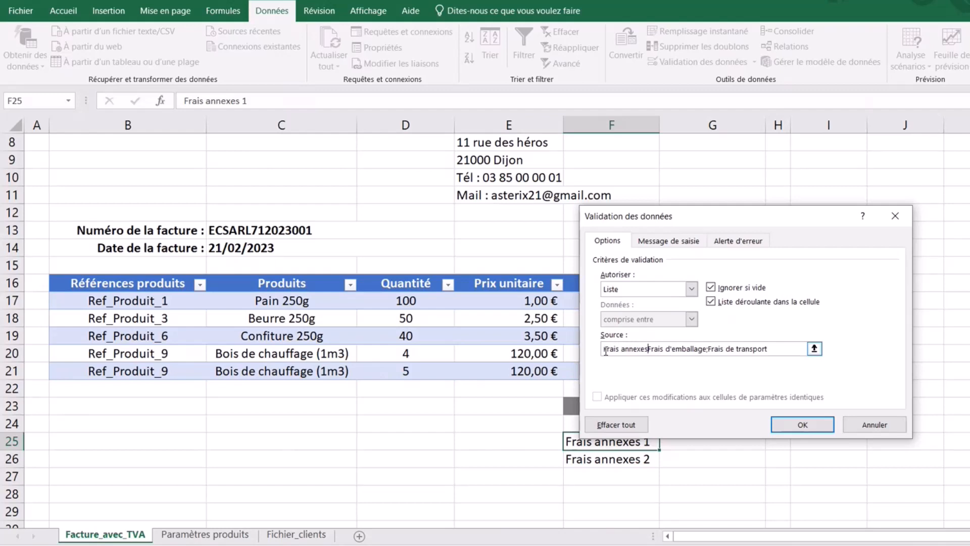
pyautogui.write('1;')
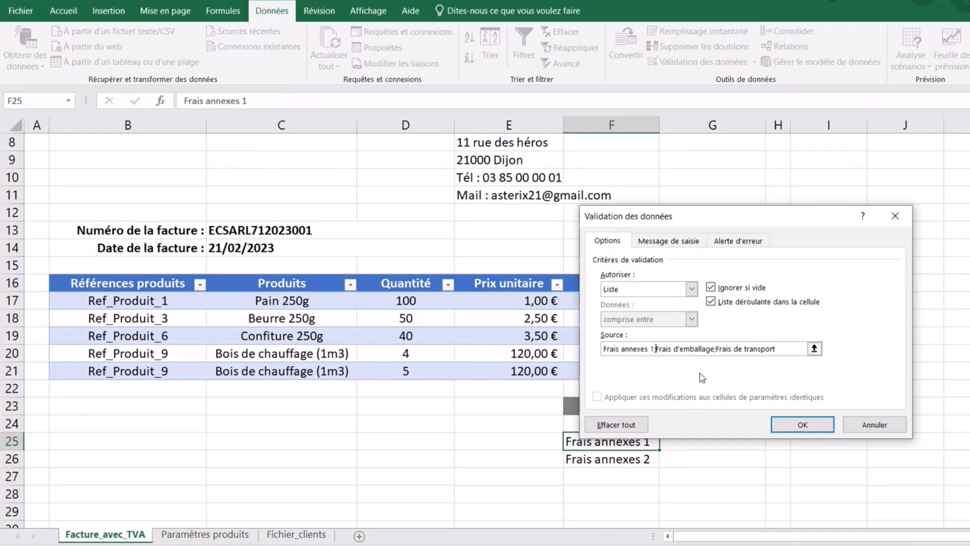
# - Confirm the list validation and choose Frais d'emballage in F25's dropdown
pyautogui.click(802, 424)
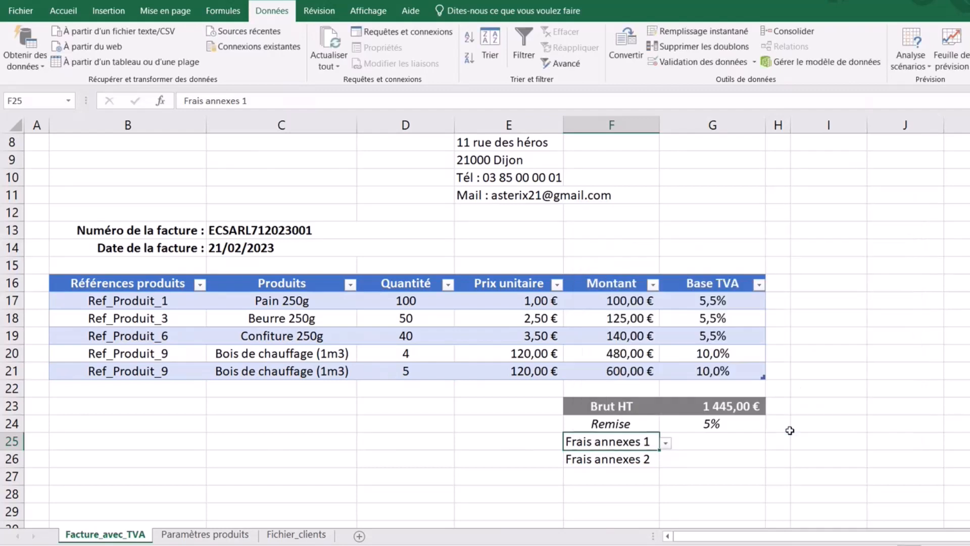
pyautogui.click(666, 445)
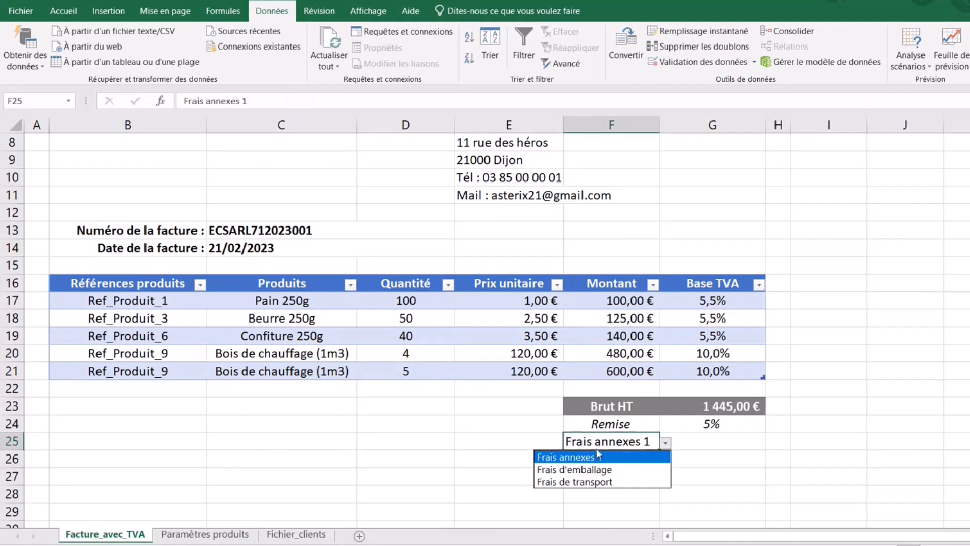
pyautogui.click(596, 470)
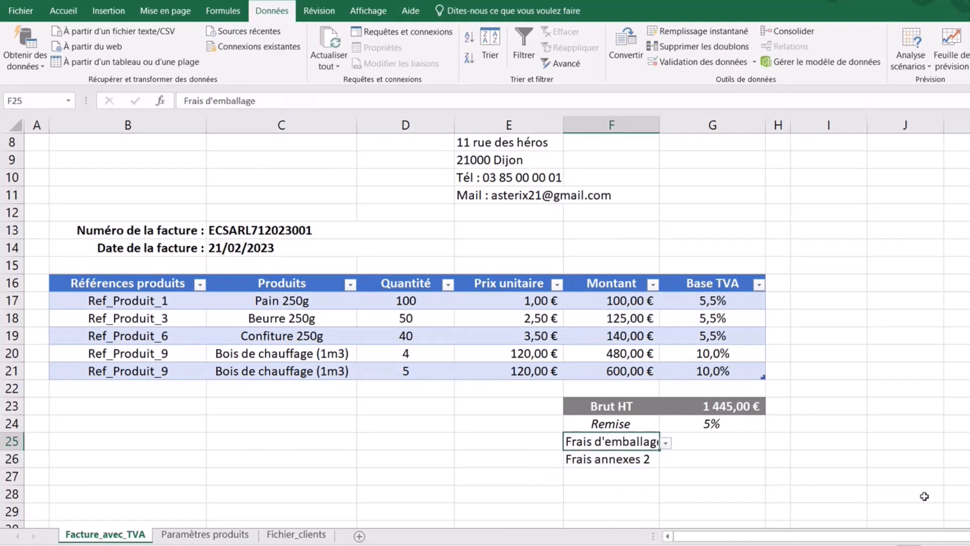
# - Copy F25's dropdown down to F26 and choose Frais de transport there
pyautogui.click(715, 459)
pyautogui.click(634, 439)
pyautogui.moveTo(660, 450); pyautogui.dragTo(658, 469)
pyautogui.click(633, 460)
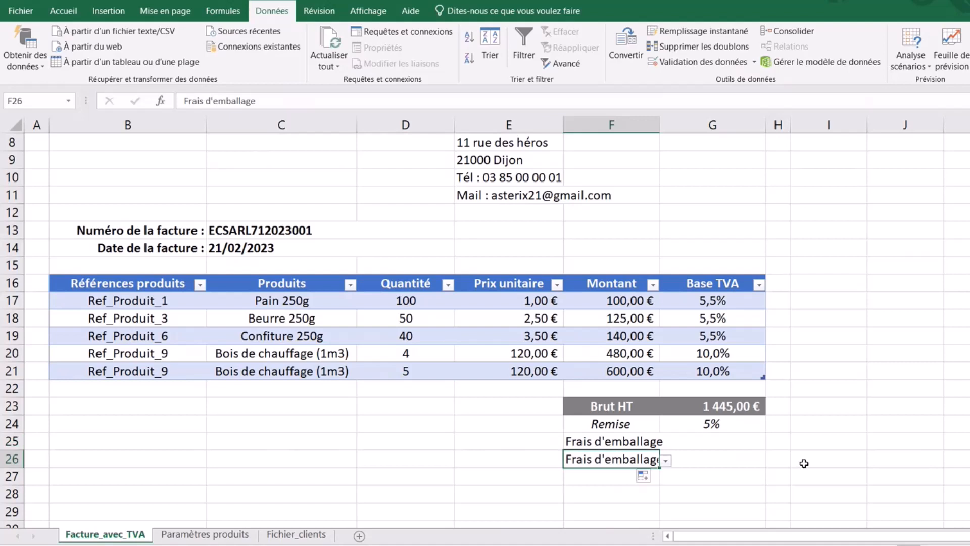
pyautogui.click(667, 466)
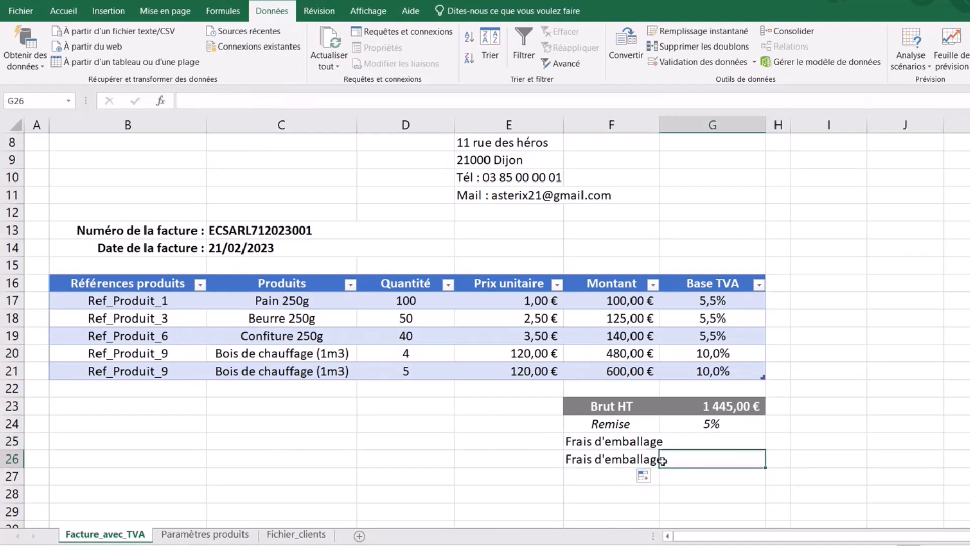
pyautogui.click(633, 461)
pyautogui.click(666, 461)
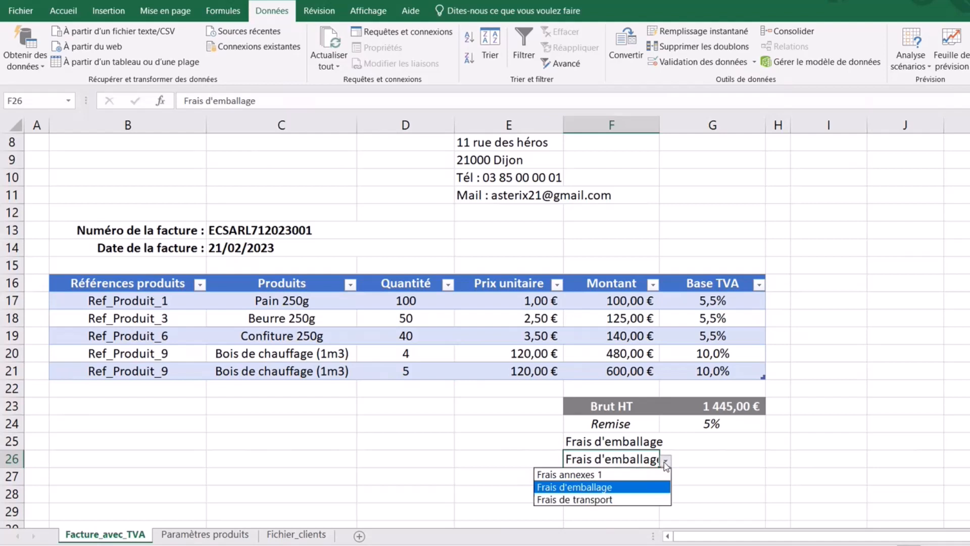
pyautogui.click(605, 505)
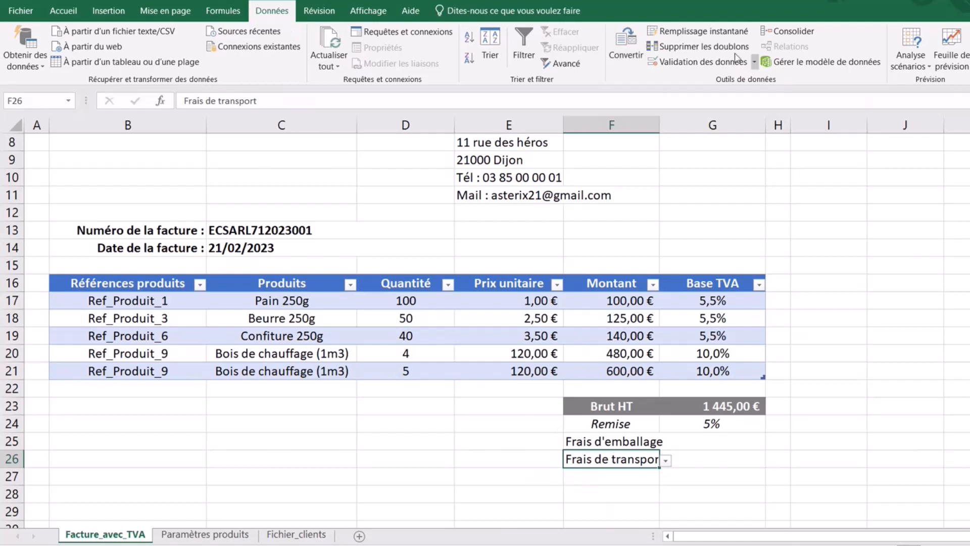
# - In F26's validation source, rewrite the first list entry as 'Frais annnexe 2'
pyautogui.click(706, 60)
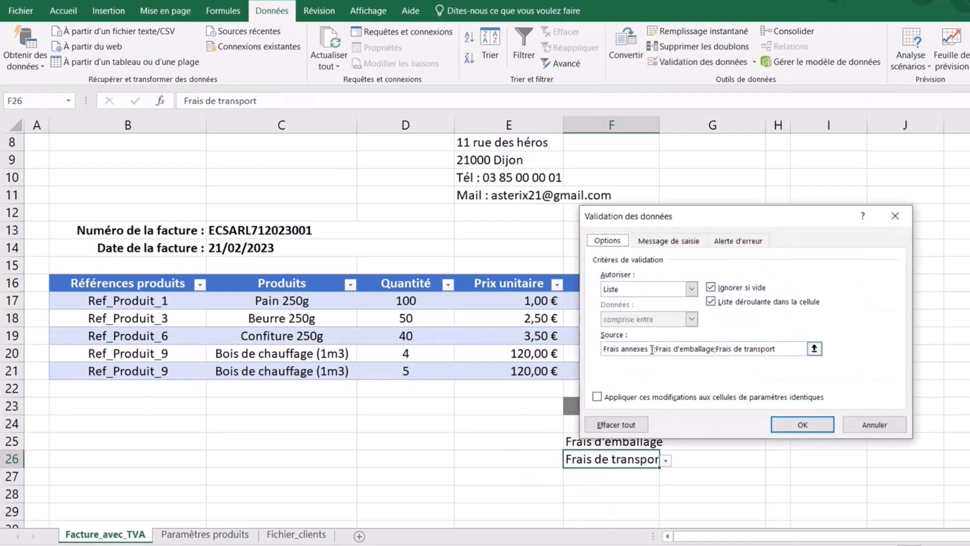
pyautogui.click(651, 351)
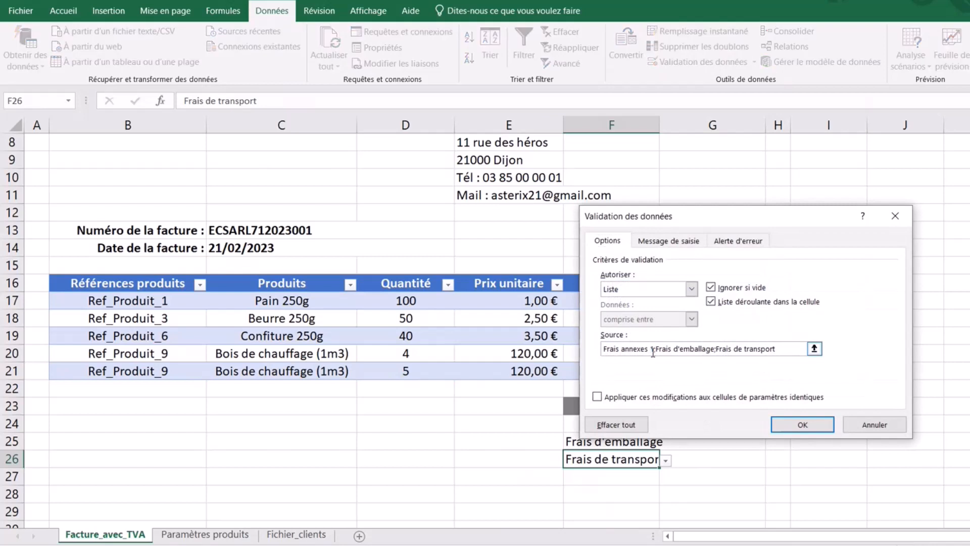
pyautogui.press('Right')
pyautogui.press('BackSpace')
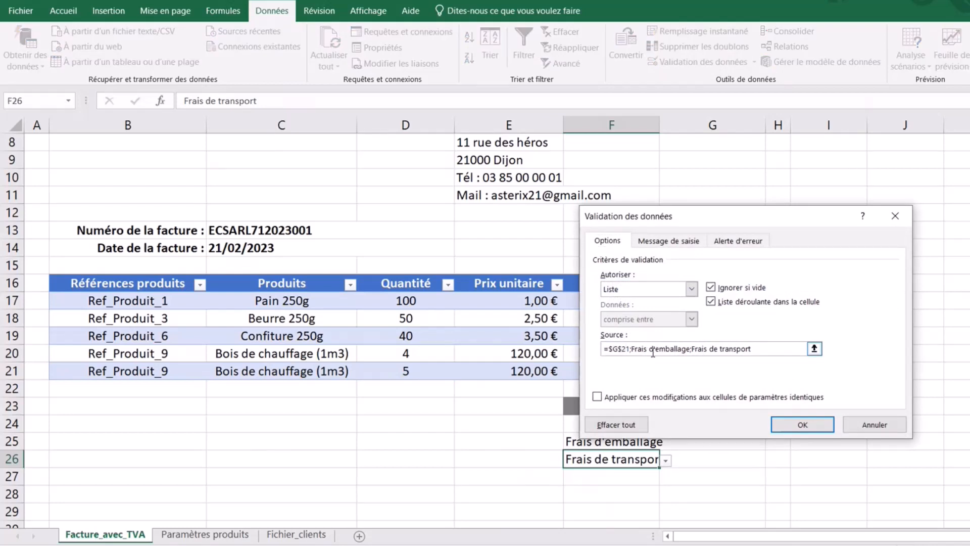
pyautogui.press('BackSpace')
pyautogui.press('BackSpace')
pyautogui.press('BackSpace')
pyautogui.press('BackSpace')
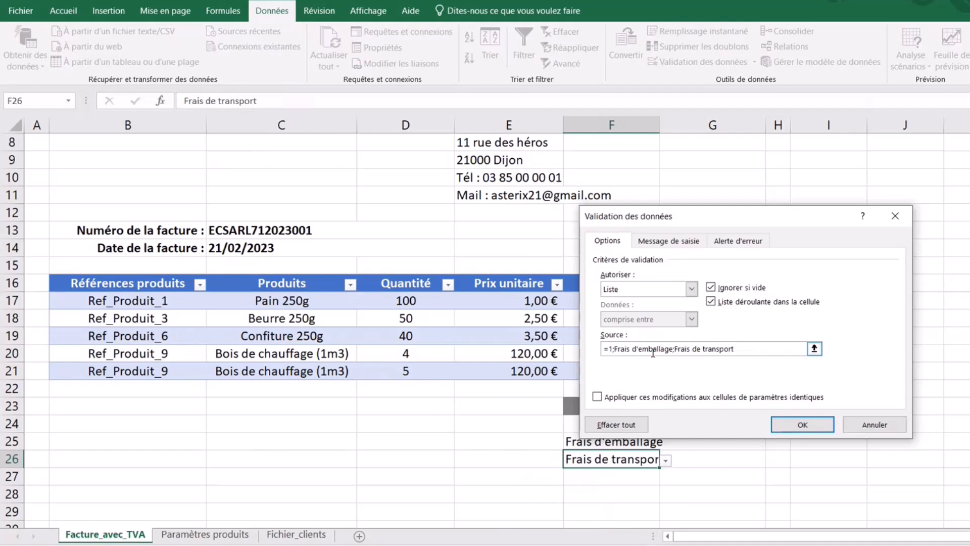
pyautogui.press('BackSpace')
pyautogui.write('Frais ann')
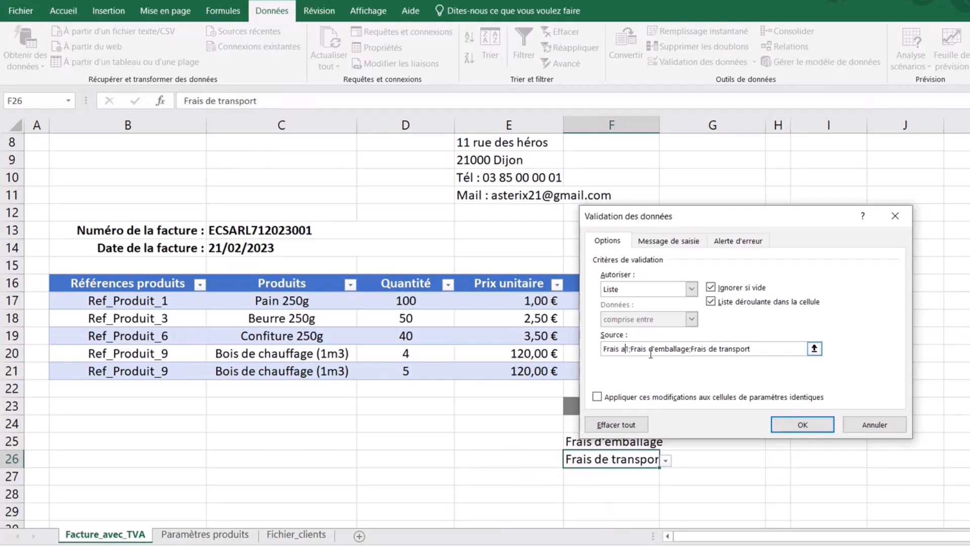
pyautogui.write('exes')
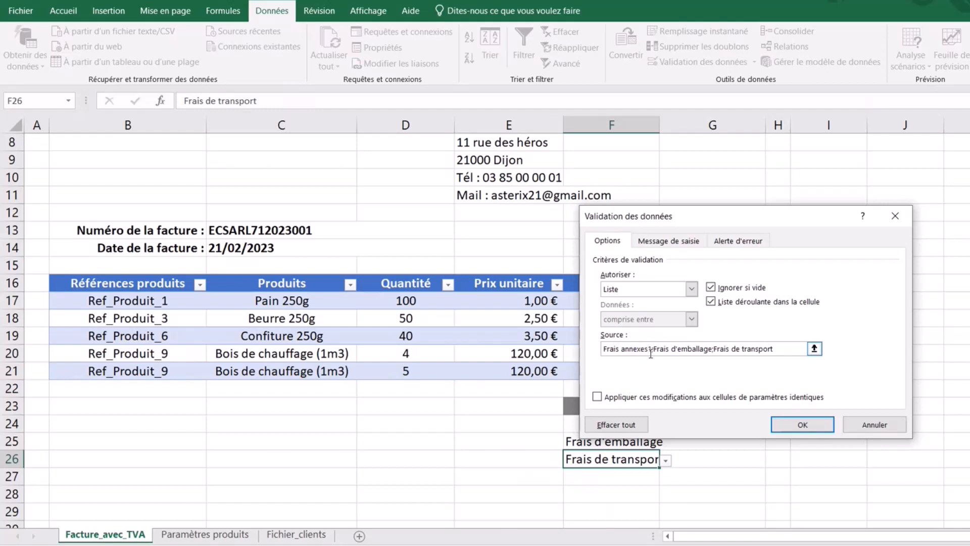
pyautogui.press('Right')
pyautogui.press('BackSpace')
pyautogui.write('2')
pyautogui.press('BackSpace')
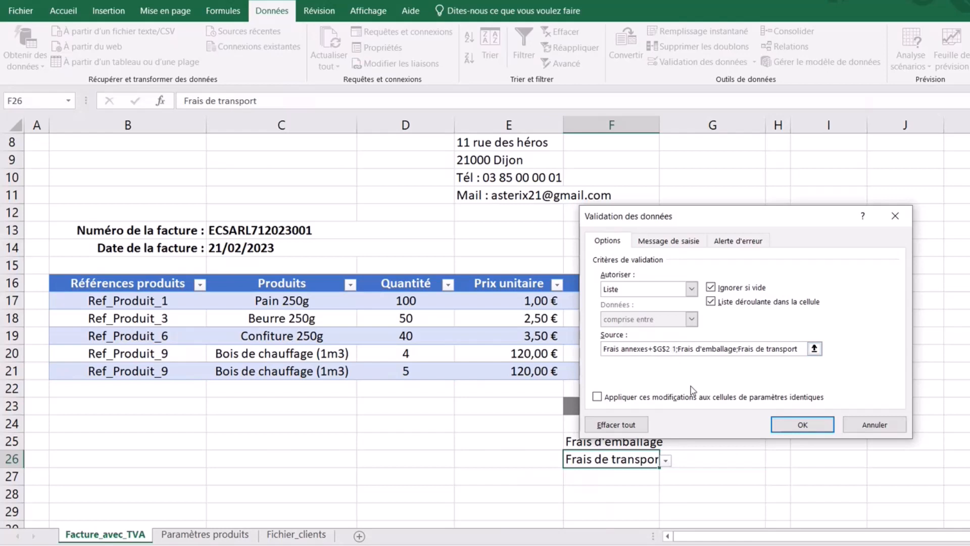
pyautogui.press('BackSpace')
pyautogui.press('BackSpace')
pyautogui.press('BackSpace')
pyautogui.press('BackSpace')
pyautogui.press('BackSpace')
pyautogui.press('BackSpace')
pyautogui.press('BackSpace')
pyautogui.press('BackSpace')
pyautogui.press('BackSpace')
pyautogui.press('BackSpace')
pyautogui.press('BackSpace')
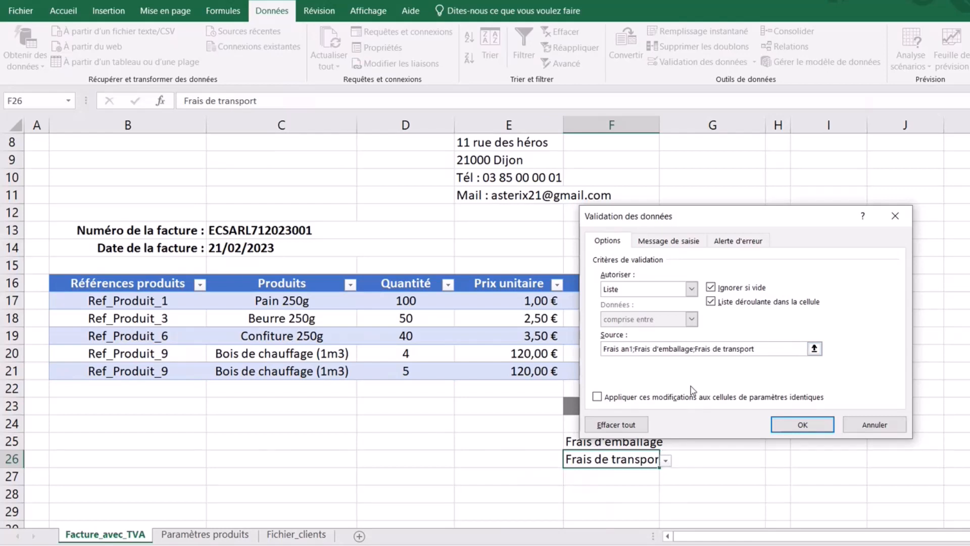
pyautogui.write('nnexe')
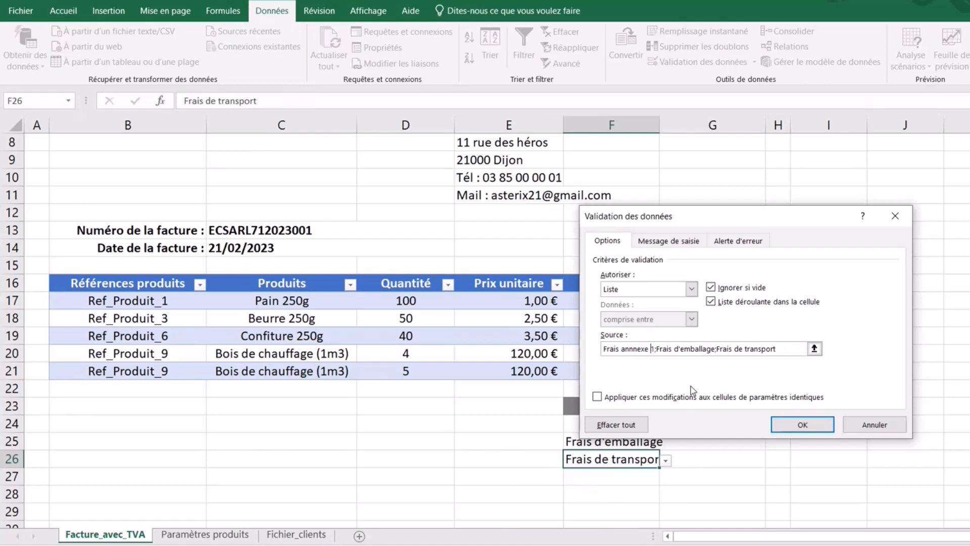
# - Delete the leftover $G$26 cell reference from the list source and confirm the validation
pyautogui.click(712, 459)
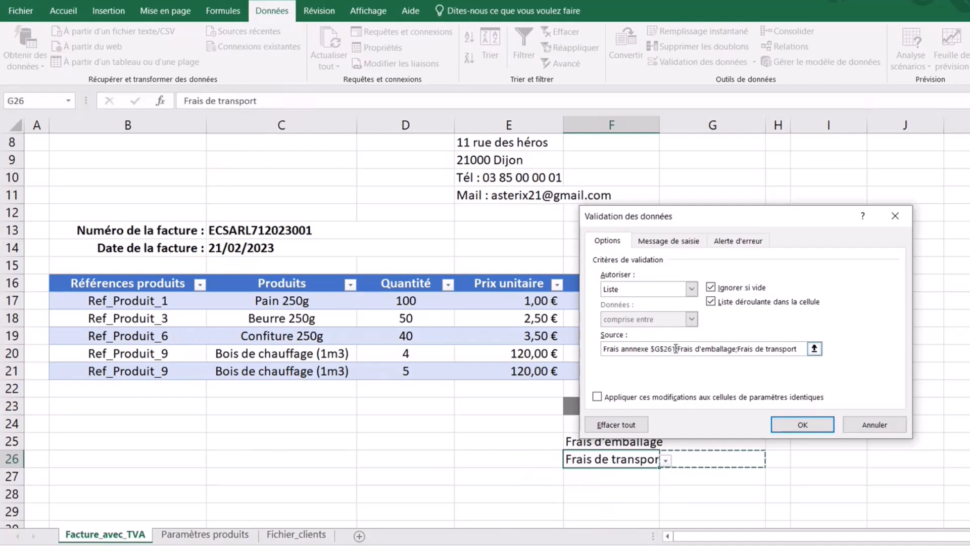
pyautogui.moveTo(678, 349); pyautogui.dragTo(652, 349)
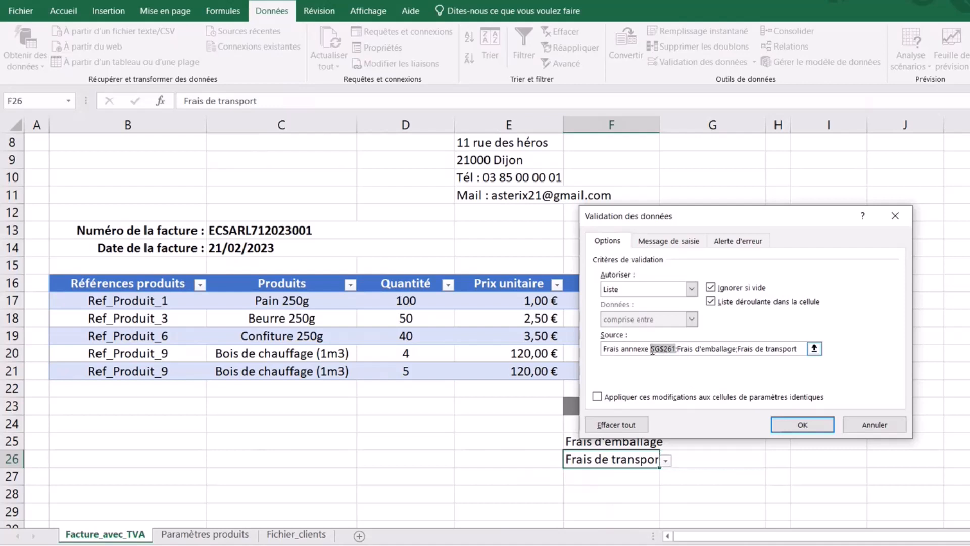
pyautogui.press('BackSpace')
pyautogui.click(801, 425)
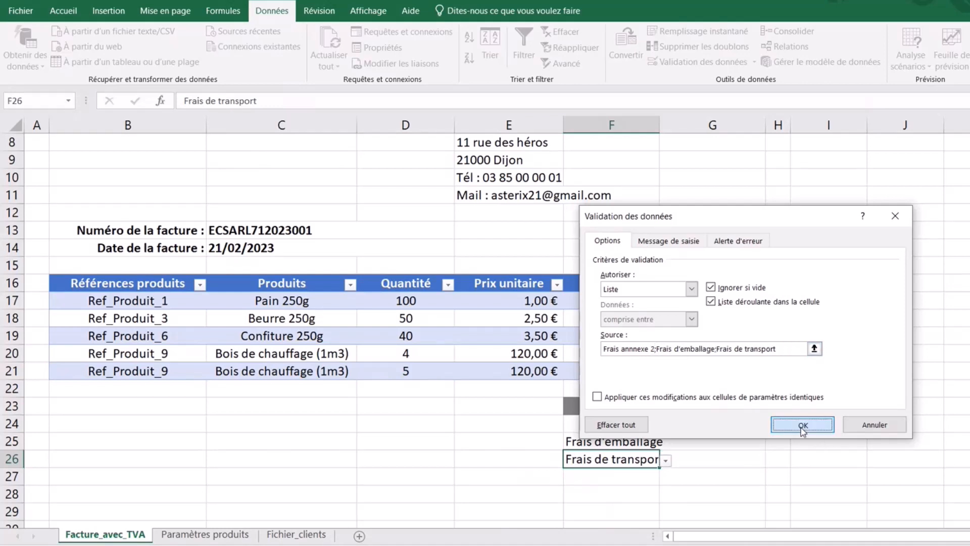
# - Widen column F, then test the dropdowns: Frais annexes 1 in F25, Frais annnexe 2 in F26
pyautogui.click(635, 444)
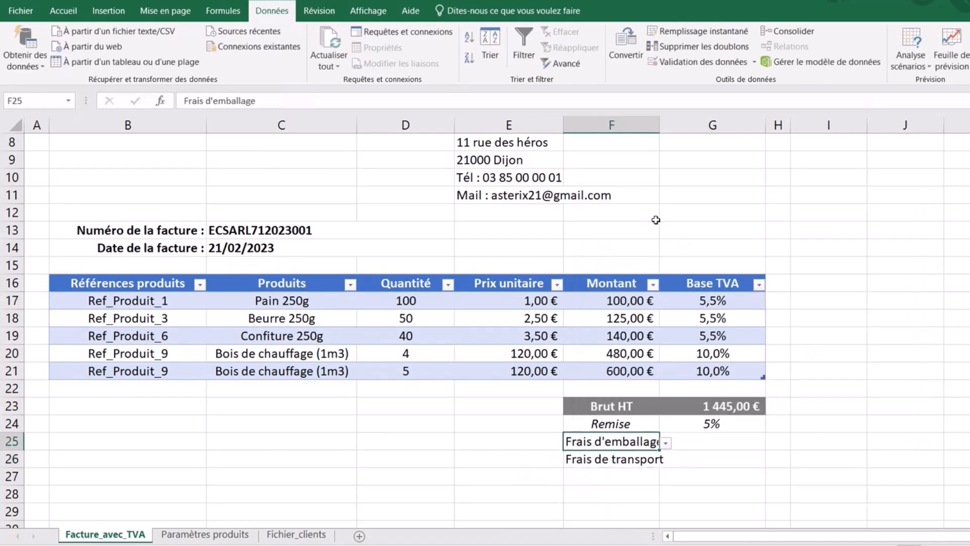
pyautogui.moveTo(663, 124); pyautogui.dragTo(683, 125)
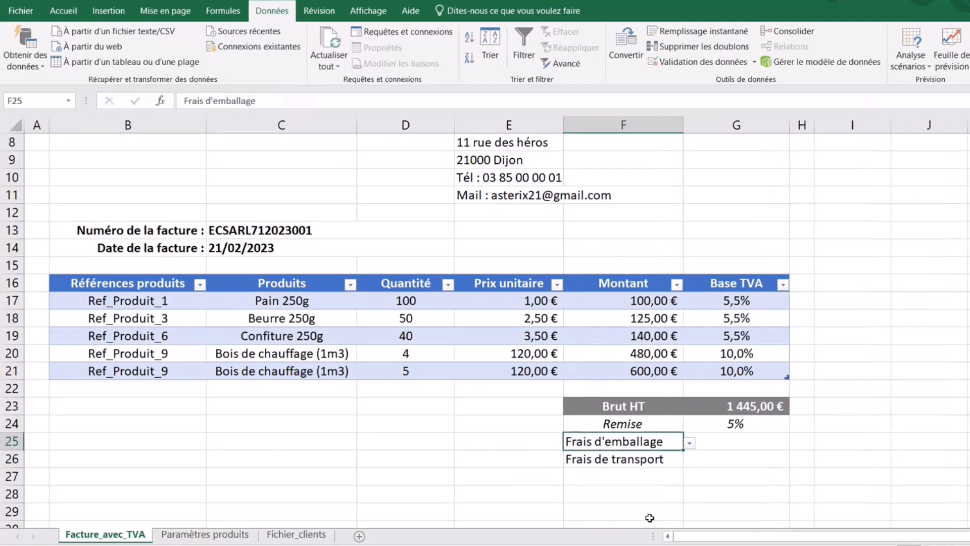
pyautogui.click(690, 443)
pyautogui.click(604, 455)
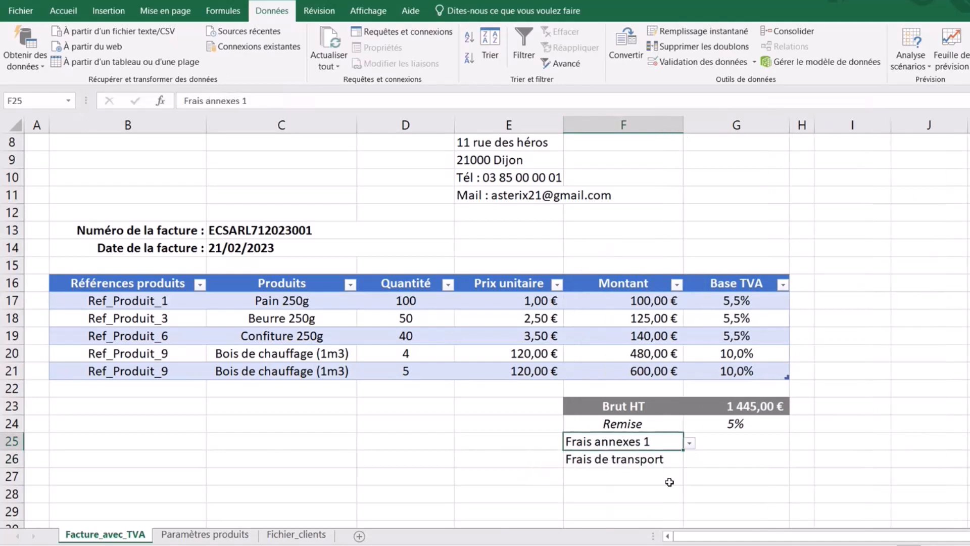
pyautogui.click(660, 461)
pyautogui.click(690, 460)
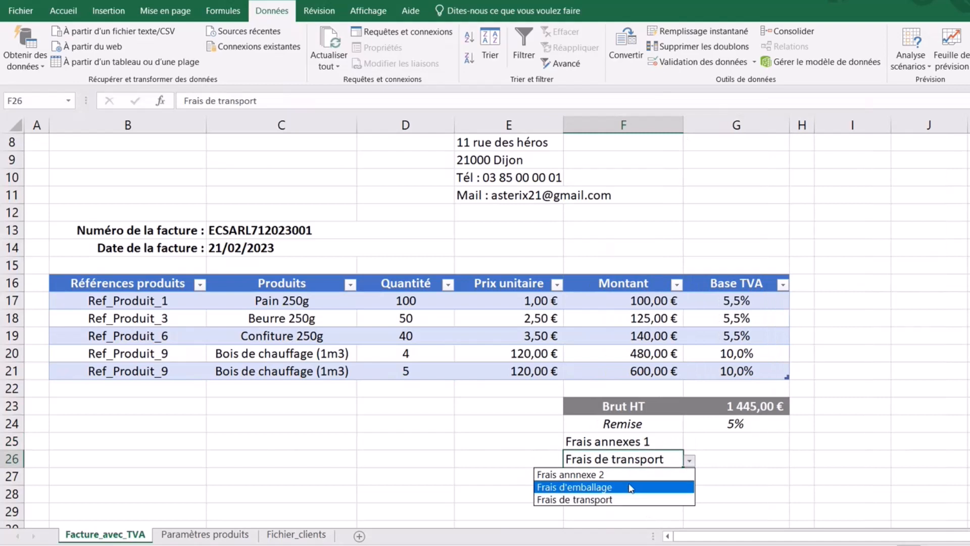
pyautogui.click(617, 477)
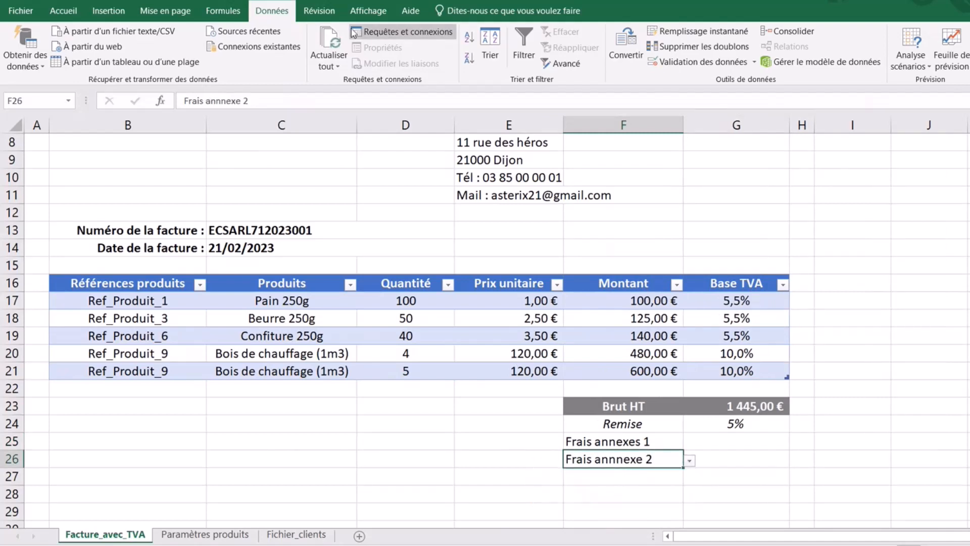
# - Correct the misspelled first entry in F26's list source, then set F25 back to Frais d'emballage
pyautogui.click(703, 62)
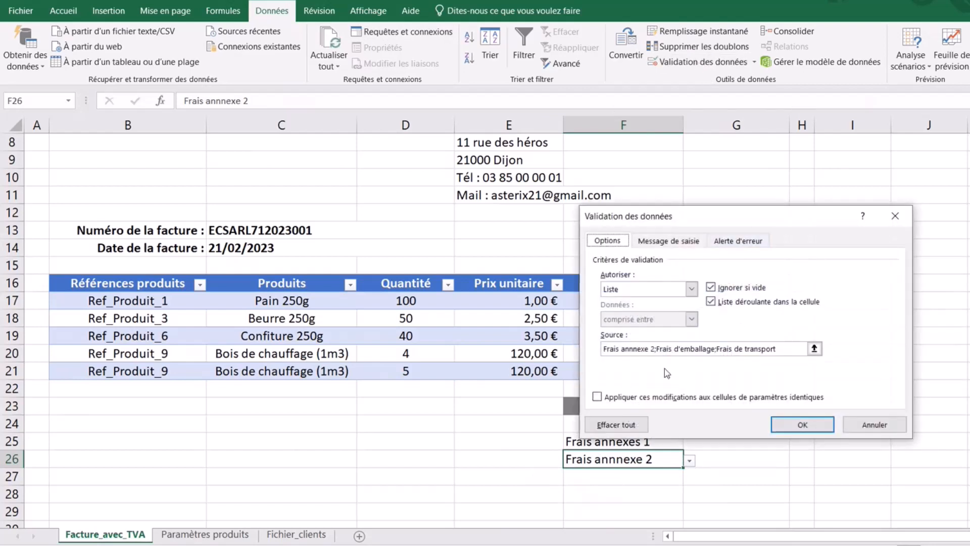
pyautogui.click(647, 348)
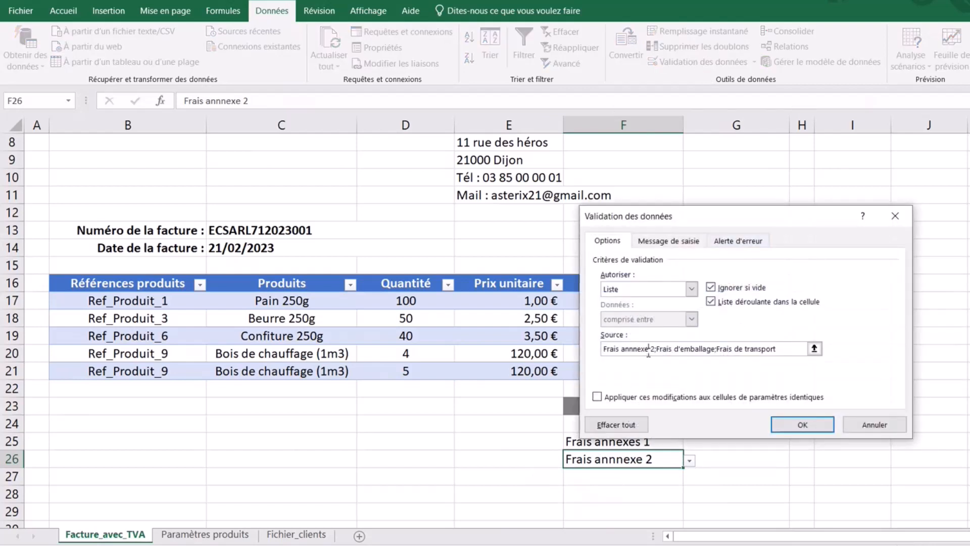
pyautogui.click(802, 425)
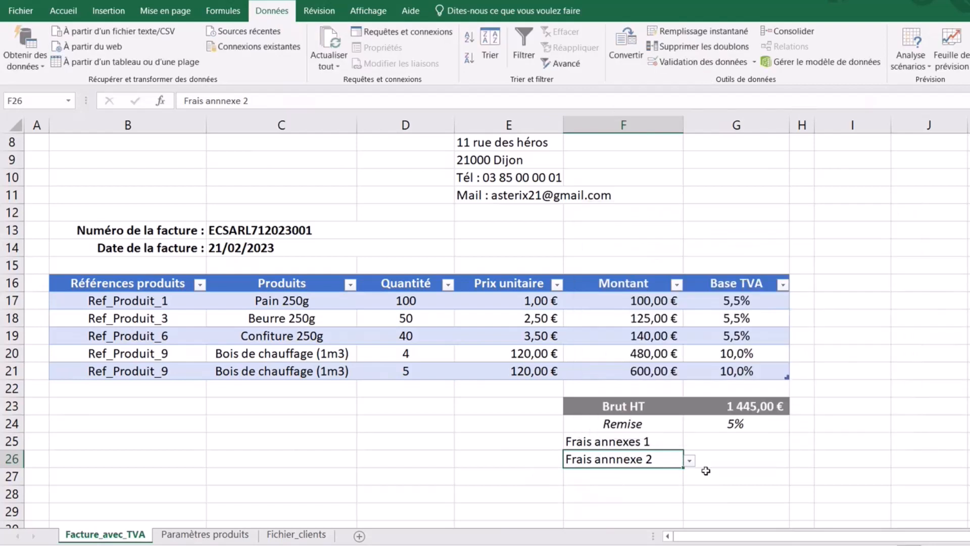
pyautogui.click(708, 476)
pyautogui.click(654, 439)
pyautogui.click(689, 443)
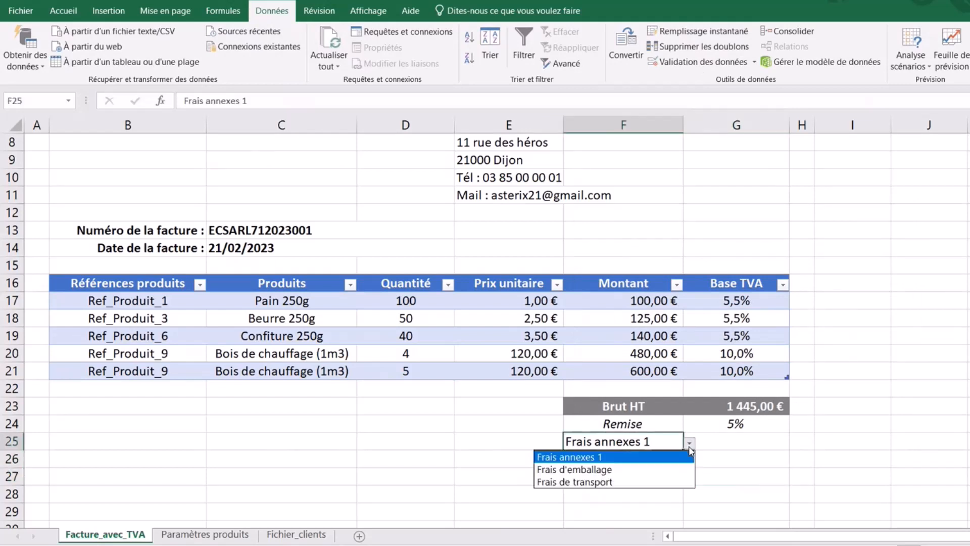
pyautogui.click(629, 469)
# - Set F26 to Frais de transport and enter fees of 50 in G25 and 100 in G26
pyautogui.click(634, 459)
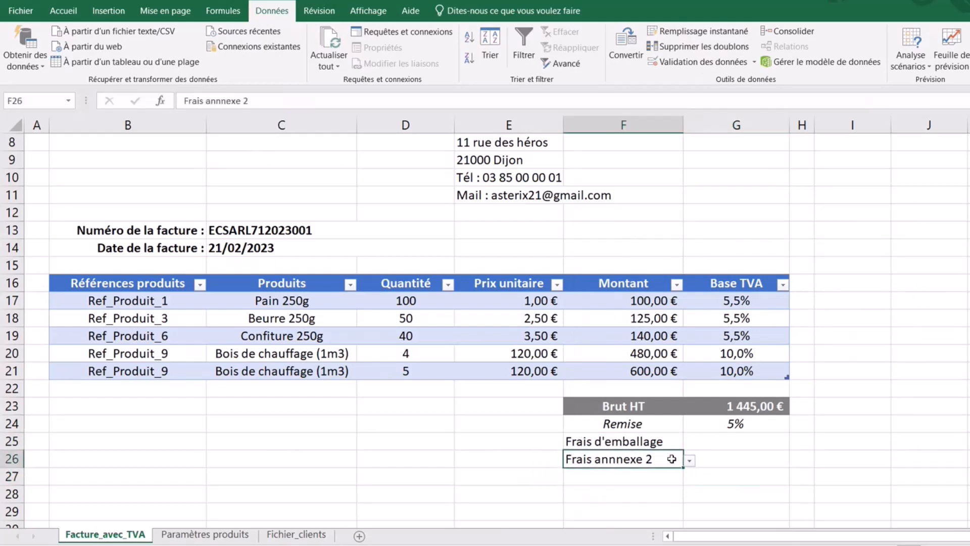
pyautogui.click(689, 461)
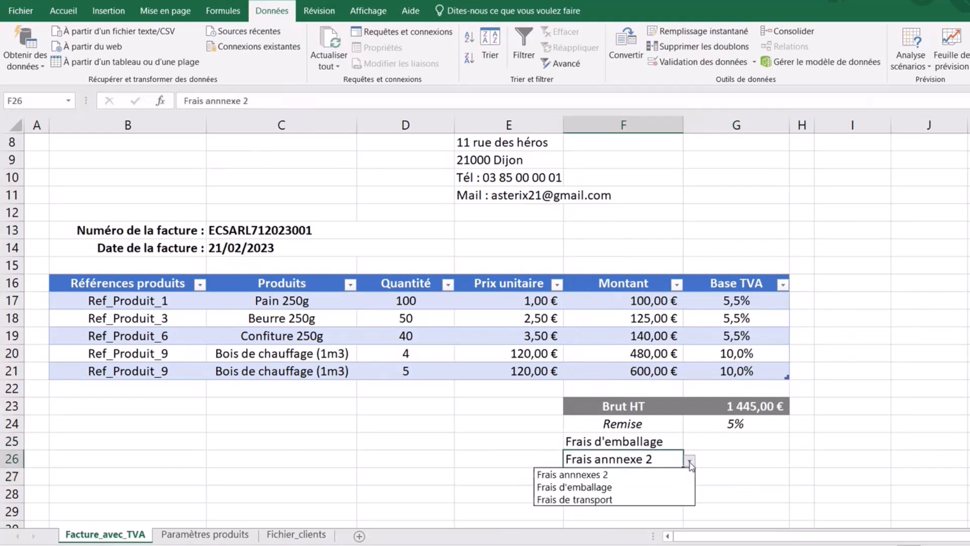
pyautogui.click(632, 500)
pyautogui.click(815, 477)
pyautogui.click(747, 443)
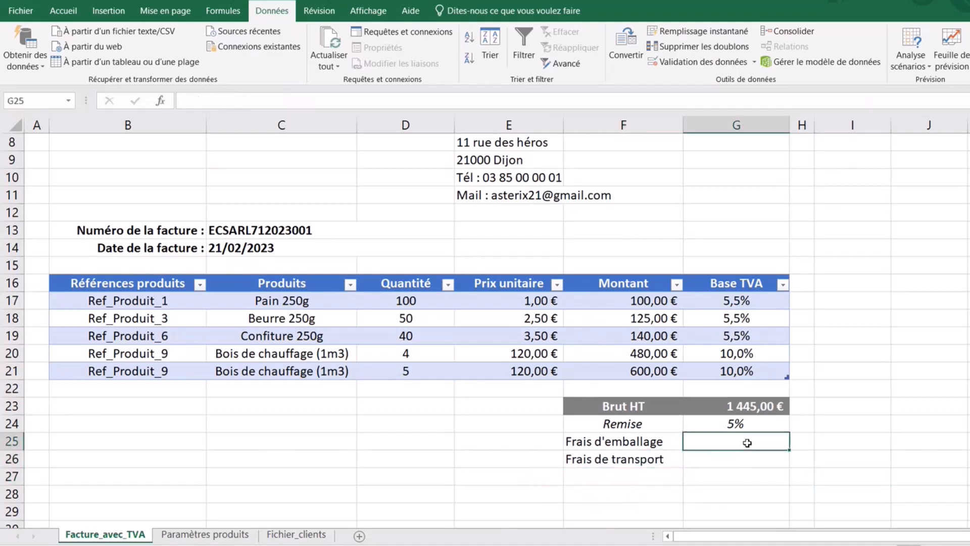
pyautogui.write('50')
pyautogui.click(743, 463)
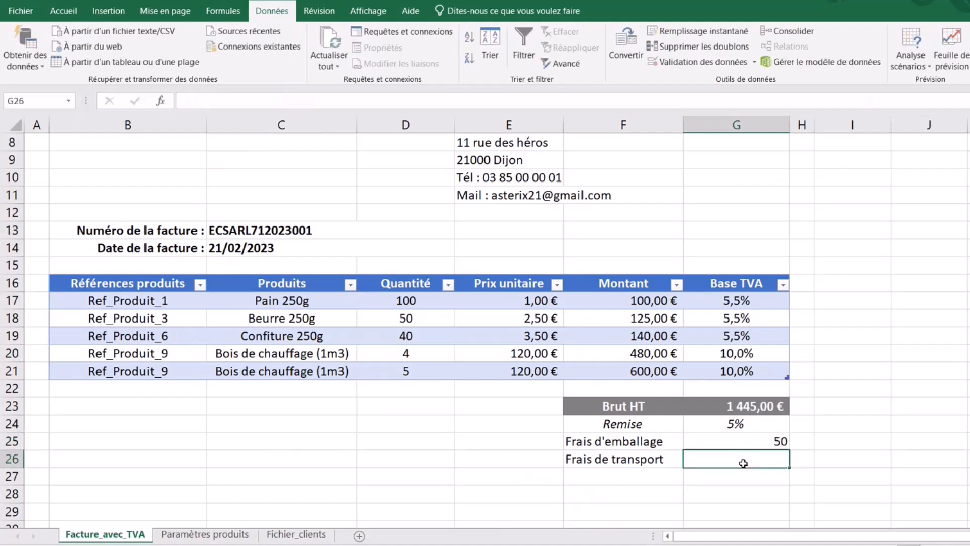
pyautogui.write('100')
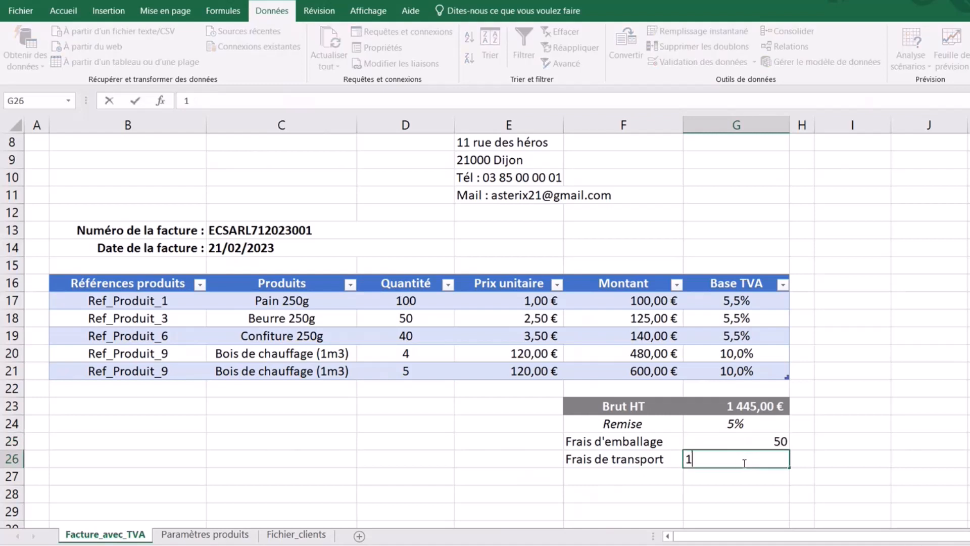
pyautogui.click(963, 423)
# - Format G25:G26 as euro accounting amounts, showing 50,00 € and 100,00 €
pyautogui.moveTo(768, 445); pyautogui.dragTo(773, 460)
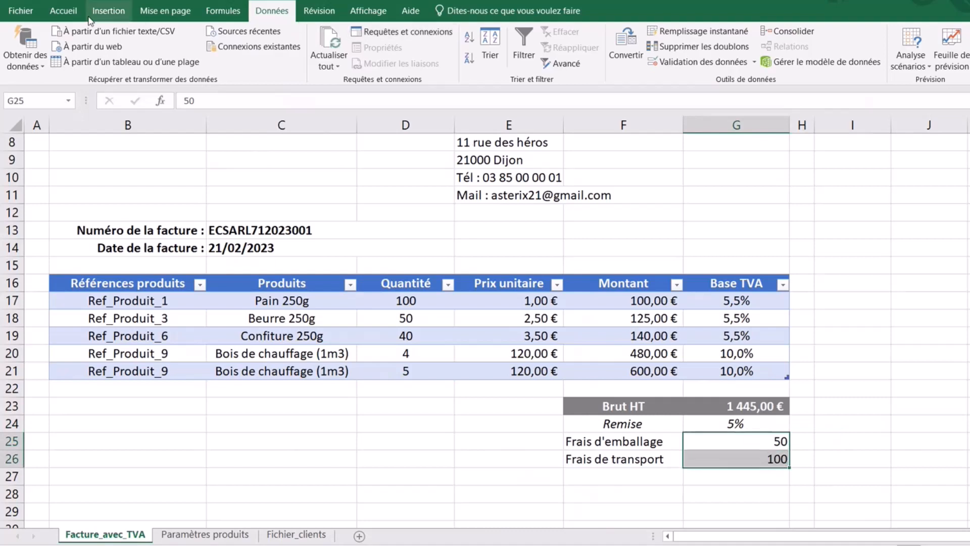
pyautogui.click(63, 10)
pyautogui.click(458, 57)
# - Enter the label Total HT in F27
pyautogui.click(853, 353)
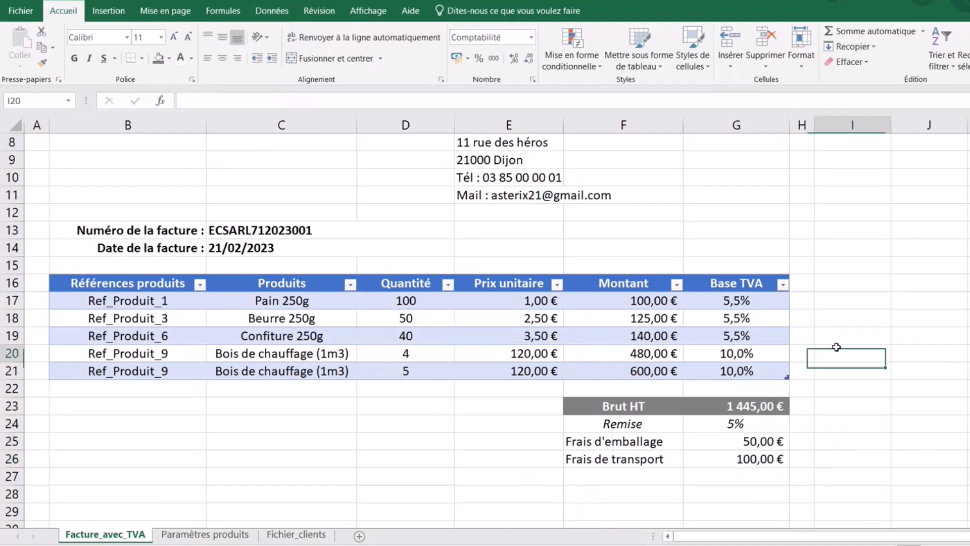
pyautogui.click(639, 474)
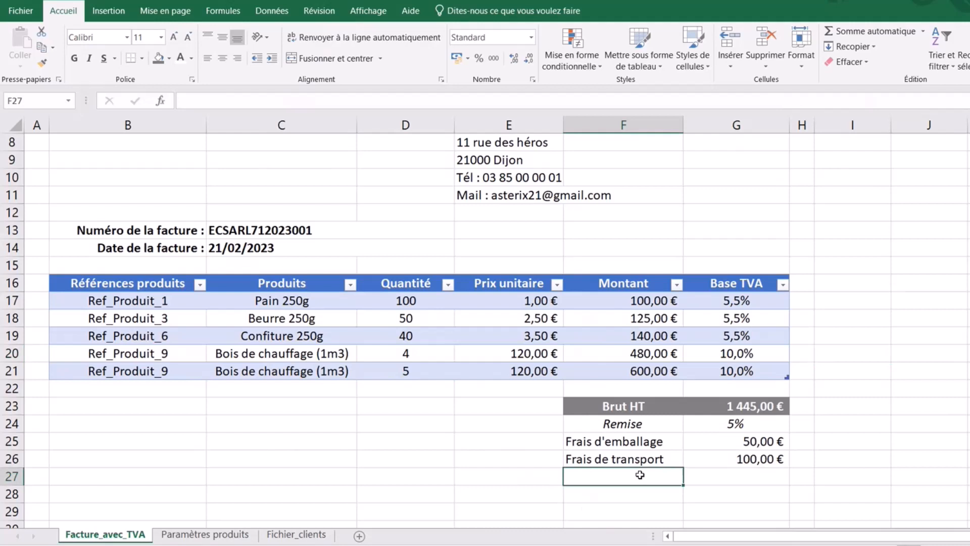
pyautogui.write('T')
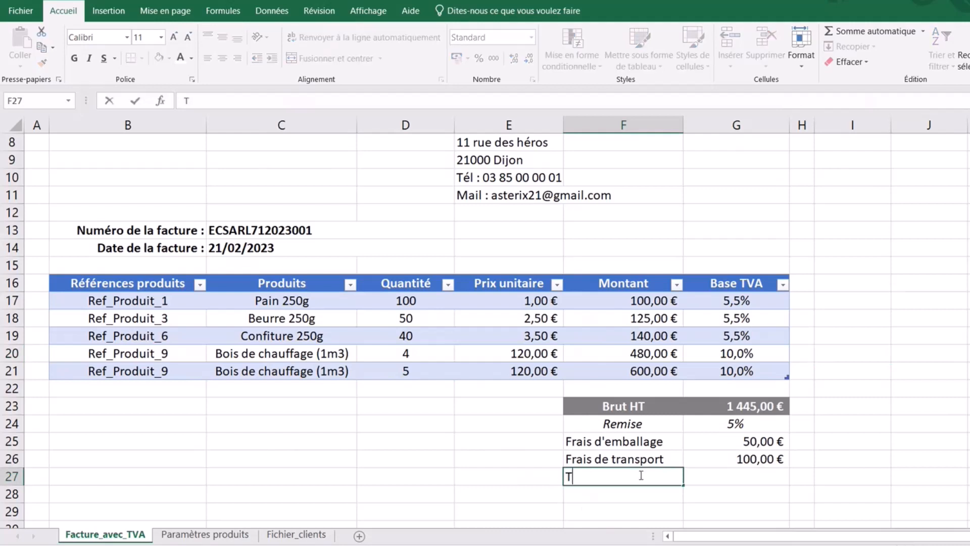
pyautogui.write('otal HT')
pyautogui.click(777, 479)
# - Copy the Brut HT styling from F23 and G23 onto F27 and G27 with Format Painter
pyautogui.click(657, 403)
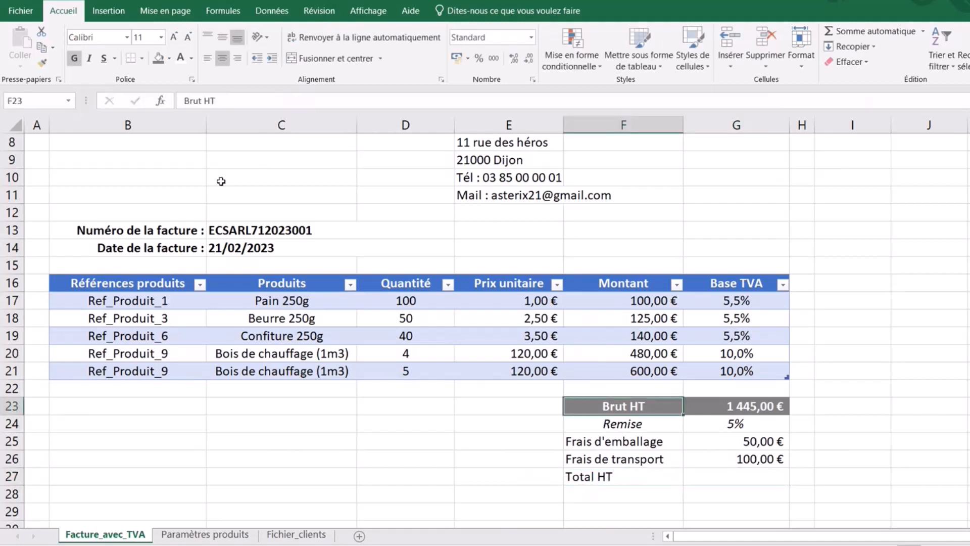
pyautogui.click(43, 63)
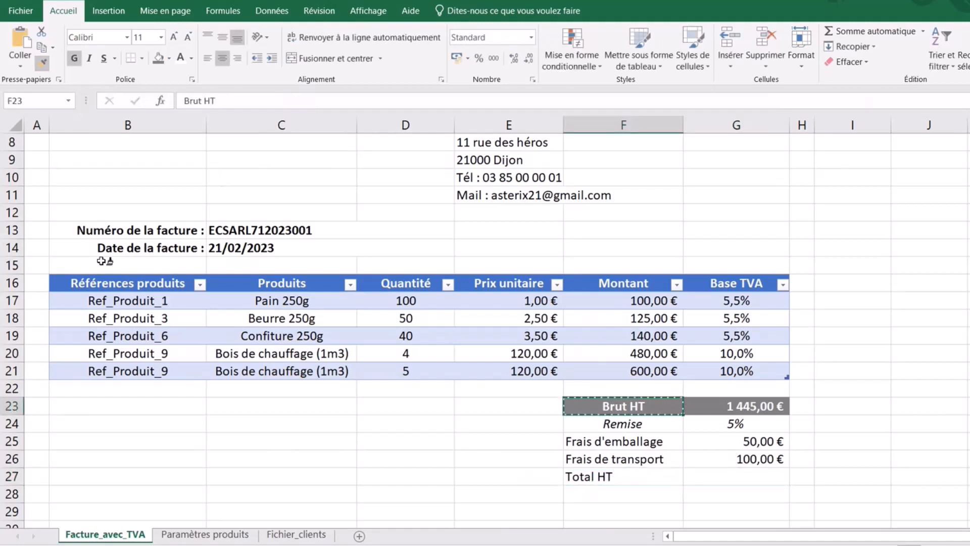
pyautogui.click(629, 475)
pyautogui.click(763, 411)
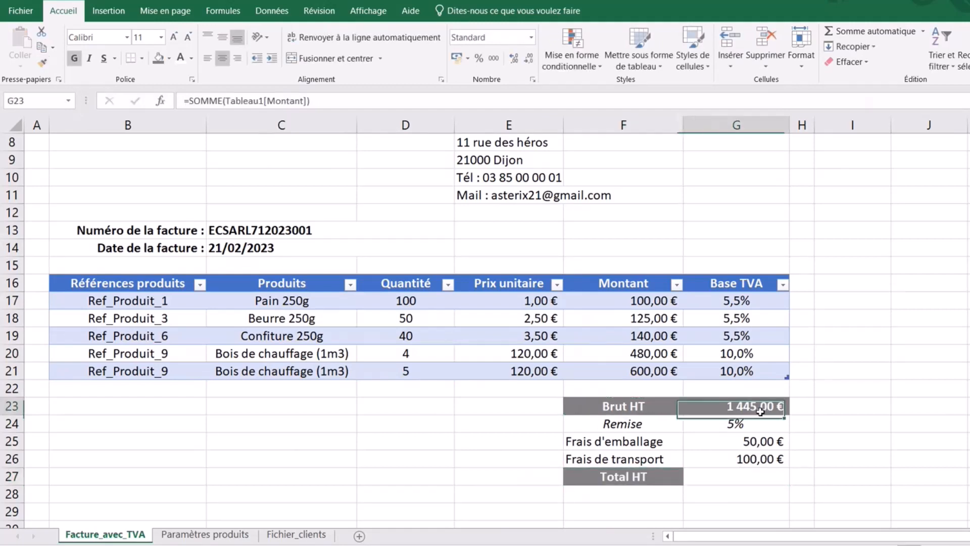
pyautogui.click(43, 63)
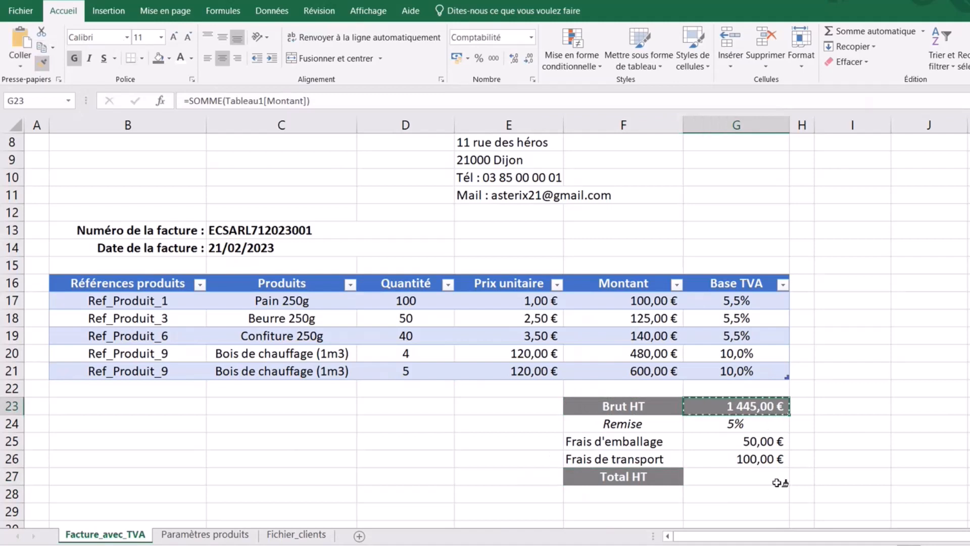
pyautogui.click(748, 475)
pyautogui.click(923, 424)
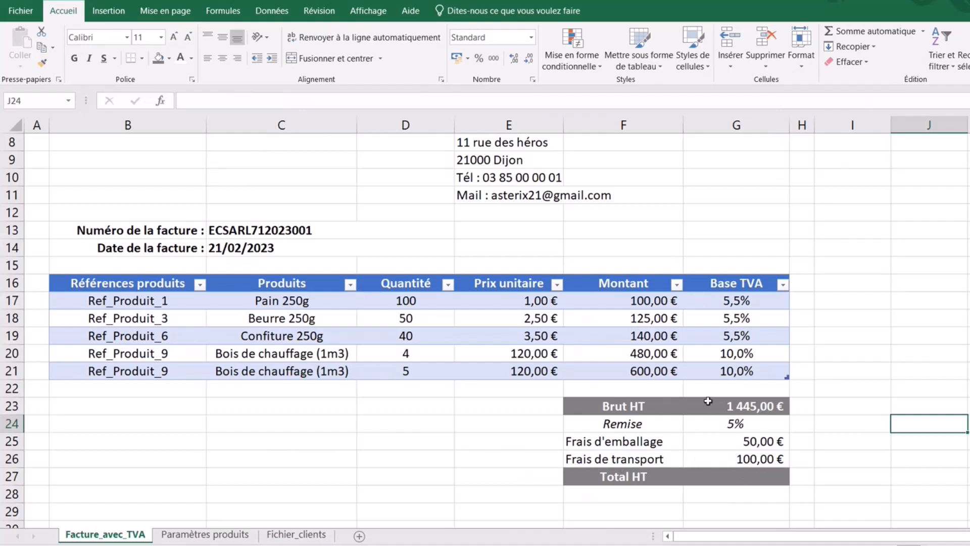
# - Check the Brut HT formula and Remise value, then begin editing the Total HT amount in G27
pyautogui.click(748, 407)
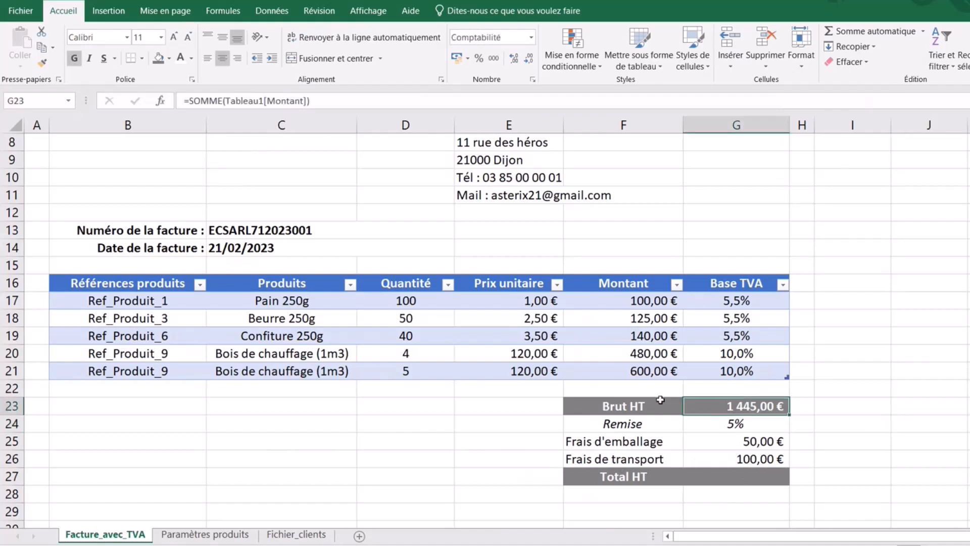
pyautogui.click(740, 424)
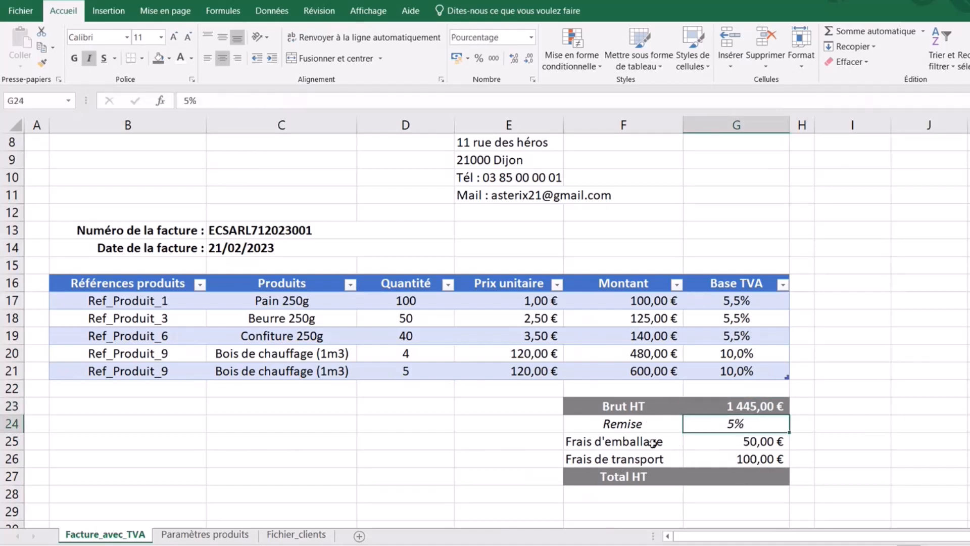
pyautogui.doubleClick(738, 479)
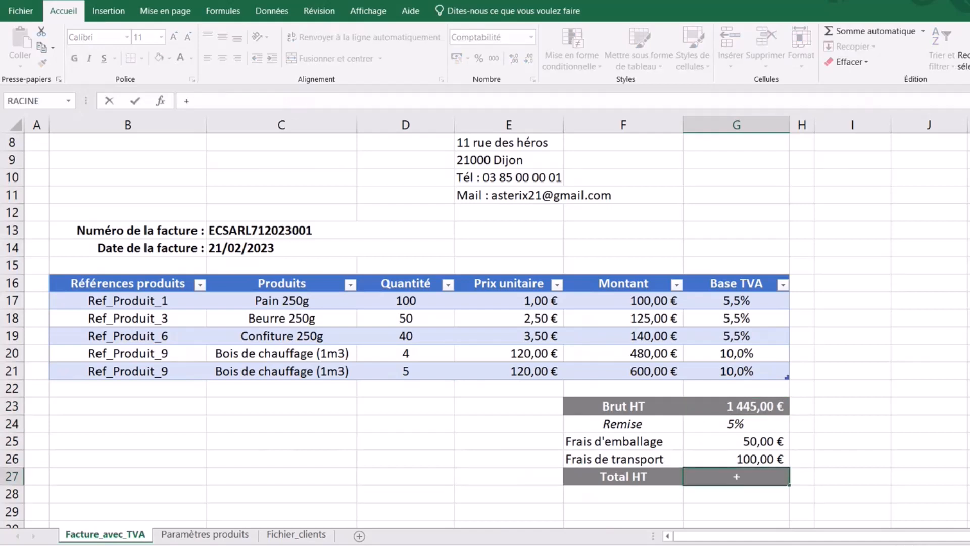
# - Start a Total HT formula =(G23*(1-G24)+G25+ in G27, then abandon it, leaving G27 empty
pyautogui.press('BackSpace')
pyautogui.write('=(')
pyautogui.click(755, 406)
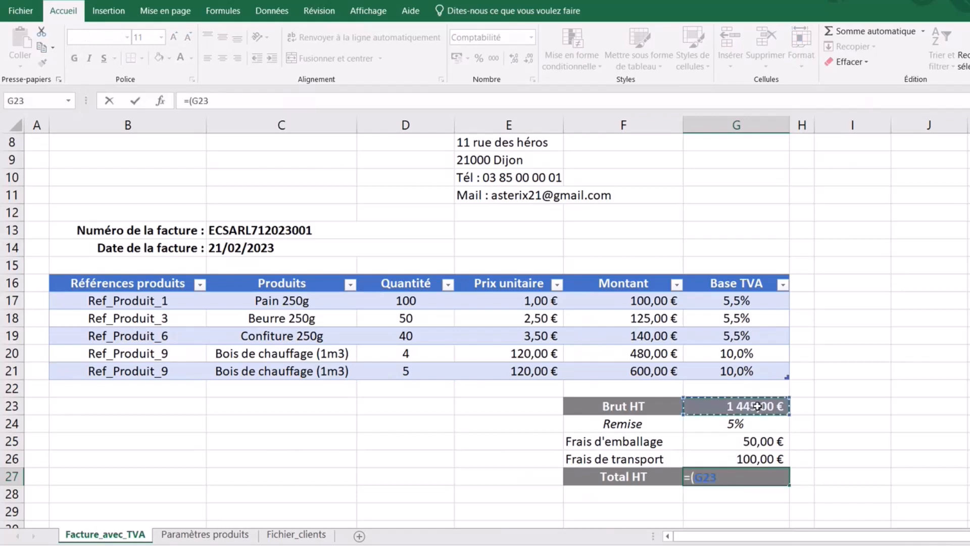
pyautogui.write('*')
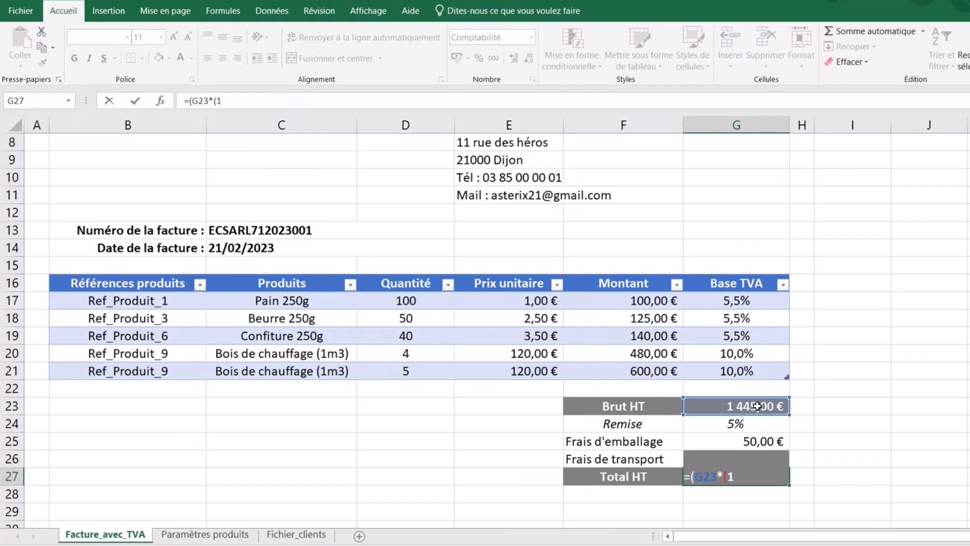
pyautogui.write('(1-')
pyautogui.click(745, 427)
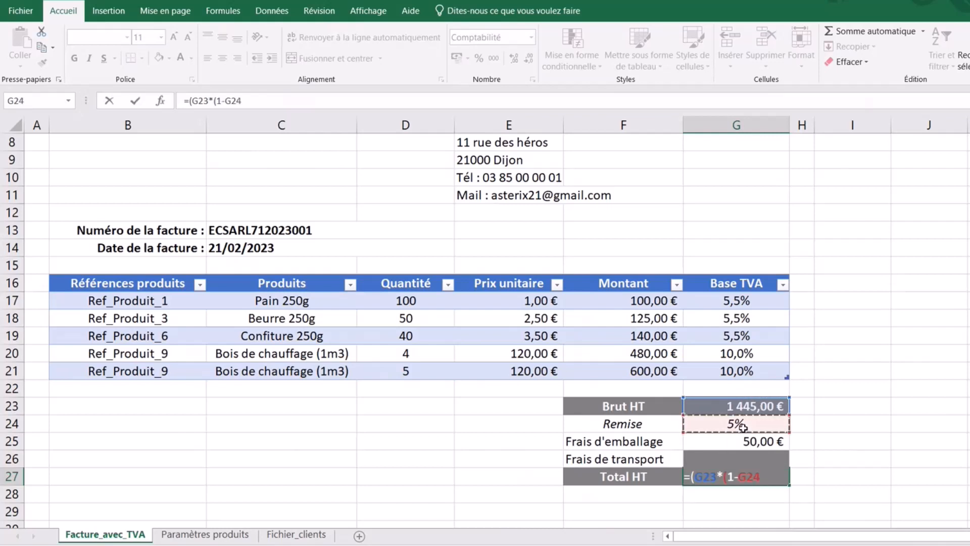
pyautogui.write(')+')
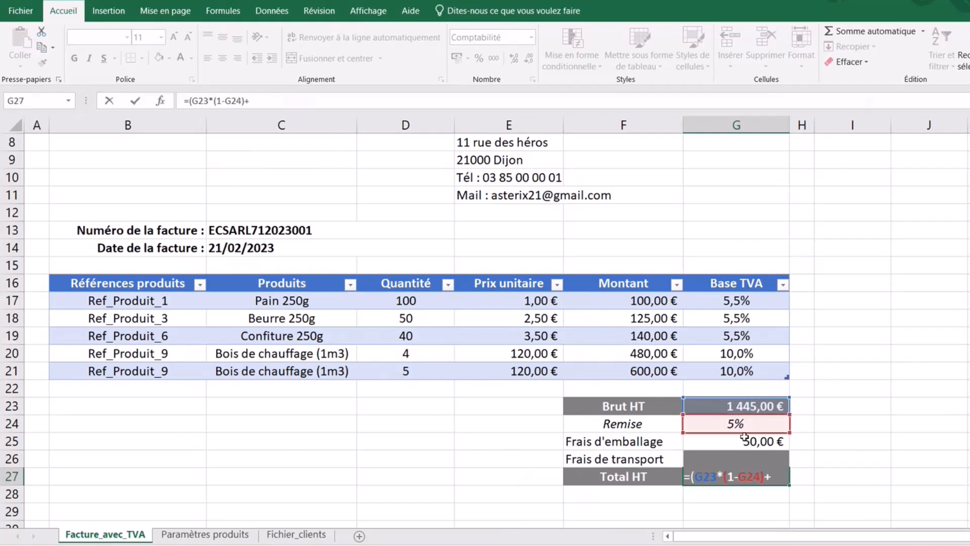
pyautogui.click(743, 441)
pyautogui.write('+')
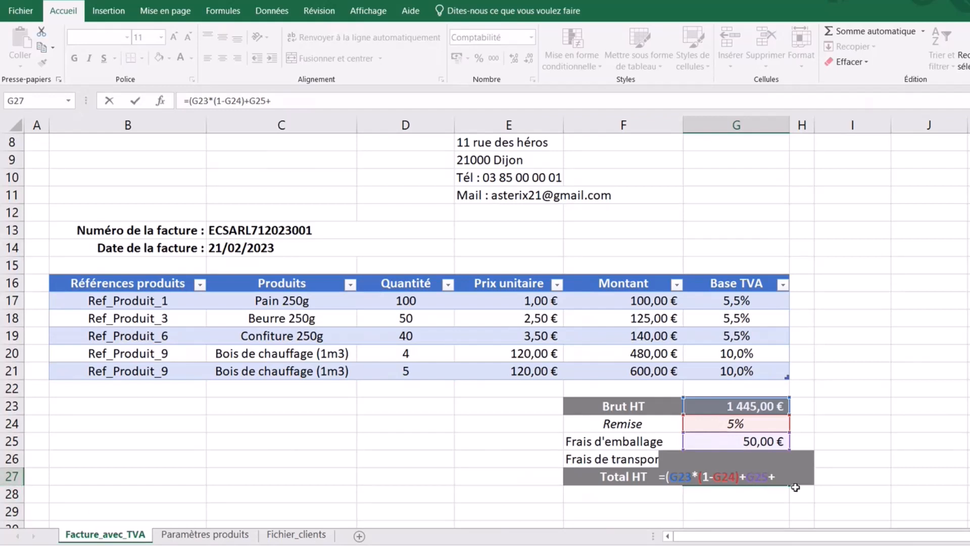
pyautogui.press('Escape')
pyautogui.press('Right')
pyautogui.press('Right')
pyautogui.press('Right')
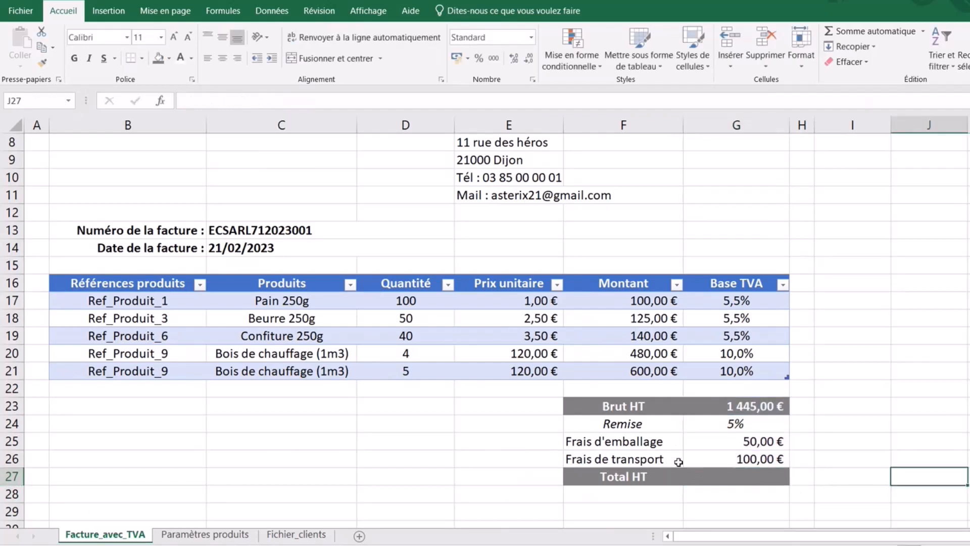
# - Make row 27 taller and enter =G23*(1-G24)+G25+G26 in G27, giving 1 522,75 €
pyautogui.click(182, 477)
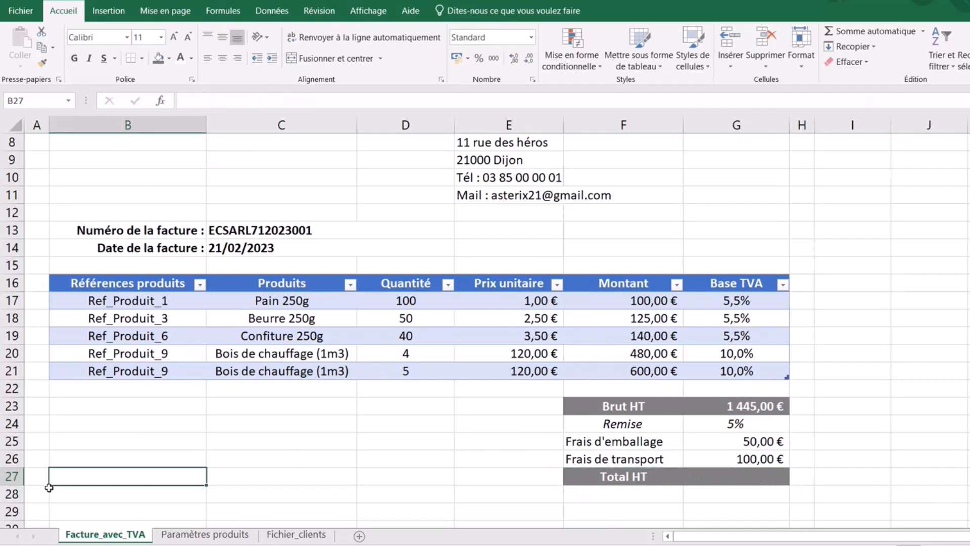
pyautogui.moveTo(20, 485); pyautogui.dragTo(20, 504)
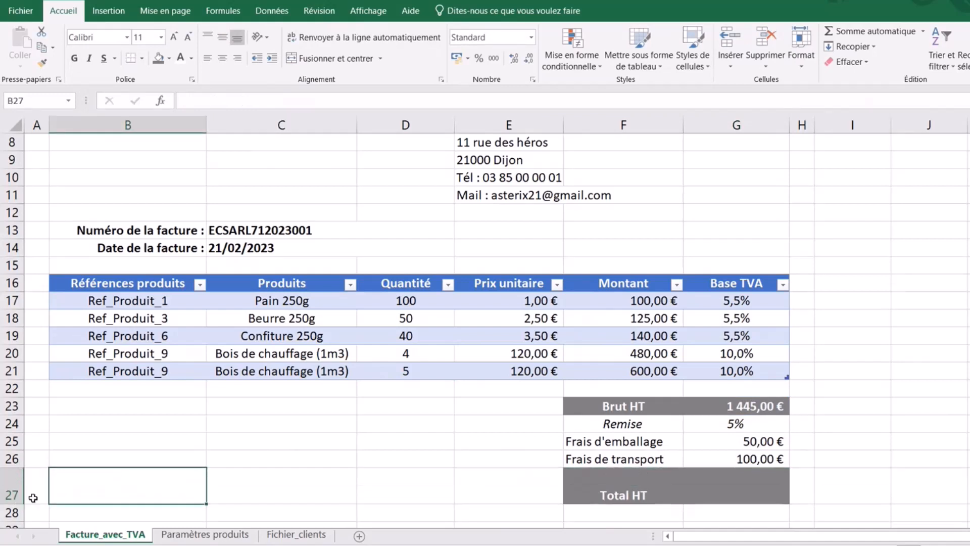
pyautogui.click(740, 496)
pyautogui.write('=')
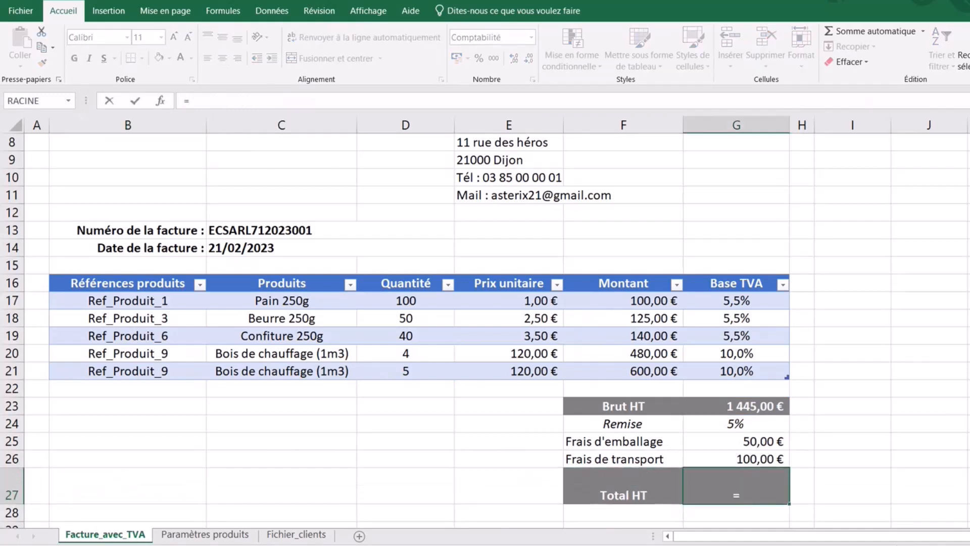
pyautogui.click(752, 408)
pyautogui.write('*')
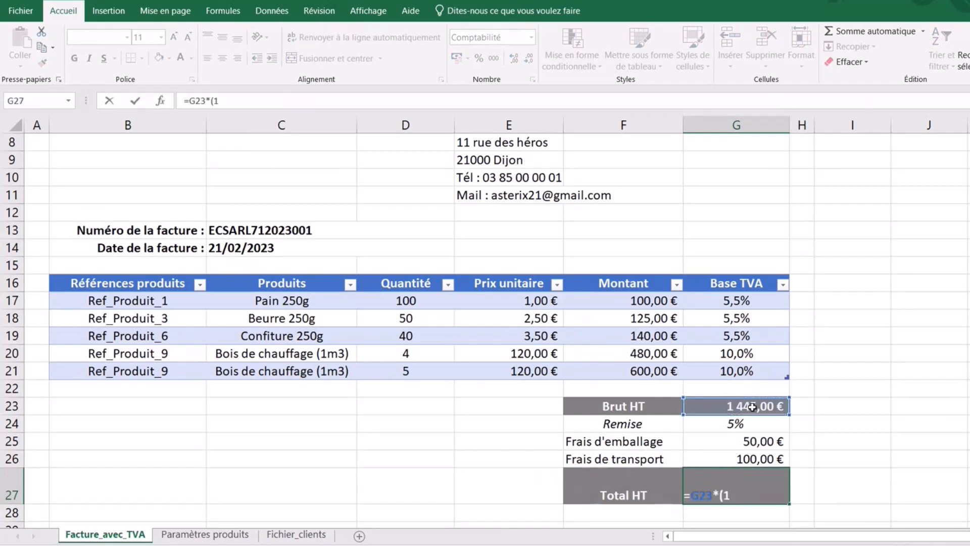
pyautogui.write('(1-')
pyautogui.click(749, 425)
pyautogui.write(')')
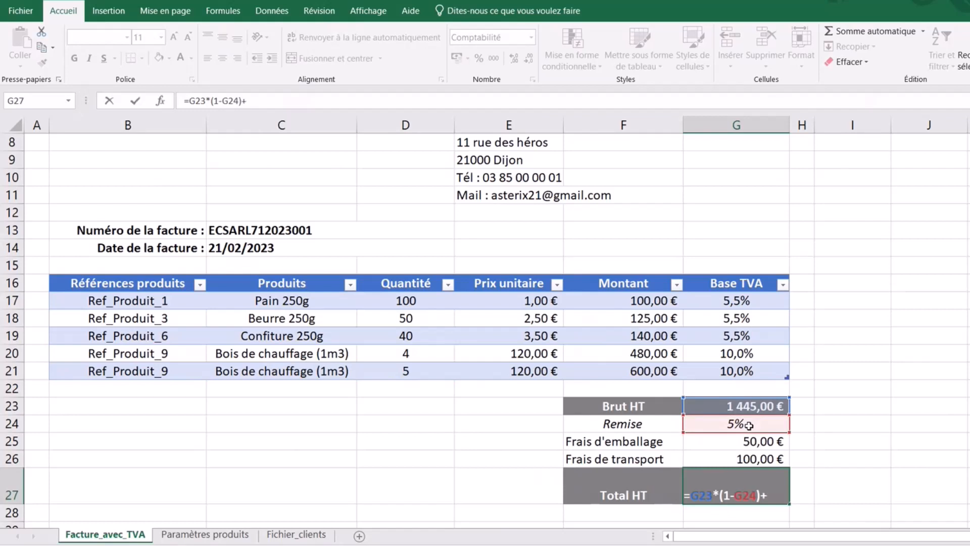
pyautogui.write('+')
pyautogui.click(747, 443)
pyautogui.write('+')
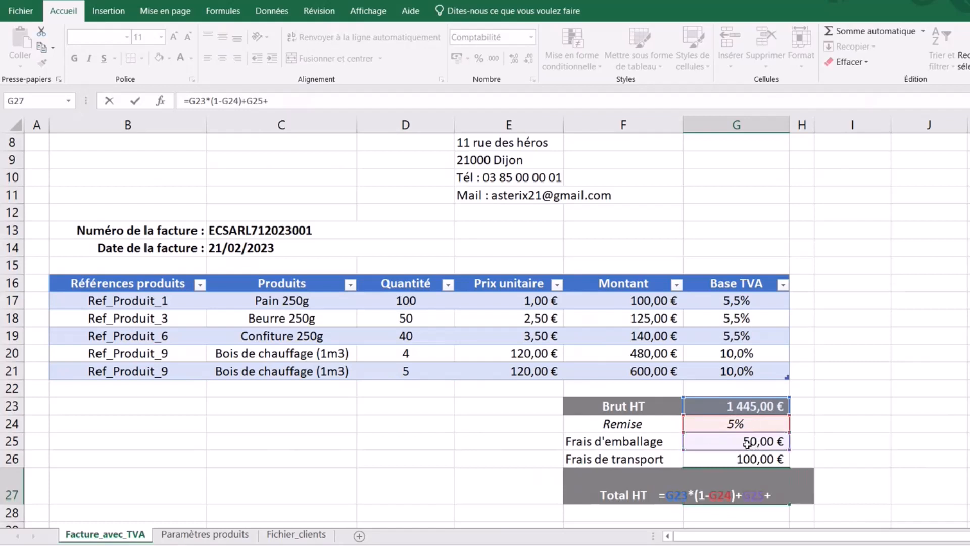
pyautogui.click(743, 459)
pyautogui.press('Return')
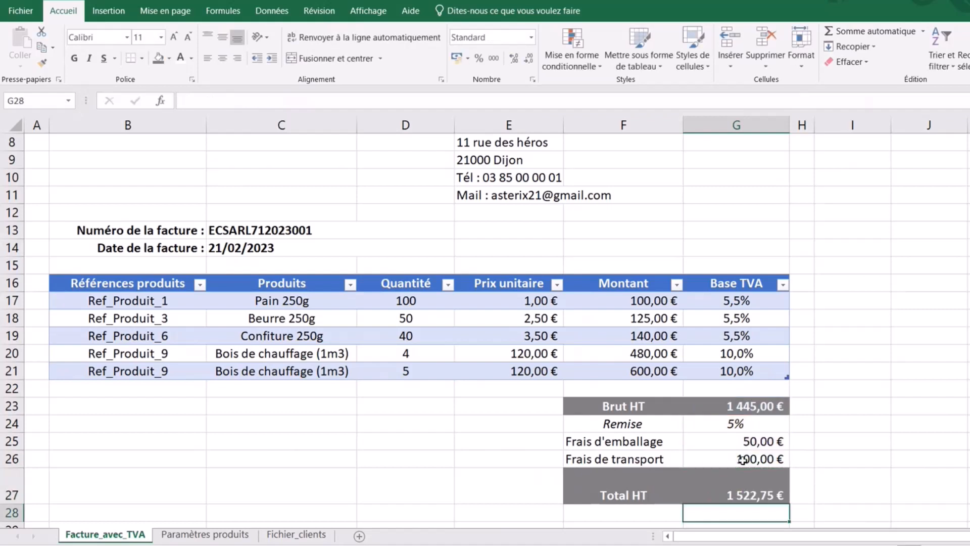
pyautogui.click(746, 493)
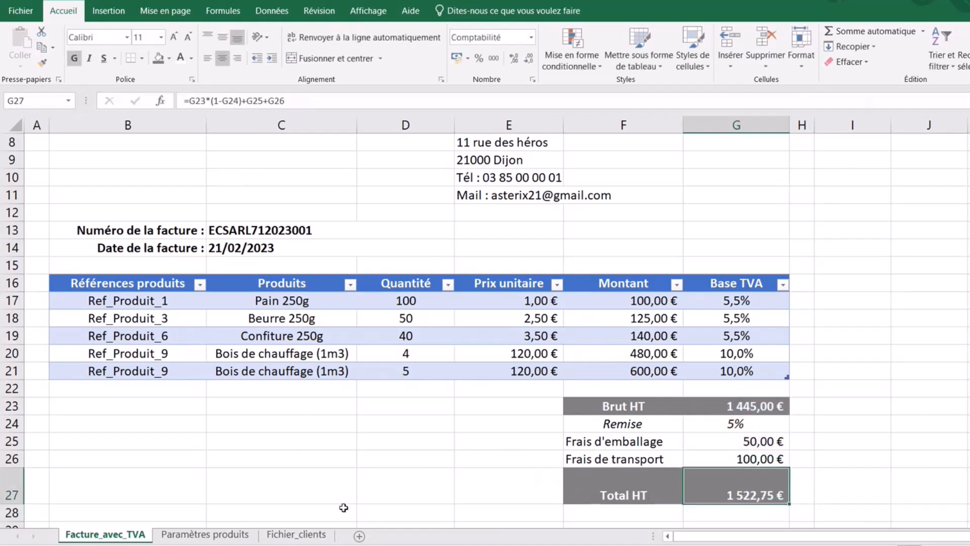
# - Shrink row 27 back and vertically centre the Total HT label and amount in F27:G27
pyautogui.moveTo(13, 503); pyautogui.dragTo(12, 485)
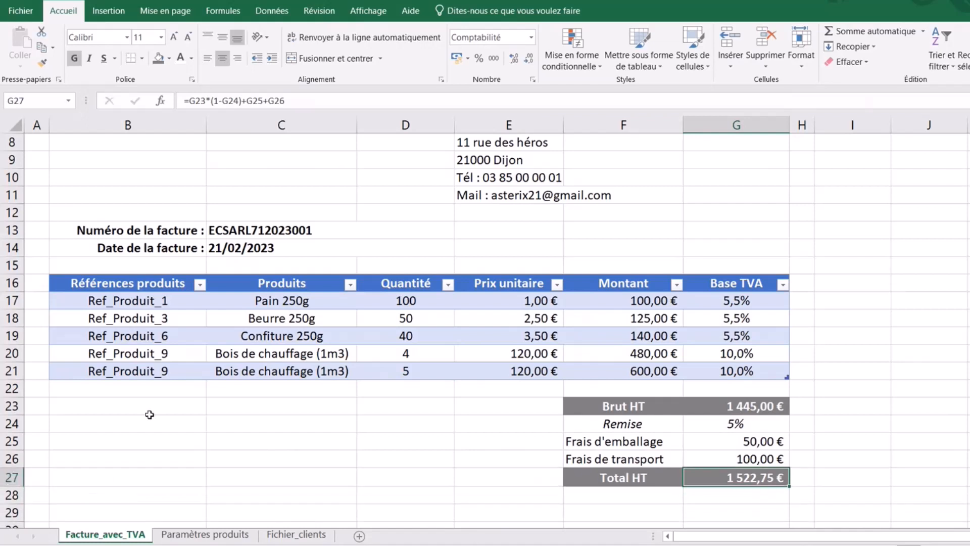
pyautogui.click(877, 488)
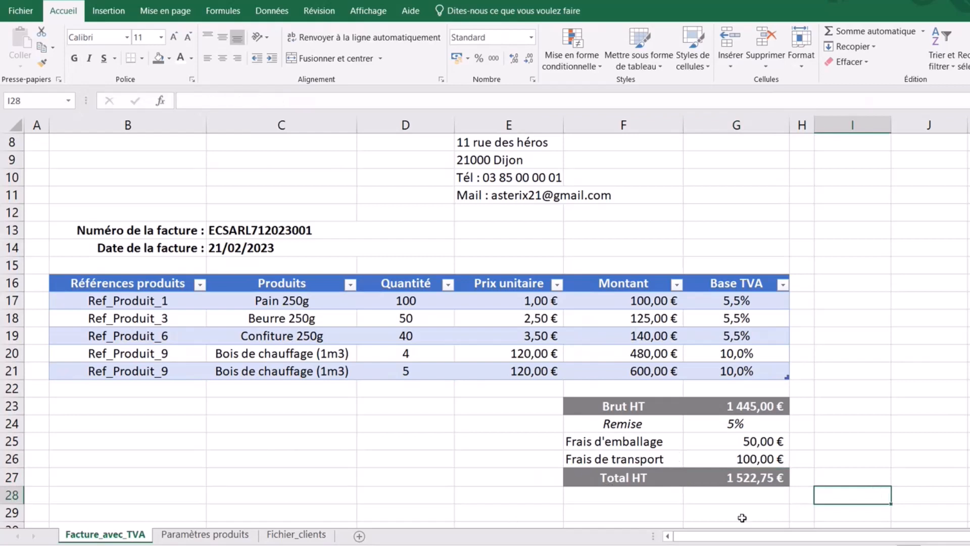
pyautogui.moveTo(611, 477); pyautogui.dragTo(768, 472)
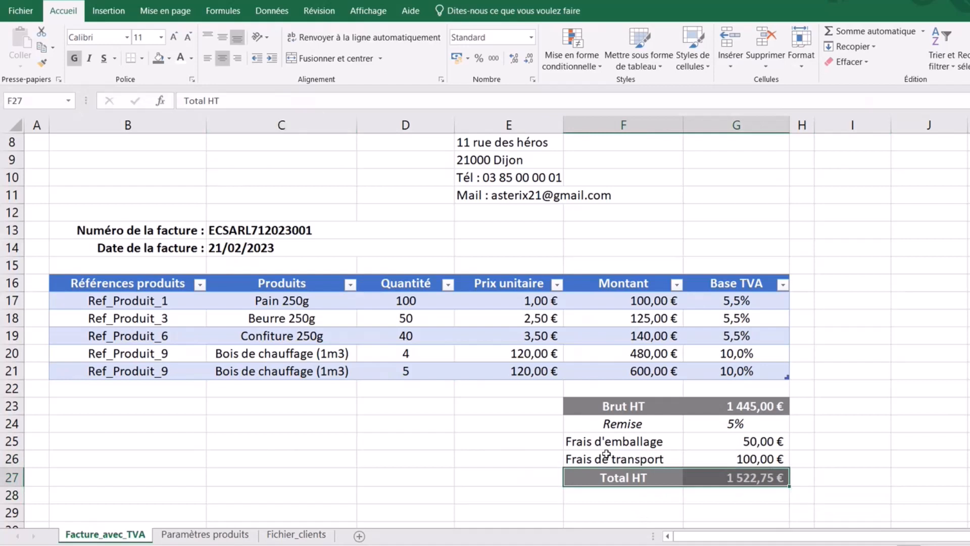
pyautogui.click(441, 79)
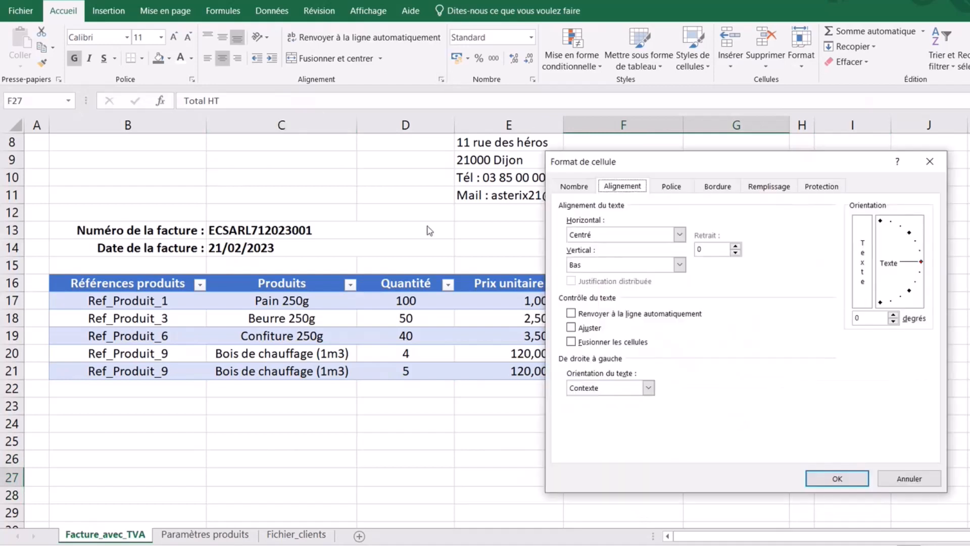
pyautogui.click(622, 265)
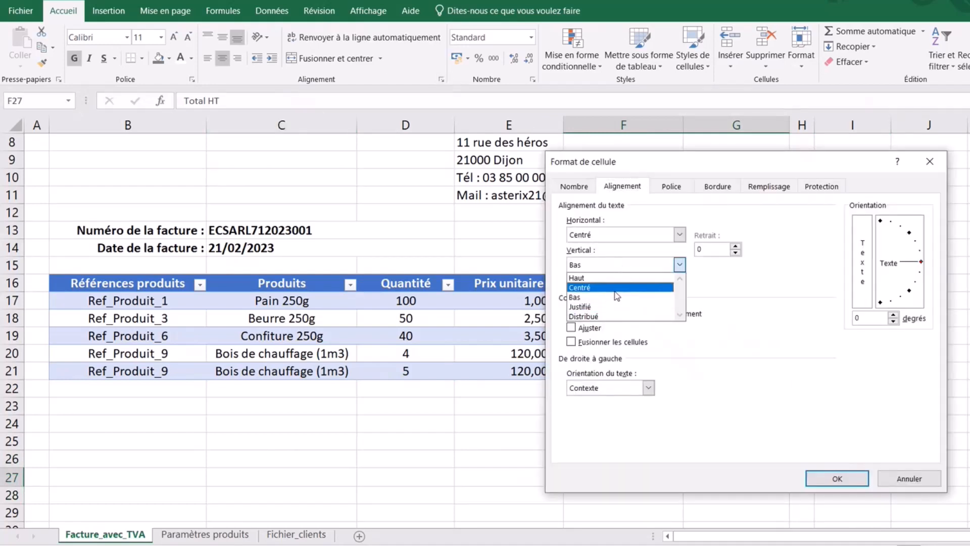
pyautogui.click(621, 287)
pyautogui.click(837, 478)
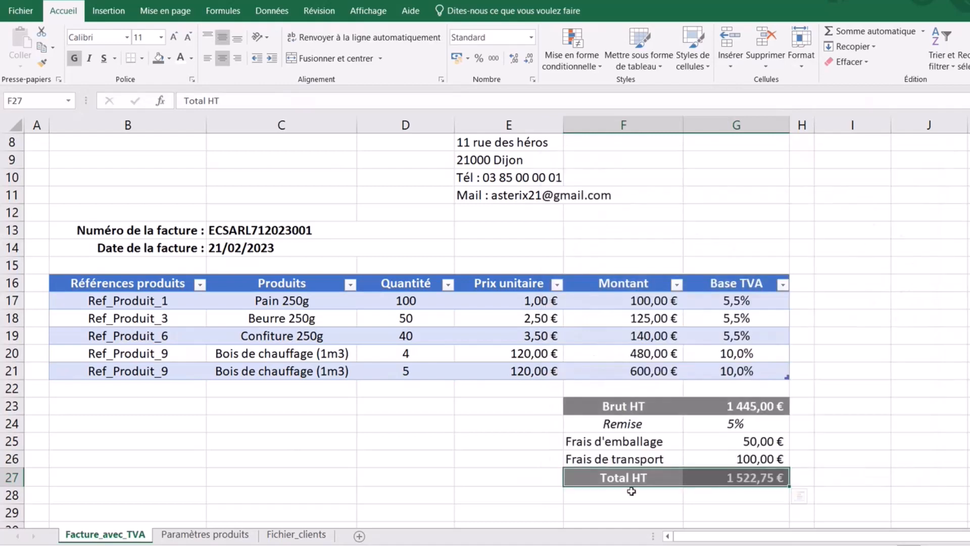
# - Move the selection to cell F28, below the Total HT row
pyautogui.moveTo(626, 512); pyautogui.dragTo(506, 493)
pyautogui.click(525, 460)
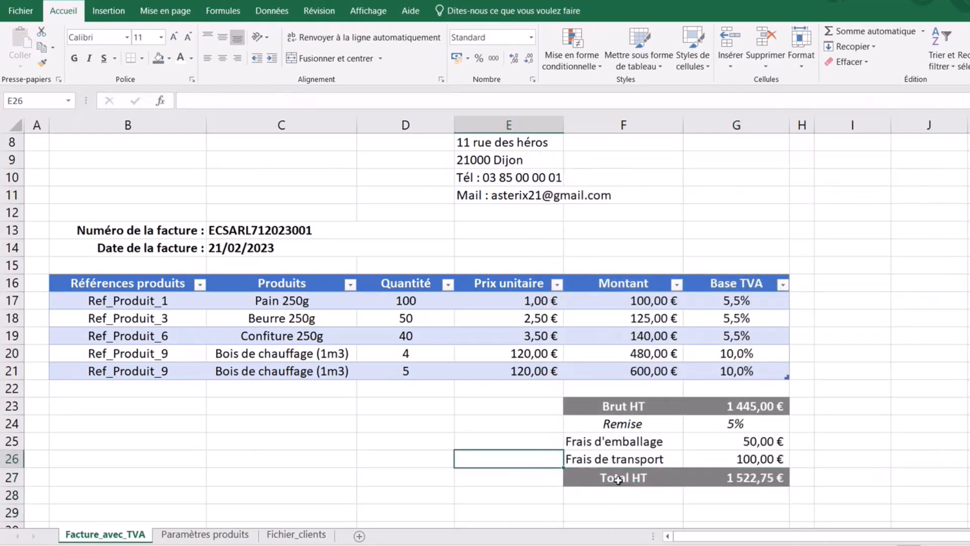
pyautogui.click(625, 496)
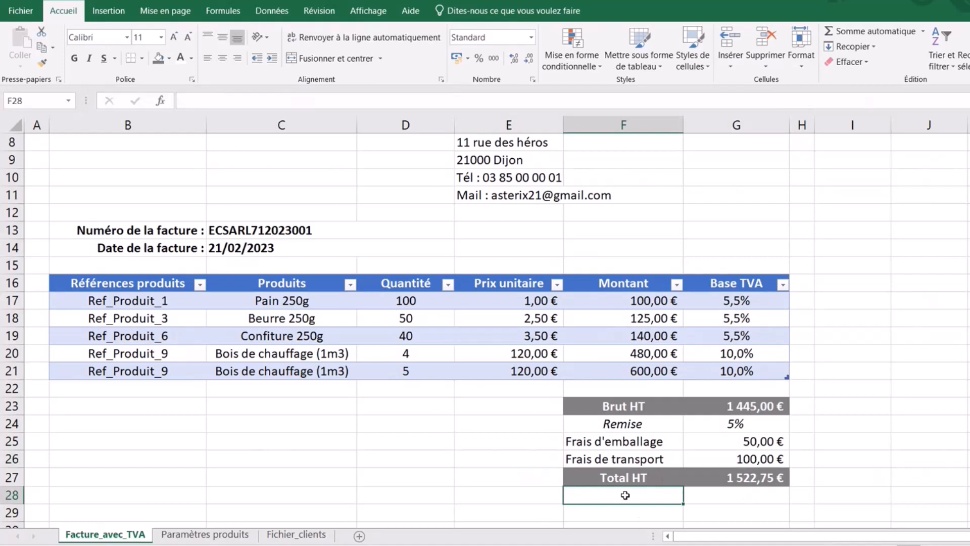
# - Enter 'TVA' in F28 beneath Total HT and centre it across F28:G28
pyautogui.write('TVA')
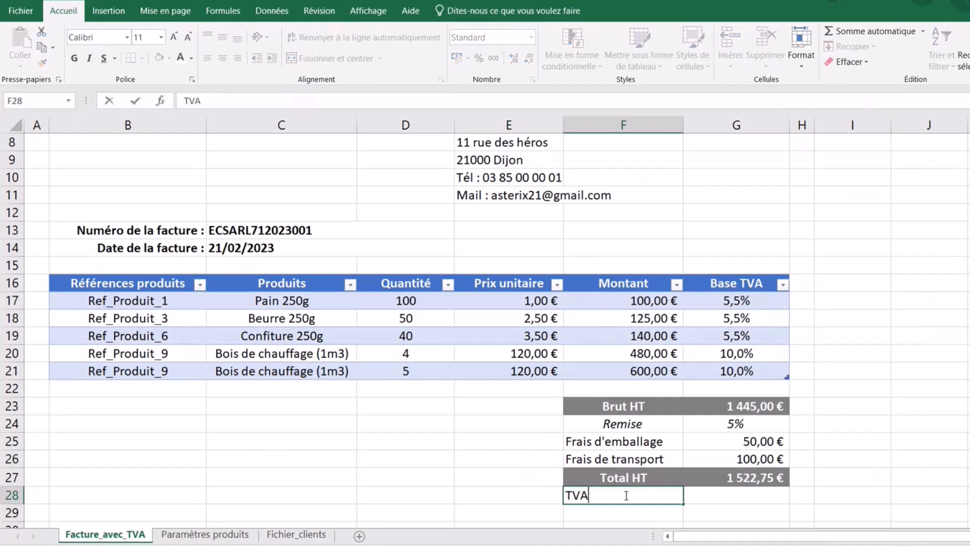
pyautogui.click(881, 471)
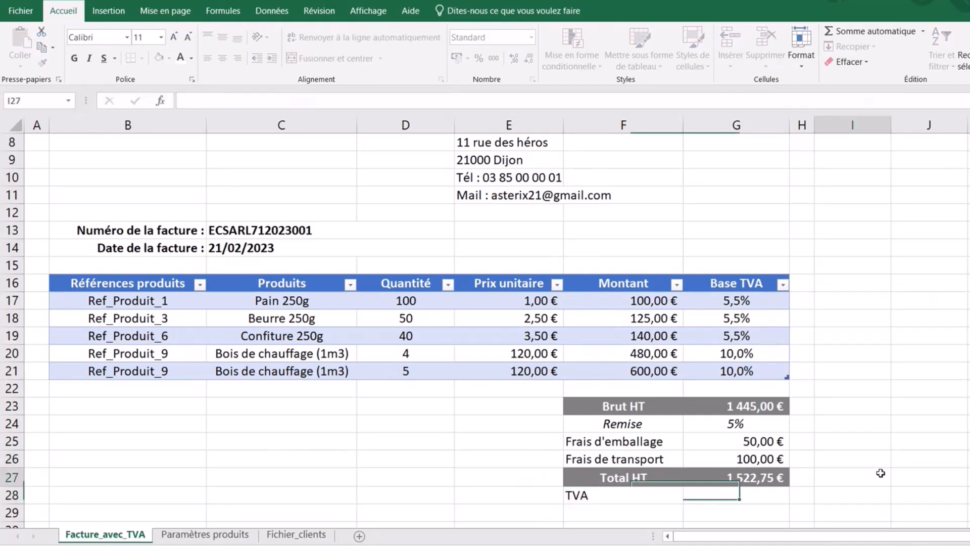
pyautogui.click(611, 496)
pyautogui.moveTo(678, 493); pyautogui.dragTo(738, 496)
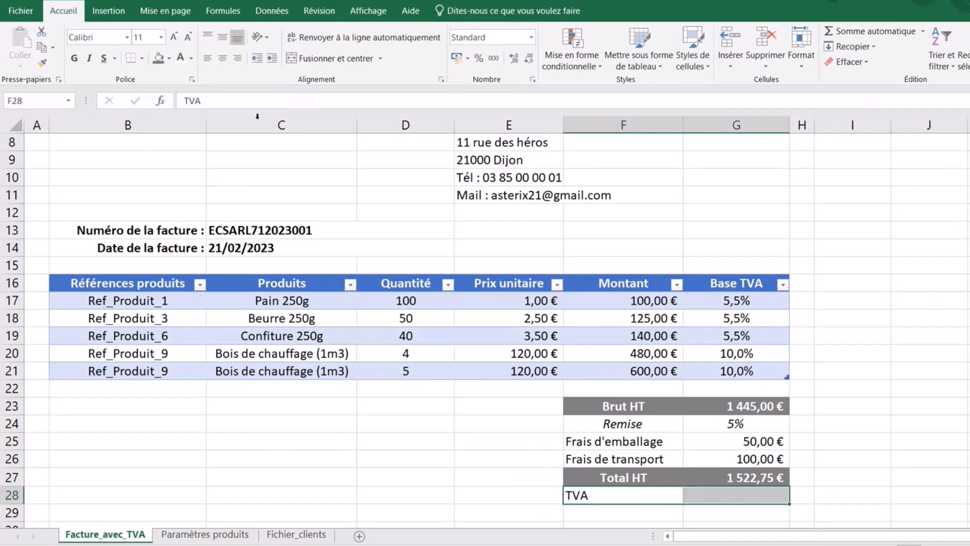
pyautogui.click(222, 58)
pyautogui.click(739, 498)
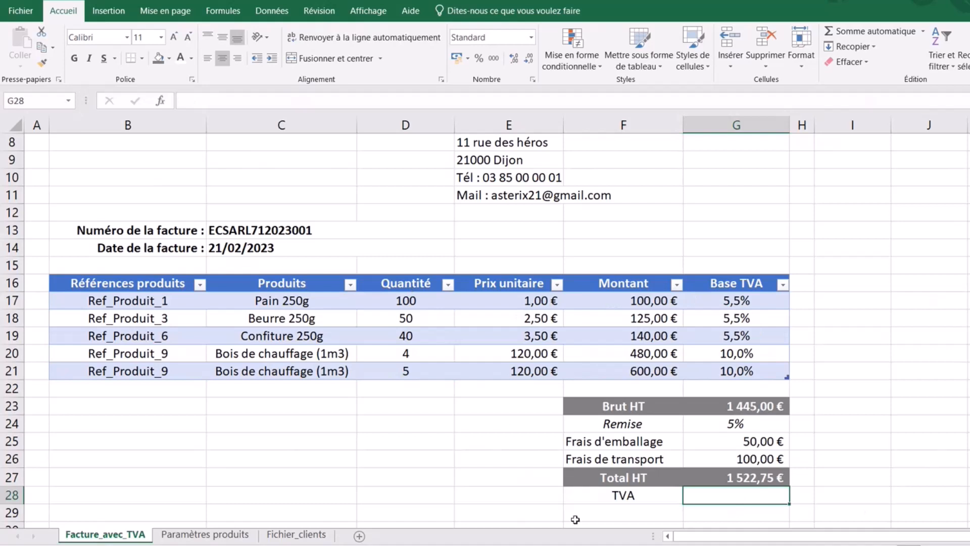
pyautogui.click(759, 440)
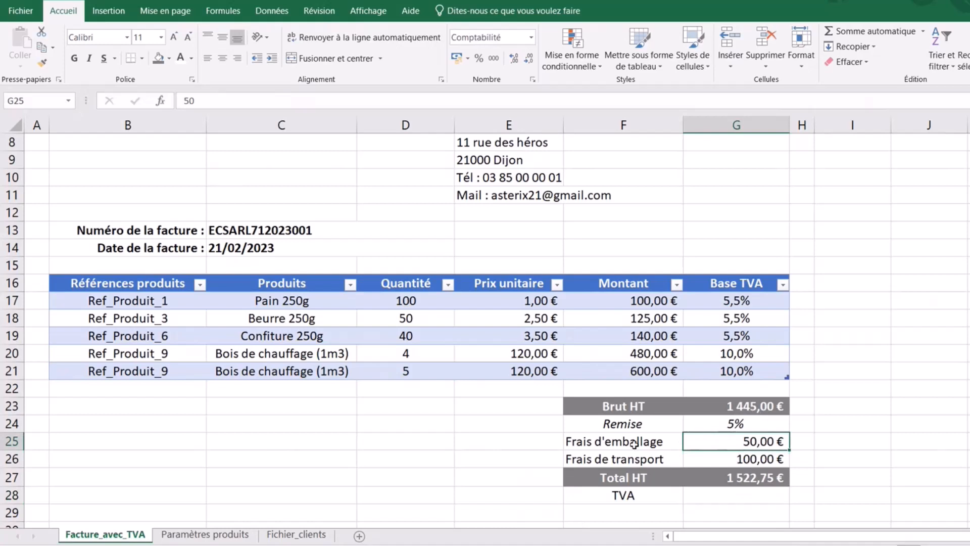
pyautogui.click(762, 458)
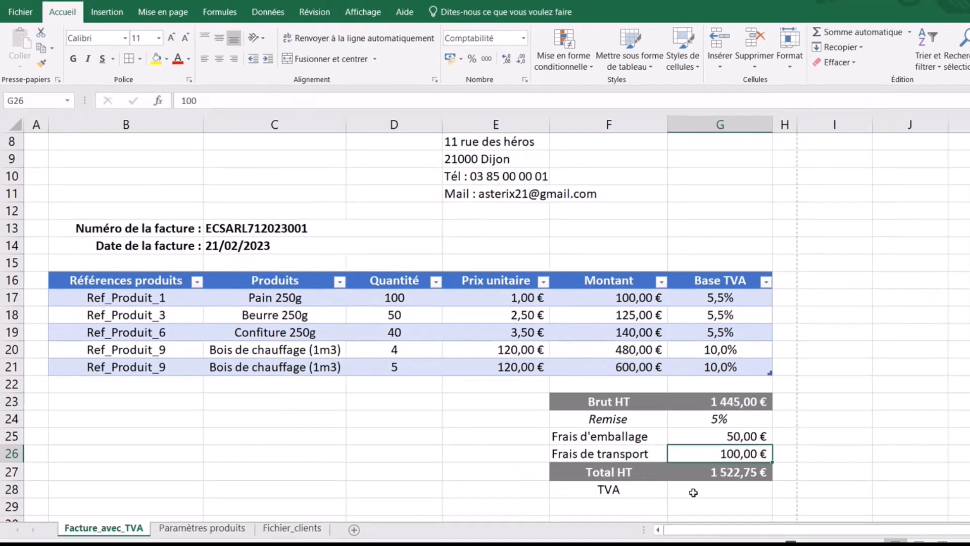
pyautogui.click(700, 492)
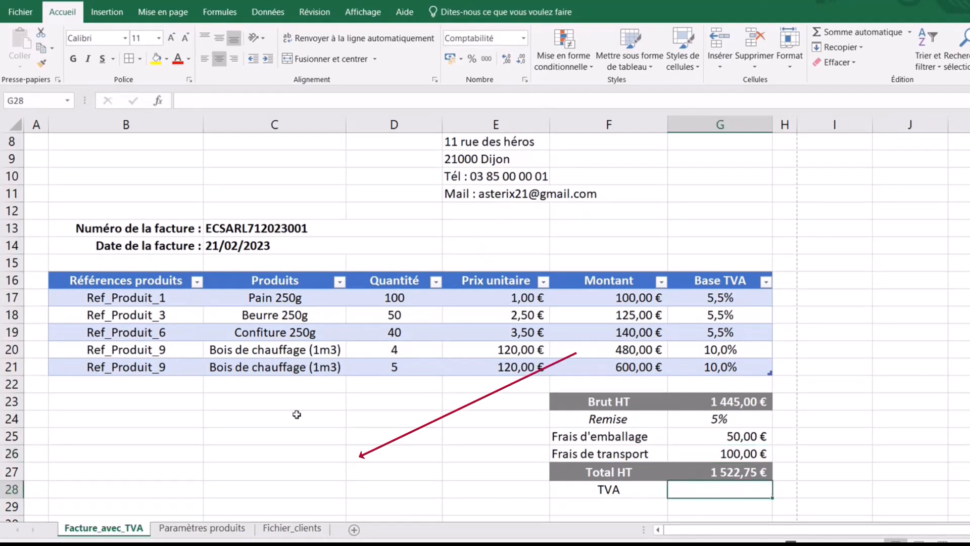
# - Enter the labels TVA 20%, TVA 10% and TVA 5,5% in C23, C24 and C25
pyautogui.click(262, 403)
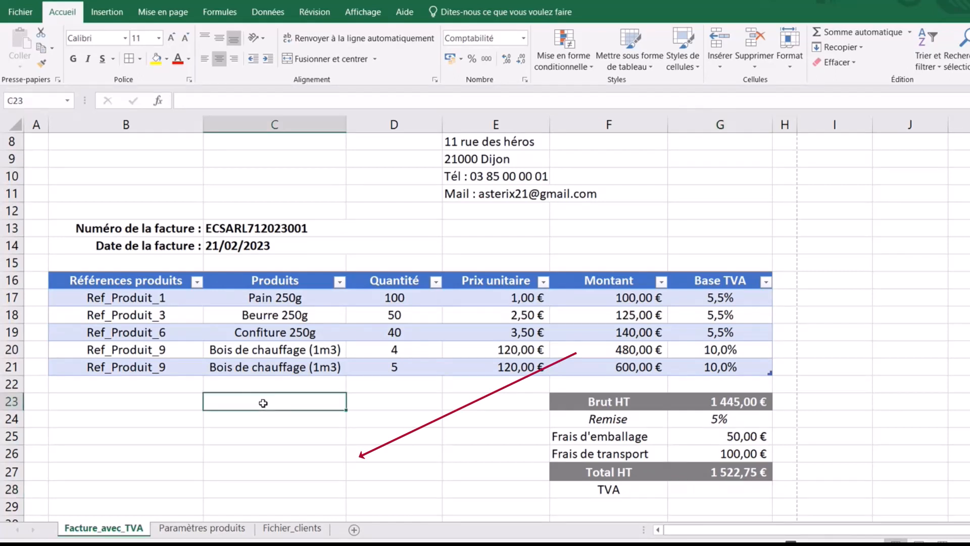
pyautogui.moveTo(271, 398); pyautogui.dragTo(399, 424)
pyautogui.click(282, 404)
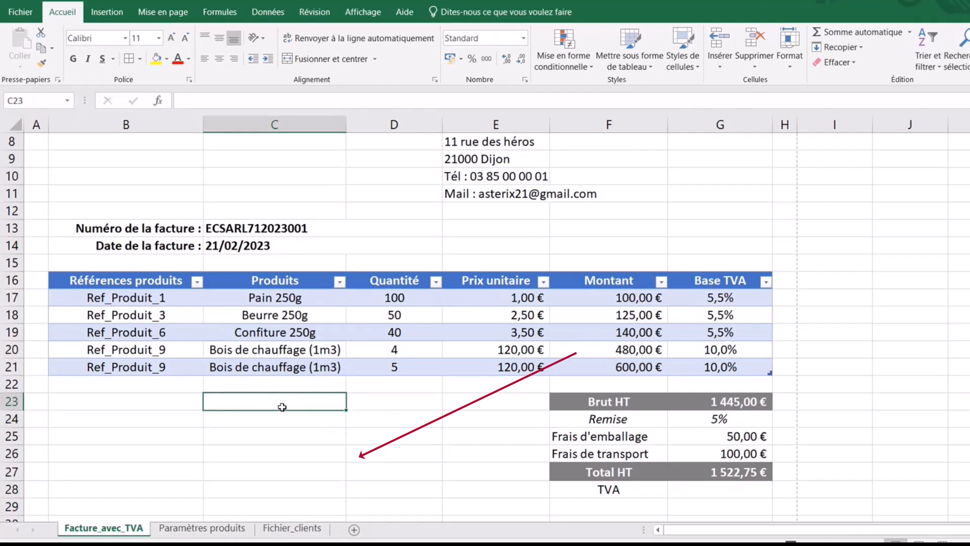
pyautogui.write('TVA 20%')
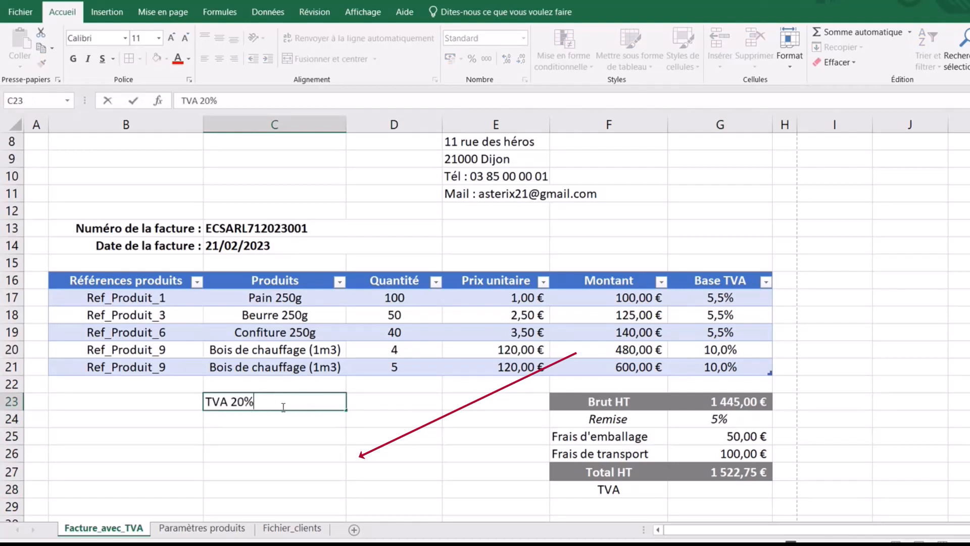
pyautogui.press('Return')
pyautogui.write('TVA 10%')
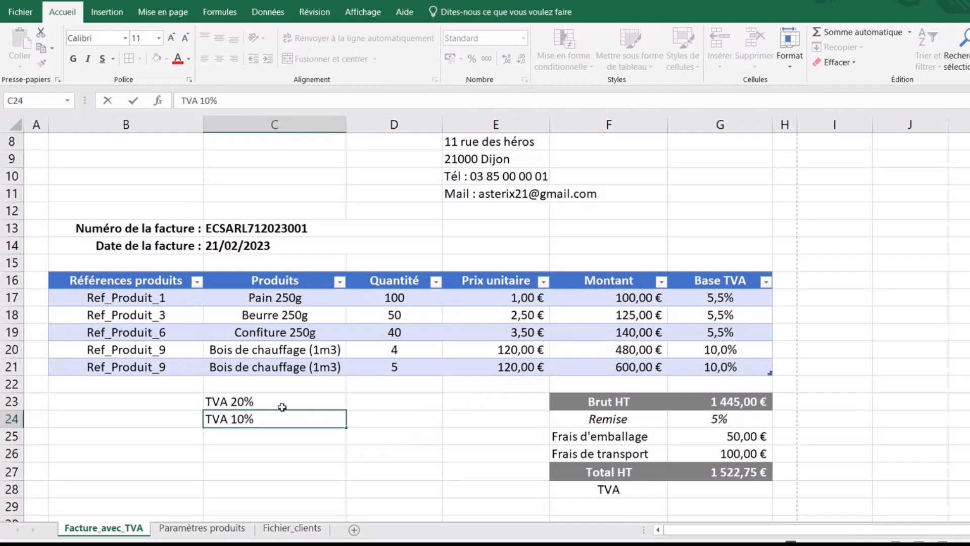
pyautogui.press('Return')
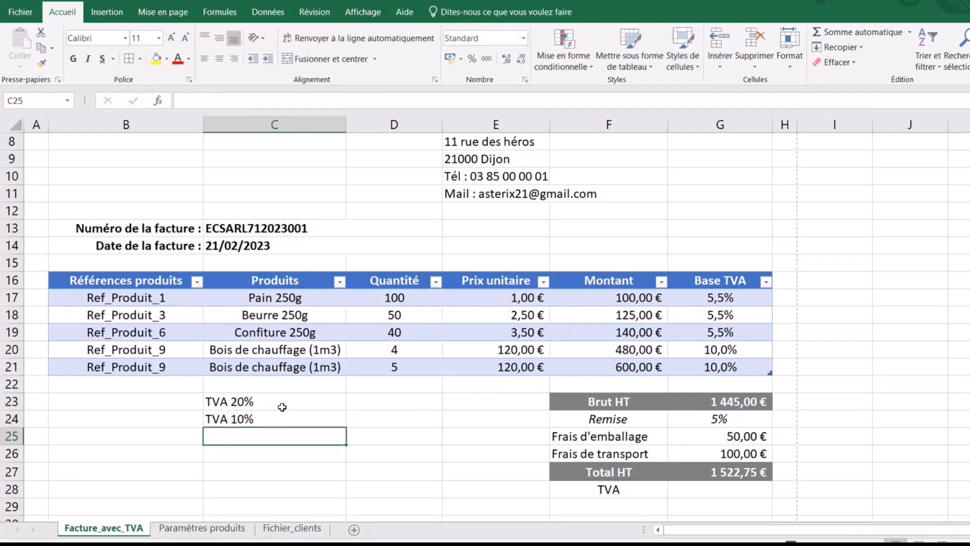
pyautogui.write('TVA 5,5')
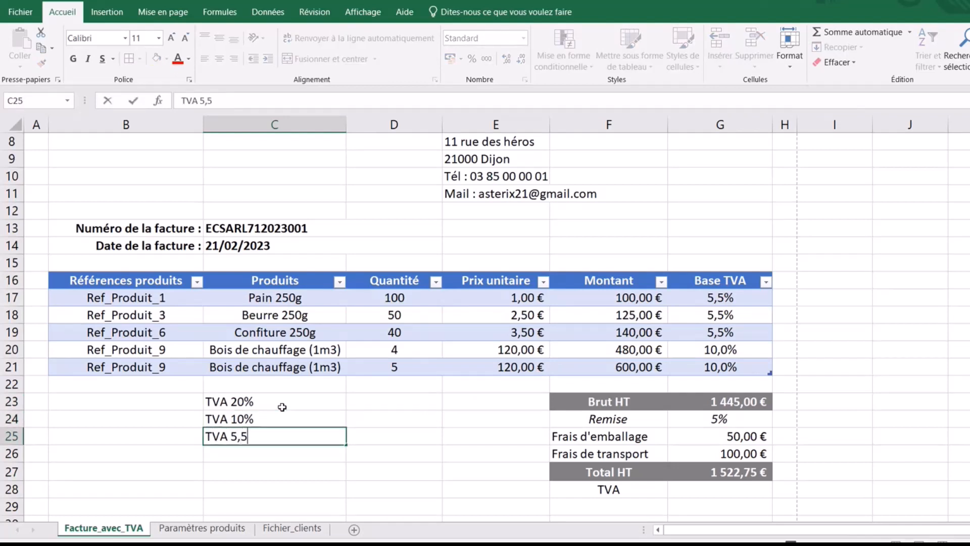
pyautogui.write('%')
pyautogui.moveTo(268, 404); pyautogui.dragTo(397, 431)
# - Give C23:D25 a thin outline plus vertical and horizontal inside borders
pyautogui.click(140, 60)
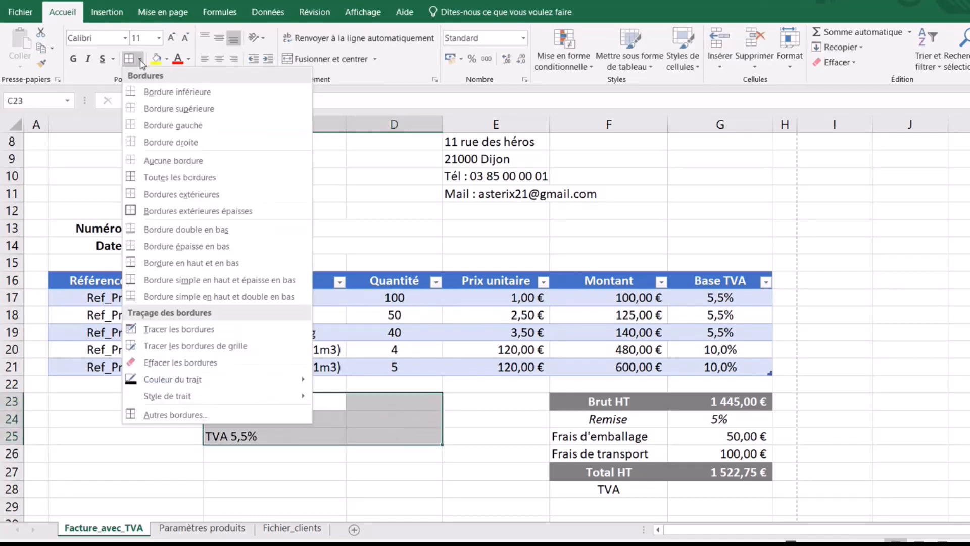
pyautogui.click(175, 414)
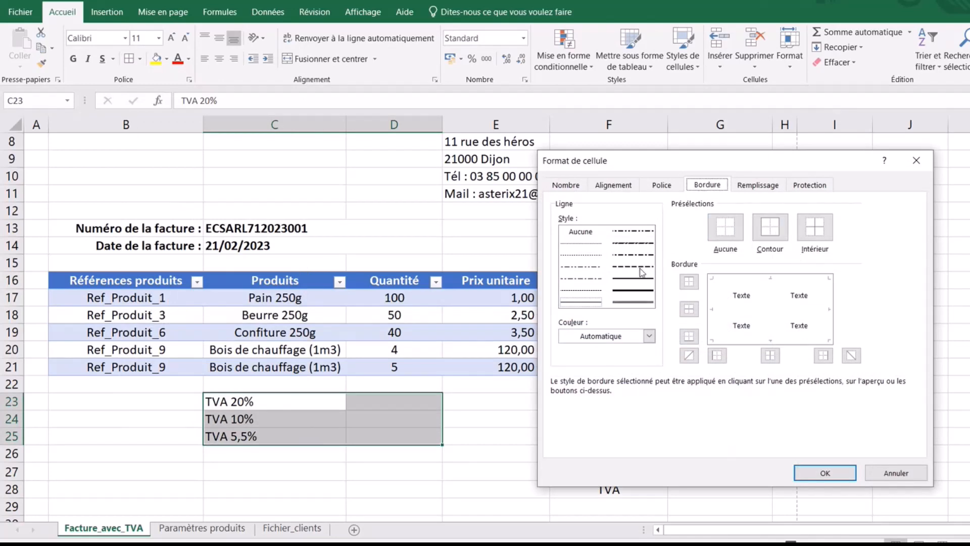
pyautogui.click(770, 227)
pyautogui.click(772, 303)
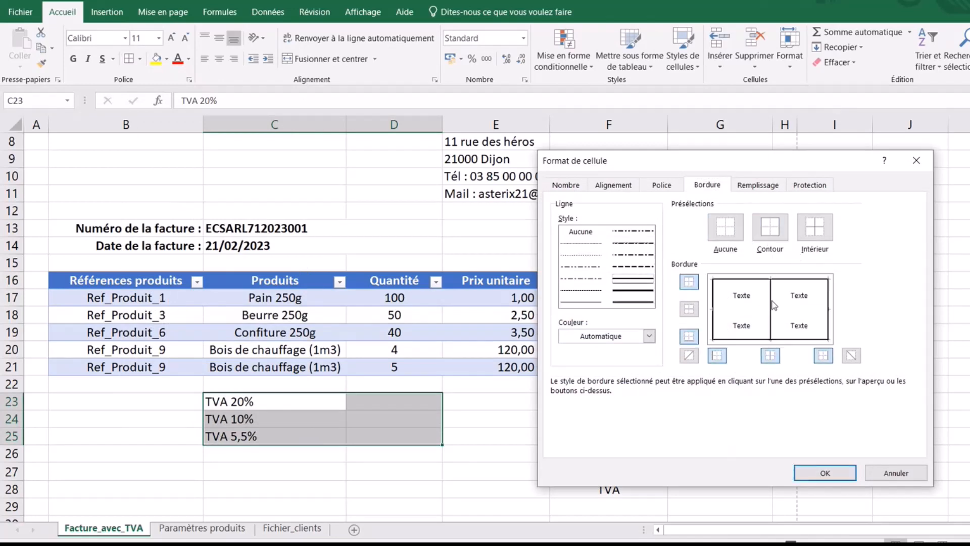
pyautogui.click(582, 301)
pyautogui.click(739, 314)
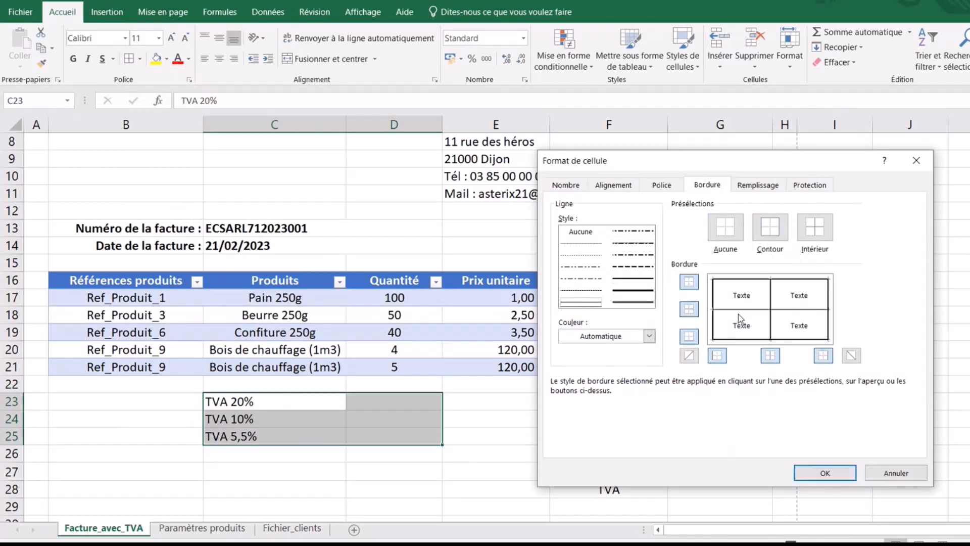
pyautogui.click(809, 467)
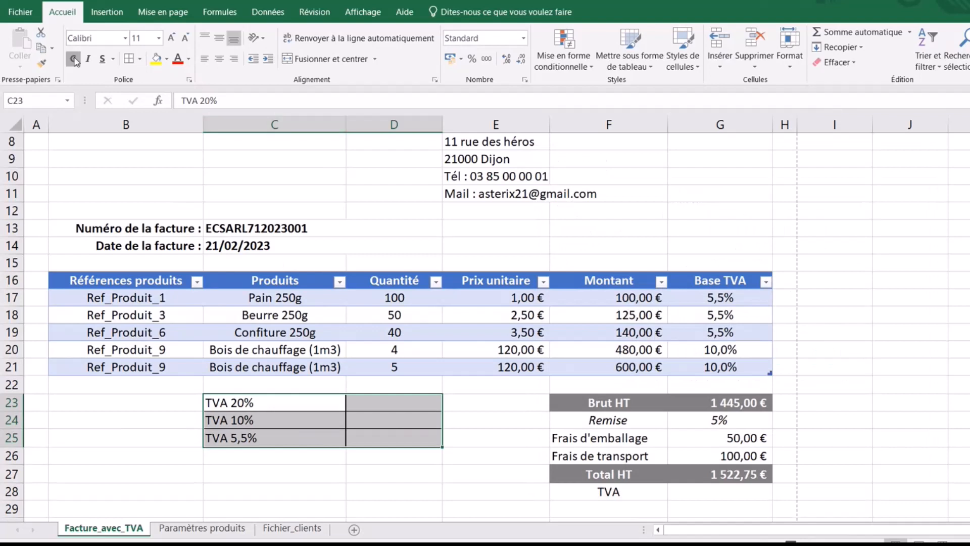
# - Make the TVA rate labels bold and centred
pyautogui.click(73, 60)
pyautogui.click(220, 59)
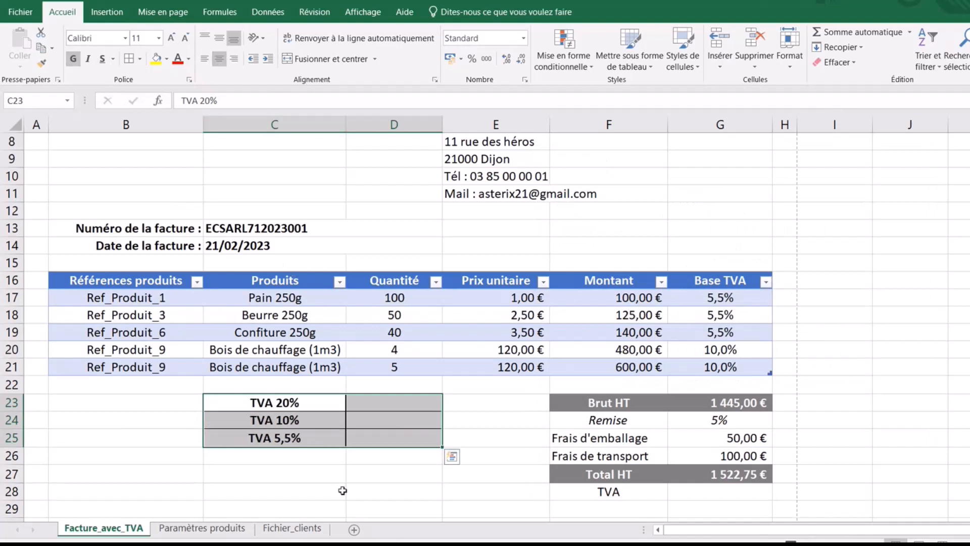
pyautogui.click(397, 405)
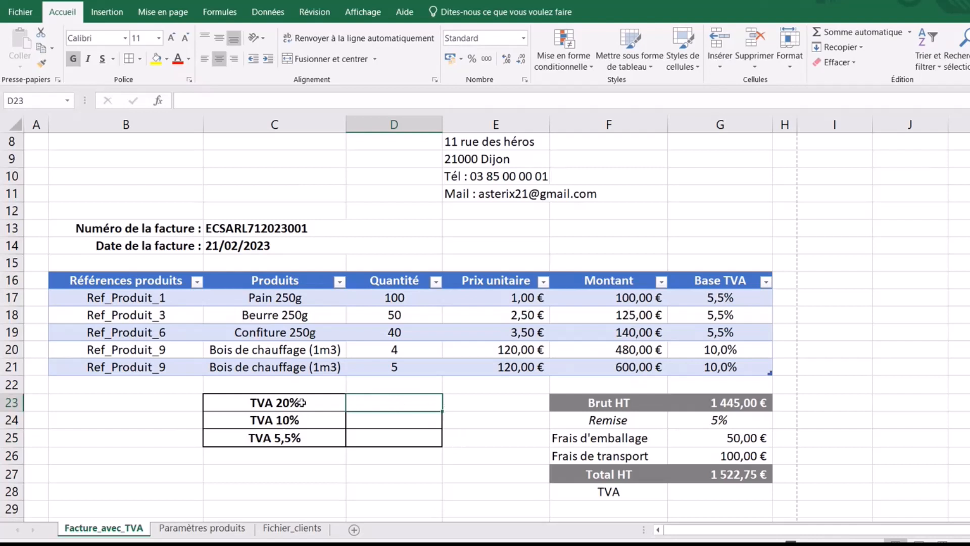
pyautogui.click(416, 427)
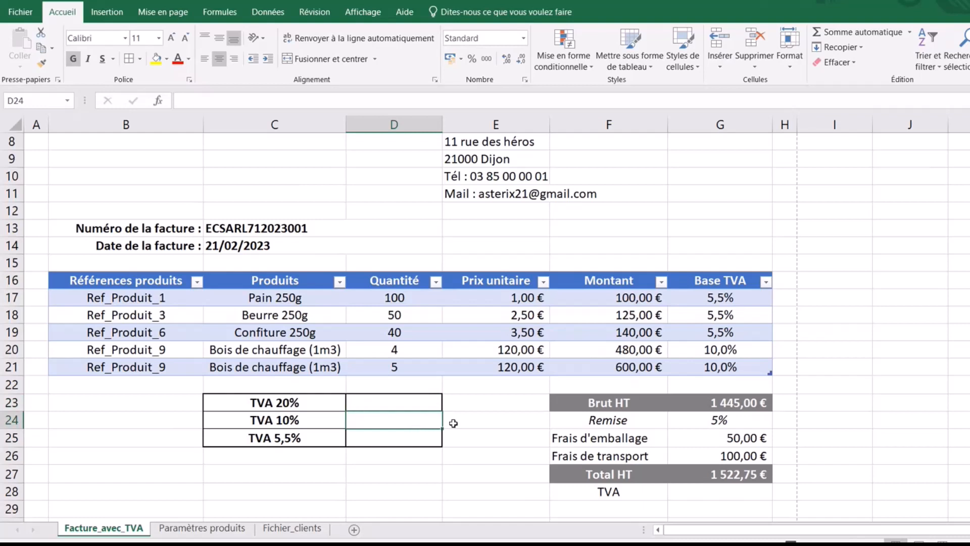
pyautogui.click(295, 424)
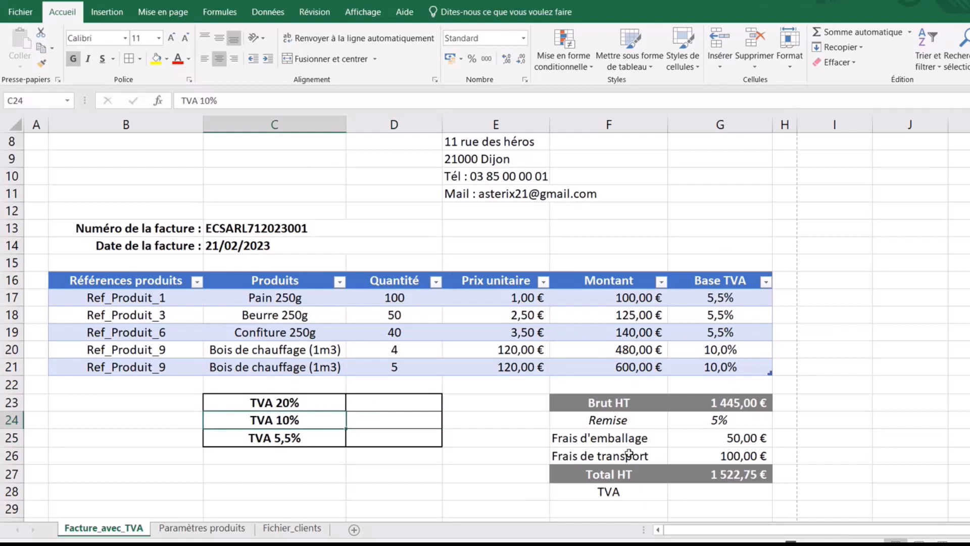
pyautogui.click(394, 404)
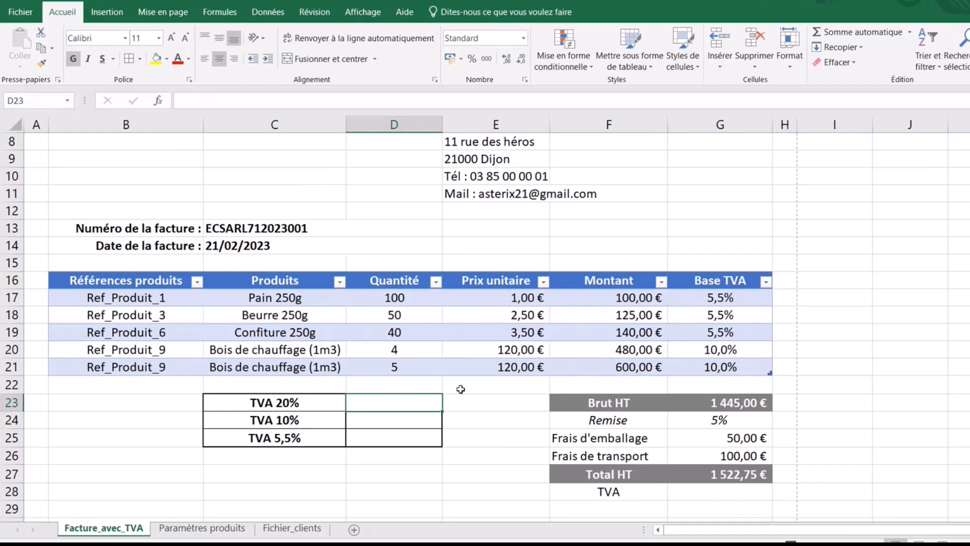
pyautogui.click(295, 350)
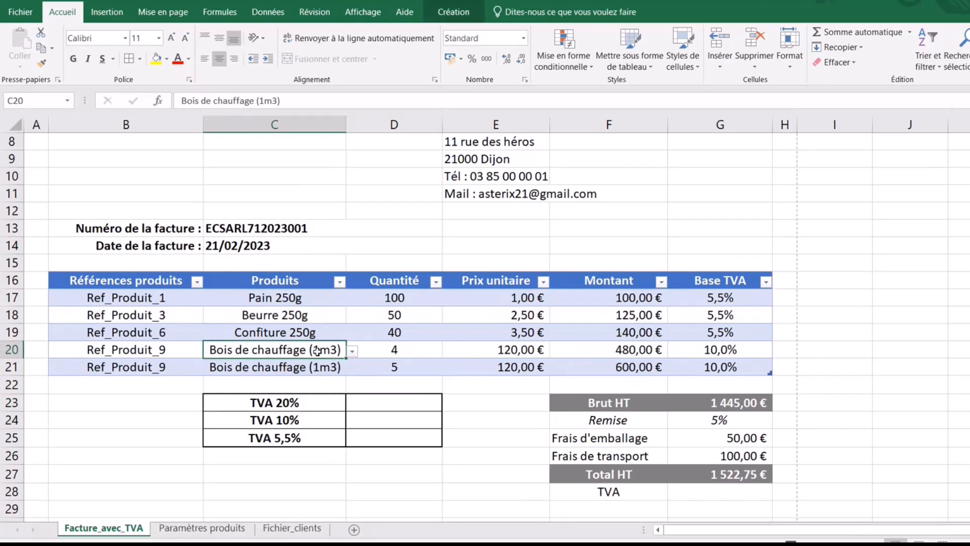
# - Set the product in C20 to Cafetière, making Brut HT 1 165,00 € and Total HT 1 256,75 €
pyautogui.click(352, 349)
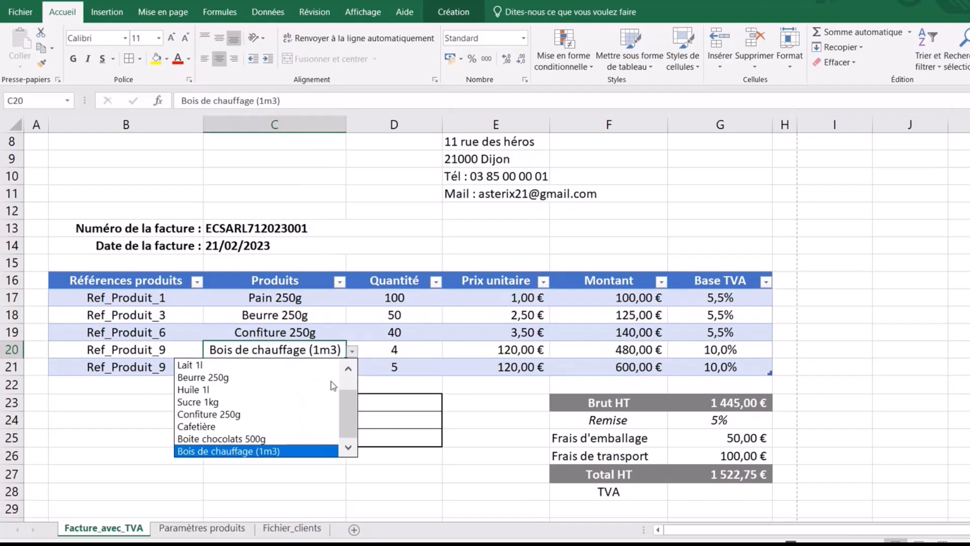
pyautogui.click(248, 426)
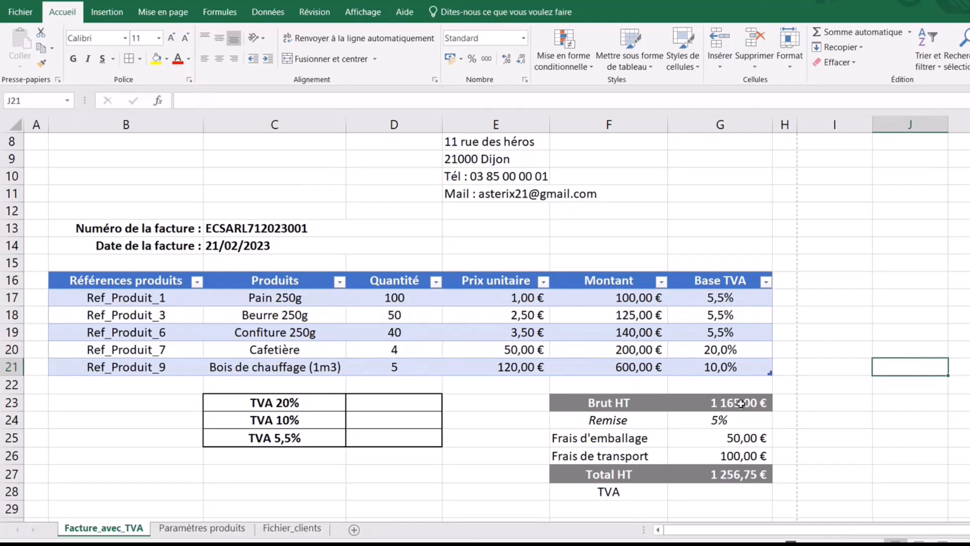
pyautogui.click(395, 406)
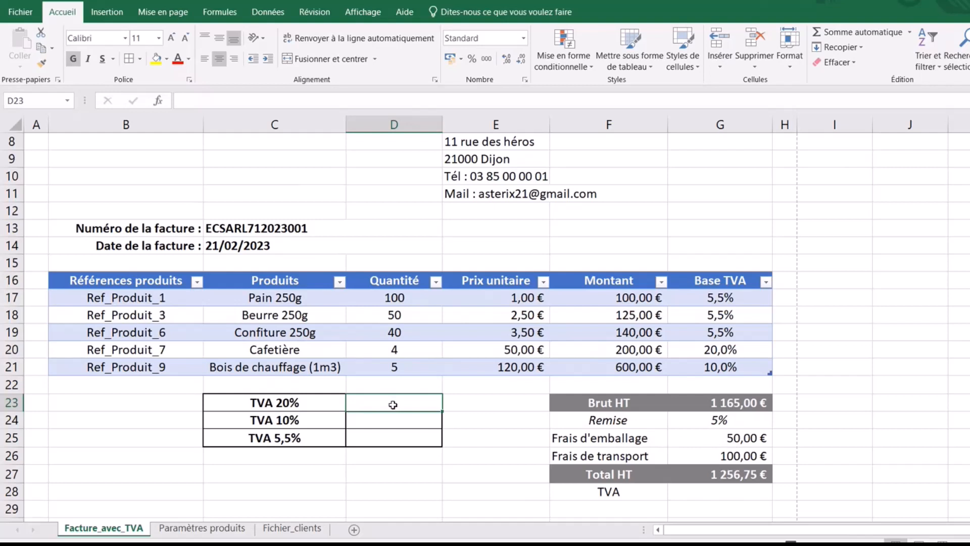
# - Enter =SOMME.SI(Tableau1[Base TVA];20%;Tableau1[Montant])*20% in D23 in accounting format, showing 40,00 €
pyautogui.write('=s')
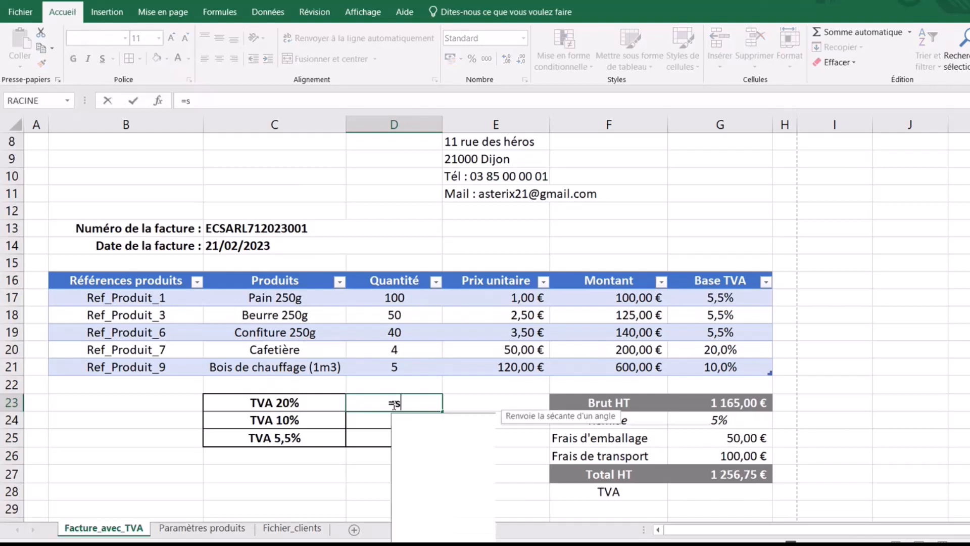
pyautogui.write('omme.')
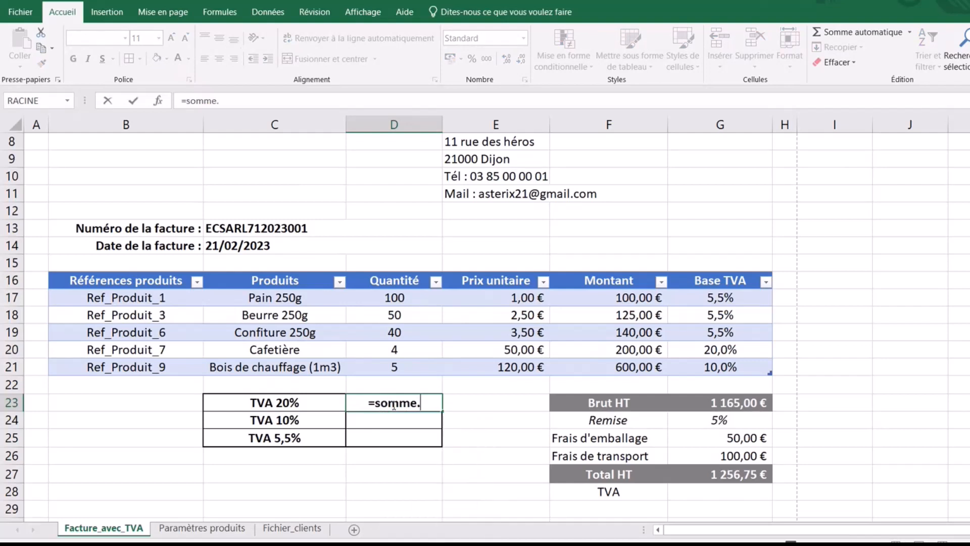
pyautogui.write('si(')
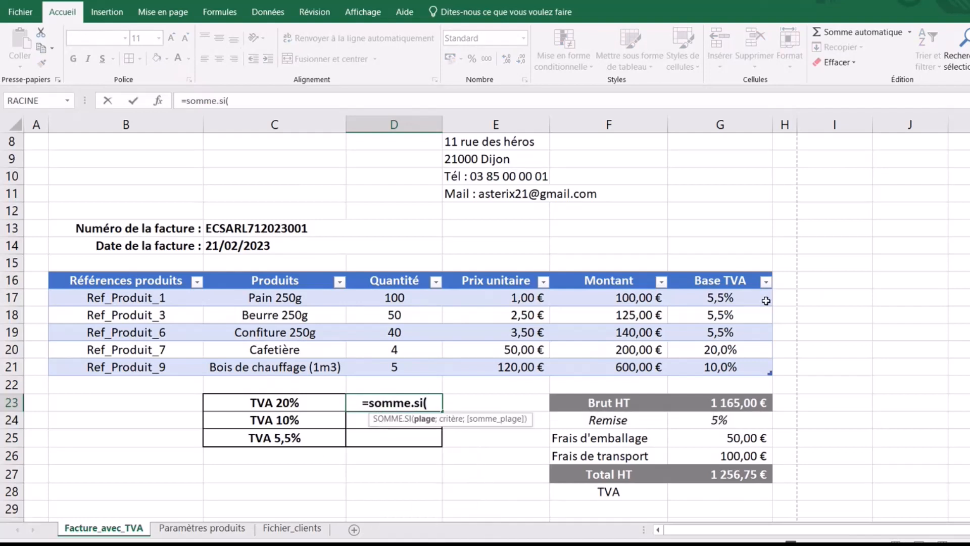
pyautogui.click(745, 296)
pyautogui.moveTo(745, 296); pyautogui.dragTo(746, 366)
pyautogui.write(';')
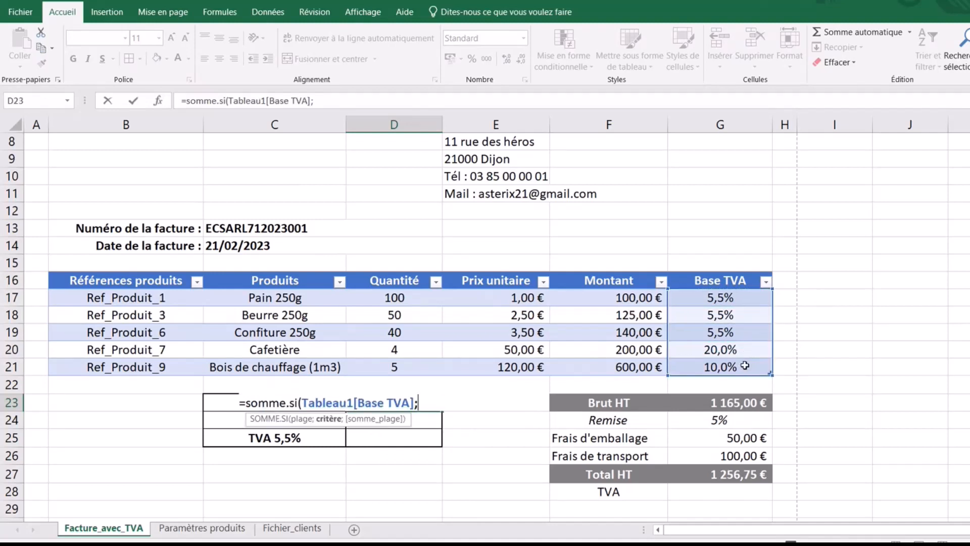
pyautogui.write('20%;')
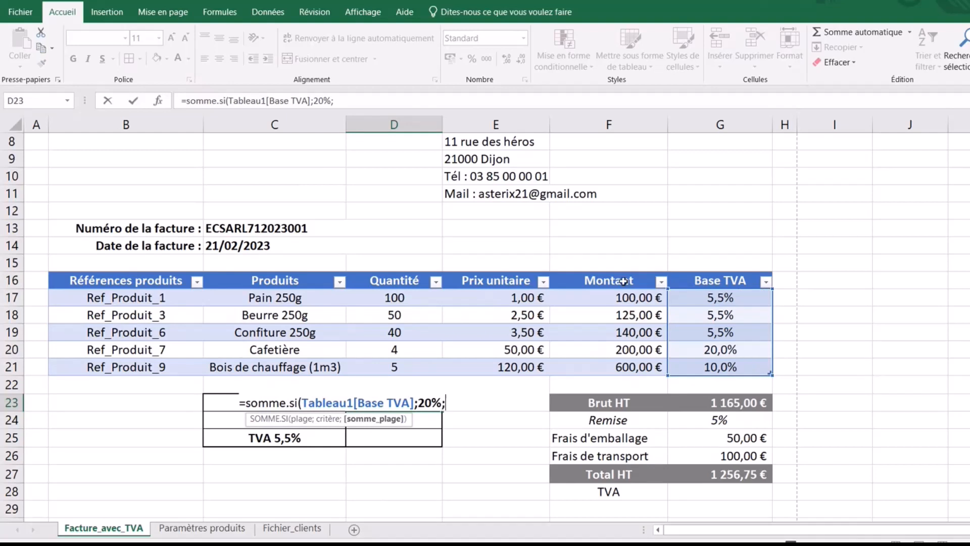
pyautogui.moveTo(610, 298); pyautogui.dragTo(617, 363)
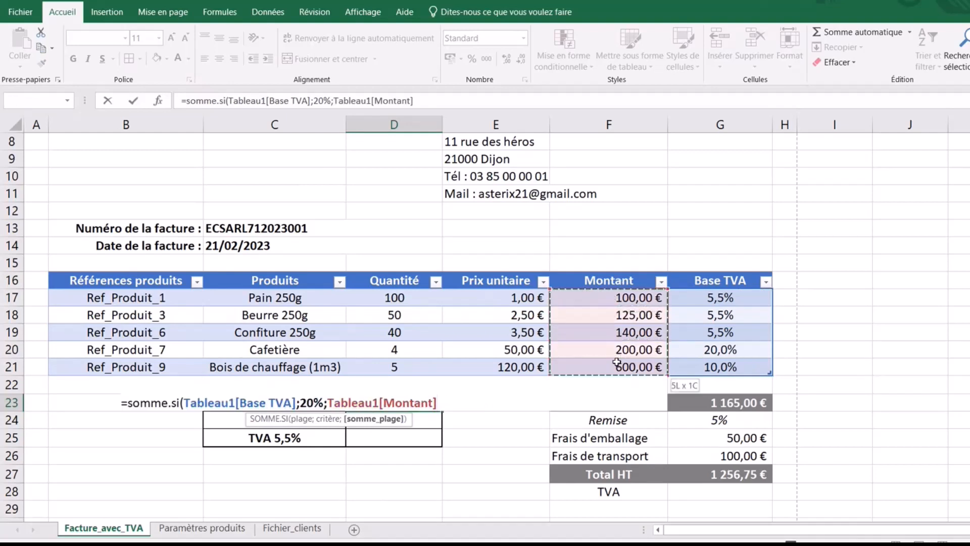
pyautogui.write(')')
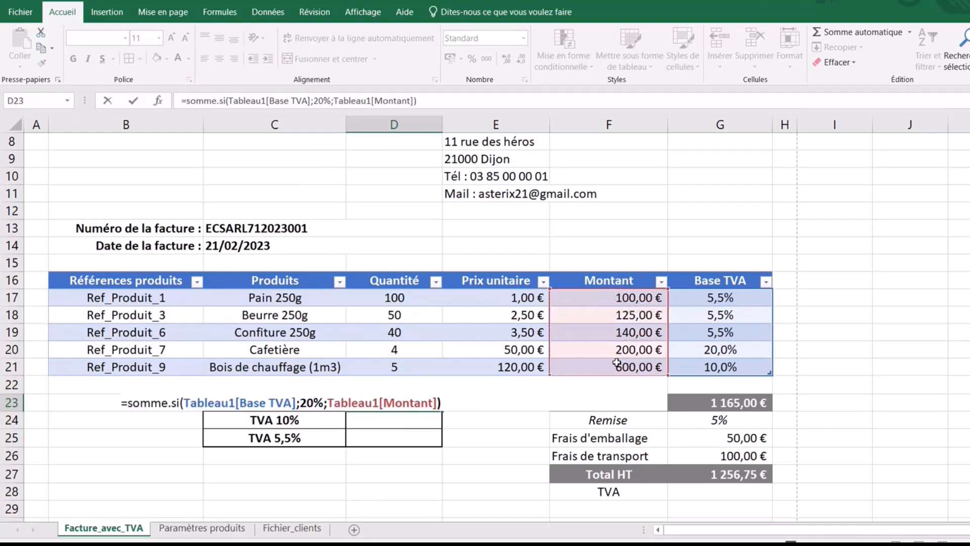
pyautogui.write('*20%')
pyautogui.press('Return')
pyautogui.click(394, 403)
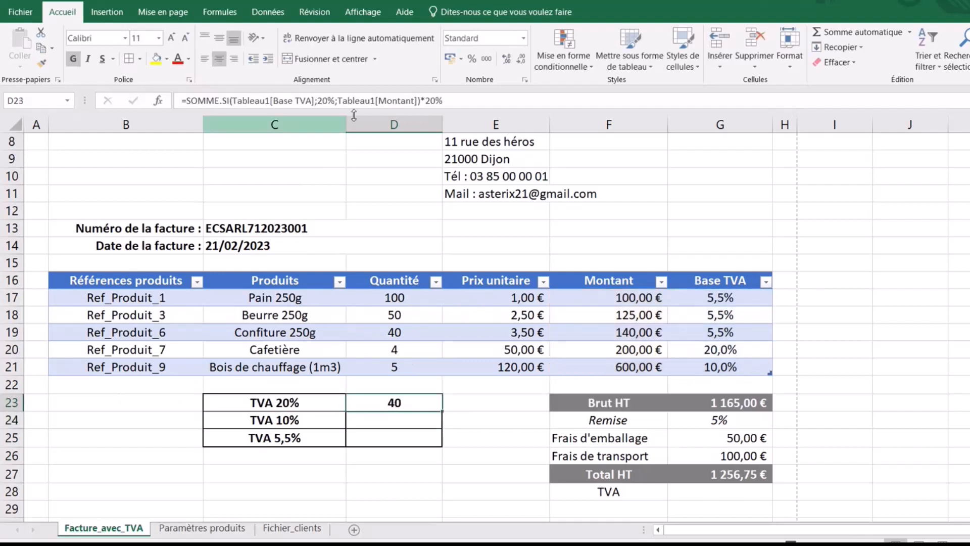
pyautogui.click(449, 60)
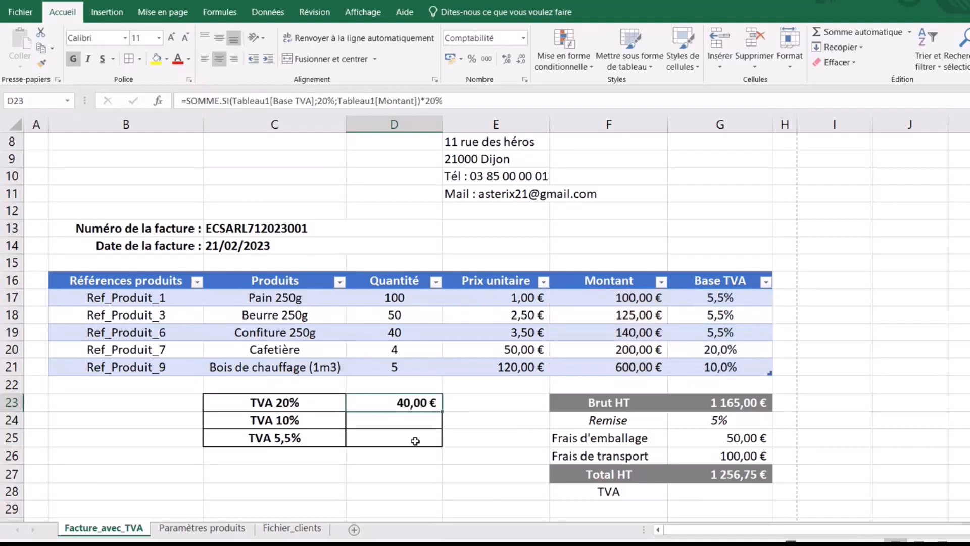
pyautogui.click(407, 419)
pyautogui.click(419, 405)
# - Append +(G25+G26)*20% to the D23 formula so TVA 20% shows 70,00 €
pyautogui.click(457, 102)
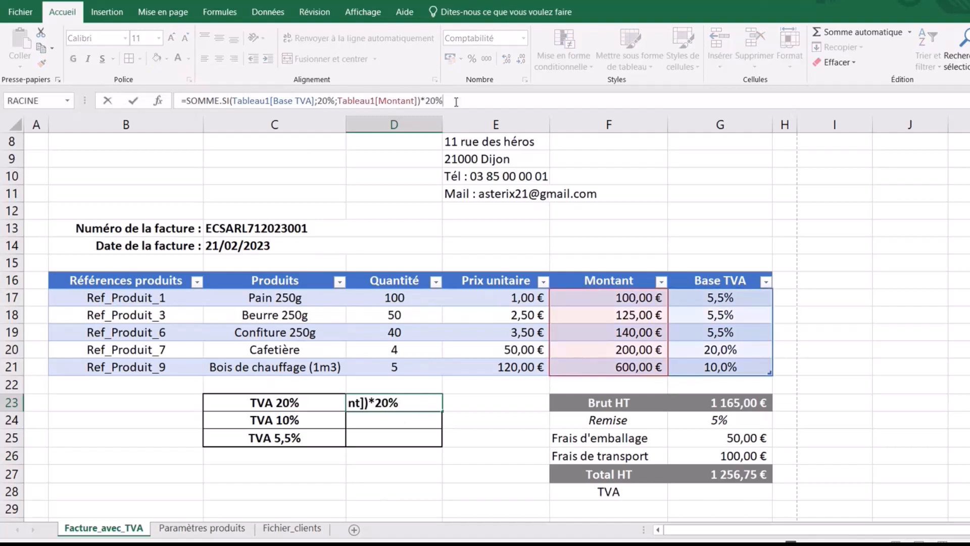
pyautogui.write('+(')
pyautogui.click(738, 439)
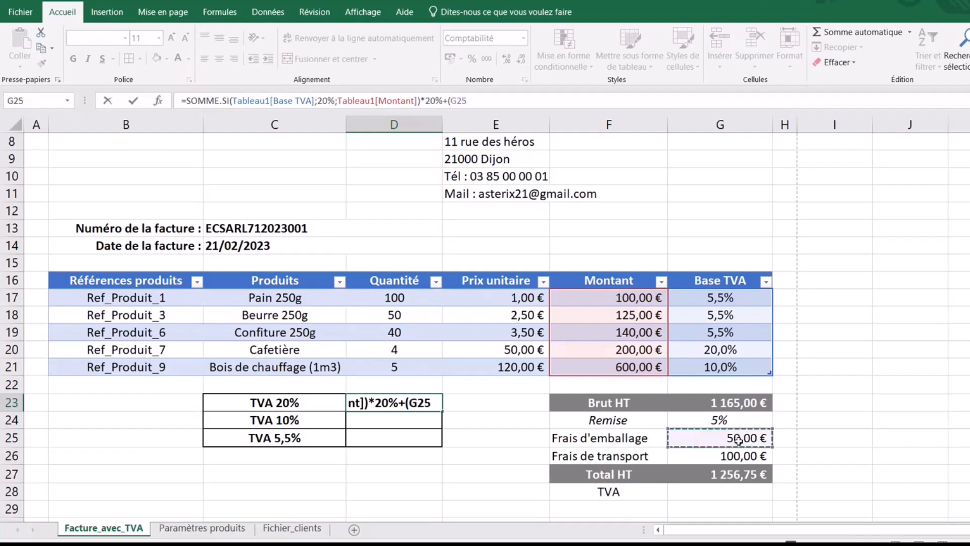
pyautogui.write('+')
pyautogui.click(737, 457)
pyautogui.write(')')
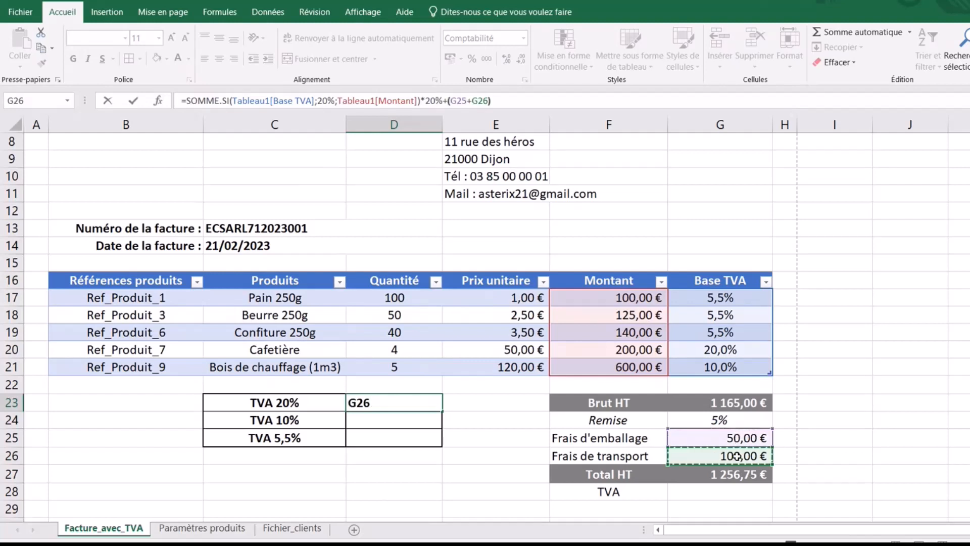
pyautogui.write('*20%')
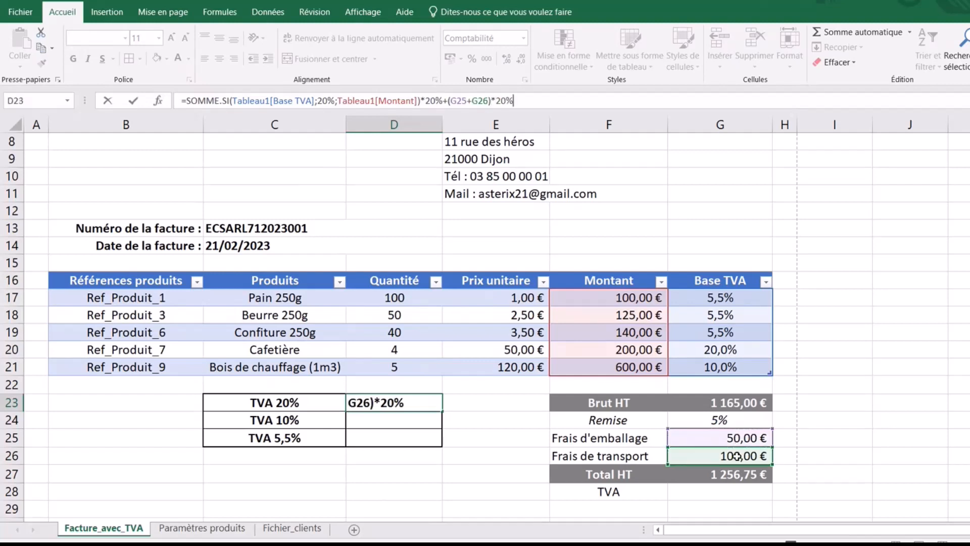
pyautogui.press('Return')
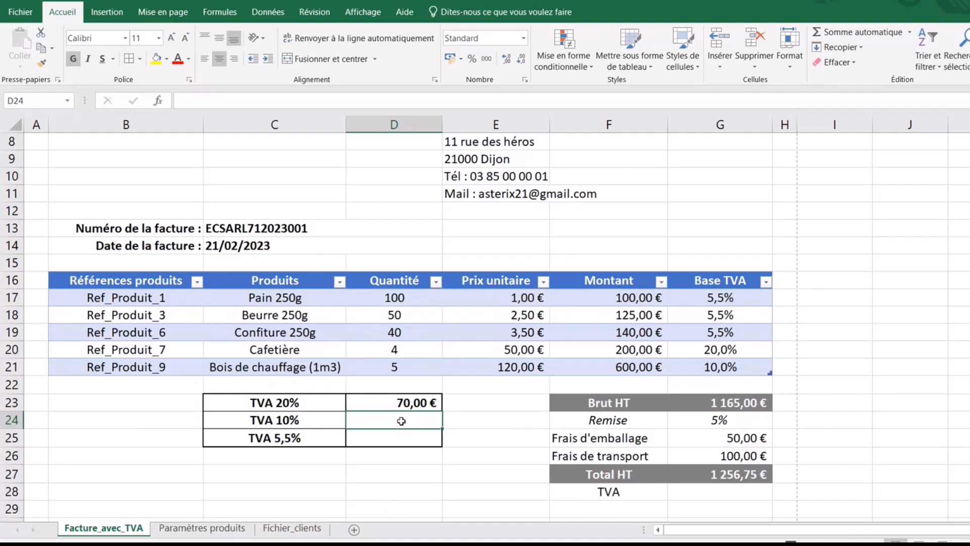
# - Enter =SOMME.SI(Tableau1[Base TVA];10%;Tableau1[Montant])*10% in D24 in accounting format, showing 60,00 €
pyautogui.write('=')
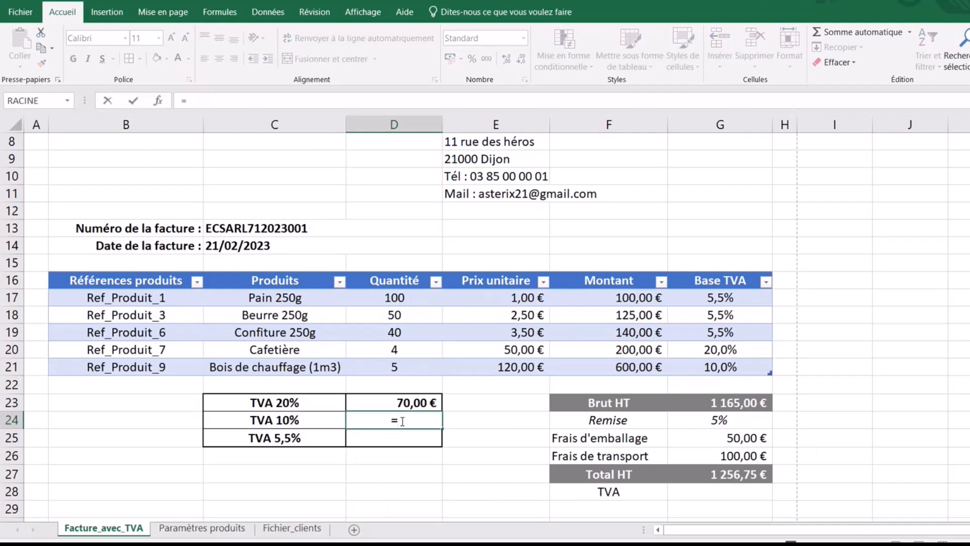
pyautogui.write('somme.')
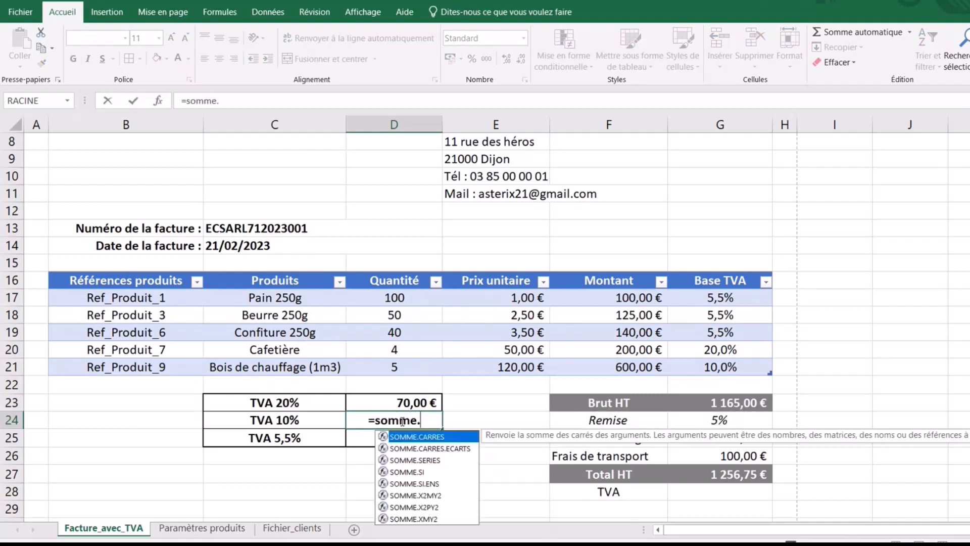
pyautogui.write('si(')
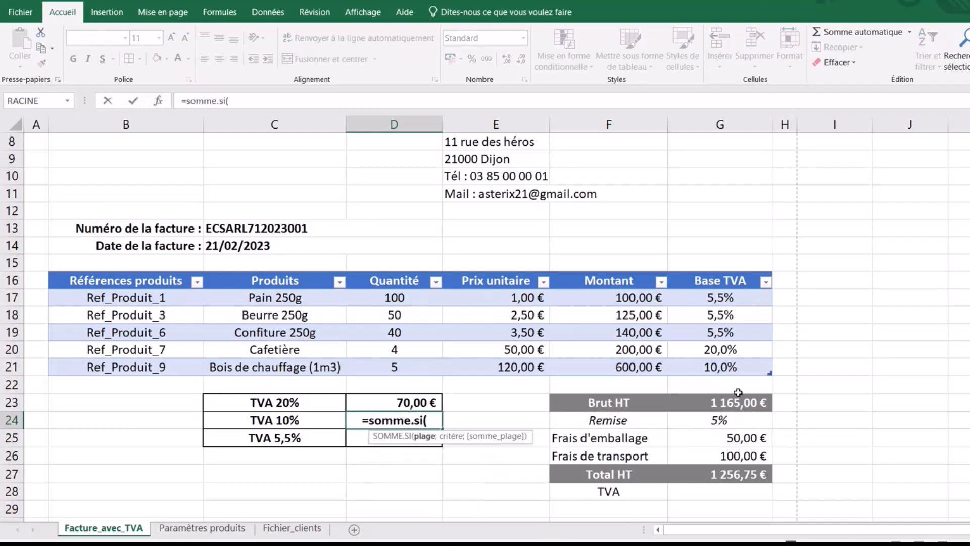
pyautogui.moveTo(728, 298); pyautogui.dragTo(735, 363)
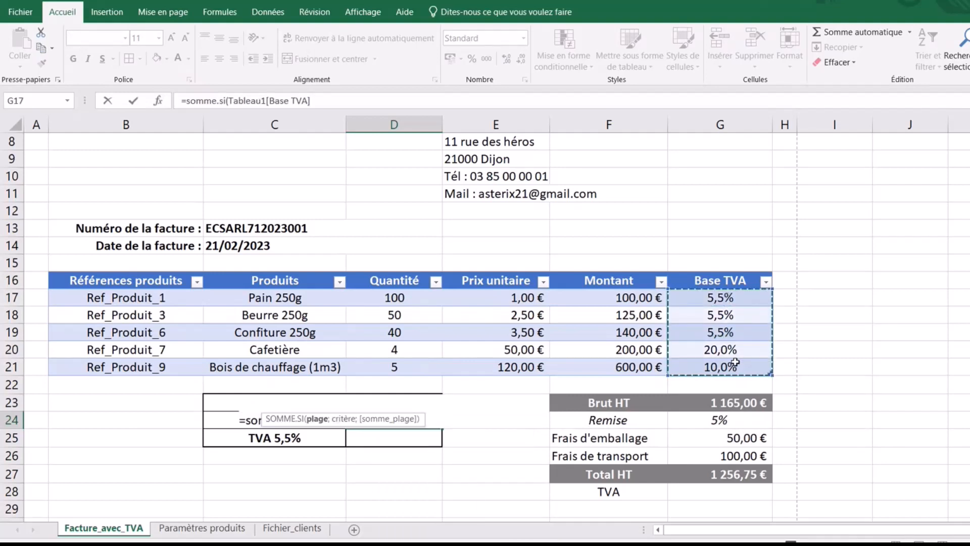
pyautogui.write(';10')
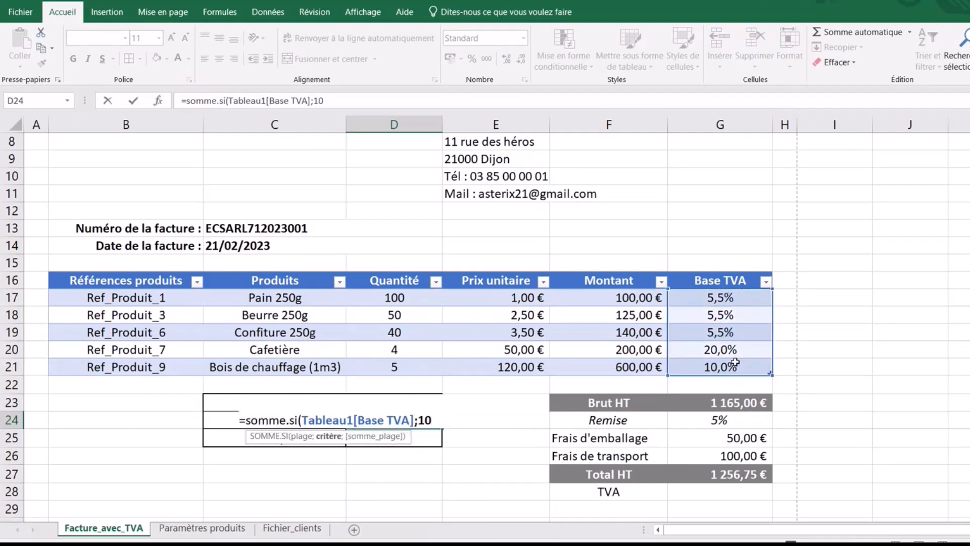
pyautogui.write('%;')
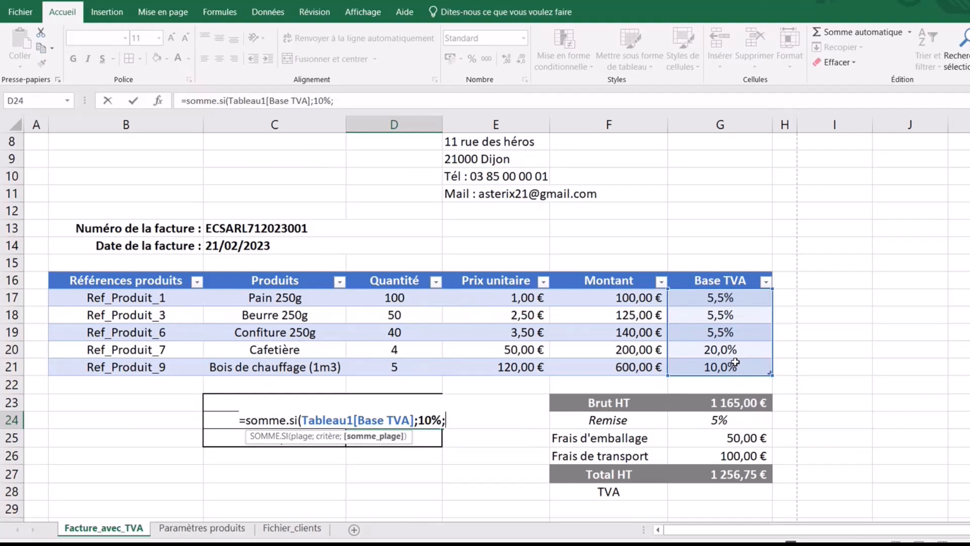
pyautogui.moveTo(622, 298); pyautogui.dragTo(626, 367)
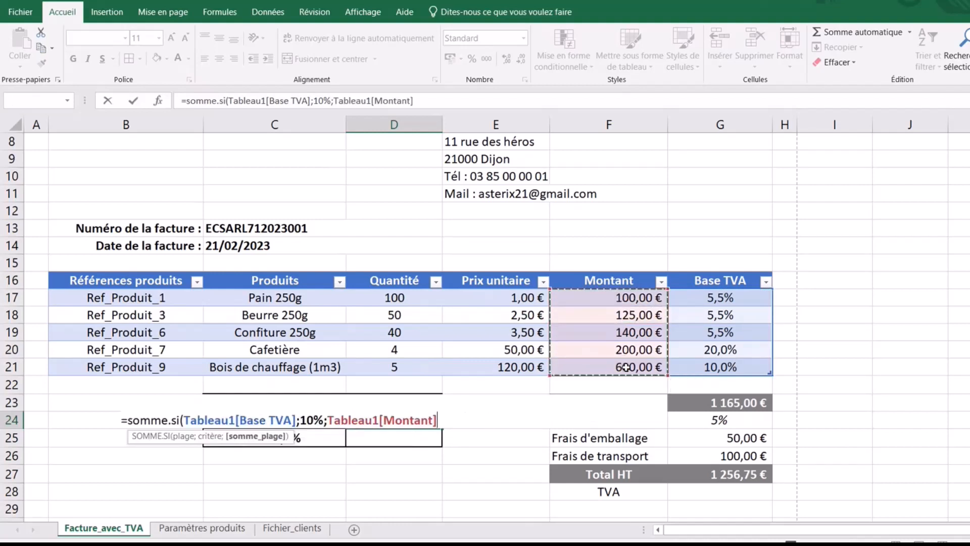
pyautogui.write(')*10')
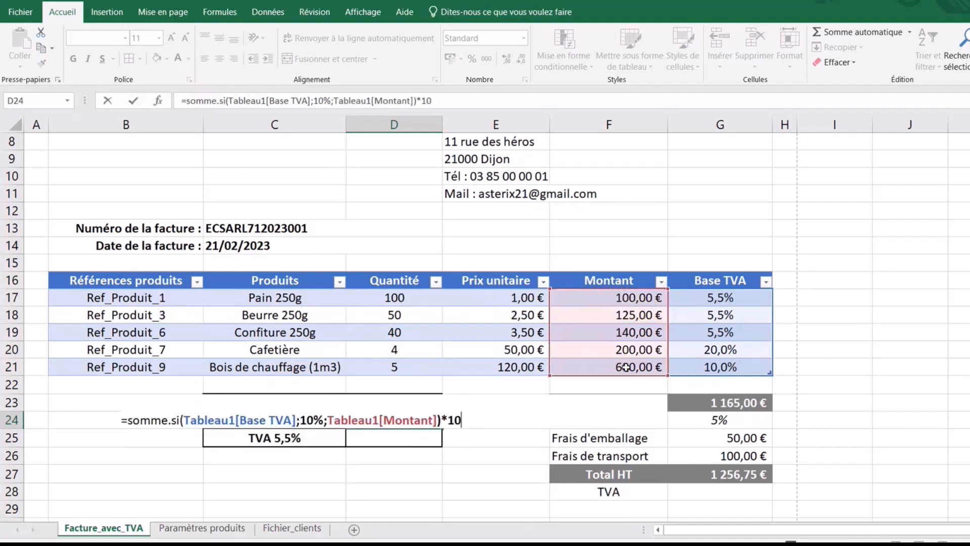
pyautogui.write('%')
pyautogui.press('Return')
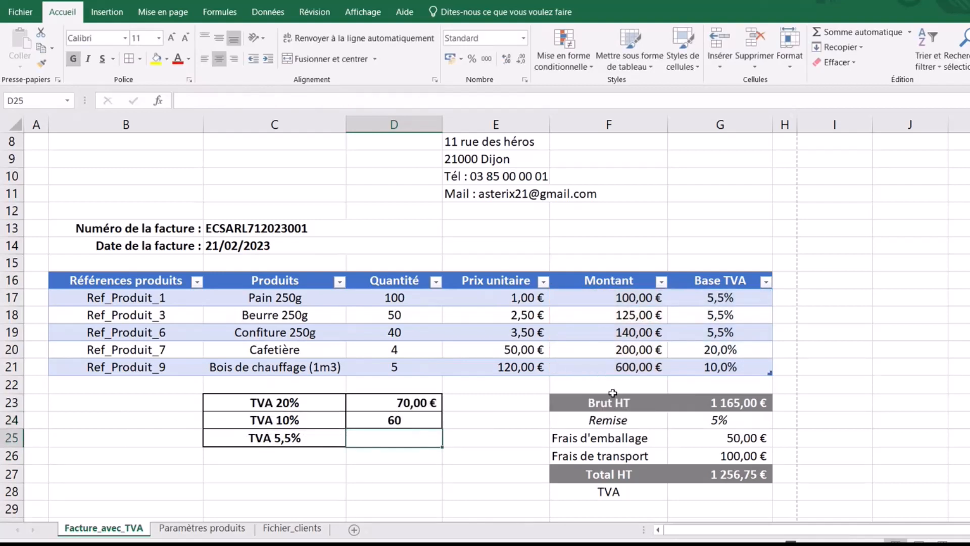
pyautogui.click(415, 422)
pyautogui.click(450, 58)
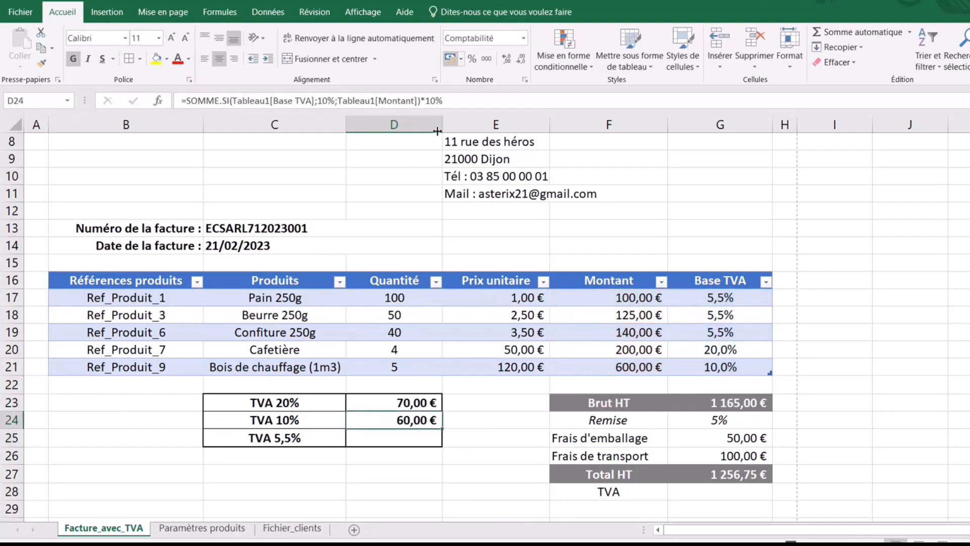
# - Enter =SOMME.SI(Tableau1[Base TVA];5,5%;Tableau1[Montant])*5,5% in D25 in accounting format, showing 20,08 €
pyautogui.click(400, 439)
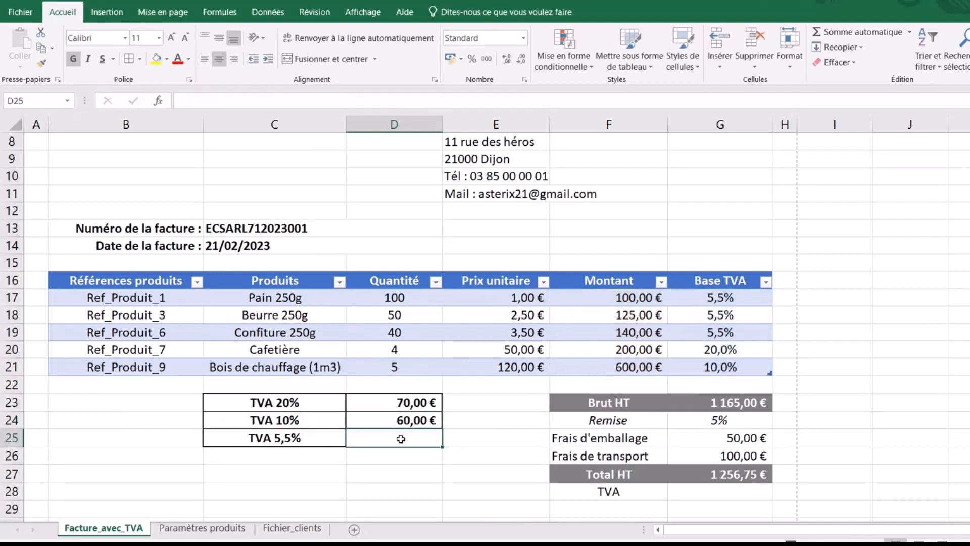
pyautogui.write('=so')
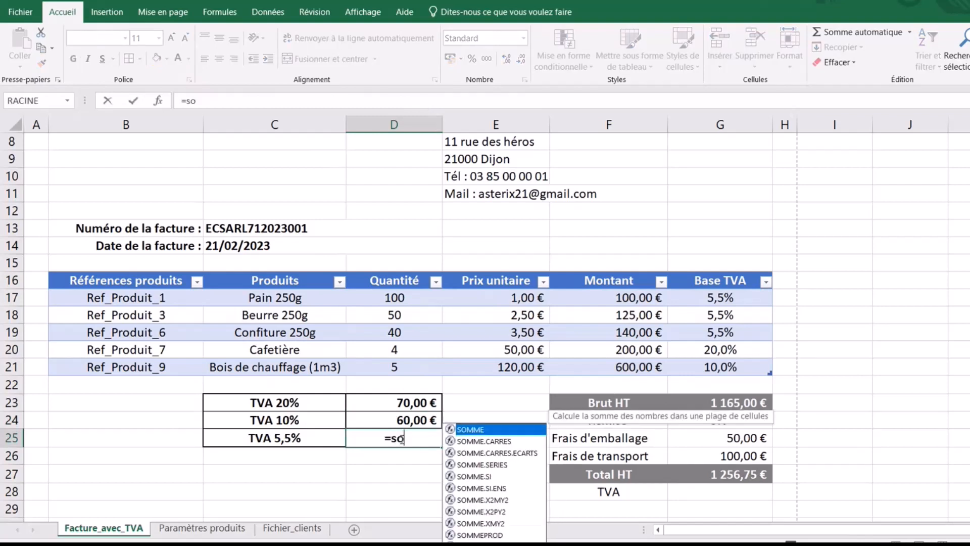
pyautogui.write('mme.')
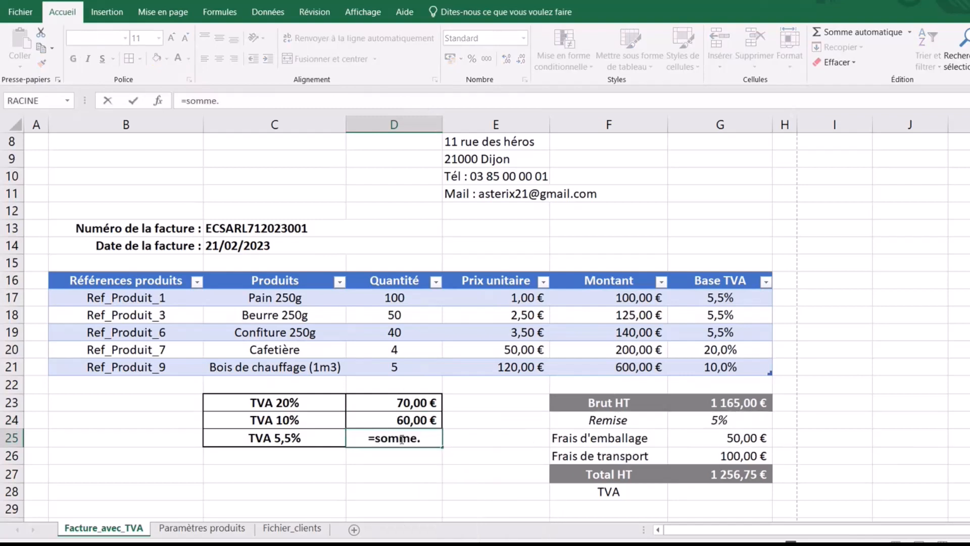
pyautogui.write('(')
pyautogui.press('BackSpace')
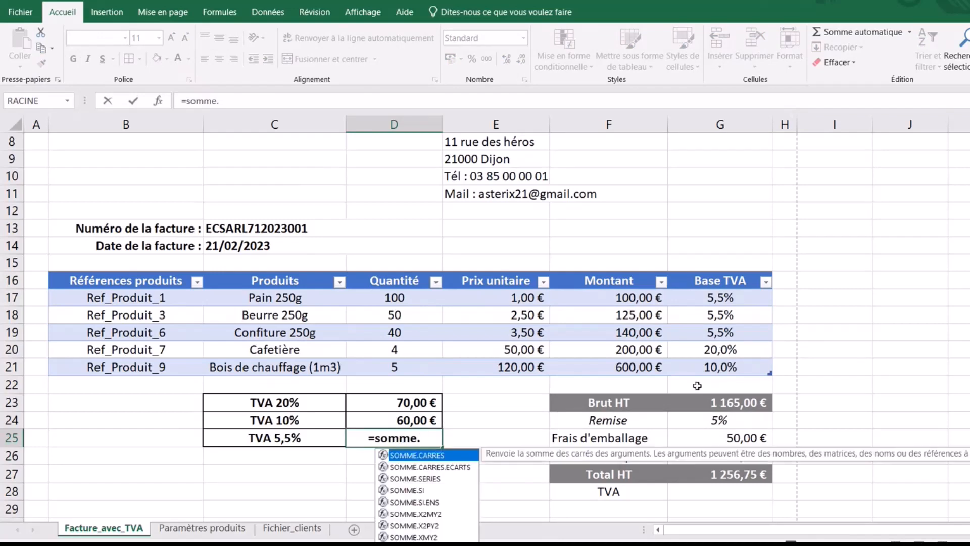
pyautogui.write('si')
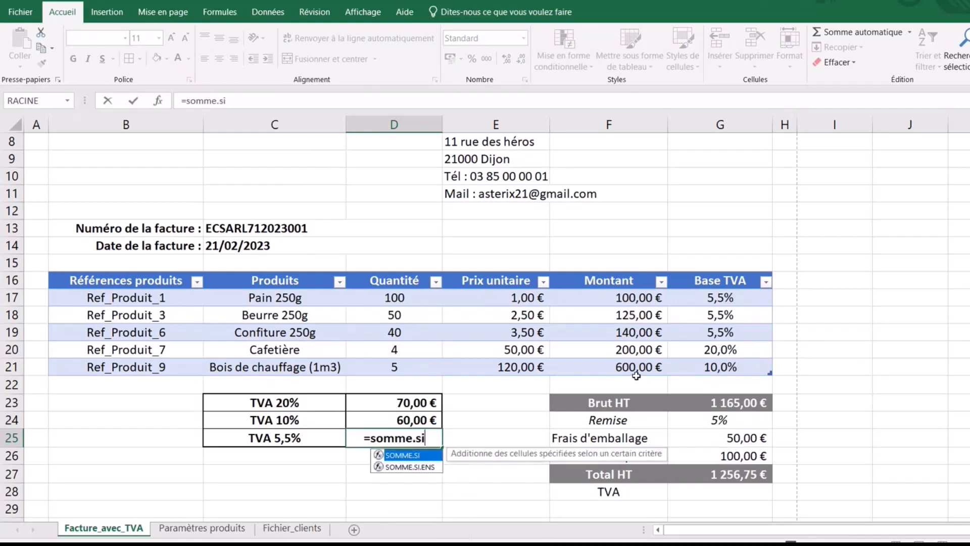
pyautogui.write('(')
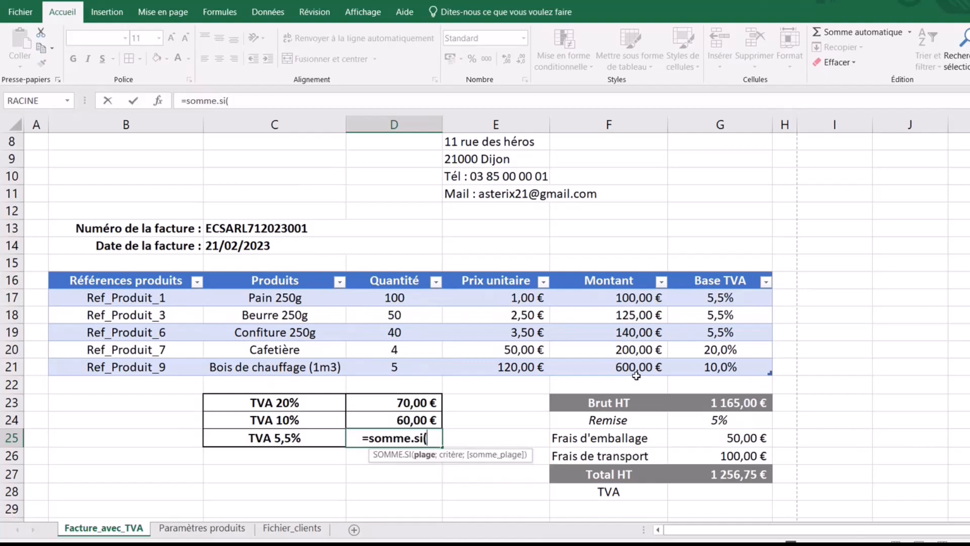
pyautogui.moveTo(737, 293); pyautogui.dragTo(744, 364)
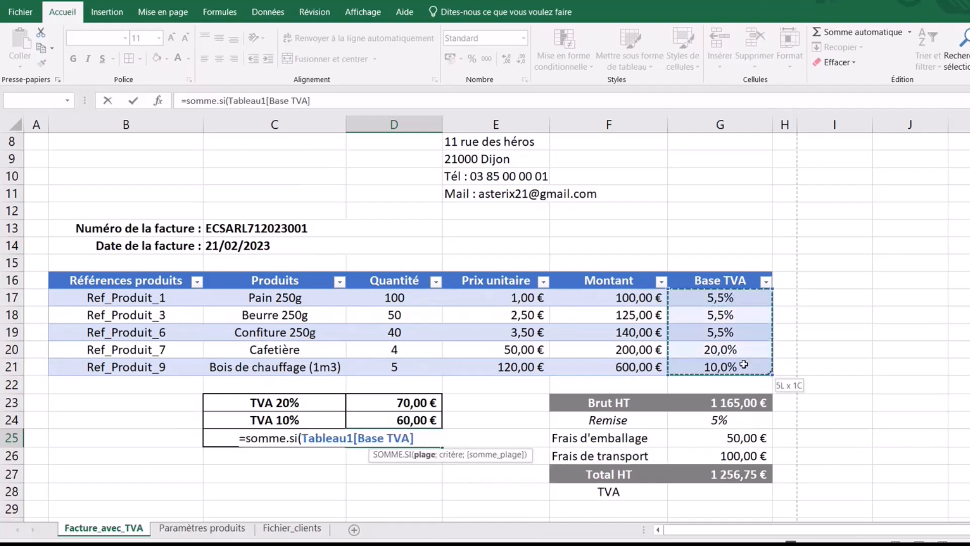
pyautogui.write(';5,5%')
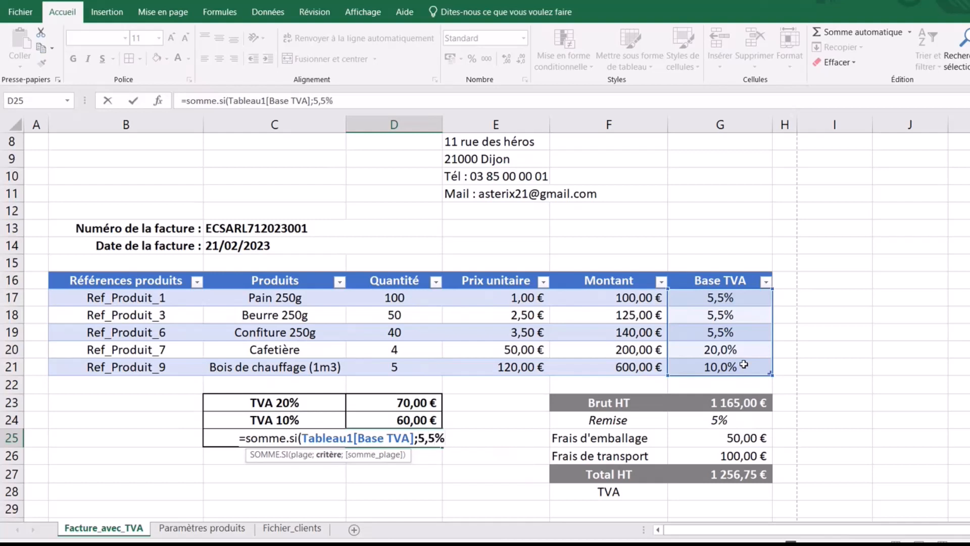
pyautogui.write(';')
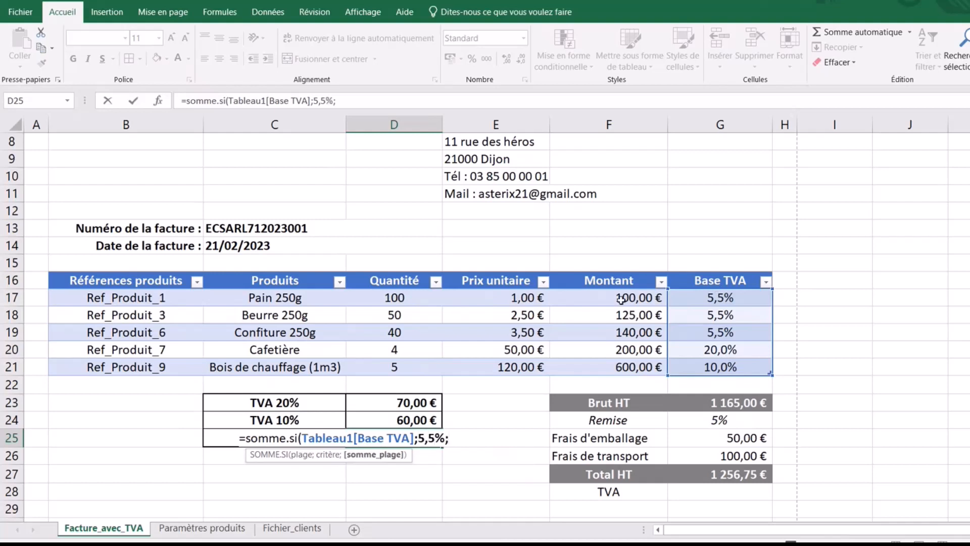
pyautogui.moveTo(607, 298); pyautogui.dragTo(613, 362)
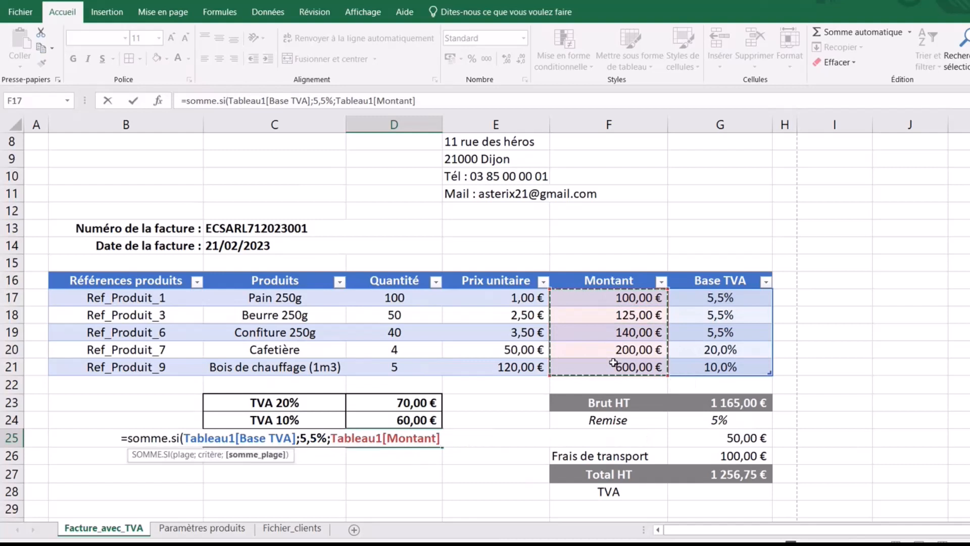
pyautogui.write(')')
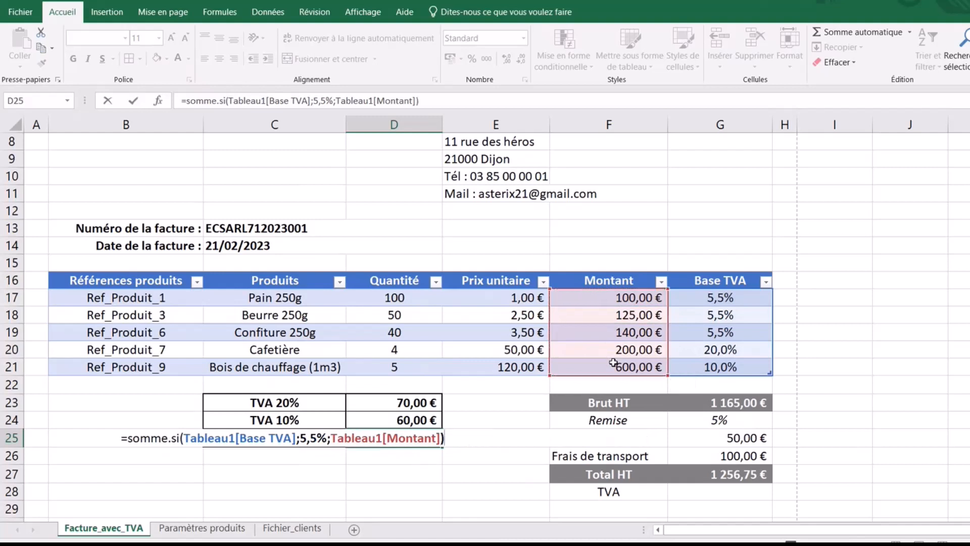
pyautogui.write('*5,5%')
pyautogui.press('Return')
pyautogui.click(403, 436)
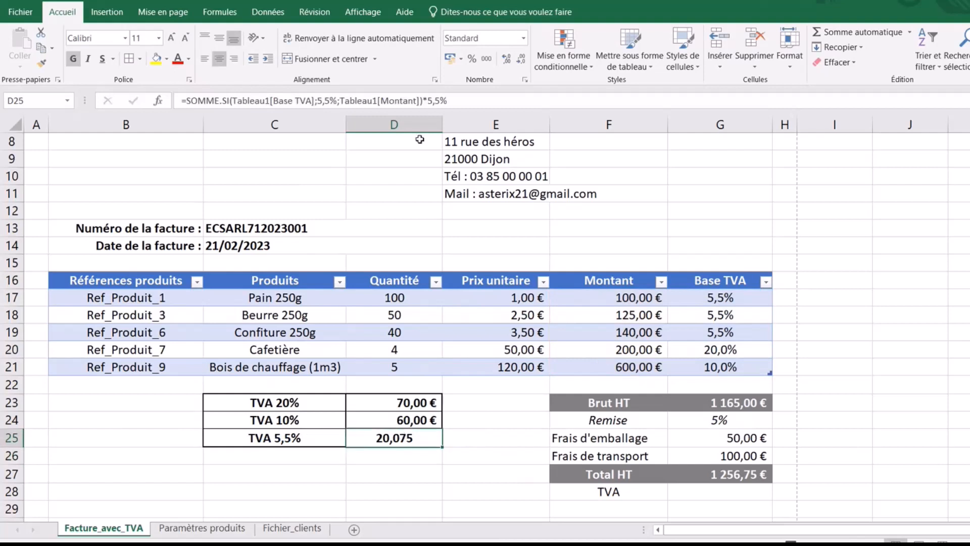
pyautogui.click(451, 60)
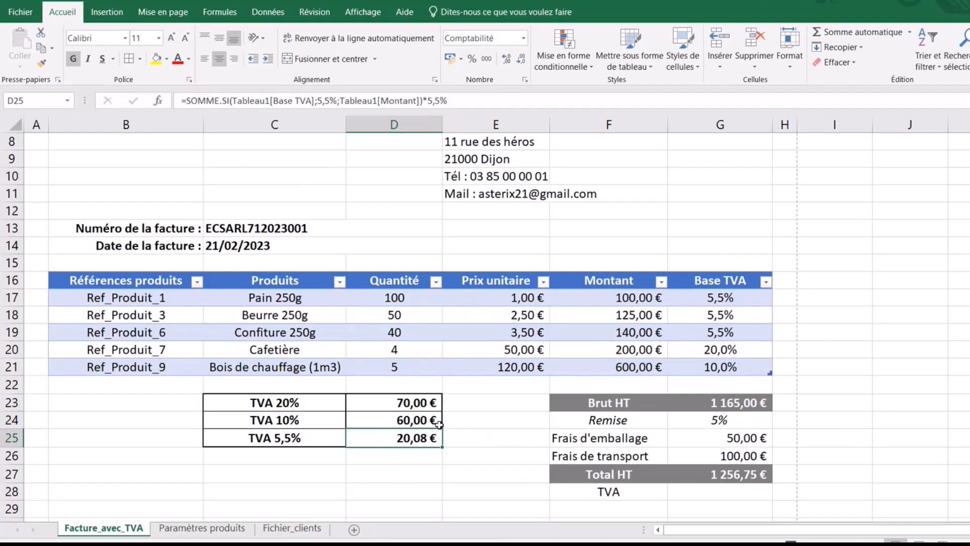
# - Enter =SOMME(D23:D25) in G28 so the total TVA shows 150,08 €
pyautogui.click(724, 496)
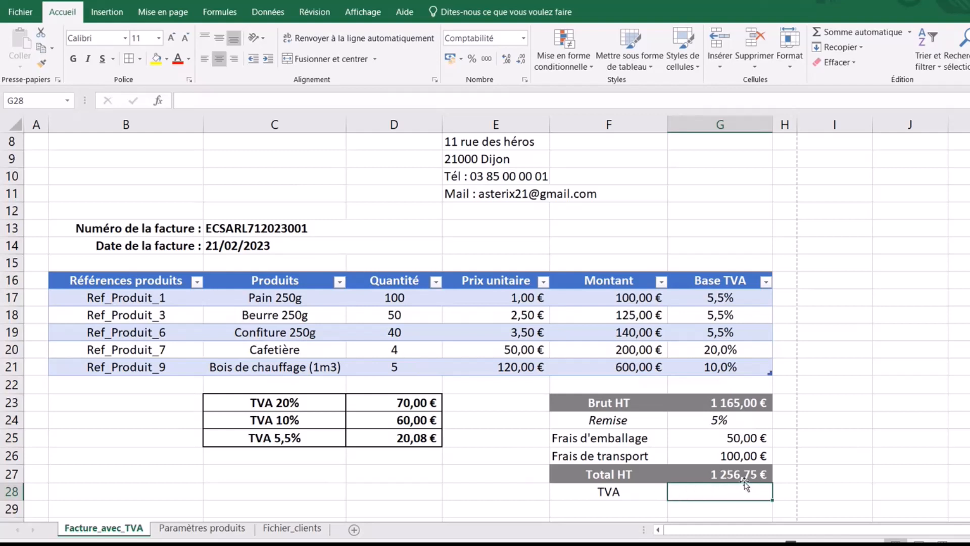
pyautogui.click(859, 34)
pyautogui.click(400, 403)
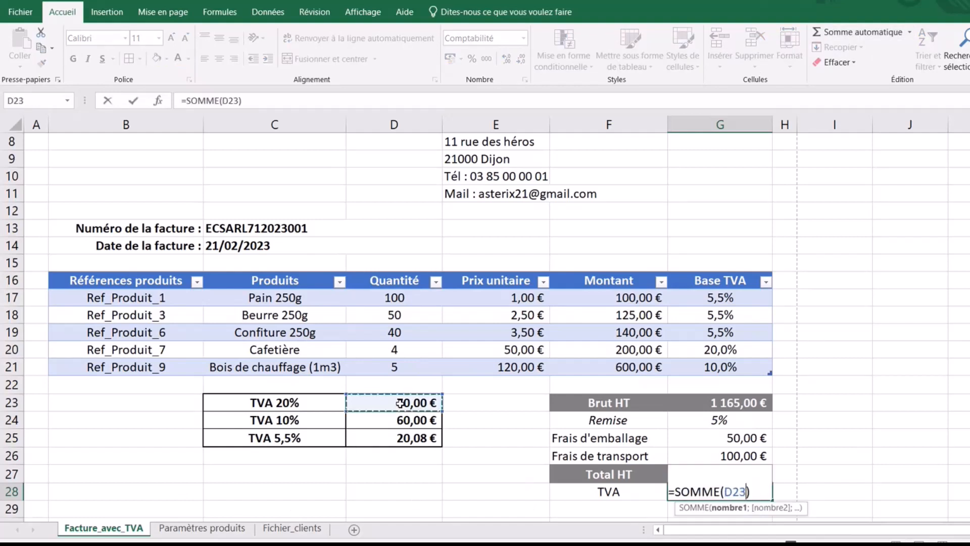
pyautogui.moveTo(400, 402); pyautogui.dragTo(402, 438)
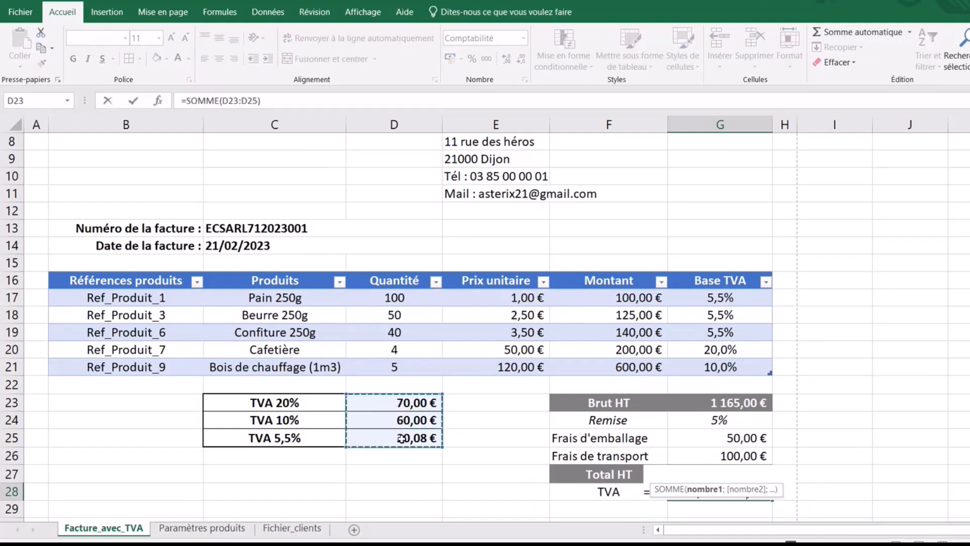
pyautogui.press('Return')
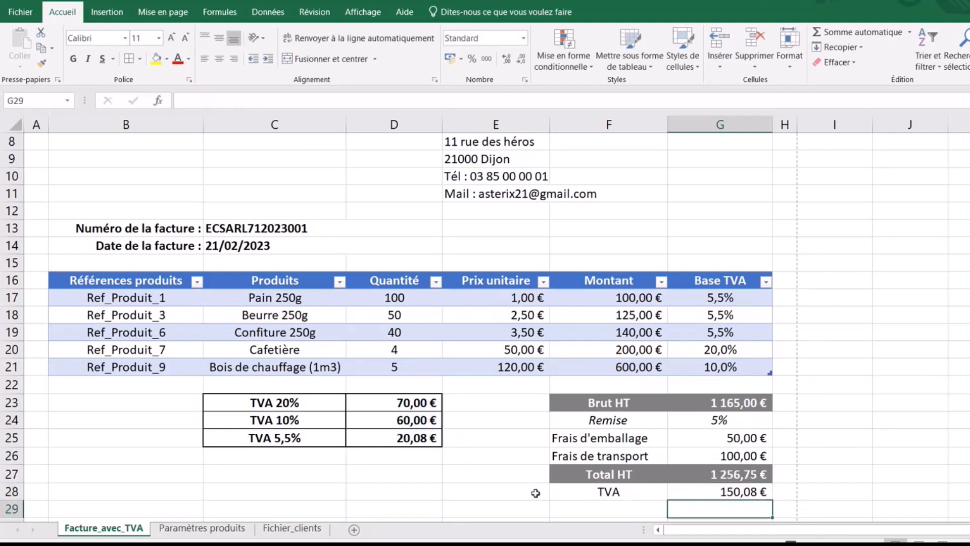
pyautogui.click(729, 491)
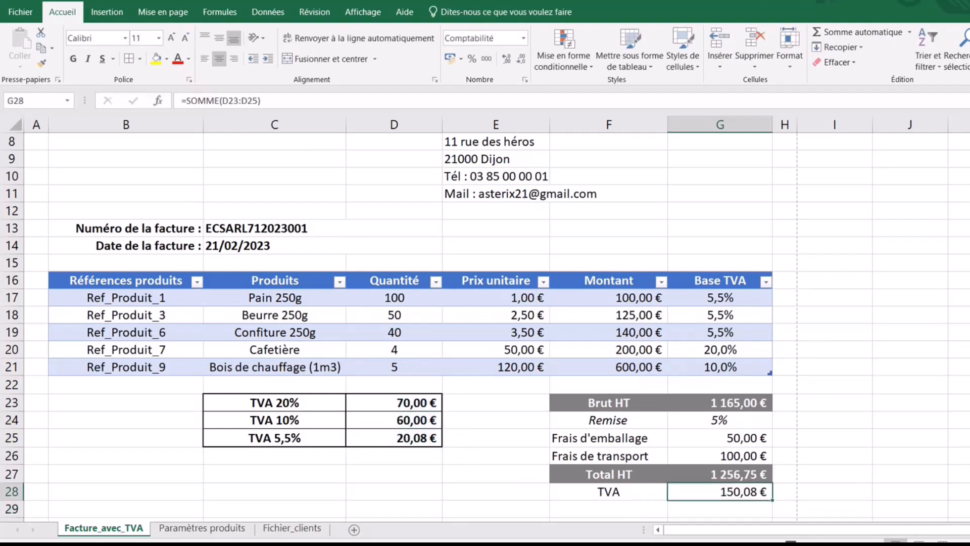
pyautogui.scroll(-1, 485, 323)
pyautogui.scroll(-1, 486, 324)
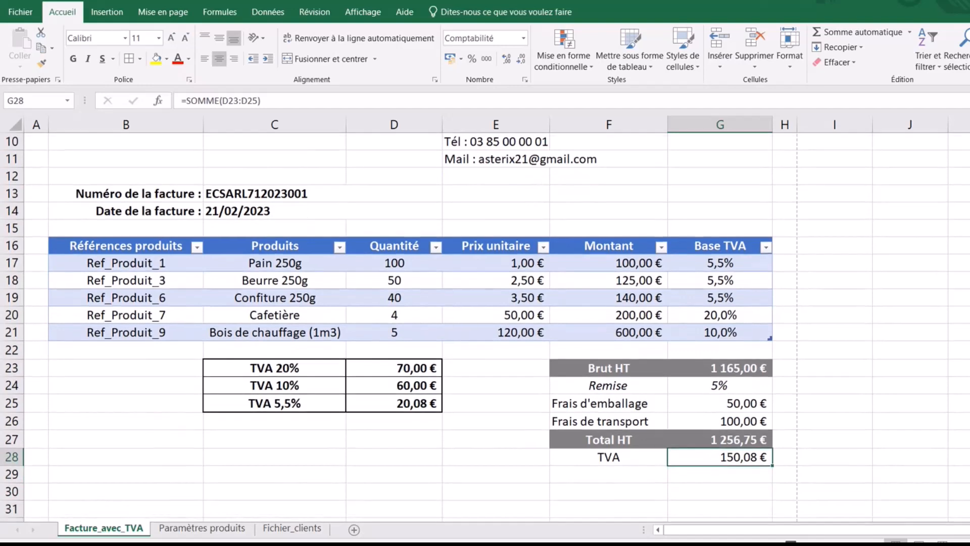
pyautogui.scroll(-1, 485, 324)
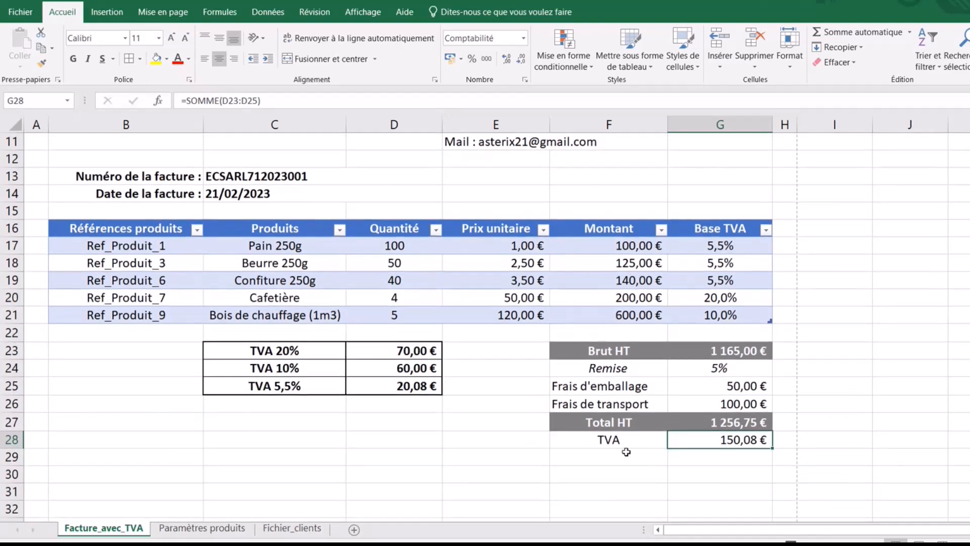
# - Add the 'Total à payer TTC' label in F29 and give F29:G29 the Total HT row's grey bold style
pyautogui.click(611, 461)
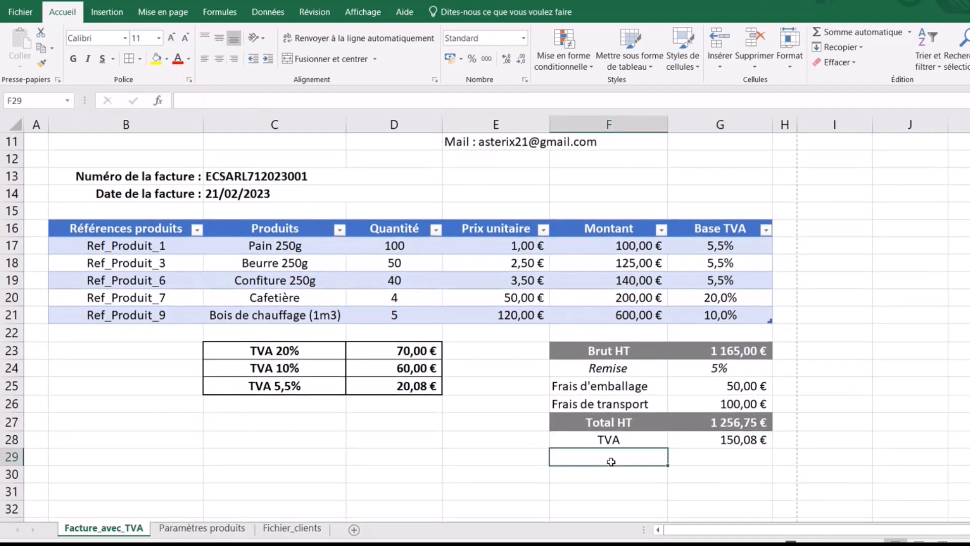
pyautogui.write('Total à payer TTC')
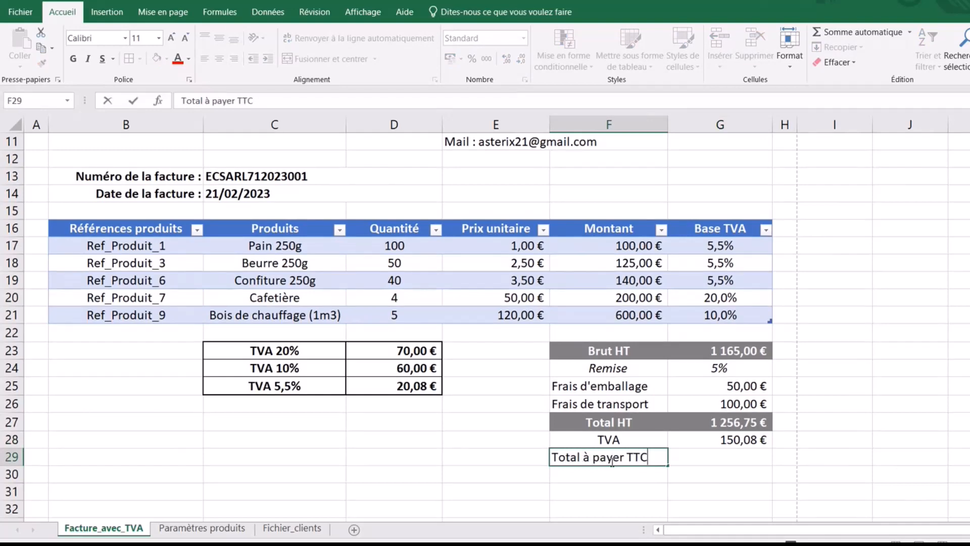
pyautogui.click(738, 479)
pyautogui.click(615, 425)
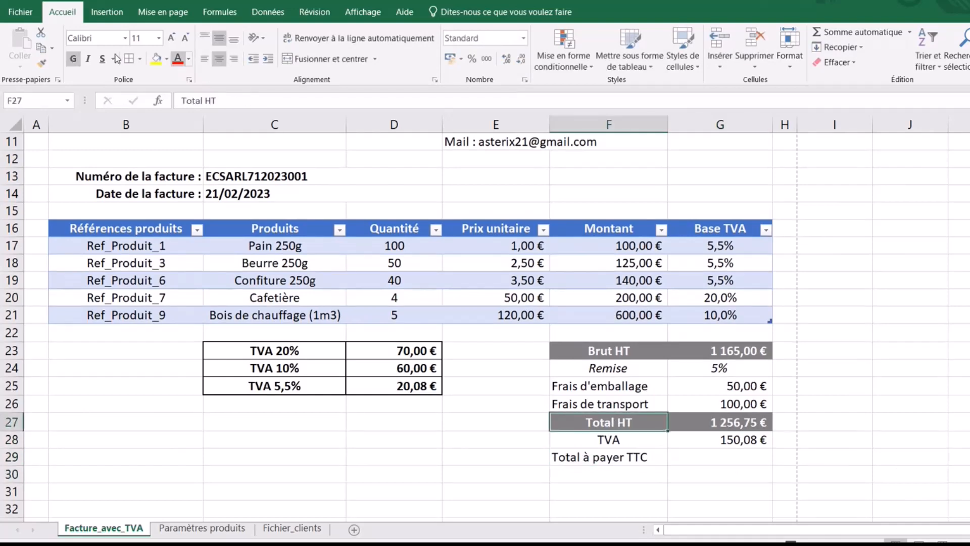
pyautogui.click(41, 63)
pyautogui.click(596, 457)
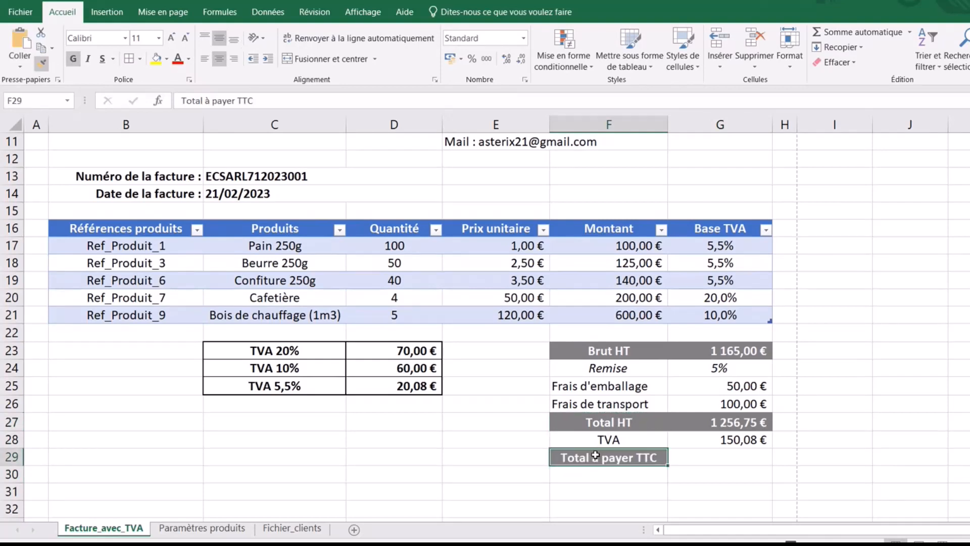
pyautogui.click(746, 423)
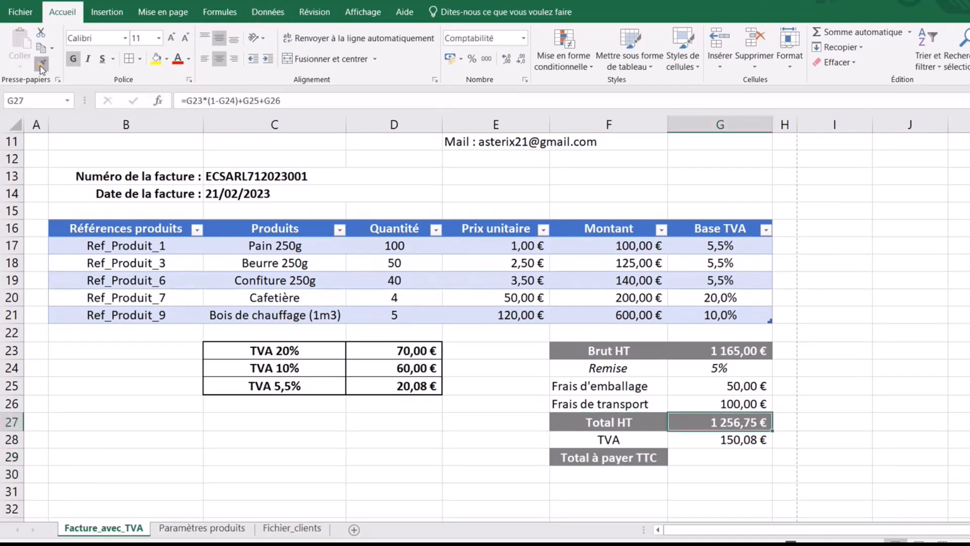
pyautogui.click(720, 457)
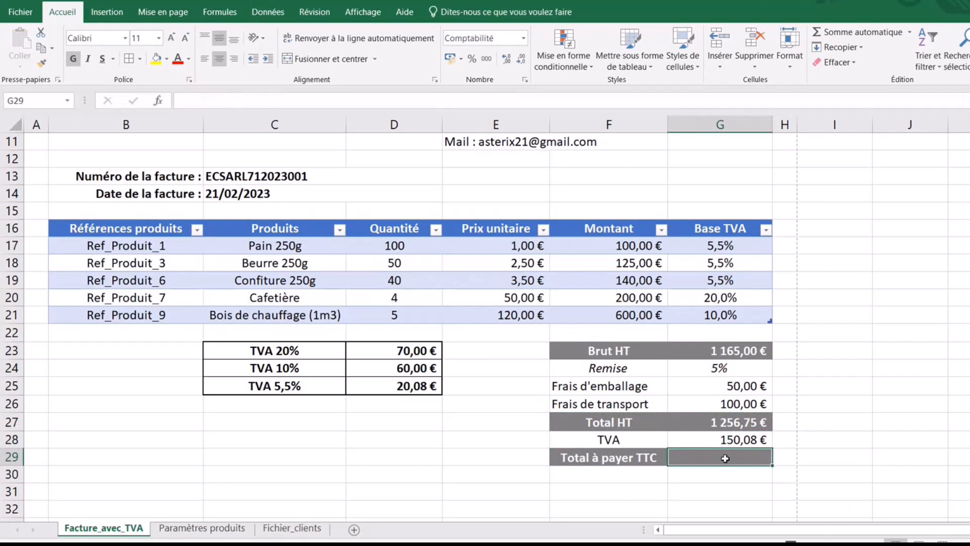
# - Enter =G27+G28 in G29 so the total to pay shows 1 406,83 €
pyautogui.doubleClick(726, 459)
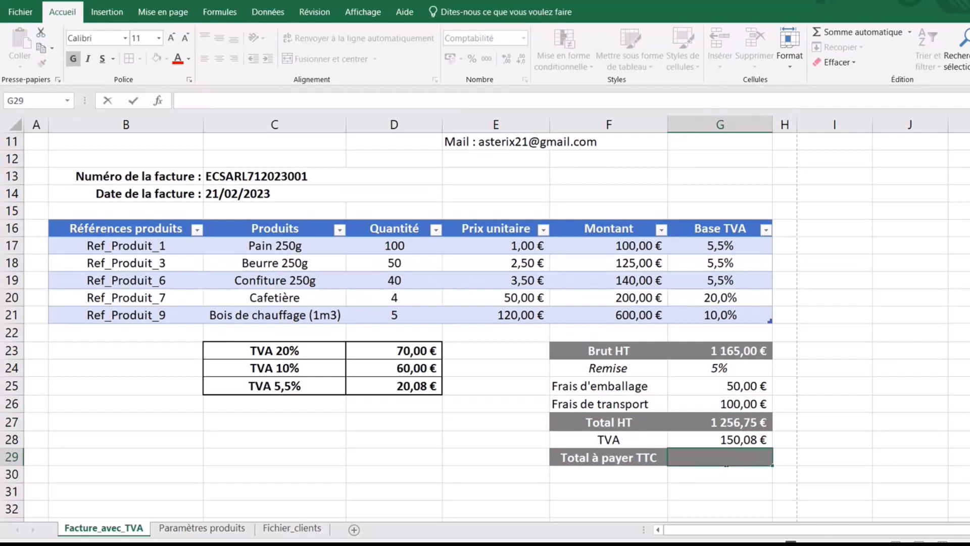
pyautogui.write('=')
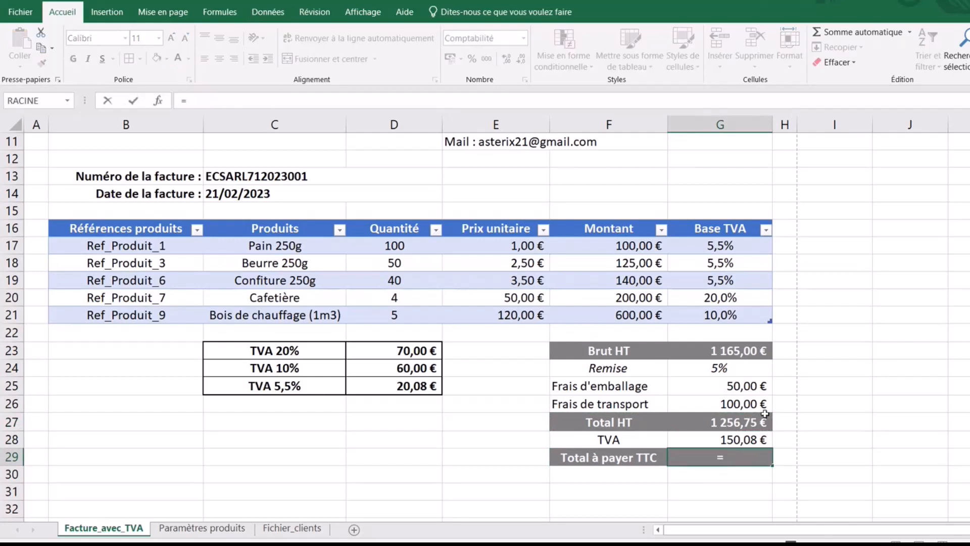
pyautogui.click(729, 417)
pyautogui.write('+')
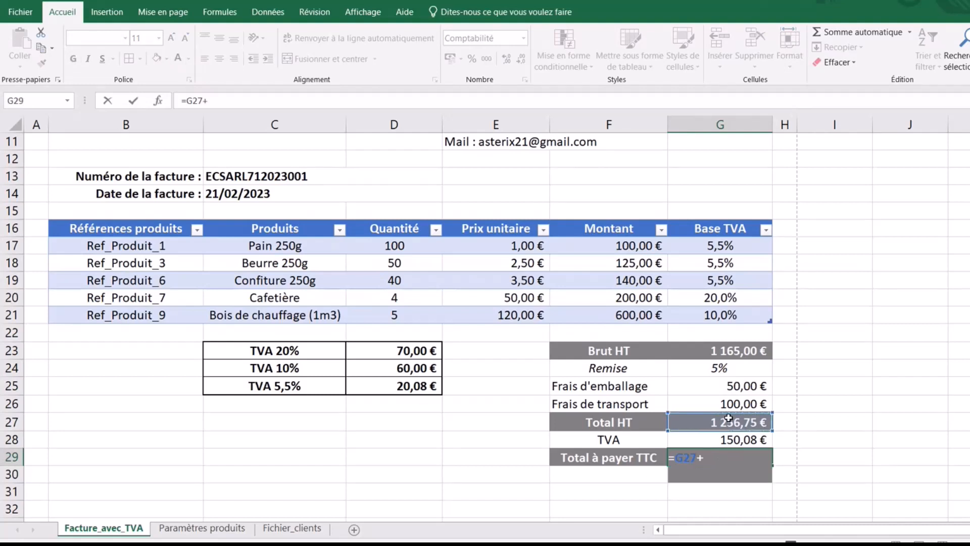
pyautogui.click(729, 439)
pyautogui.press('Return')
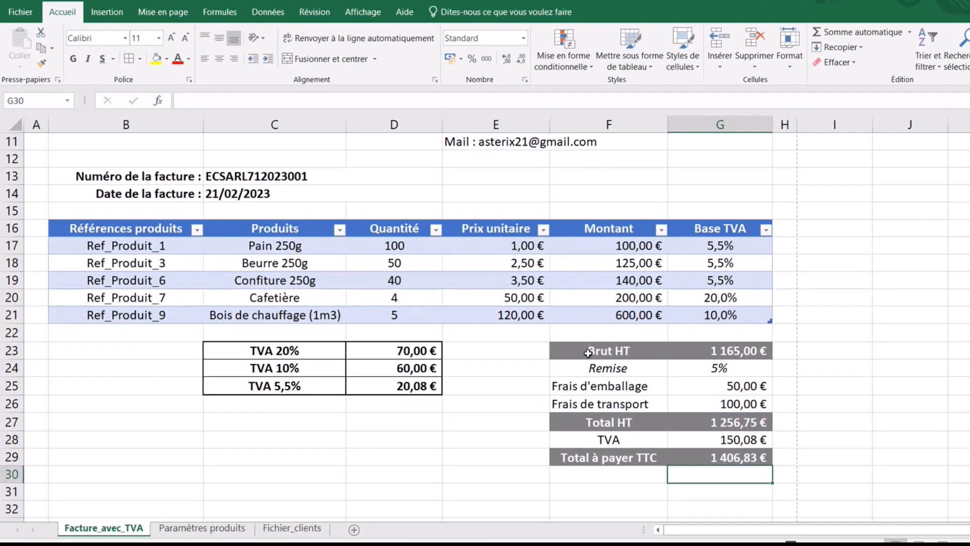
# - Give F23:G29 a thin solid outline plus inner vertical and horizontal borders
pyautogui.moveTo(593, 358); pyautogui.dragTo(731, 450)
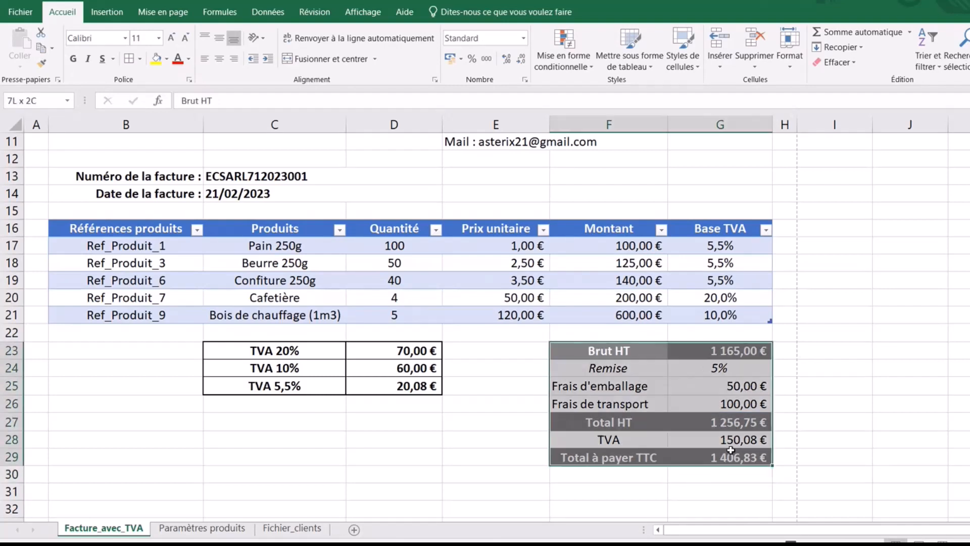
pyautogui.click(139, 58)
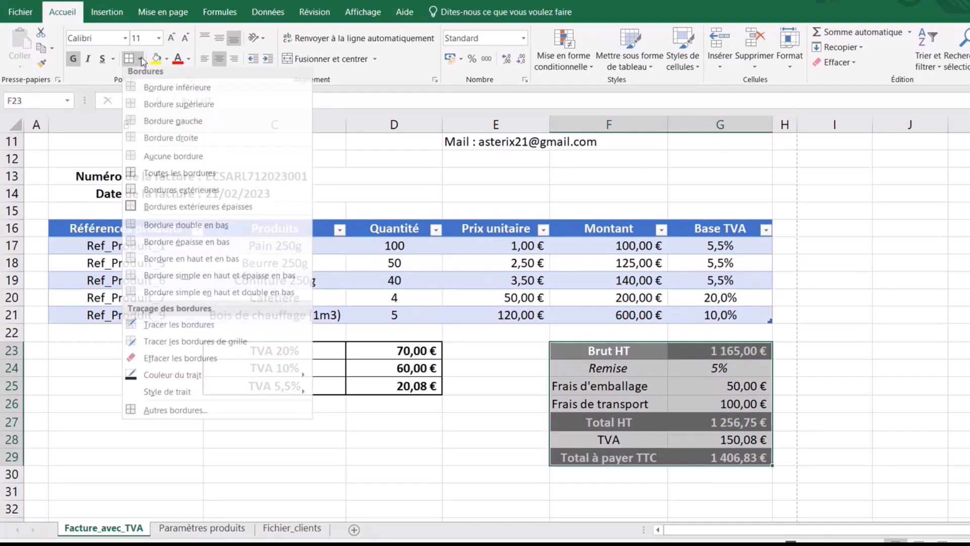
pyautogui.click(223, 414)
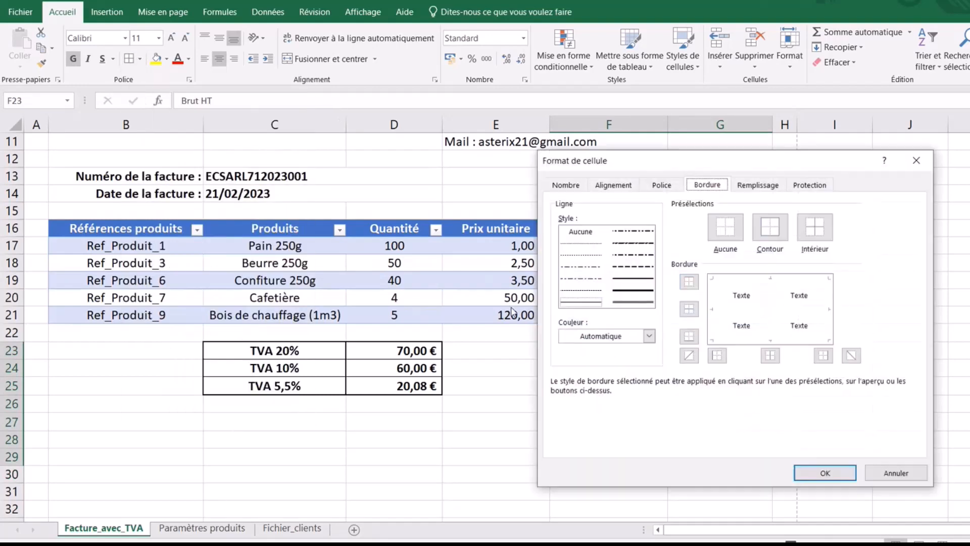
pyautogui.click(770, 225)
pyautogui.click(771, 303)
pyautogui.click(581, 301)
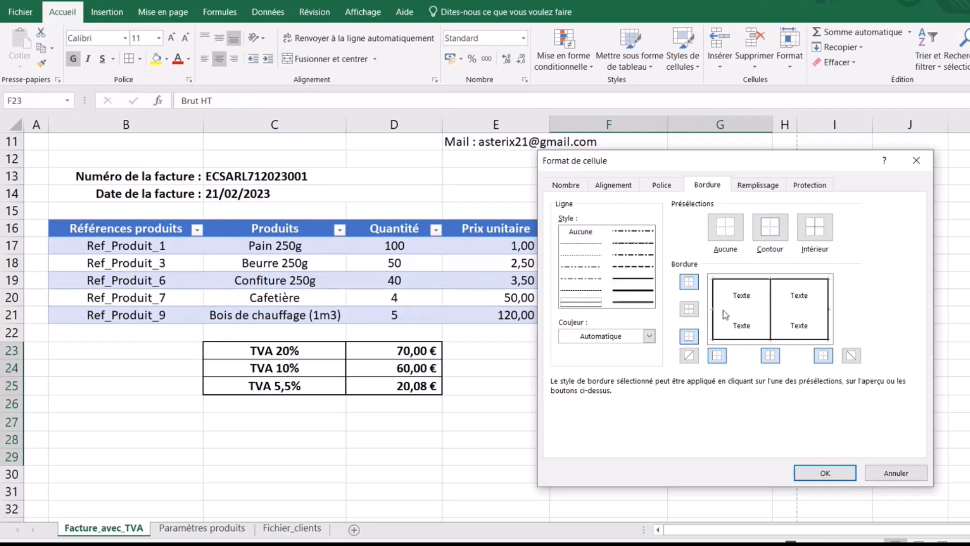
pyautogui.click(764, 309)
pyautogui.click(825, 474)
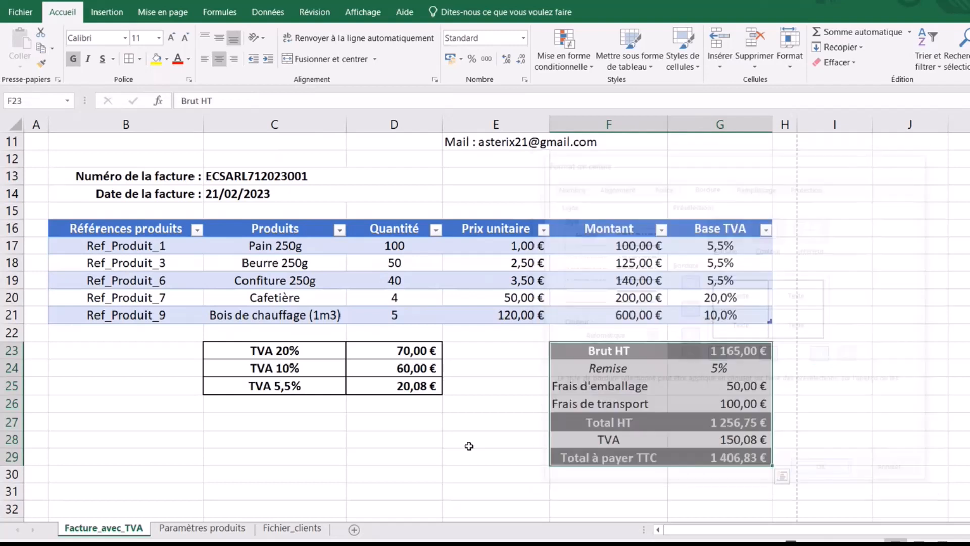
# - Start typing the 'Échéance de paiement' label in cell B30
pyautogui.click(374, 474)
pyautogui.click(180, 479)
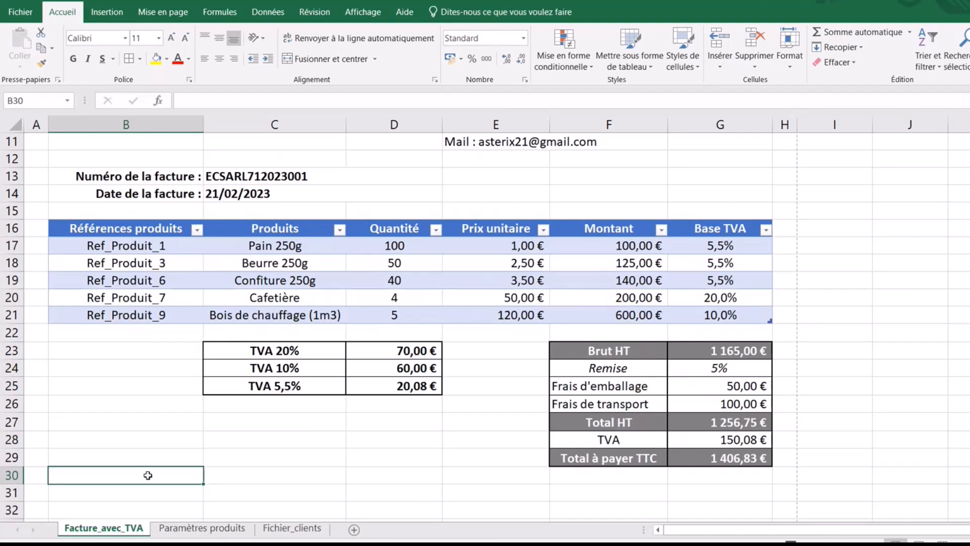
pyautogui.write('Échéance d')
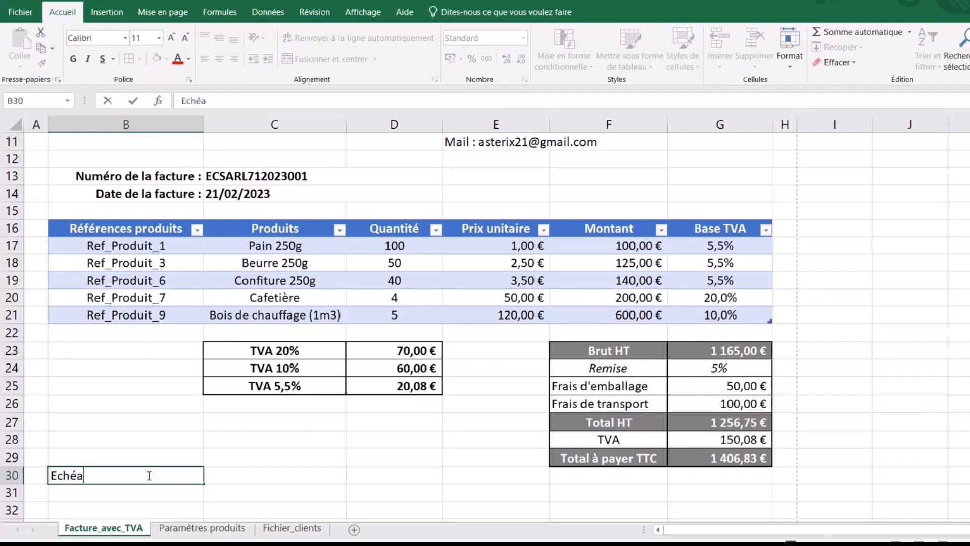
pyautogui.write('e paiemenr')
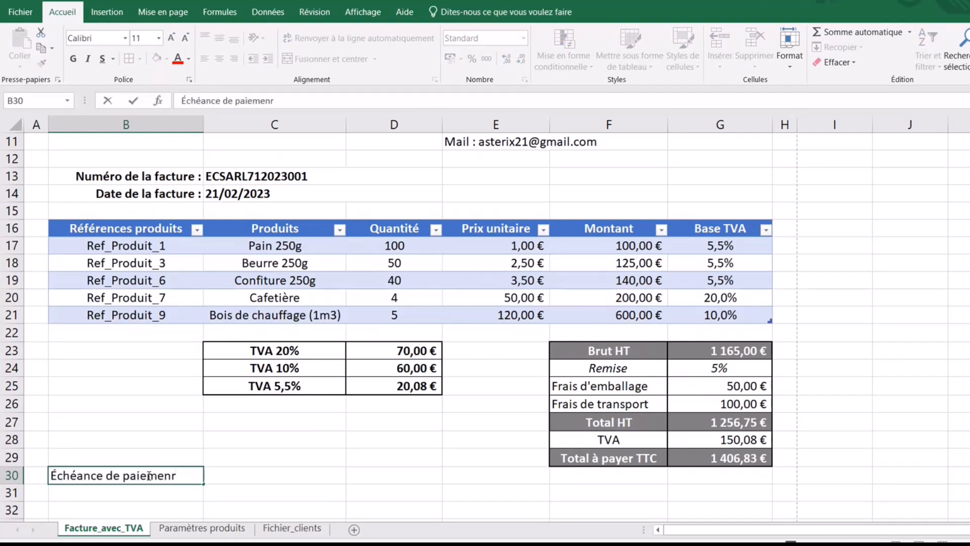
# - Complete 'Échéance de paiement :' in B30 and enter 'Dès réception de la facture' in C30
pyautogui.press('BackSpace')
pyautogui.write('t :')
pyautogui.click(259, 475)
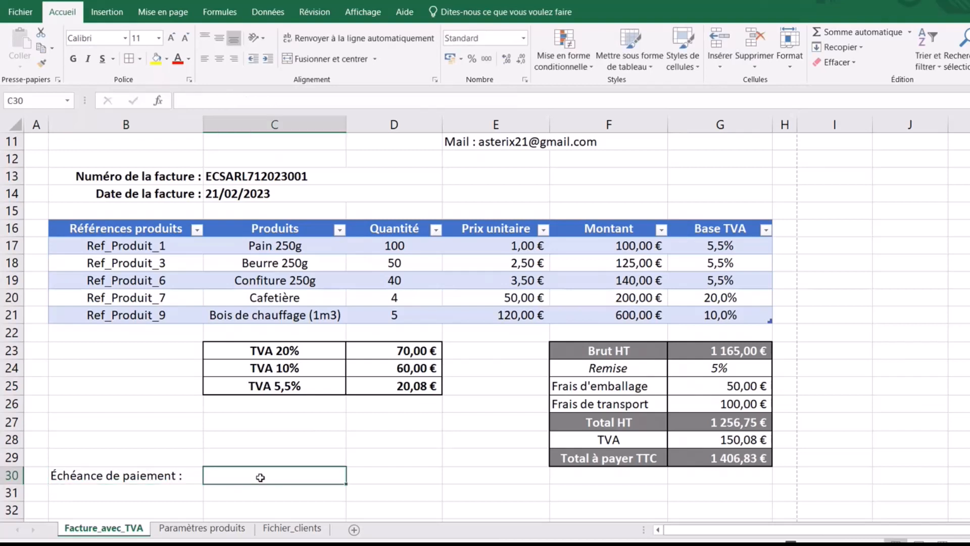
pyautogui.write('Dès ré')
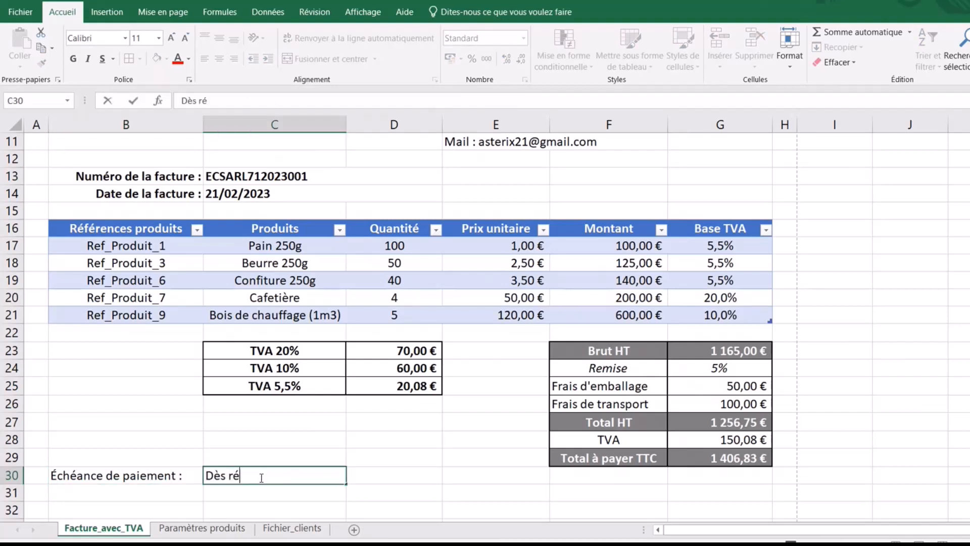
pyautogui.write('ception de la facture')
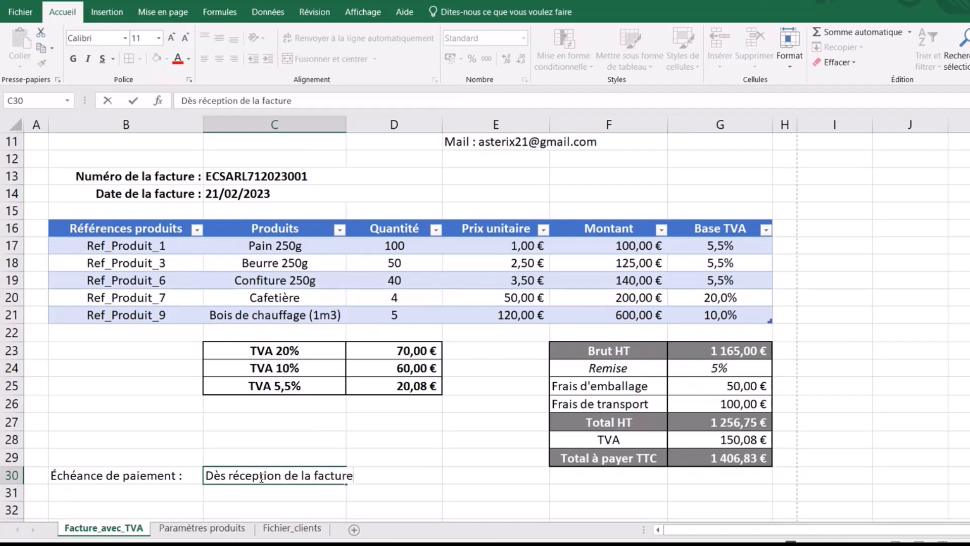
# - Enter 'Mode de paiement :' in B31 and 'Chèque ou virement bancaire' in C31
pyautogui.click(159, 492)
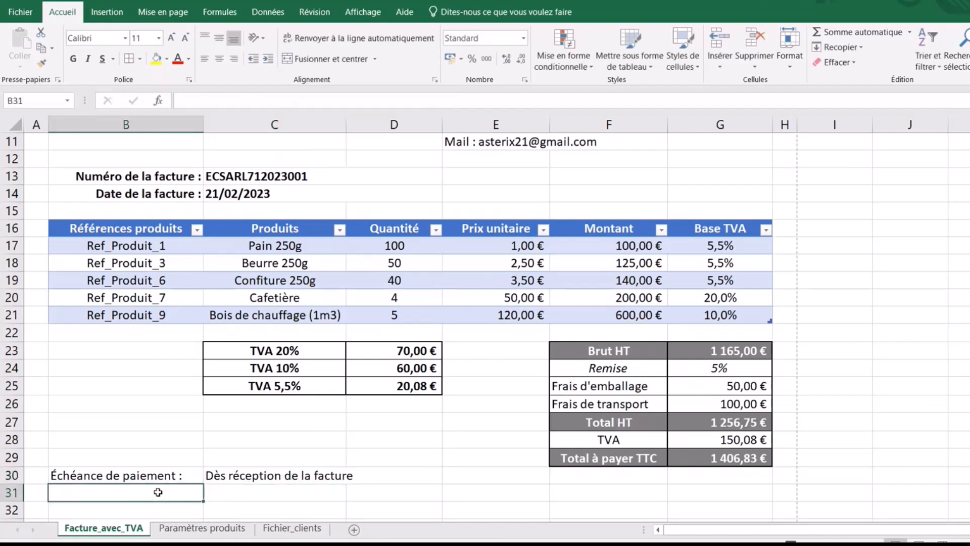
pyautogui.write('Mode de paie')
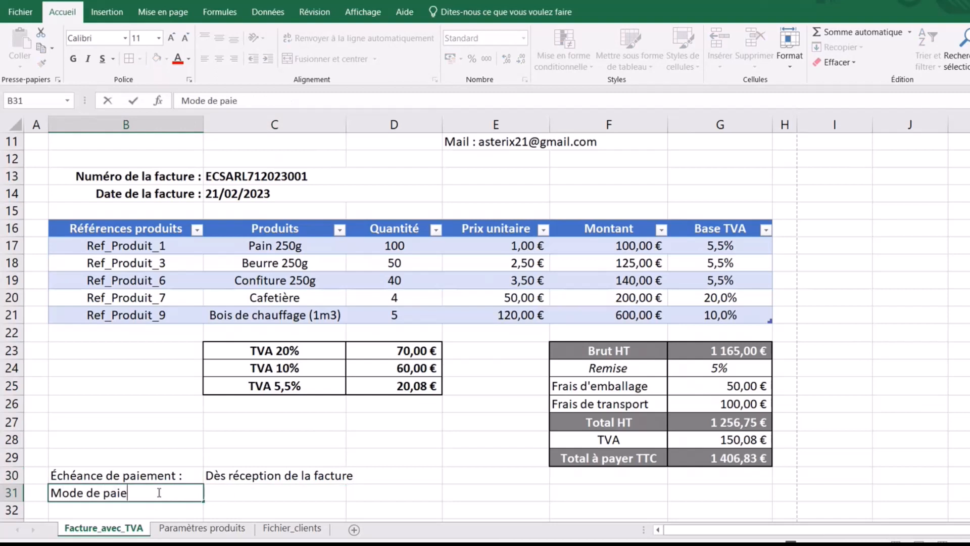
pyautogui.write('ment :')
pyautogui.click(239, 493)
pyautogui.write('Chèque')
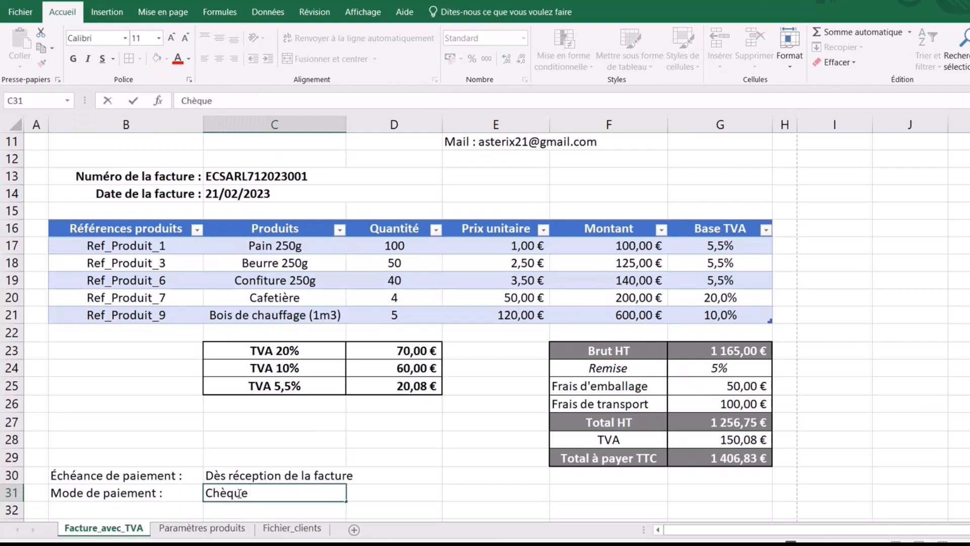
pyautogui.write(' ou virement')
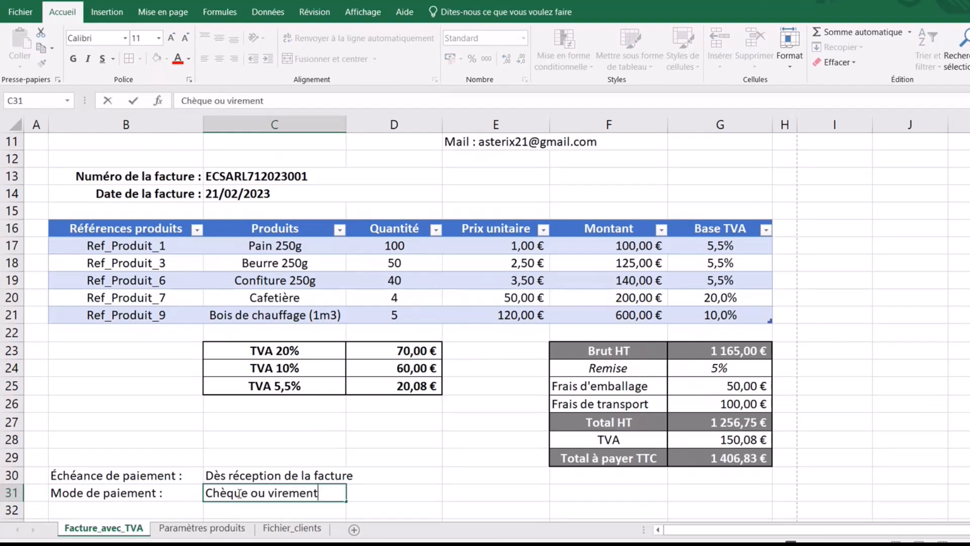
pyautogui.write(' bancaire')
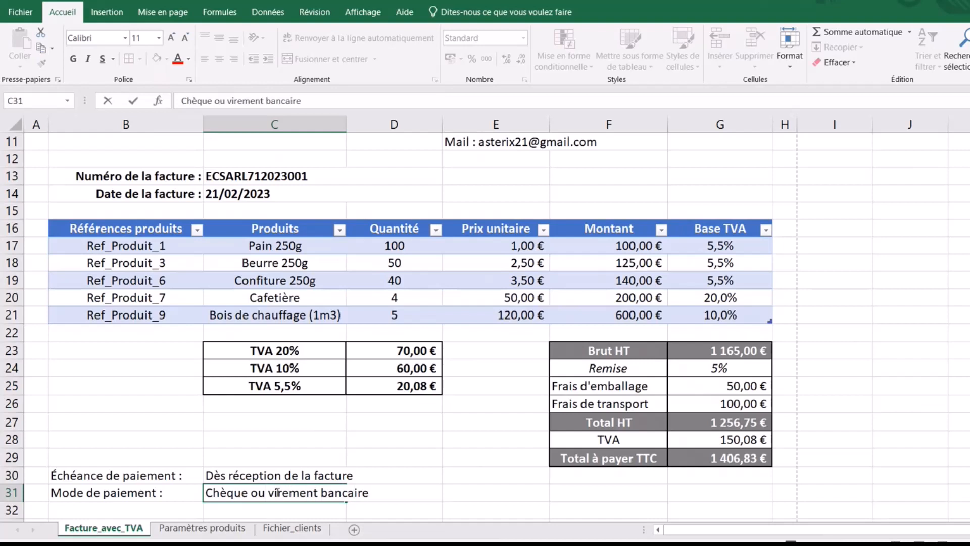
# - Merge C30:D30 and C31:D31 and left-align both payment values
pyautogui.click(450, 505)
pyautogui.moveTo(330, 476); pyautogui.dragTo(390, 472)
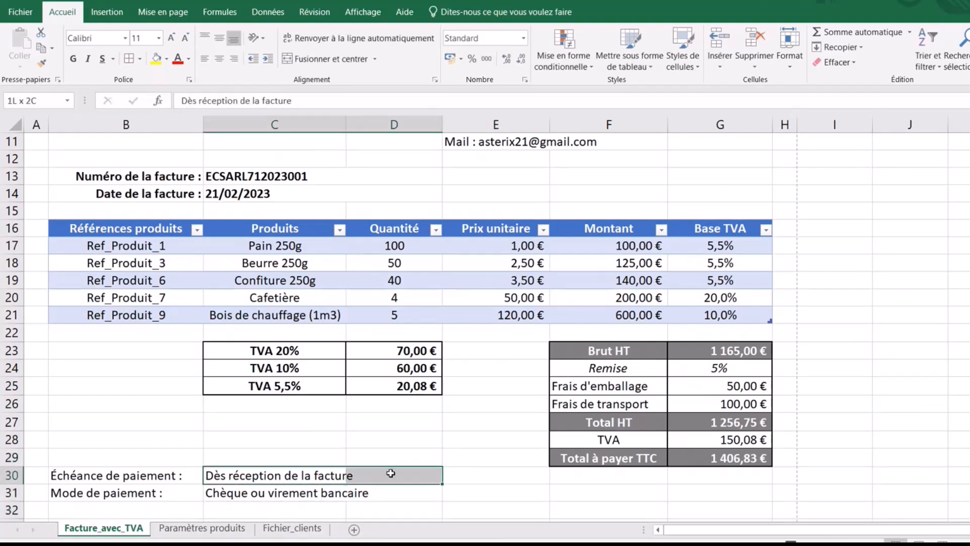
pyautogui.click(290, 59)
pyautogui.click(205, 58)
pyautogui.click(331, 496)
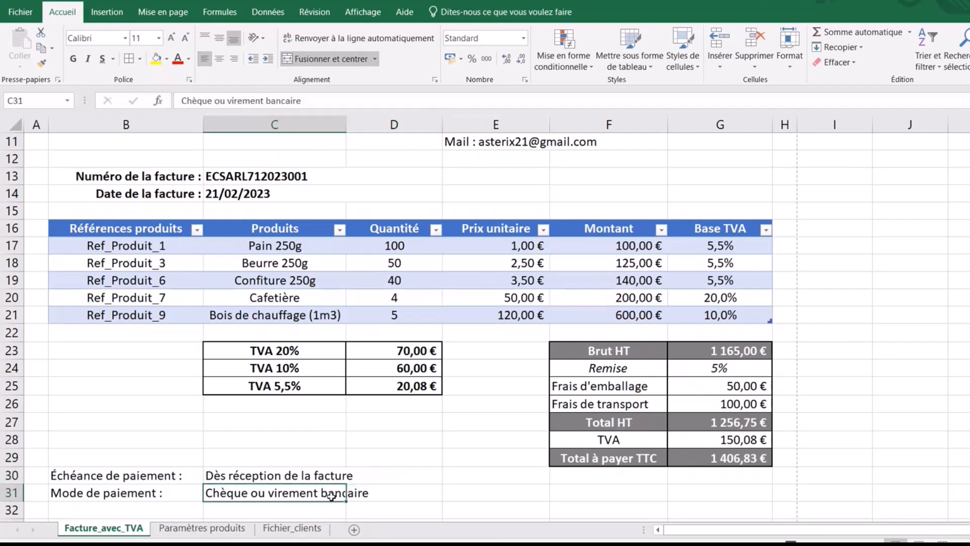
pyautogui.moveTo(331, 496); pyautogui.dragTo(374, 492)
pyautogui.click(303, 59)
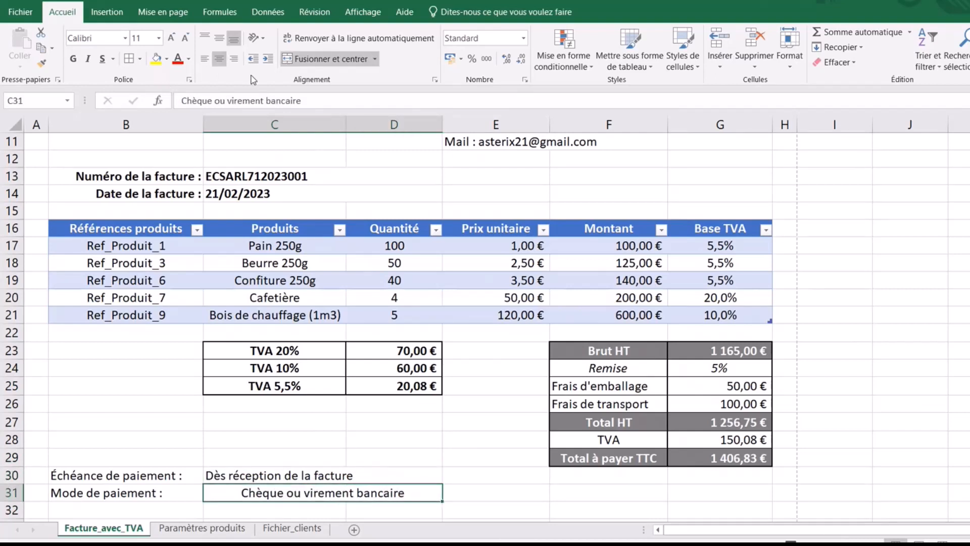
pyautogui.click(204, 58)
# - Right-align the payment labels in B30:B31 and bold the payment-term rows
pyautogui.moveTo(167, 472); pyautogui.dragTo(414, 495)
pyautogui.click(233, 59)
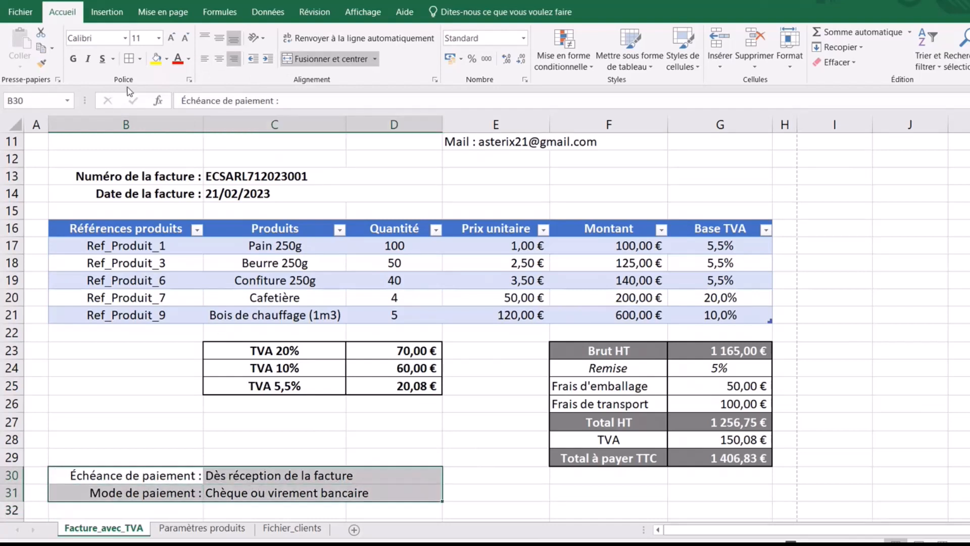
pyautogui.click(76, 59)
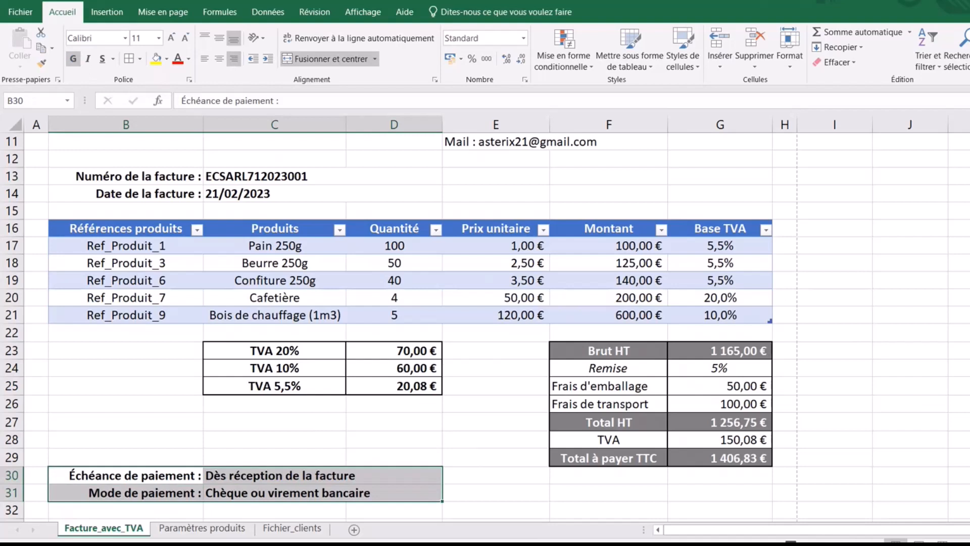
pyautogui.click(538, 495)
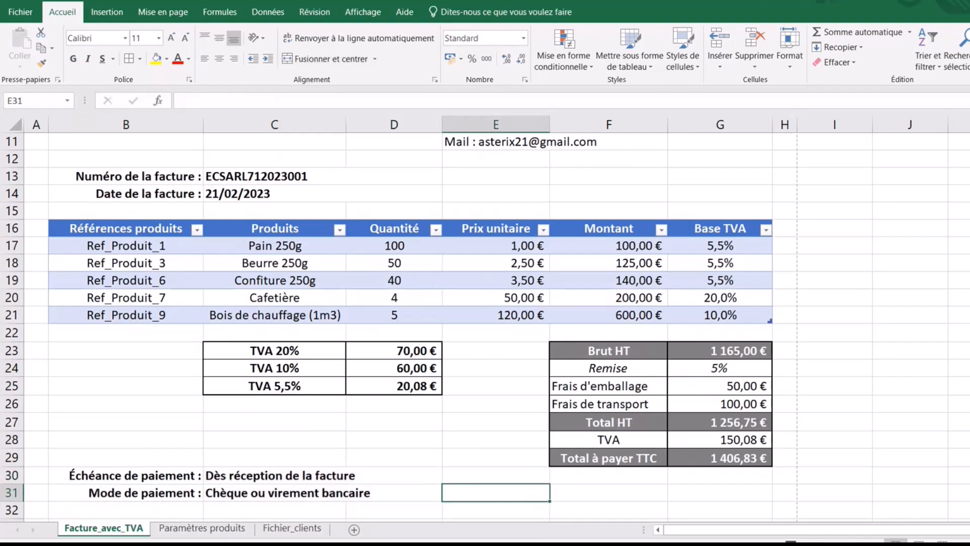
pyautogui.scroll(-3, 486, 327)
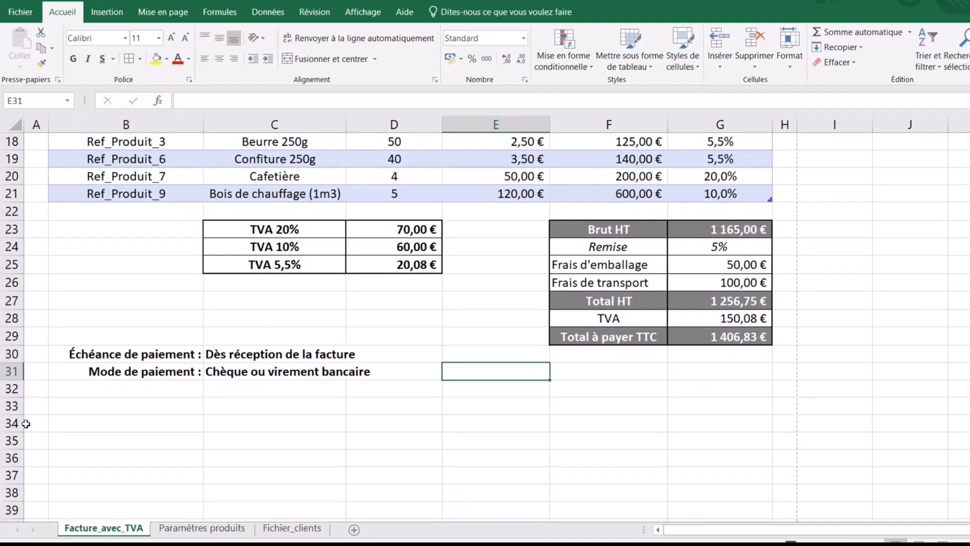
pyautogui.click(122, 403)
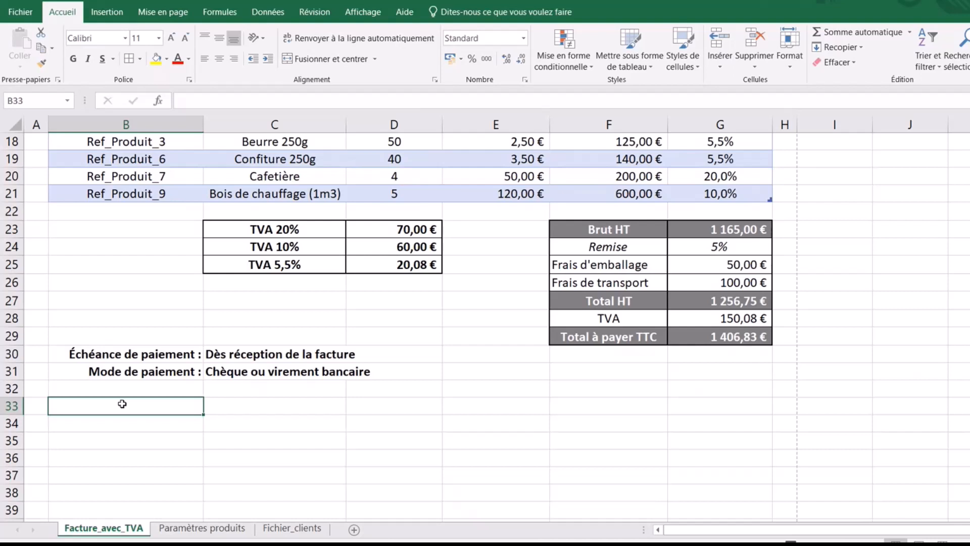
# - Type 'Nous vous remercions de votre confiance.' and 'Cordialement' on two lines in B33
pyautogui.write('Np')
pyautogui.press('BackSpace')
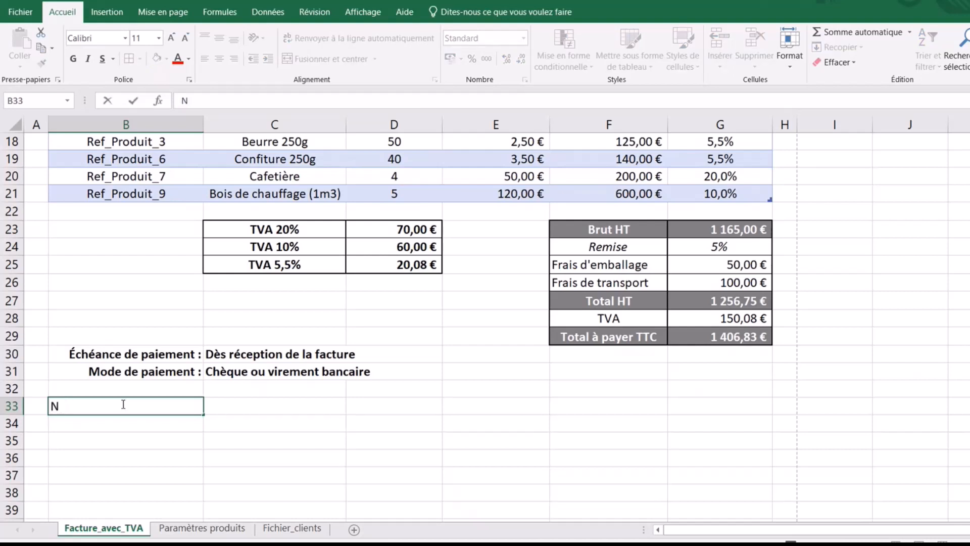
pyautogui.write('ous vous remercio')
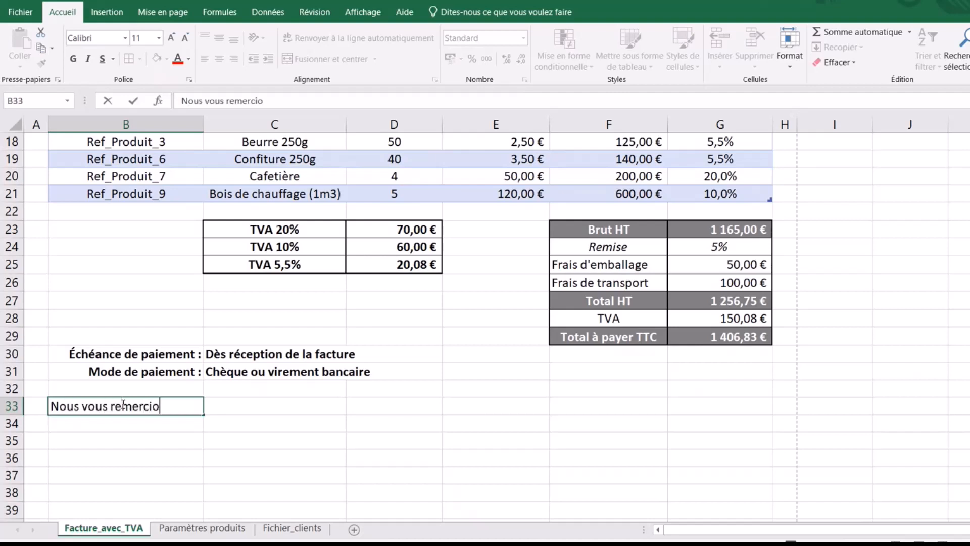
pyautogui.write('ns de votr')
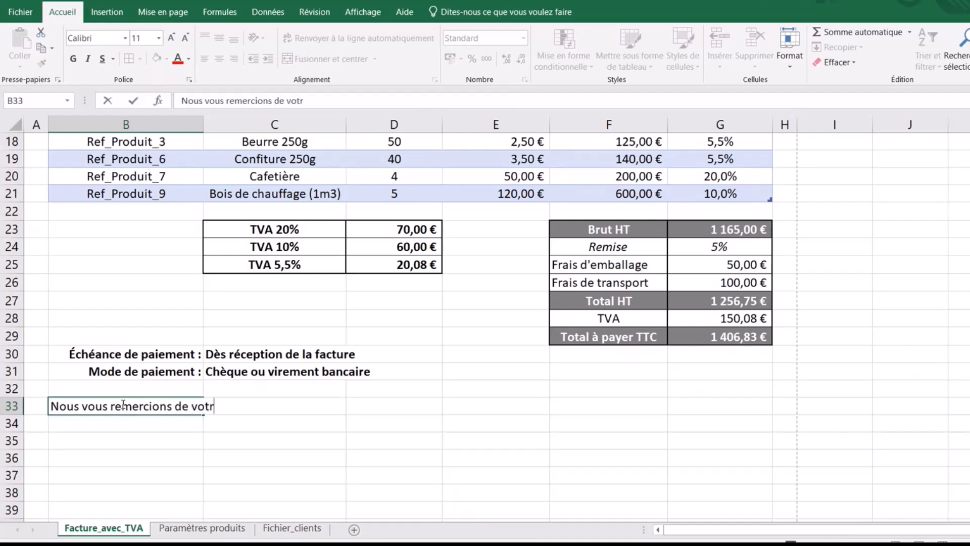
pyautogui.write('e confiance.')
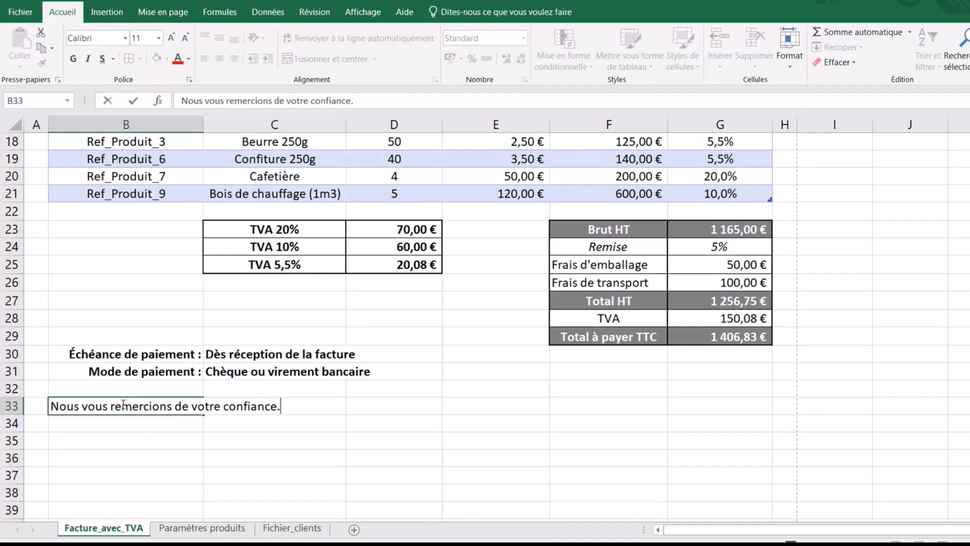
pyautogui.press('Return')
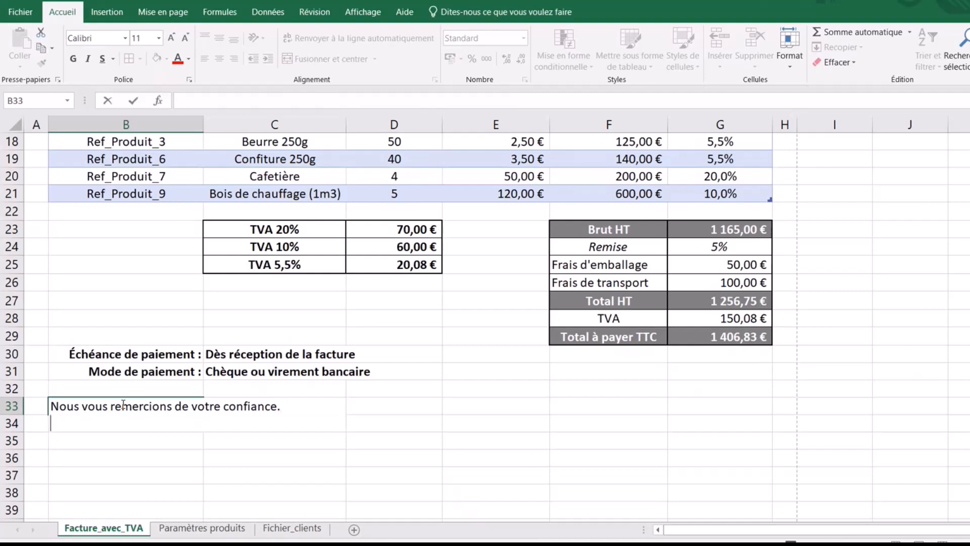
pyautogui.write('Cordialemen')
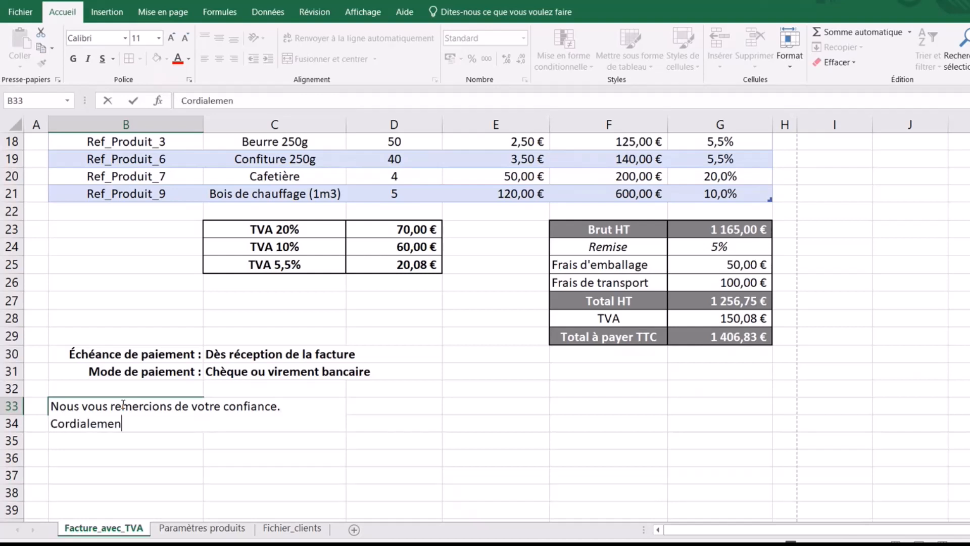
pyautogui.write('t.')
pyautogui.press('Return')
# - Merge and centre the message across B33:G33, bold it, and centre it vertically
pyautogui.moveTo(122, 404); pyautogui.dragTo(681, 410)
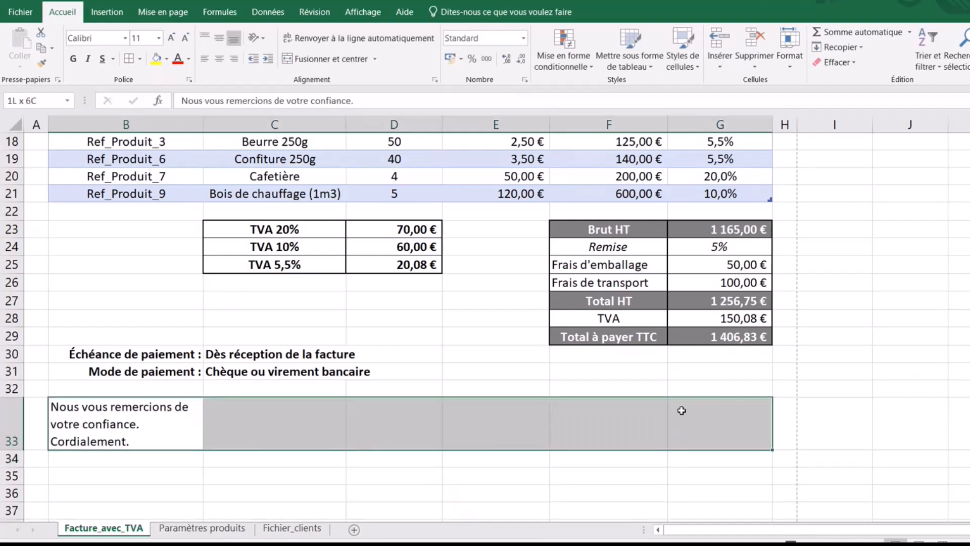
pyautogui.click(289, 62)
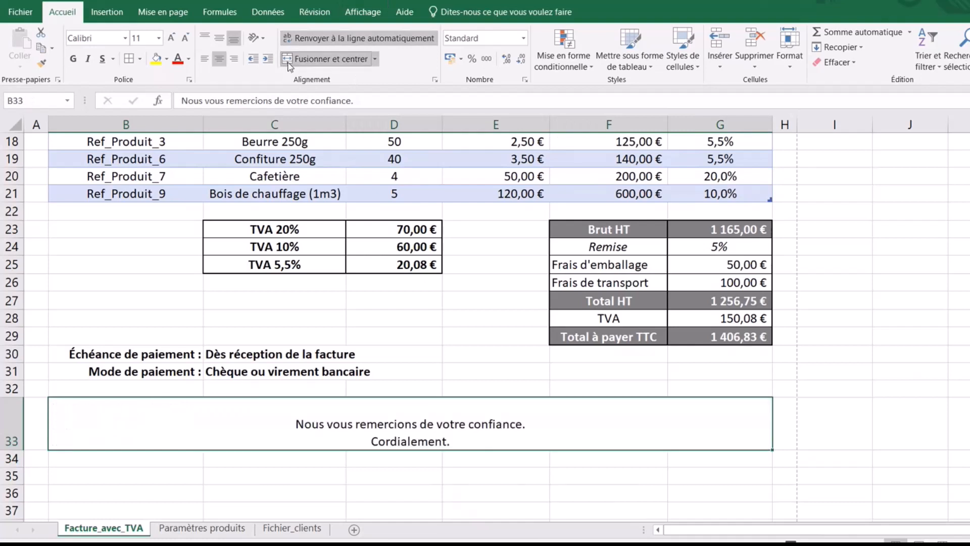
pyautogui.click(73, 58)
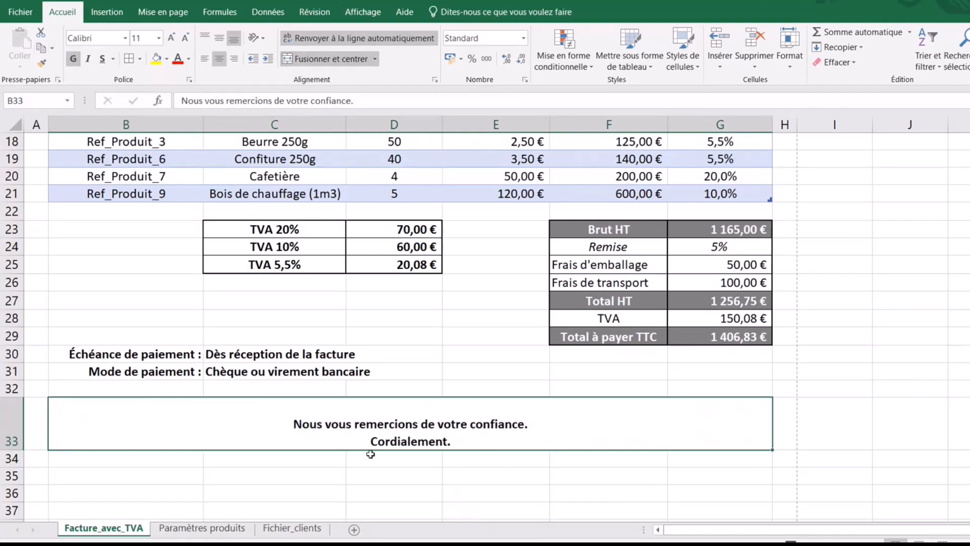
pyautogui.click(435, 79)
pyautogui.click(622, 263)
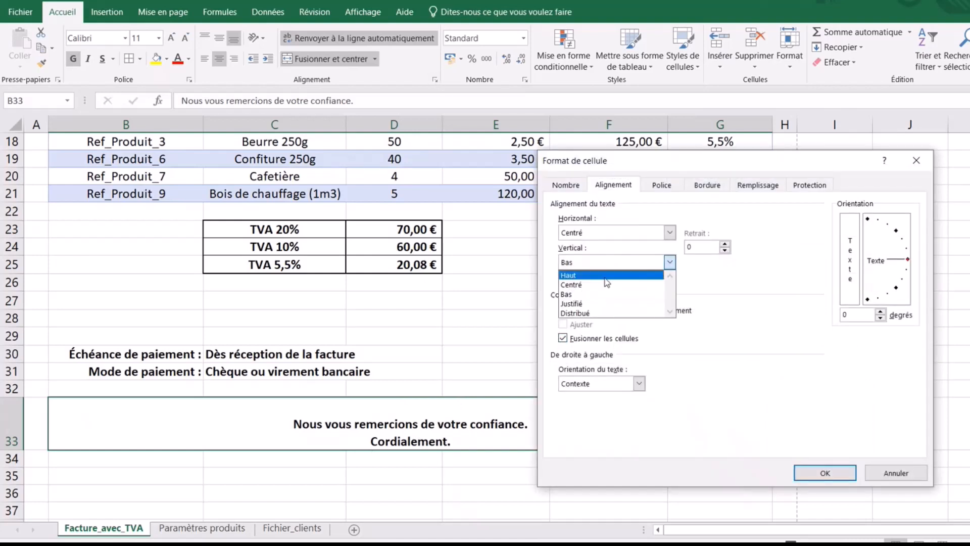
pyautogui.click(602, 282)
pyautogui.click(825, 472)
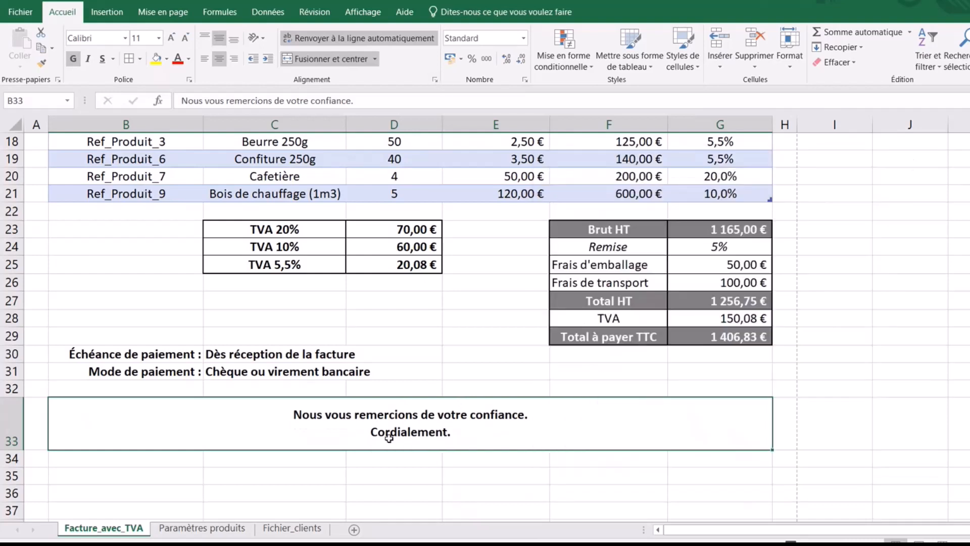
pyautogui.click(430, 479)
pyautogui.click(139, 471)
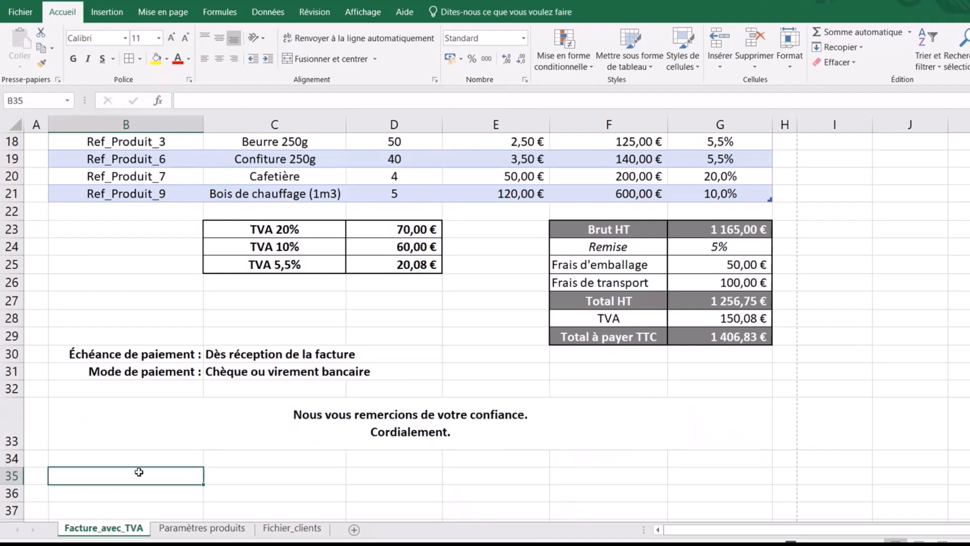
# - Type the footer with the SIRET number, 'RCS Dijon / Code APE : 58.1' in B35
pyautogui.write('Numéro')
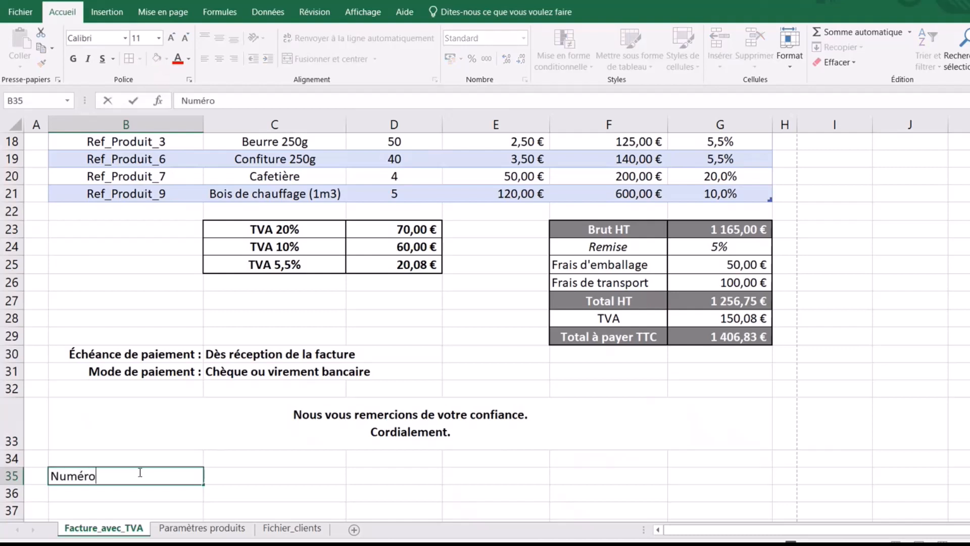
pyautogui.write(' SIRET : 111.222.')
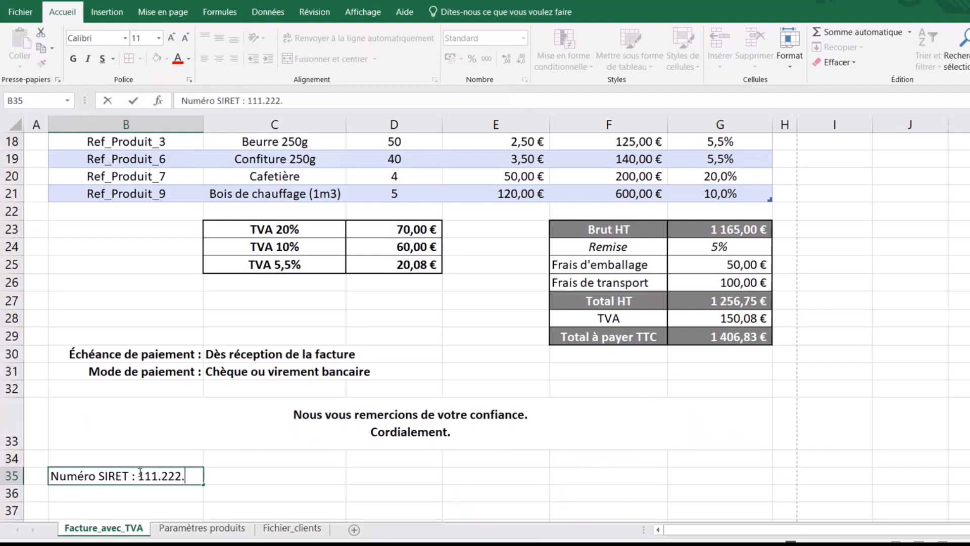
pyautogui.write('333.12345')
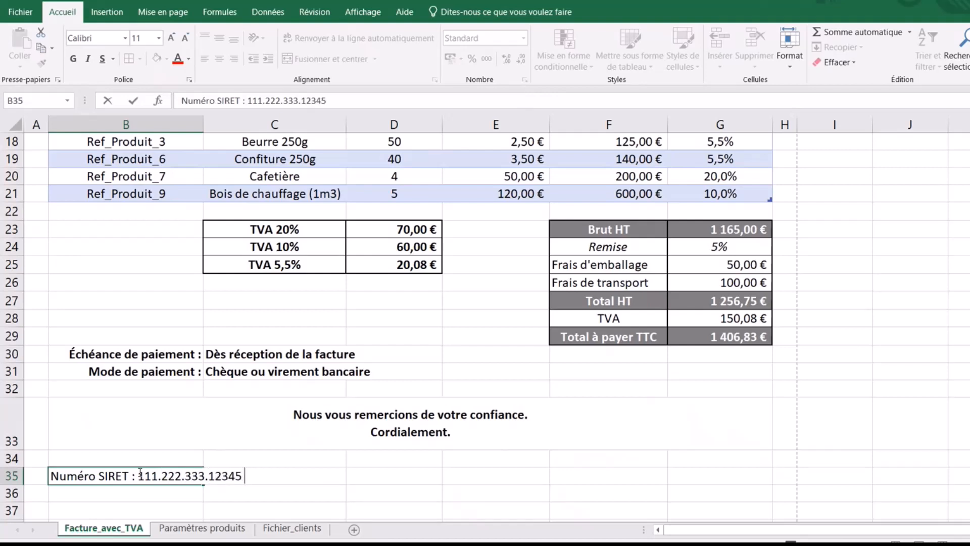
pyautogui.write('RCS')
pyautogui.write('Dijon /')
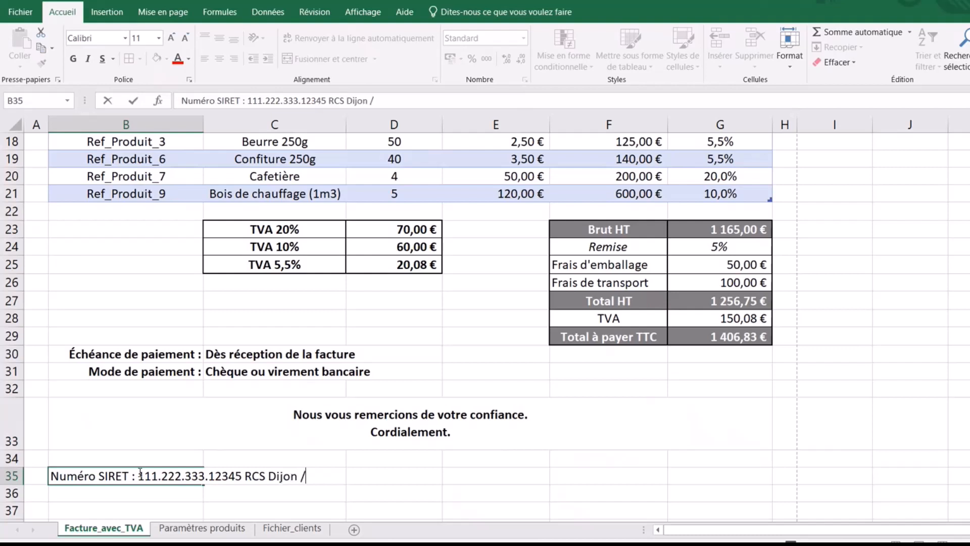
pyautogui.write(' Code APE')
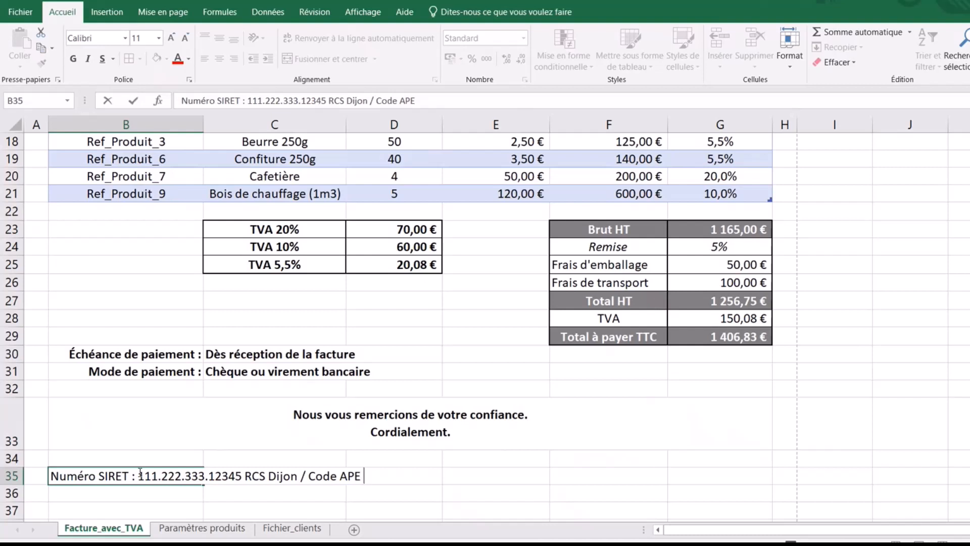
pyautogui.write(' : 58.1')
pyautogui.click(127, 513)
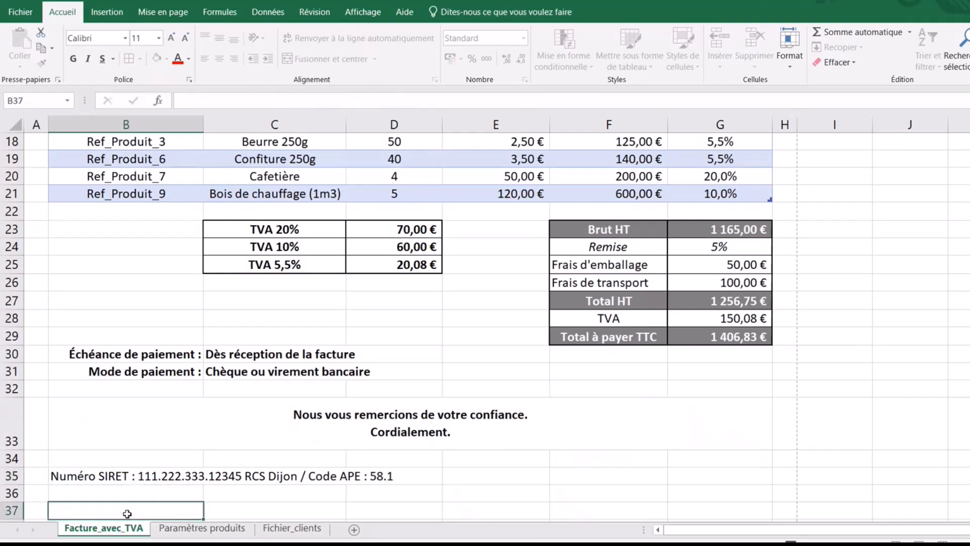
# - Merge and centre the footer text across B35:G35
pyautogui.moveTo(134, 478); pyautogui.dragTo(701, 485)
pyautogui.click(290, 64)
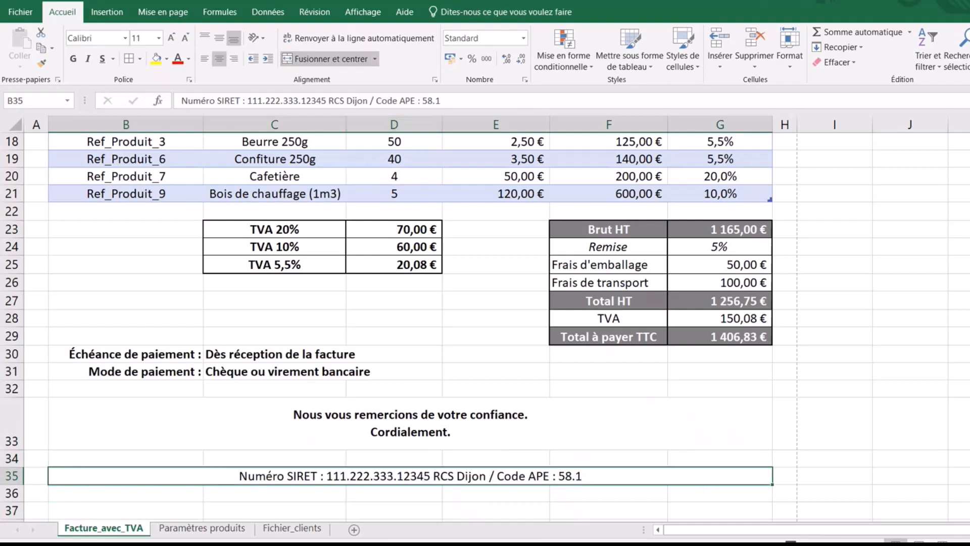
pyautogui.scroll(-2, 170, 427)
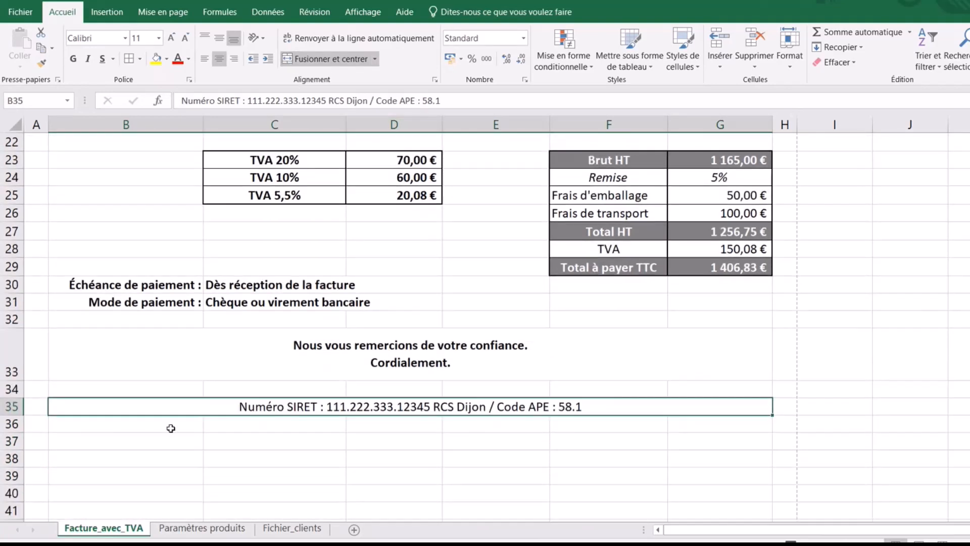
pyautogui.click(171, 427)
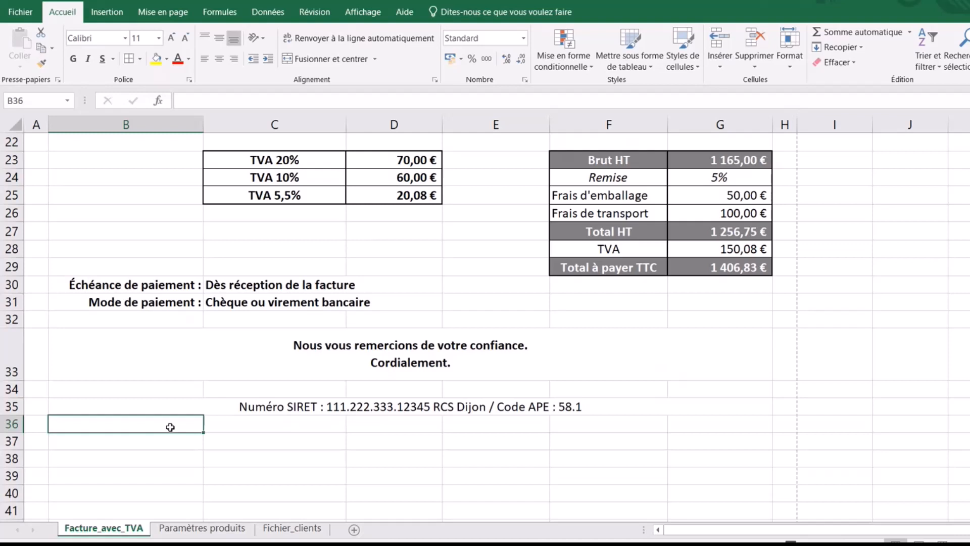
# - Enter the 'Numéro TVA Intercommunautaire' label with the company's VAT number in B36
pyautogui.write('N')
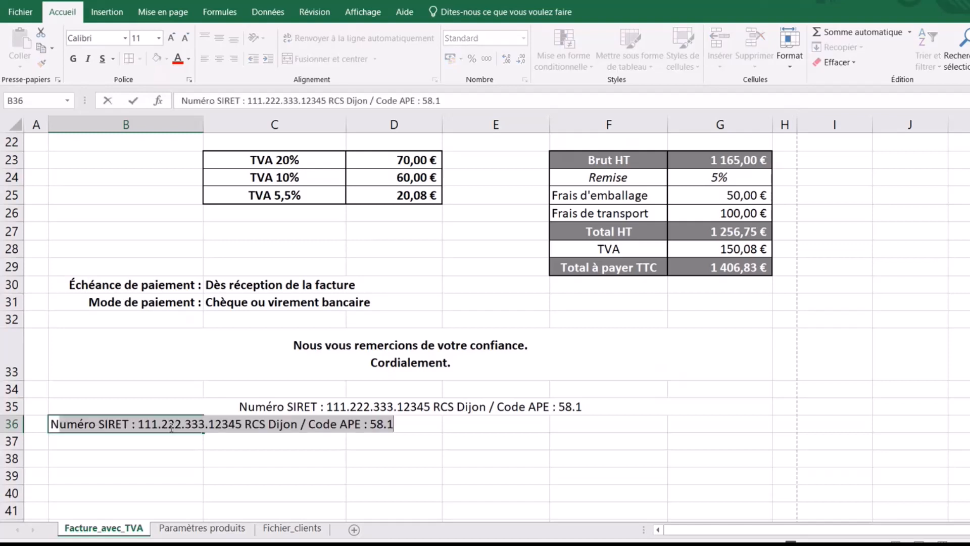
pyautogui.write('uméro TVA ')
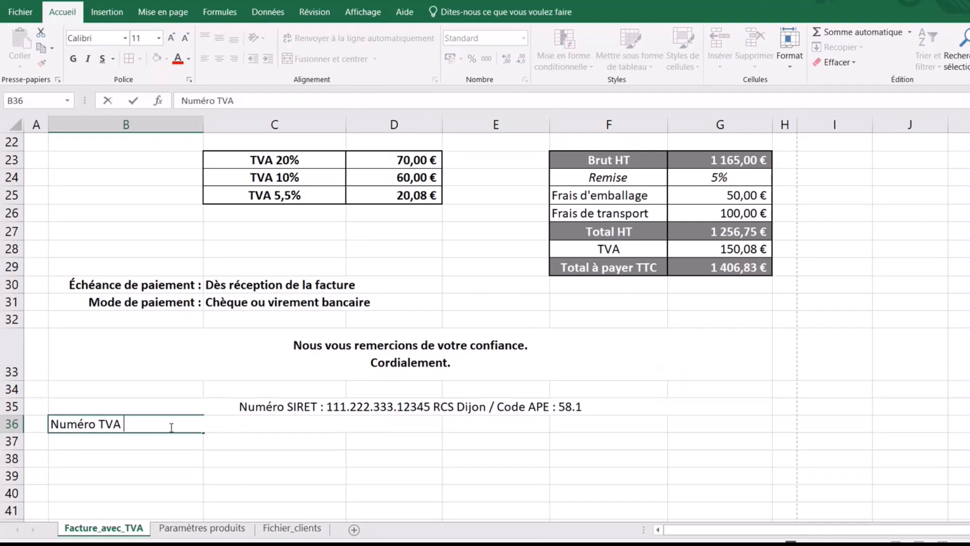
pyautogui.write('Intercommuanutaire')
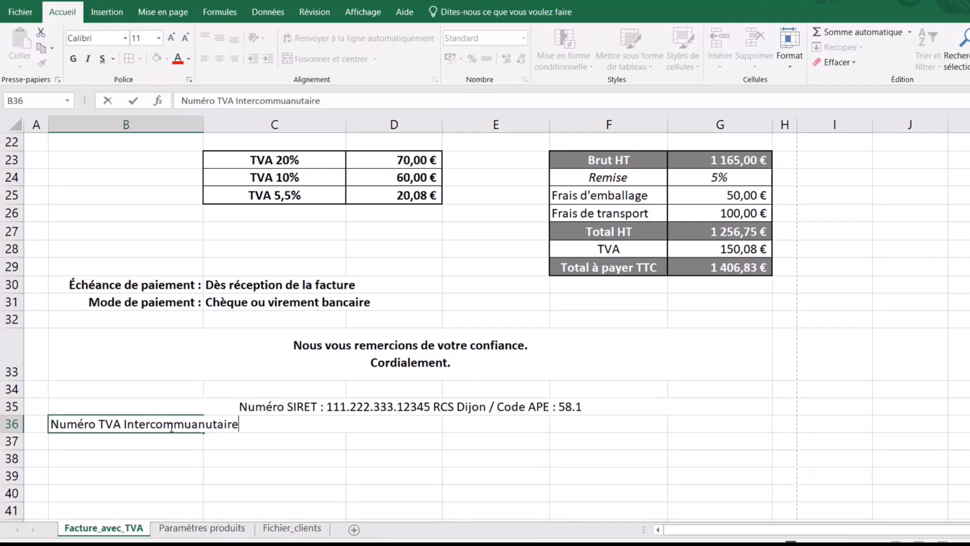
pyautogui.press('BackSpace')
pyautogui.press('BackSpace')
pyautogui.press('BackSpace')
pyautogui.press('BackSpace')
pyautogui.press('BackSpace')
pyautogui.press('BackSpace')
pyautogui.press('BackSpace')
pyautogui.press('BackSpace')
pyautogui.write('nautaire')
pyautogui.write(': FR 12.111.222')
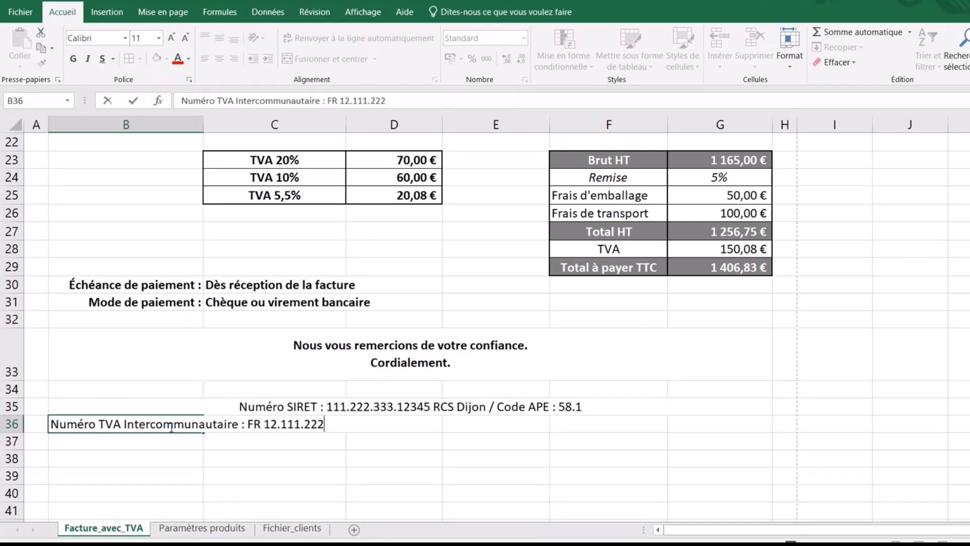
pyautogui.write('.333')
pyautogui.click(378, 460)
# - Merge and centre the VAT line across B36:G36 and make it bold
pyautogui.moveTo(163, 420); pyautogui.dragTo(736, 418)
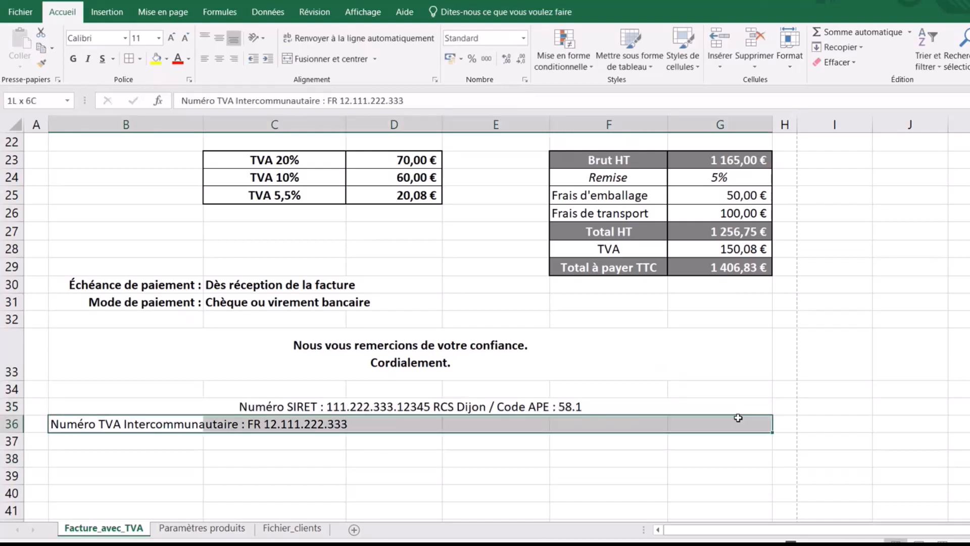
pyautogui.click(328, 59)
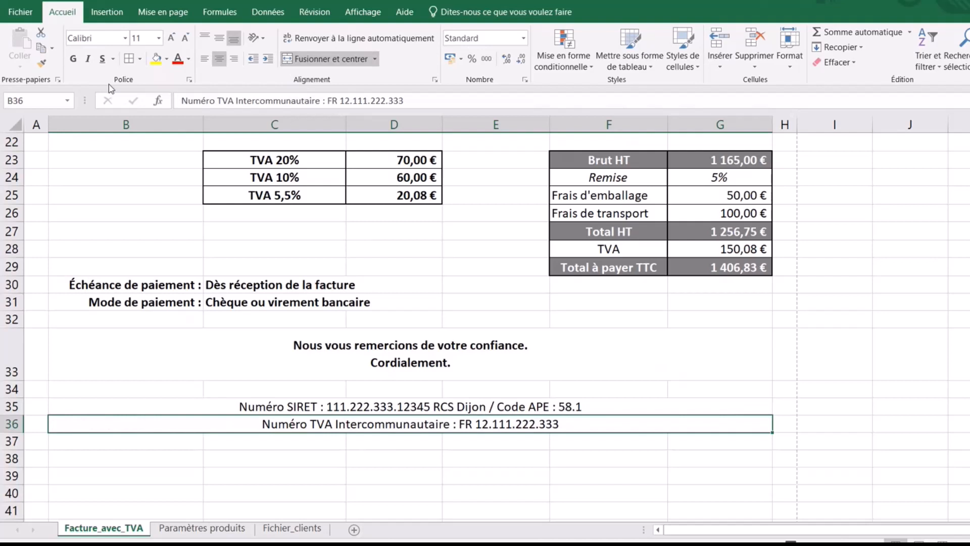
pyautogui.click(73, 59)
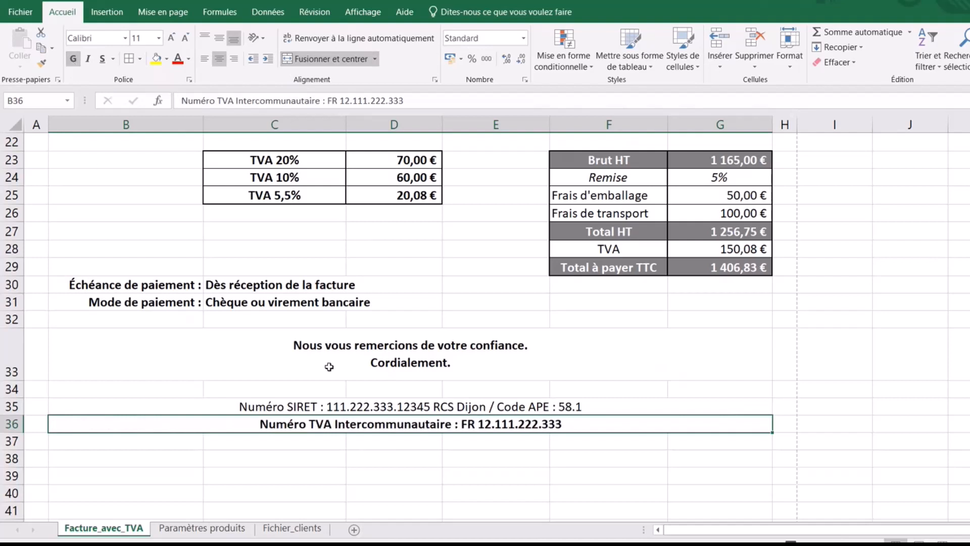
# - Box the SIRET and VAT lines (B35:G36) with a thick outline border
pyautogui.moveTo(358, 406); pyautogui.dragTo(367, 425)
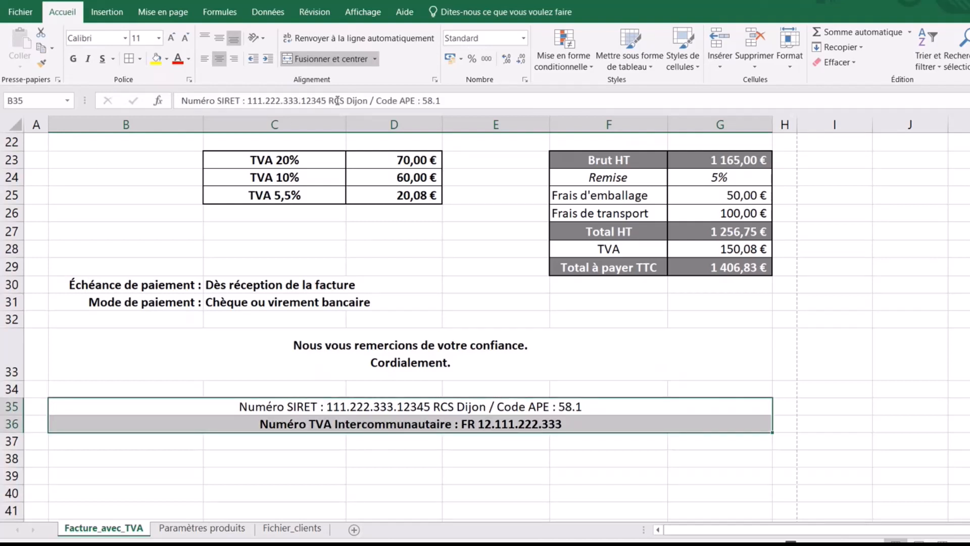
pyautogui.click(139, 59)
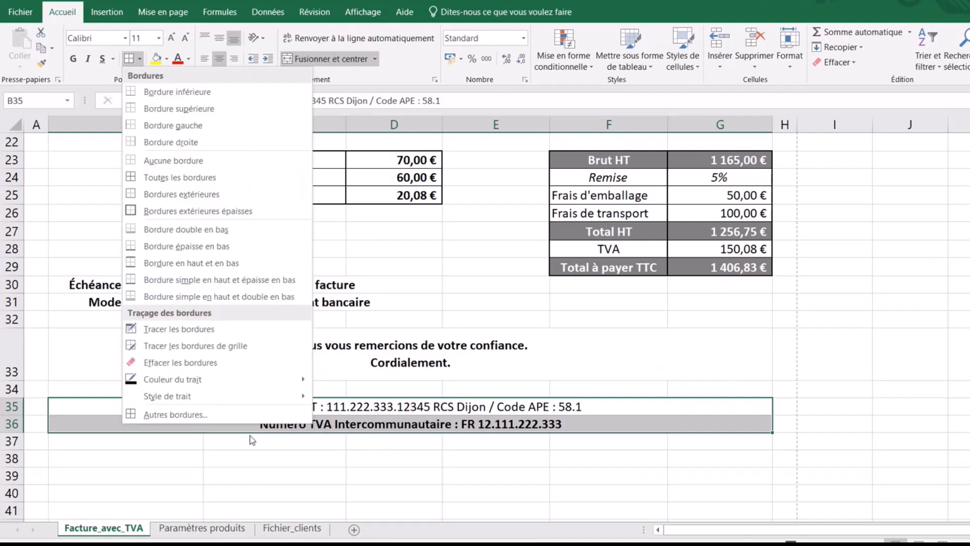
pyautogui.click(181, 416)
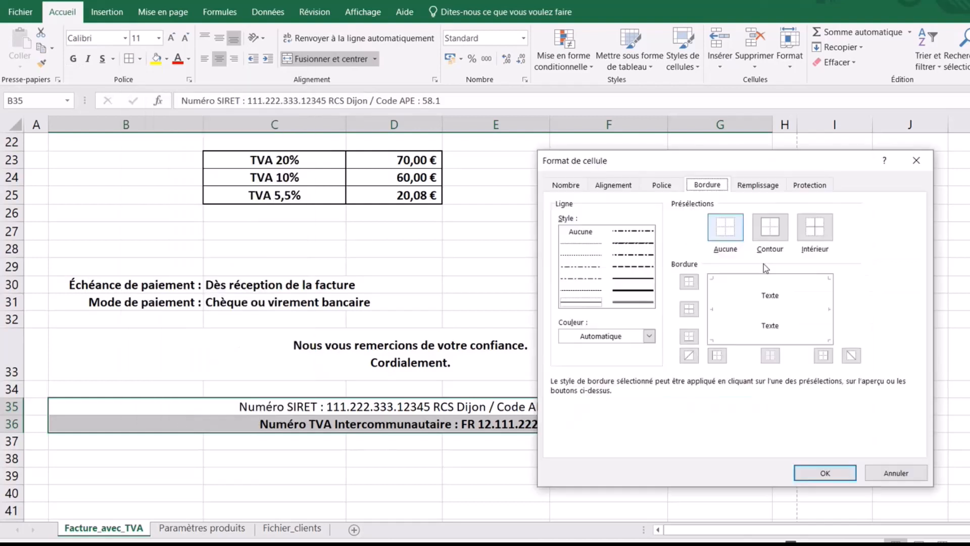
pyautogui.click(633, 279)
pyautogui.click(775, 233)
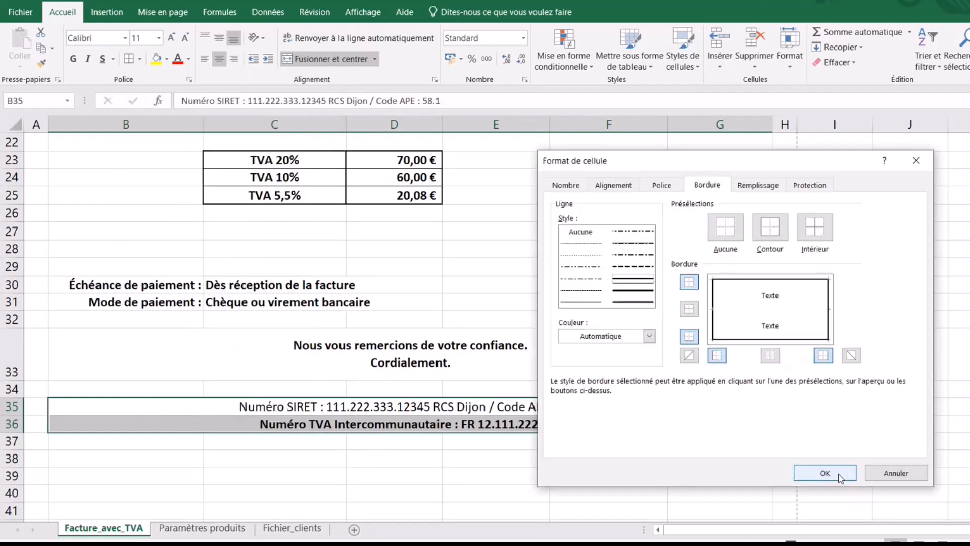
pyautogui.click(825, 472)
pyautogui.click(386, 480)
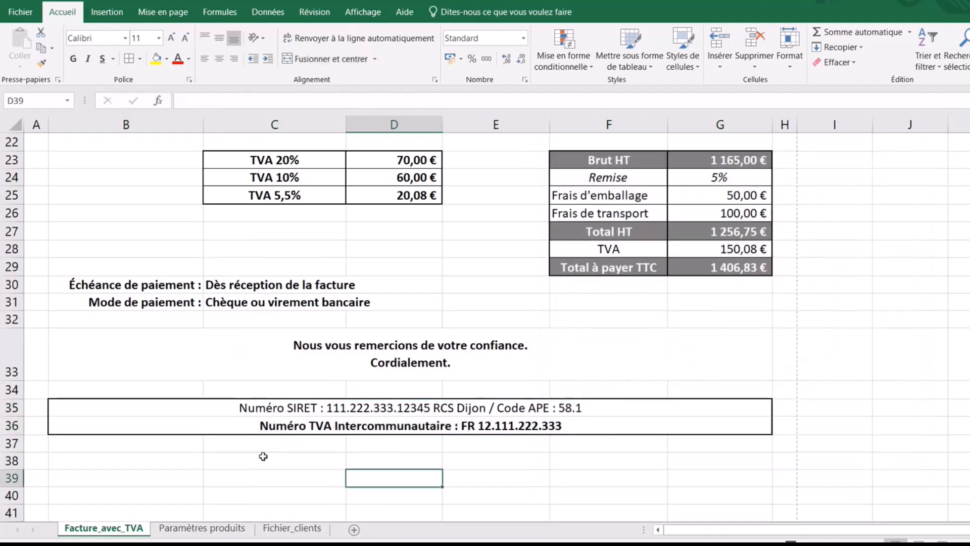
pyautogui.click(132, 457)
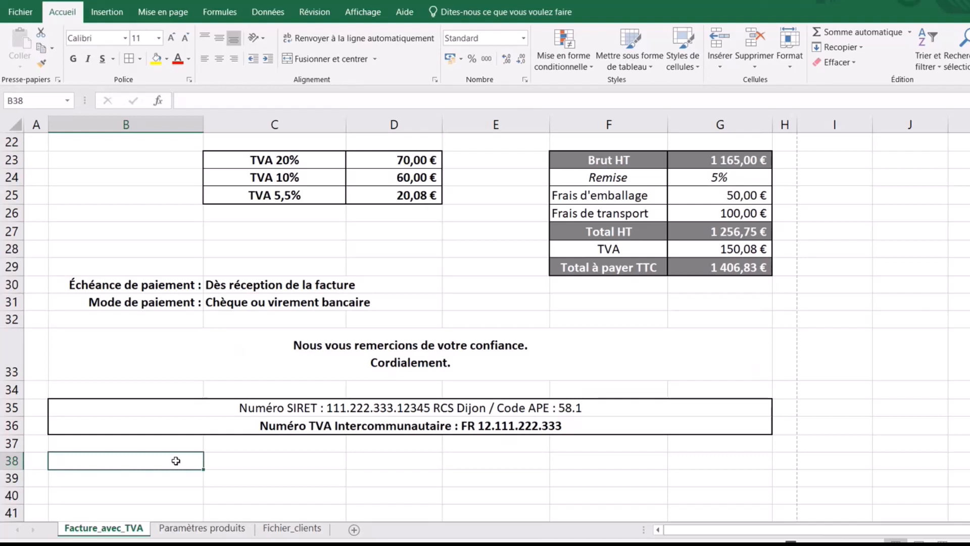
# - Enter 'Coordonnées bancaires' in B38, merged and centred across columns B to G
pyautogui.write('Coord')
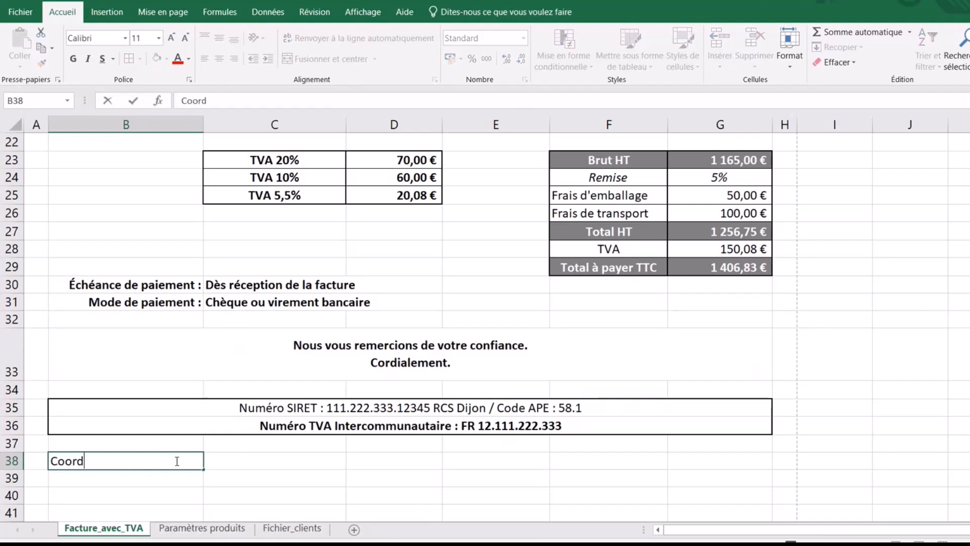
pyautogui.write('onnées bancai')
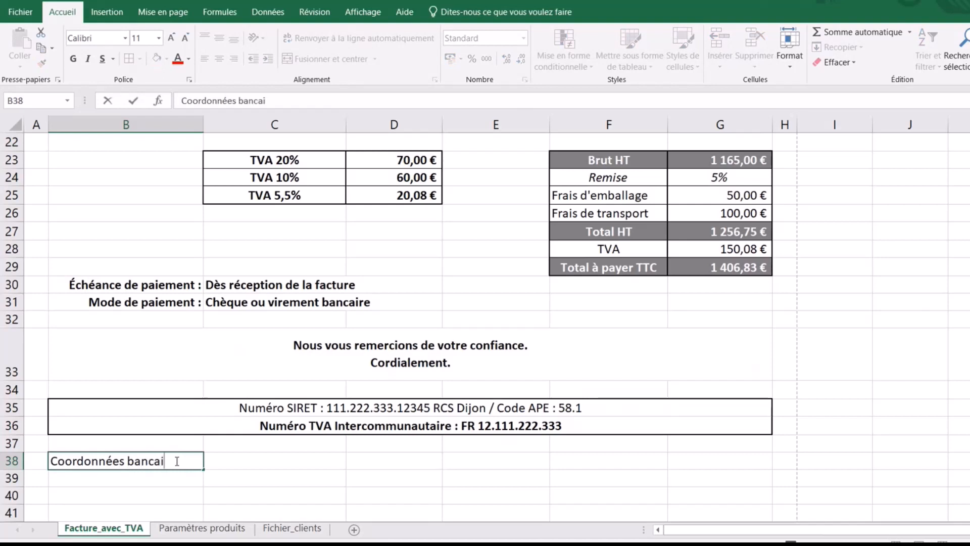
pyautogui.write('res')
pyautogui.click(240, 497)
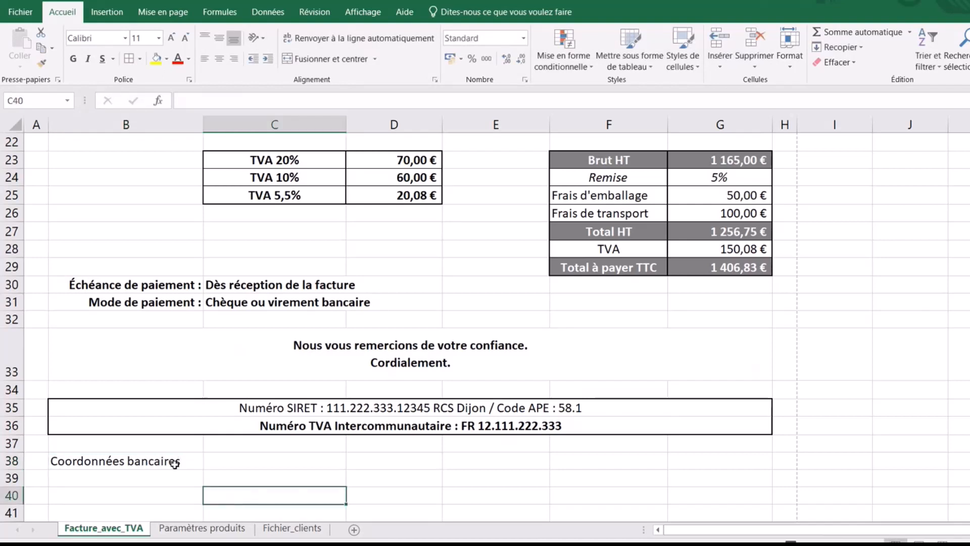
pyautogui.moveTo(173, 461); pyautogui.dragTo(758, 461)
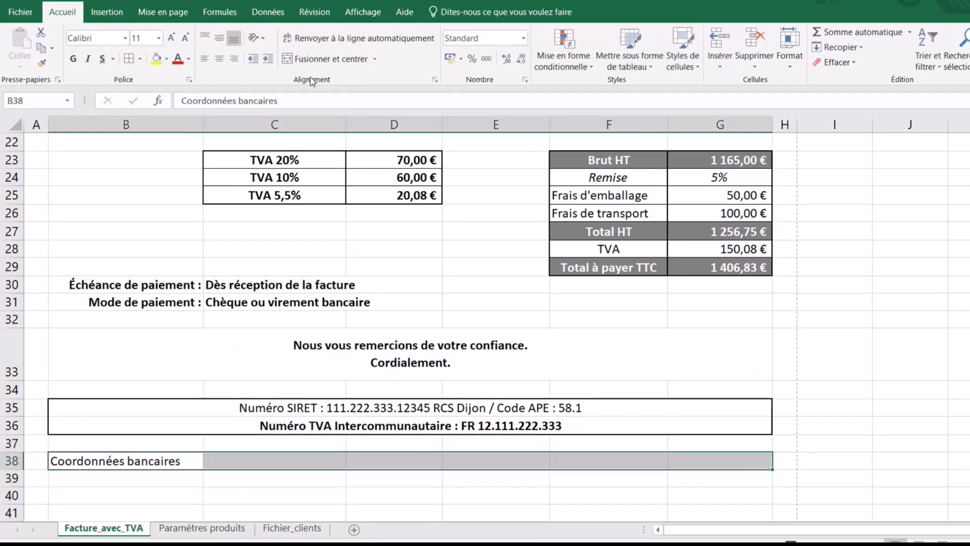
pyautogui.click(286, 61)
# - Enter the IBAN label and bank account number in B39, merged and centred across B:G
pyautogui.click(178, 477)
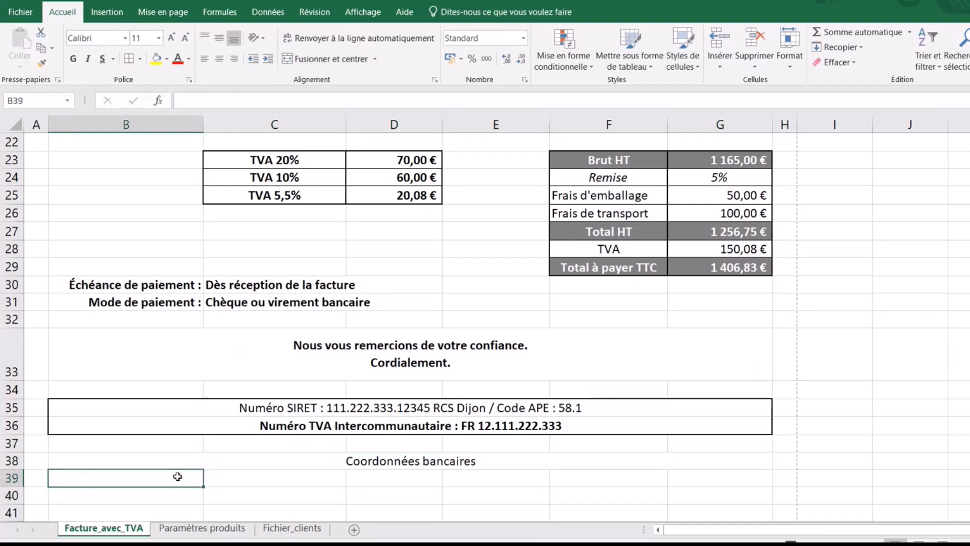
pyautogui.write('IBAN')
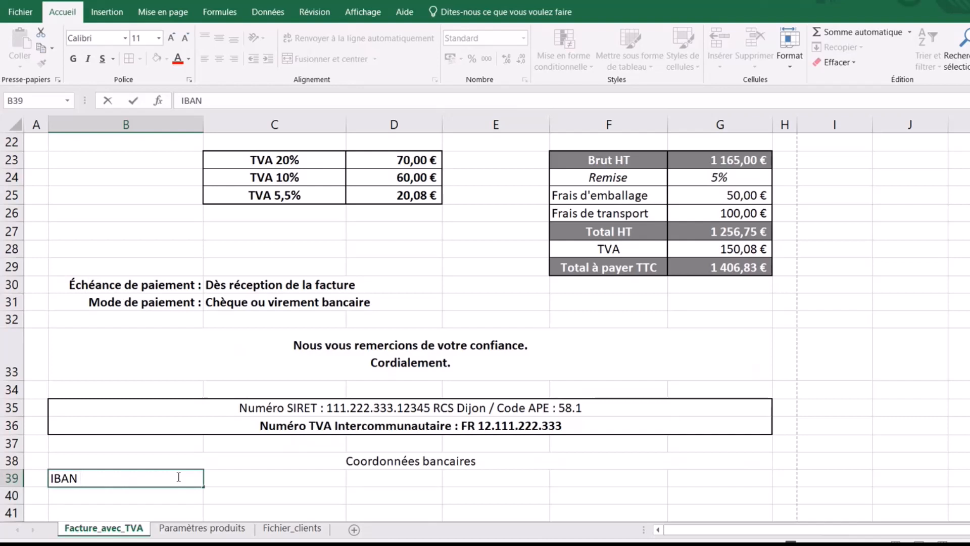
pyautogui.write('DE 12345678')
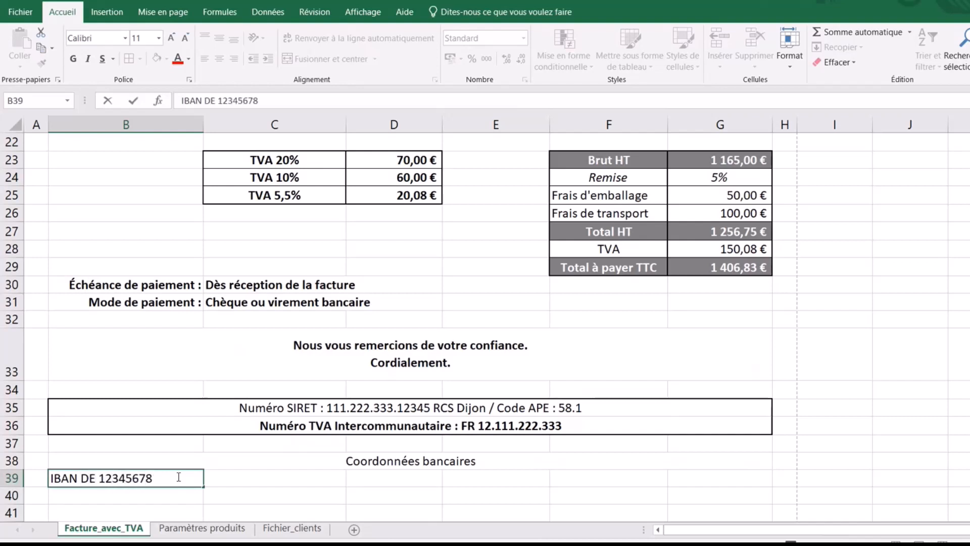
pyautogui.write(' 0123456789')
pyautogui.click(128, 516)
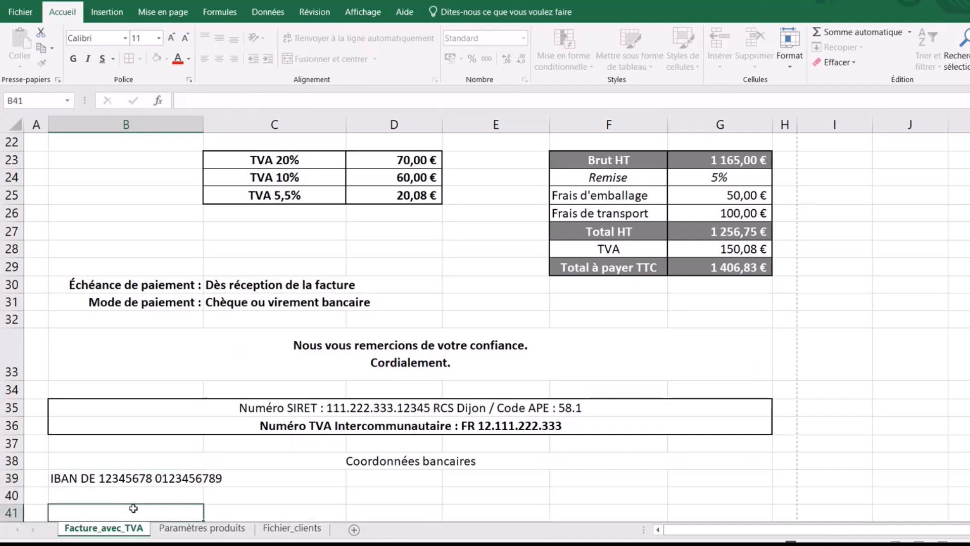
pyautogui.moveTo(115, 479); pyautogui.dragTo(703, 375)
pyautogui.click(291, 60)
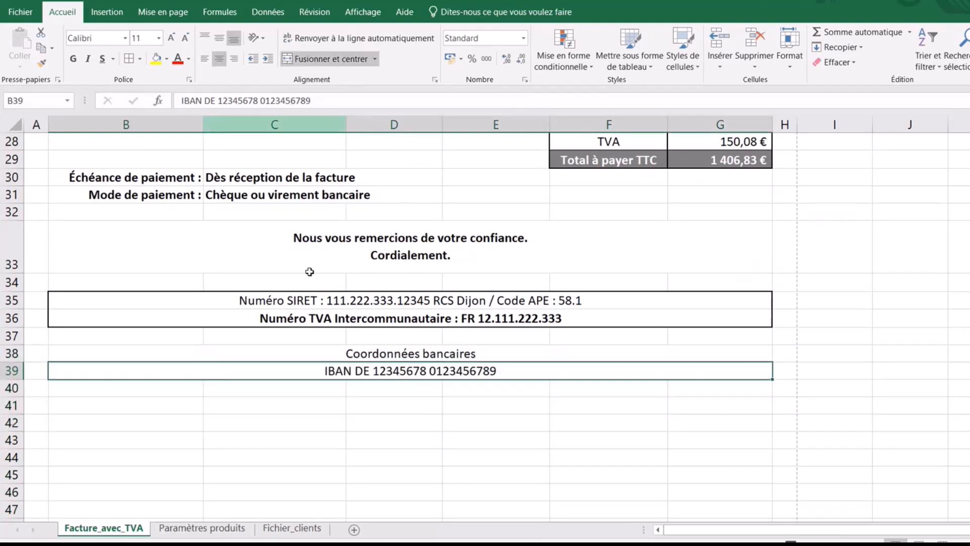
pyautogui.click(381, 416)
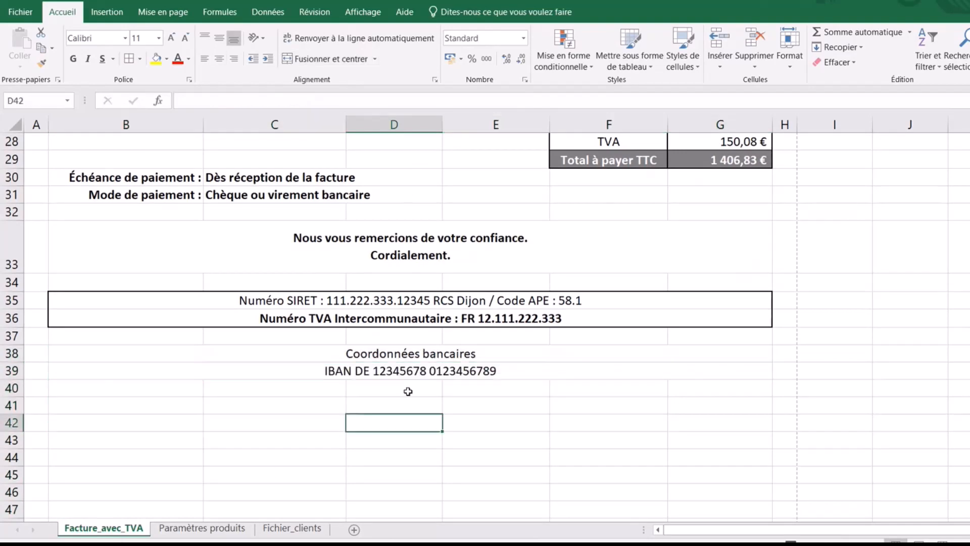
# - Make the Coordonnées bancaires heading bold
pyautogui.click(452, 351)
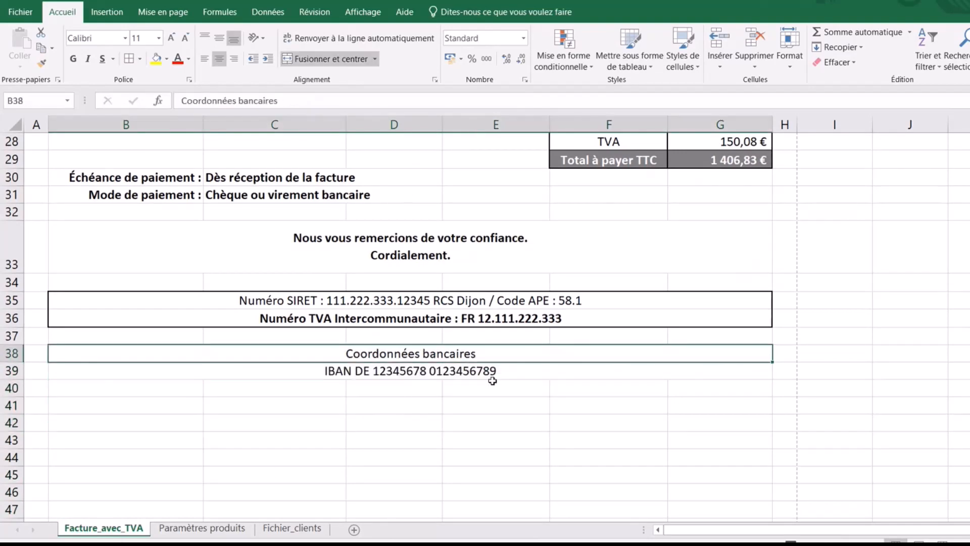
pyautogui.click(74, 59)
pyautogui.click(520, 455)
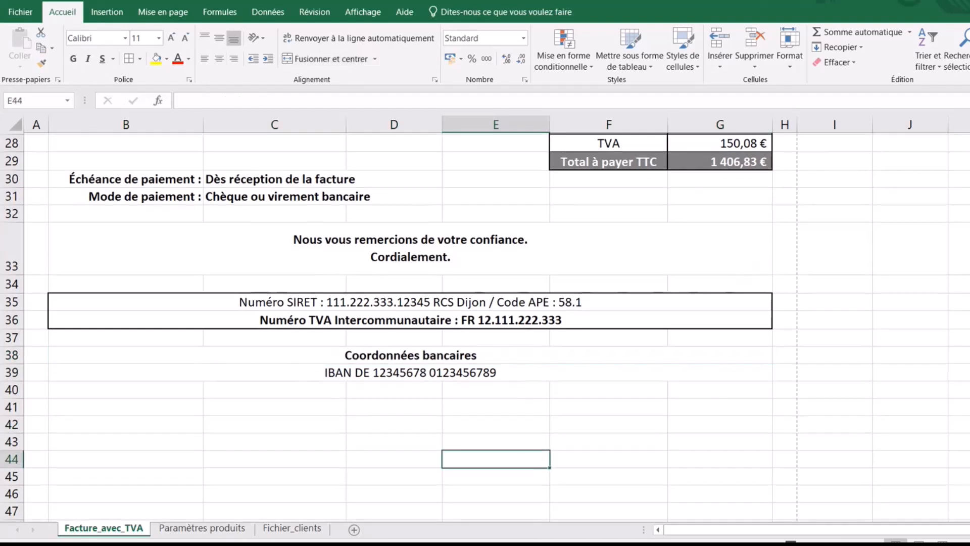
# - Move the client company name from E7 to F7
pyautogui.scroll(2, 485, 327)
pyautogui.scroll(3, 485, 326)
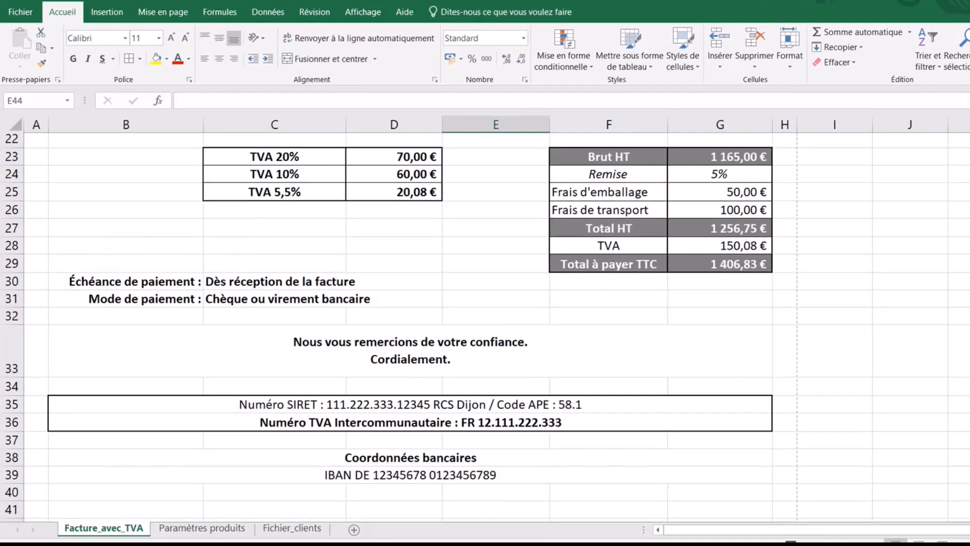
pyautogui.scroll(-1, 485, 326)
pyautogui.scroll(-1, 485, 327)
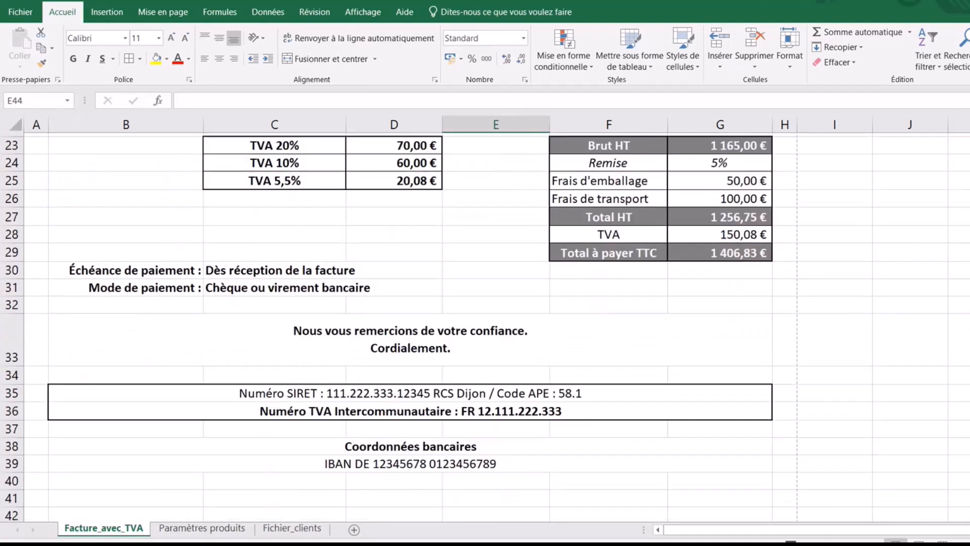
pyautogui.scroll(3, 485, 326)
pyautogui.scroll(4, 485, 326)
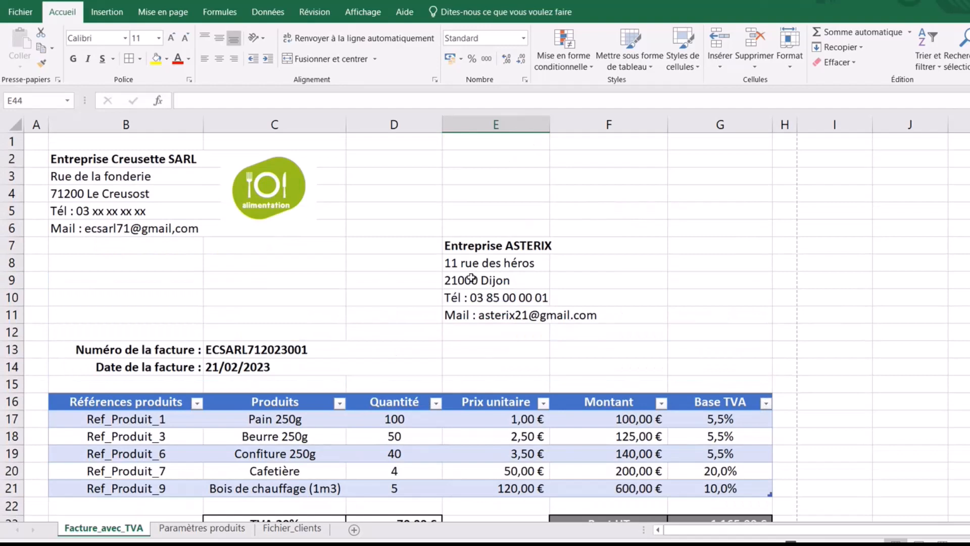
pyautogui.click(494, 245)
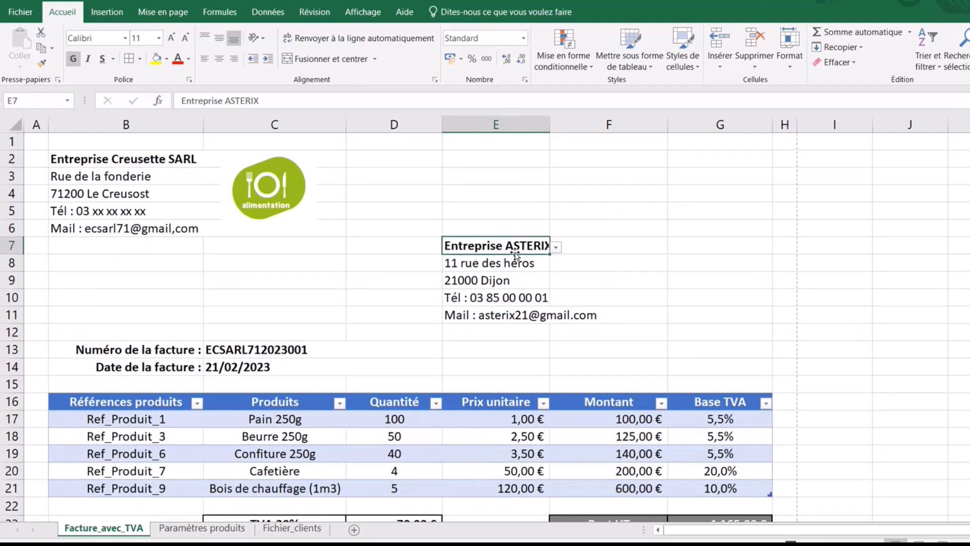
pyautogui.moveTo(515, 254); pyautogui.dragTo(642, 327)
# - Merge and centre the client name and street address across columns F and G
pyautogui.click(640, 252)
pyautogui.moveTo(640, 253); pyautogui.dragTo(689, 243)
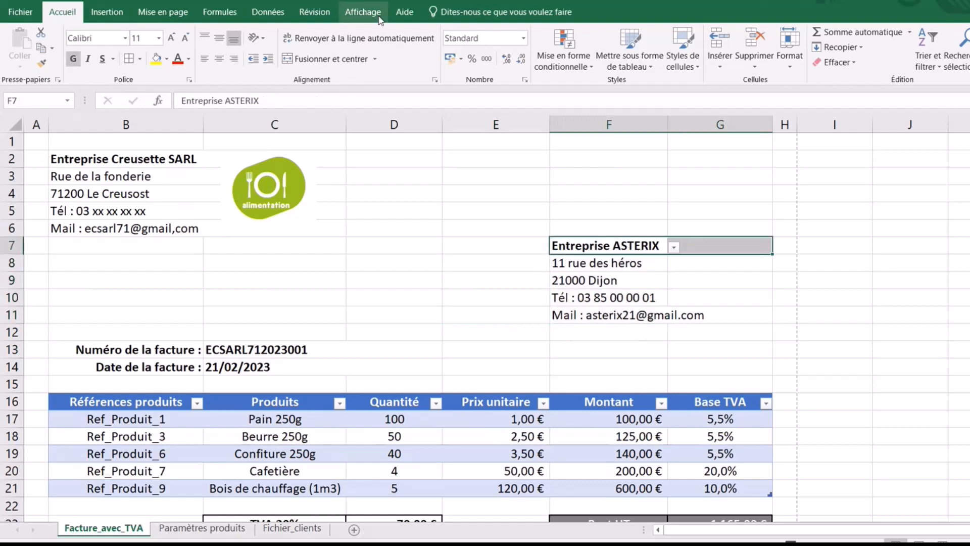
pyautogui.click(286, 59)
pyautogui.moveTo(614, 264); pyautogui.dragTo(684, 262)
pyautogui.click(300, 59)
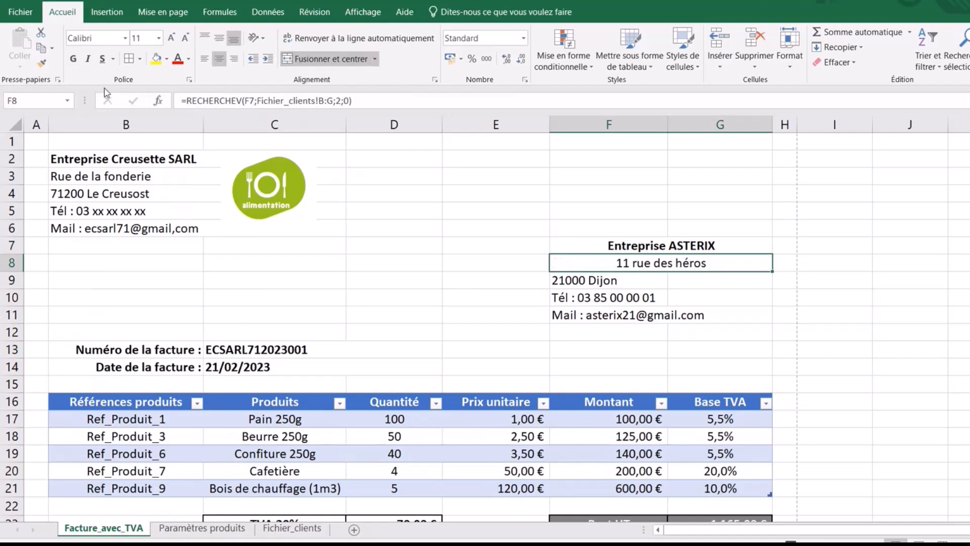
# - Copy that centred format onto the postcode, phone and mail lines with Format Painter
pyautogui.click(42, 63)
pyautogui.click(605, 281)
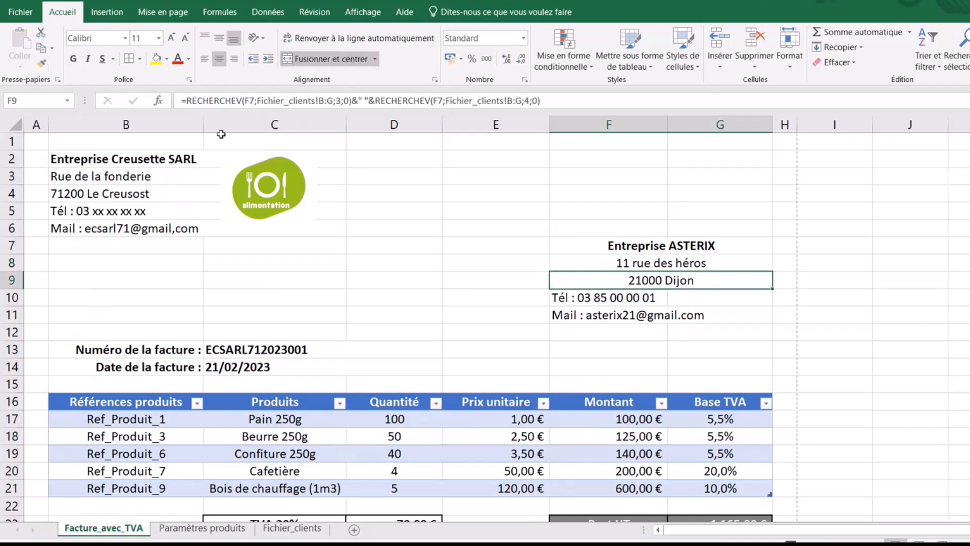
pyautogui.click(42, 63)
pyautogui.click(581, 298)
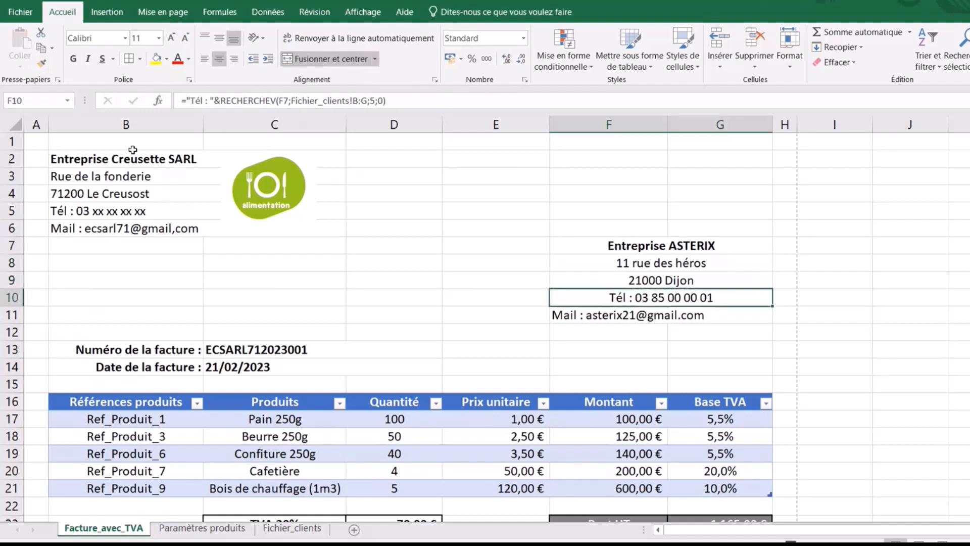
pyautogui.click(41, 63)
pyautogui.click(587, 315)
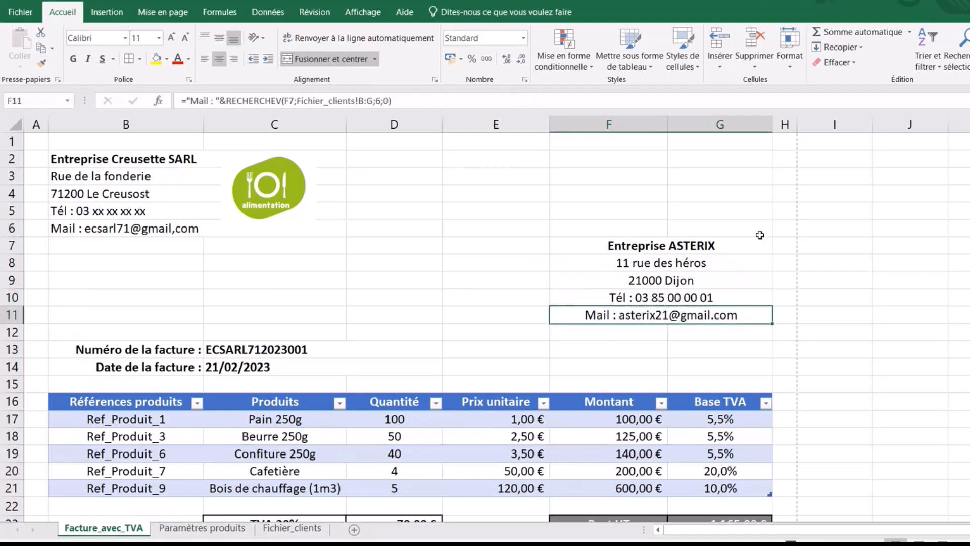
# - Frame the Entreprise ASTERIX block F7:G11 with a medium outline border
pyautogui.moveTo(689, 244)
pyautogui.mouseDown()
pyautogui.moveTo(694, 279)
pyautogui.moveTo(677, 315)
pyautogui.mouseUp()
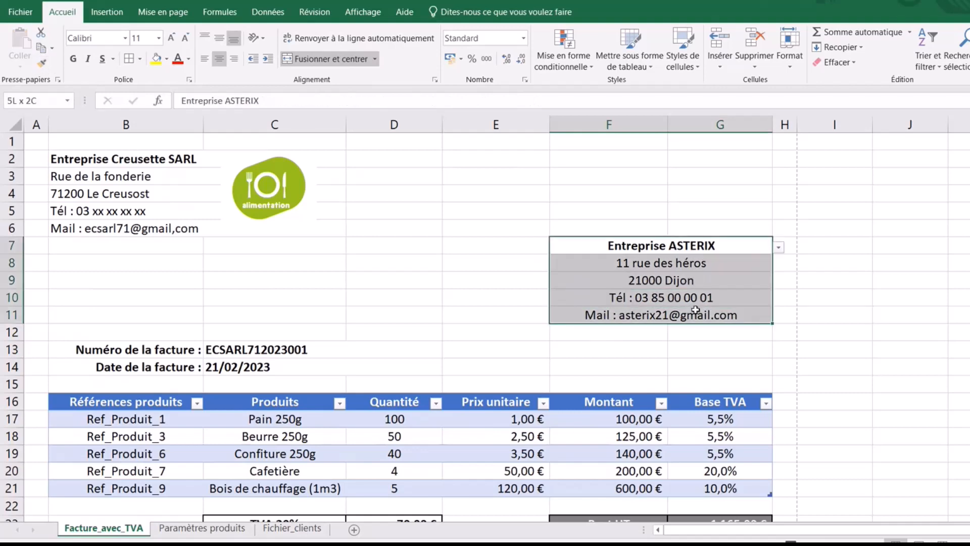
pyautogui.click(139, 58)
pyautogui.click(175, 415)
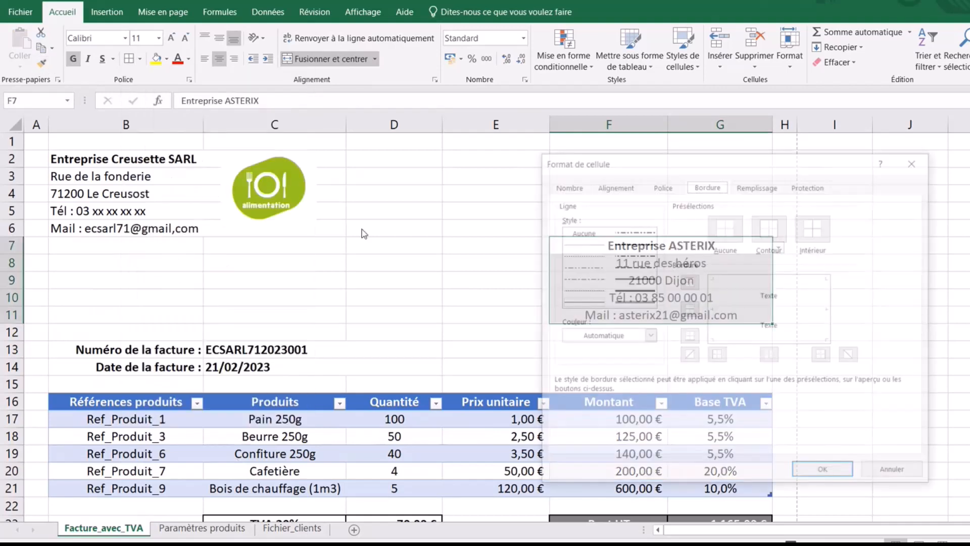
pyautogui.click(634, 278)
pyautogui.click(770, 227)
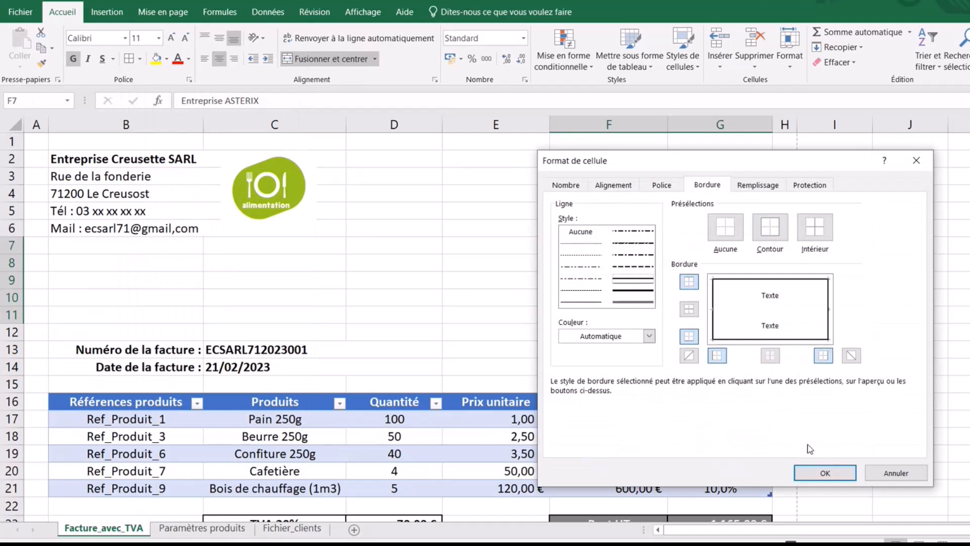
pyautogui.click(826, 474)
pyautogui.moveTo(150, 158); pyautogui.dragTo(275, 229)
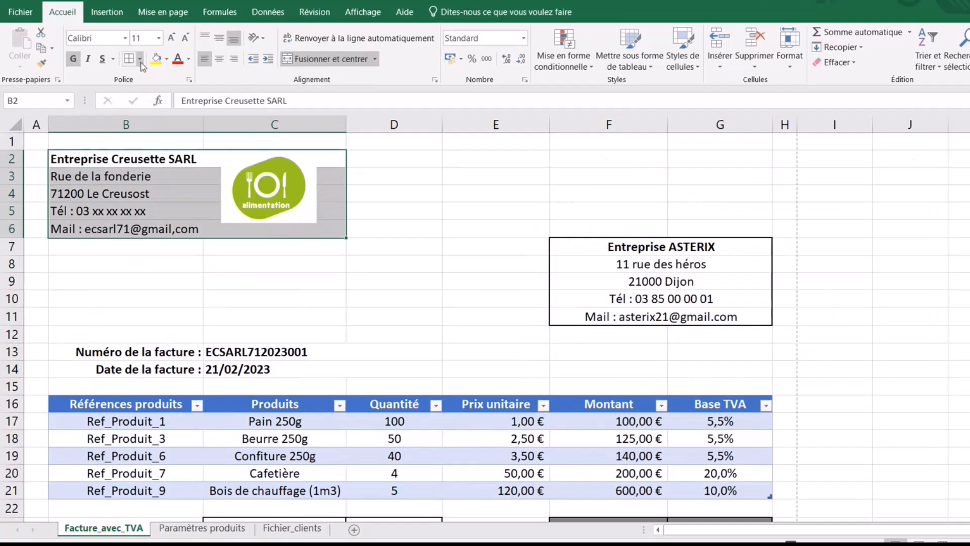
# - Give the company header block B2:C6 a thin outline border
pyautogui.click(140, 59)
pyautogui.click(174, 412)
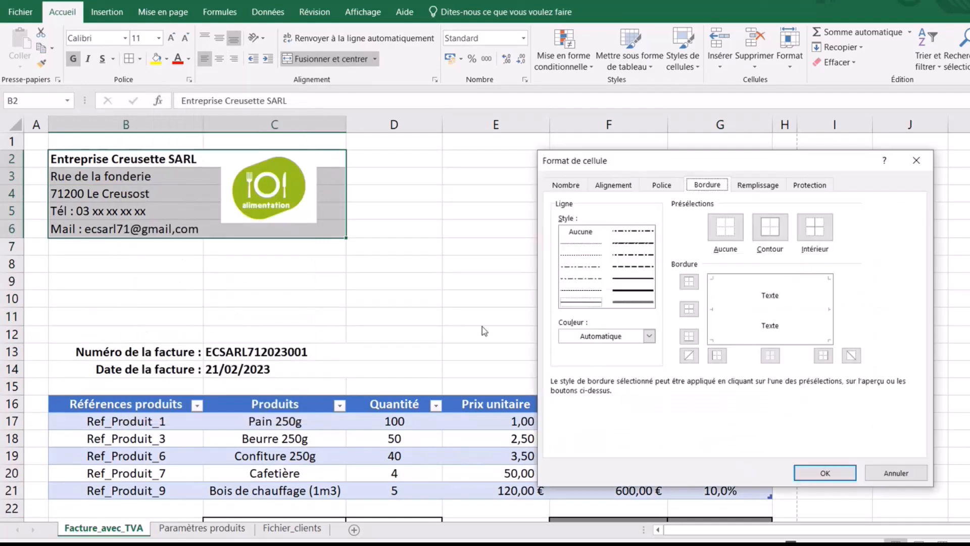
pyautogui.click(632, 278)
pyautogui.click(774, 230)
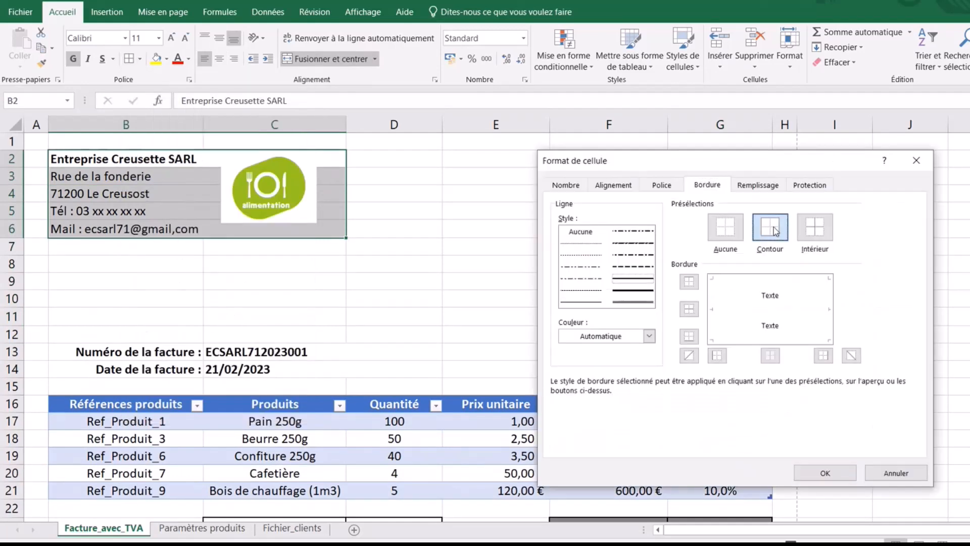
pyautogui.click(839, 472)
pyautogui.click(210, 257)
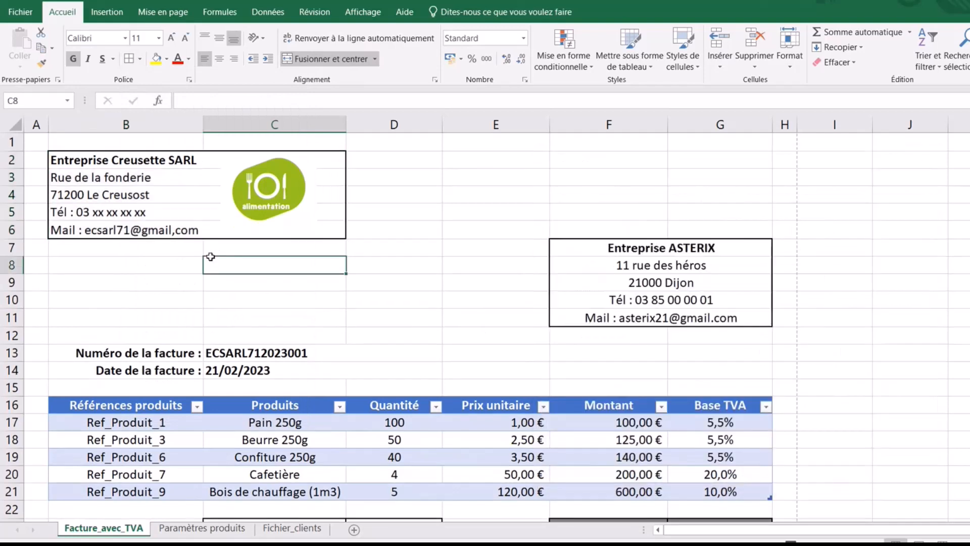
# - Replace the comma typo in the B6 e-mail address with a period
pyautogui.doubleClick(174, 230)
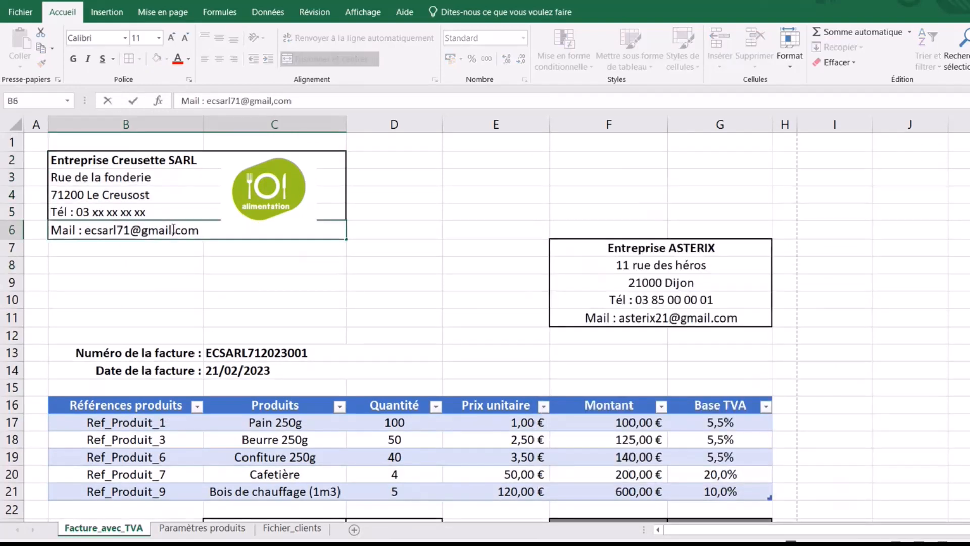
pyautogui.press('BackSpace')
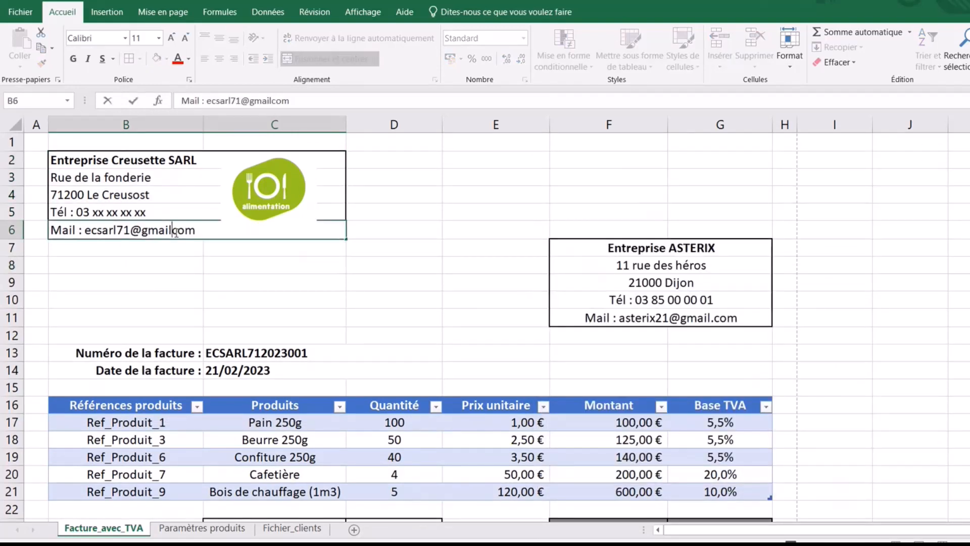
pyautogui.write('.')
pyautogui.click(268, 281)
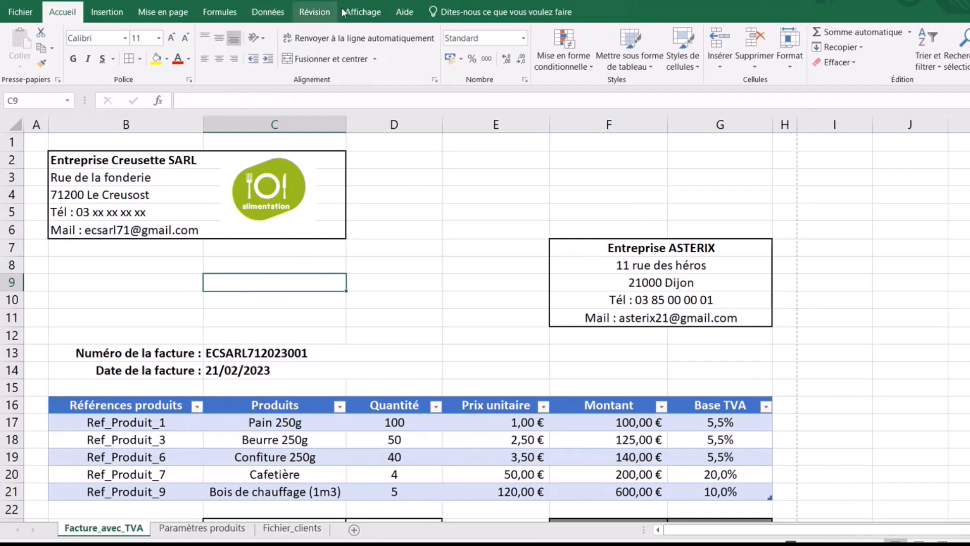
# - Uncheck Quadrillage on the Affichage tab and scroll through the invoice to check the borders
pyautogui.click(362, 11)
pyautogui.click(165, 62)
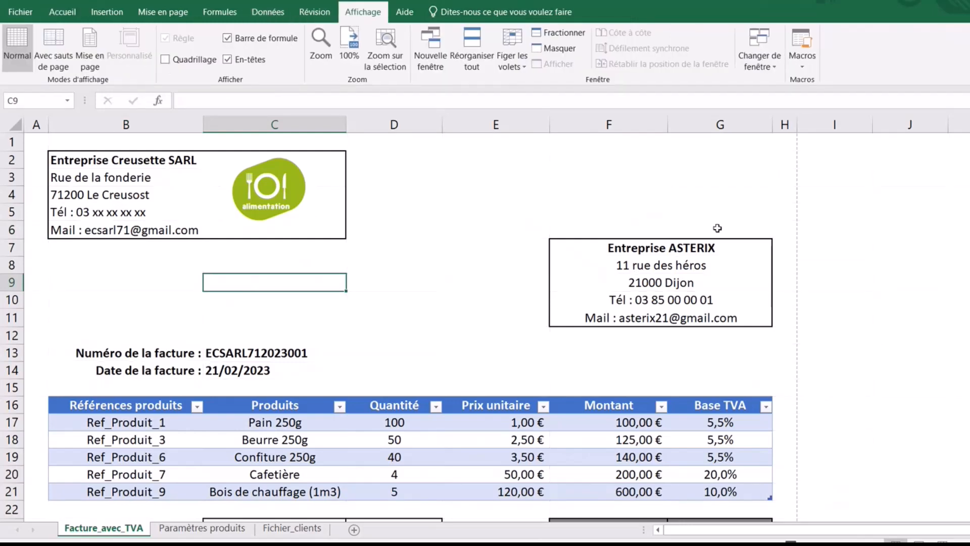
pyautogui.scroll(-3, 409, 323)
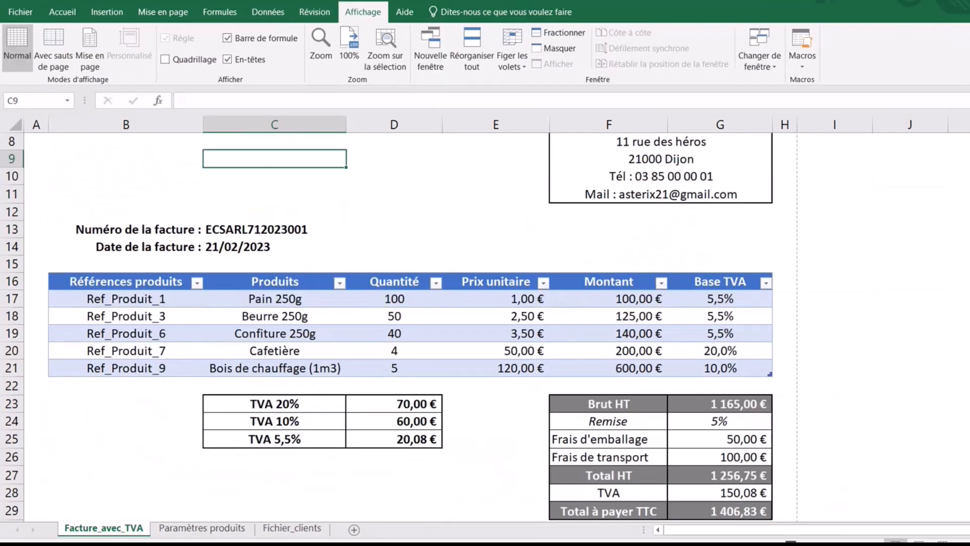
pyautogui.scroll(3, 409, 323)
pyautogui.scroll(-6, 410, 324)
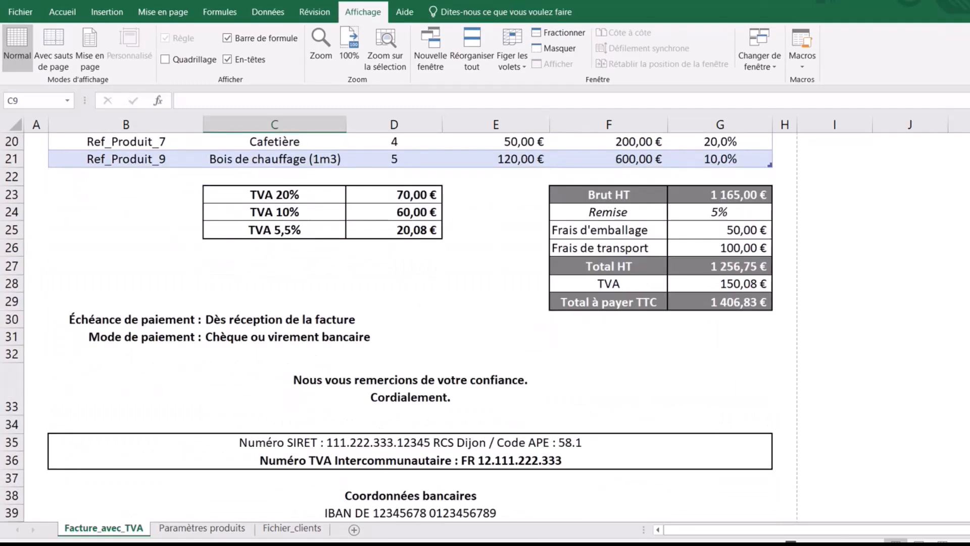
pyautogui.scroll(5, 409, 323)
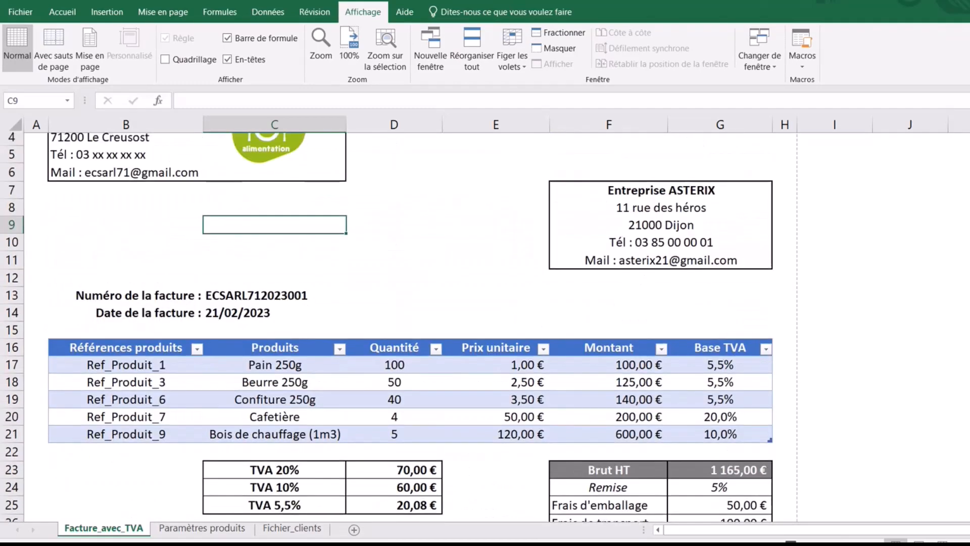
pyautogui.scroll(-4, 409, 323)
pyautogui.scroll(-1, 409, 323)
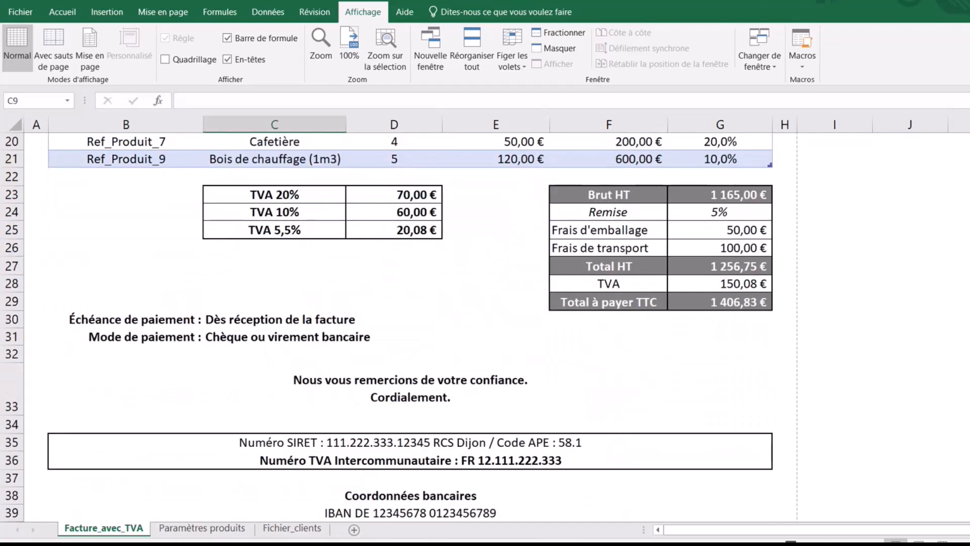
pyautogui.scroll(6, 409, 323)
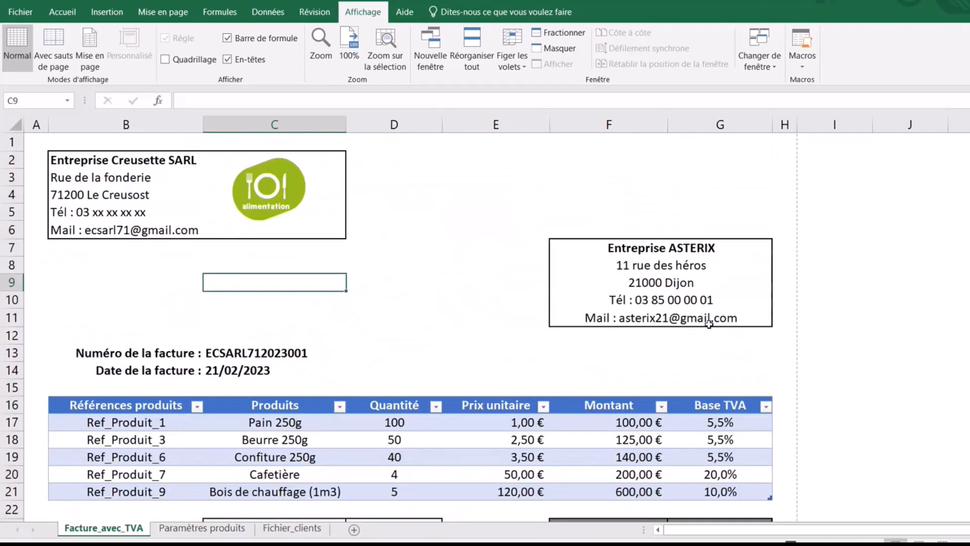
pyautogui.scroll(-2, 364, 337)
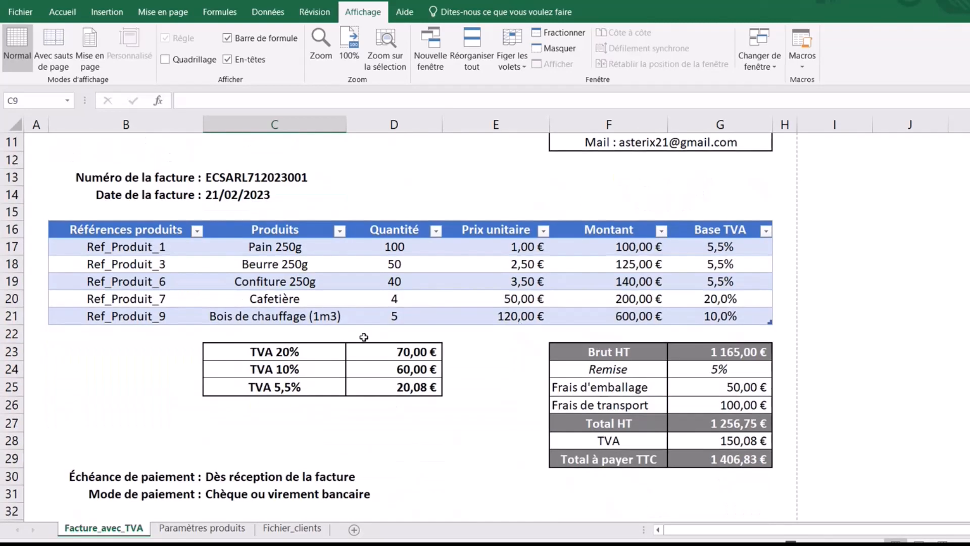
# - Drag the header borders of columns C, B and D to make them slightly wider
pyautogui.click(322, 318)
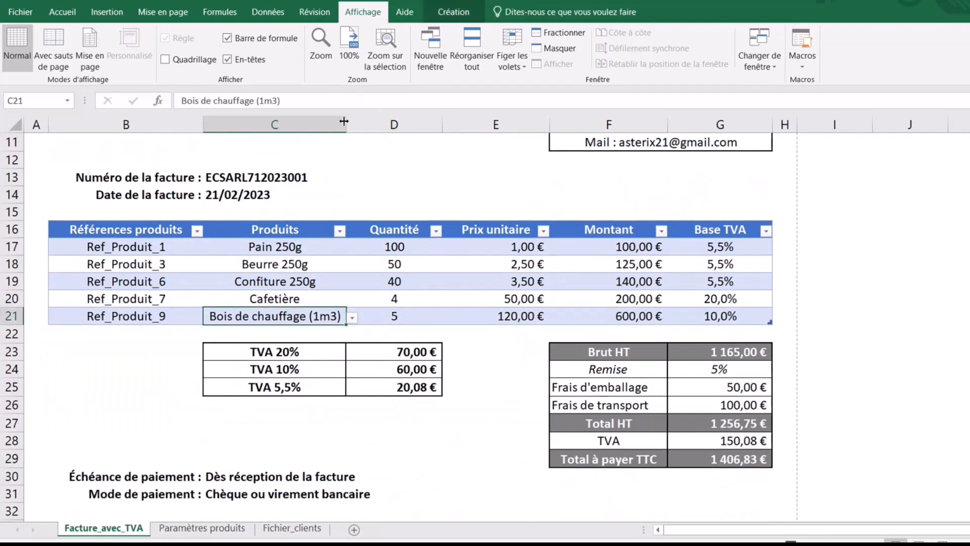
pyautogui.moveTo(344, 122); pyautogui.dragTo(362, 129)
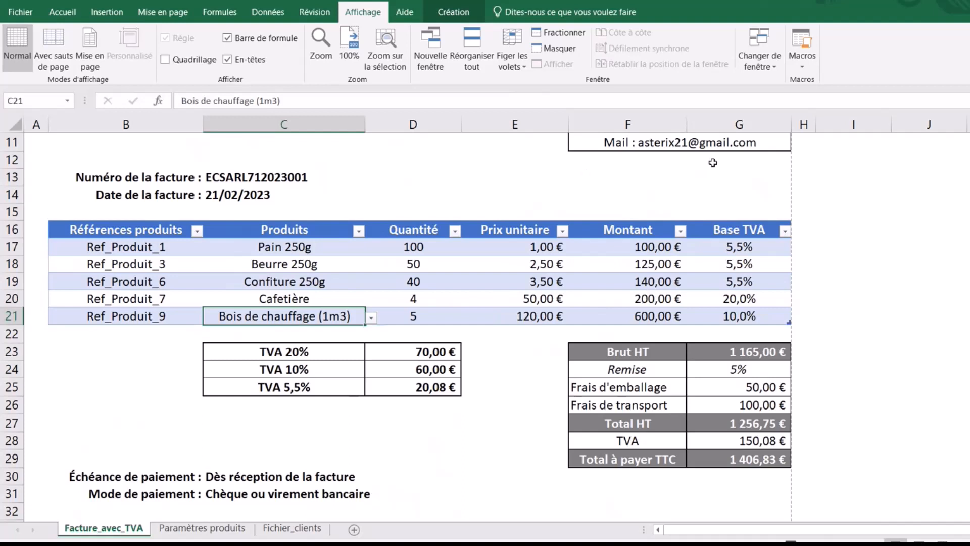
pyautogui.moveTo(203, 126); pyautogui.dragTo(210, 128)
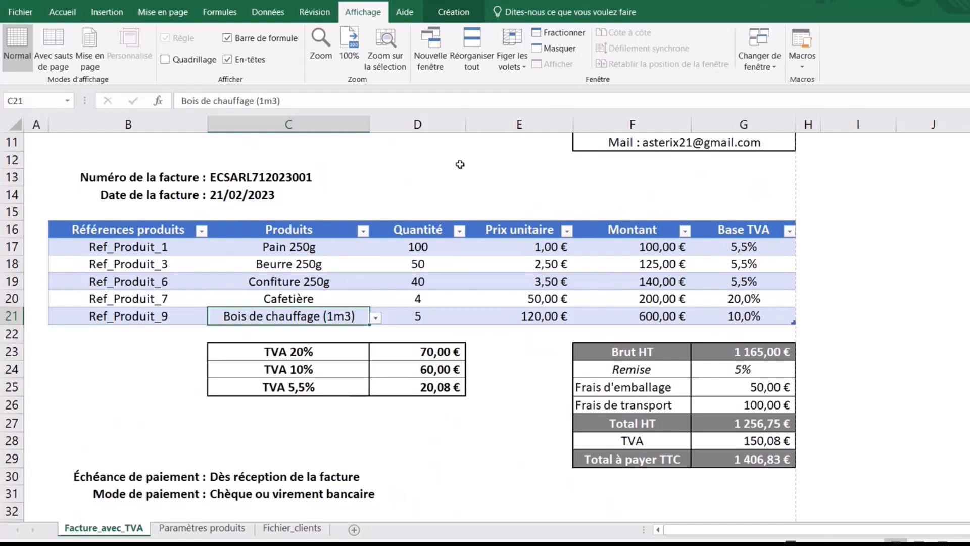
pyautogui.moveTo(466, 123); pyautogui.dragTo(480, 127)
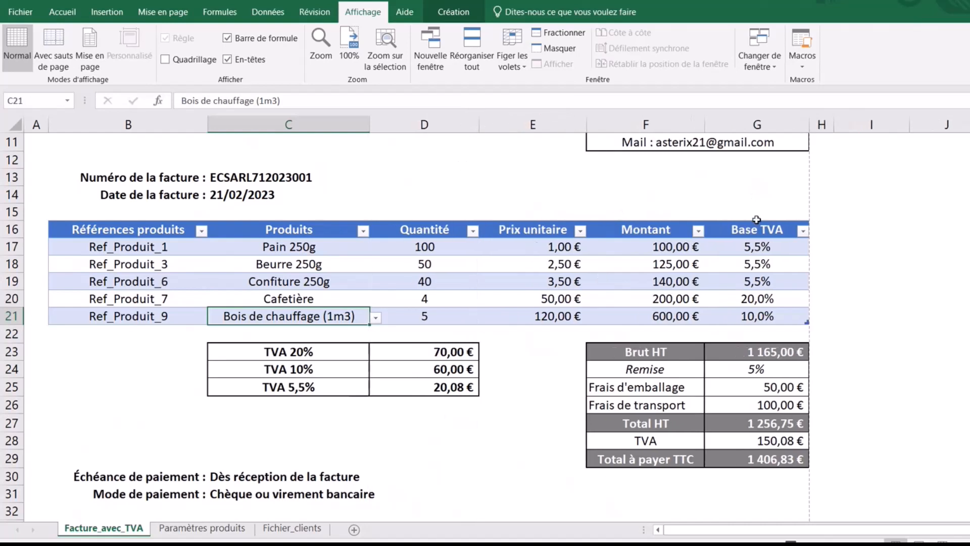
pyautogui.click(969, 334)
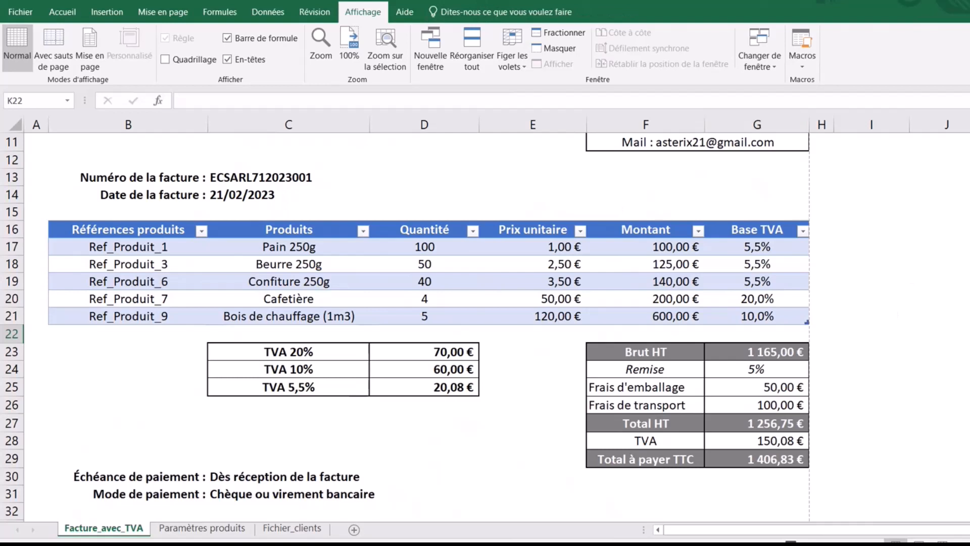
# - Turn gridlines back on and select the invoice from A1 through column H down to row 40
pyautogui.scroll(4, 581, 163)
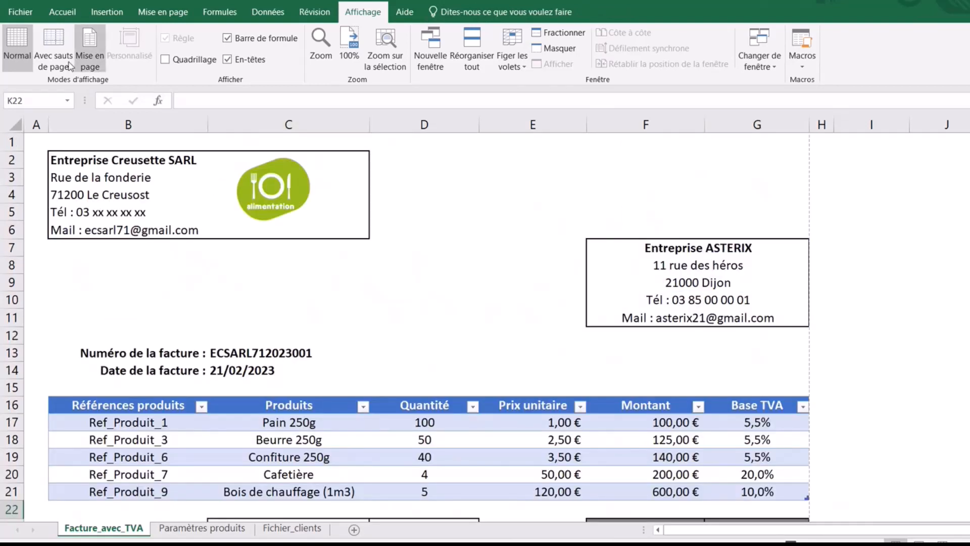
pyautogui.click(41, 138)
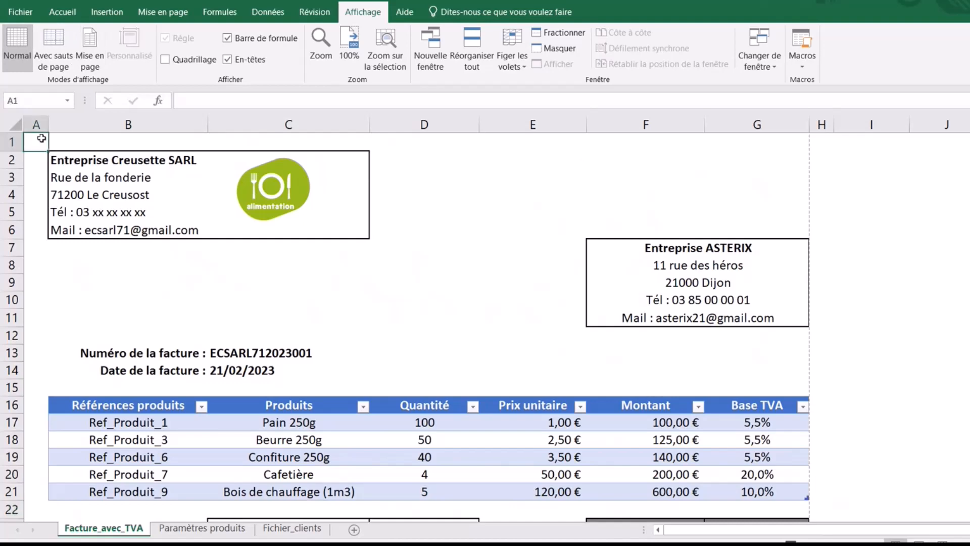
pyautogui.moveTo(42, 138); pyautogui.dragTo(820, 441)
pyautogui.scroll(8, 492, 183)
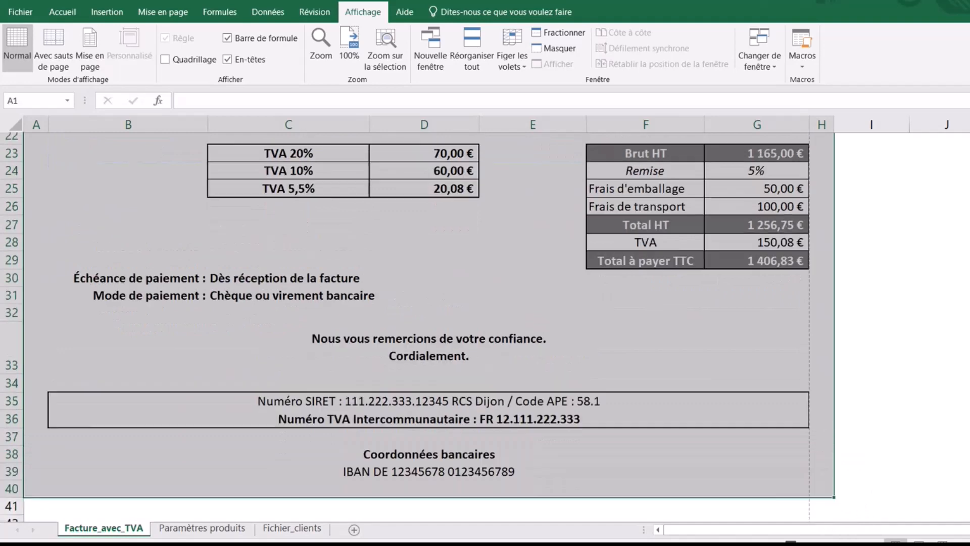
pyautogui.click(459, 226)
pyautogui.click(165, 60)
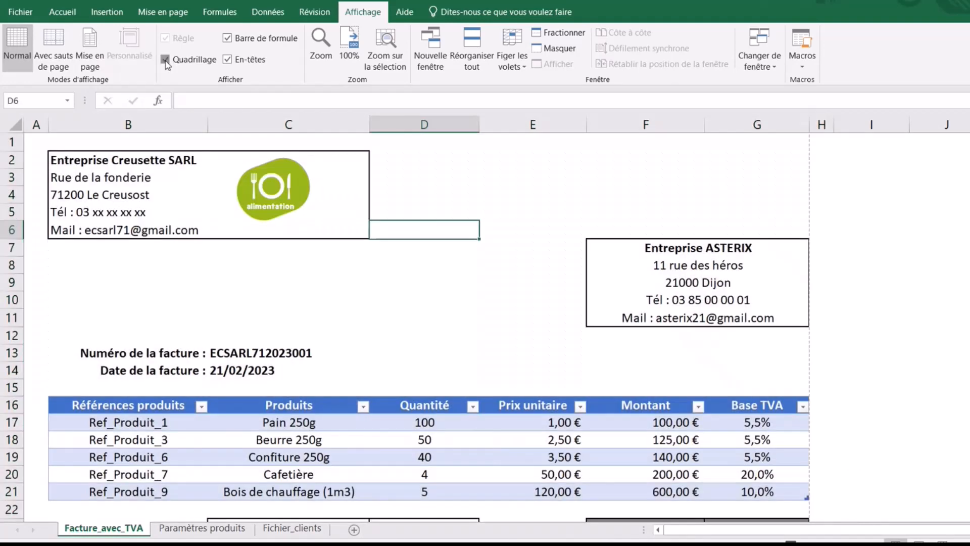
pyautogui.moveTo(35, 143); pyautogui.dragTo(829, 505)
pyautogui.moveTo(909, 505); pyautogui.dragTo(810, 218)
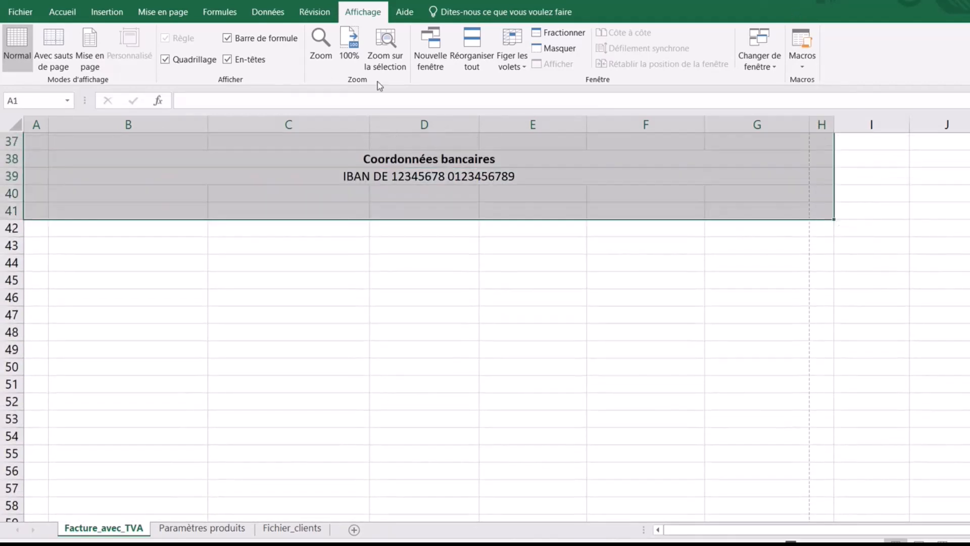
# - Define the selected range as the print area via Mise en page > Zone d'impression
pyautogui.click(155, 14)
pyautogui.click(217, 65)
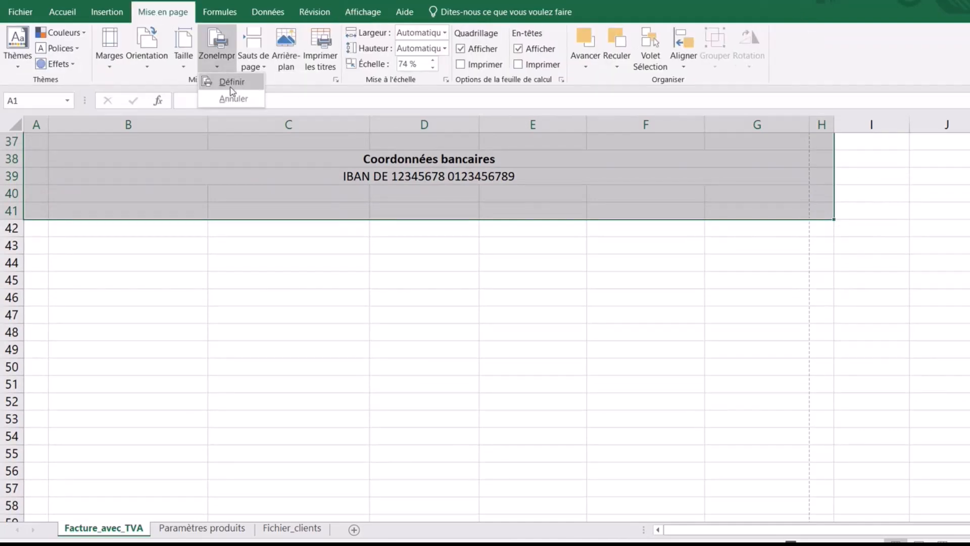
pyautogui.click(232, 82)
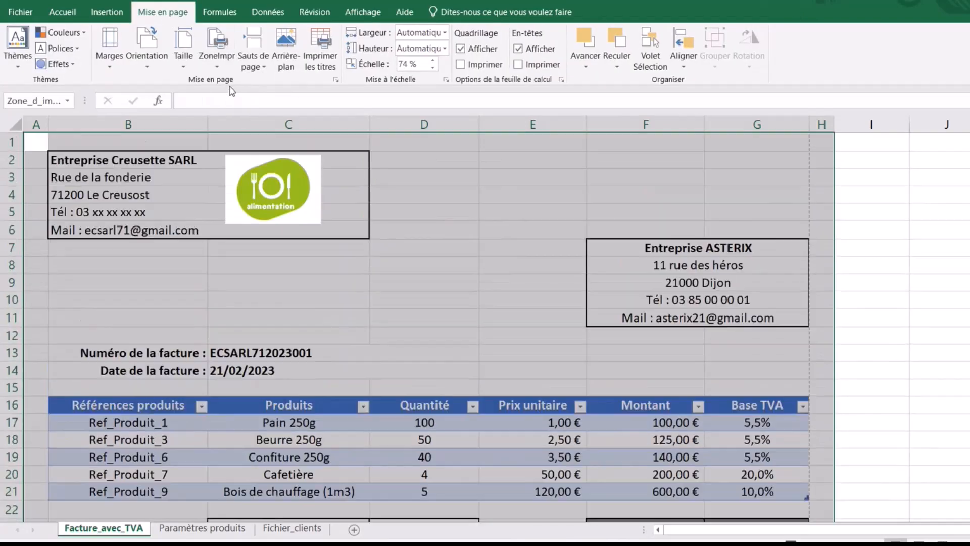
pyautogui.click(363, 12)
# - In page-break preview, drag page 1's break out to include column H
pyautogui.click(56, 63)
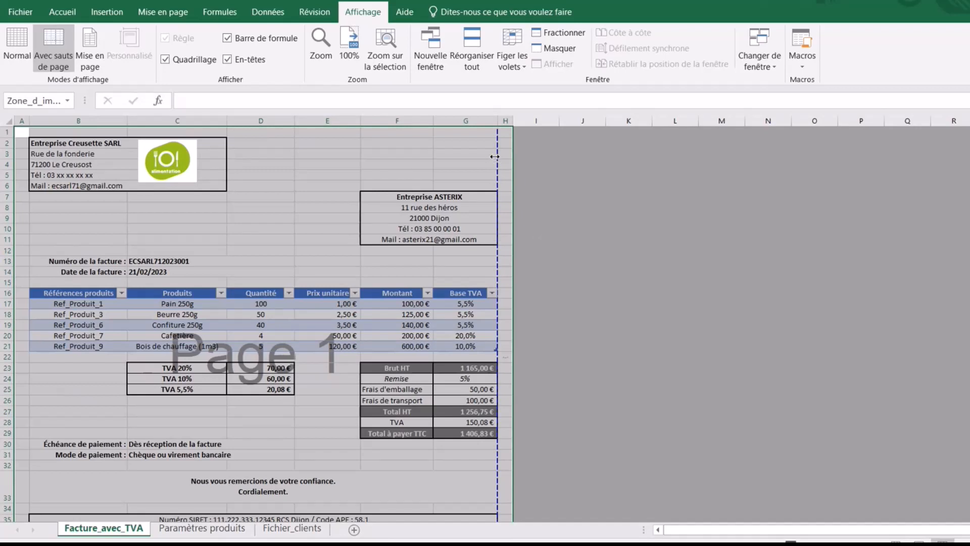
pyautogui.moveTo(498, 157); pyautogui.dragTo(527, 157)
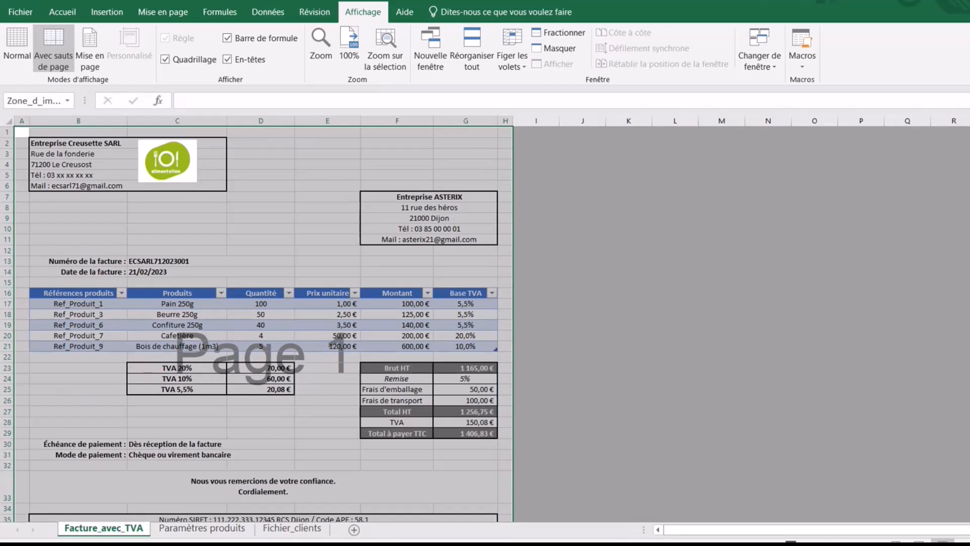
pyautogui.scroll(-2, 262, 323)
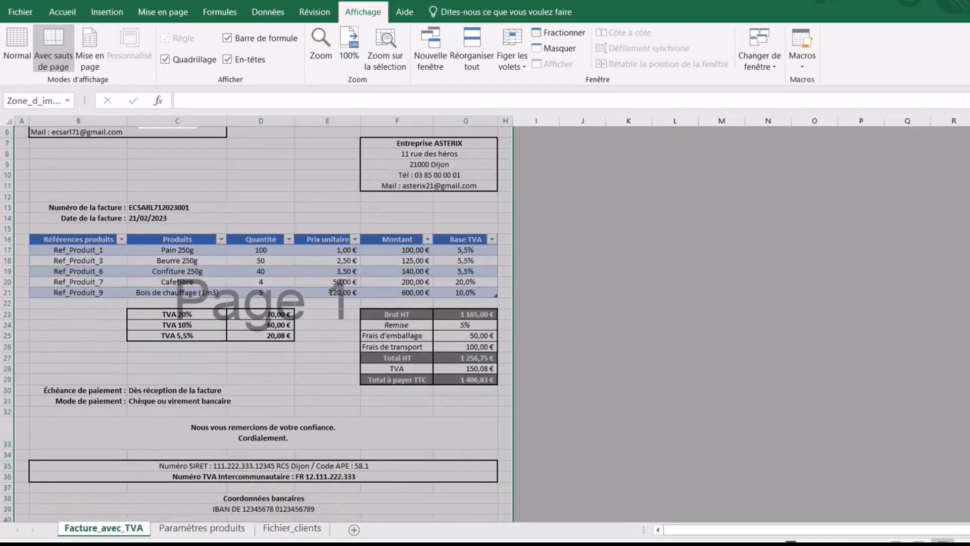
pyautogui.click(722, 379)
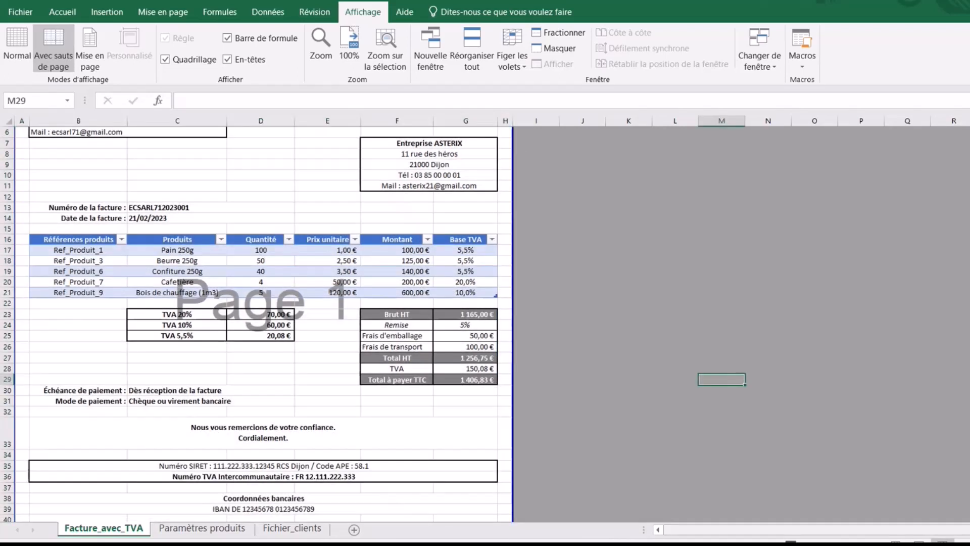
# - Hide the gridlines and scroll through the single-page invoice to check it
pyautogui.keyDown('ctrl'); pyautogui.scroll(3, 485, 318); pyautogui.keyUp('ctrl')
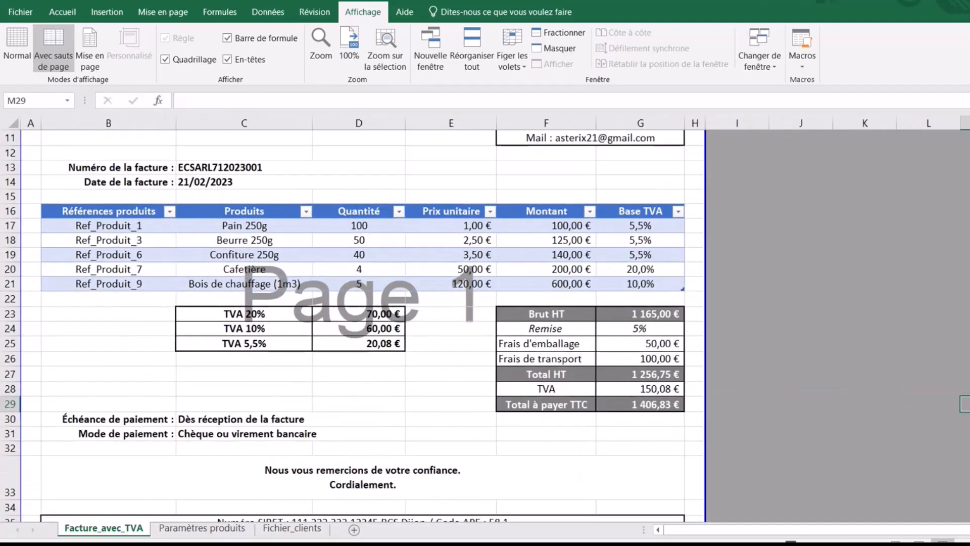
pyautogui.scroll(4, 362, 323)
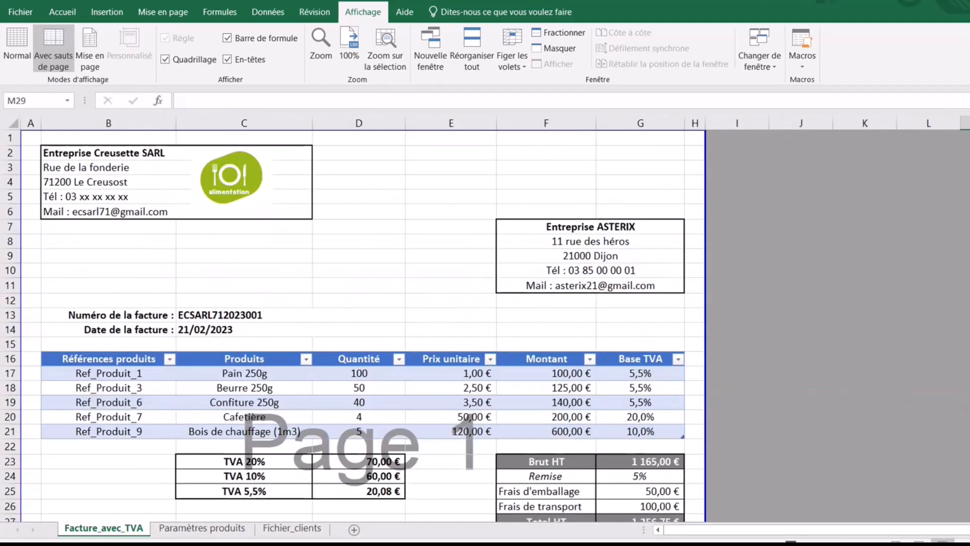
pyautogui.click(166, 59)
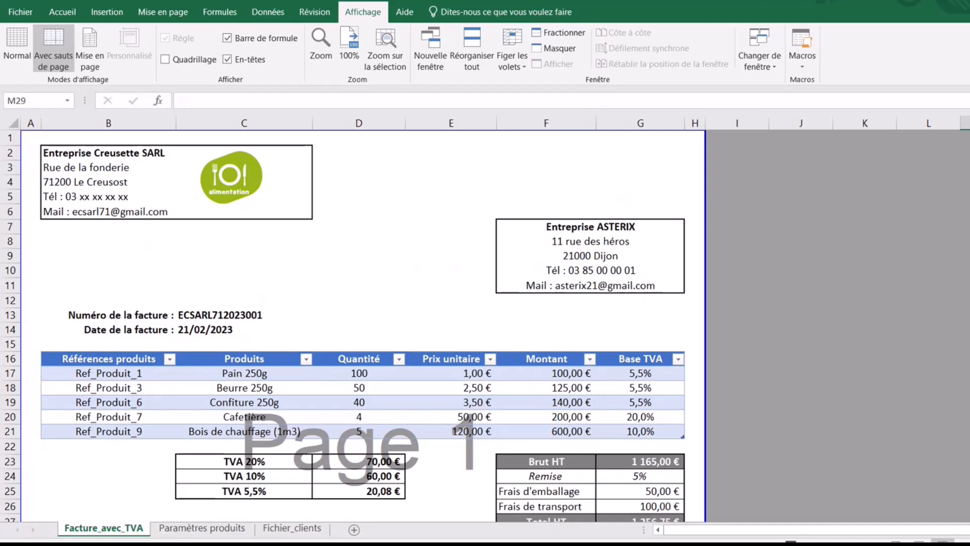
pyautogui.scroll(-1, 363, 323)
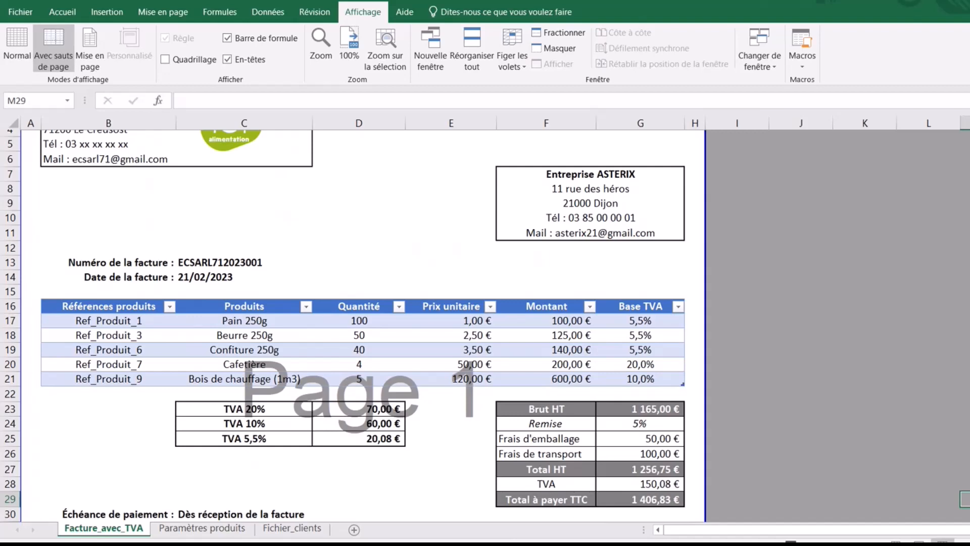
pyautogui.scroll(1, 363, 324)
pyautogui.scroll(-5, 362, 324)
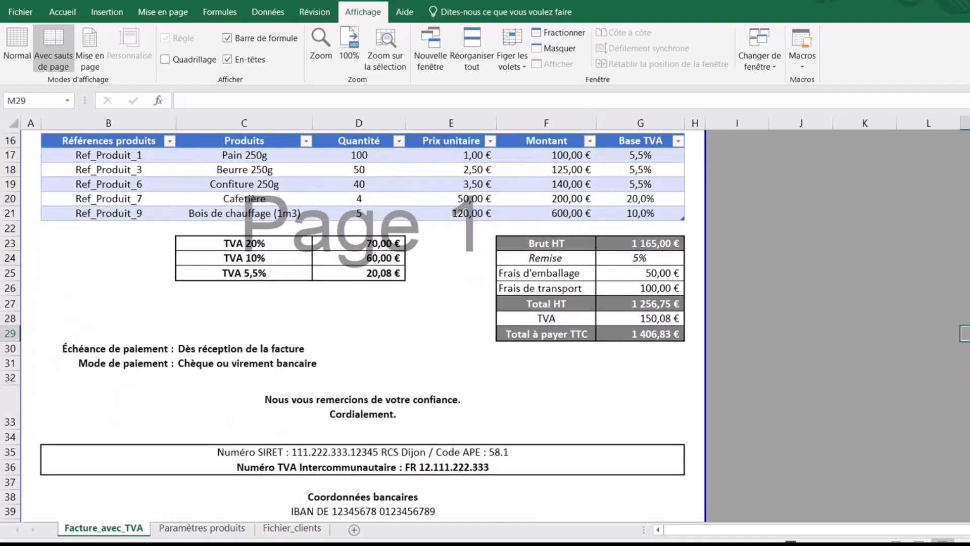
pyautogui.scroll(5, 363, 323)
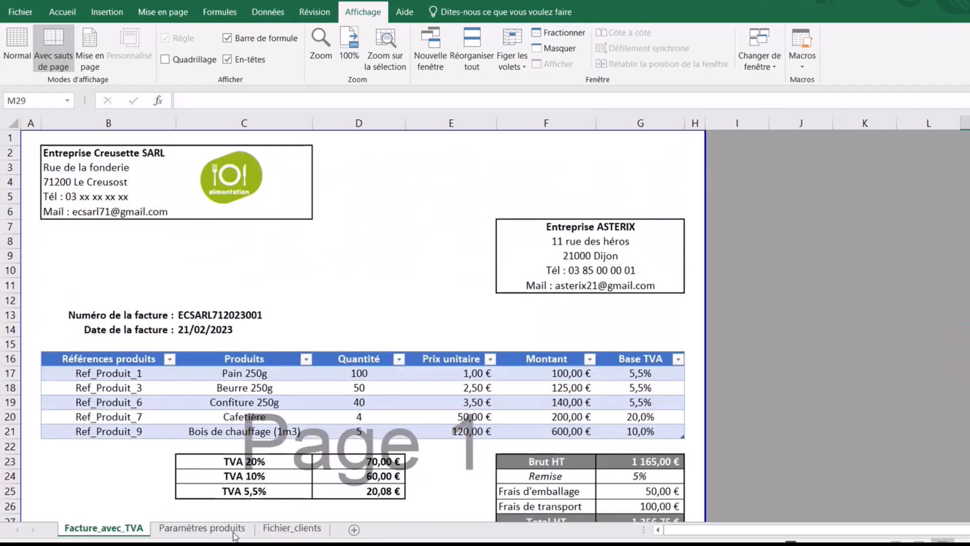
# - Delete the empty row 1 on the Paramètres produits sheet
pyautogui.click(204, 530)
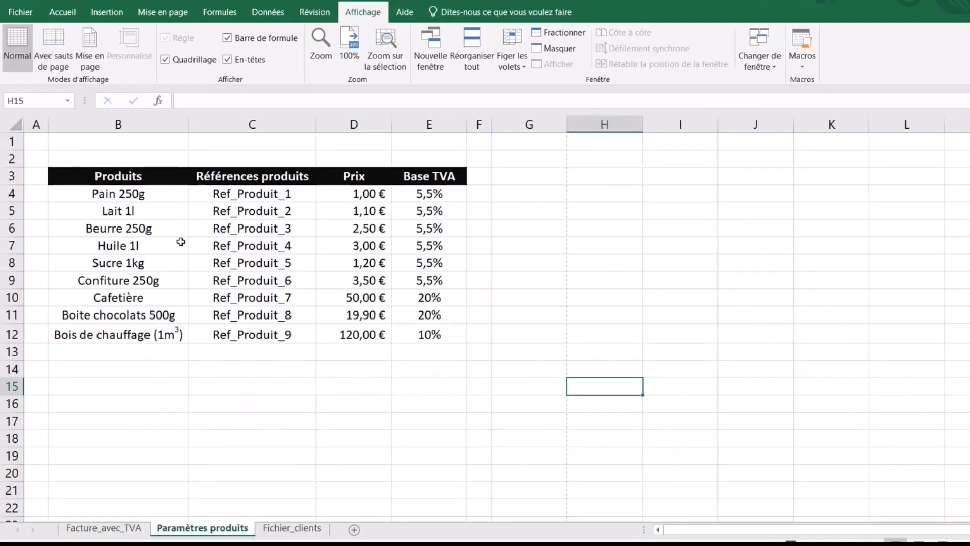
pyautogui.click(13, 142)
pyautogui.rightClick(13, 142)
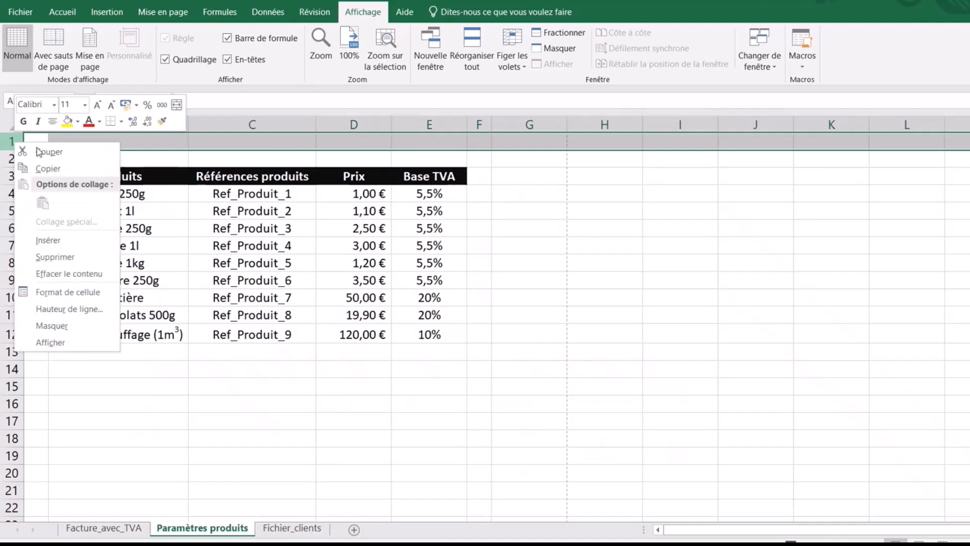
pyautogui.click(75, 258)
# - Set A1:F12 as the print area and show the sheet in page-break preview
pyautogui.moveTo(31, 143)
pyautogui.mouseDown()
pyautogui.moveTo(396, 137)
pyautogui.moveTo(465, 208)
pyautogui.moveTo(476, 329)
pyautogui.mouseUp()
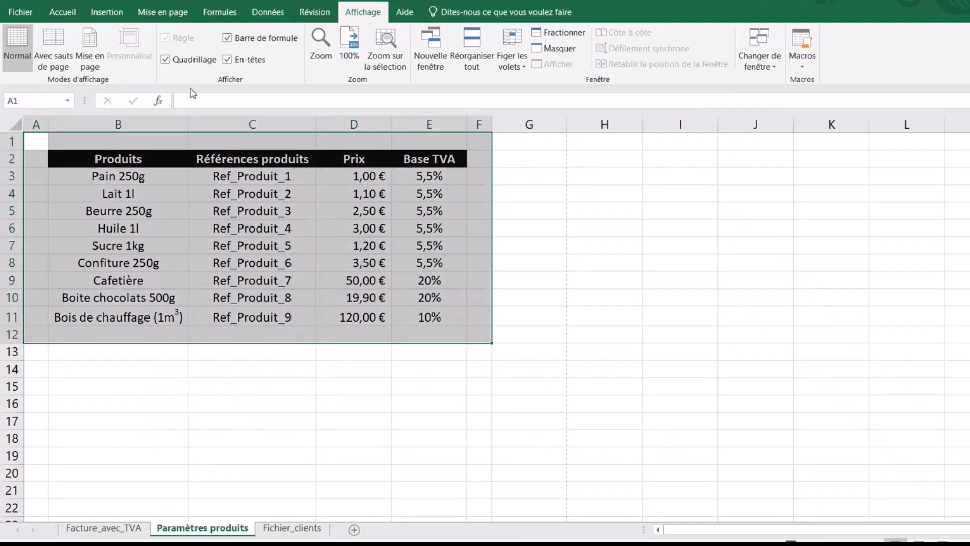
pyautogui.click(177, 17)
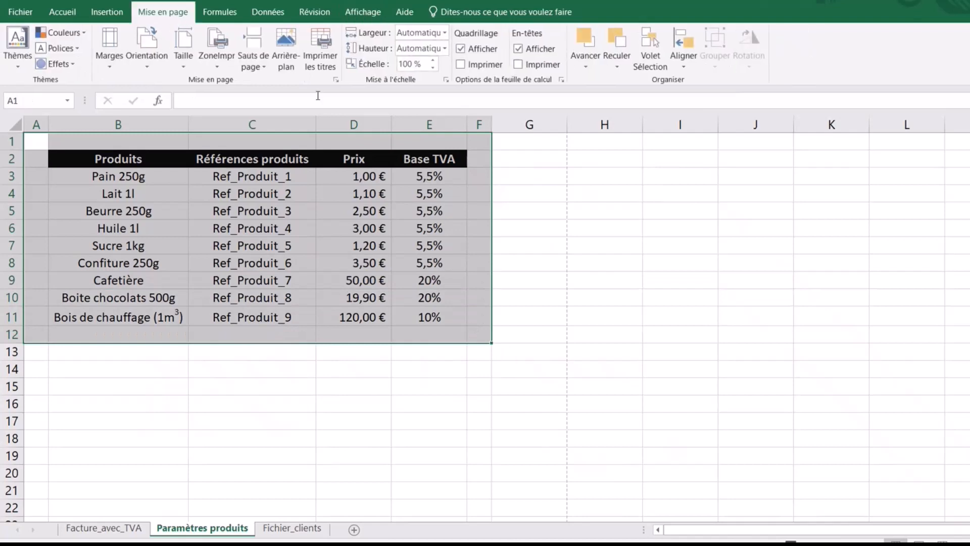
pyautogui.click(215, 65)
pyautogui.click(238, 81)
pyautogui.click(367, 16)
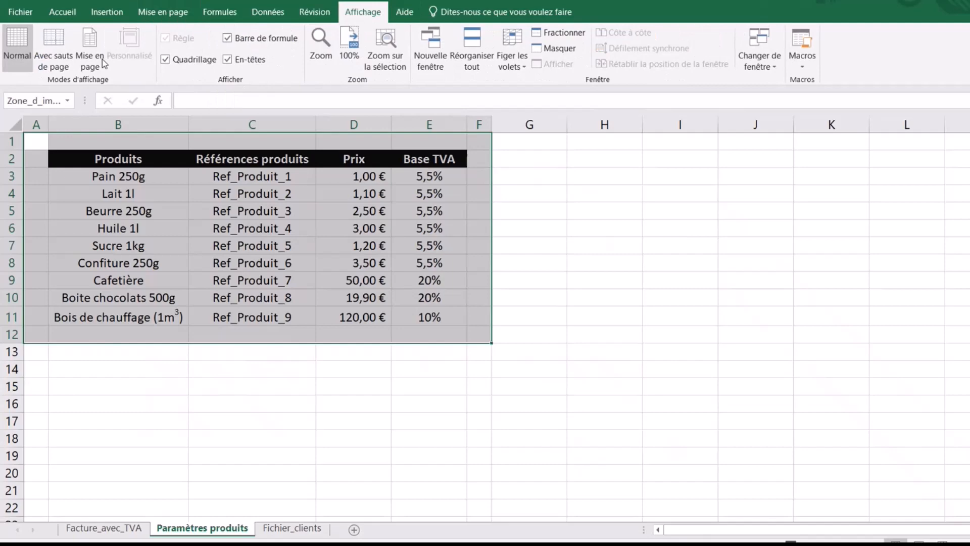
pyautogui.click(53, 41)
pyautogui.click(769, 253)
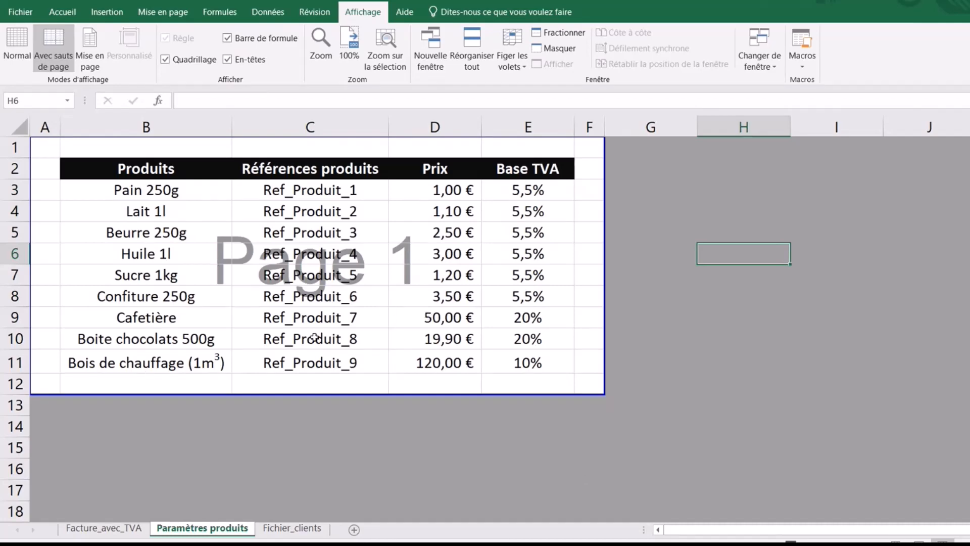
# - Set the client table A1:H7 on Fichier_clients as the print area
pyautogui.click(314, 528)
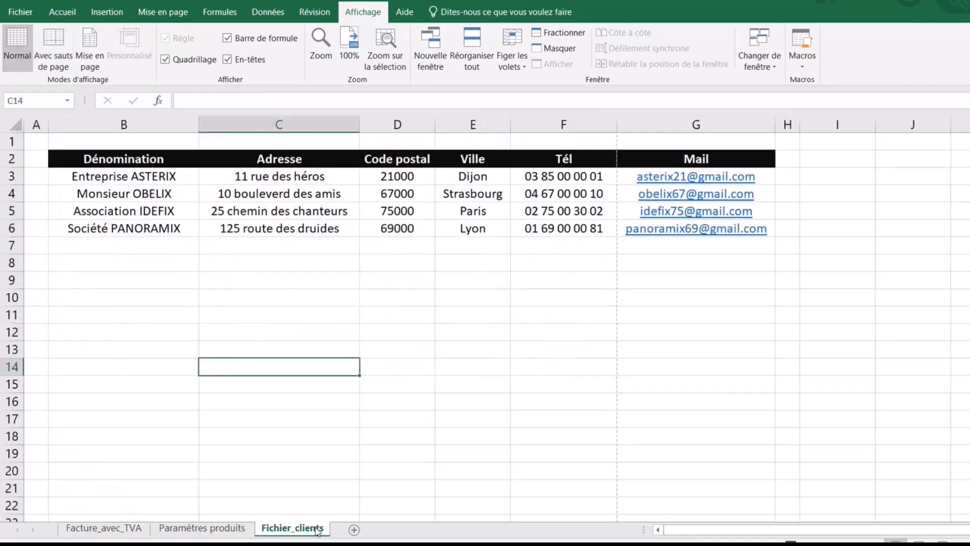
pyautogui.moveTo(41, 134); pyautogui.dragTo(791, 248)
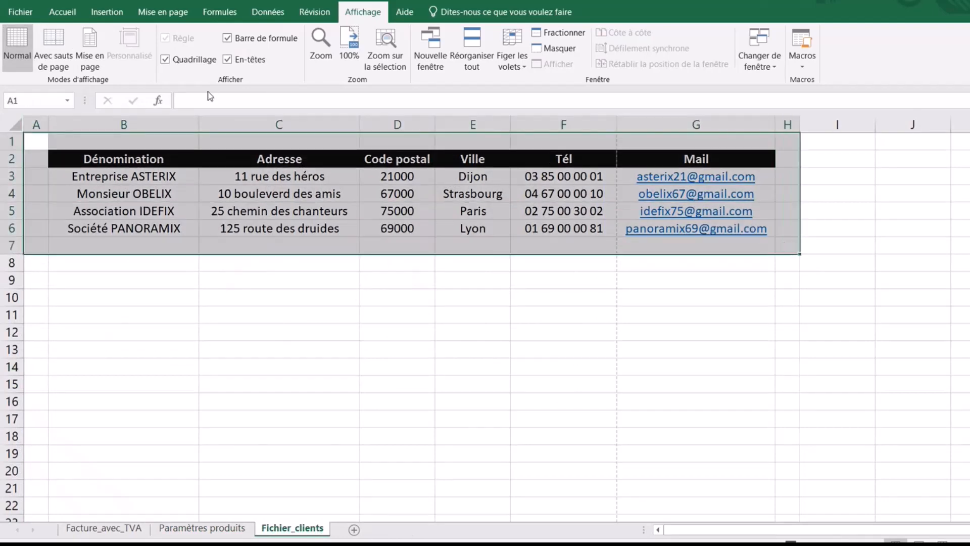
pyautogui.click(161, 13)
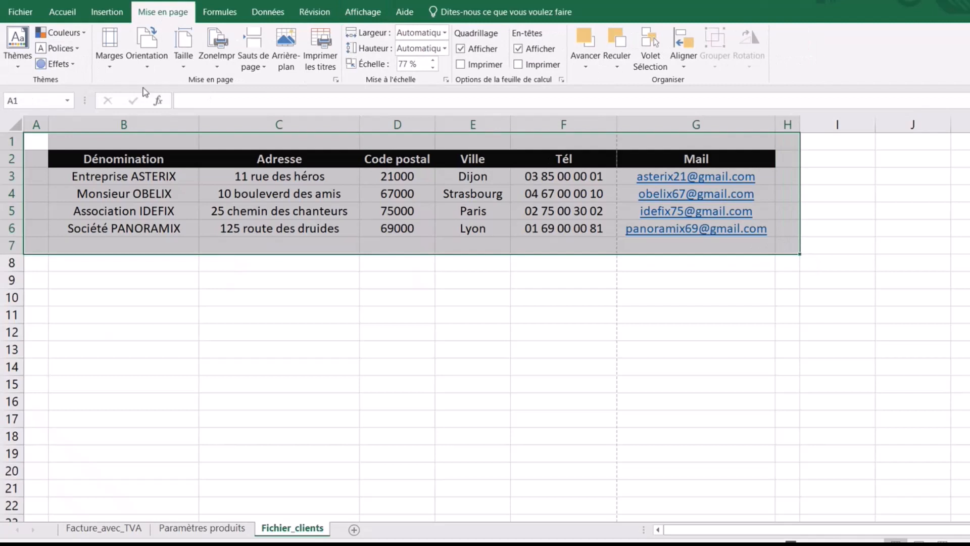
pyautogui.click(217, 59)
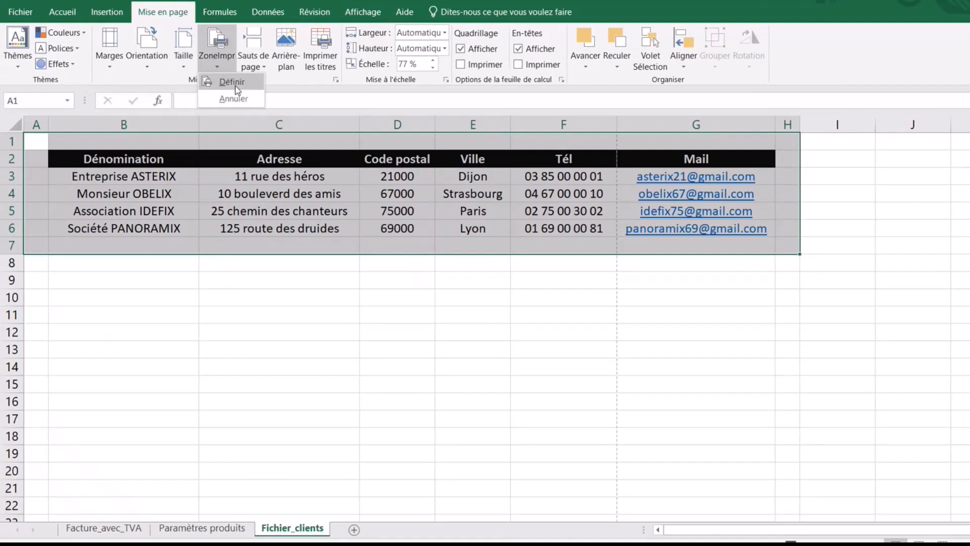
pyautogui.click(233, 82)
# - In page-break preview, drag the page break out so the Mail column fits on page 1
pyautogui.click(363, 13)
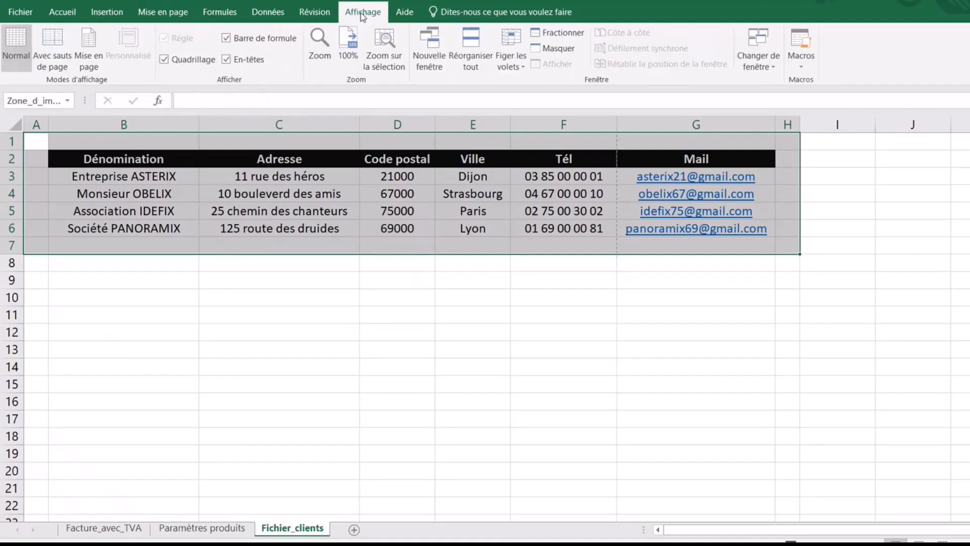
pyautogui.click(53, 47)
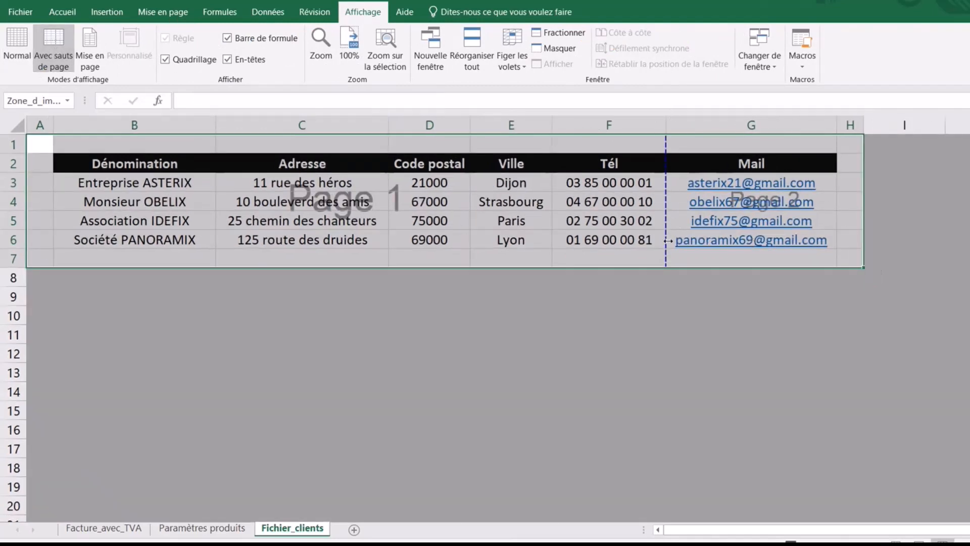
pyautogui.moveTo(667, 253); pyautogui.dragTo(871, 258)
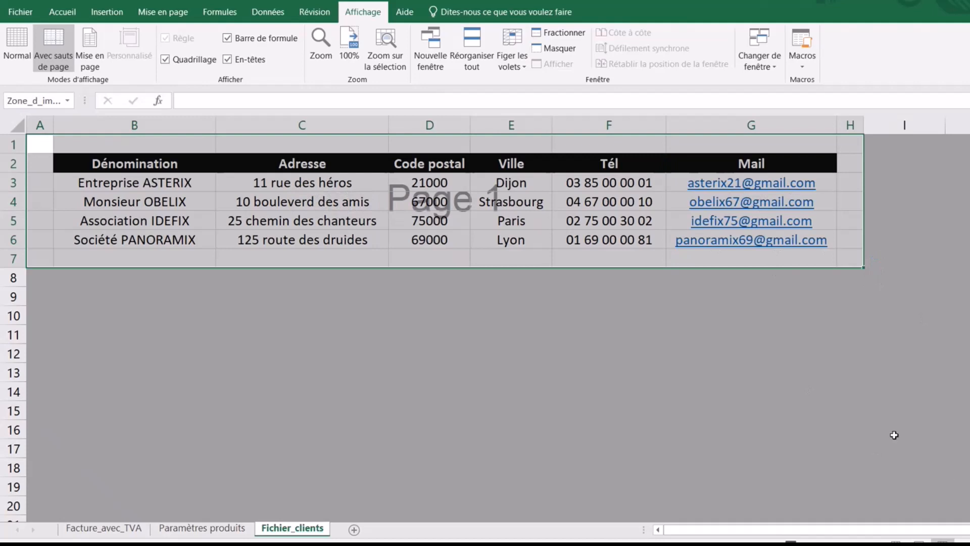
pyautogui.click(610, 335)
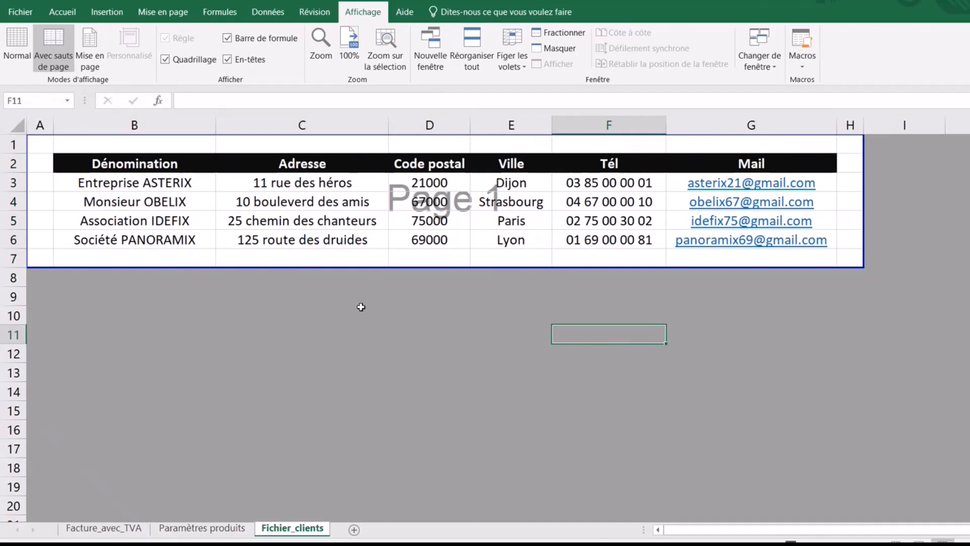
# - Return to the Facture_avec_TVA invoice sheet via Paramètres produits and select cell G4
pyautogui.click(223, 529)
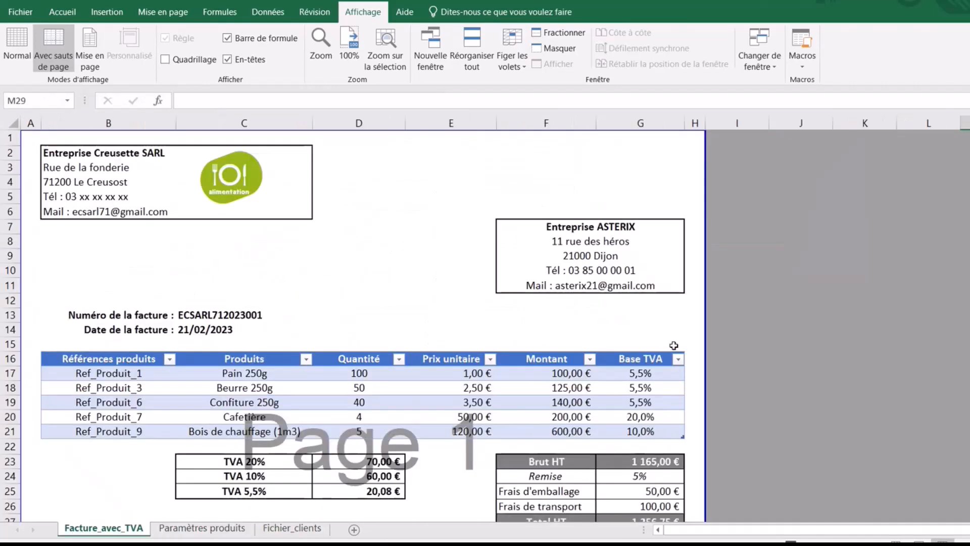
pyautogui.click(88, 531)
pyautogui.click(643, 186)
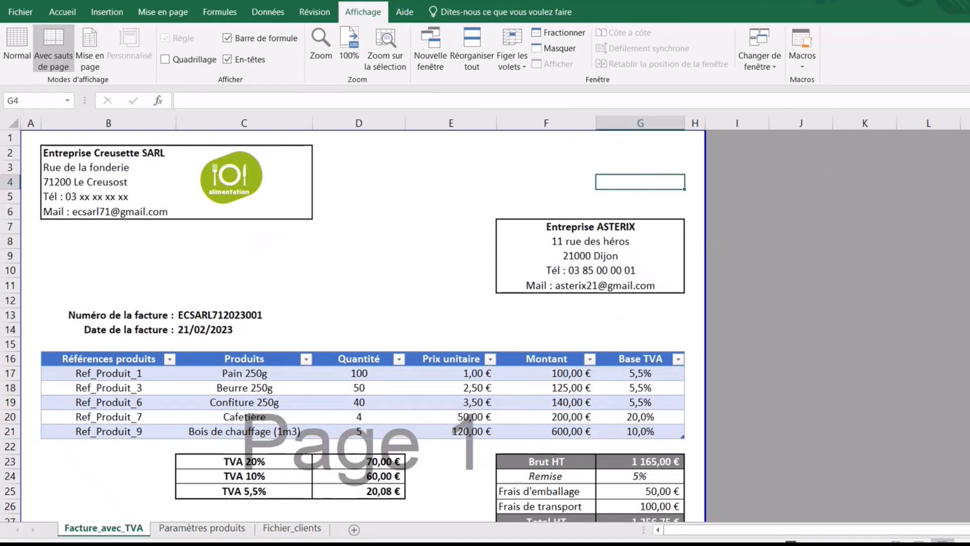
pyautogui.scroll(-5, 354, 323)
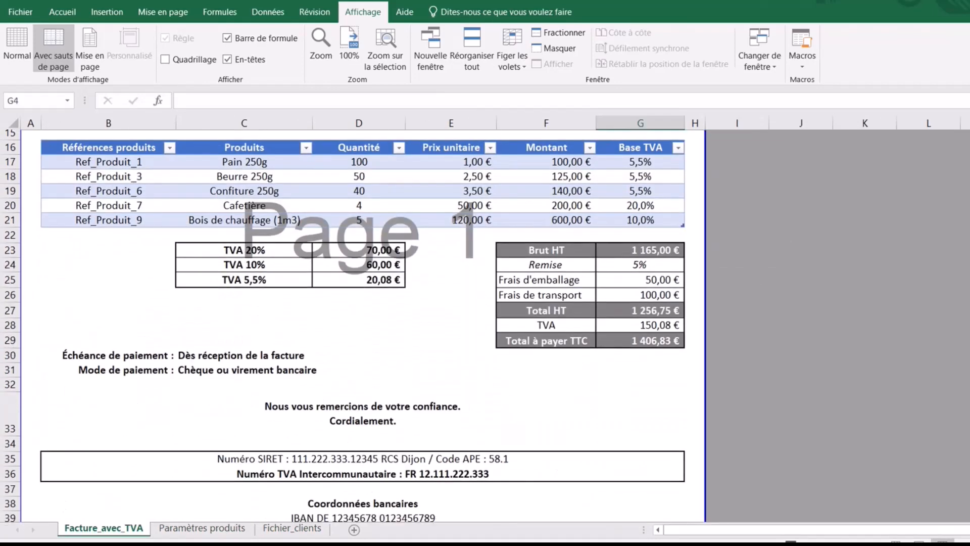
pyautogui.scroll(5, 353, 323)
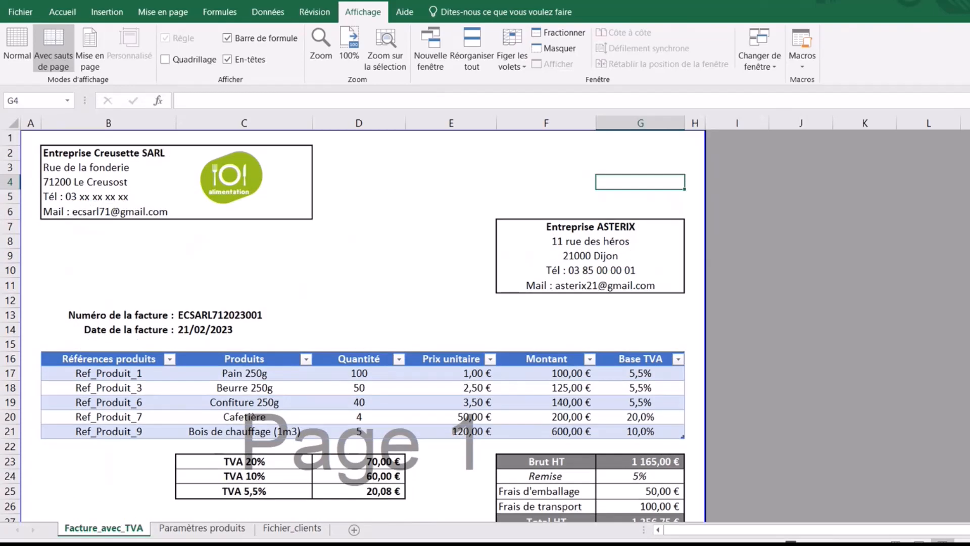
pyautogui.keyDown('ctrl'); pyautogui.scroll(-2, 731, 324); pyautogui.keyUp('ctrl')
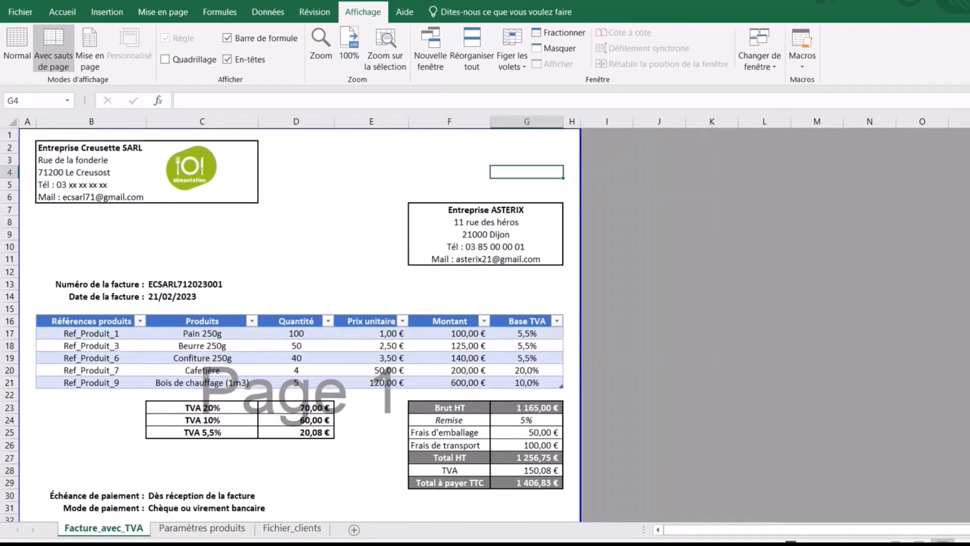
# - Collapse the ribbon with Ctrl+F1 and move the active cell outside the invoice
pyautogui.hotkey('ctrl', 'F1')
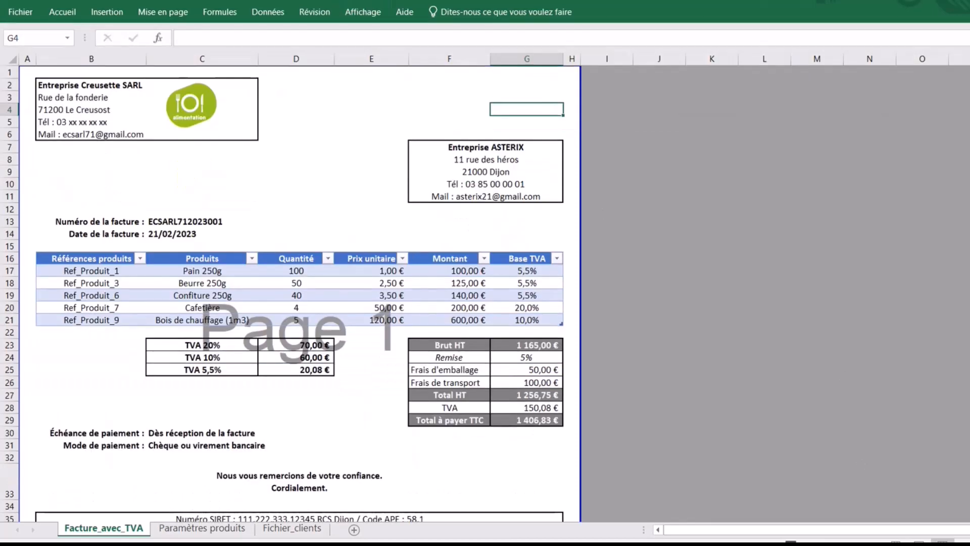
pyautogui.keyDown('ctrl'); pyautogui.scroll(-1, 787, 429); pyautogui.keyUp('ctrl')
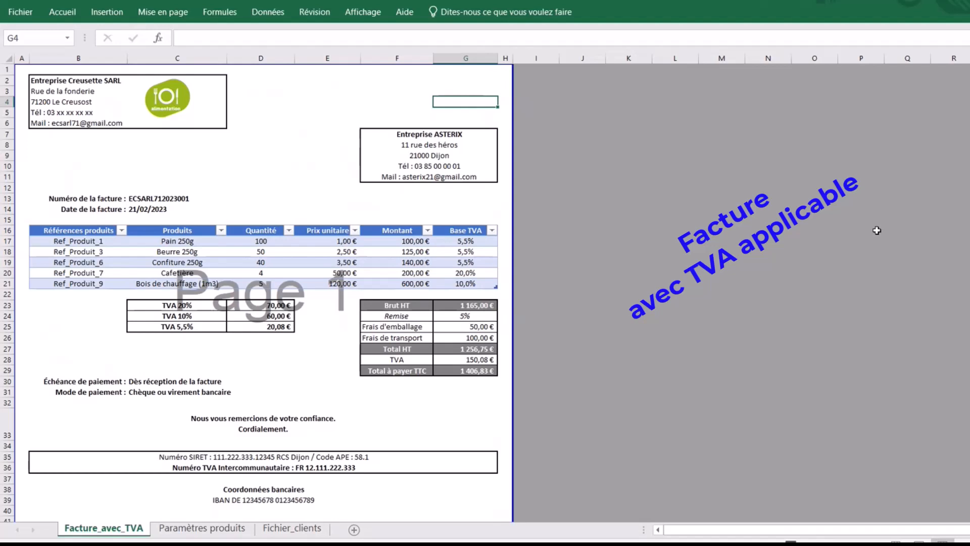
pyautogui.click(677, 123)
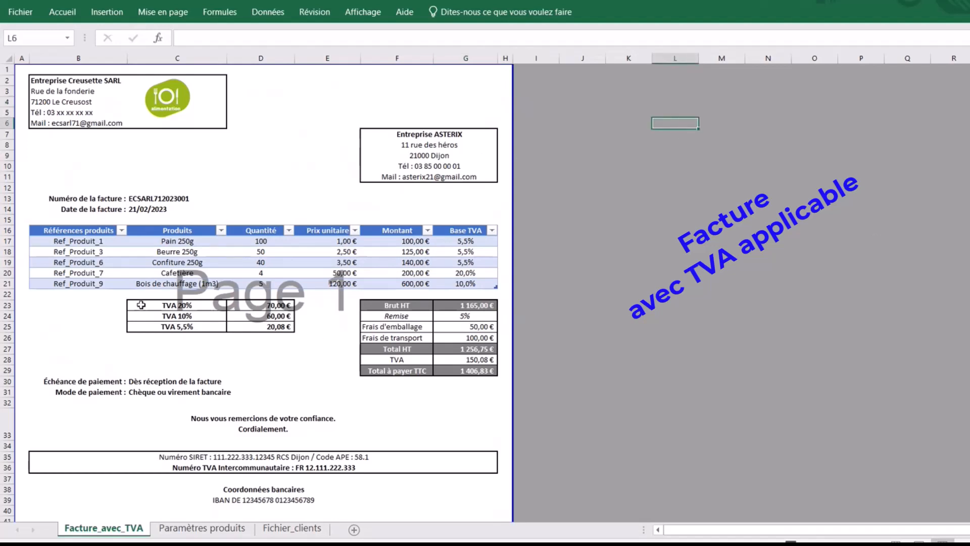